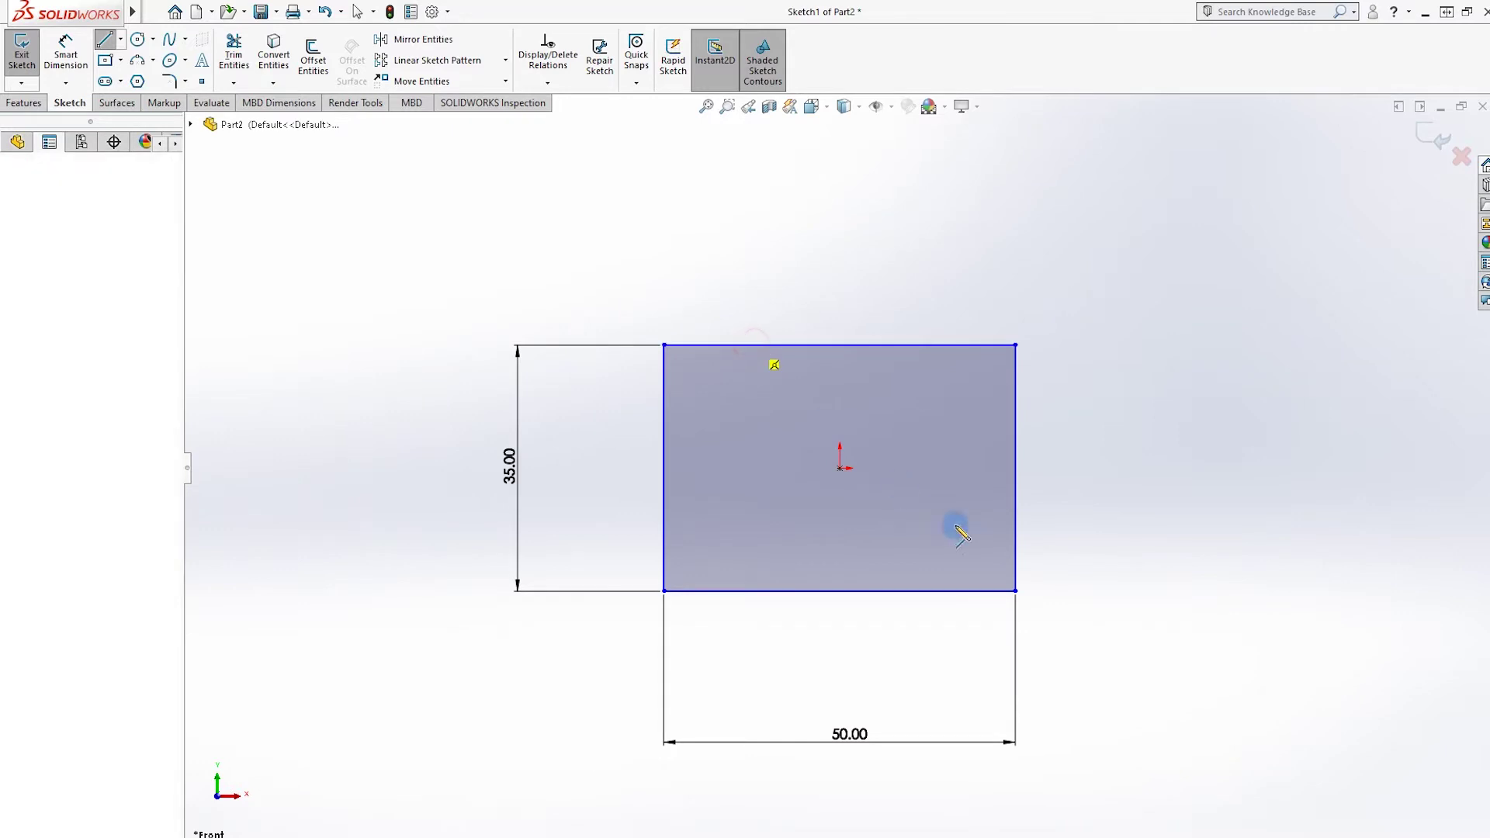
# Dimension the angle between the diagonal line and the rectangle's top edge as 45°
pyautogui.press('Escape')
pyautogui.click(66, 54)
pyautogui.click(857, 442)
pyautogui.click(890, 346)
pyautogui.click(957, 415)
pyautogui.write('45')
pyautogui.press('Return')
pyautogui.click(1048, 441)
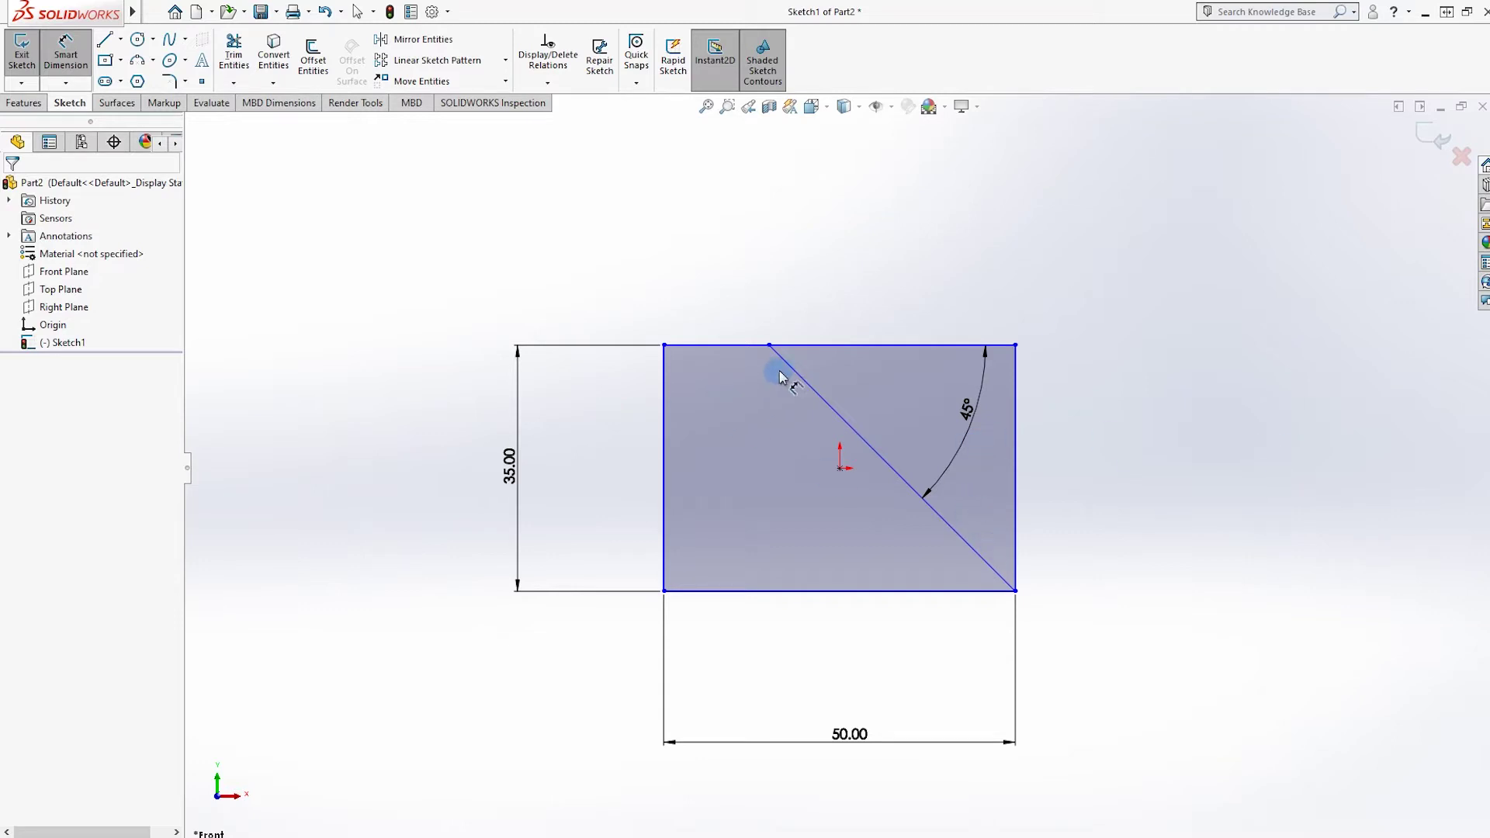
pyautogui.click(972, 553)
pyautogui.click(908, 591)
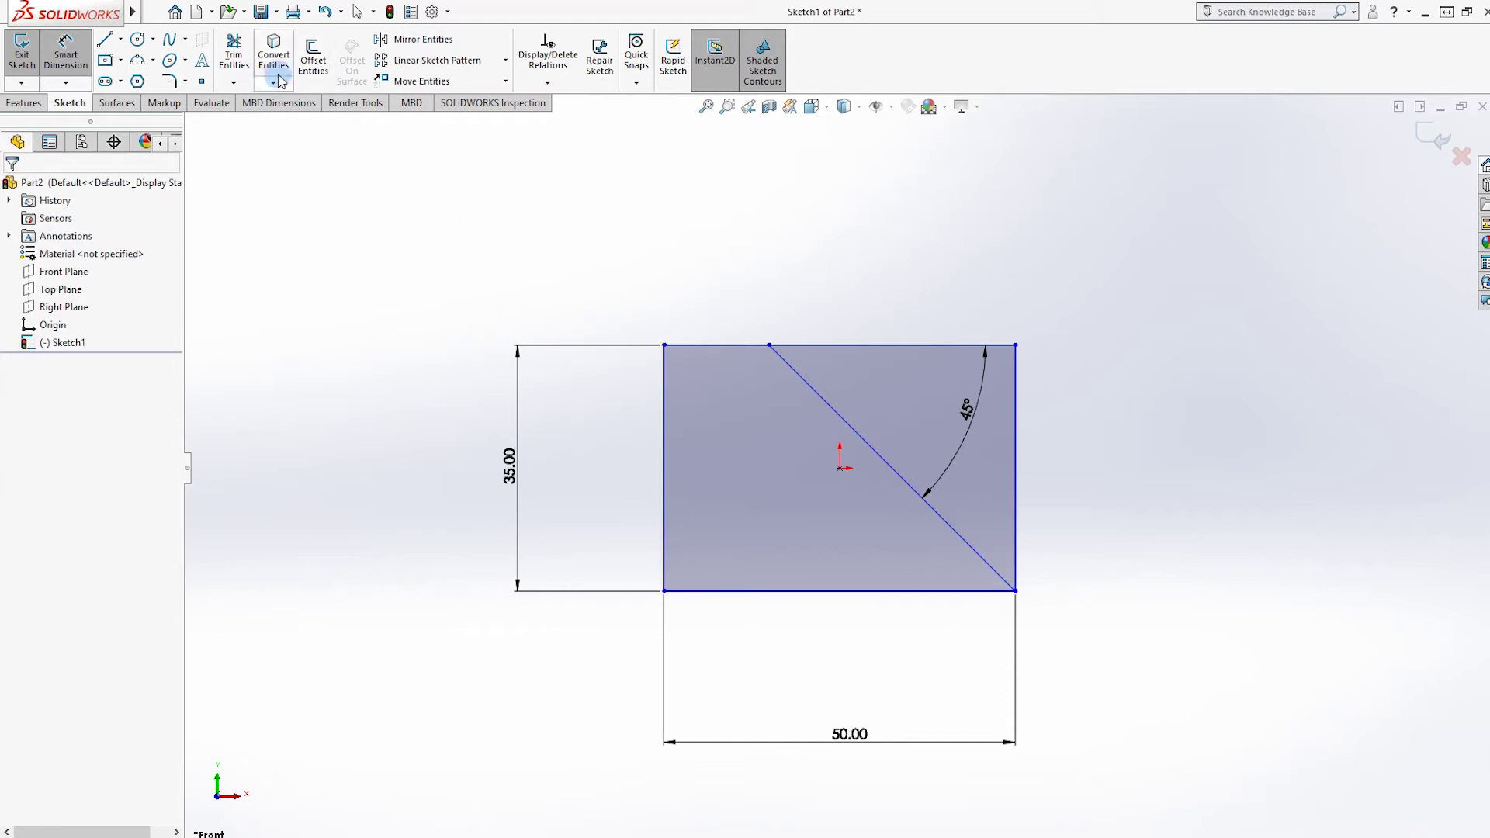
pyautogui.click(169, 81)
pyautogui.click(1015, 592)
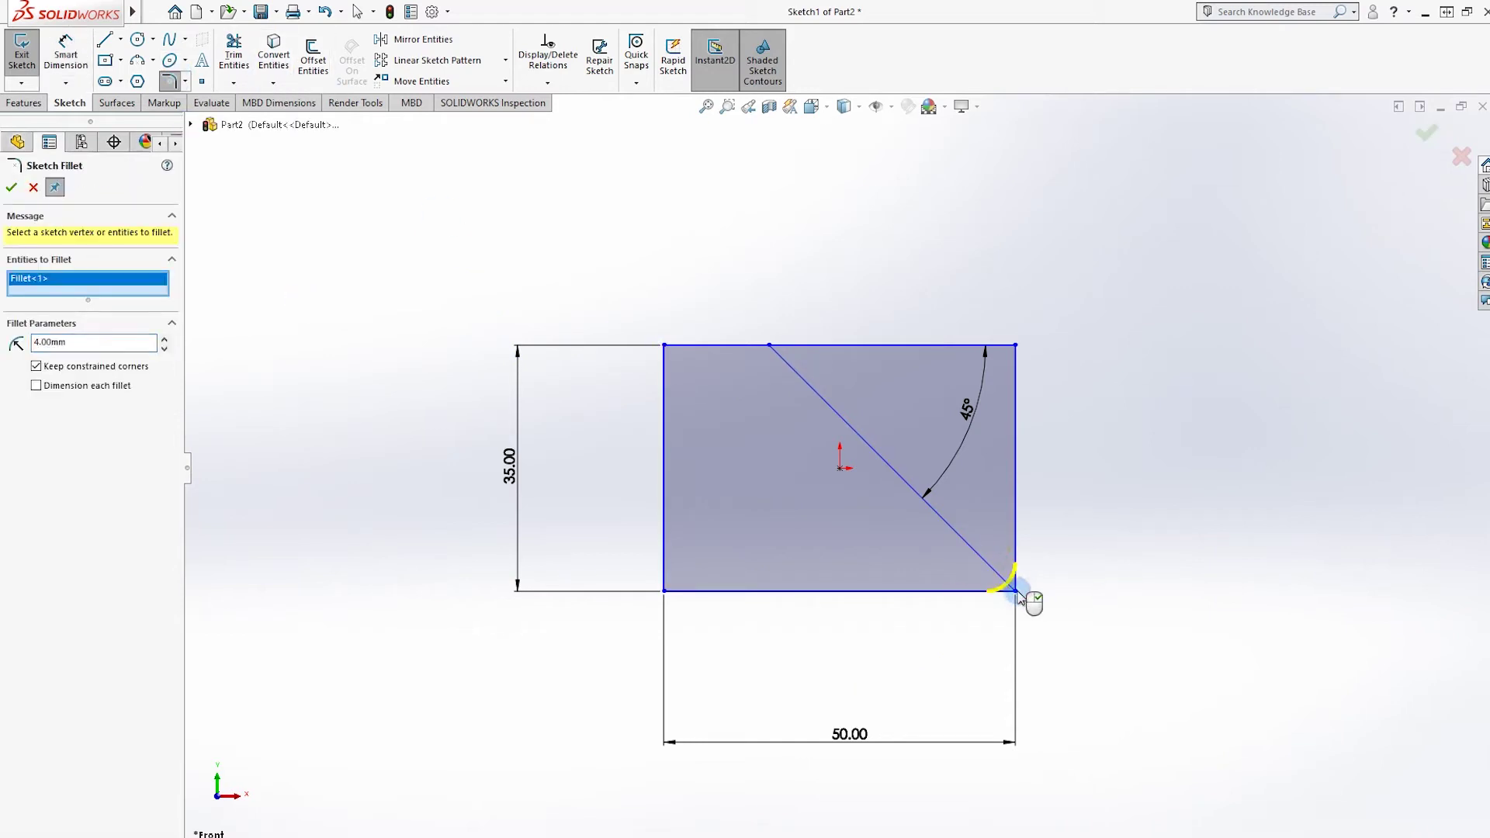
pyautogui.press('Escape')
# Trim away the part of the rectangle's top edge beyond the diagonal and its entire right edge
pyautogui.click(233, 53)
pyautogui.moveTo(973, 327); pyautogui.dragTo(1110, 482)
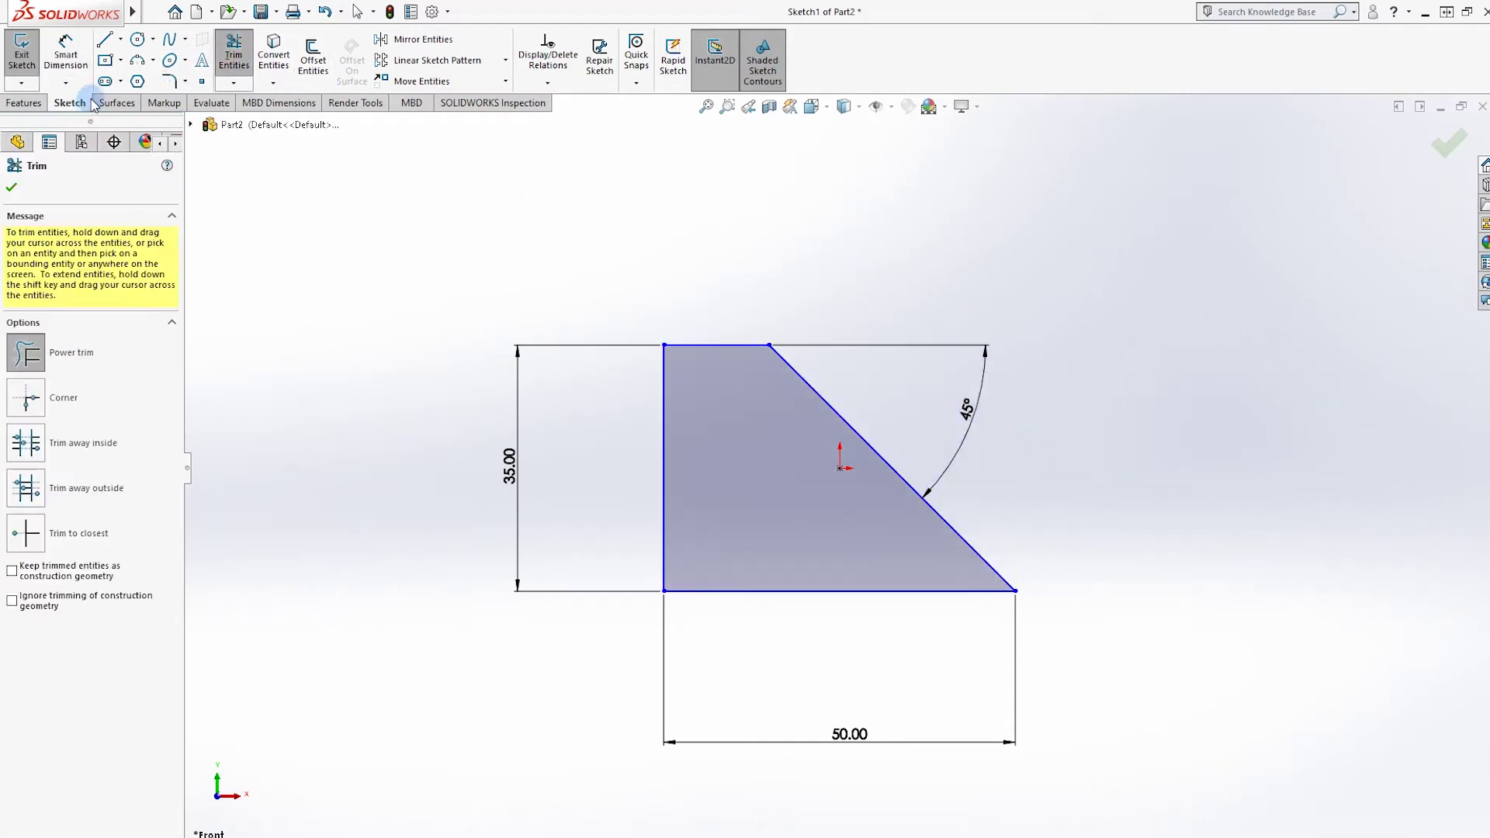
pyautogui.click(32, 104)
pyautogui.click(65, 104)
# Round the sharp lower-right corner of the profile with a 4 mm sketch fillet
pyautogui.click(169, 81)
pyautogui.click(1015, 592)
pyautogui.click(1428, 132)
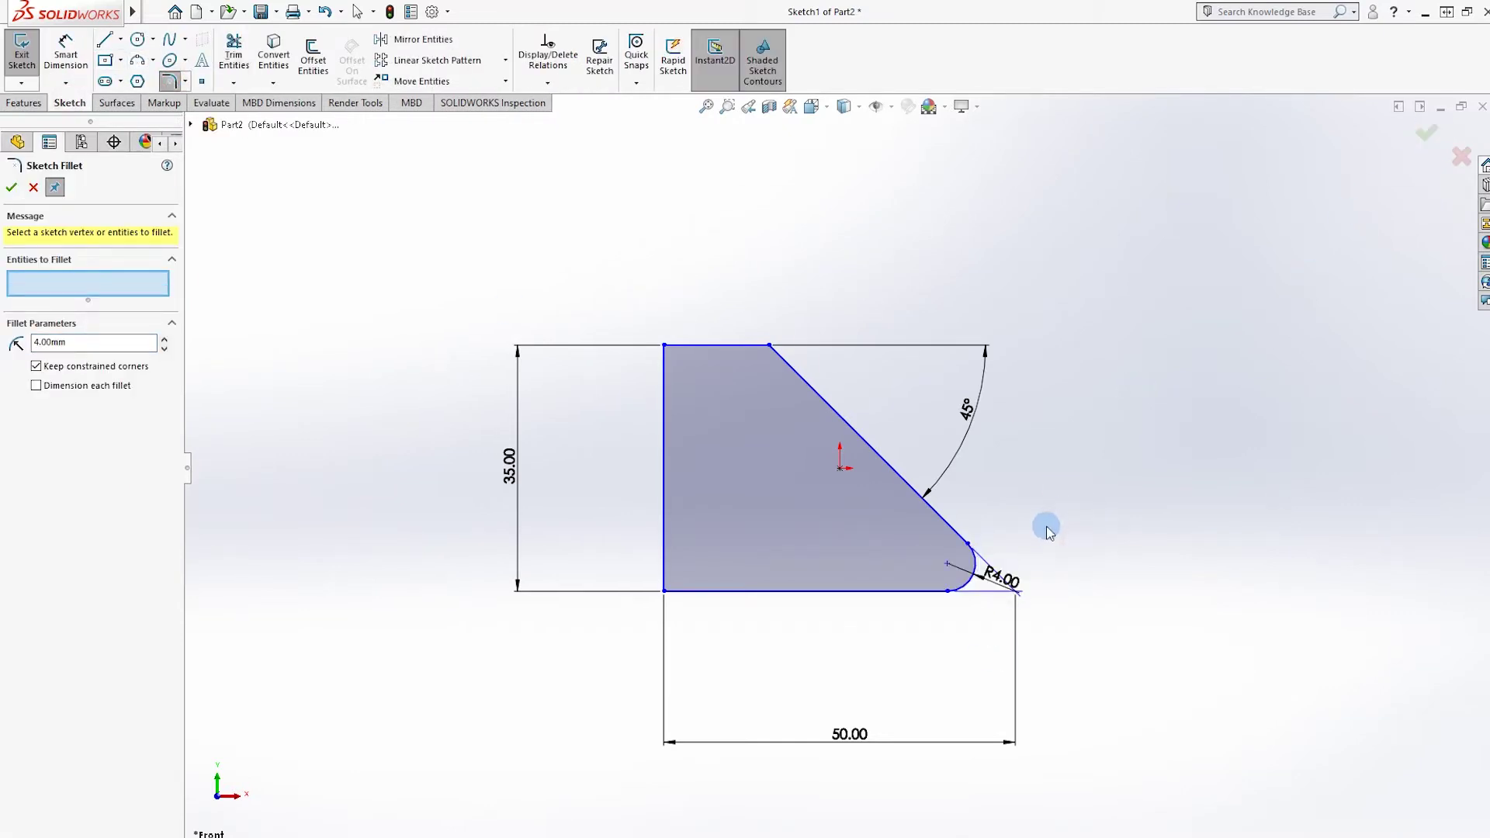
pyautogui.scroll(1, 970, 485)
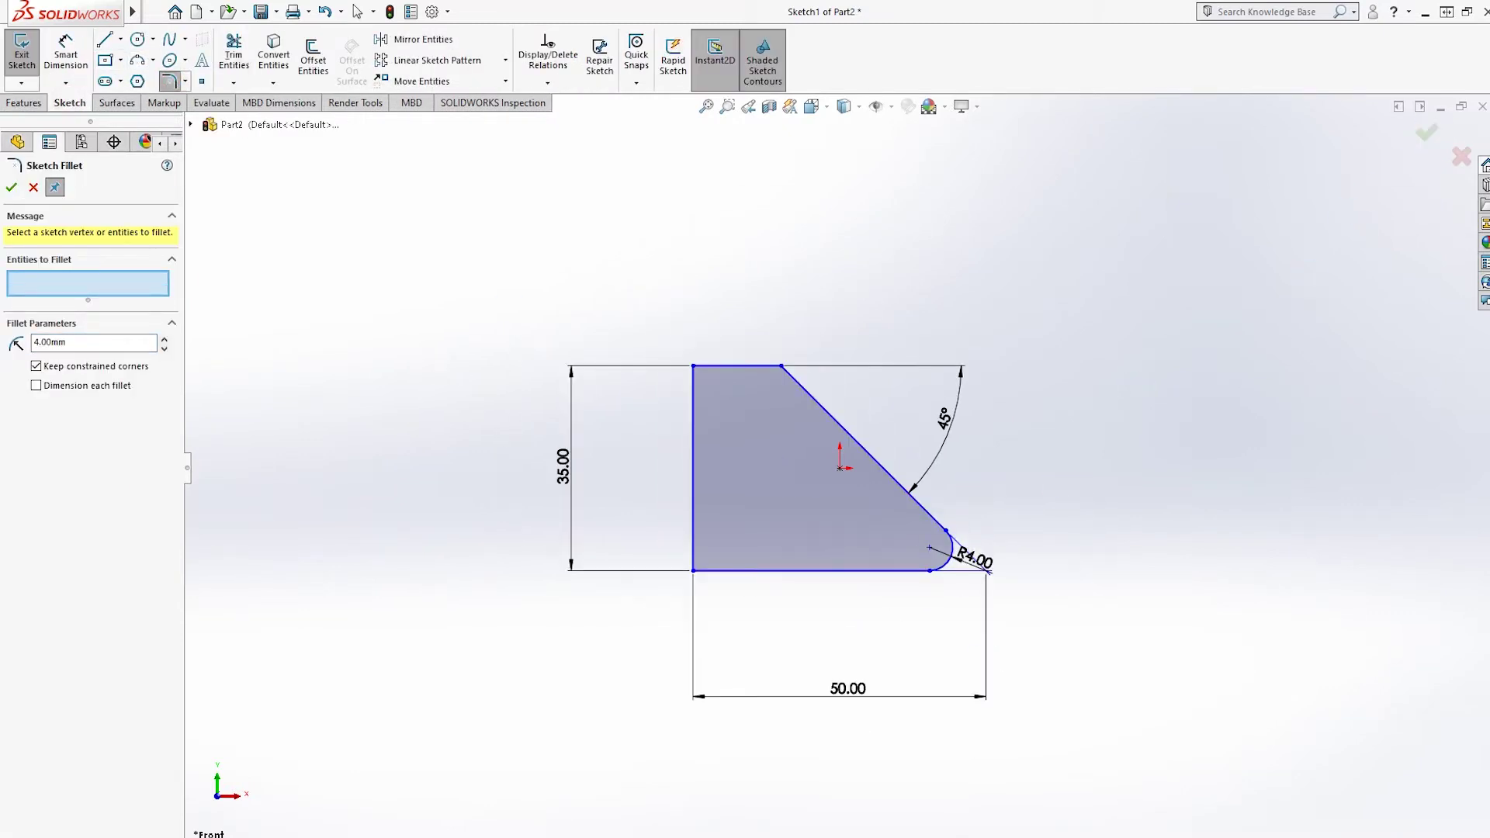
pyautogui.click(19, 105)
pyautogui.click(11, 187)
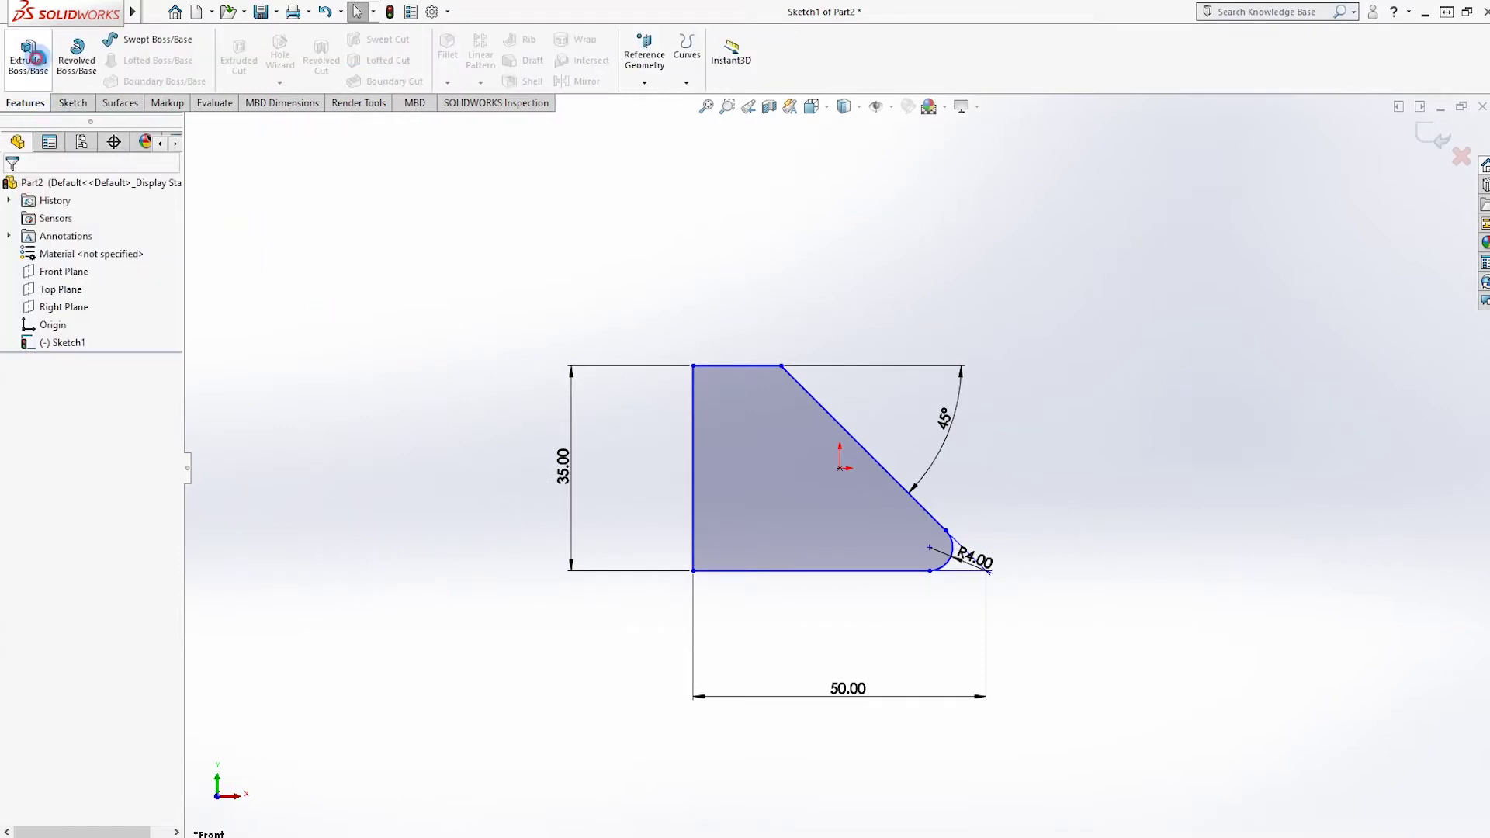
# Extrude the closed profile 50 mm into a solid block
pyautogui.click(28, 54)
pyautogui.write('50')
pyautogui.press('Return')
pyautogui.click(1429, 133)
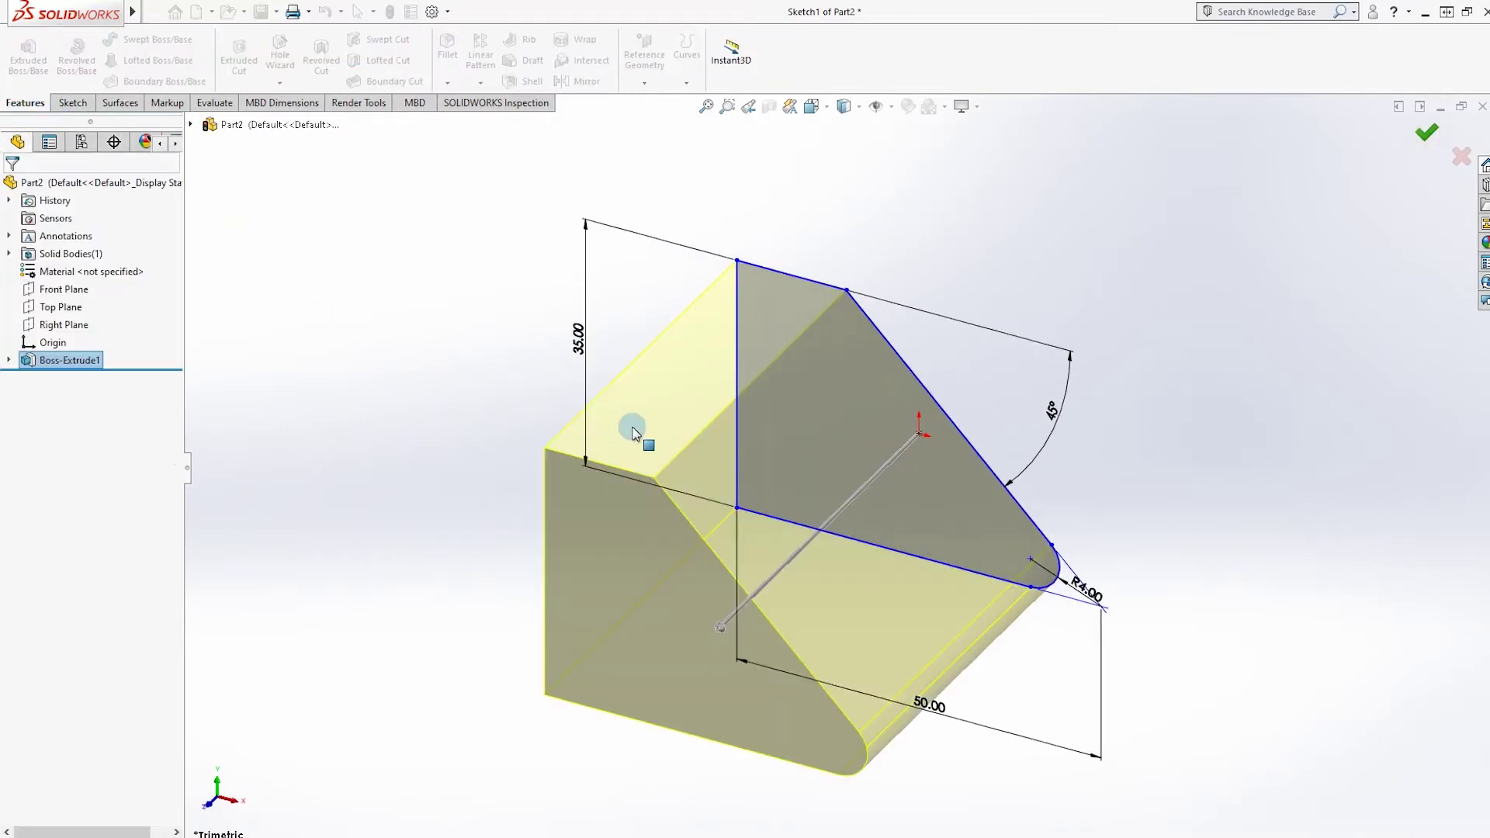
pyautogui.scroll(3, 808, 422)
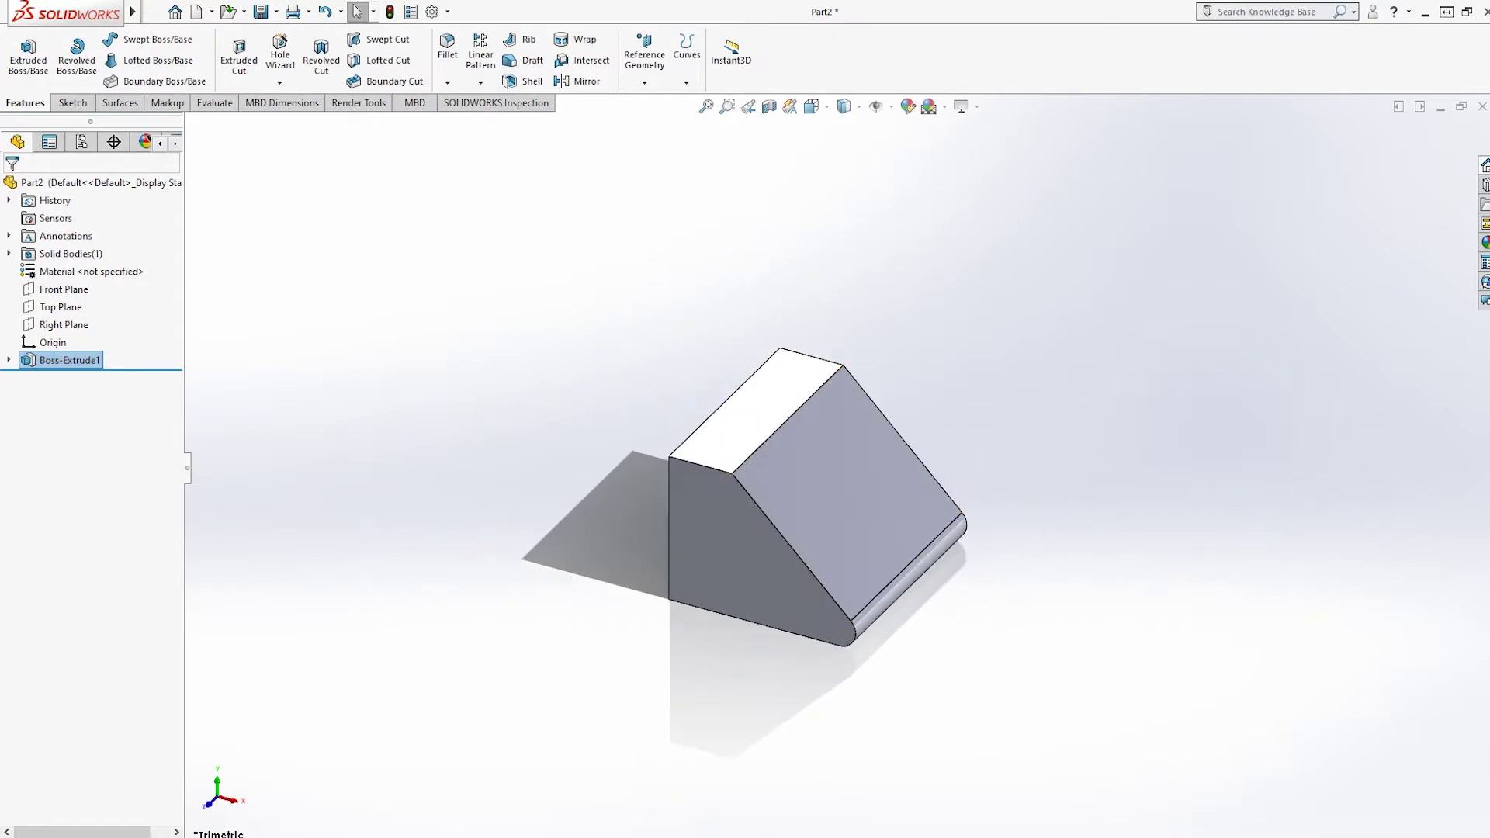
pyautogui.scroll(1, 772, 414)
pyautogui.rightClick(772, 415)
pyautogui.click(1258, 440)
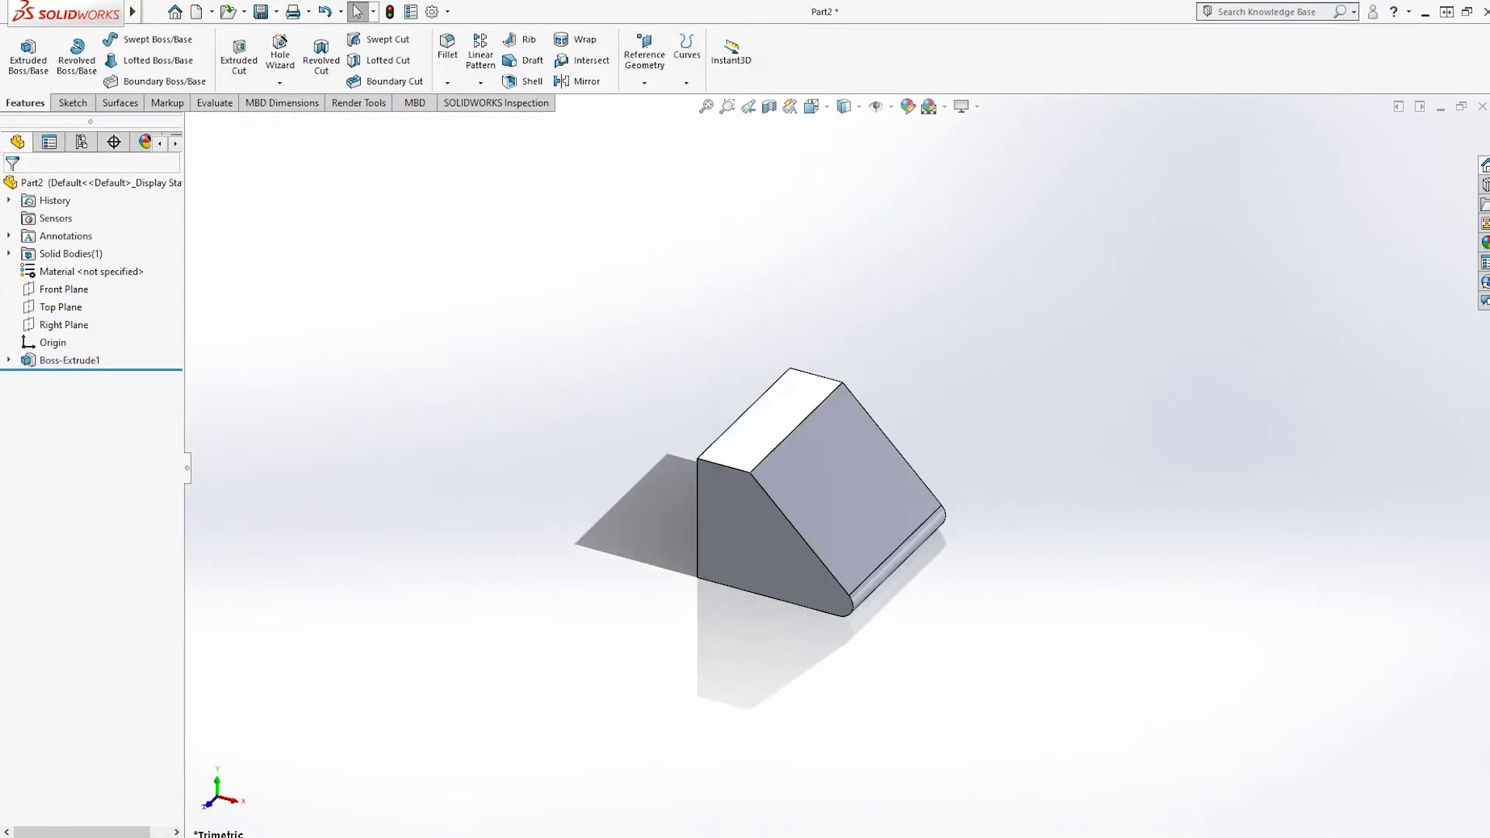
# Create a reference plane offset 15 mm above the block's flat top face
pyautogui.click(644, 82)
pyautogui.click(648, 104)
pyautogui.click(775, 426)
pyautogui.click(457, 380)
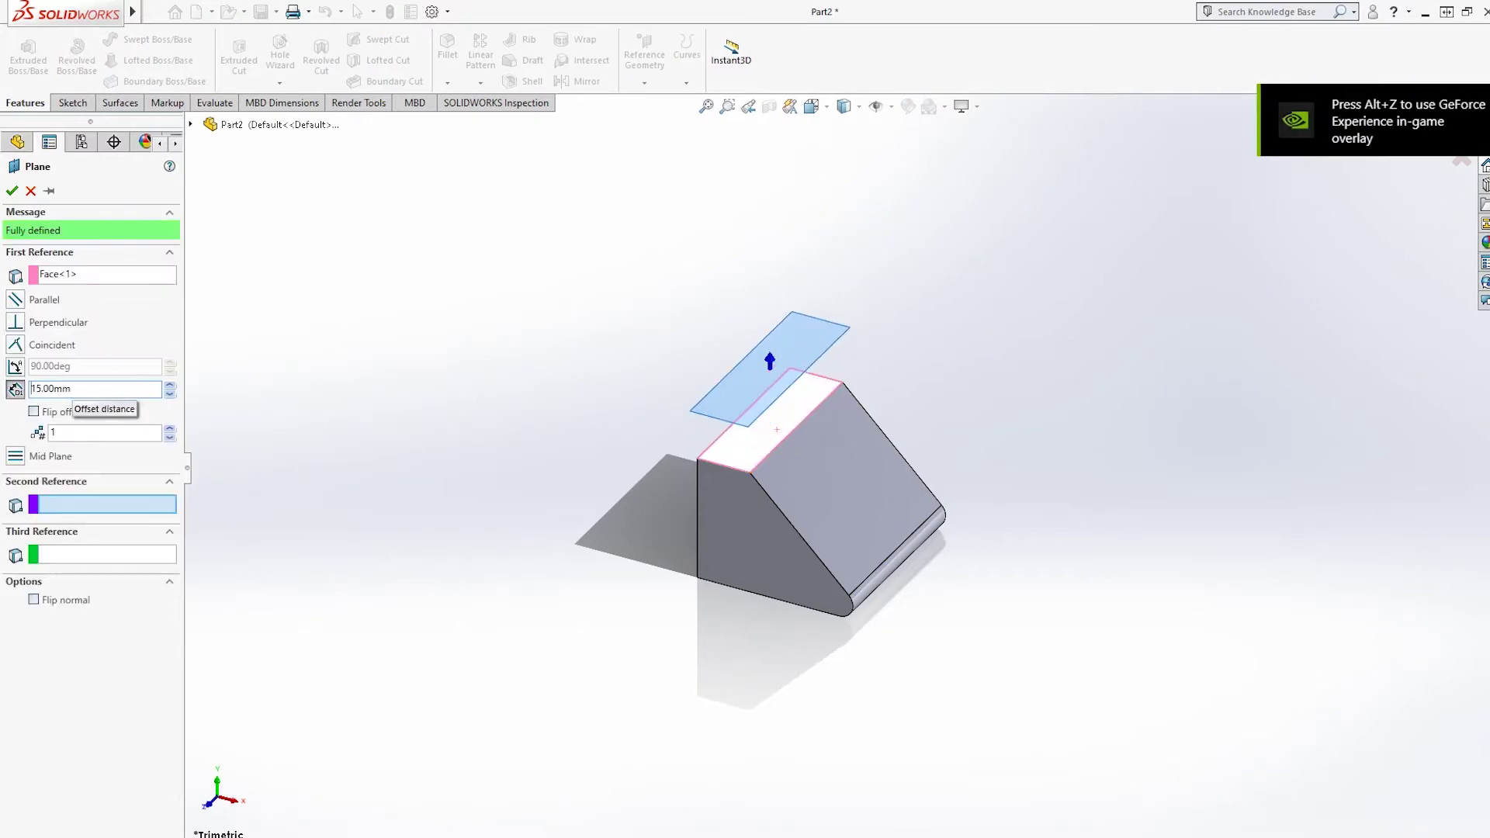
pyautogui.click(13, 190)
# Open a new sketch on the offset plane above the block
pyautogui.scroll(-3, 805, 386)
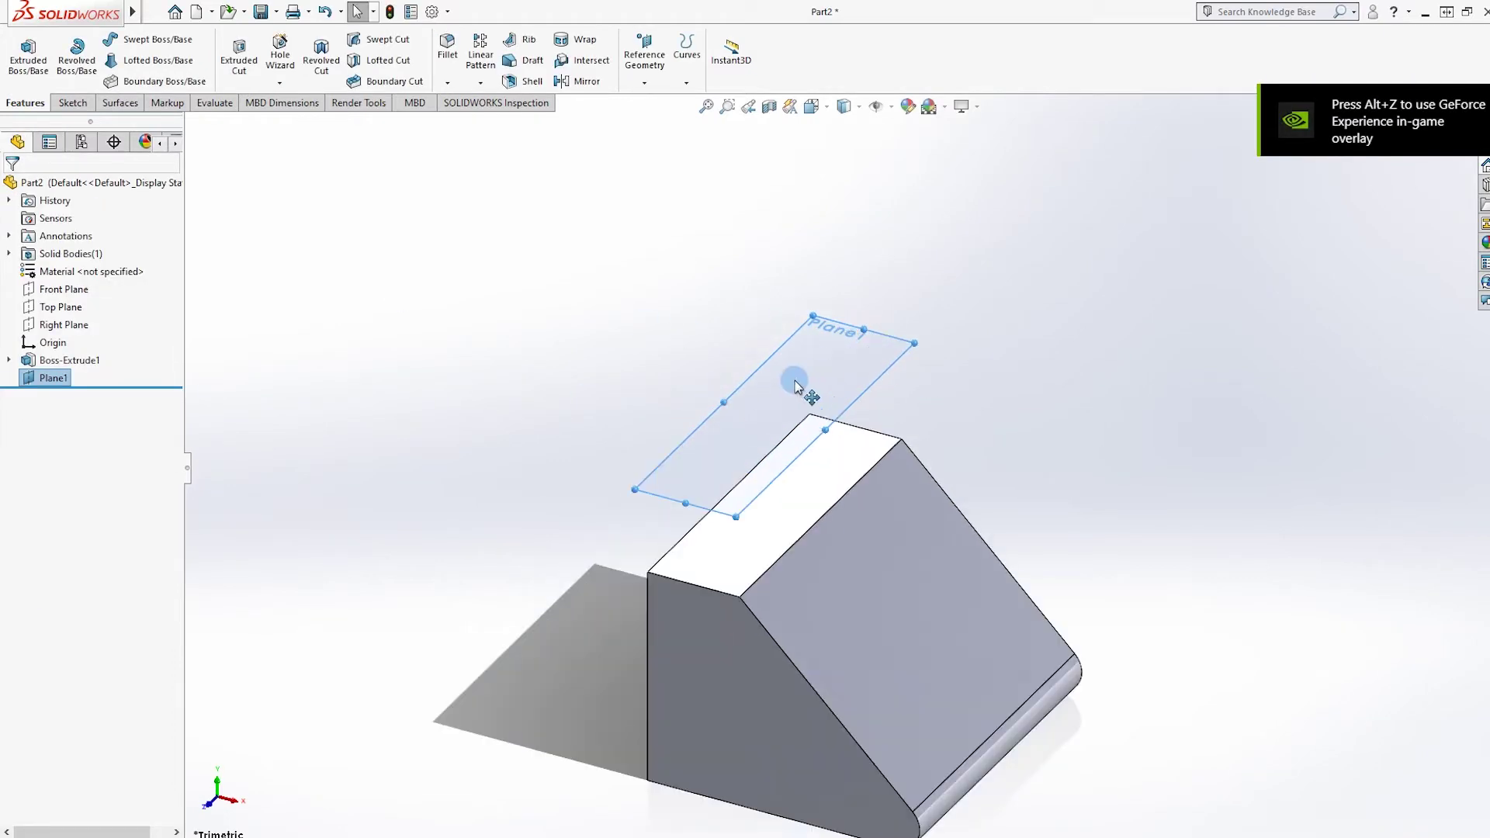
pyautogui.rightClick(801, 326)
pyautogui.click(822, 351)
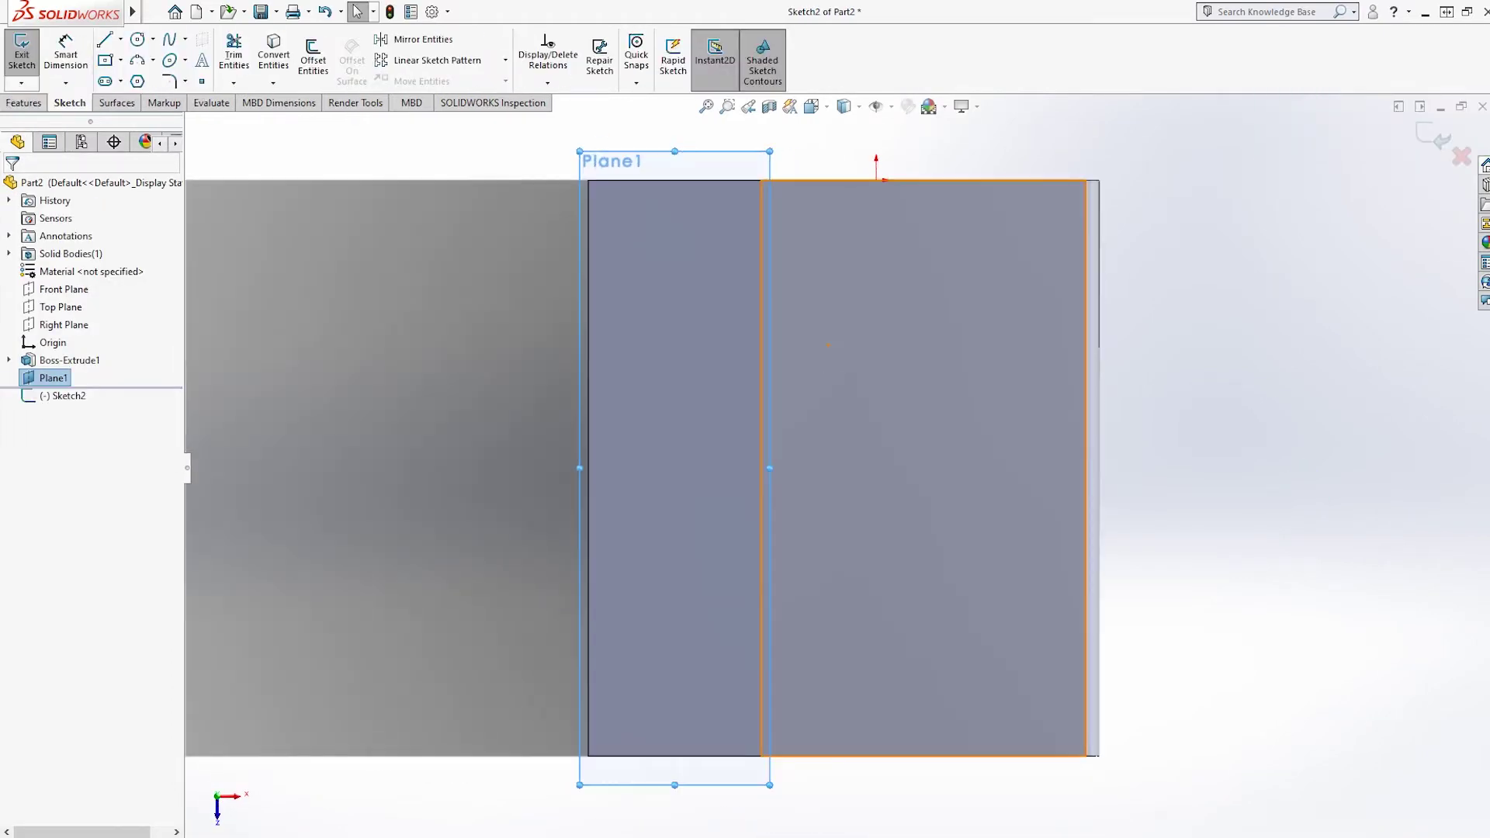
pyautogui.scroll(3, 747, 464)
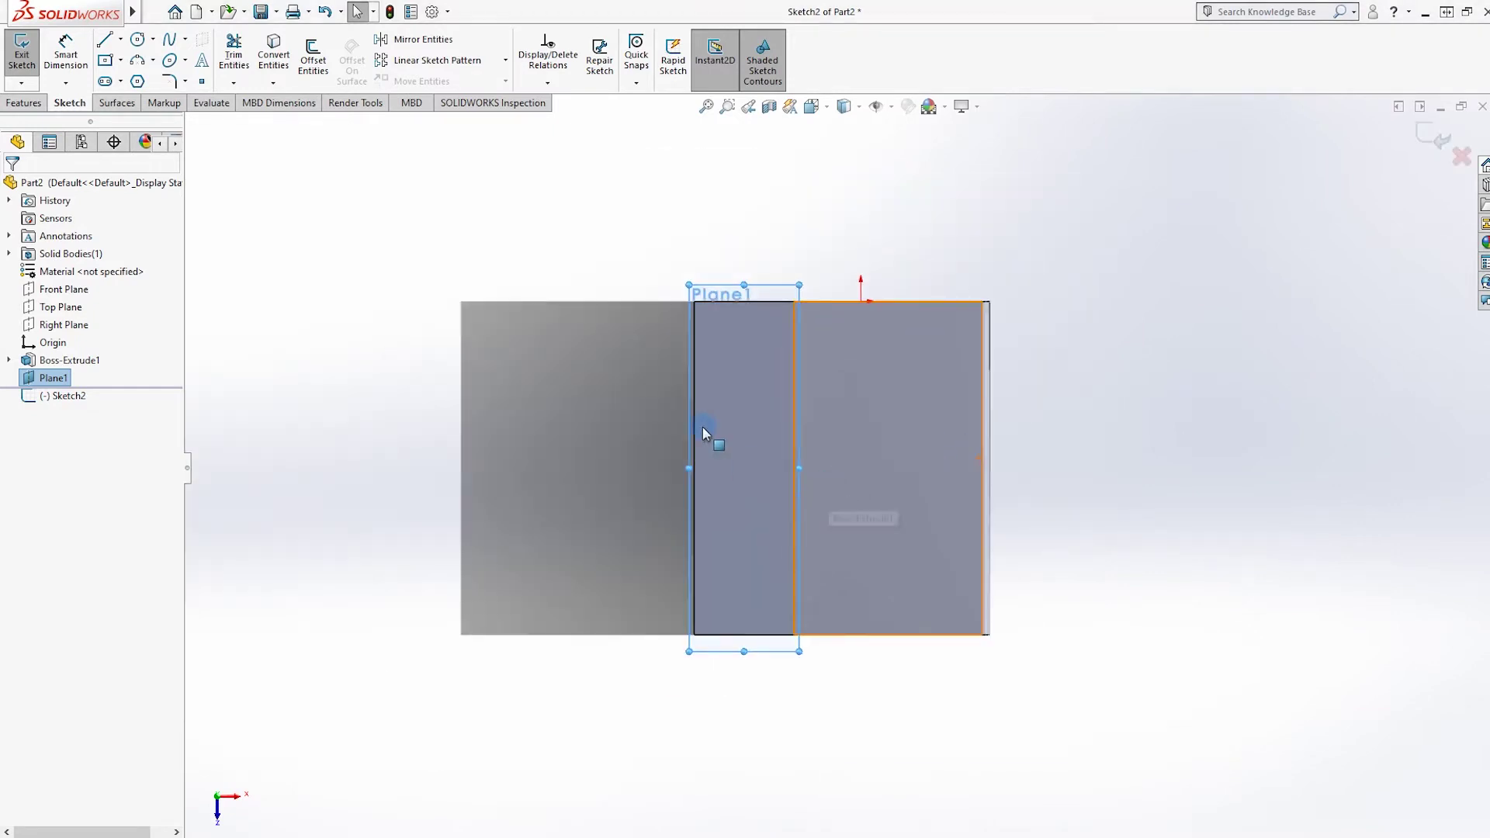
pyautogui.click(138, 81)
pyautogui.click(120, 39)
pyautogui.click(143, 73)
pyautogui.click(693, 468)
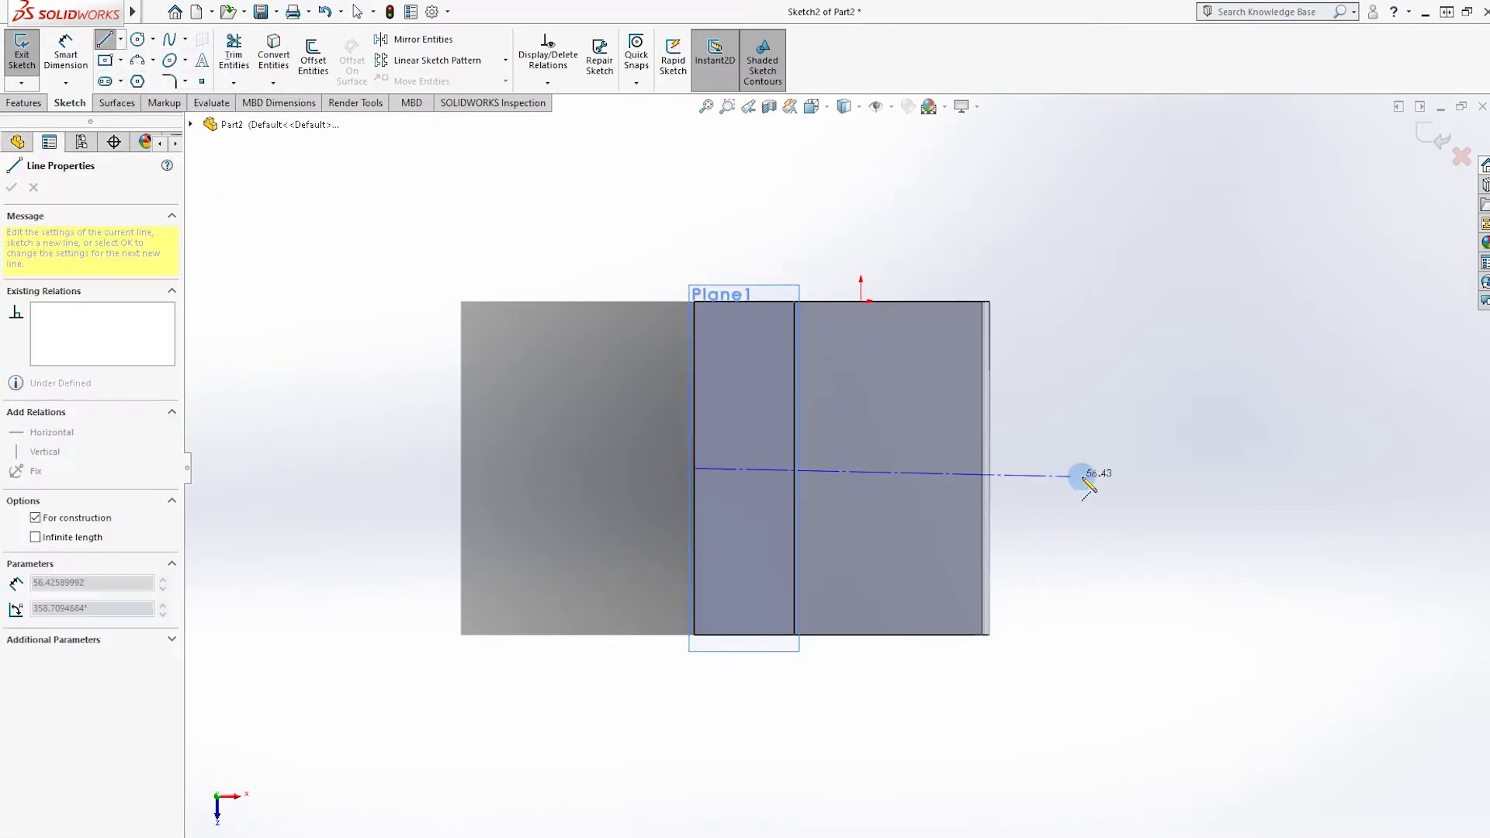
pyautogui.click(1027, 473)
pyautogui.press('Escape')
pyautogui.hotkey('ctrl', 'z')
# Draw a horizontal centerline from the midpoint of the block's left edge to just past its right edge
pyautogui.click(120, 38)
pyautogui.click(144, 73)
pyautogui.click(693, 468)
pyautogui.click(1032, 468)
pyautogui.press('Escape')
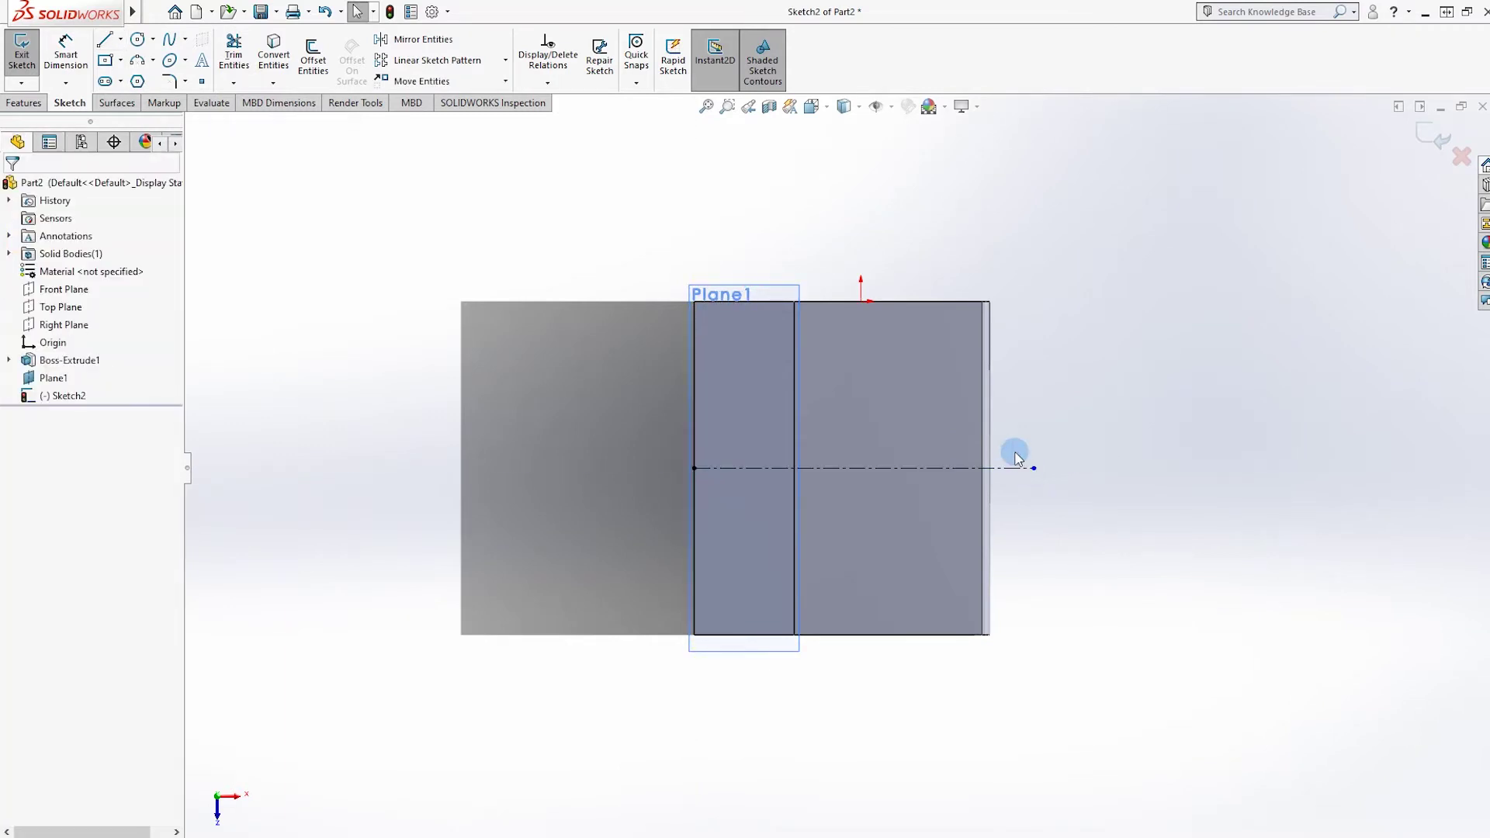
# Sketch a six-sided polygon centred on the centerline, one vertex pointing straight up, with an inscribed circle about 22 mm in diameter
pyautogui.click(137, 80)
pyautogui.click(864, 468)
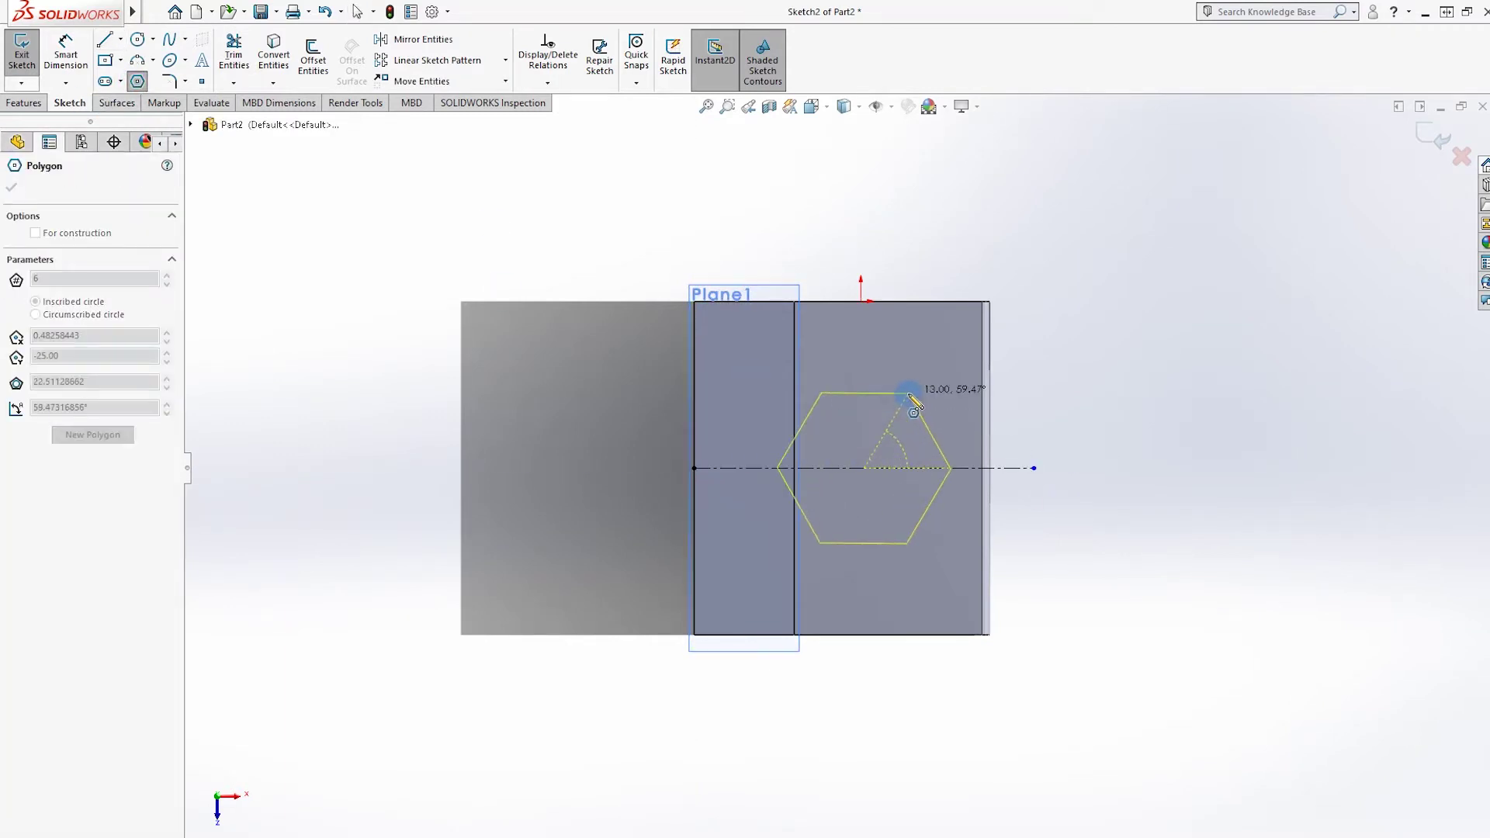
pyautogui.click(863, 386)
pyautogui.press('Escape')
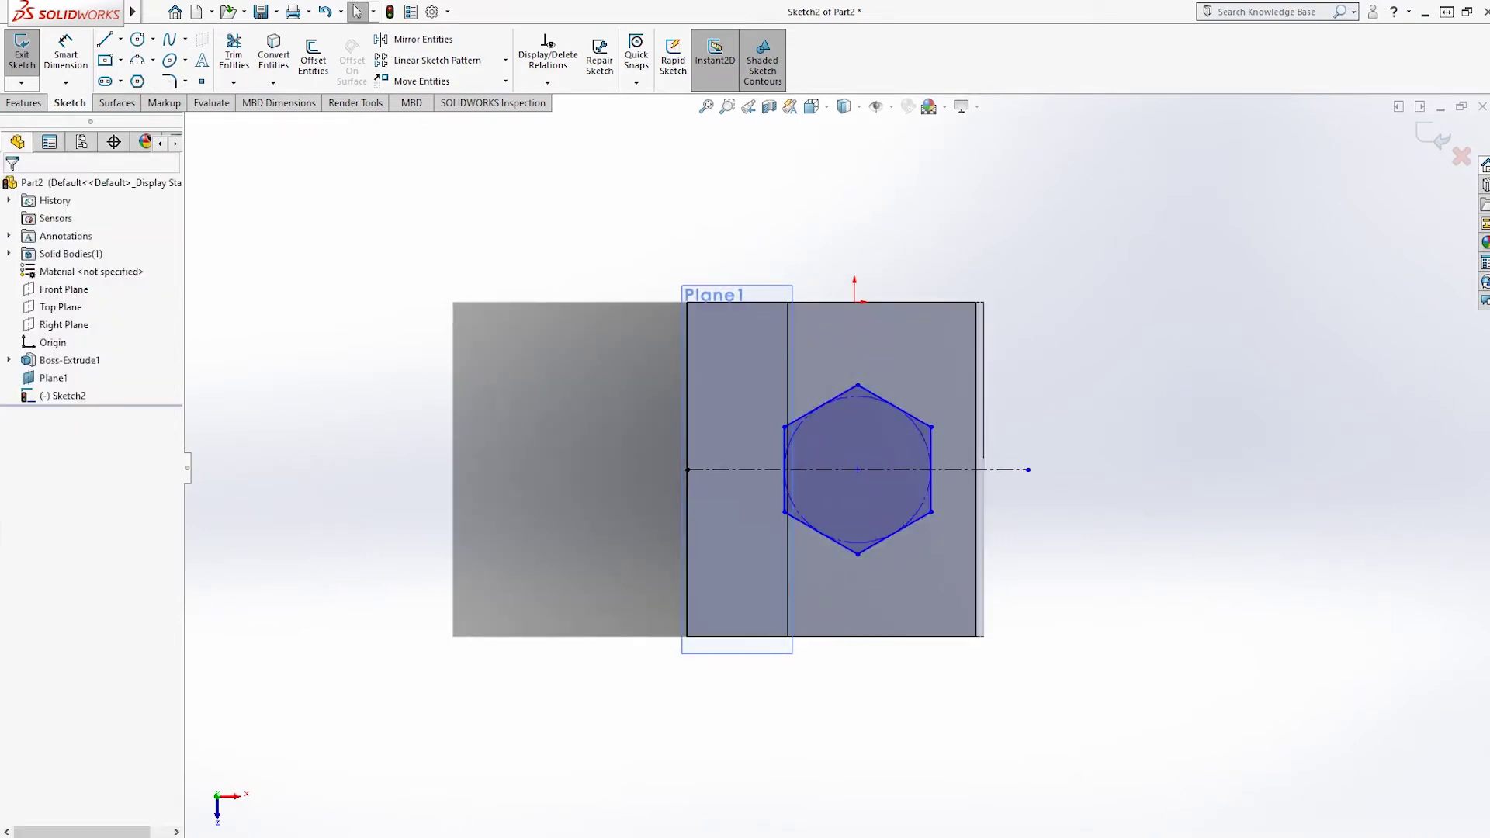
pyautogui.click(76, 60)
pyautogui.click(927, 431)
pyautogui.click(961, 303)
pyautogui.click(1145, 363)
pyautogui.press('Escape')
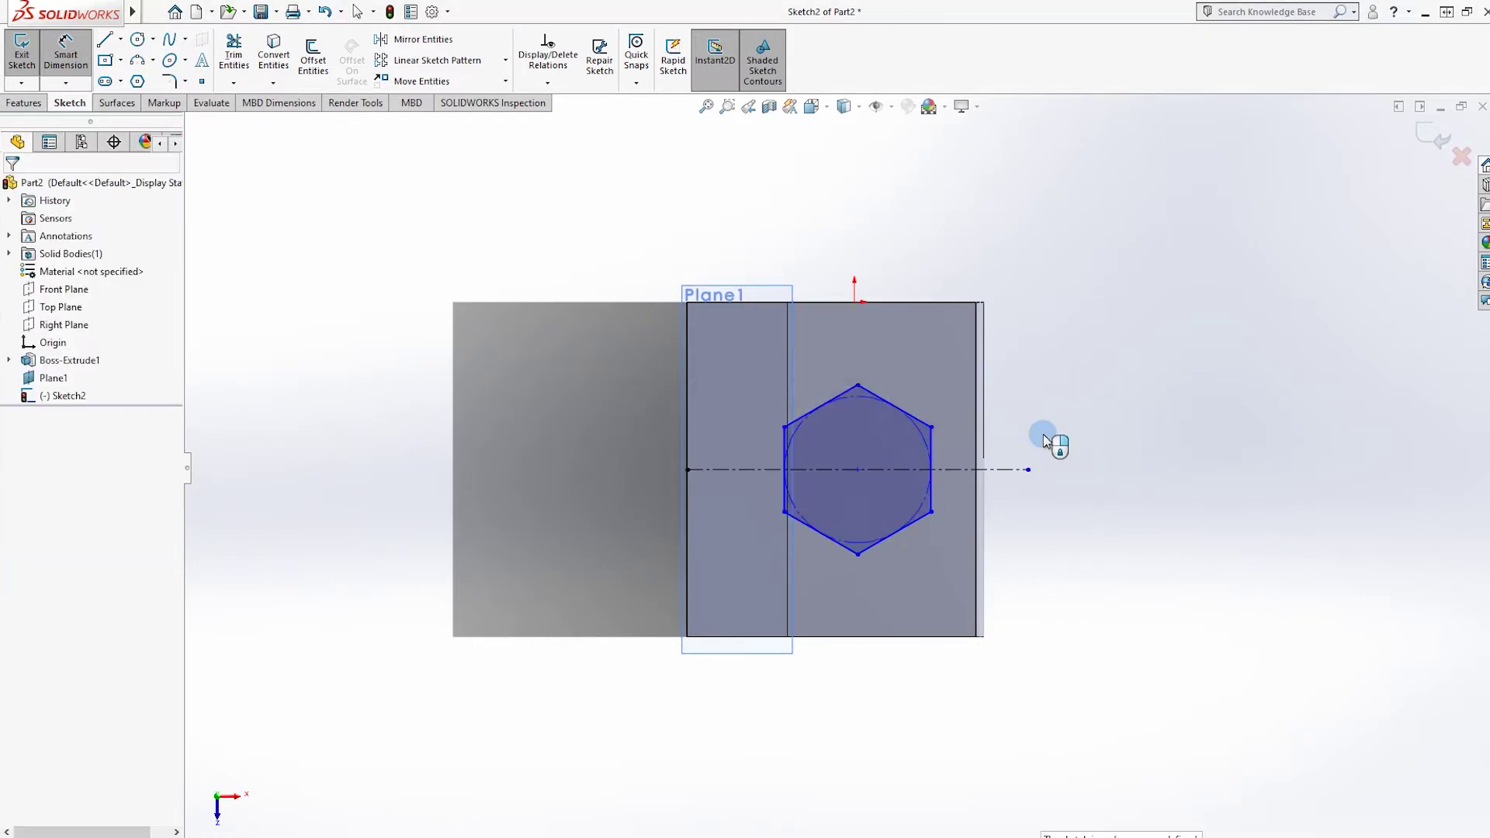
# Dimension the hexagon's centre 25 mm from the block's left edge
pyautogui.click(853, 542)
pyautogui.click(687, 487)
pyautogui.click(721, 681)
pyautogui.write('25')
pyautogui.press('Return')
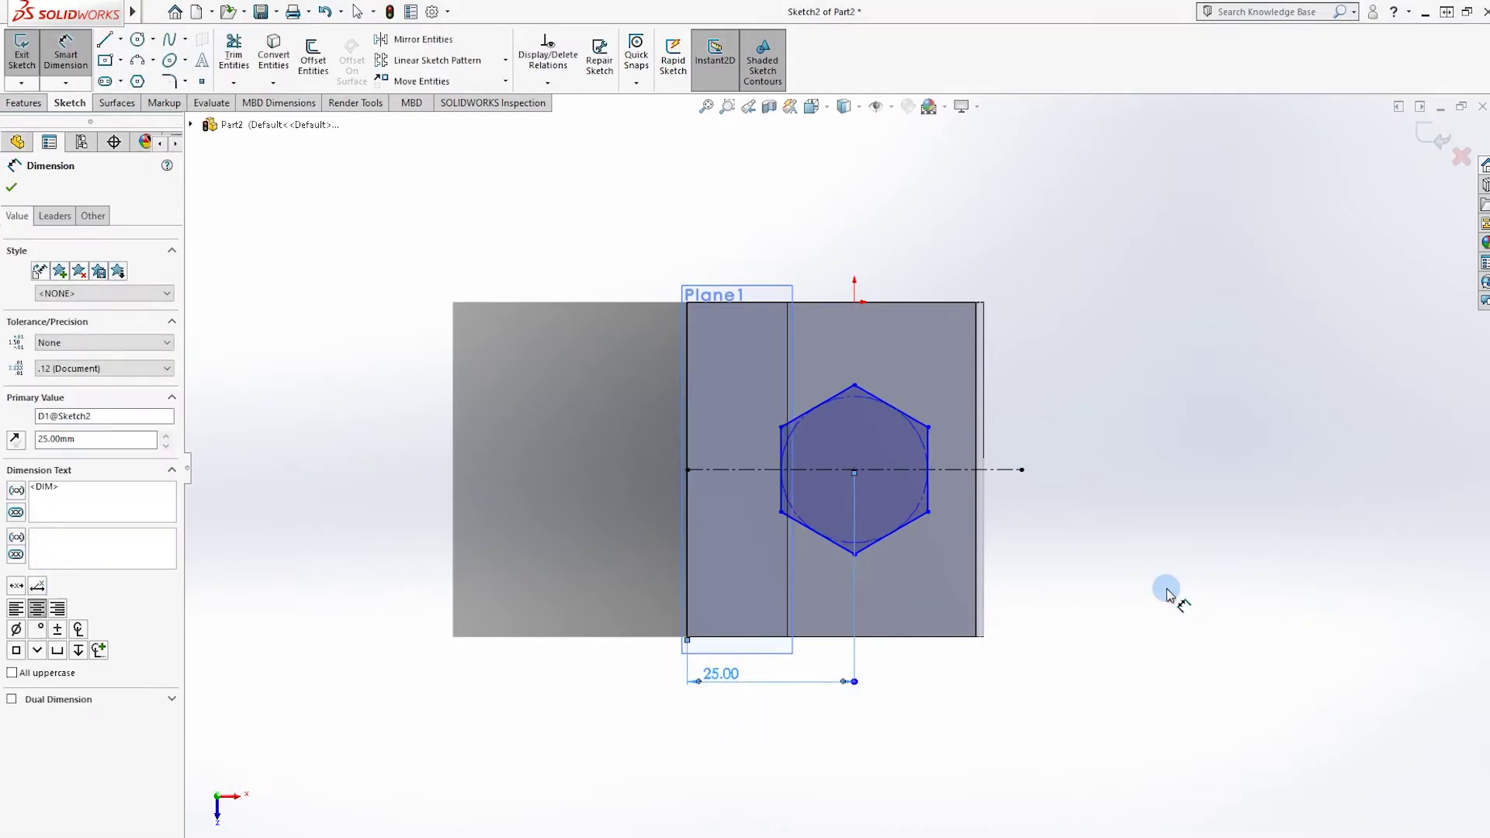
pyautogui.click(1058, 597)
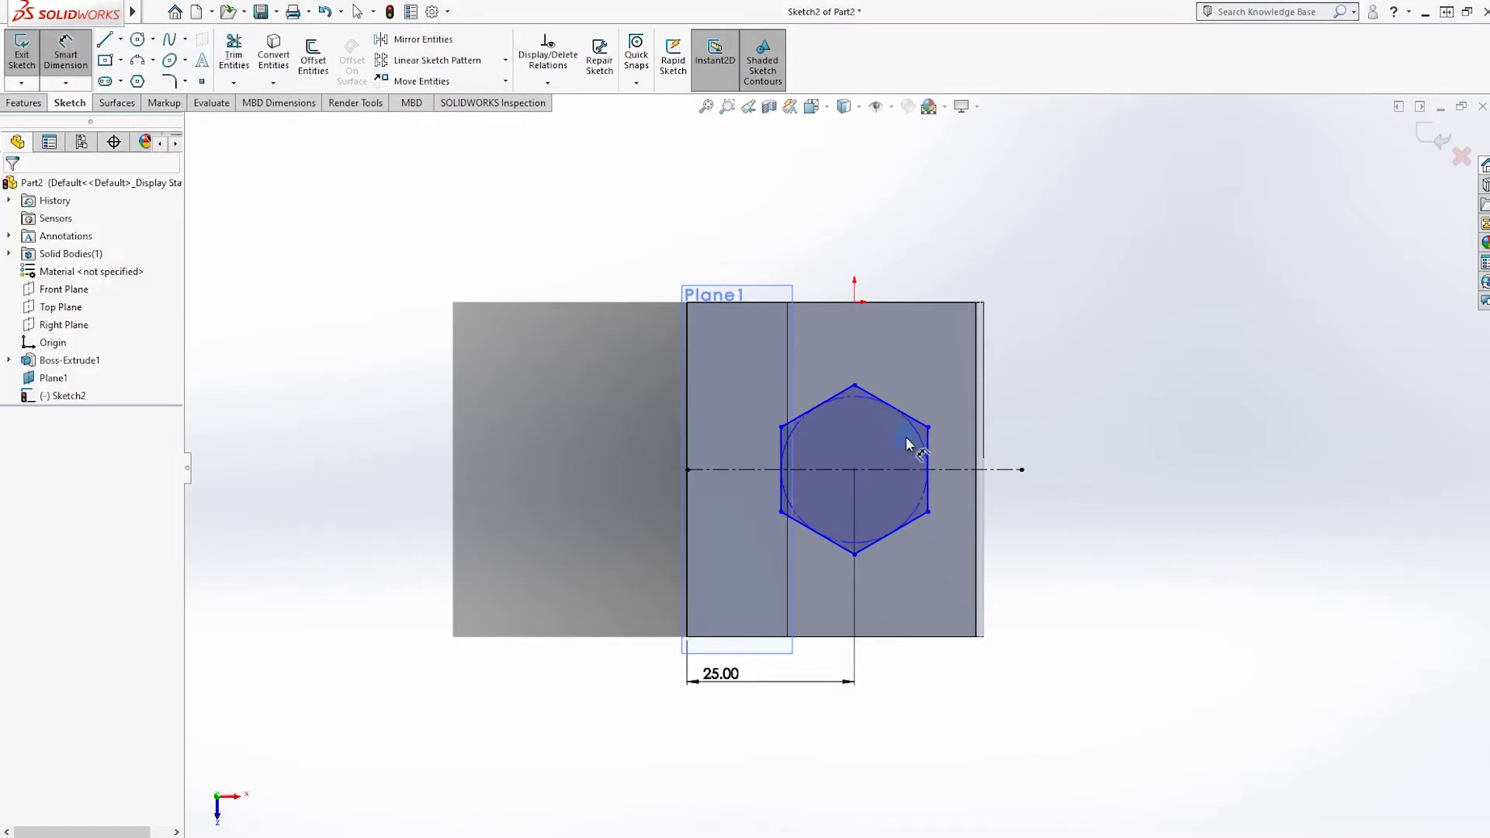
# Round all six corners of the hexagon with 2 mm sketch fillets
pyautogui.scroll(-3, 870, 535)
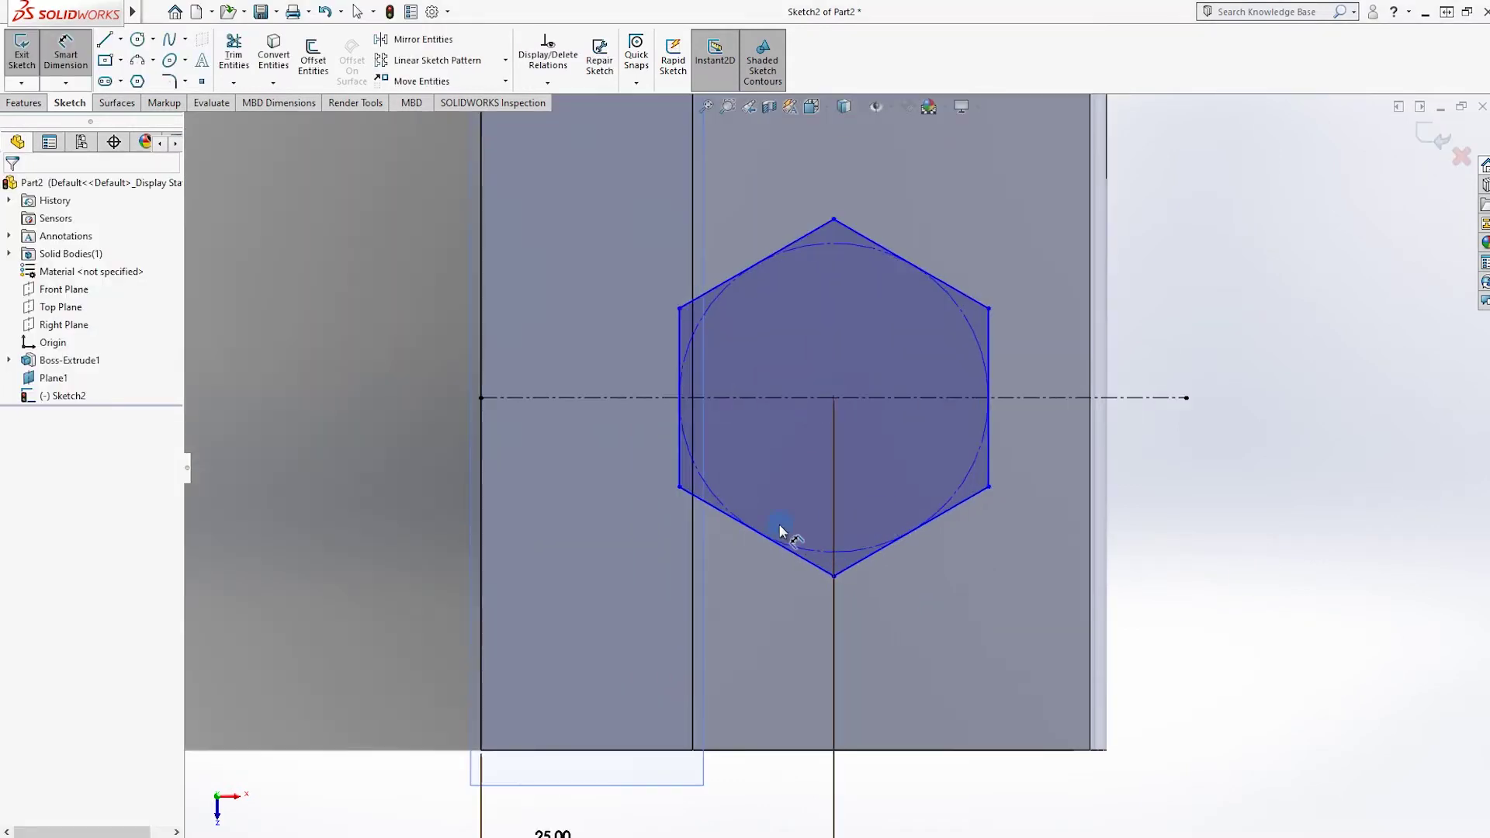
pyautogui.scroll(3, 780, 422)
pyautogui.click(169, 81)
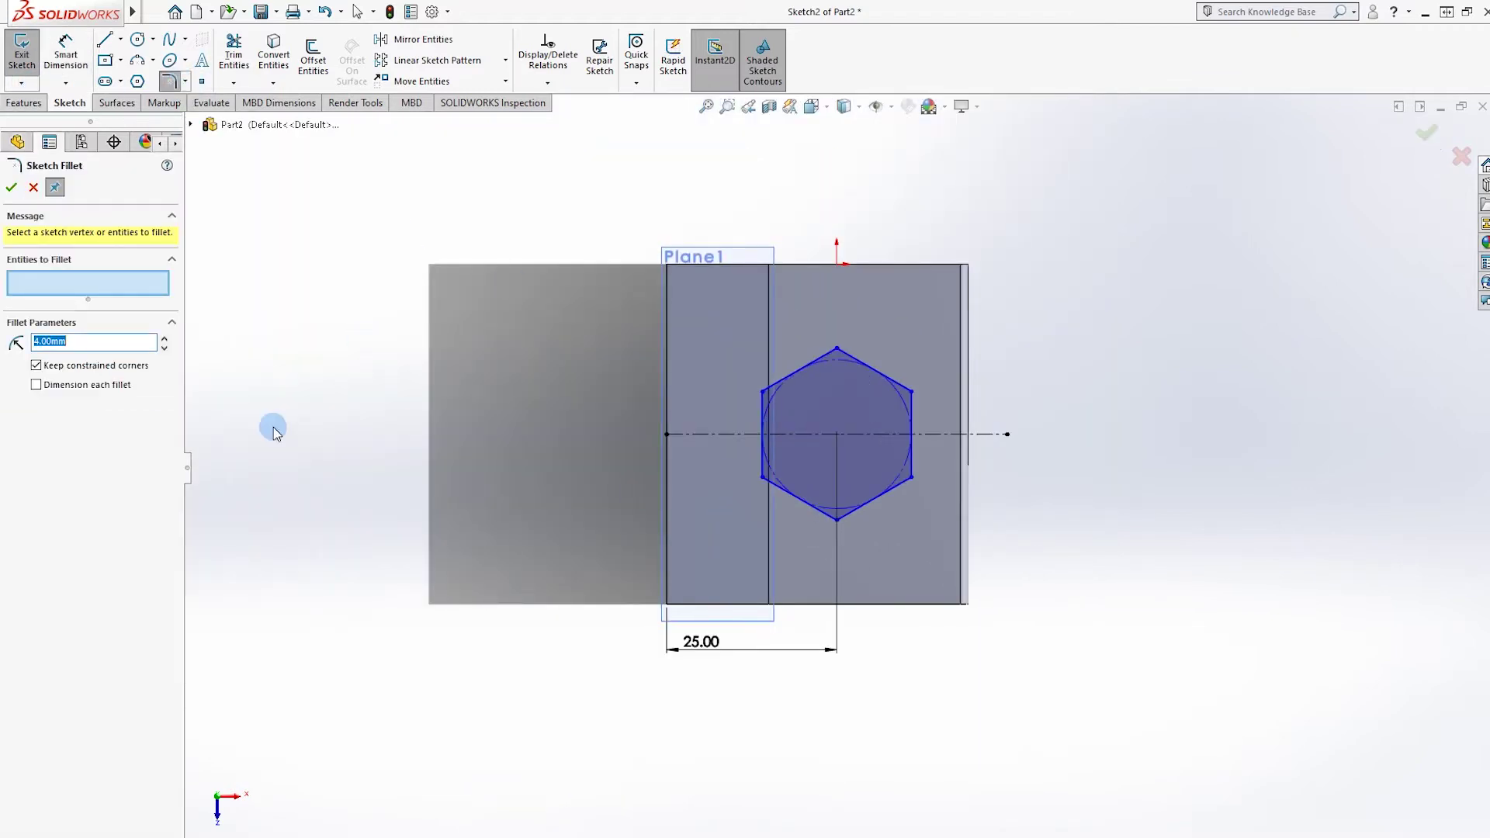
pyautogui.scroll(-3, 874, 519)
pyautogui.scroll(3, 770, 472)
pyautogui.moveTo(632, 215); pyautogui.dragTo(941, 535)
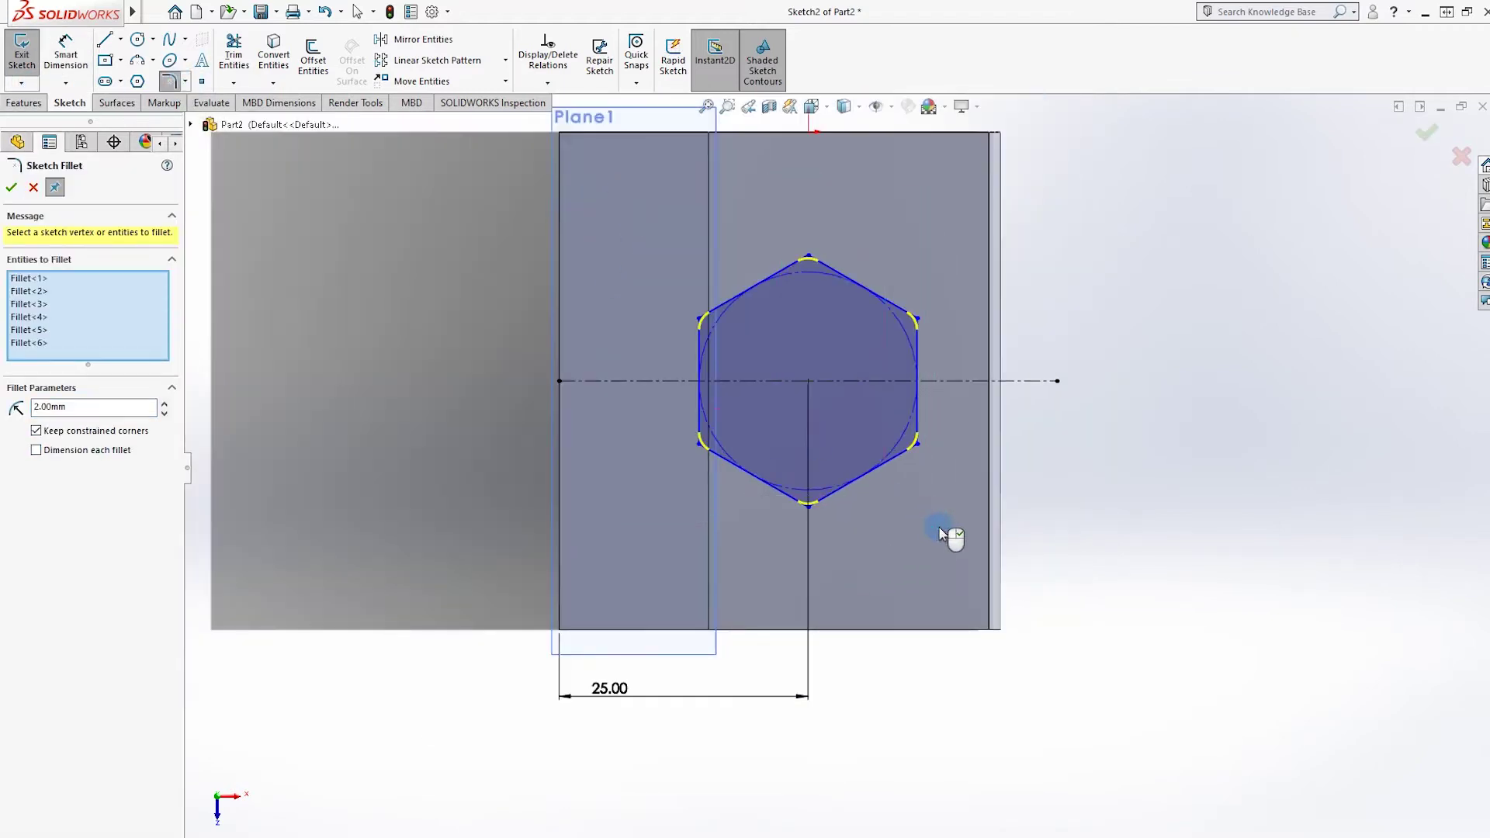
pyautogui.click(10, 187)
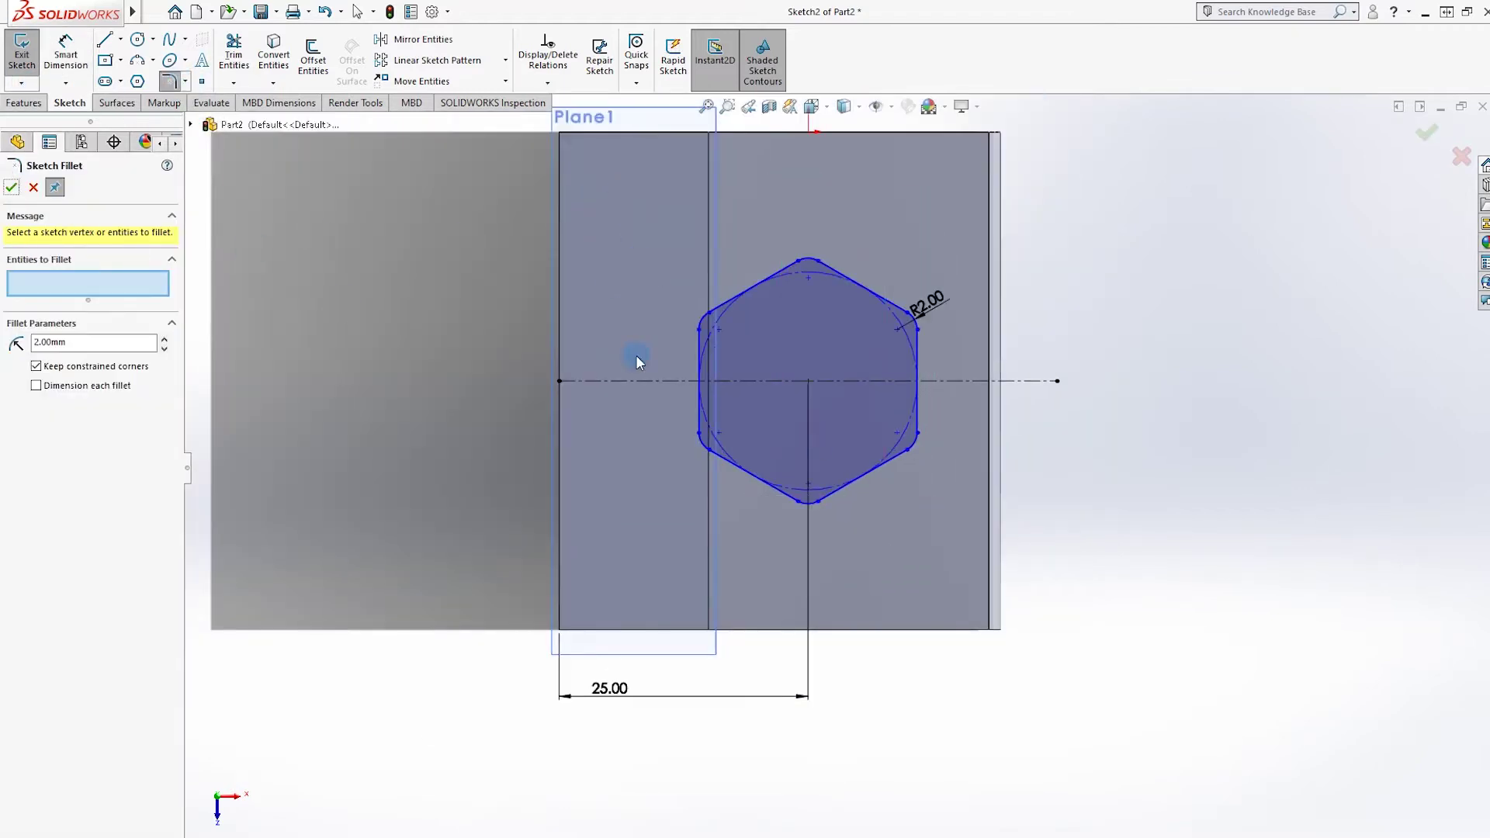
pyautogui.click(33, 187)
# Delete the construction circle inscribed in the hexagon
pyautogui.click(712, 335)
pyautogui.press('Delete')
pyautogui.press('Return')
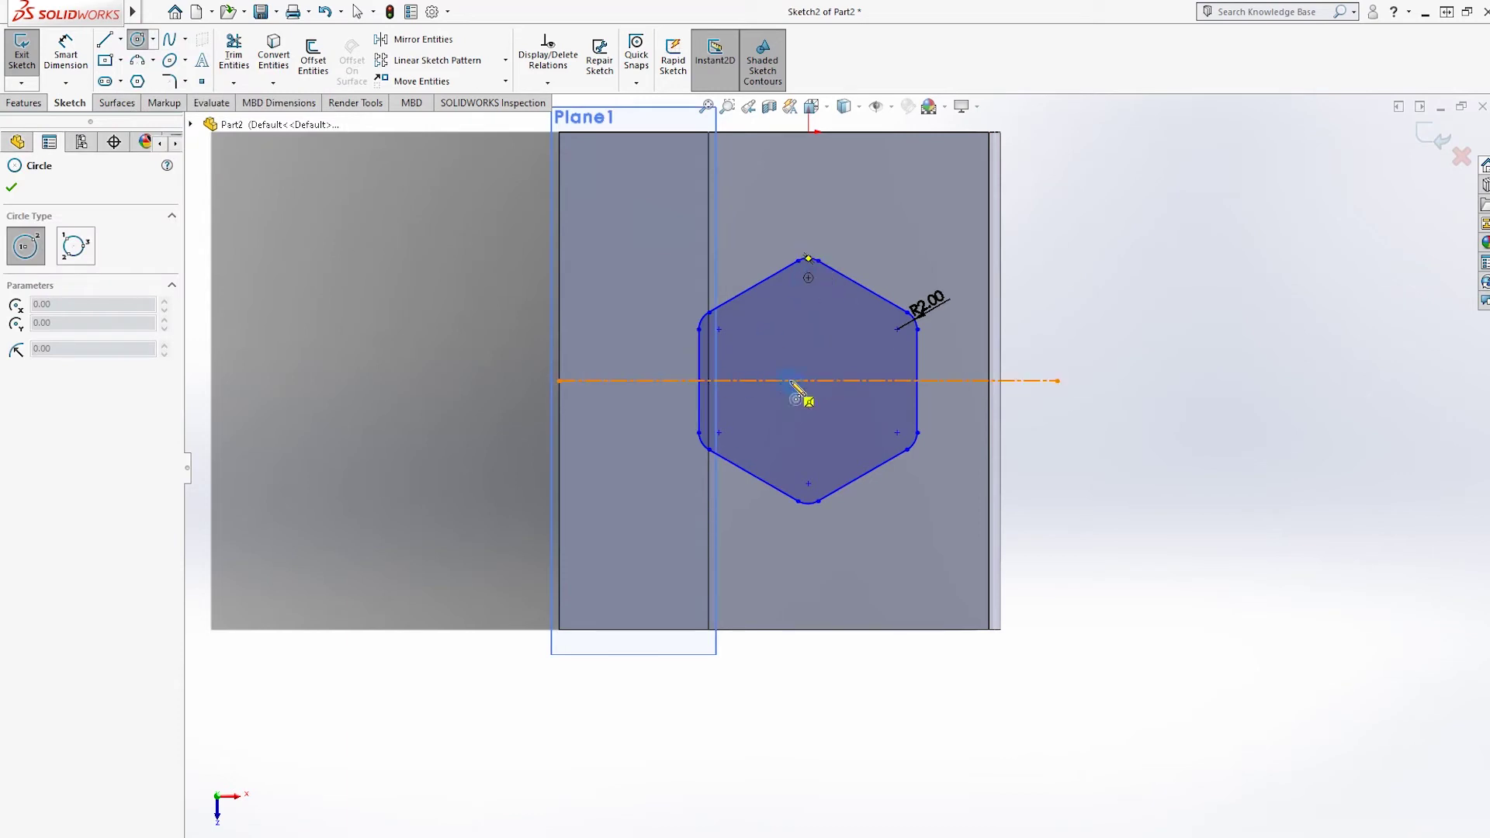
pyautogui.press('Escape')
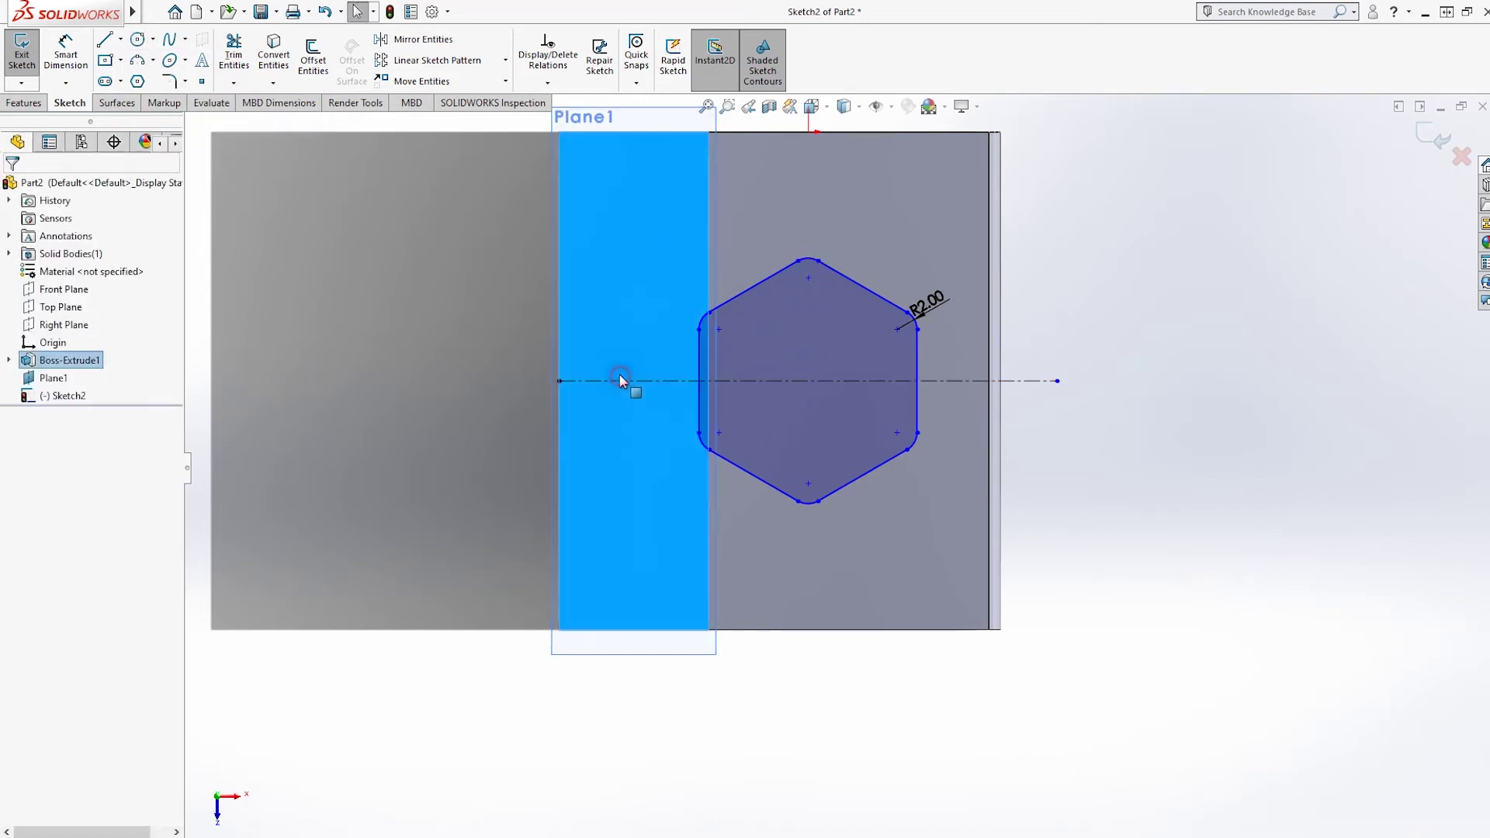
# Draw a vertical centerline through the hexagon from its top rounded corner to its bottom one
pyautogui.click(805, 380)
pyautogui.click(120, 38)
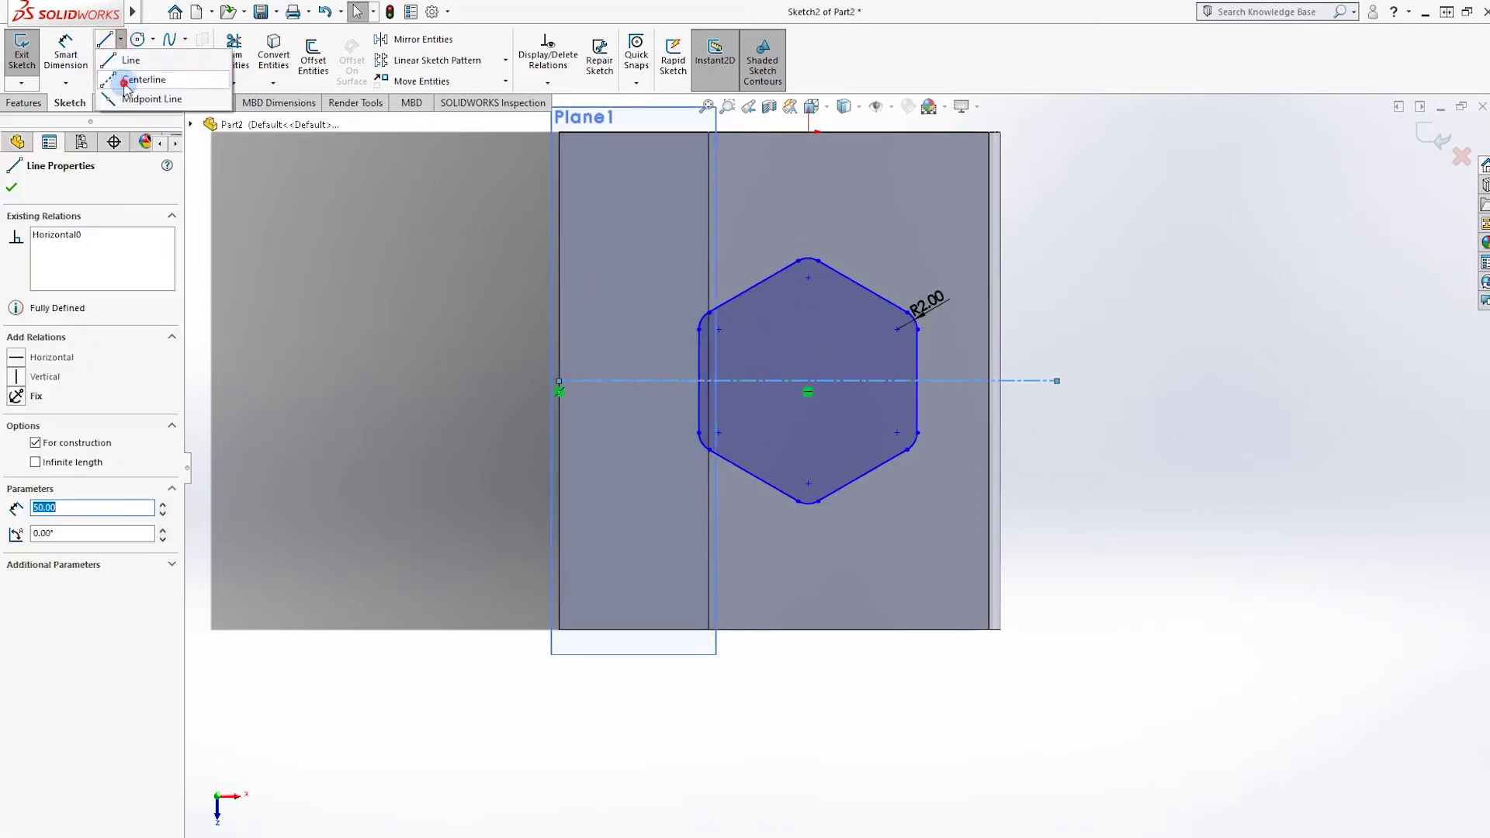
pyautogui.click(126, 81)
pyautogui.click(808, 258)
pyautogui.click(807, 502)
pyautogui.press('Escape')
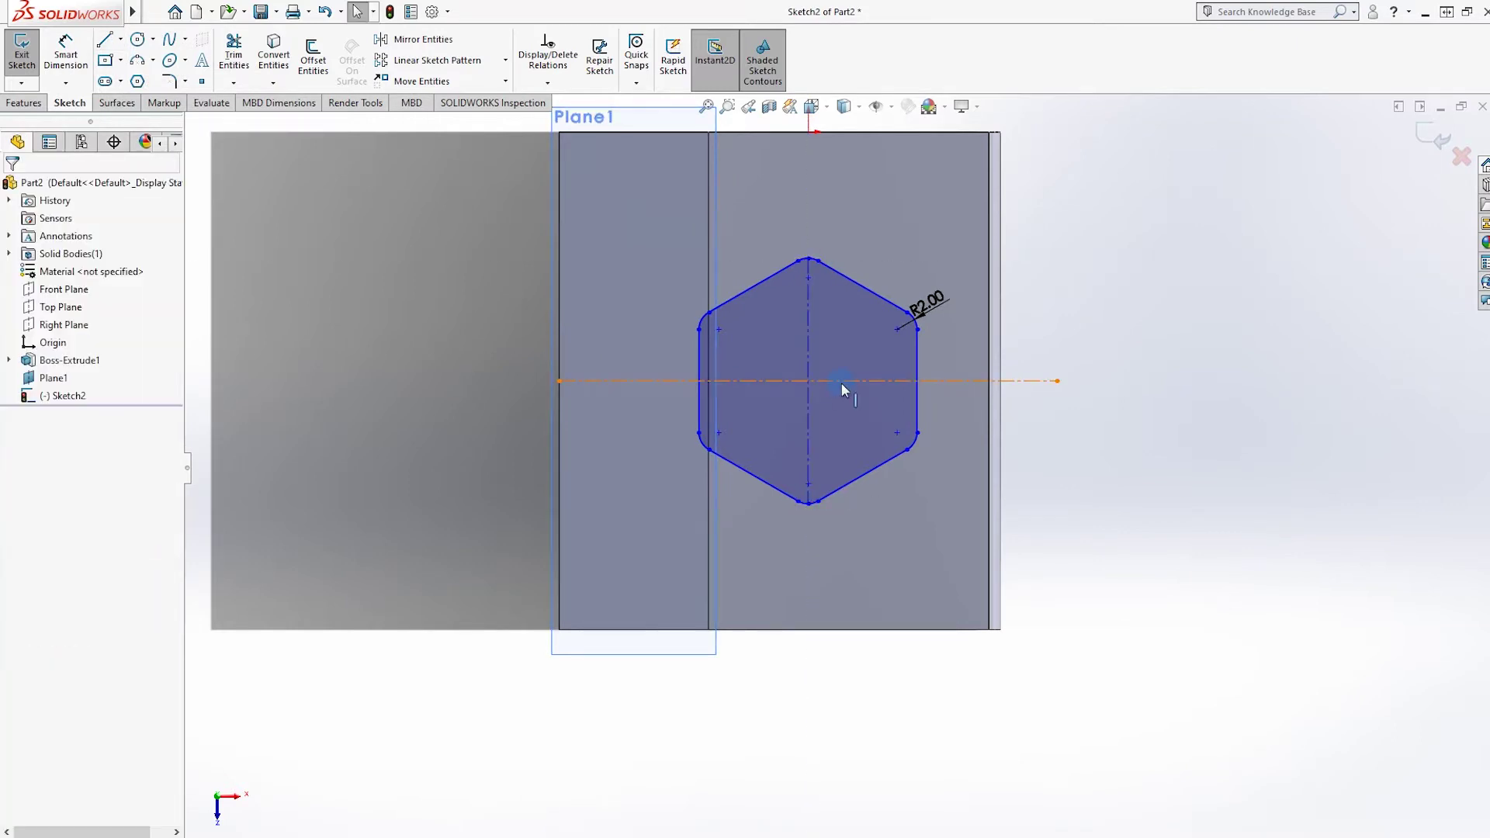
# Sketch a circle at the hexagon's centre where the centerlines cross and set its diameter to 8 mm
pyautogui.click(841, 380)
pyautogui.scroll(5, 841, 380)
pyautogui.click(139, 39)
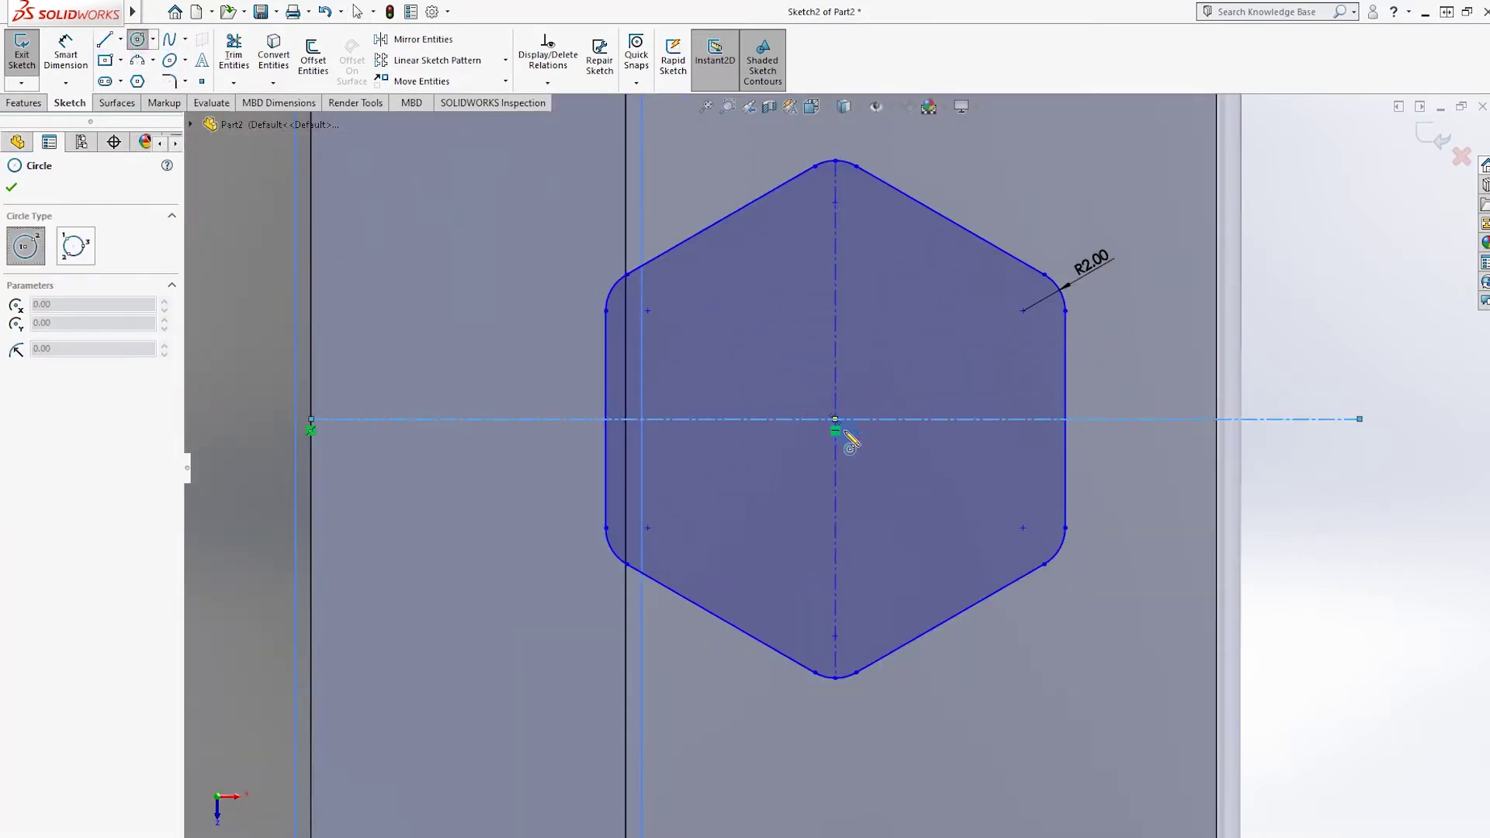
pyautogui.click(835, 419)
pyautogui.click(66, 51)
pyautogui.click(853, 409)
pyautogui.click(914, 393)
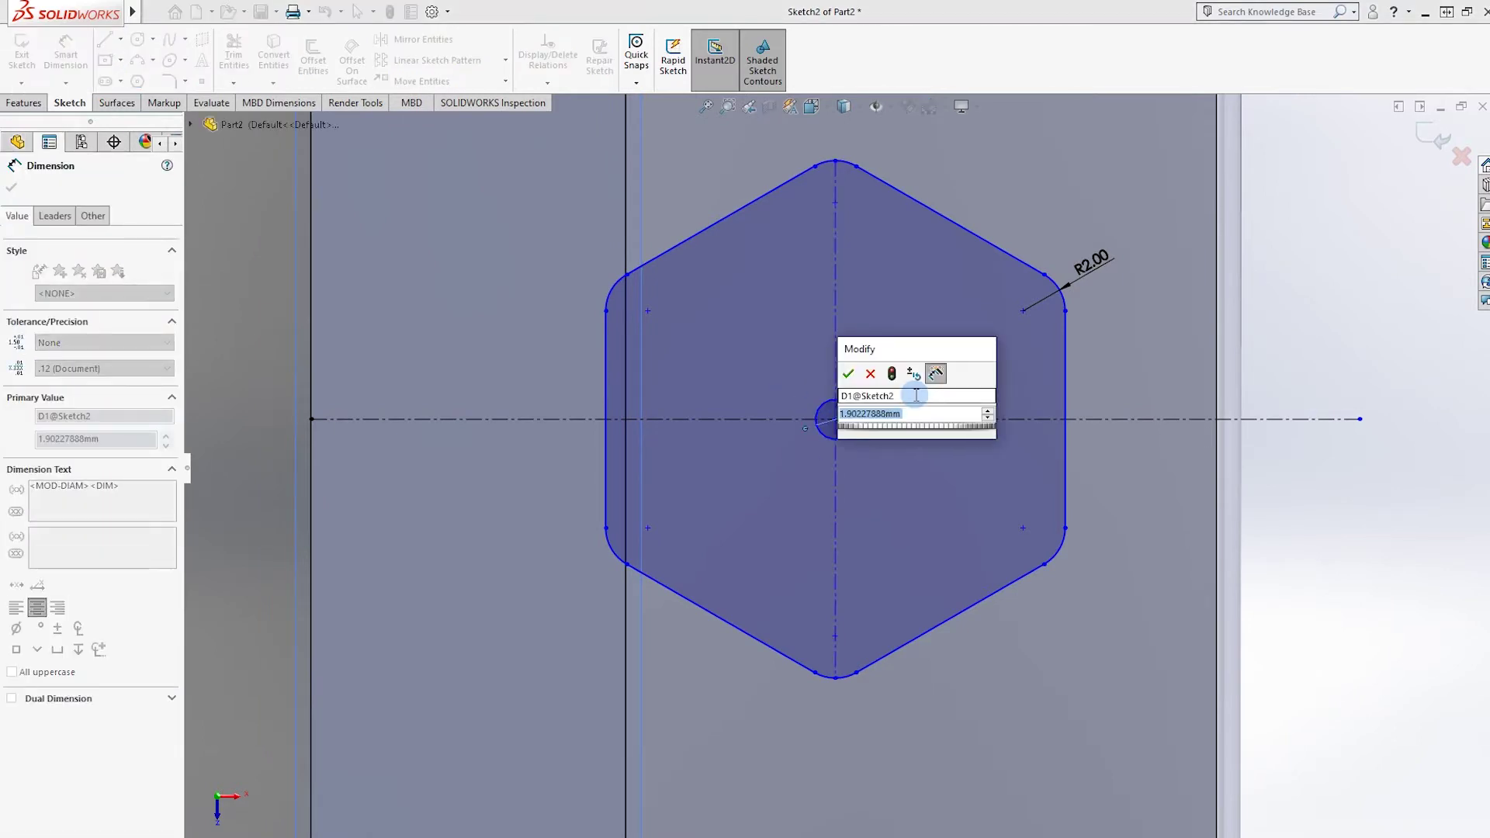
pyautogui.write('8')
pyautogui.press('Return')
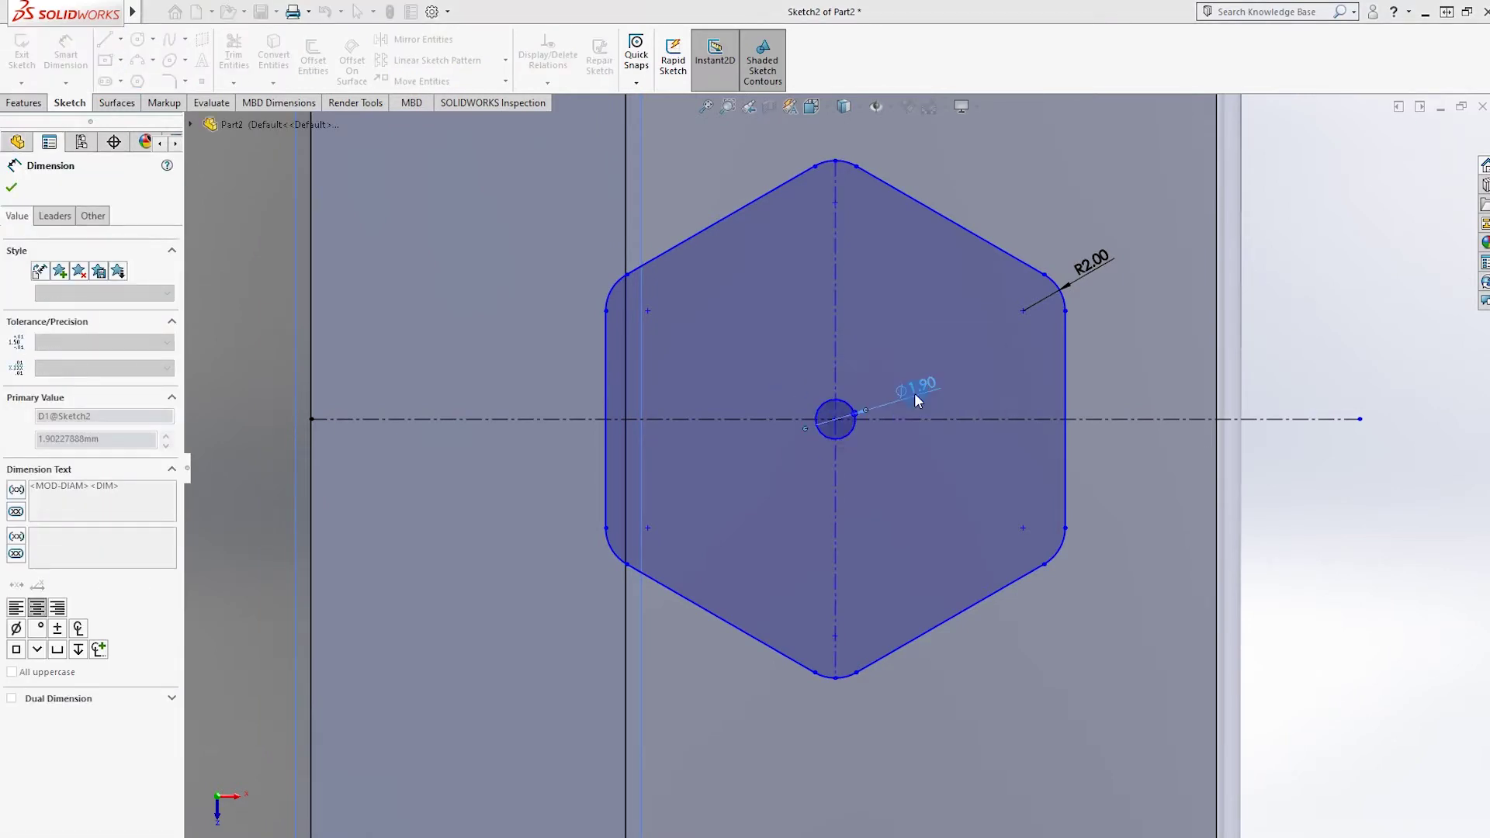
# Extrude the rounded hexagon sketch as a boss 72 mm in the reversed direction, down through the block
pyautogui.press('f')
pyautogui.click(24, 103)
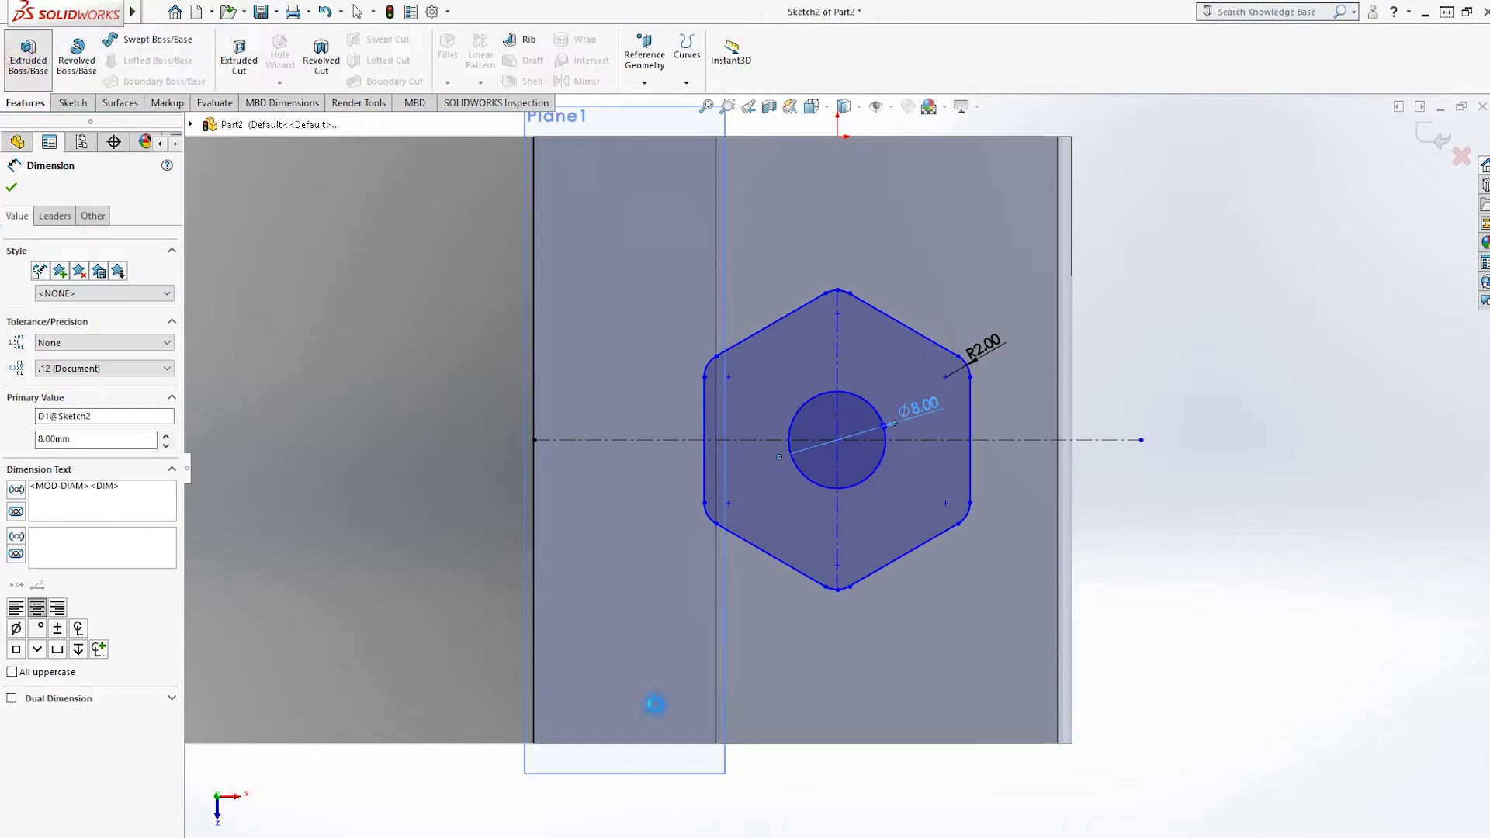
pyautogui.click(28, 55)
pyautogui.click(15, 281)
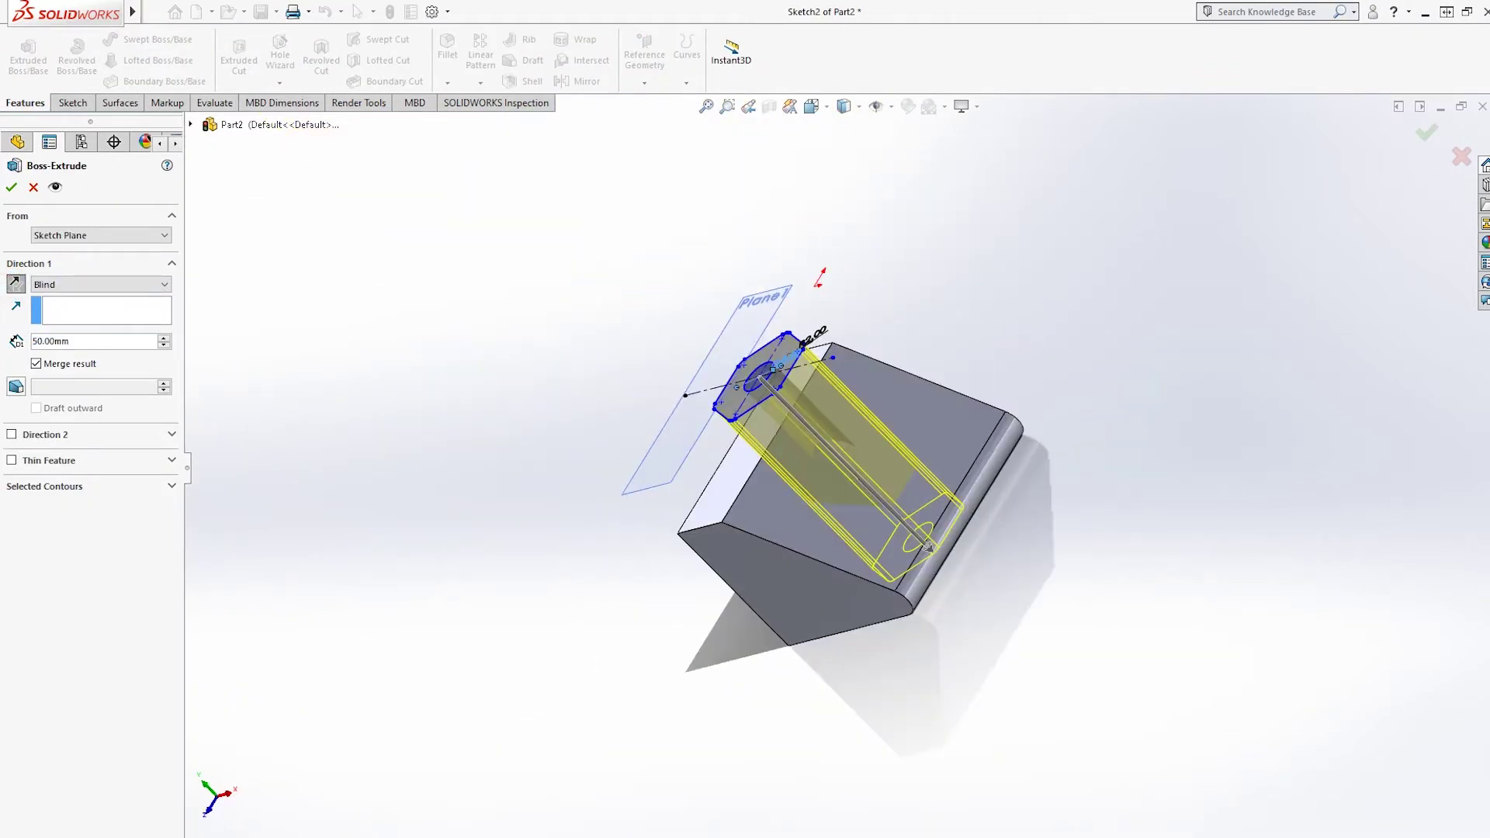
pyautogui.doubleClick(83, 342)
pyautogui.write('72')
pyautogui.press('Return')
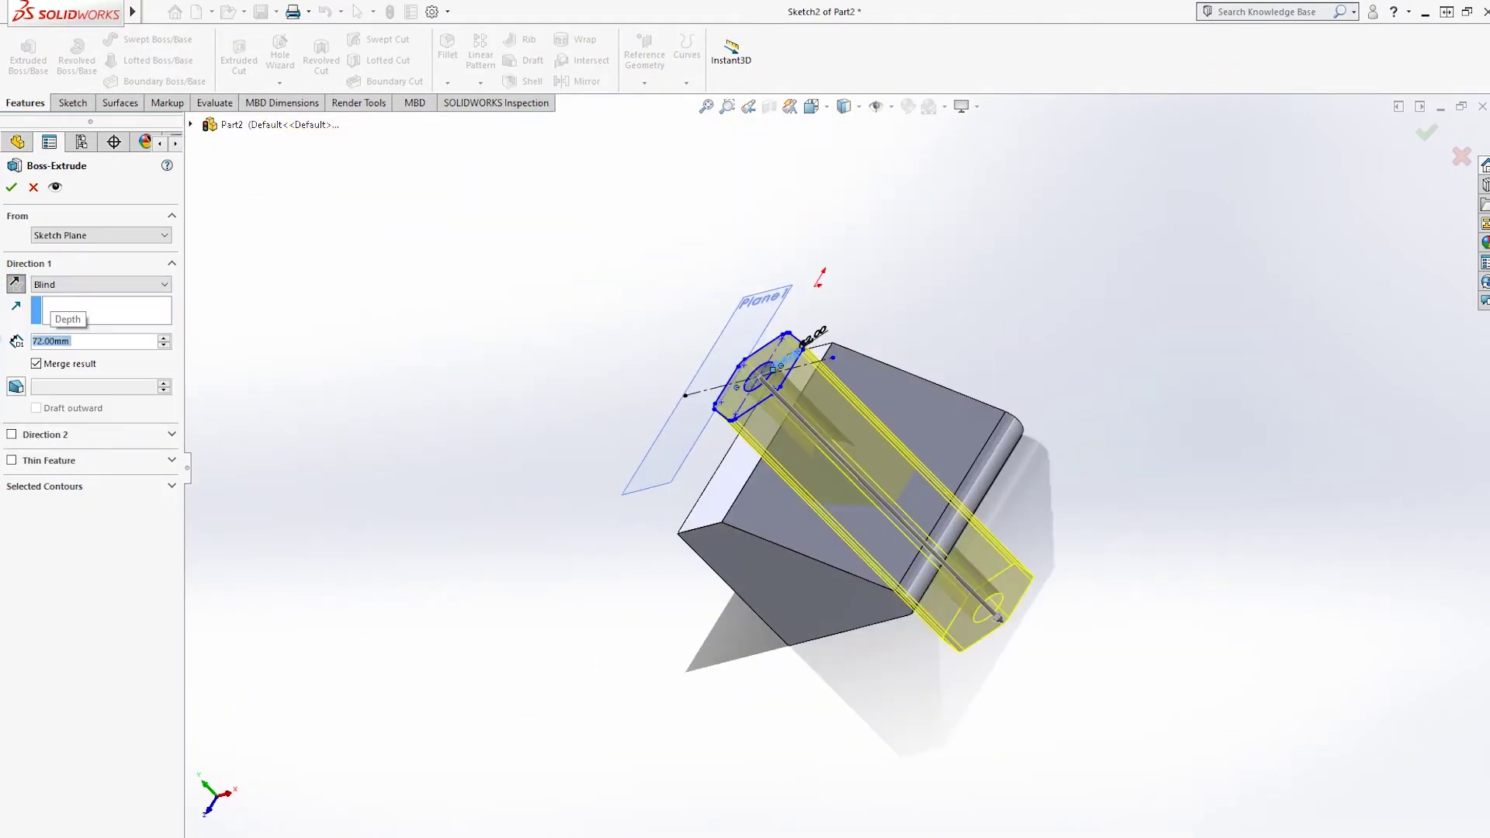
pyautogui.click(1426, 144)
# Hide the reference plane used for the hexagon sketch
pyautogui.rightClick(54, 381)
pyautogui.click(1065, 302)
pyautogui.scroll(-1, 937, 354)
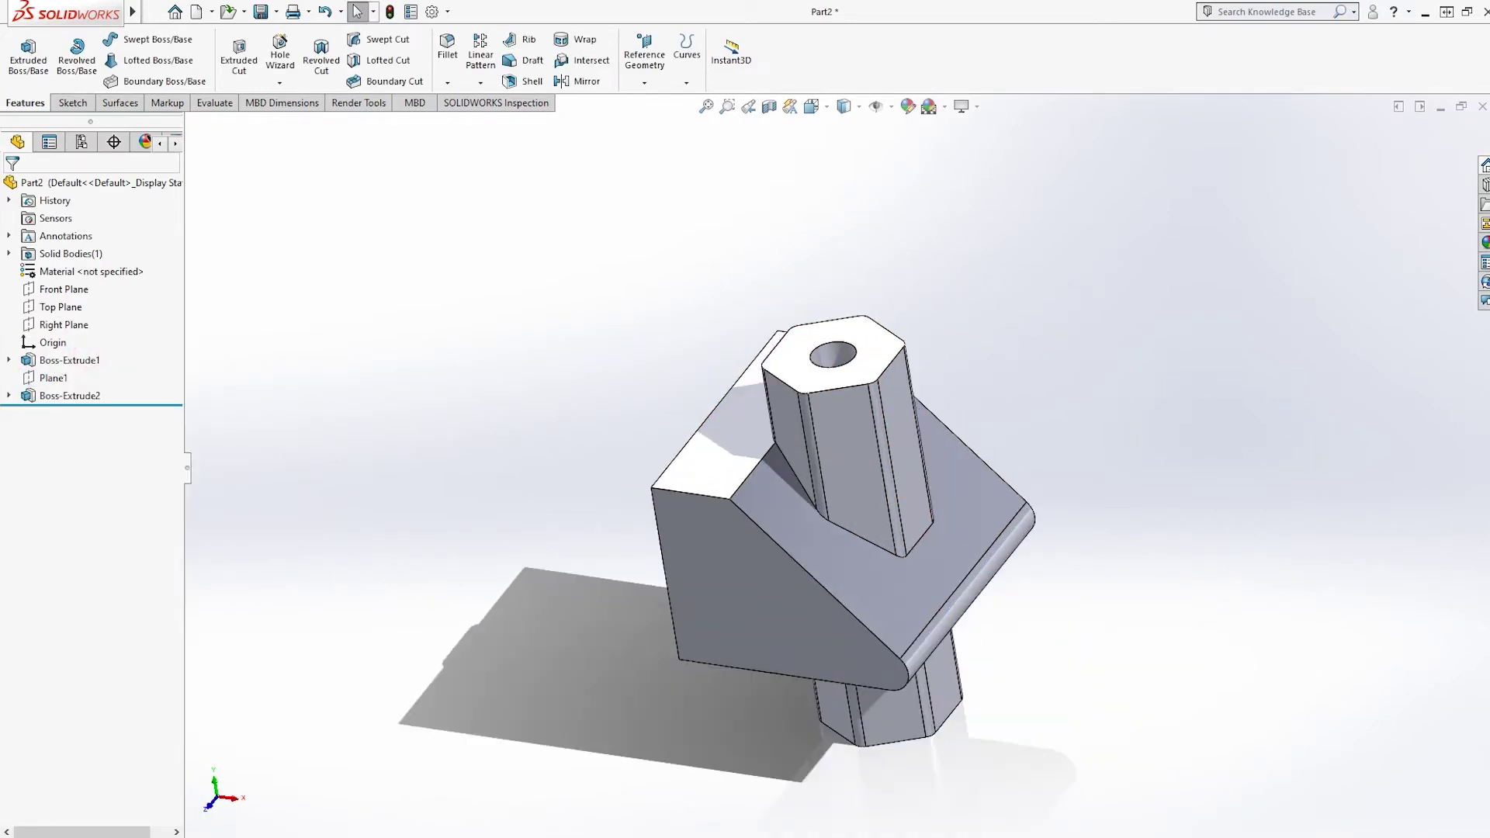
# On the hexagon boss's top end face, sketch a circle concentric with the hole and set its diameter to 12 mm
pyautogui.rightClick(800, 358)
pyautogui.click(834, 339)
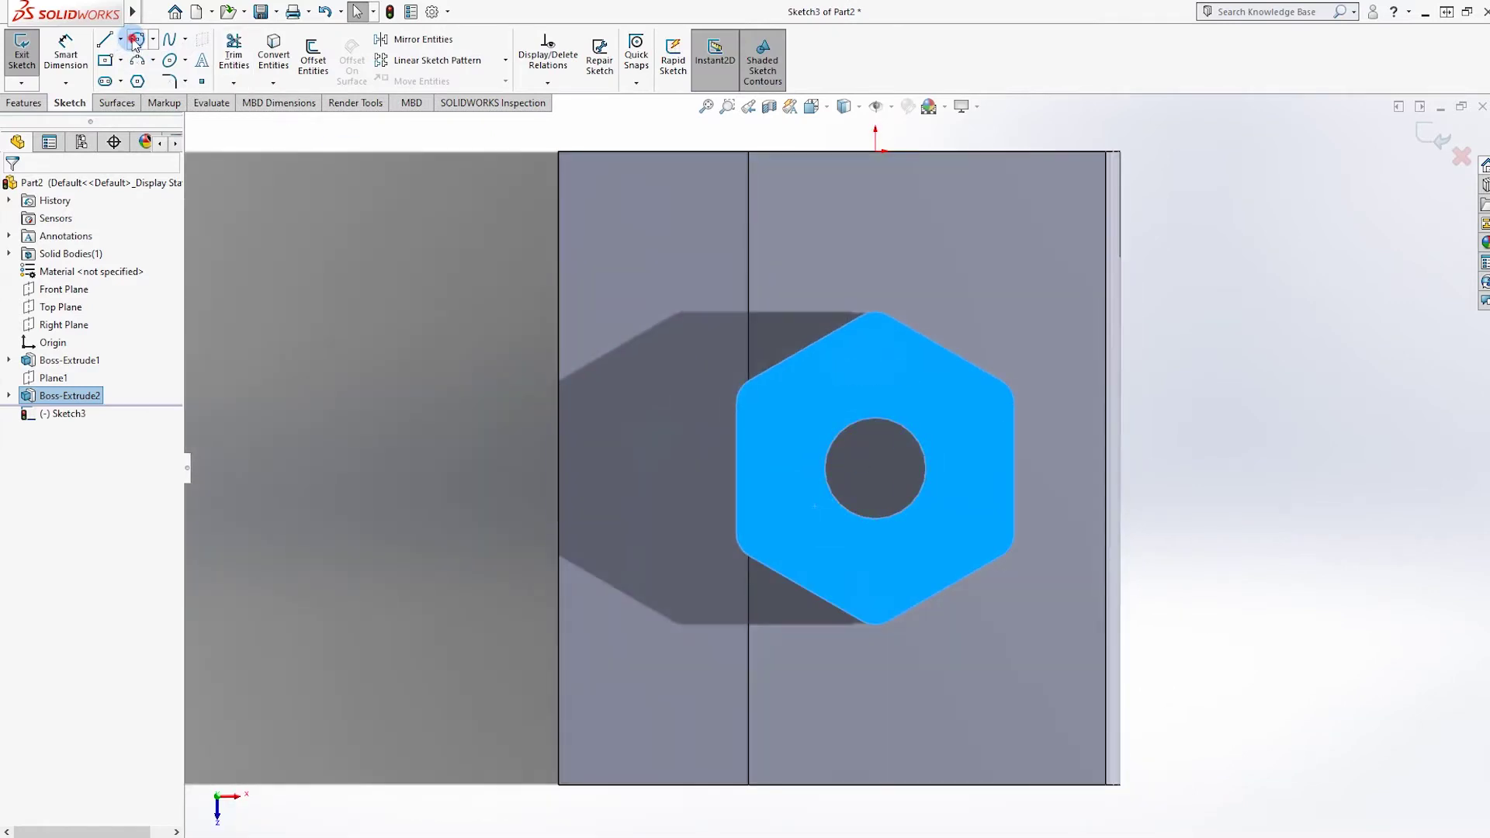
pyautogui.click(136, 40)
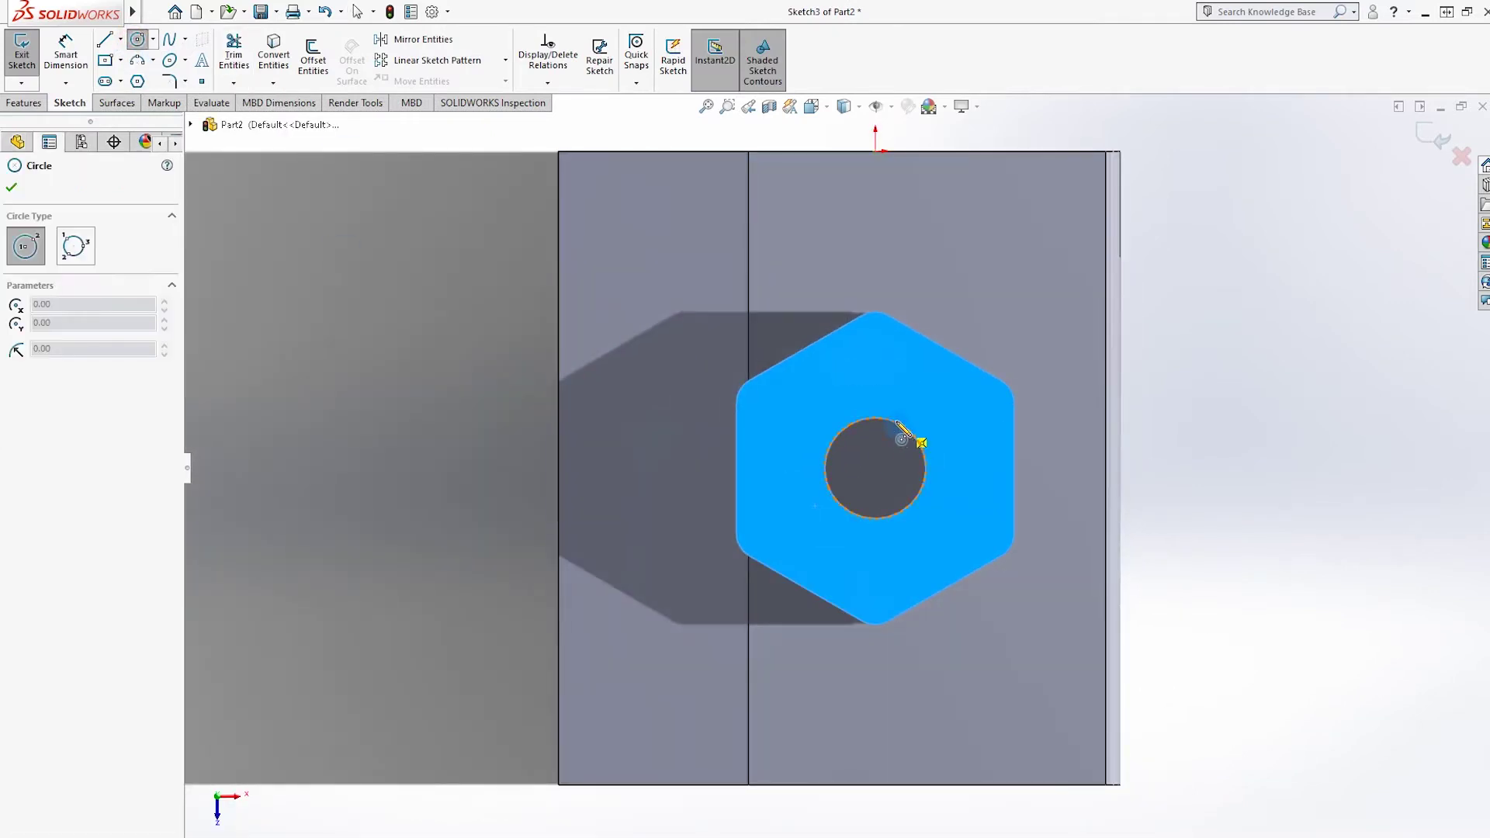
pyautogui.click(875, 468)
pyautogui.click(927, 419)
pyautogui.click(66, 53)
pyautogui.click(945, 460)
pyautogui.click(956, 460)
pyautogui.press('Return')
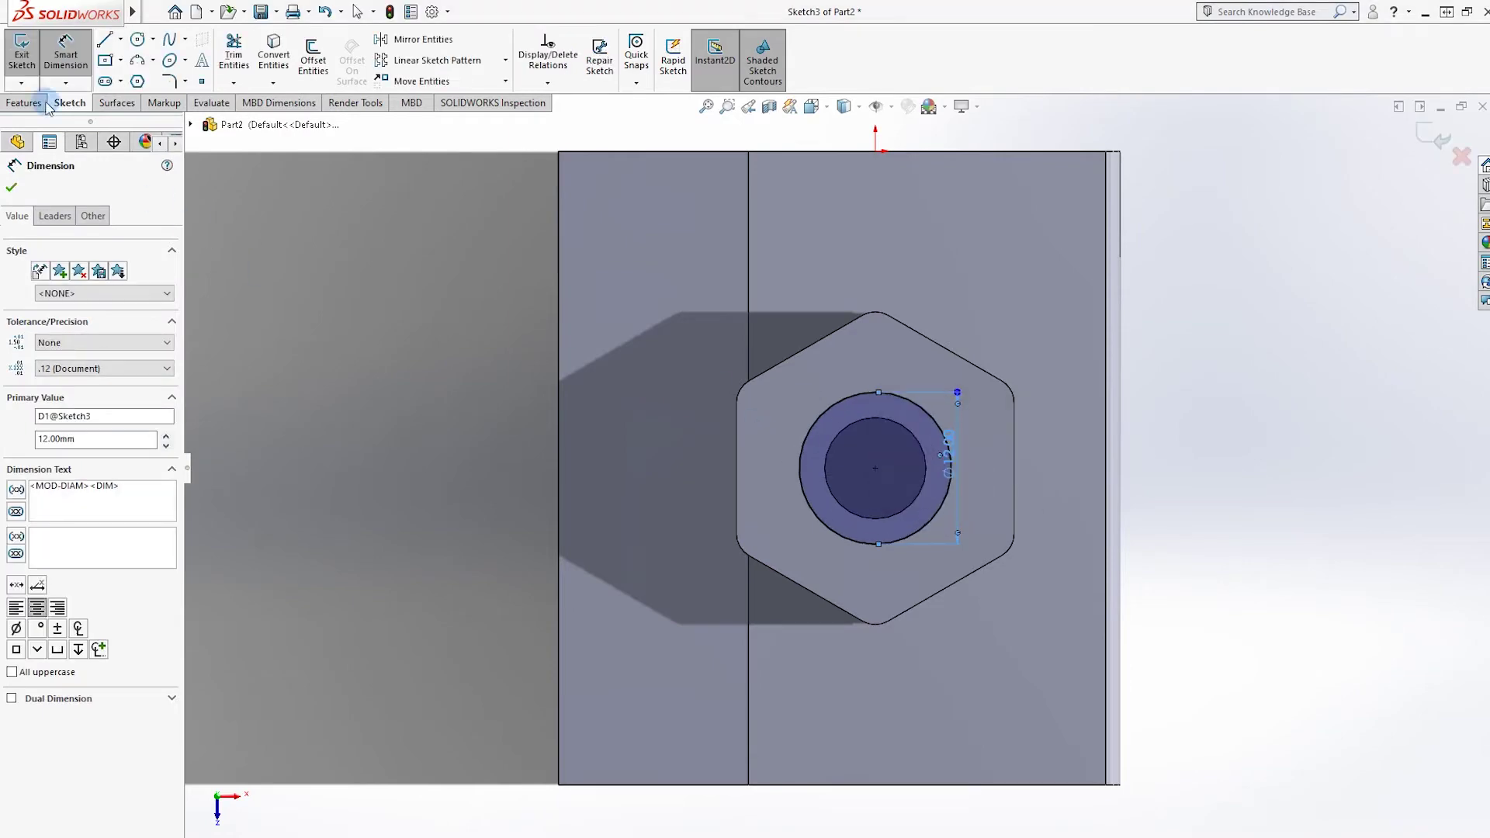
# Cut the 12 mm circle 2 mm deep into the hexagon boss as a blind extruded cut
pyautogui.click(24, 103)
pyautogui.click(250, 55)
pyautogui.click(71, 342)
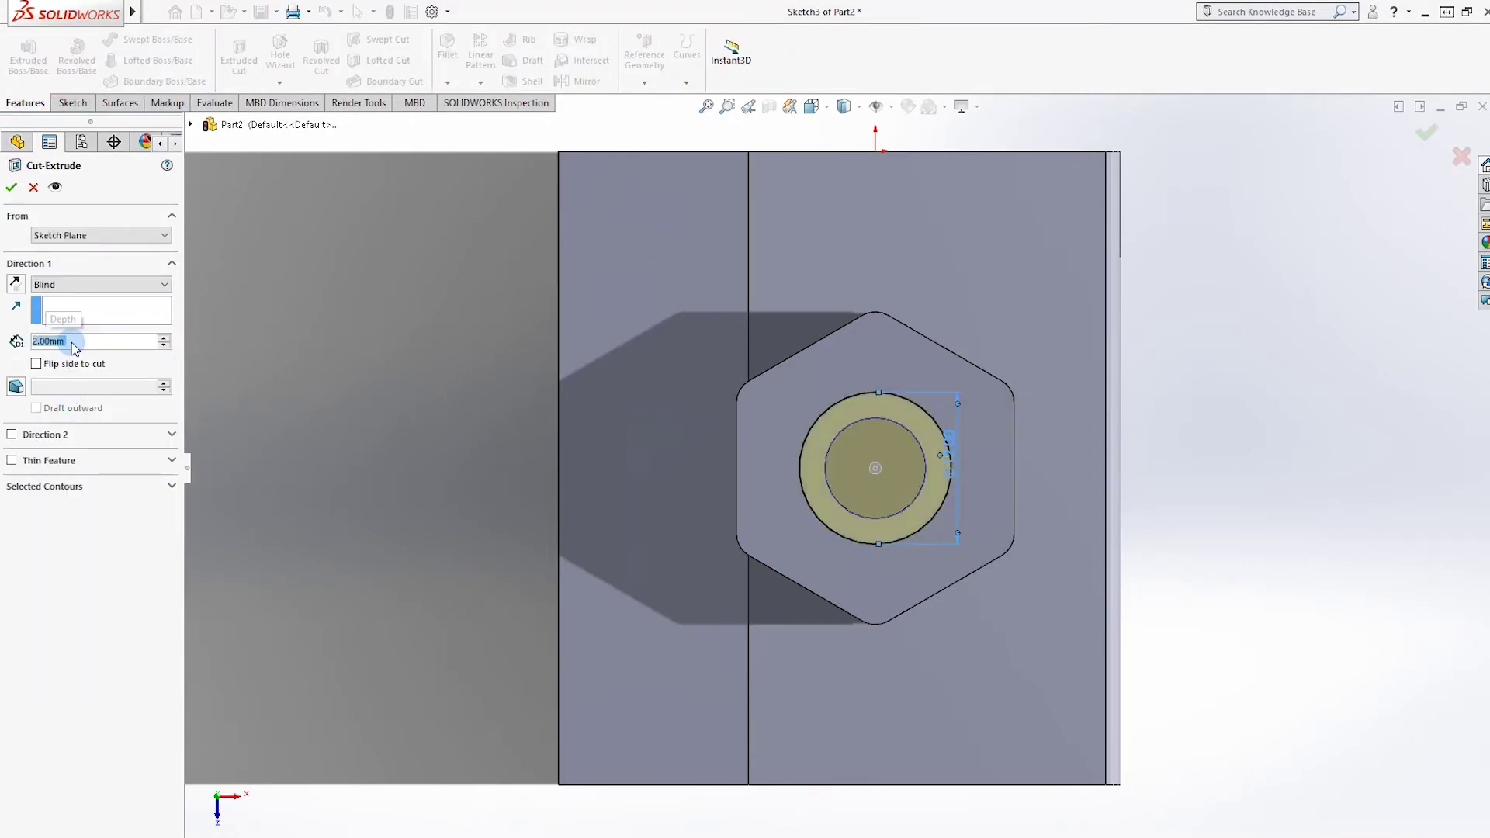
pyautogui.click(11, 187)
# Start a sketch on the block's flat upper face beside the slope and orient the view normal to it
pyautogui.moveTo(504, 468); pyautogui.dragTo(821, 492, button='middle')
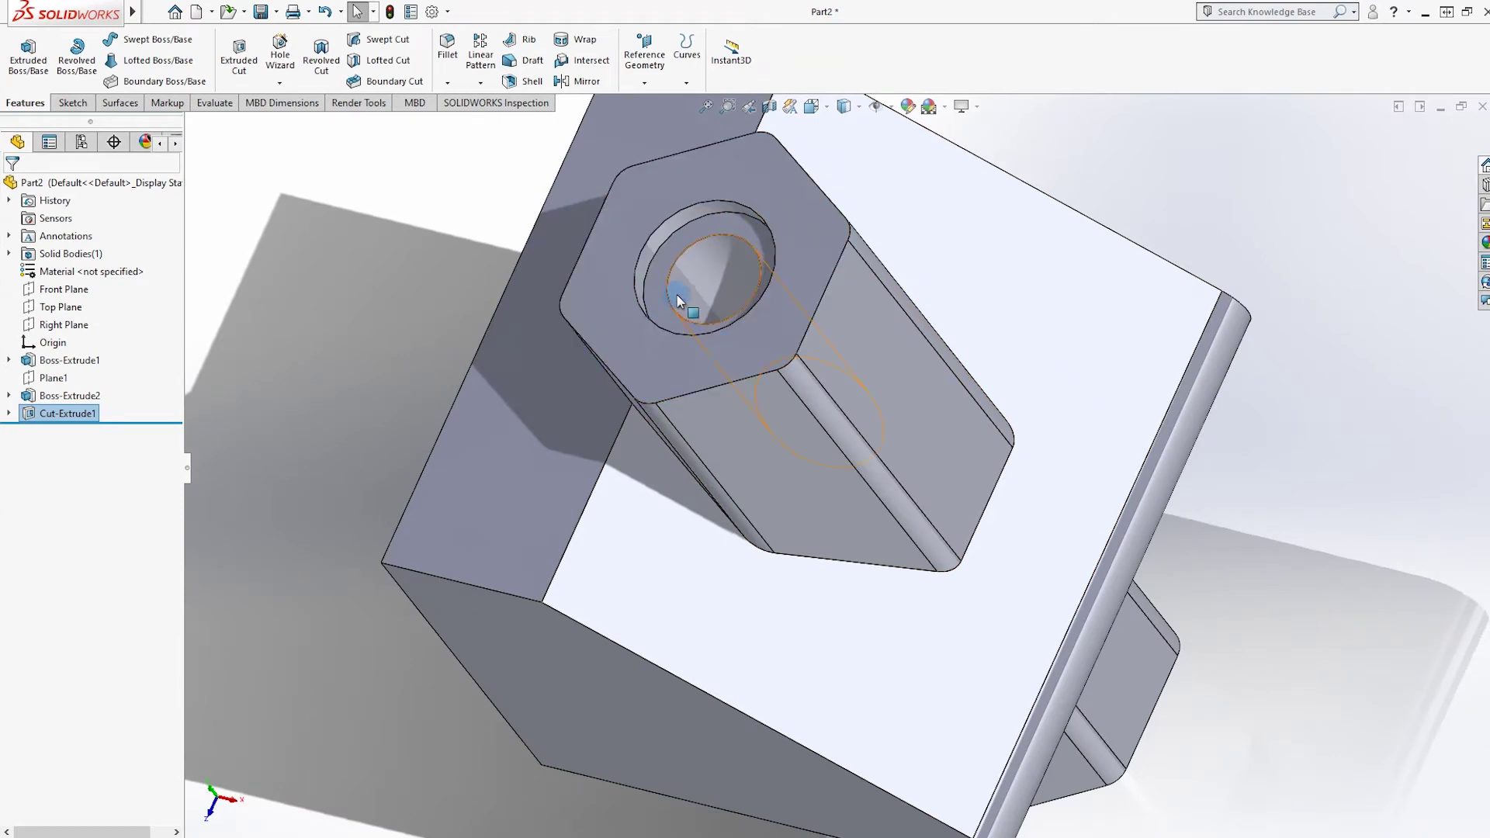
pyautogui.scroll(-1, 422, 533)
pyautogui.rightClick(461, 470)
pyautogui.click(503, 461)
pyautogui.scroll(2, 729, 475)
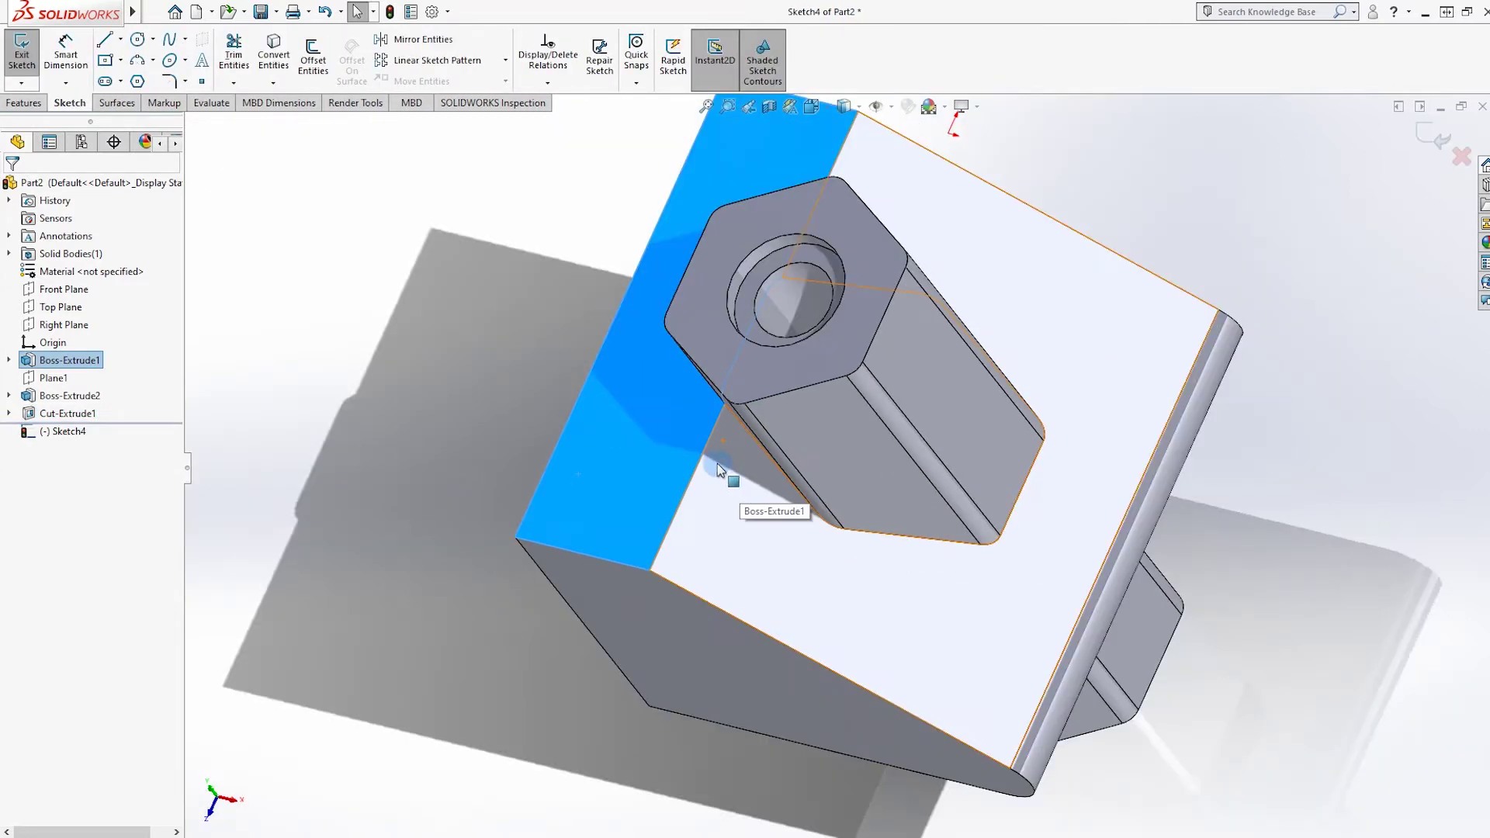
pyautogui.hotkey('ctrl', '8')
pyautogui.click(398, 253)
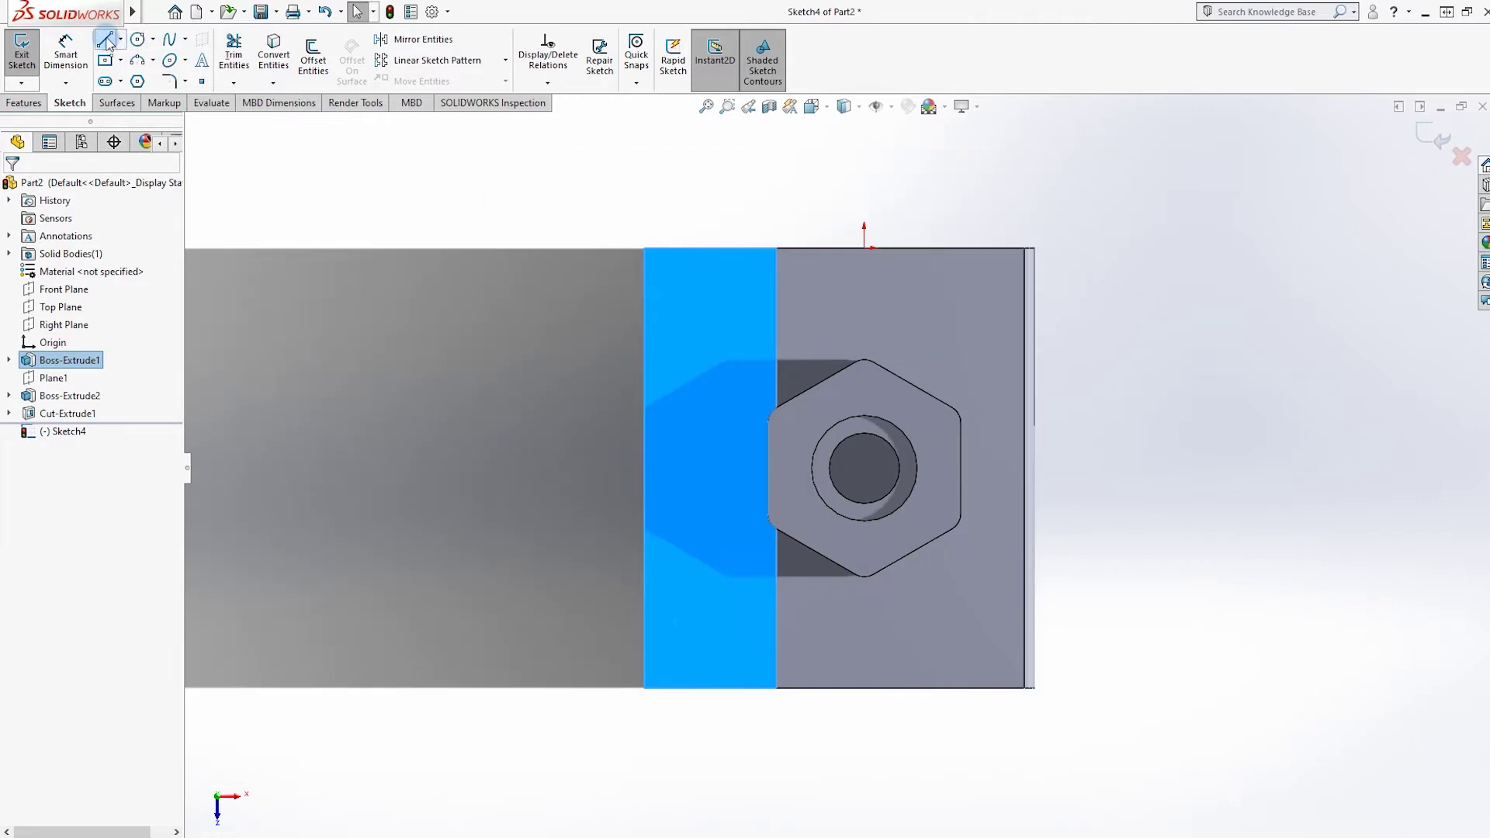
# Draw connected lines from the face's back corner: about 10 mm along the edge, sloping inward, parallel to the edge to mid-depth, and horizontally across the hole
pyautogui.click(107, 40)
pyautogui.click(644, 249)
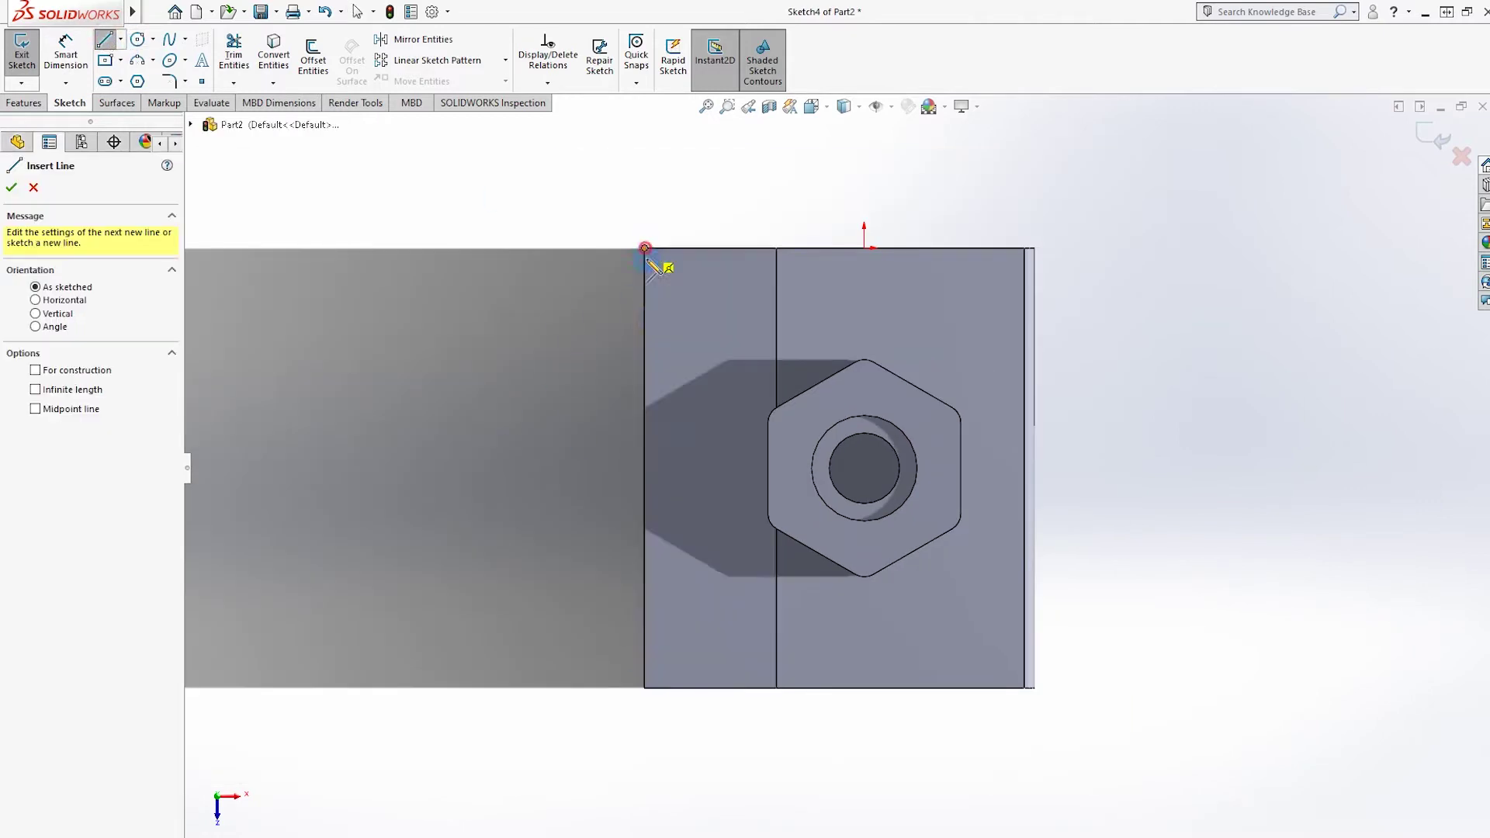
pyautogui.click(644, 336)
pyautogui.click(699, 320)
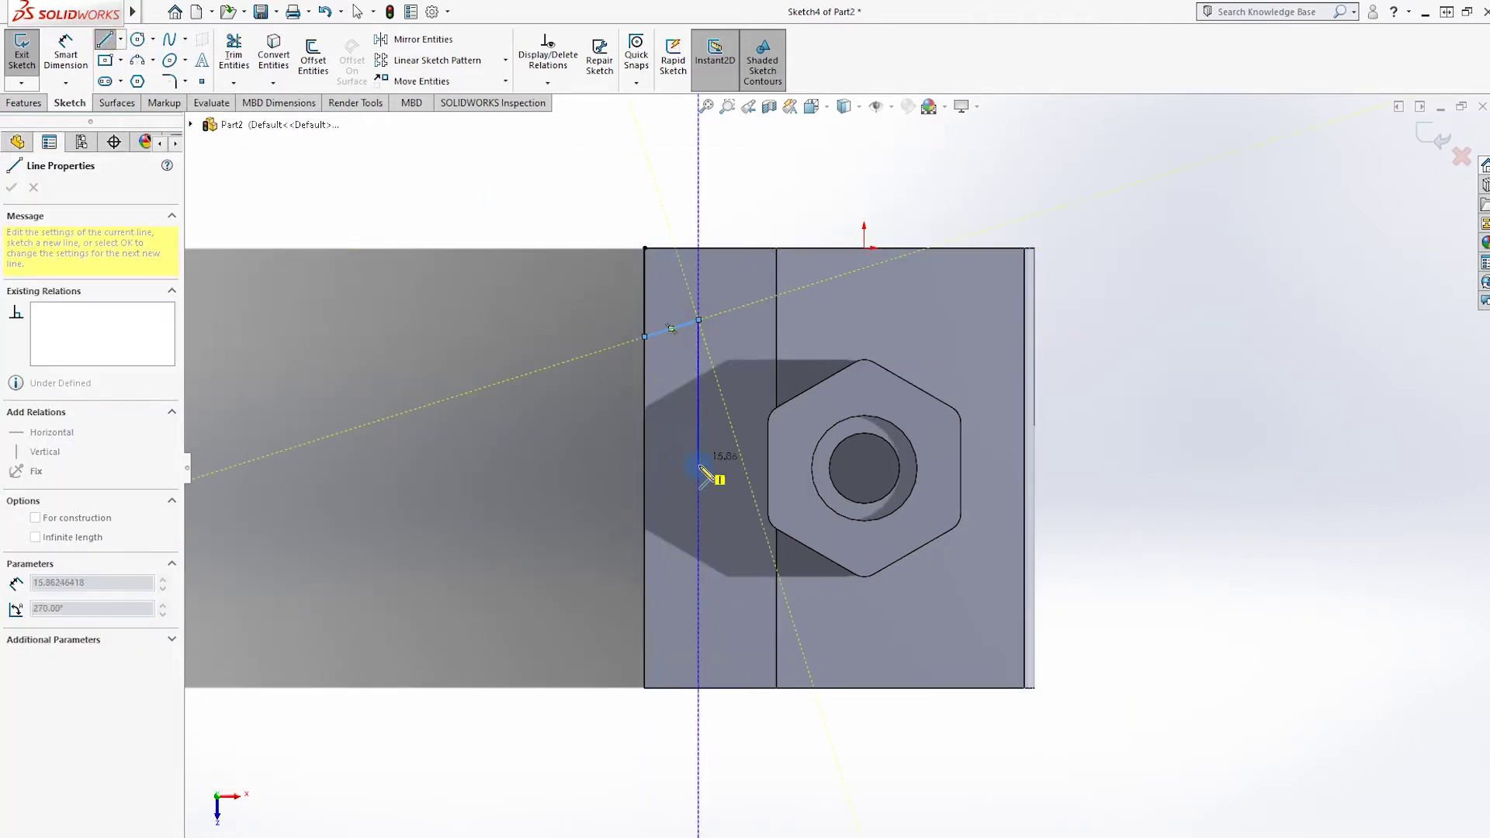
pyautogui.click(698, 468)
pyautogui.click(918, 468)
pyautogui.press('Escape')
# Dimension the distance along the back edge from the face's corner to the sloping line's start as 9 mm
pyautogui.click(61, 48)
pyautogui.click(647, 252)
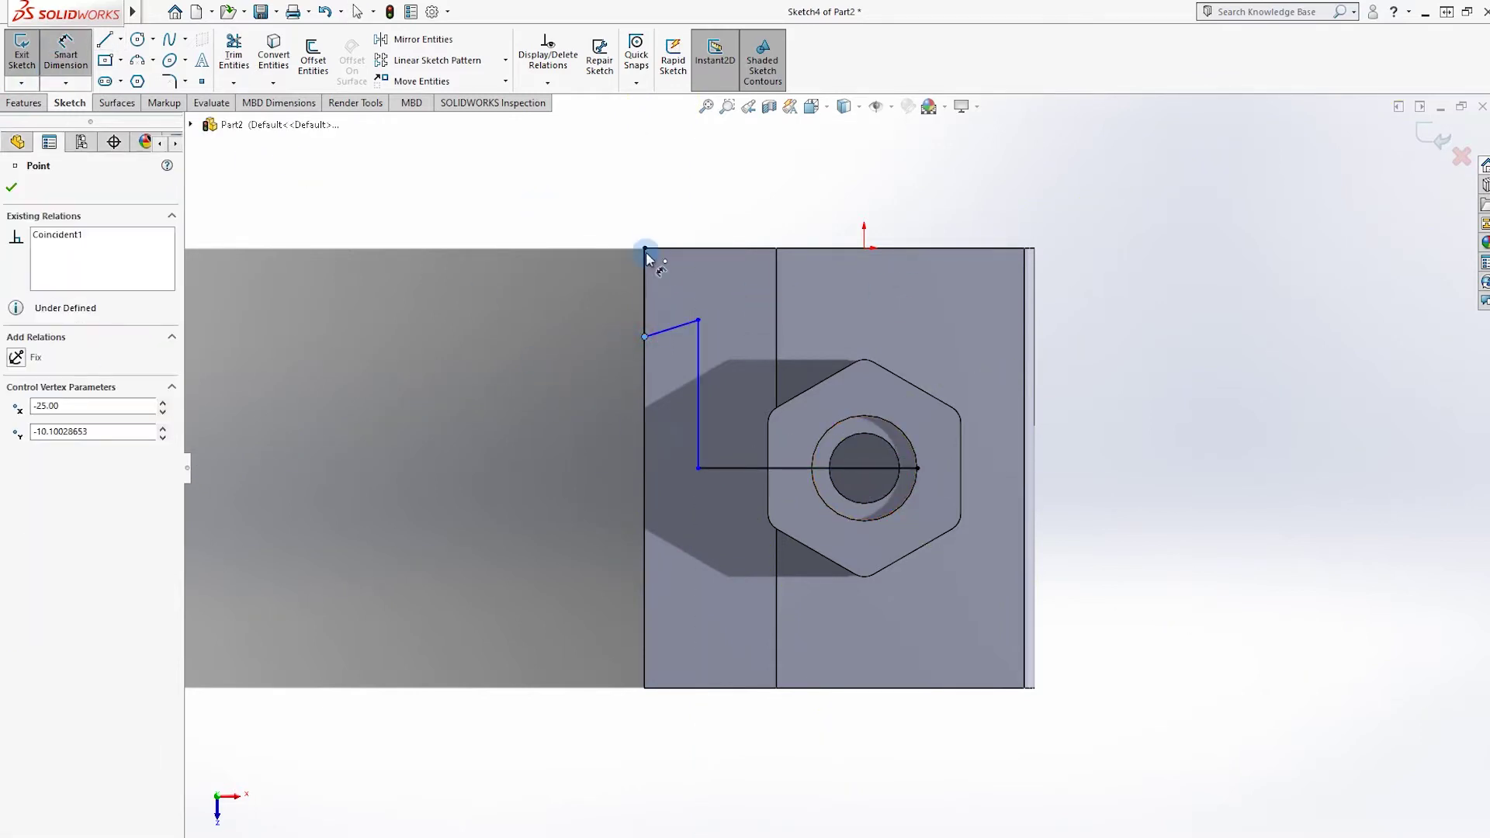
pyautogui.click(556, 278)
pyautogui.write('9')
pyautogui.press('Return')
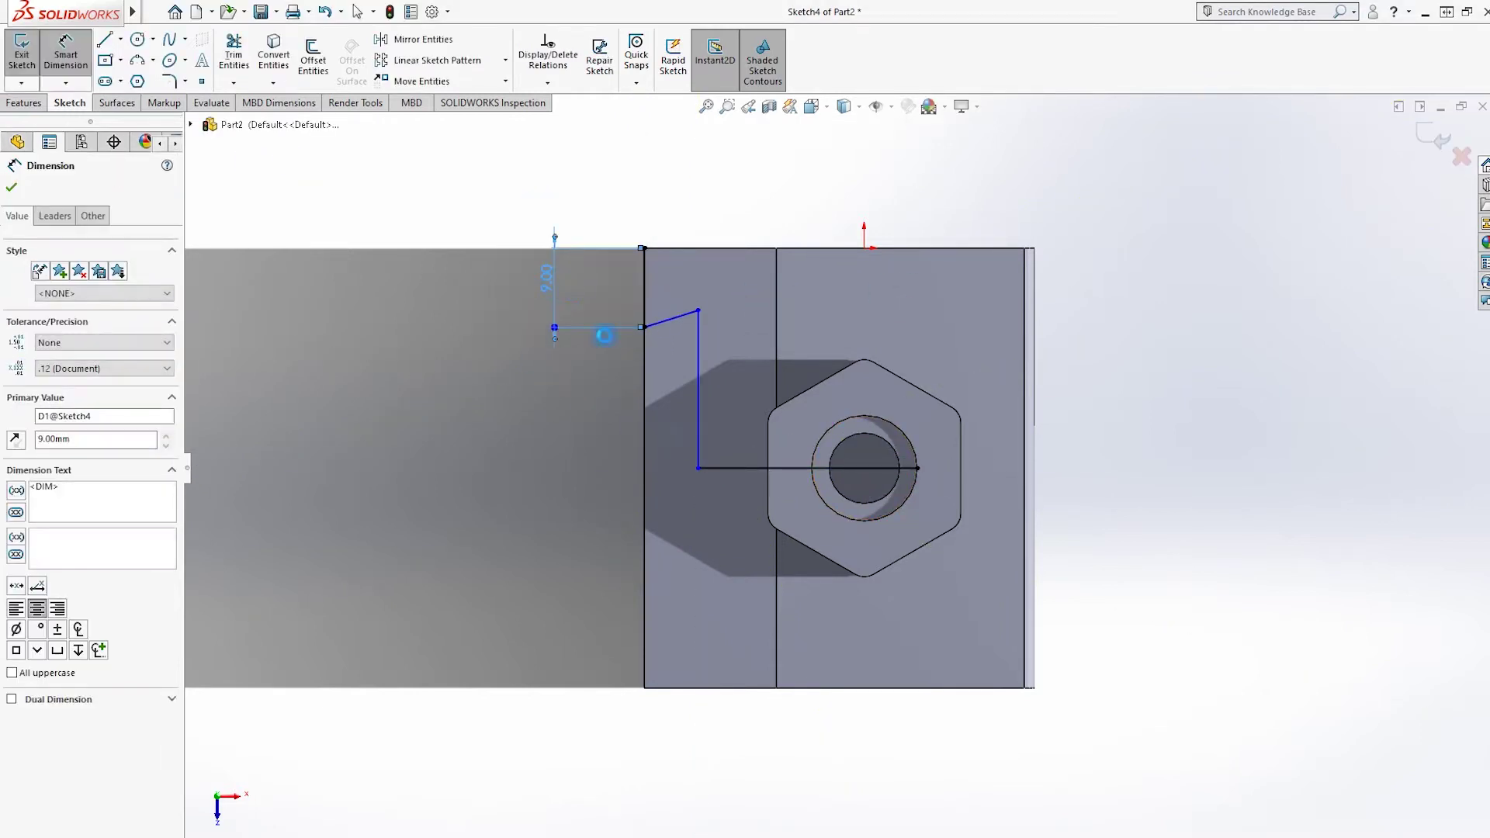
# Set the angle between the short sloping line and the long vertical line to 78 degrees
pyautogui.click(679, 317)
pyautogui.click(700, 342)
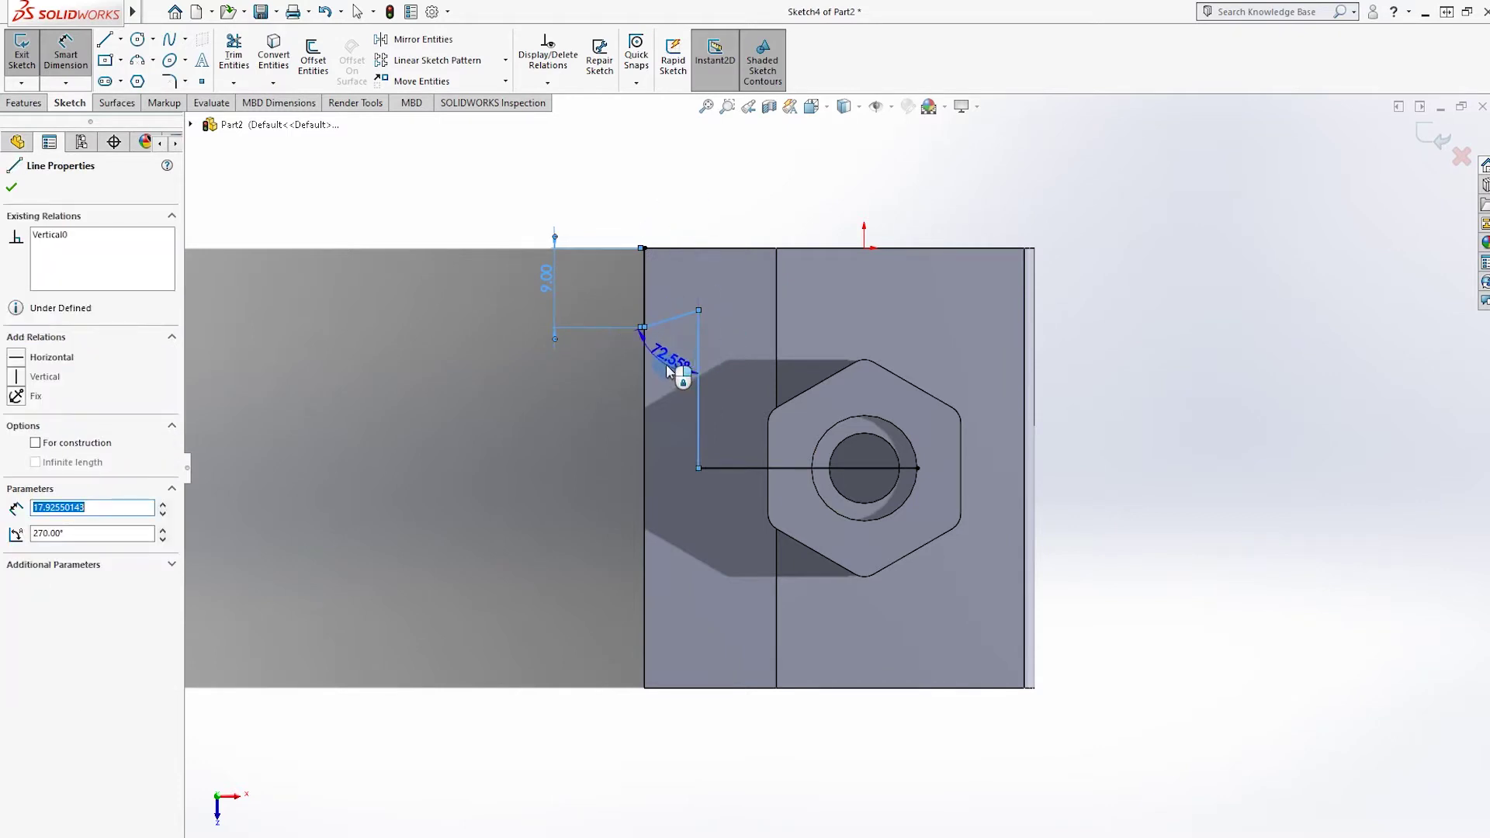
pyautogui.click(625, 398)
pyautogui.click(626, 398)
pyautogui.write('78')
pyautogui.press('Return')
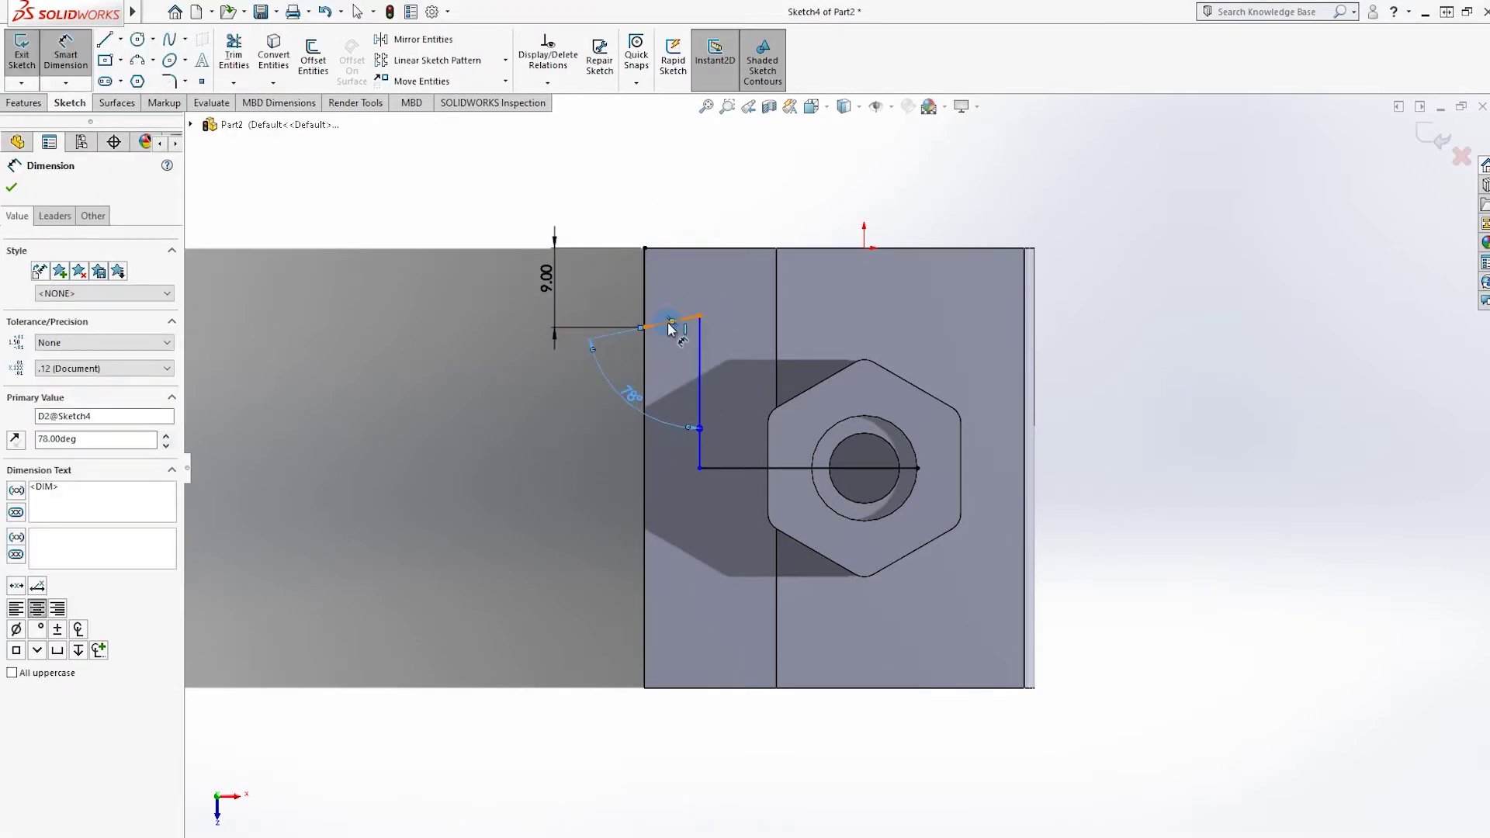
# Set the distance between the back edge line and the inner vertical line to 7.5 mm
pyautogui.click(701, 351)
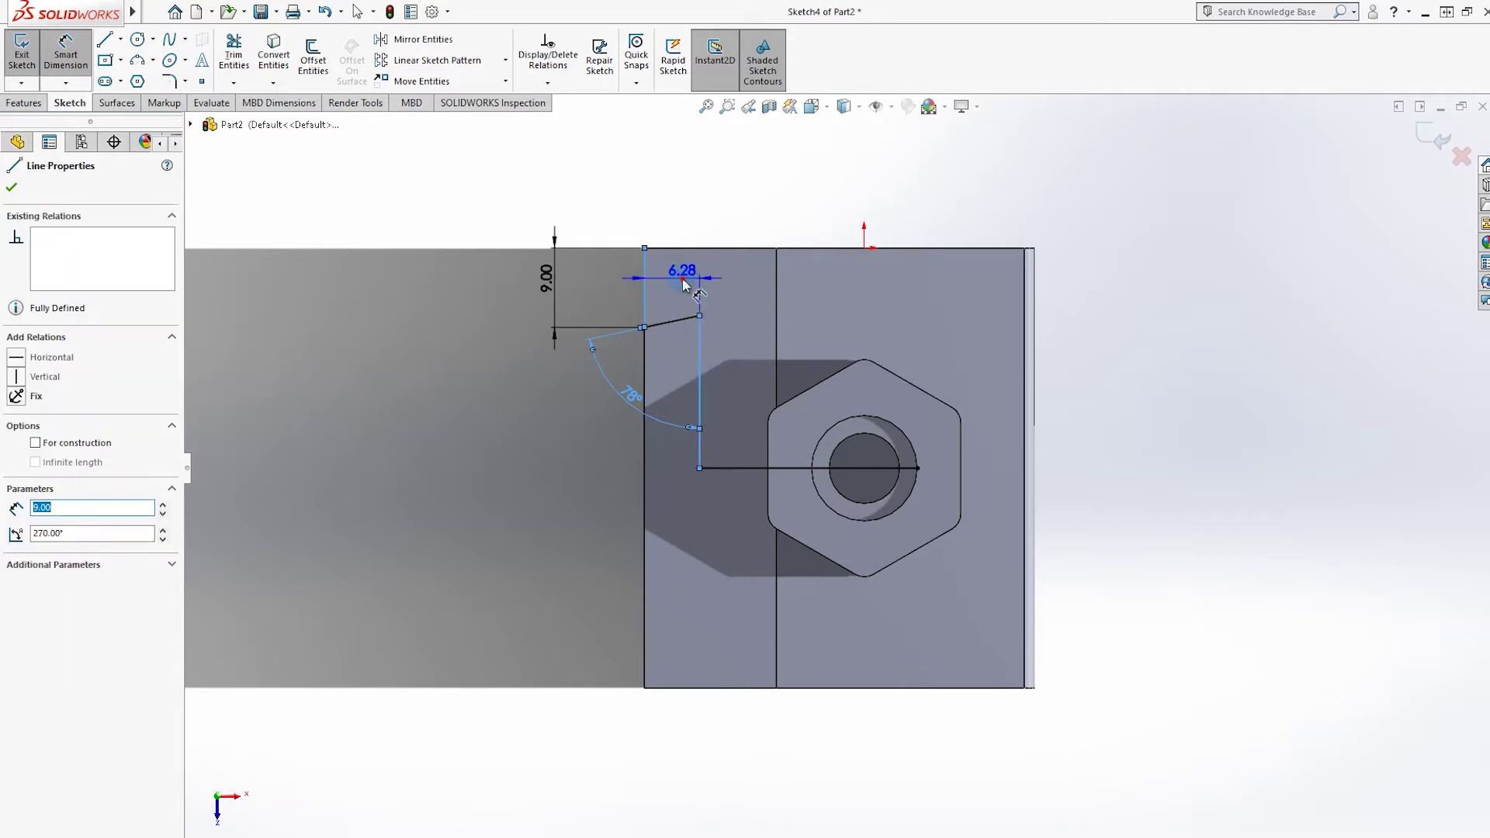
pyautogui.click(677, 273)
pyautogui.write('7.5')
pyautogui.press('Return')
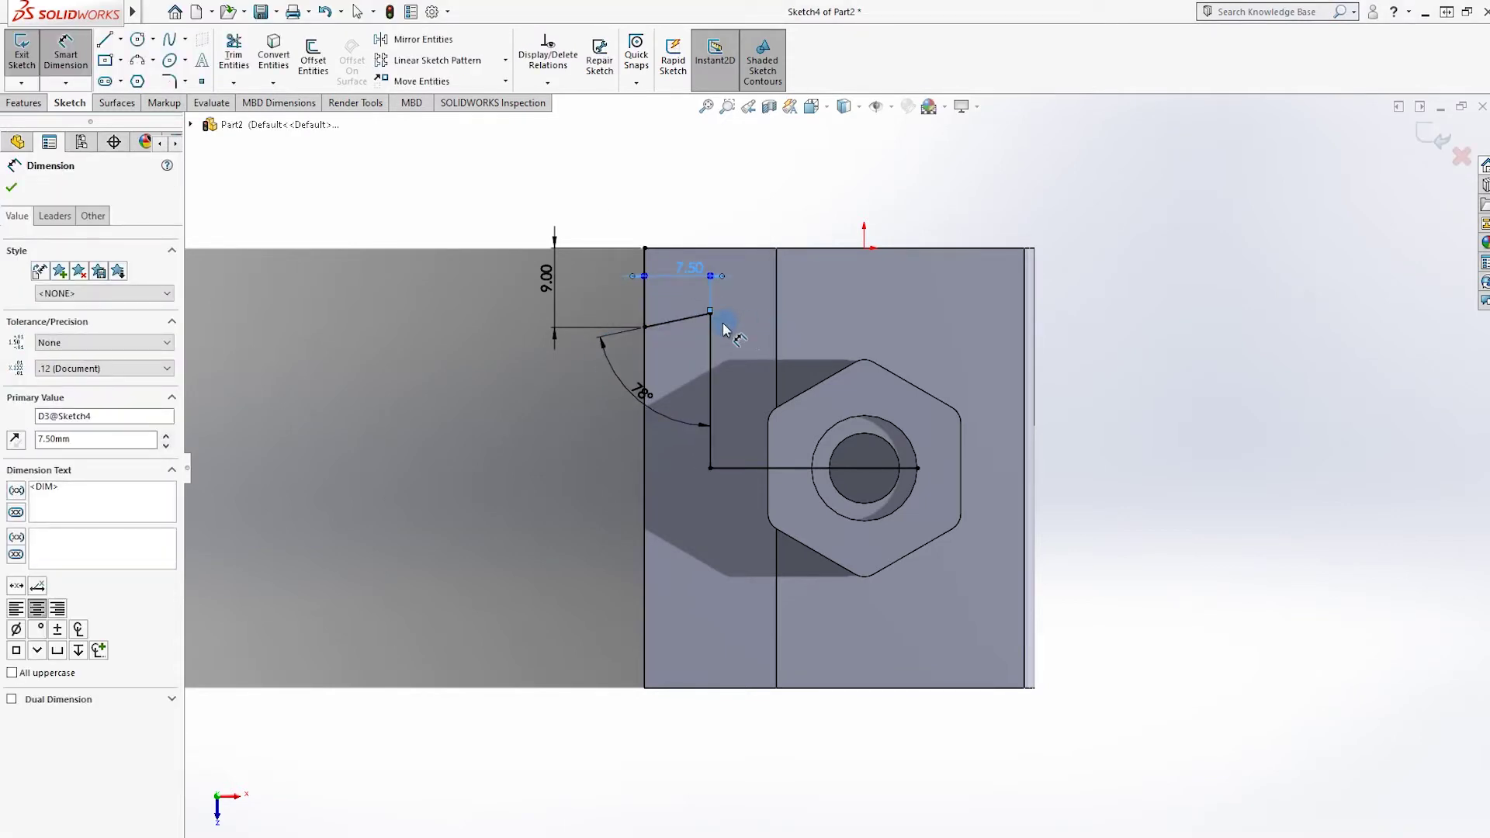
# Mirror the edge line, sloping line and inner vertical line about the horizontal mid-line
pyautogui.click(411, 39)
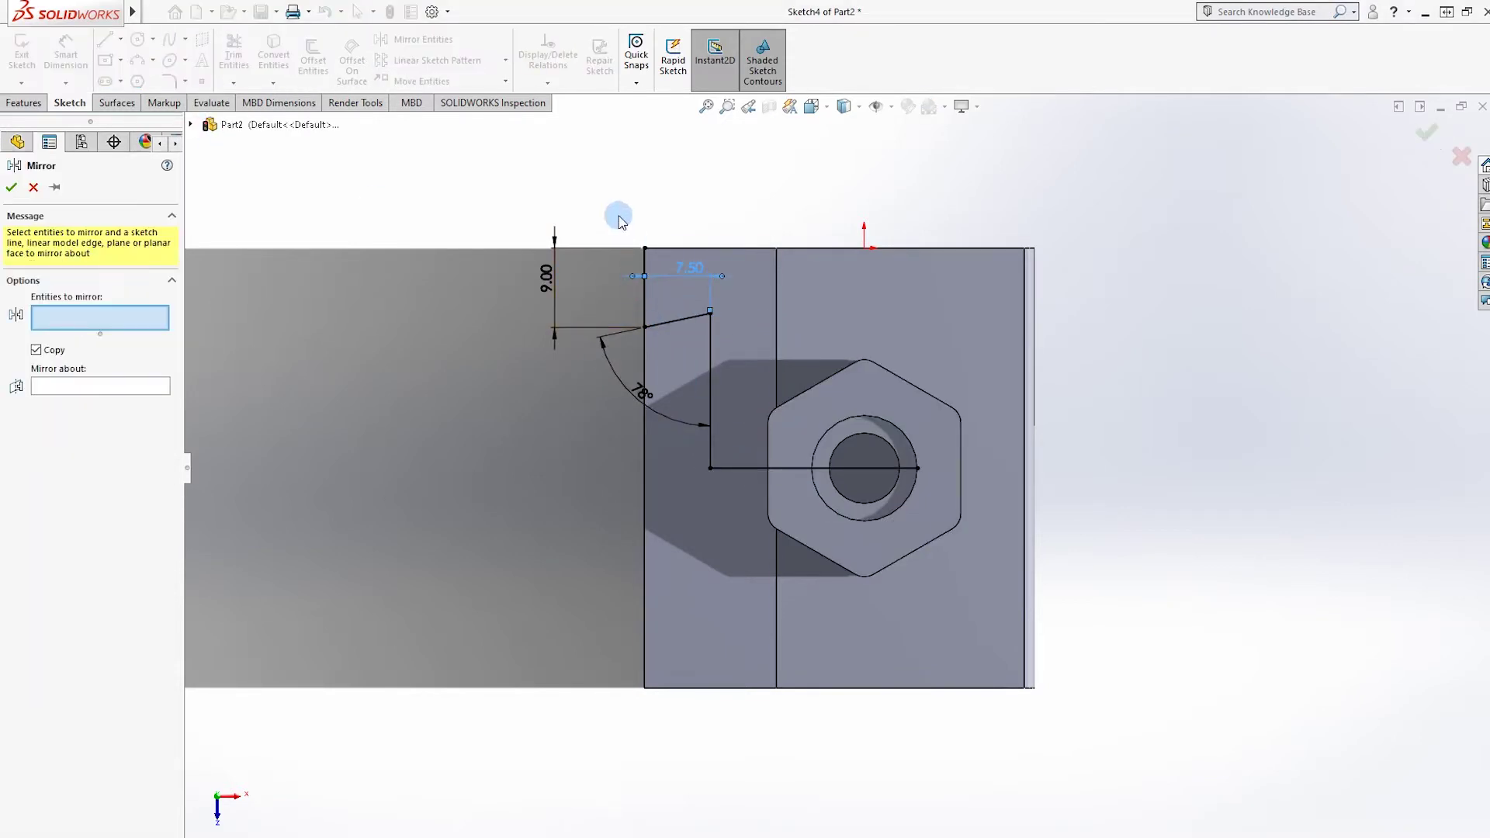
pyautogui.moveTo(728, 477); pyautogui.dragTo(631, 426)
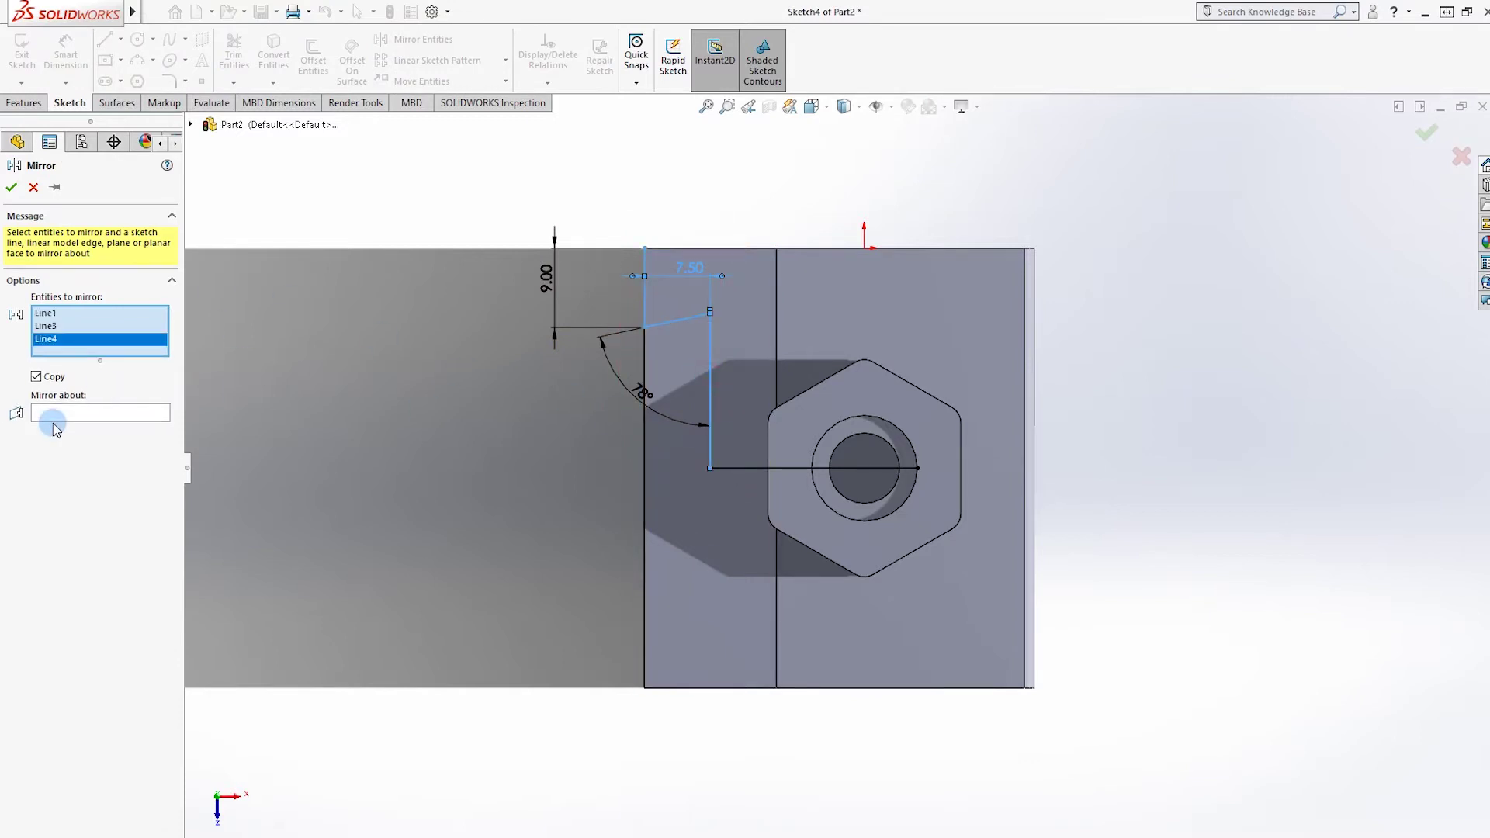
pyautogui.click(54, 413)
pyautogui.click(781, 470)
pyautogui.press('Return')
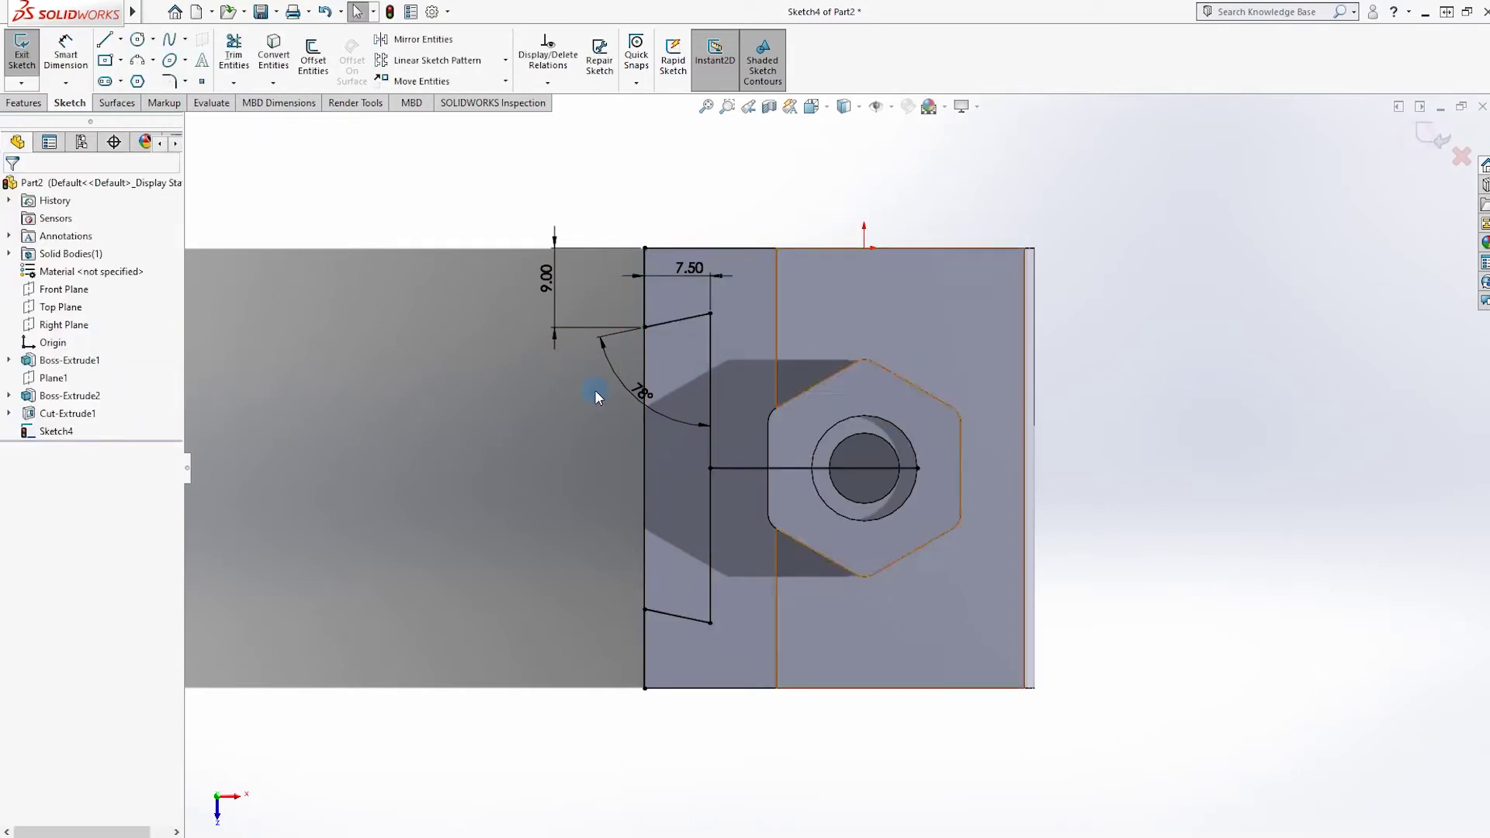
# Close the dovetail profile with a line along the back edge joining the outer ends of the two sloping lines
pyautogui.press('l')
pyautogui.click(644, 327)
pyautogui.click(644, 609)
# Extrude-cut the enclosed dovetail contour through the full height of the block
pyautogui.click(39, 108)
pyautogui.click(239, 59)
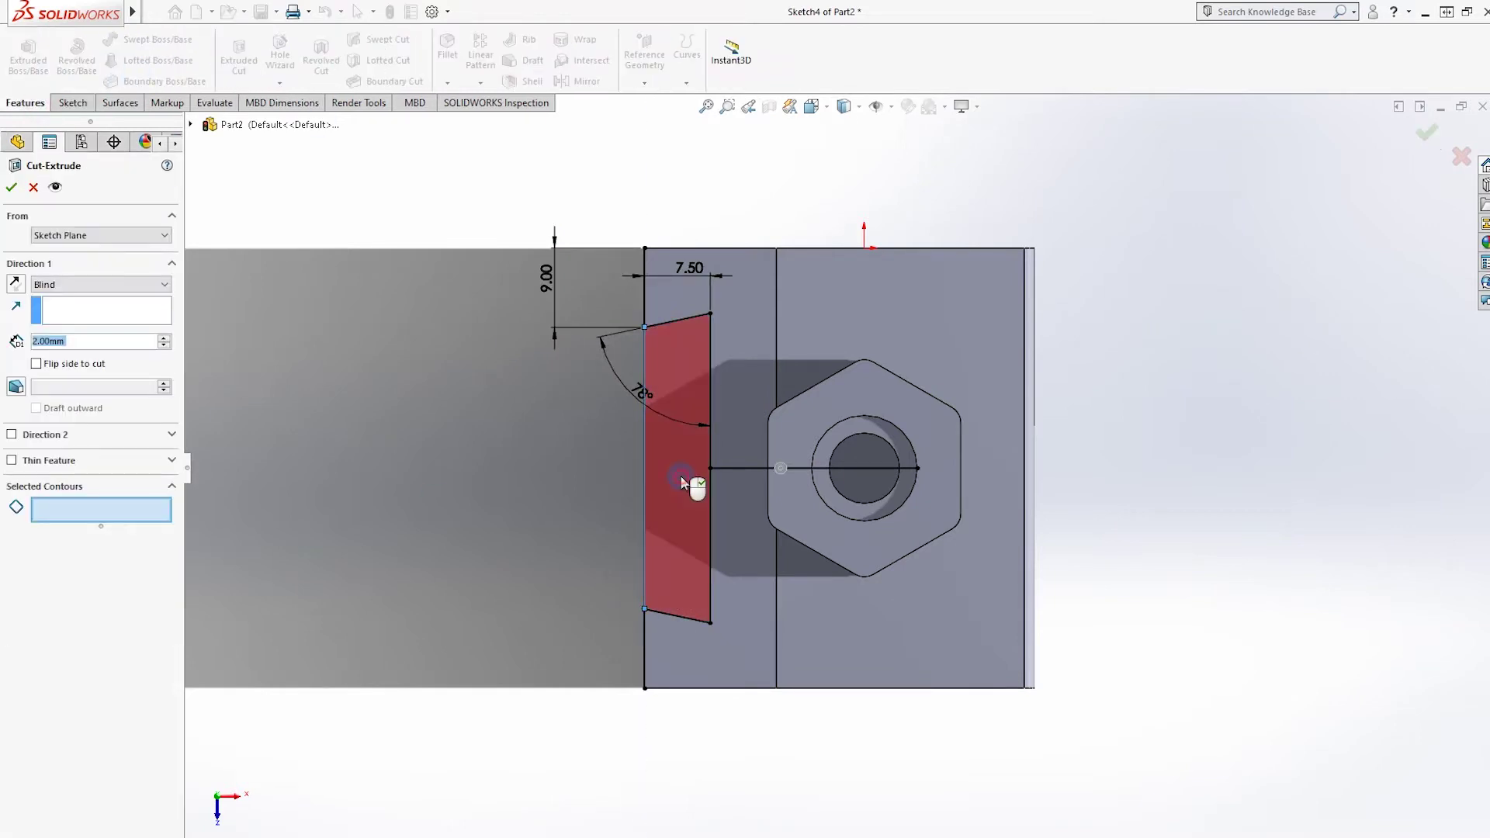
pyautogui.click(693, 488)
pyautogui.moveTo(693, 488); pyautogui.dragTo(701, 423, button='middle')
pyautogui.click(84, 283)
pyautogui.click(73, 309)
pyautogui.press('Return')
# Start a sketch on the block's flat side face and place a point near its back edge, level with the origin
pyautogui.moveTo(559, 440); pyautogui.dragTo(636, 516, button='middle')
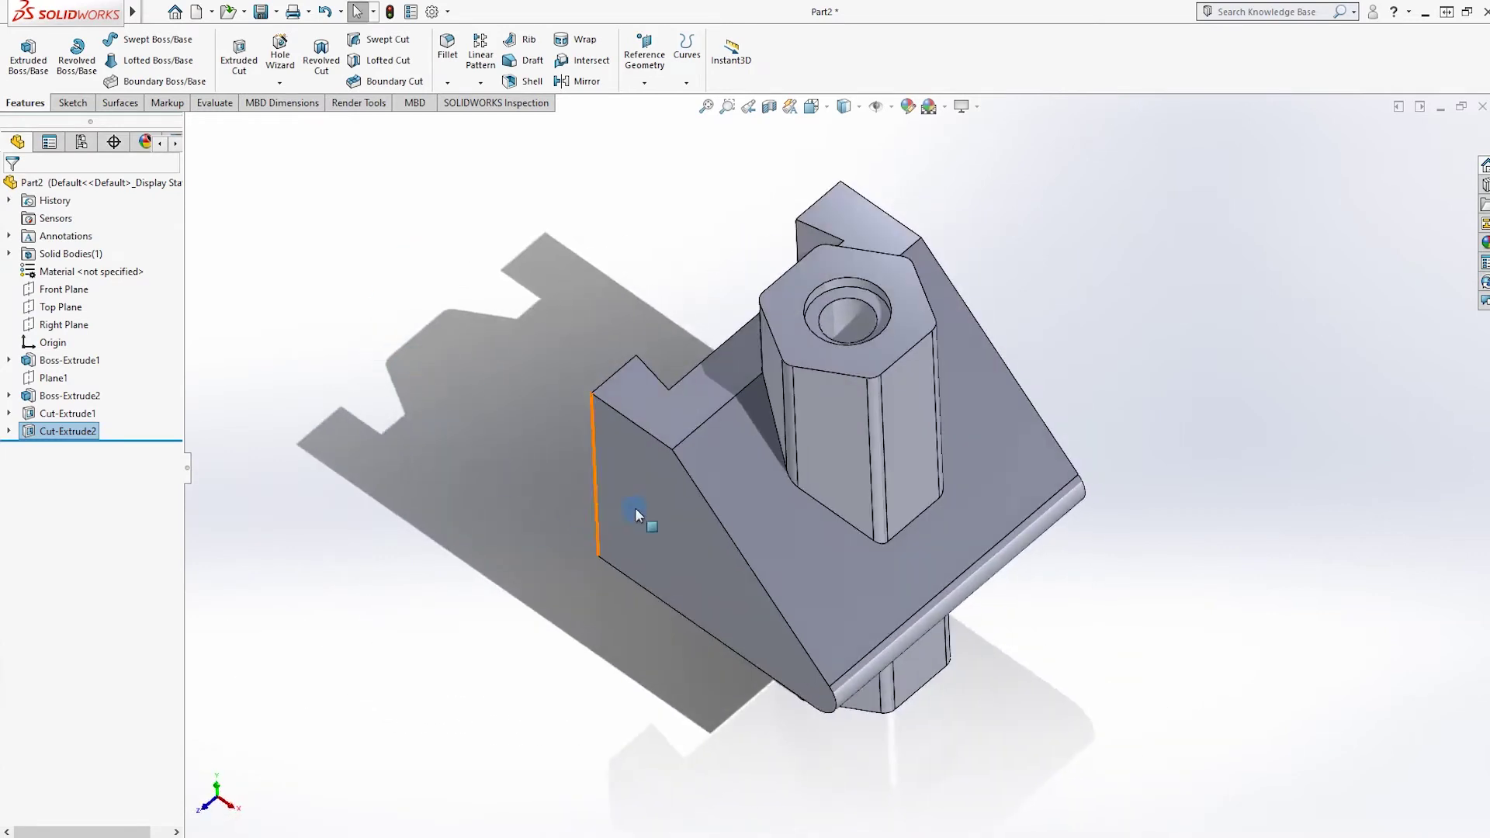
pyautogui.rightClick(636, 516)
pyautogui.click(665, 464)
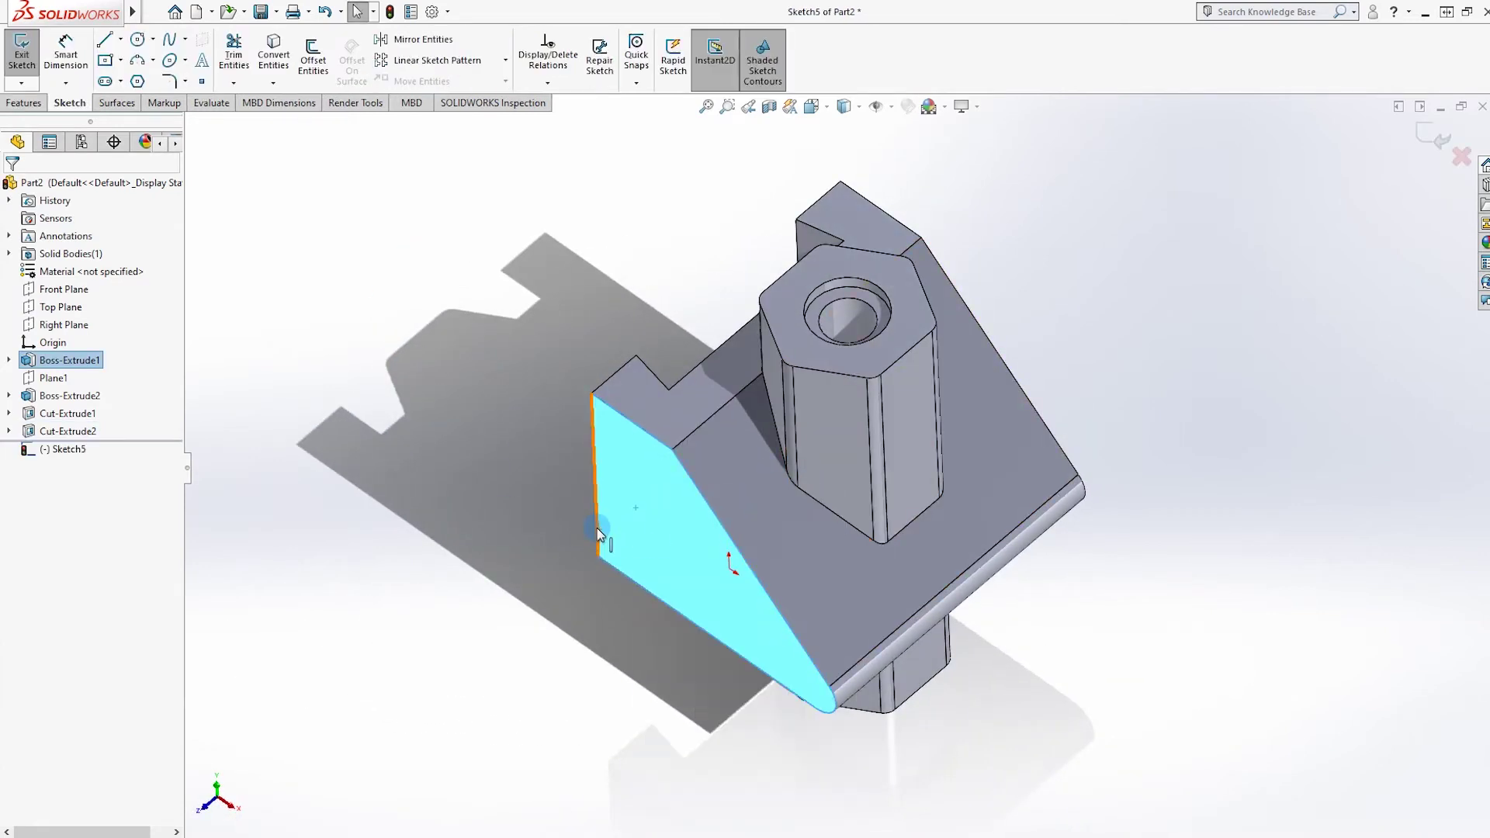
pyautogui.click(202, 80)
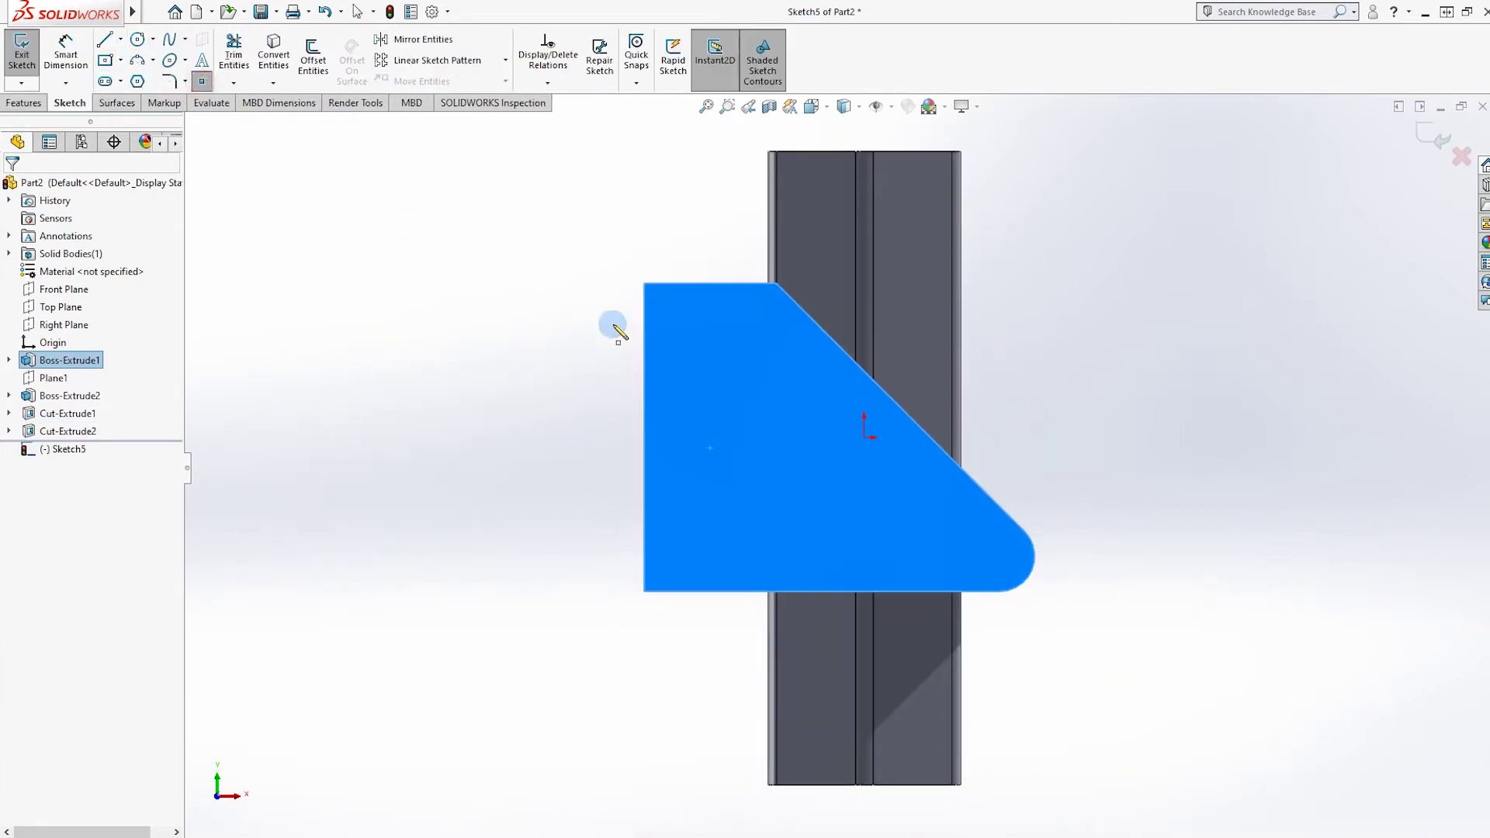
pyautogui.click(684, 436)
pyautogui.press('Escape')
# Dimension the point's height above the side face's bottom edge as 17.5 mm
pyautogui.click(66, 58)
pyautogui.click(682, 437)
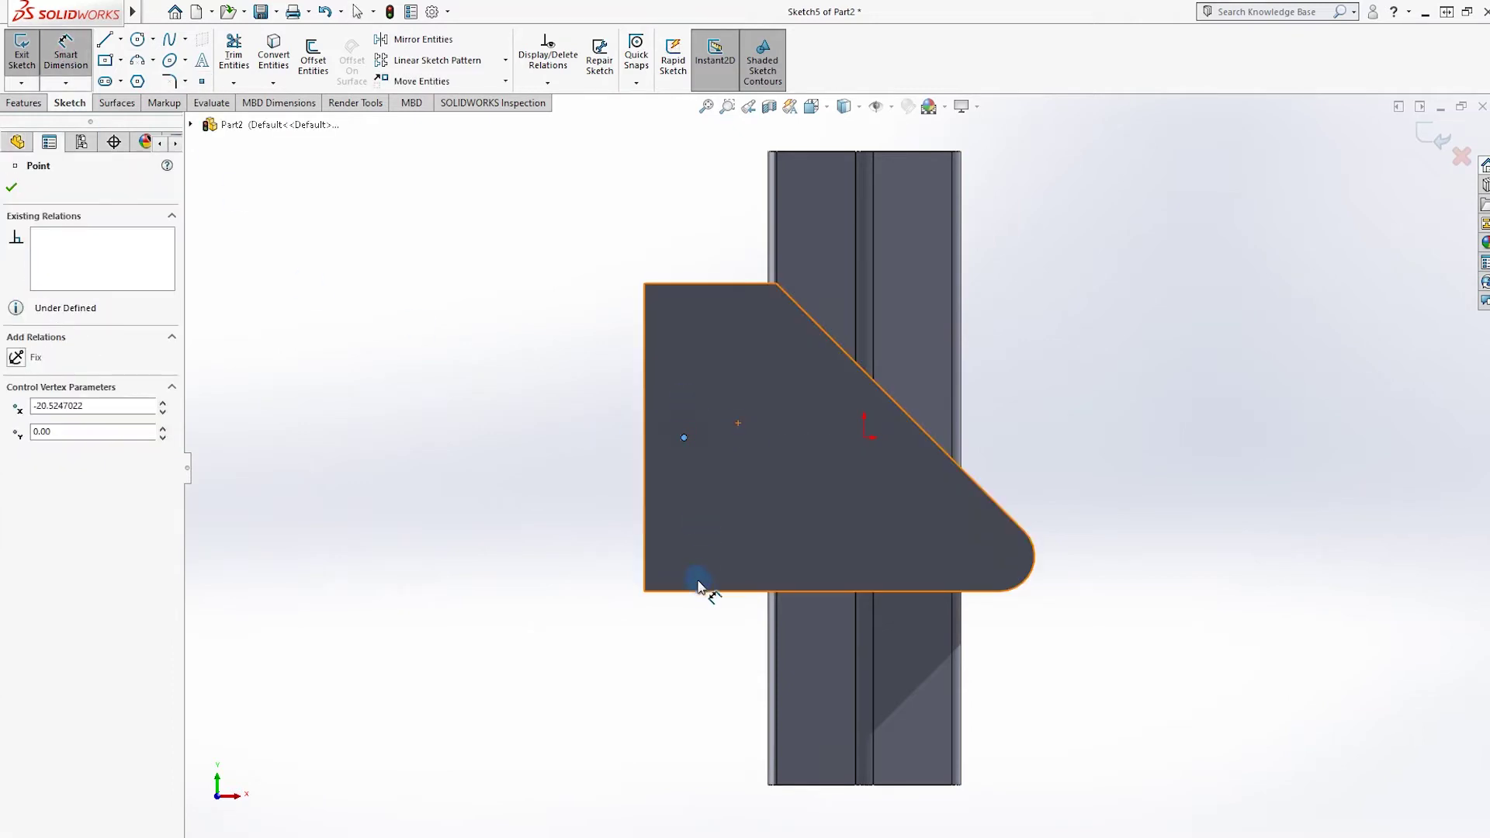
pyautogui.click(694, 592)
pyautogui.click(516, 582)
pyautogui.press('Return')
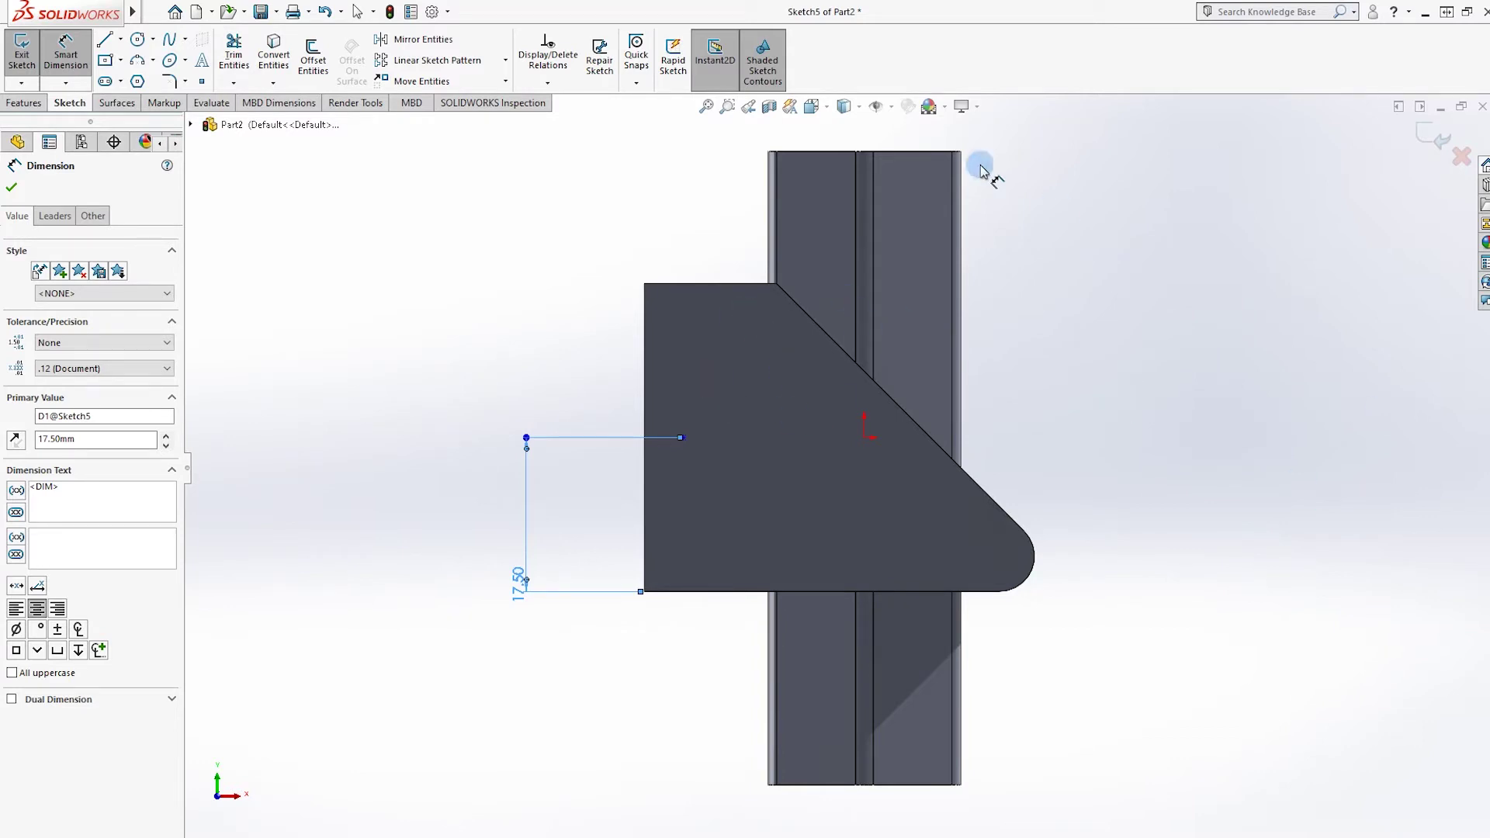
# Display hidden lines and measure the distance between the side face's back edge and the dovetail slot's inner edge
pyautogui.click(827, 106)
pyautogui.click(846, 195)
pyautogui.press('Escape')
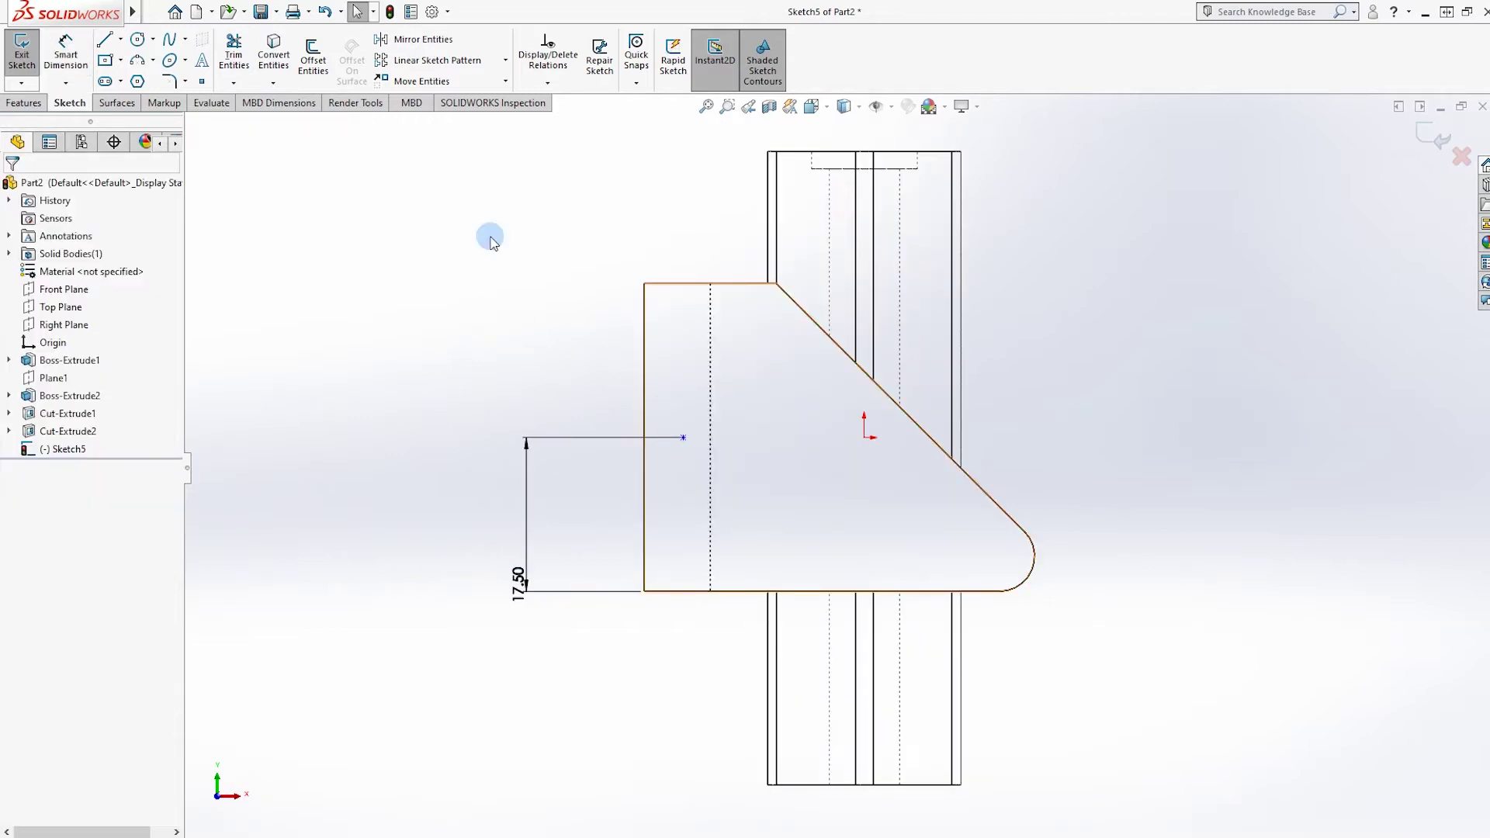
pyautogui.click(211, 103)
pyautogui.click(124, 54)
pyautogui.click(645, 335)
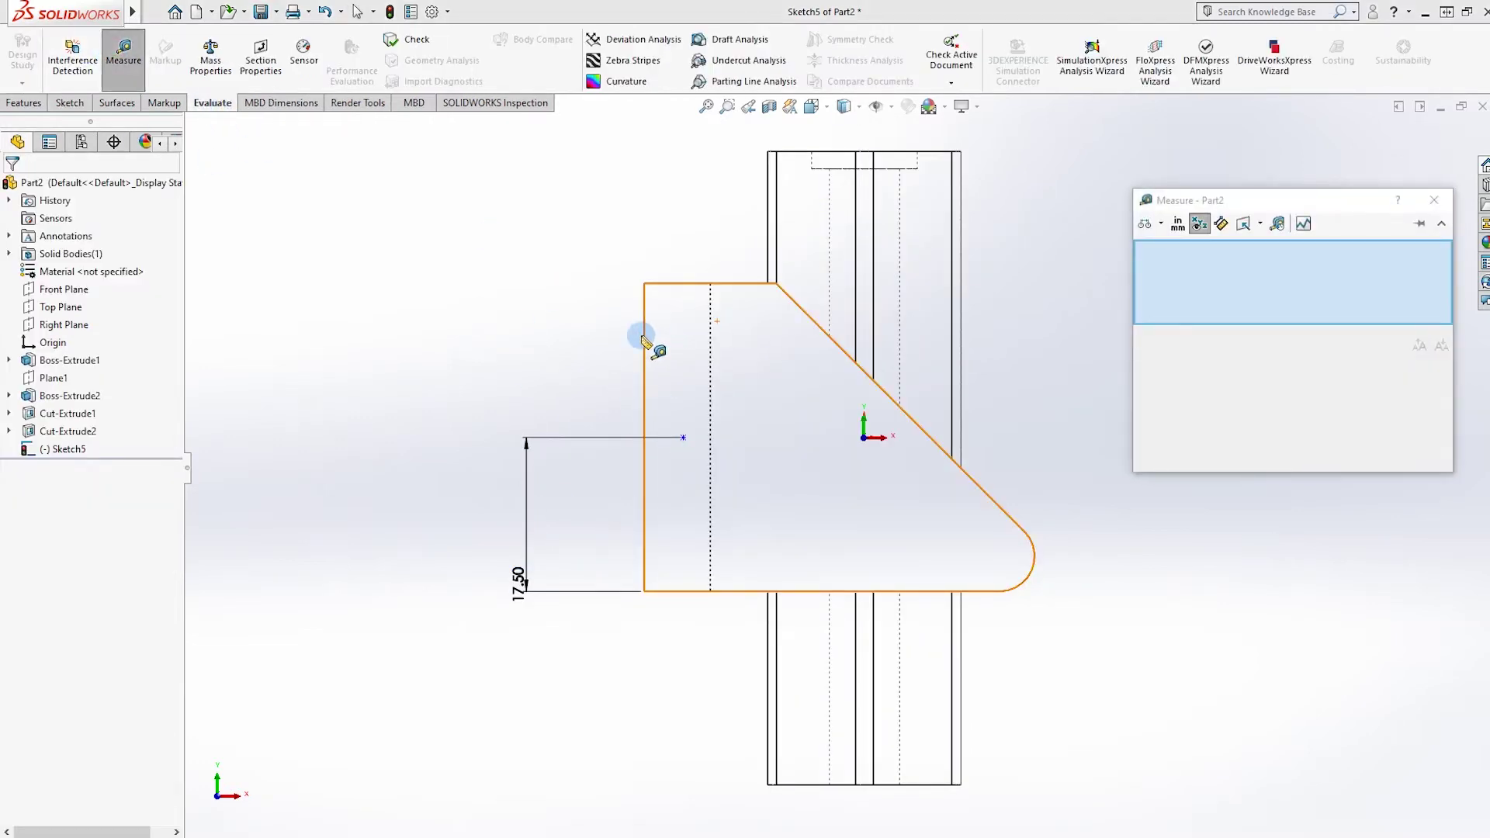
pyautogui.click(710, 347)
pyautogui.moveTo(676, 249); pyautogui.dragTo(729, 435, button='middle')
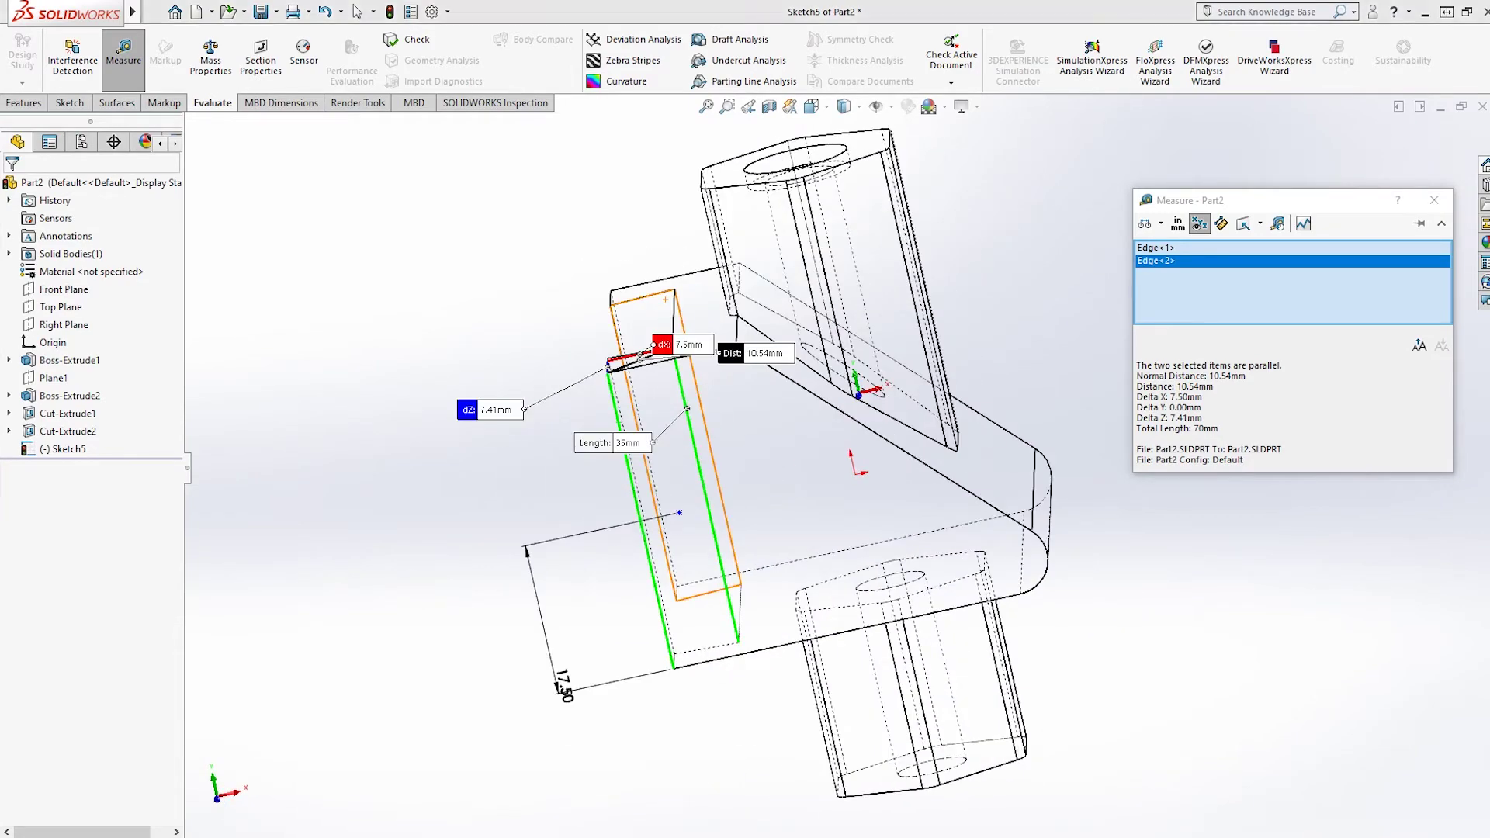
pyautogui.click(1191, 598)
pyautogui.moveTo(1111, 429); pyautogui.dragTo(1075, 410, button='middle')
# Set the point's horizontal distance from the side face's back edge to 3.75 mm
pyautogui.click(31, 102)
pyautogui.click(69, 103)
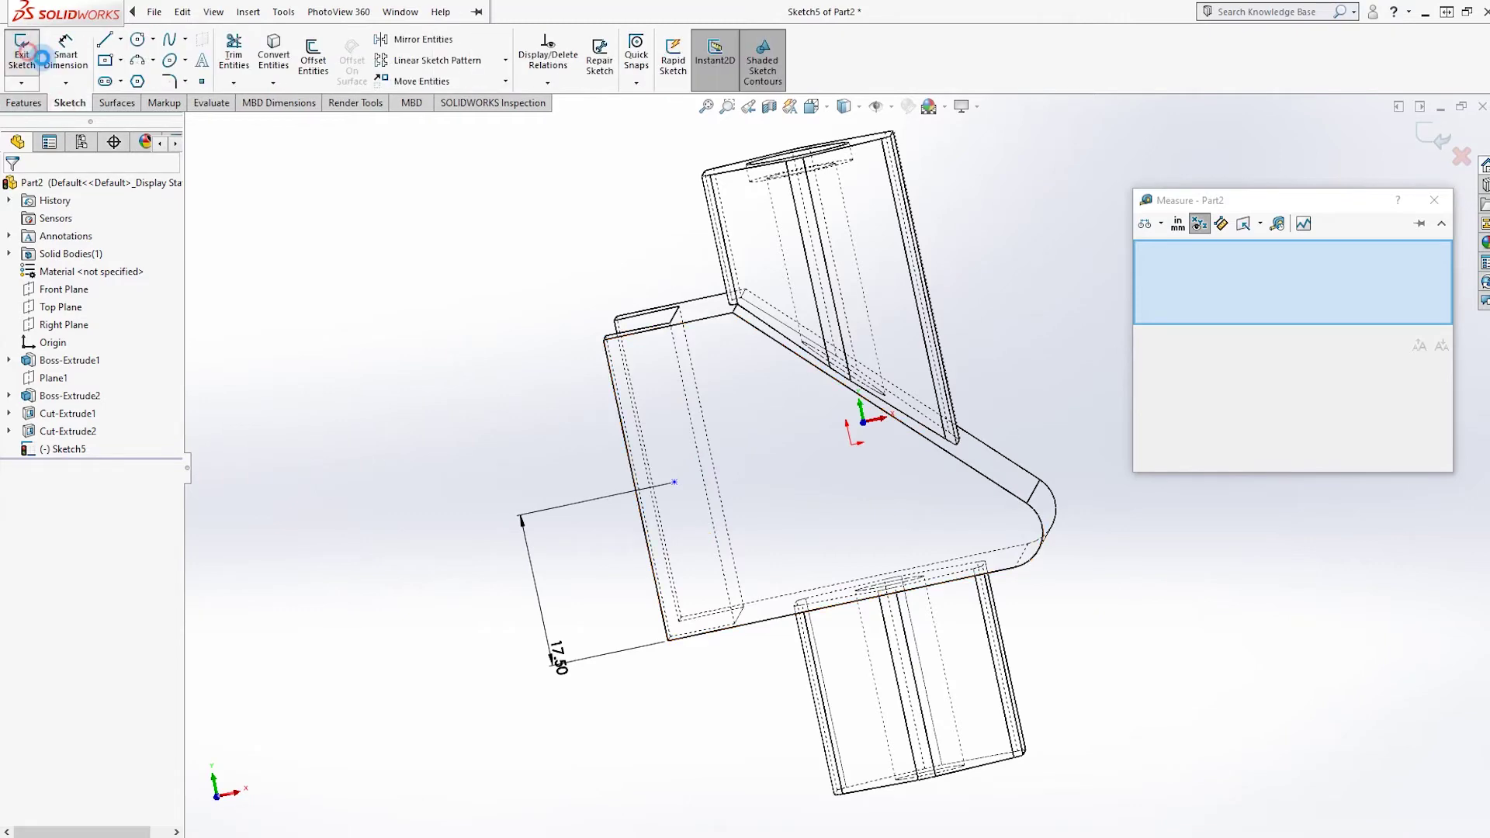
pyautogui.click(65, 55)
pyautogui.click(614, 477)
pyautogui.click(674, 482)
pyautogui.click(619, 432)
pyautogui.click(541, 437)
pyautogui.write('3.75')
pyautogui.press('Return')
# Orient the view normal to the side-face sketch and switch the display back to shaded with edges
pyautogui.hotkey('ctrl', '8')
pyautogui.scroll(-3, 760, 459)
pyautogui.moveTo(571, 445); pyautogui.dragTo(598, 464, button='middle')
pyautogui.hotkey('ctrl', '8')
pyautogui.click(854, 134)
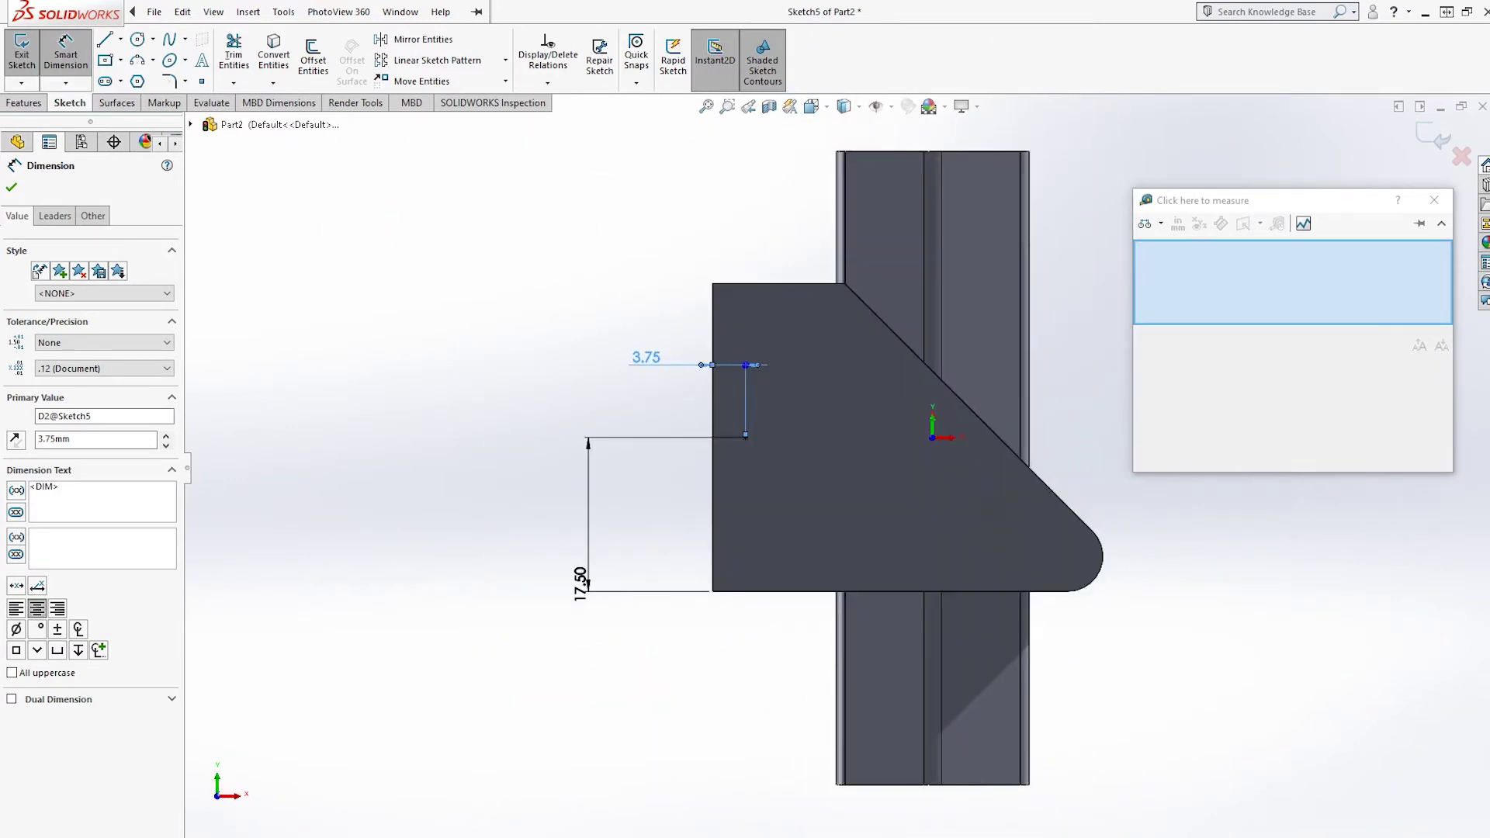
# Close the Measure window and exit the point sketch
pyautogui.click(24, 103)
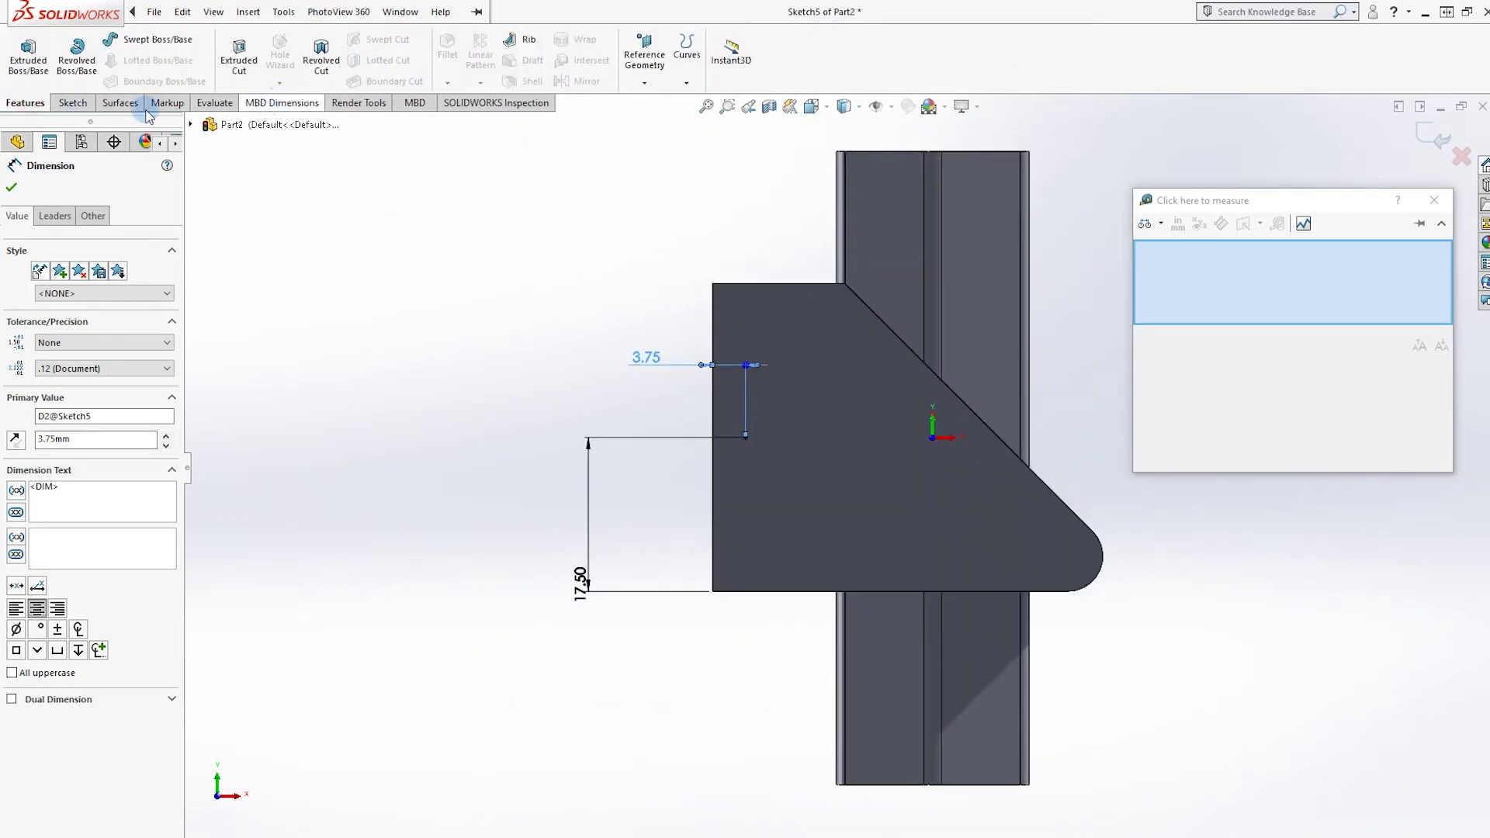
pyautogui.click(1434, 201)
pyautogui.click(1432, 139)
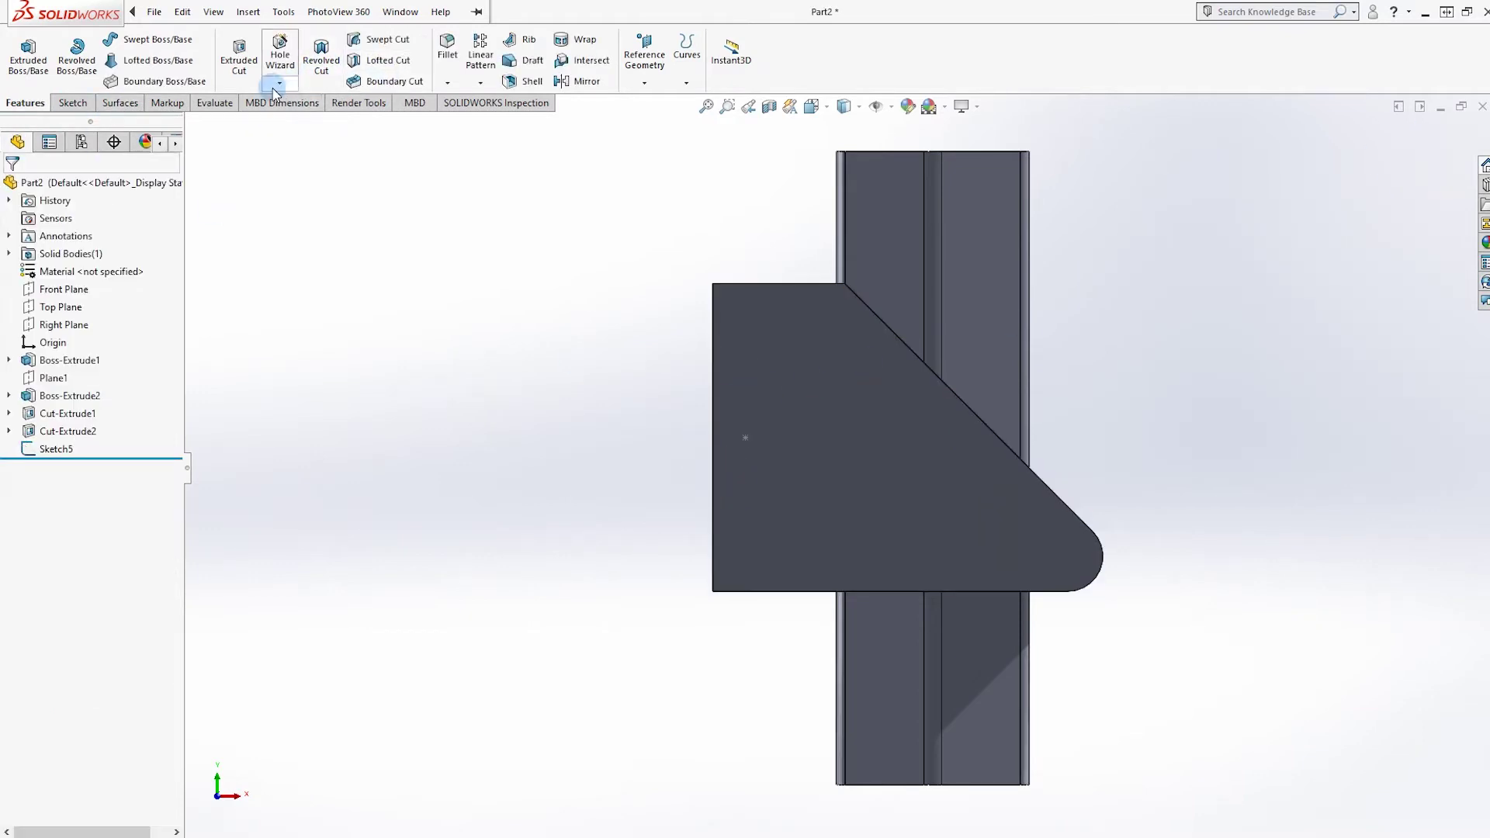
pyautogui.click(277, 86)
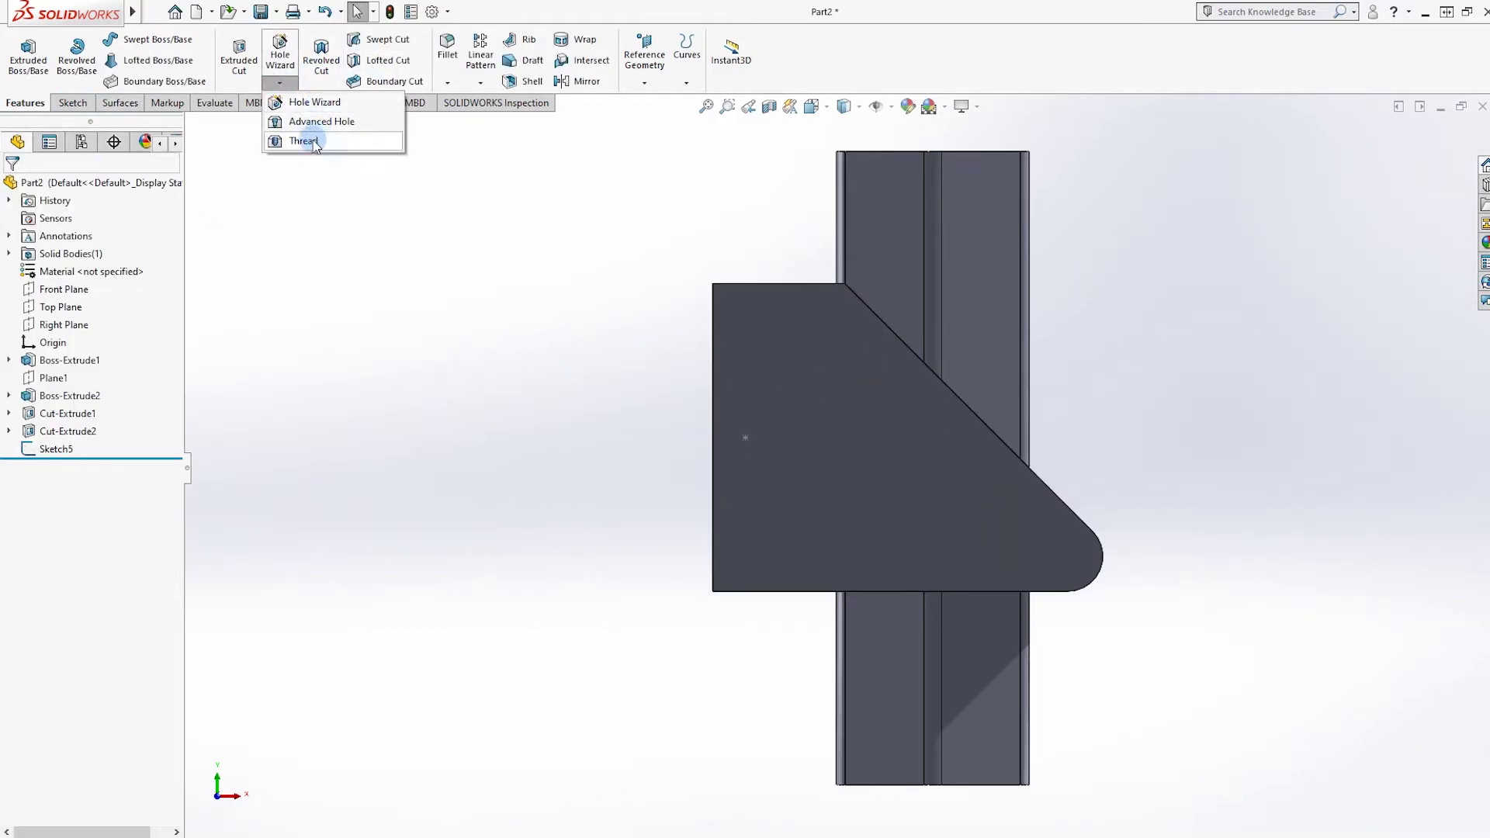
pyautogui.click(313, 142)
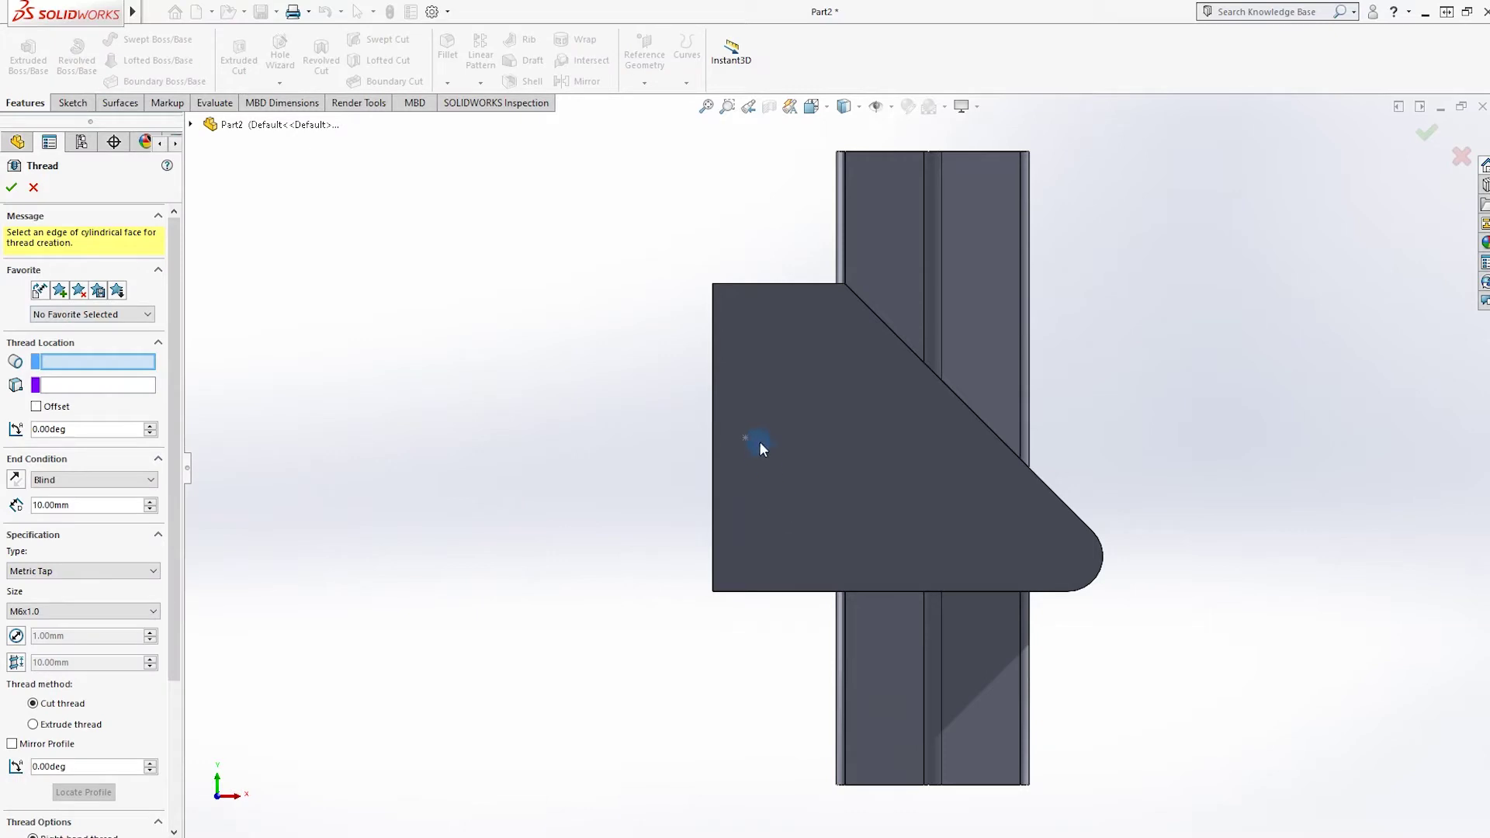
pyautogui.press('Escape')
pyautogui.click(276, 87)
pyautogui.click(286, 102)
pyautogui.click(746, 440)
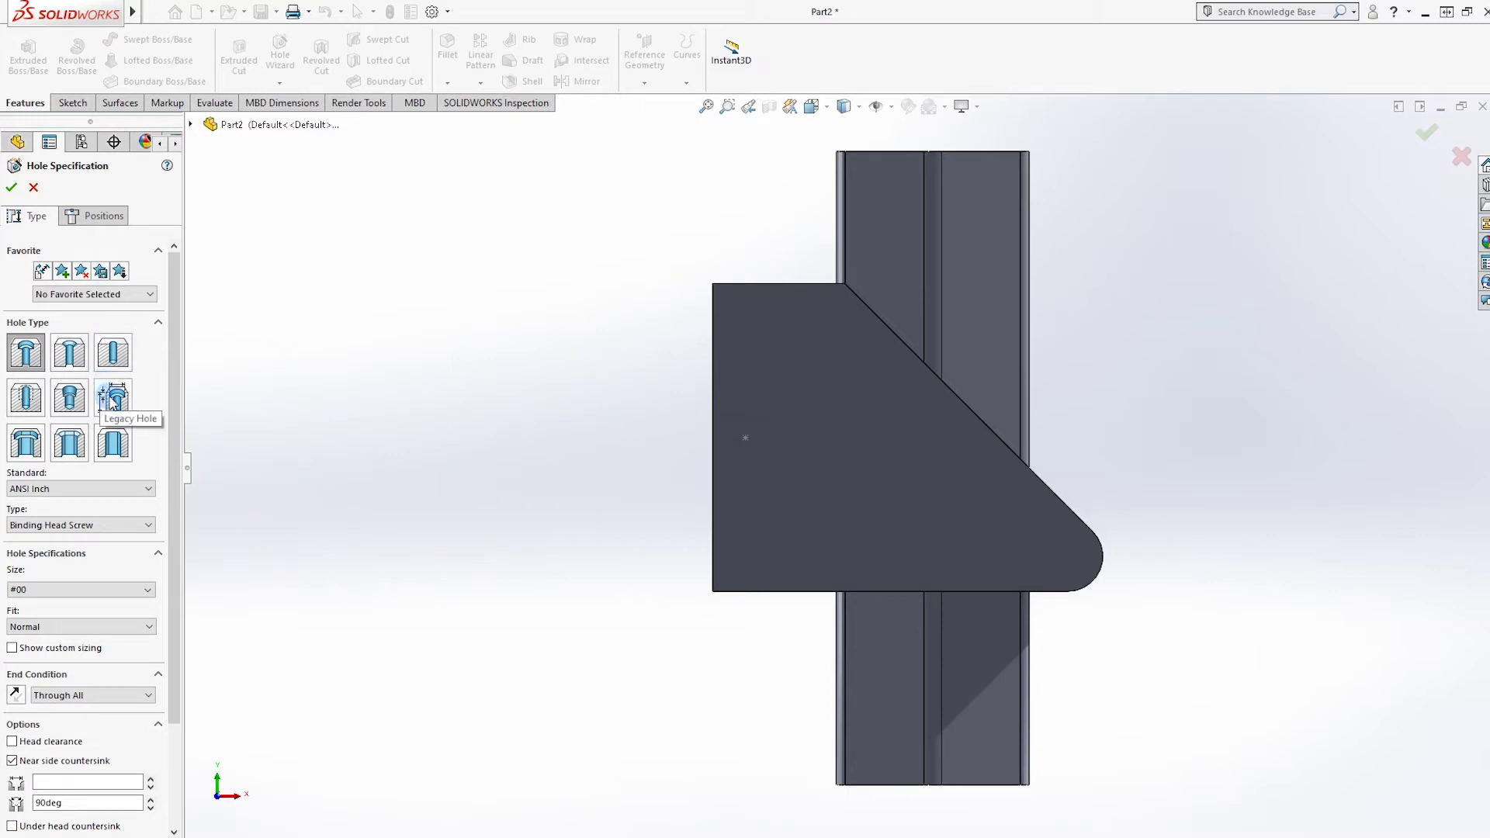
pyautogui.click(34, 189)
# Edit the side-face point sketch and draw a circle about 3.15 mm in diameter centred on the point
pyautogui.rightClick(101, 451)
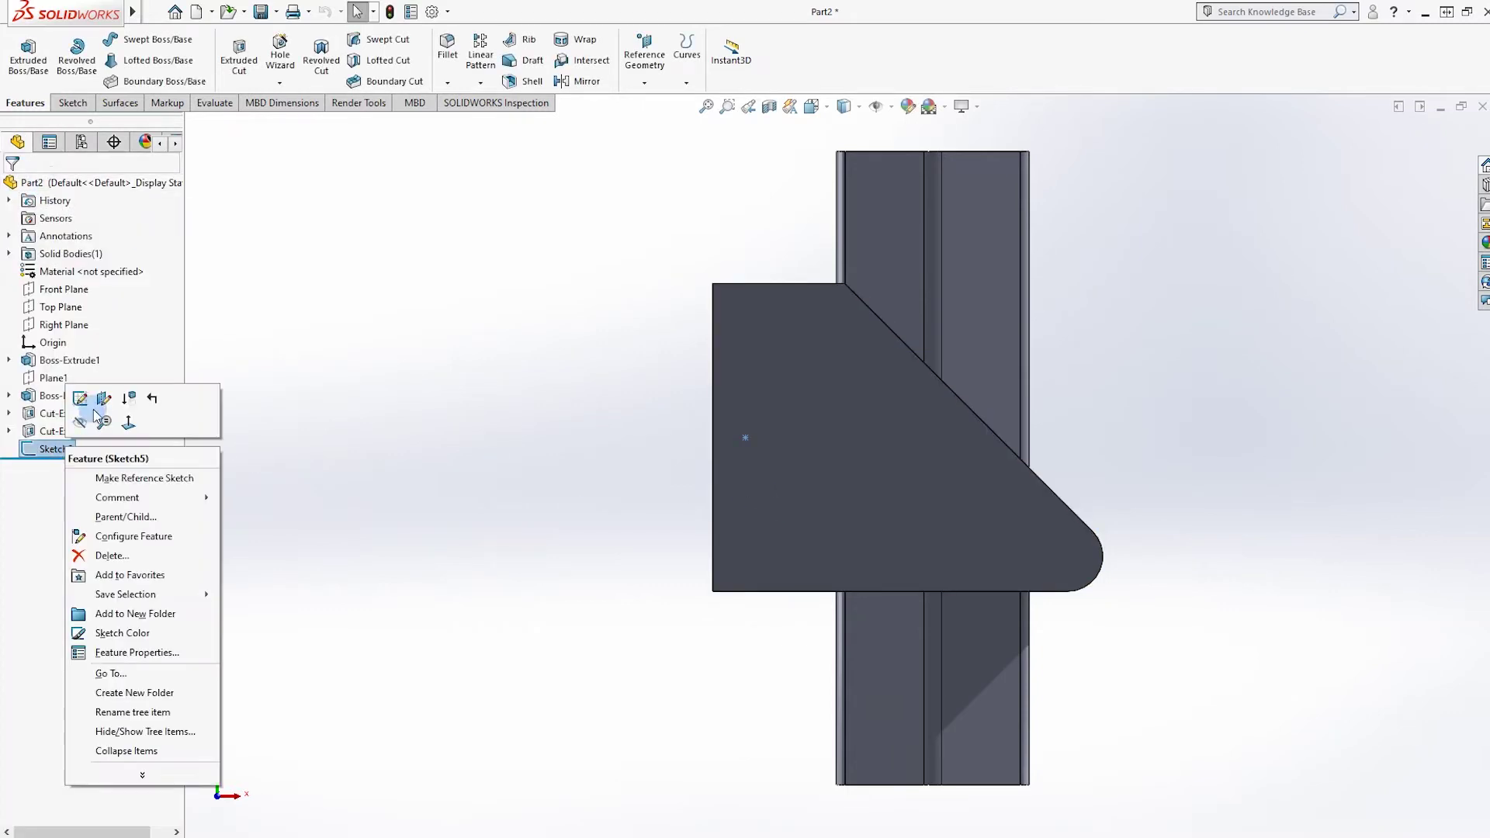
pyautogui.click(101, 405)
pyautogui.click(137, 39)
pyautogui.click(745, 438)
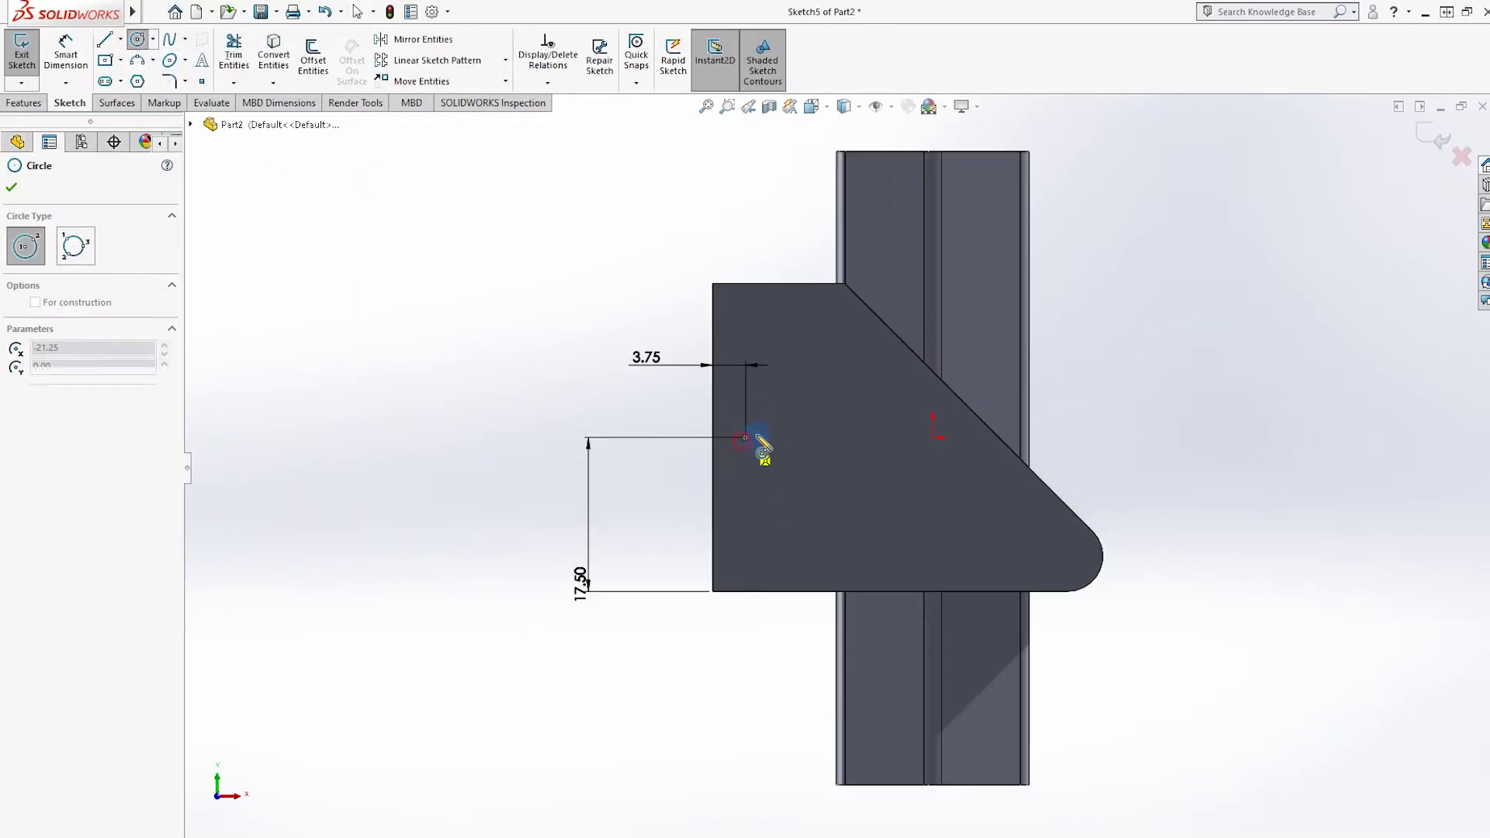
pyautogui.click(759, 437)
# Dimension the circle's diameter to 4 mm
pyautogui.press('d')
pyautogui.click(732, 439)
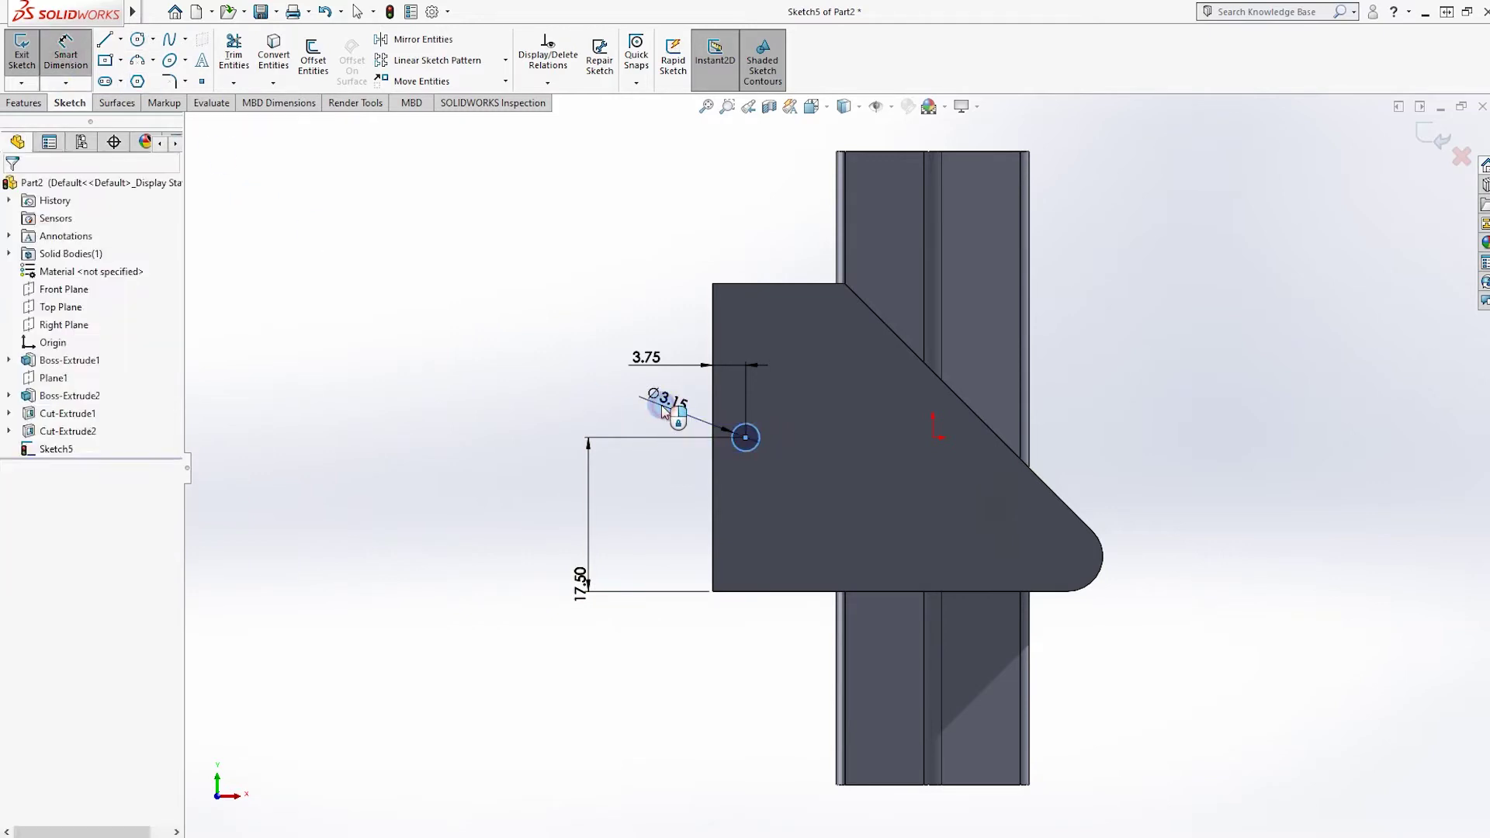
pyautogui.click(663, 405)
pyautogui.write('4')
pyautogui.press('Return')
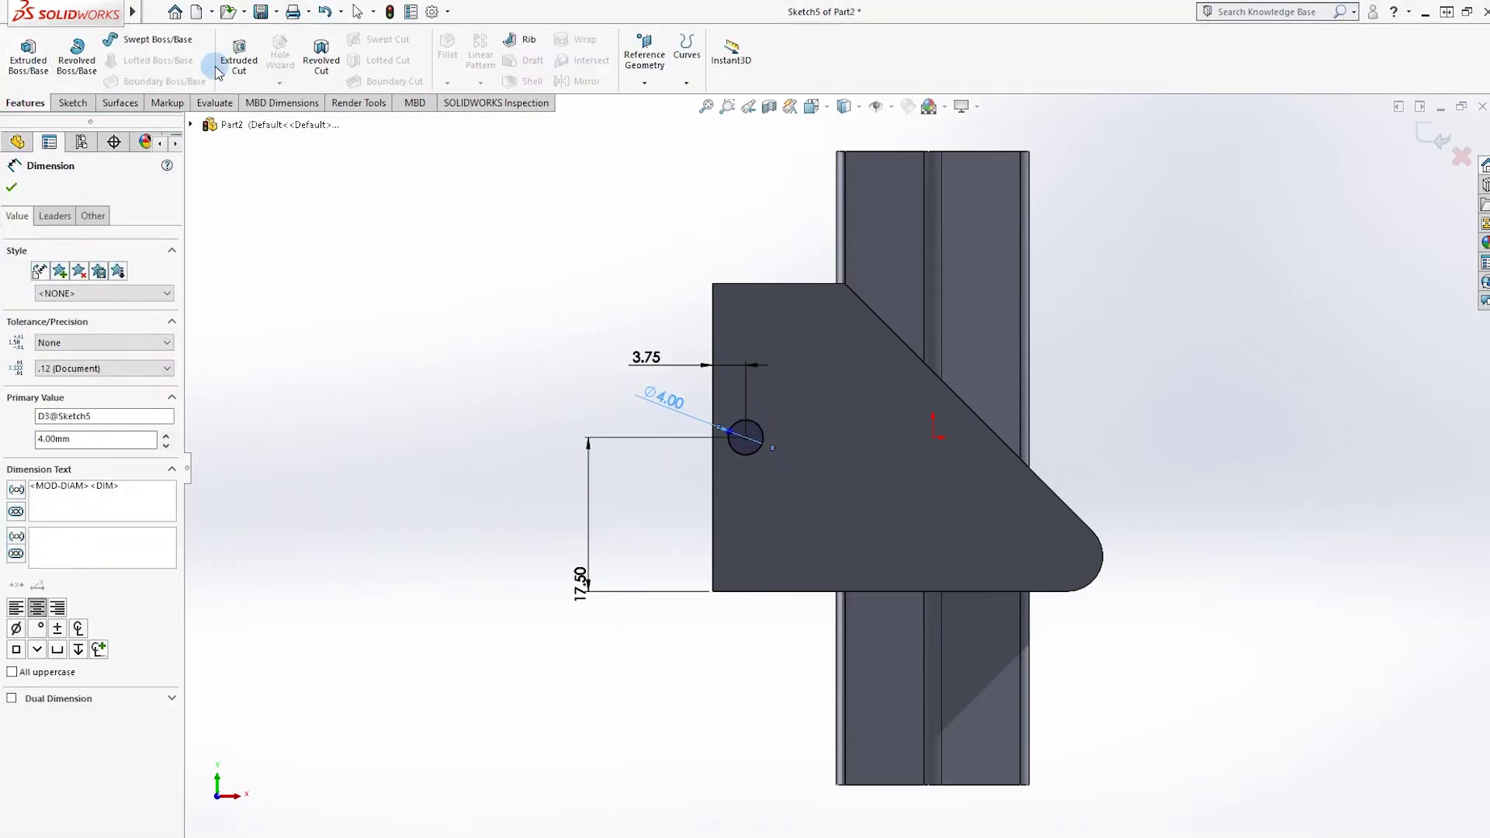
# Cut the circle from the part with an Extruded Cut set to Through All
pyautogui.click(48, 286)
pyautogui.click(62, 310)
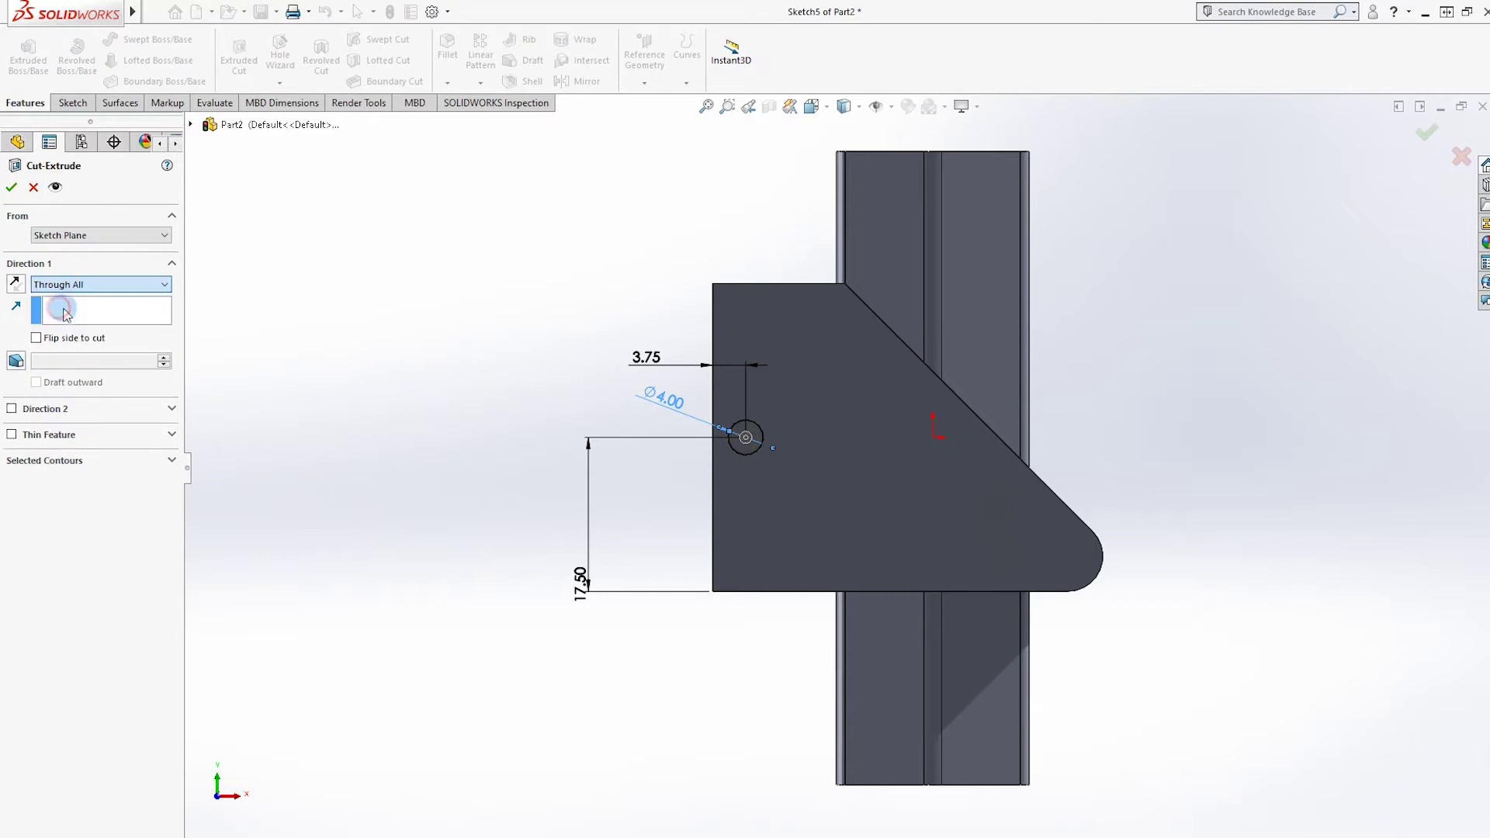
pyautogui.click(12, 187)
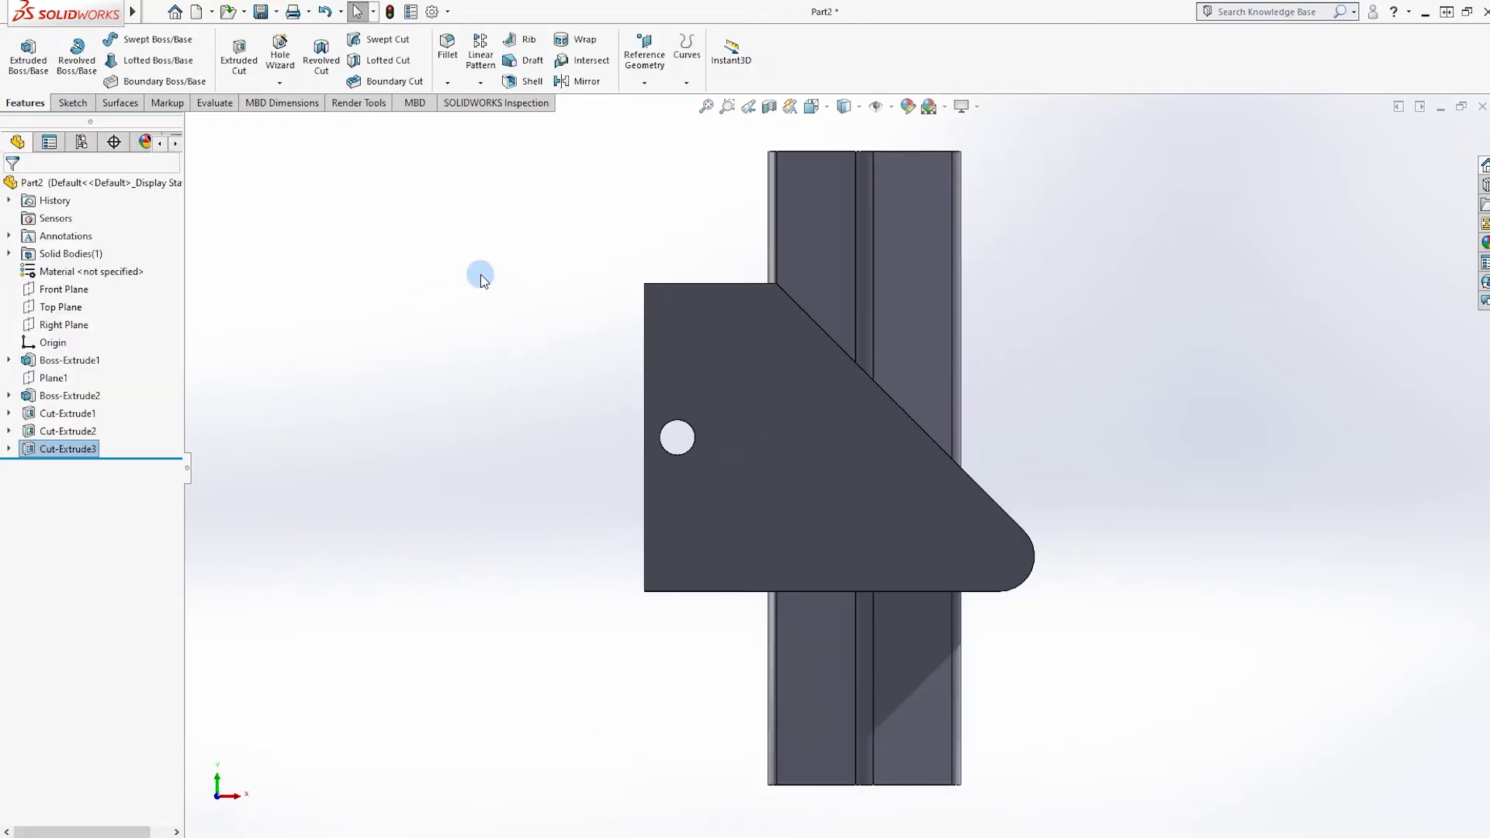
# Start a Thread on the side-face hole, using the far lug's inner hole edge and the near outer hole edge as start location
pyautogui.click(280, 82)
pyautogui.click(311, 138)
pyautogui.moveTo(630, 466); pyautogui.dragTo(681, 470, button='middle')
pyautogui.scroll(-5, 729, 437)
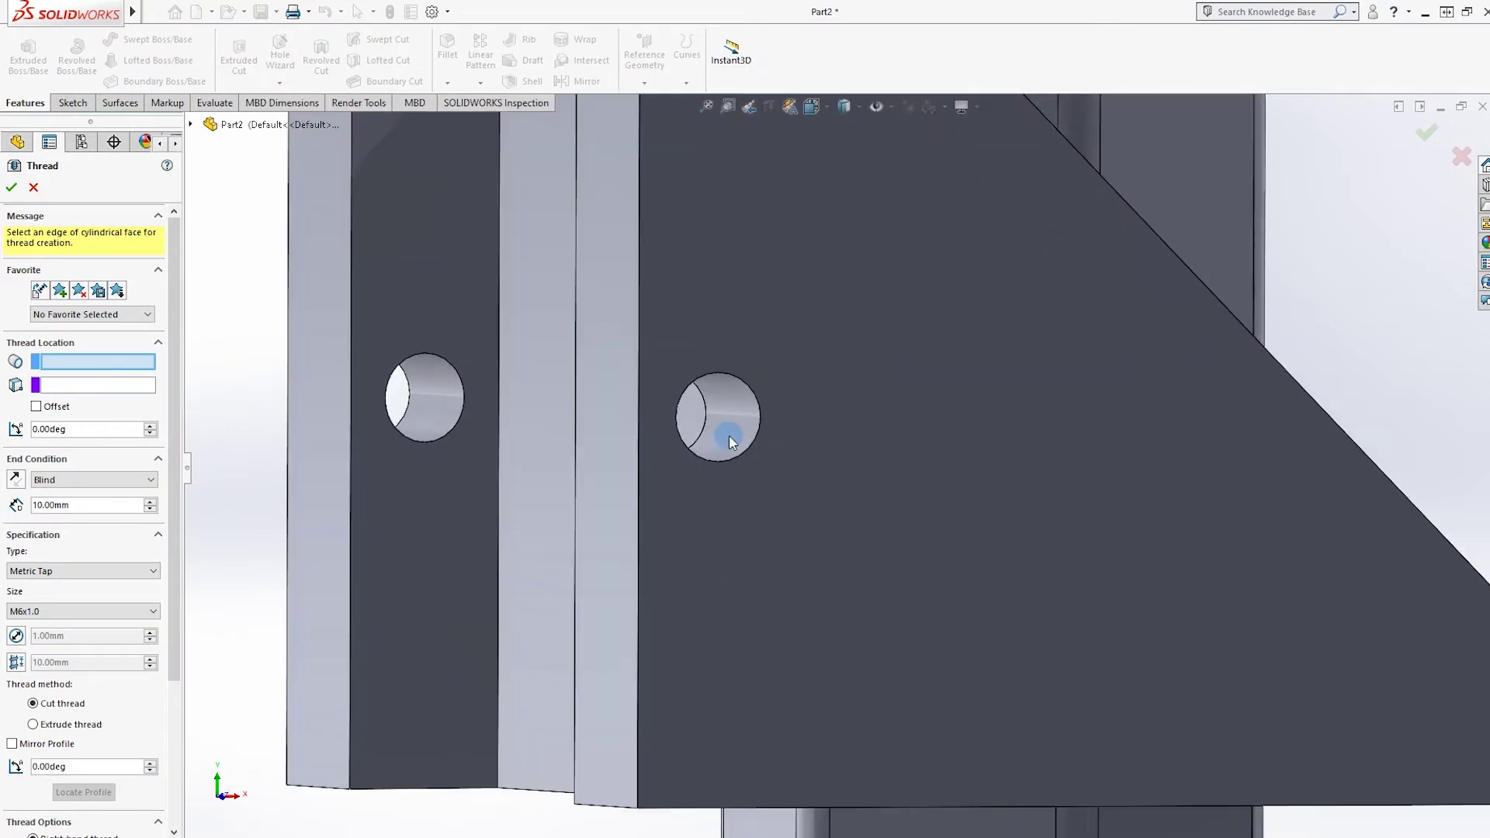
pyautogui.click(764, 400)
pyautogui.moveTo(504, 431); pyautogui.dragTo(470, 385, button='middle')
pyautogui.click(471, 385)
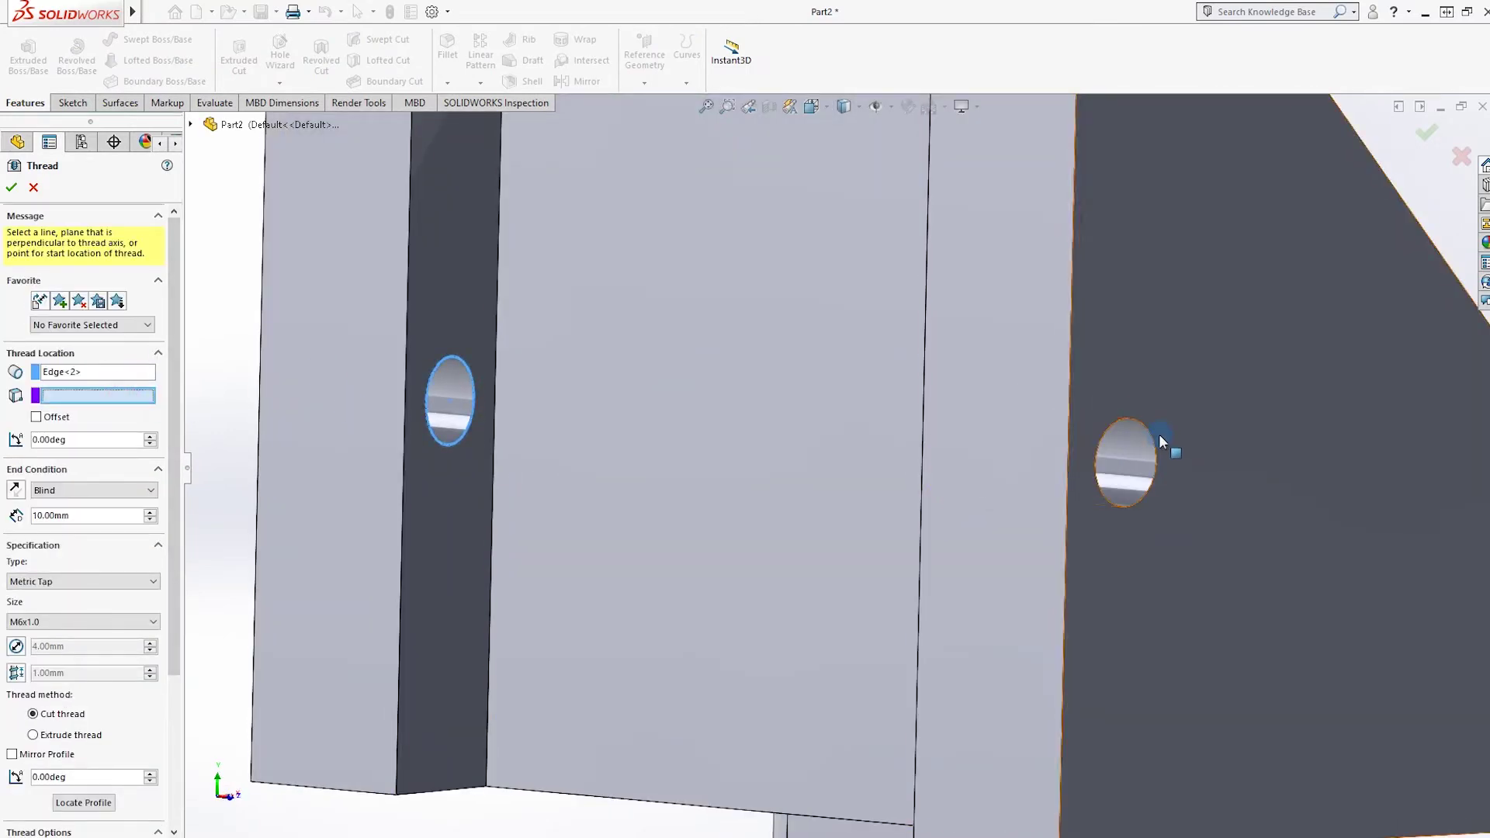
pyautogui.click(1159, 461)
pyautogui.moveTo(1160, 463); pyautogui.dragTo(1204, 522, button='middle')
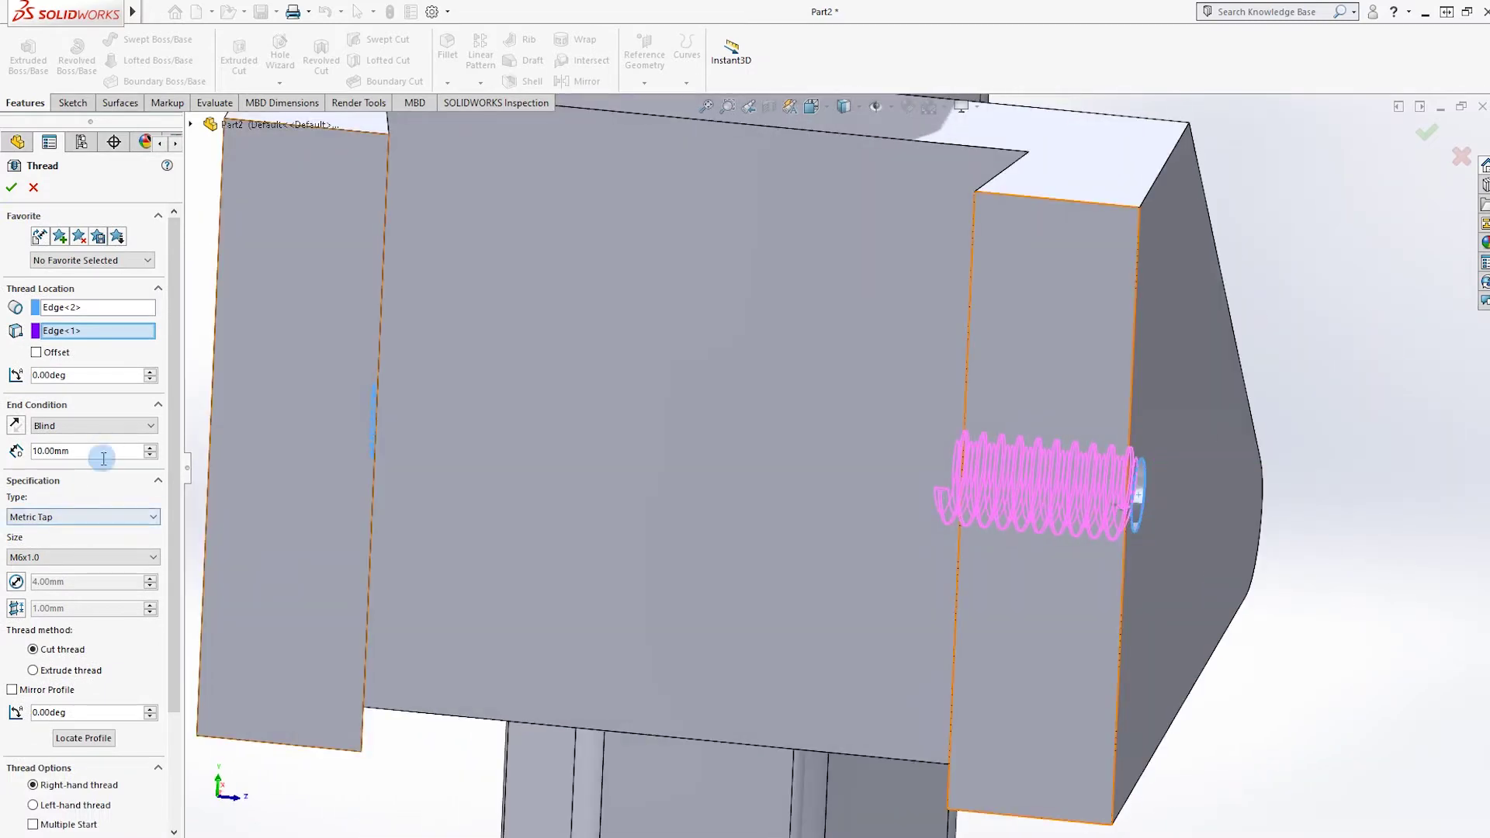
# Set the thread size to Metric Tap M4x0.7
pyautogui.click(54, 515)
pyautogui.click(54, 562)
pyautogui.click(54, 561)
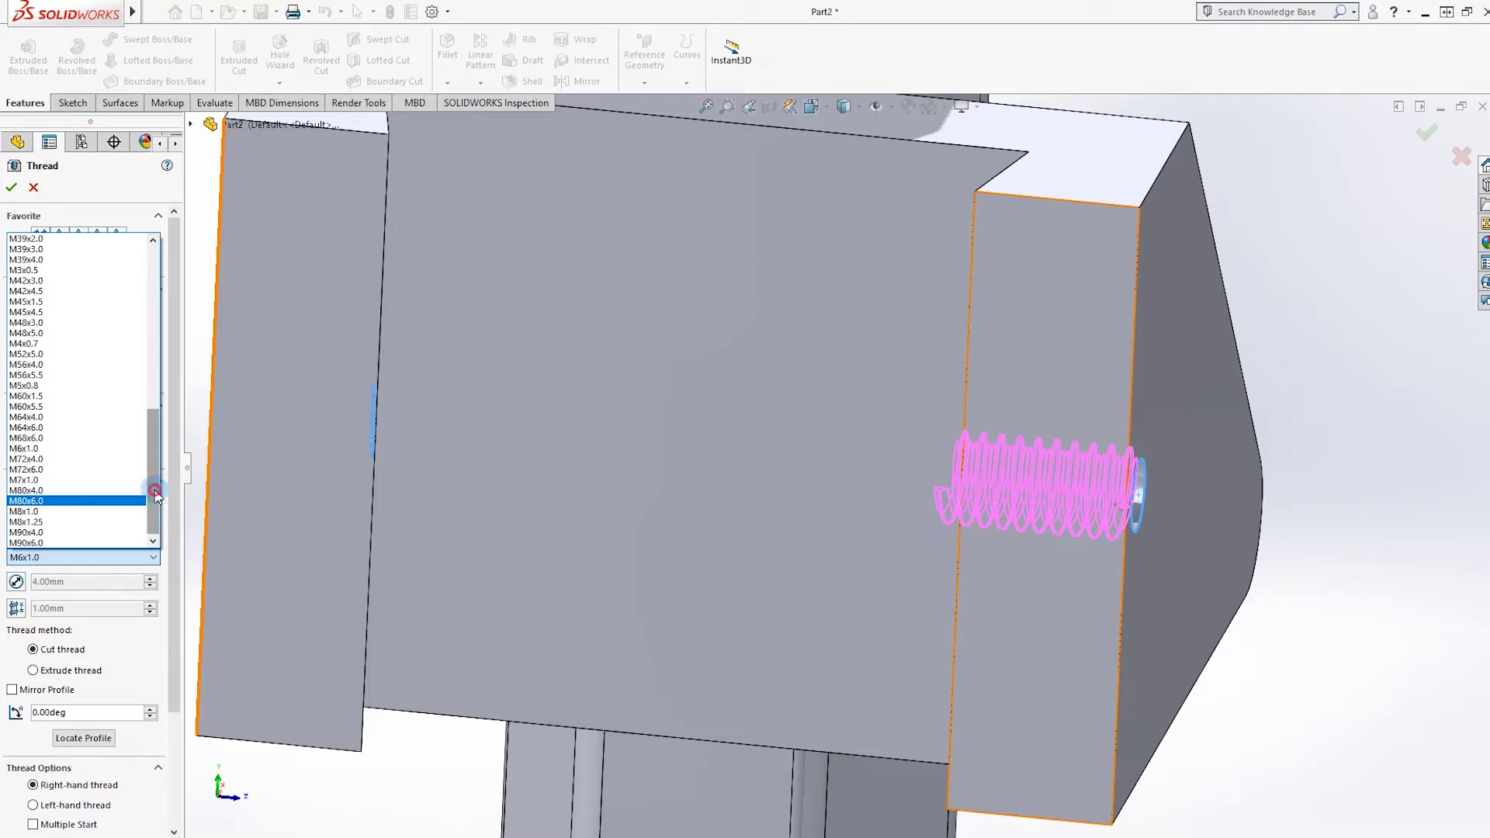
pyautogui.click(32, 344)
pyautogui.moveTo(732, 579); pyautogui.dragTo(970, 636, button='middle')
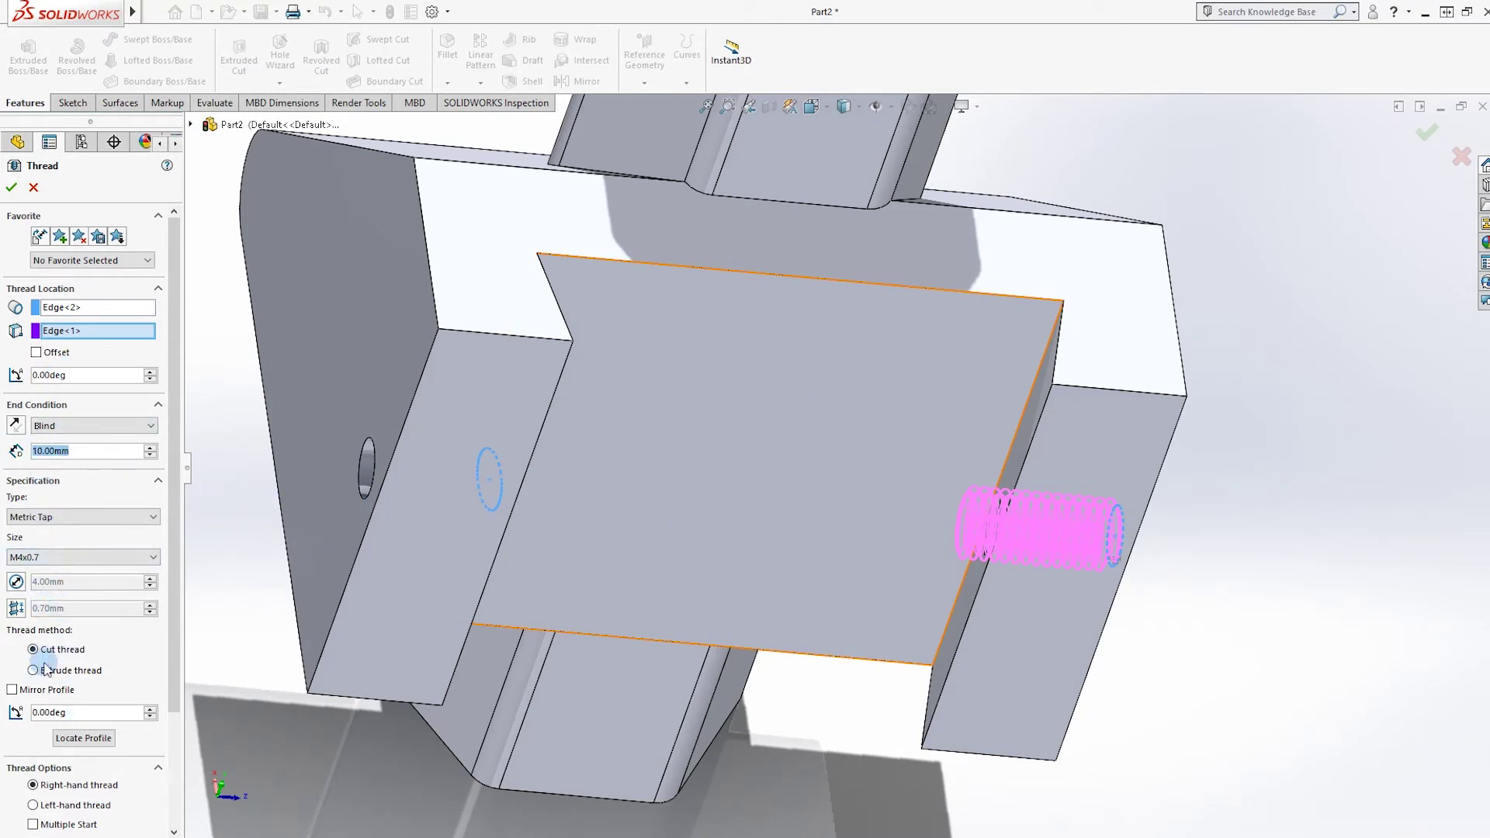
# Try to create the M4x0.7 thread as a cut and as an extruded thread, and return to Cut thread
pyautogui.click(12, 189)
pyautogui.click(41, 669)
pyautogui.moveTo(958, 659); pyautogui.dragTo(901, 613, button='middle')
pyautogui.click(1430, 127)
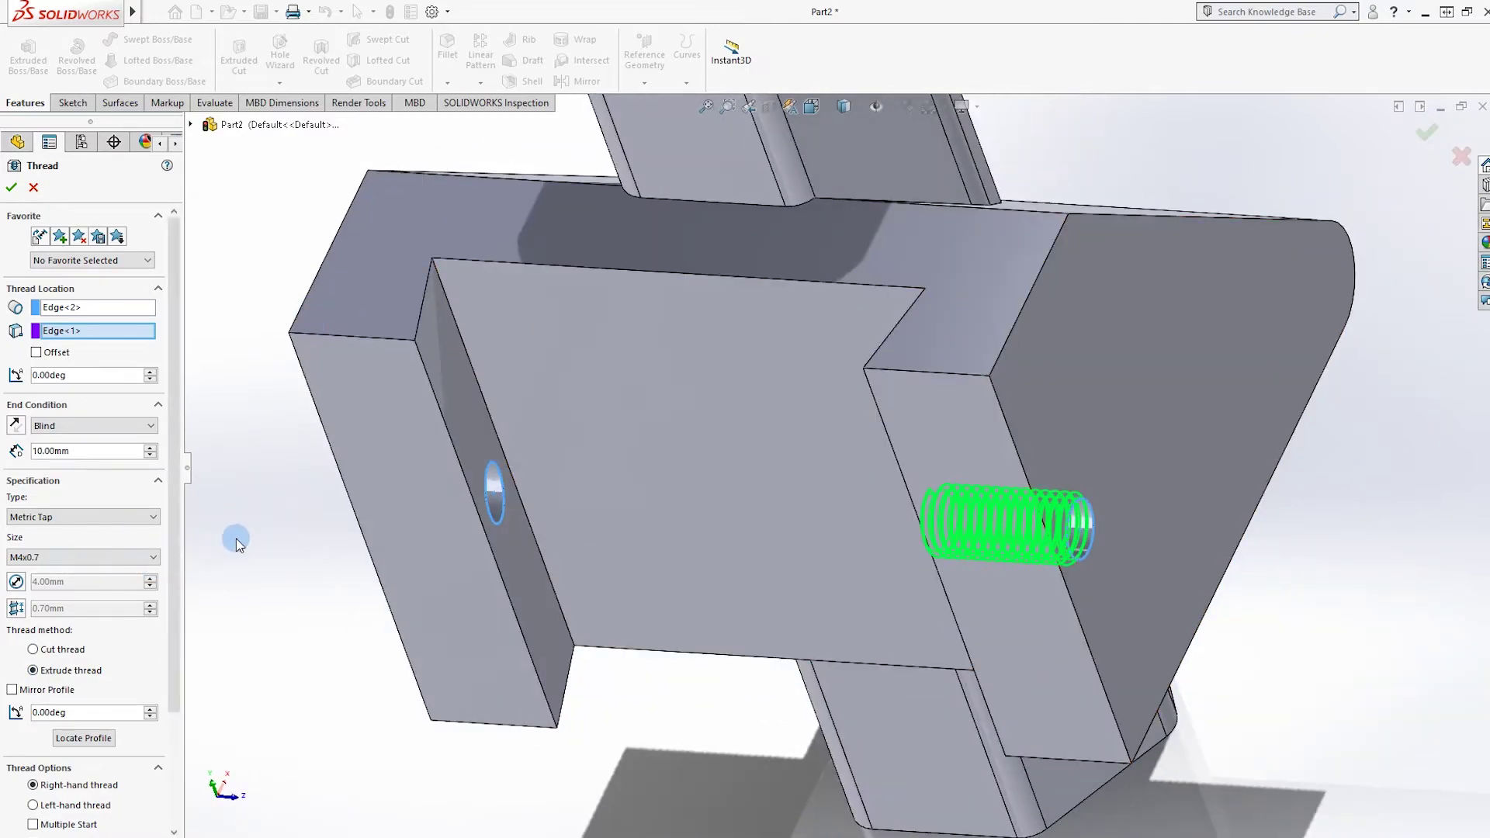
pyautogui.moveTo(236, 538); pyautogui.dragTo(536, 569, button='middle')
pyautogui.scroll(-5, 1081, 531)
pyautogui.moveTo(1081, 531); pyautogui.dragTo(1001, 423, button='middle')
pyautogui.click(60, 654)
pyautogui.moveTo(698, 640); pyautogui.dragTo(1040, 597, button='middle')
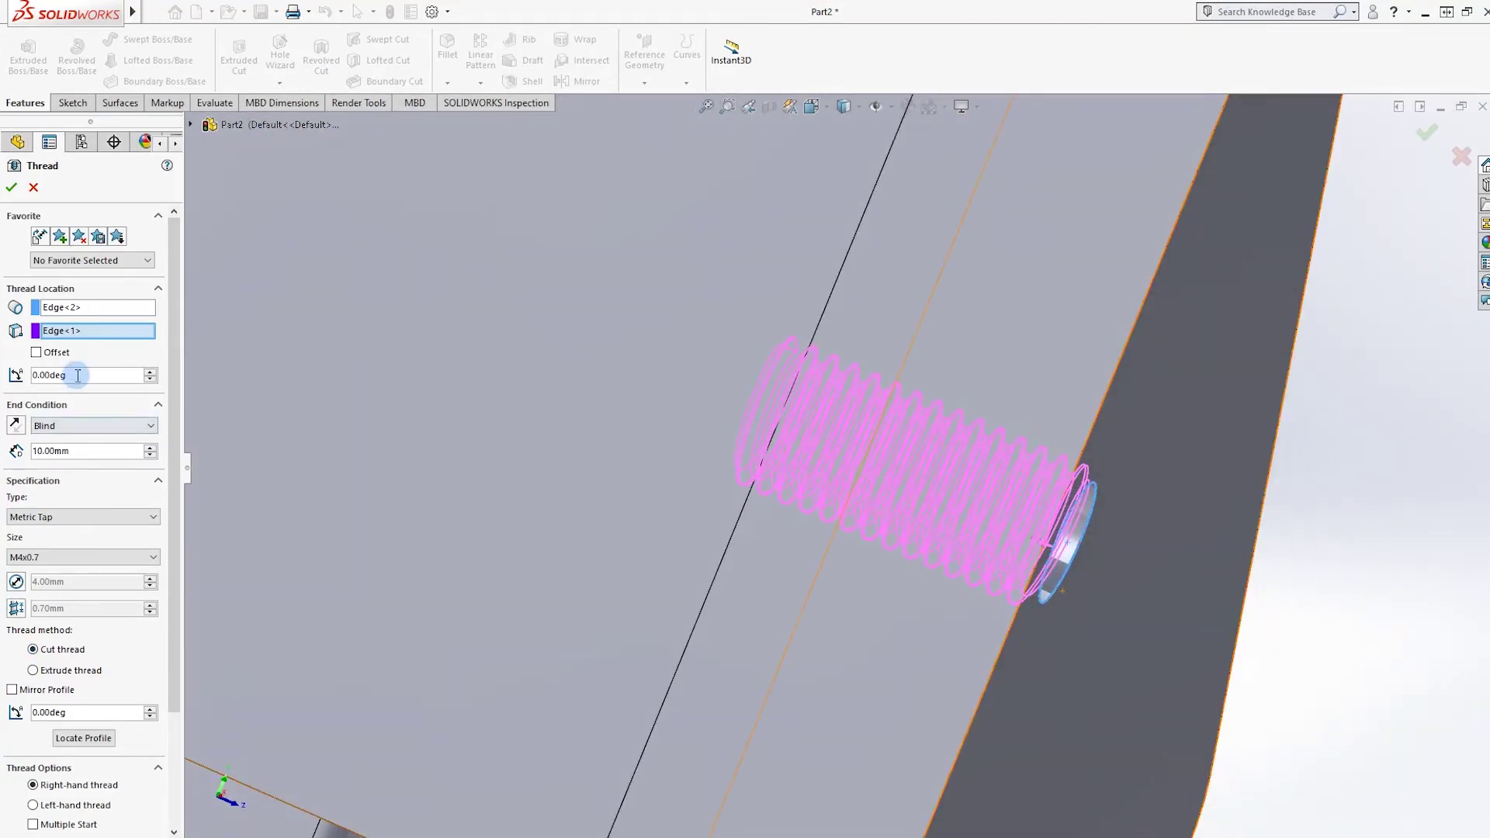
# Offset the thread's start location by 5 mm and reverse the offset direction
pyautogui.click(36, 352)
pyautogui.click(71, 377)
pyautogui.write('5')
pyautogui.press('Return')
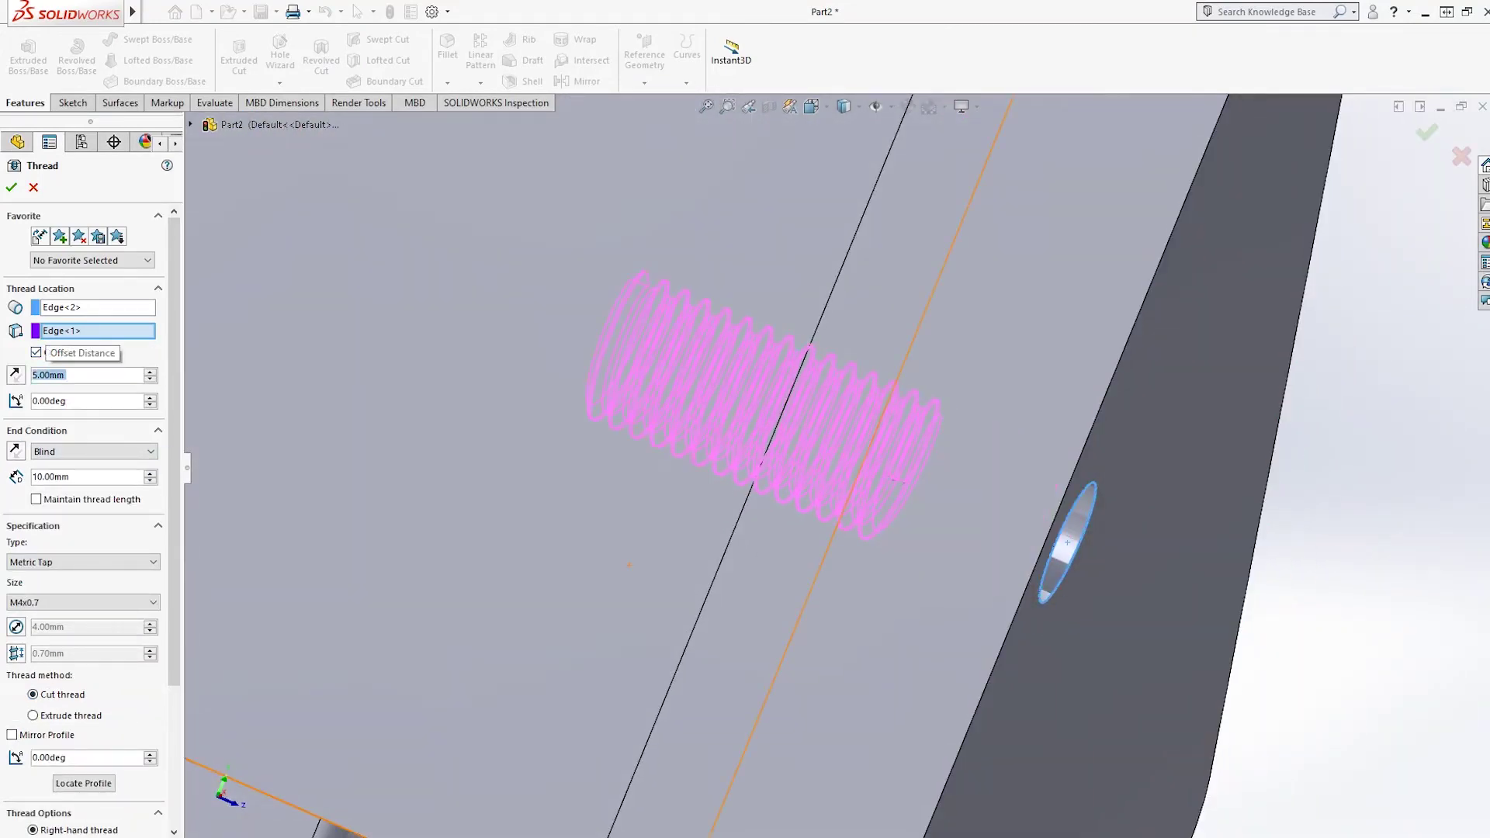
pyautogui.click(12, 376)
pyautogui.click(15, 377)
pyautogui.click(15, 377)
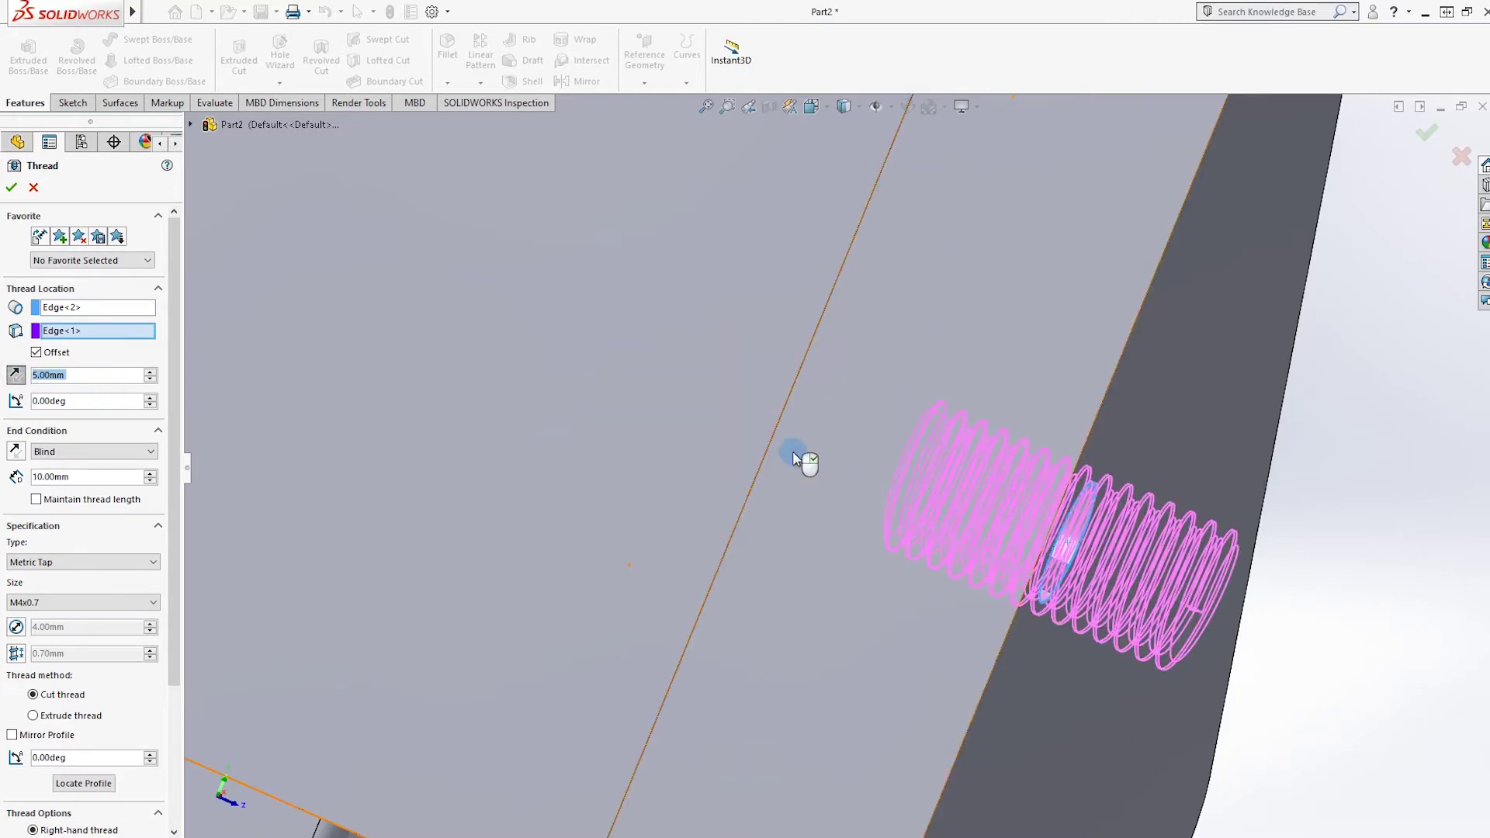
# Set the thread's blind depth to 15 mm and try to create it
pyautogui.moveTo(797, 458); pyautogui.dragTo(846, 454, button='middle')
pyautogui.press('Return')
pyautogui.moveTo(1129, 516); pyautogui.dragTo(1195, 640, button='middle')
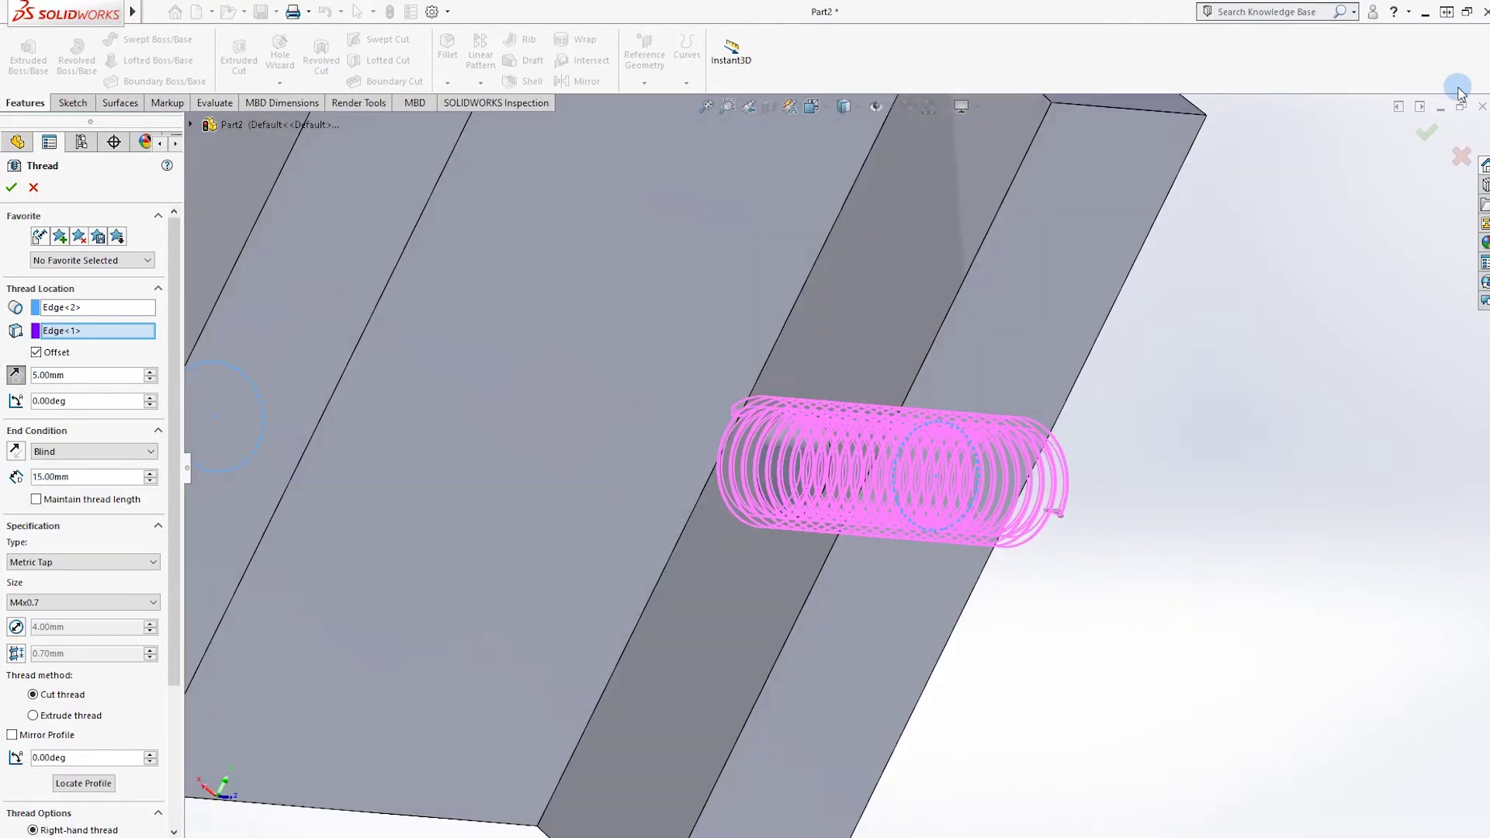
pyautogui.click(1425, 140)
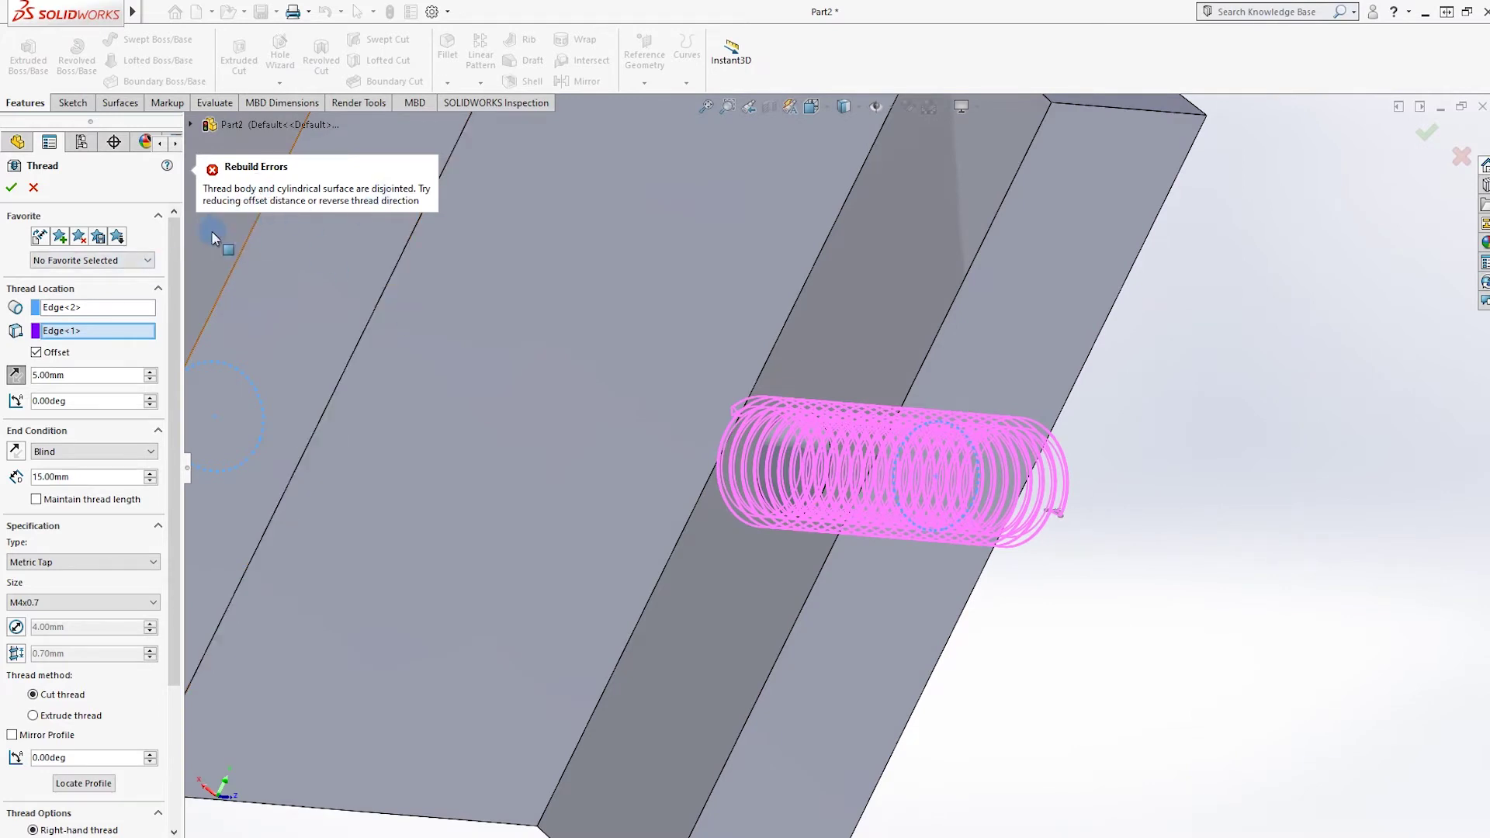
# Reselect M4x0.7 as the thread size
pyautogui.scroll(-1, 47, 604)
pyautogui.click(50, 604)
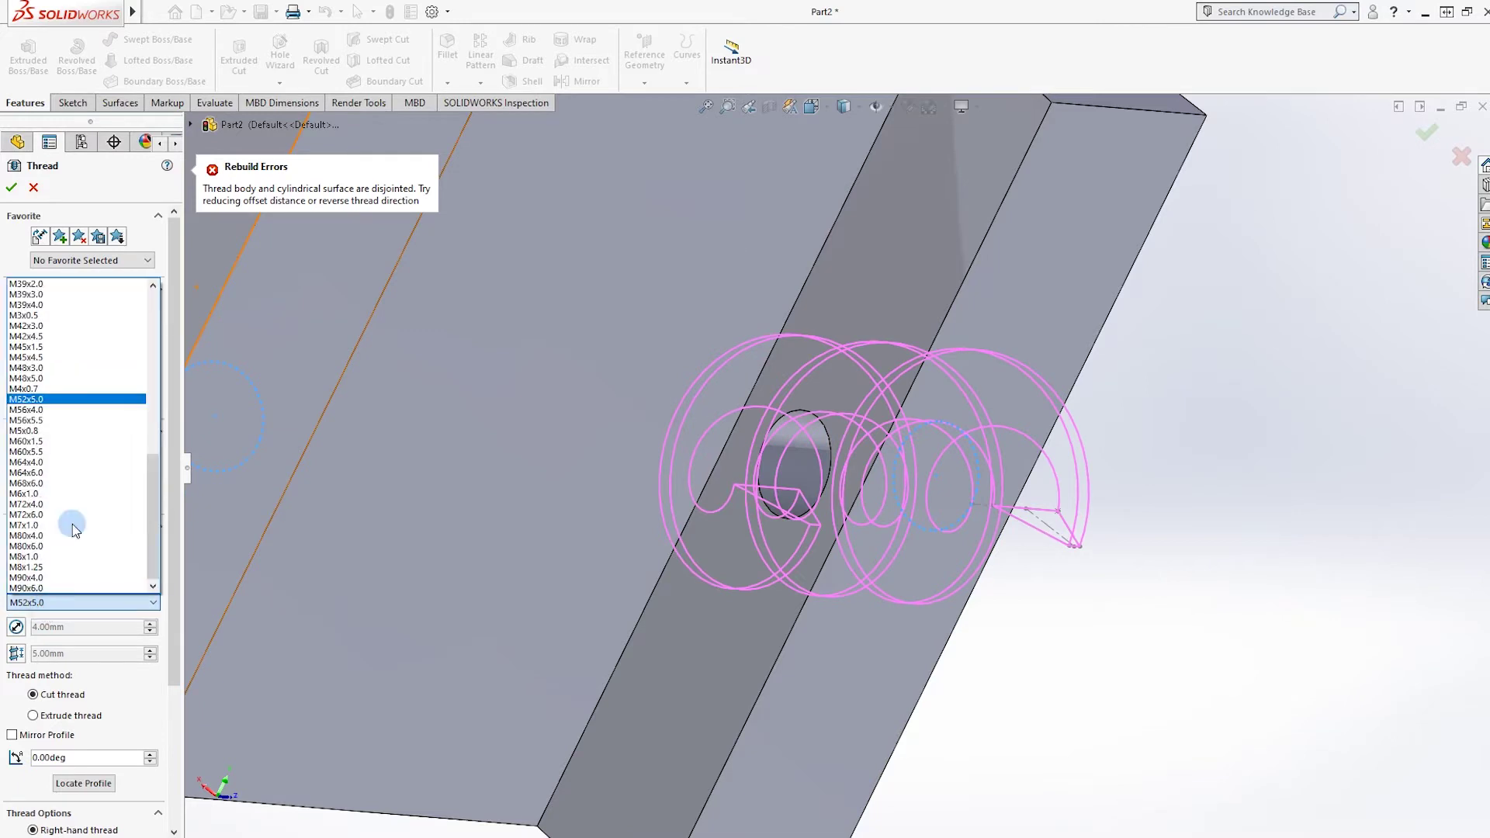
pyautogui.scroll(5, 39, 481)
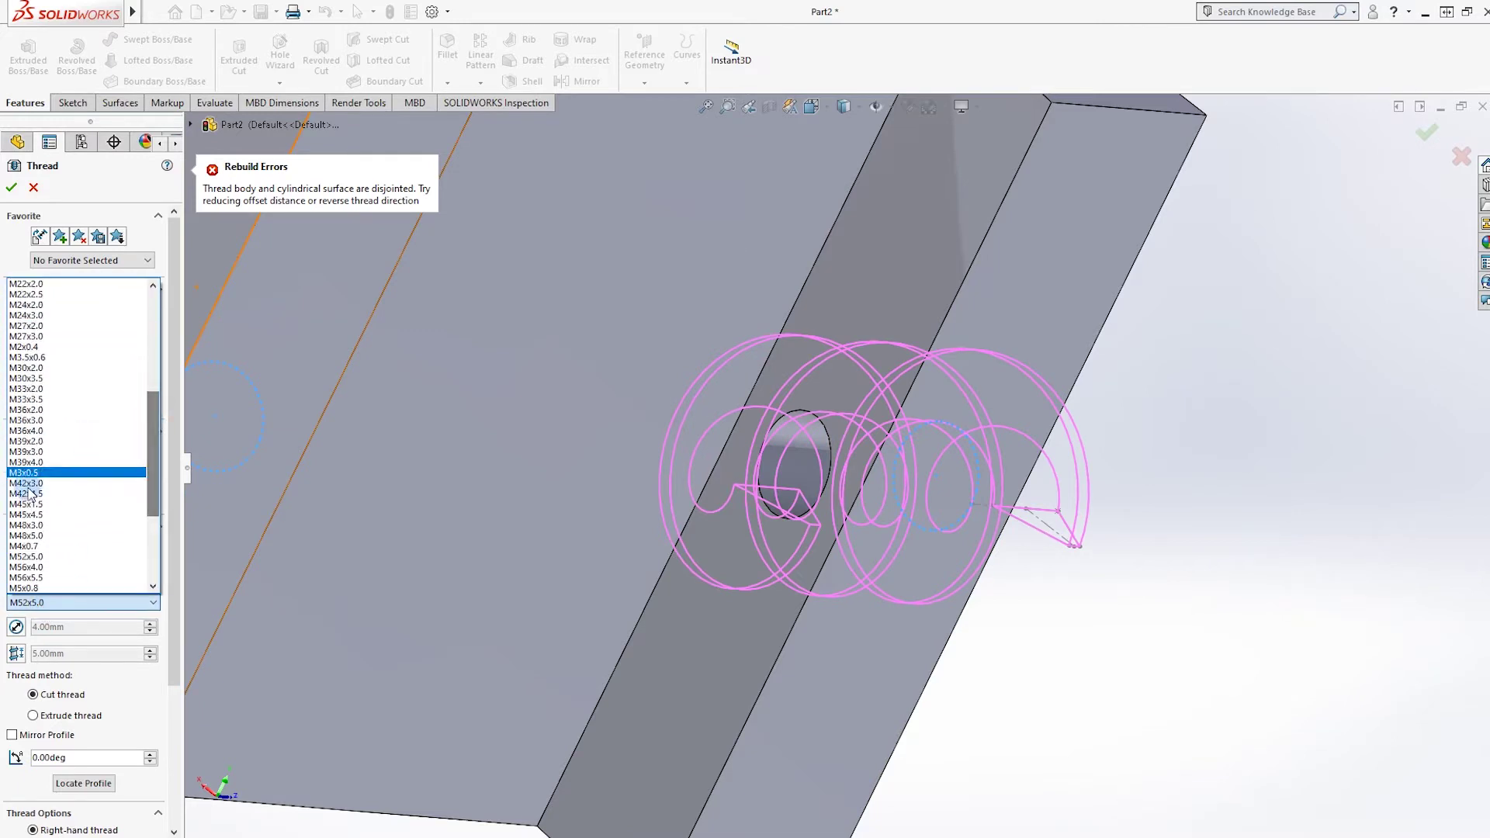
pyautogui.click(31, 546)
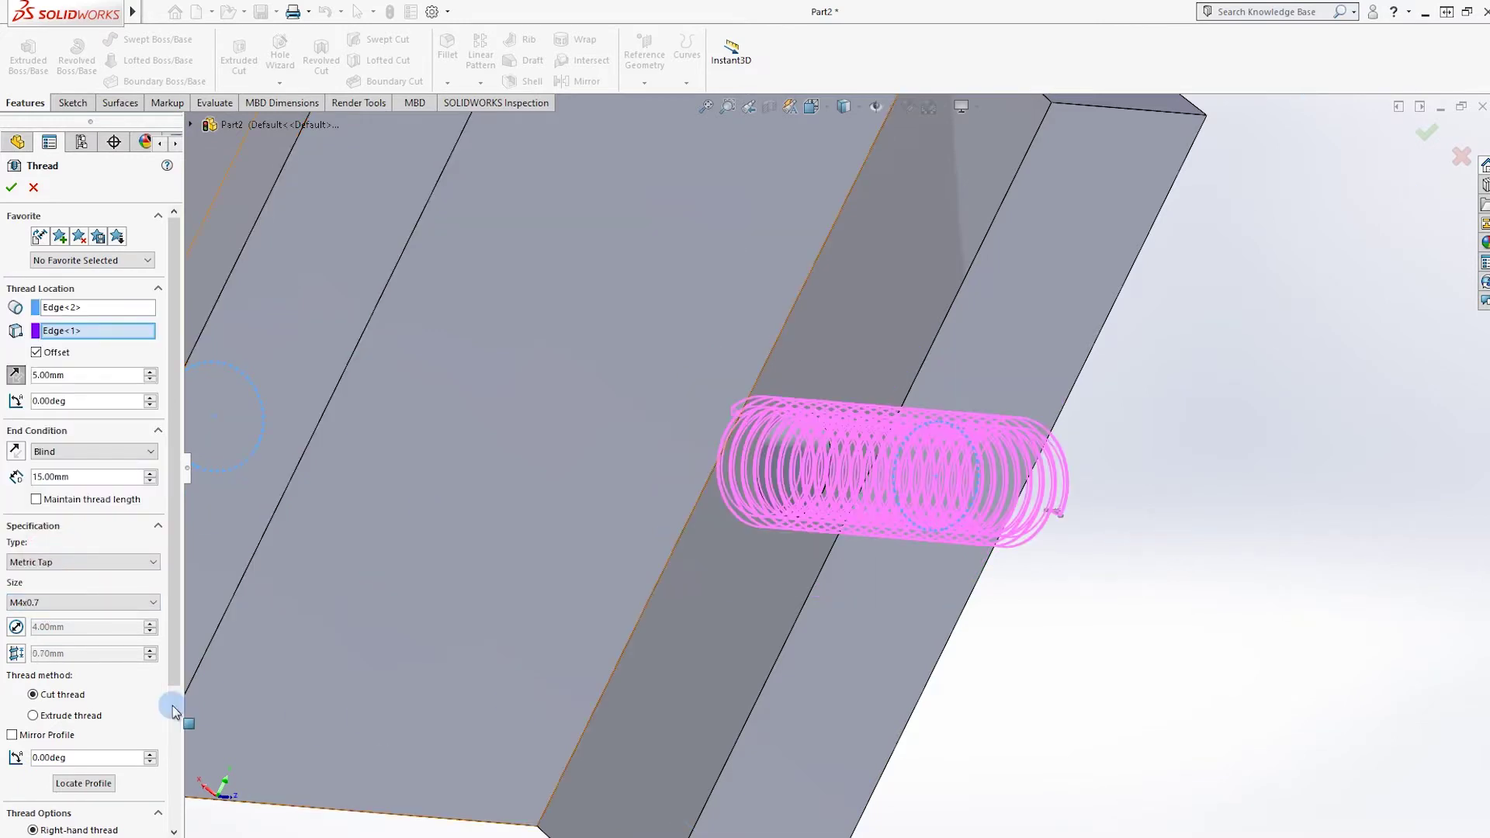
# Review the thread's end condition and location settings and try again to create the cut thread
pyautogui.scroll(-3, 77, 466)
pyautogui.scroll(3, 78, 465)
pyautogui.click(43, 448)
pyautogui.click(62, 476)
pyautogui.moveTo(1118, 579); pyautogui.dragTo(1002, 571, button='middle')
pyautogui.click(93, 451)
pyautogui.click(62, 464)
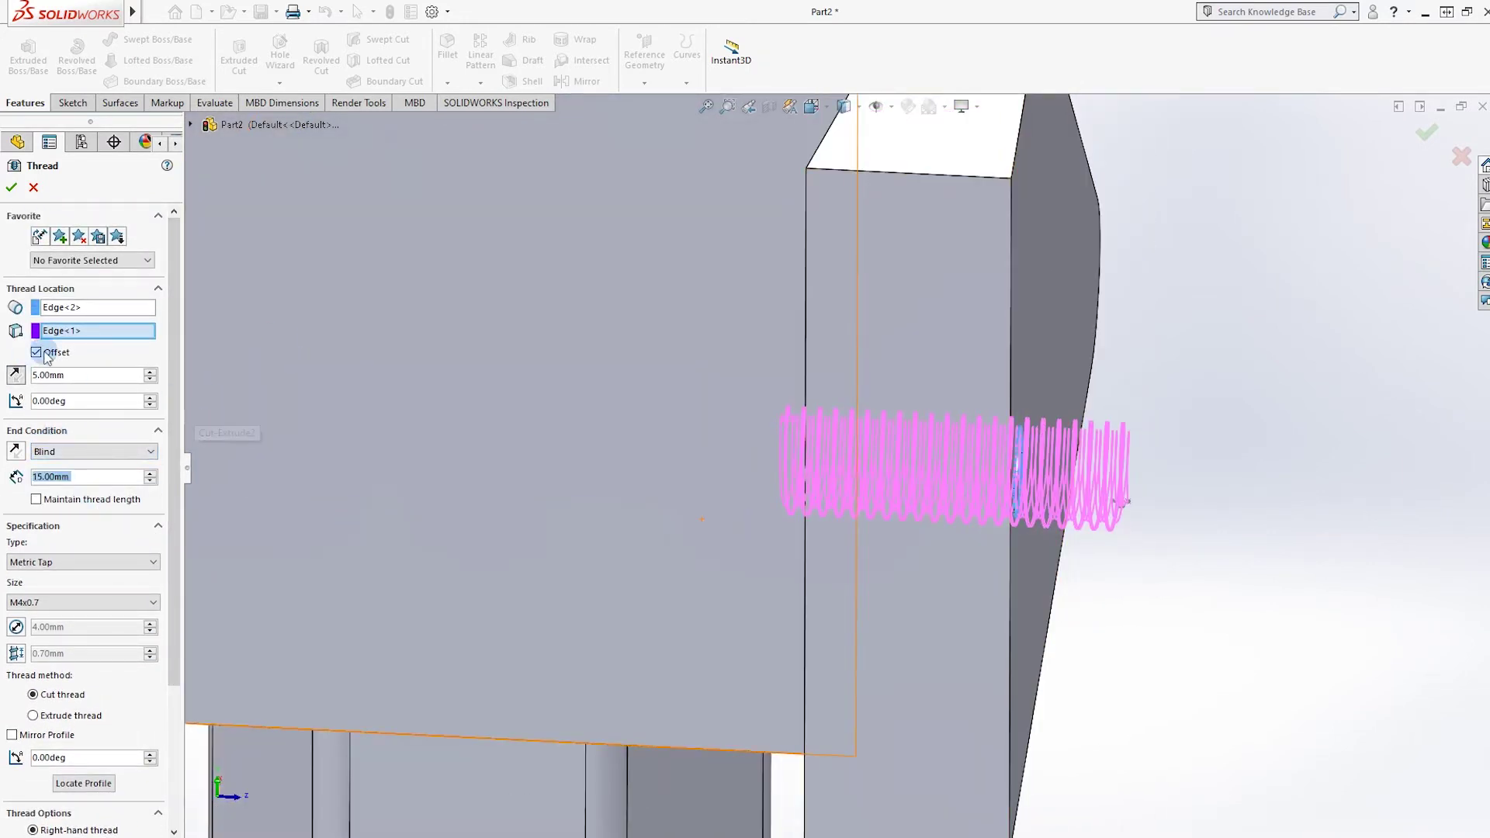
pyautogui.click(72, 307)
pyautogui.click(11, 188)
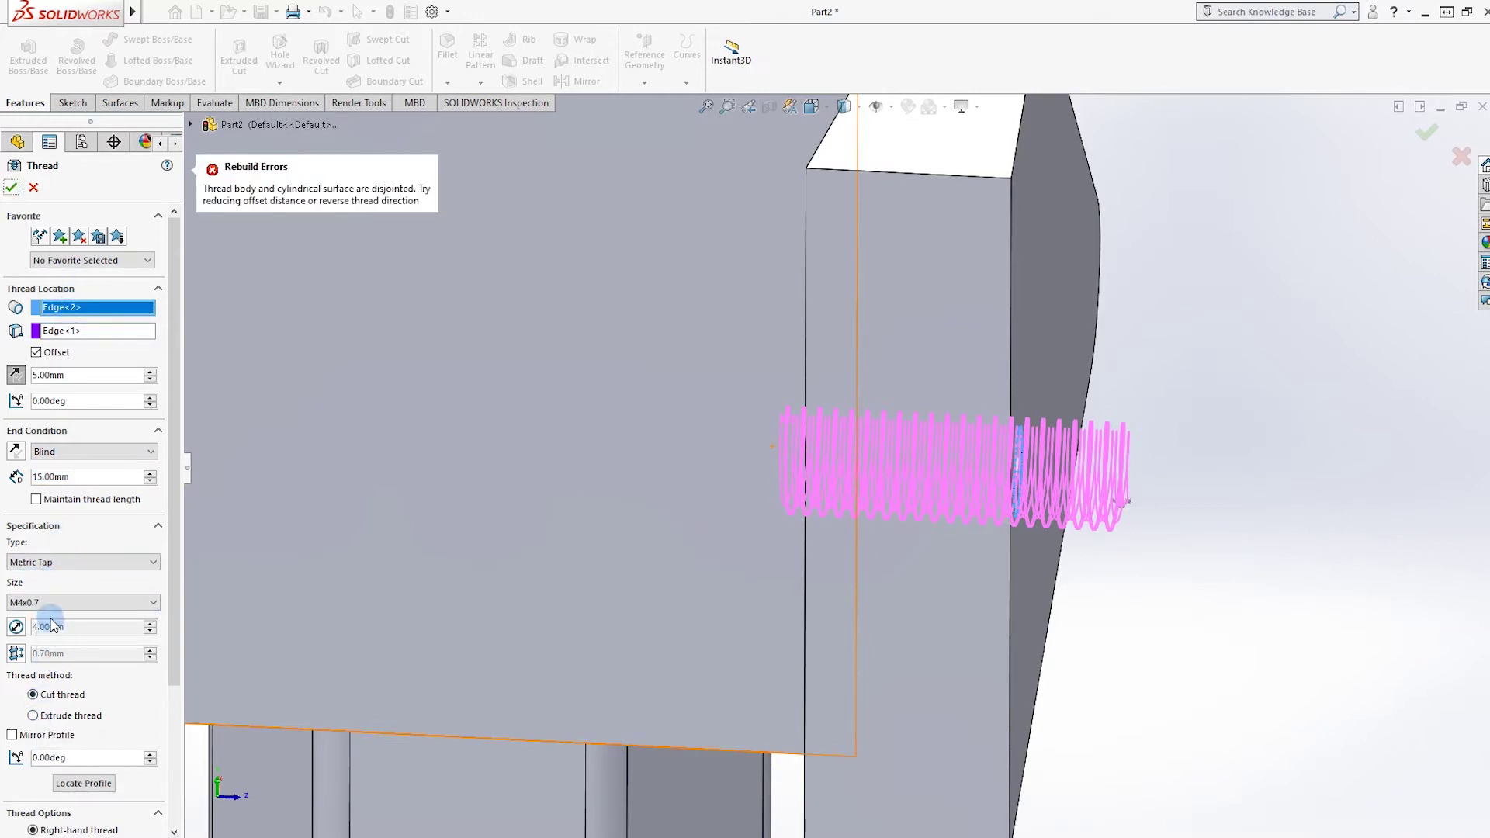
# Enable the diameter and pitch overrides, try the Extrude thread method, and cancel the Thread command
pyautogui.click(17, 627)
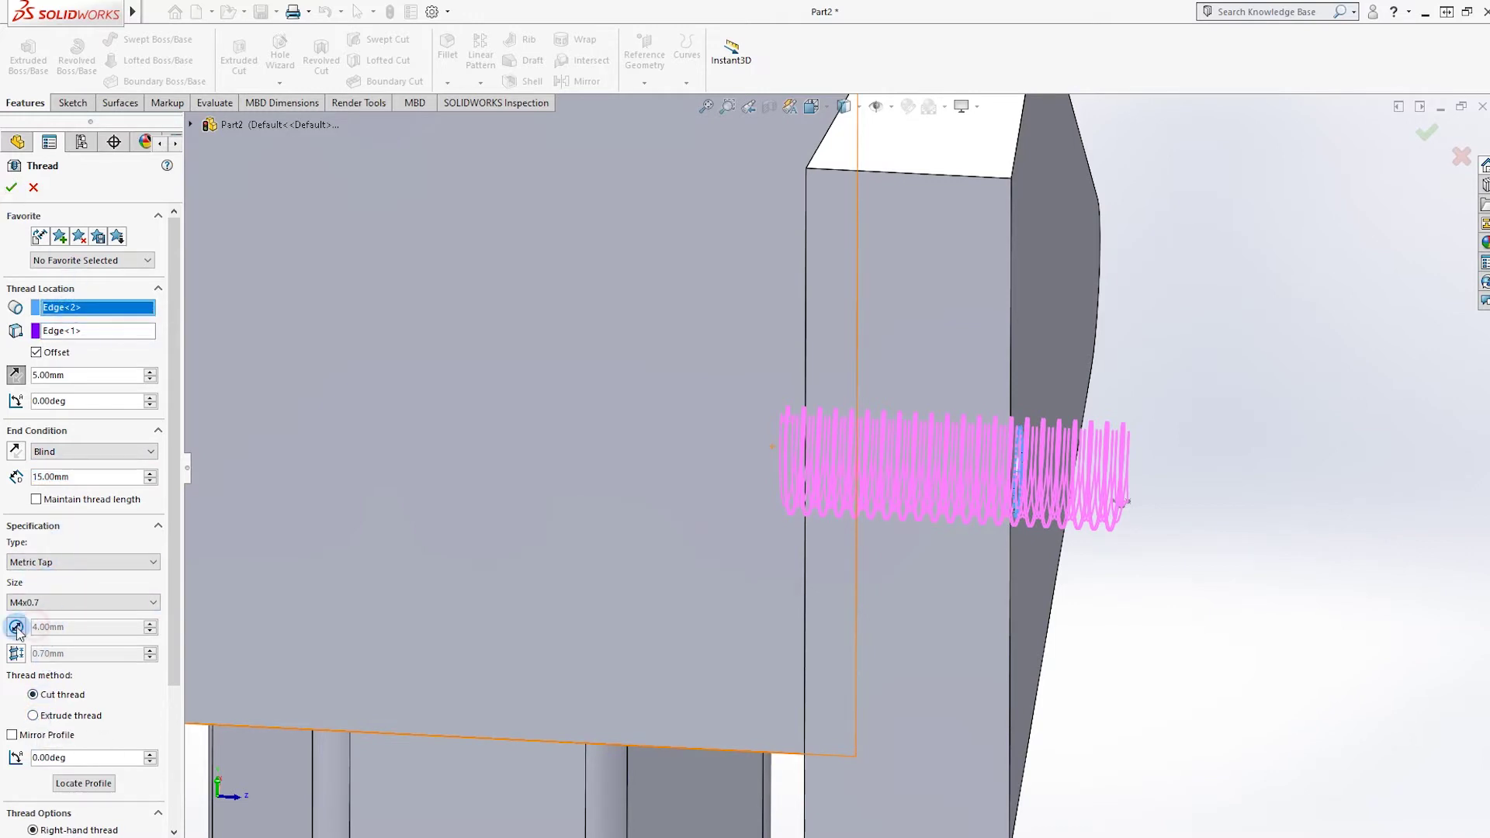
pyautogui.click(34, 716)
pyautogui.click(1426, 133)
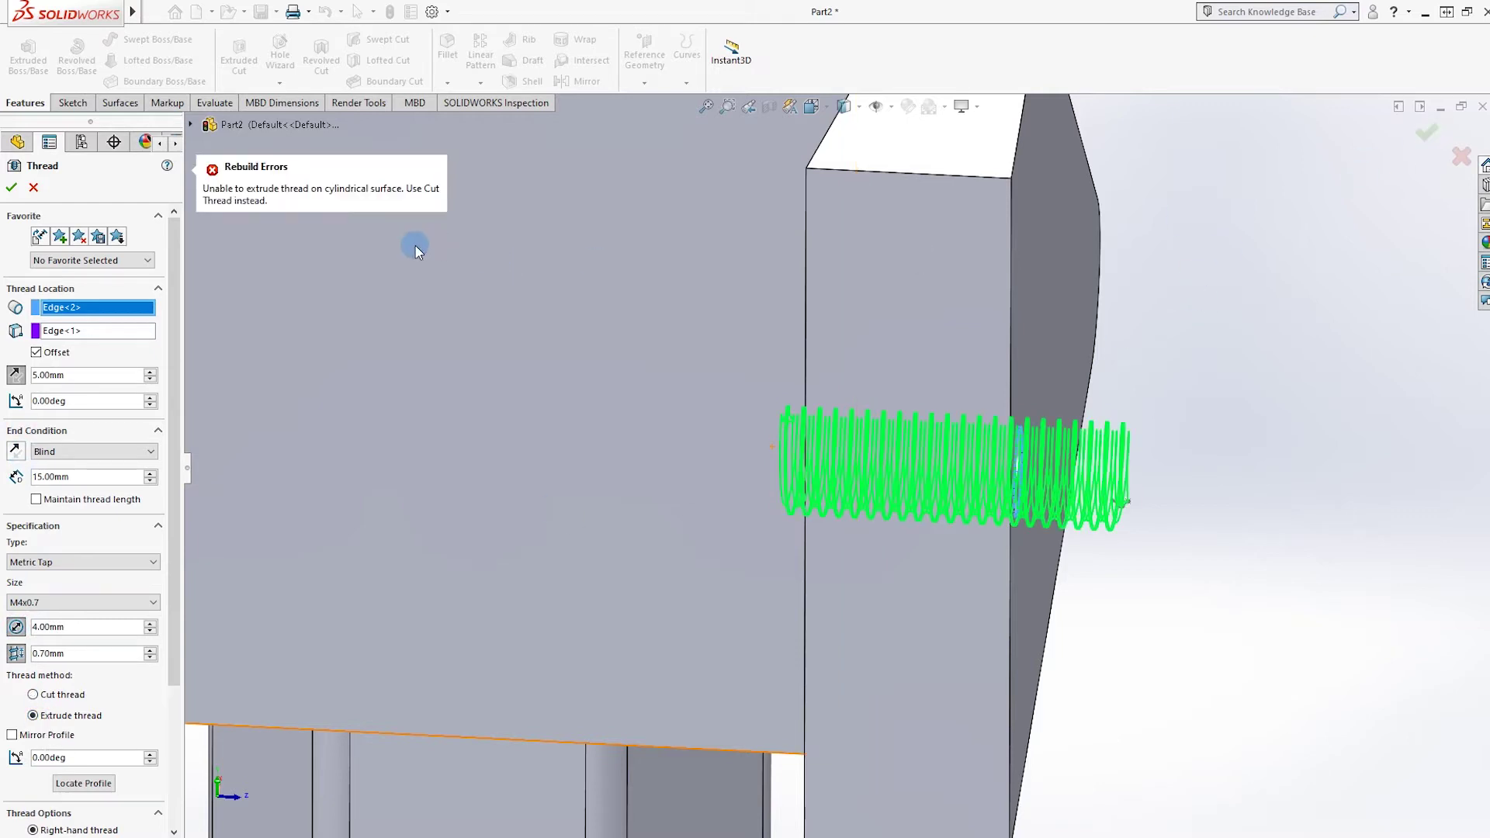
pyautogui.click(35, 189)
# Edit the side-face hole's sketch, set the circle's diameter to 3 mm, and exit the sketch
pyautogui.moveTo(892, 434); pyautogui.dragTo(738, 466, button='middle')
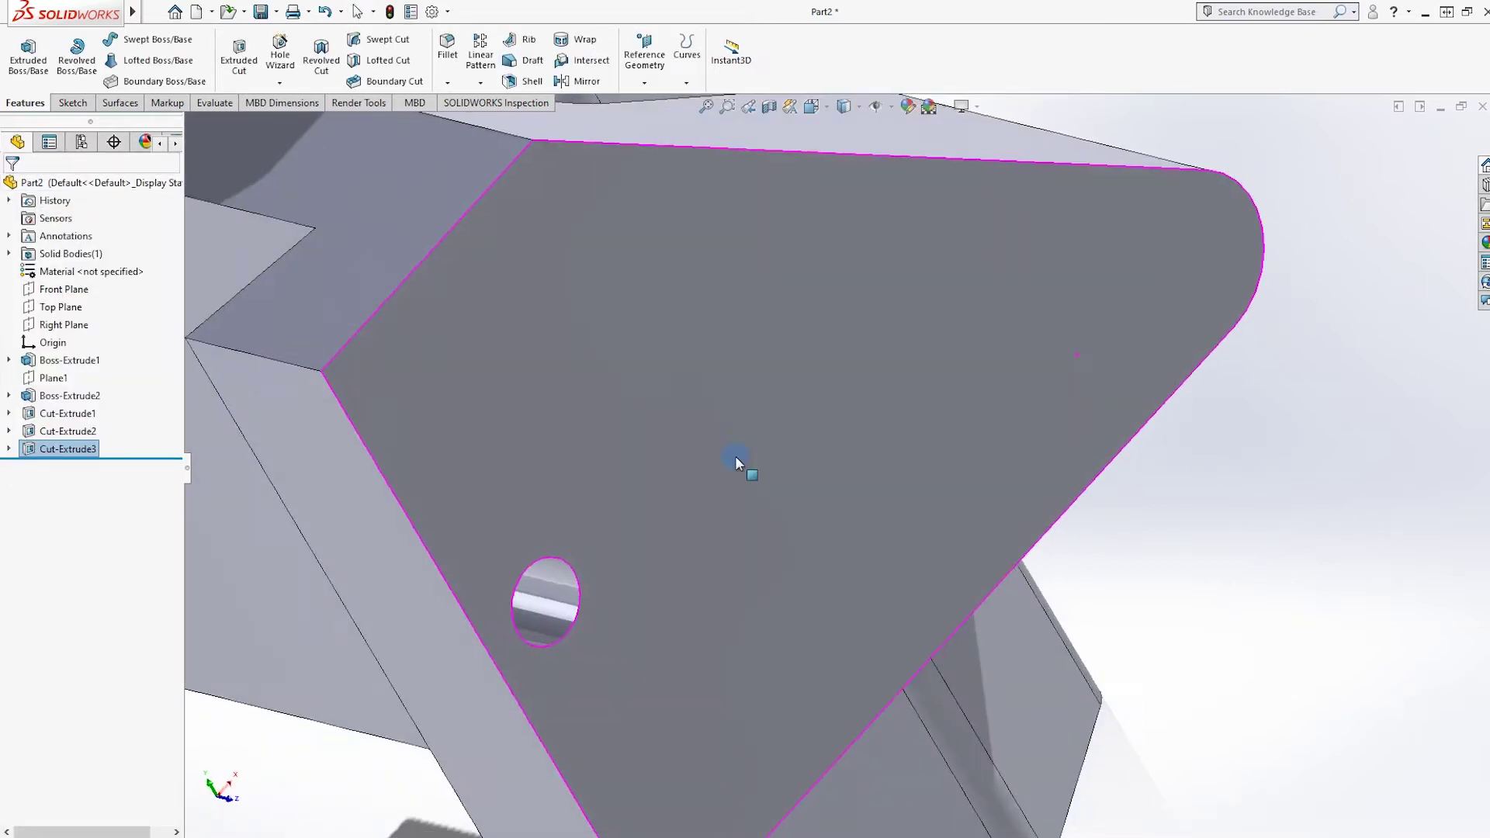
pyautogui.rightClick(82, 449)
pyautogui.click(8, 448)
pyautogui.rightClick(74, 466)
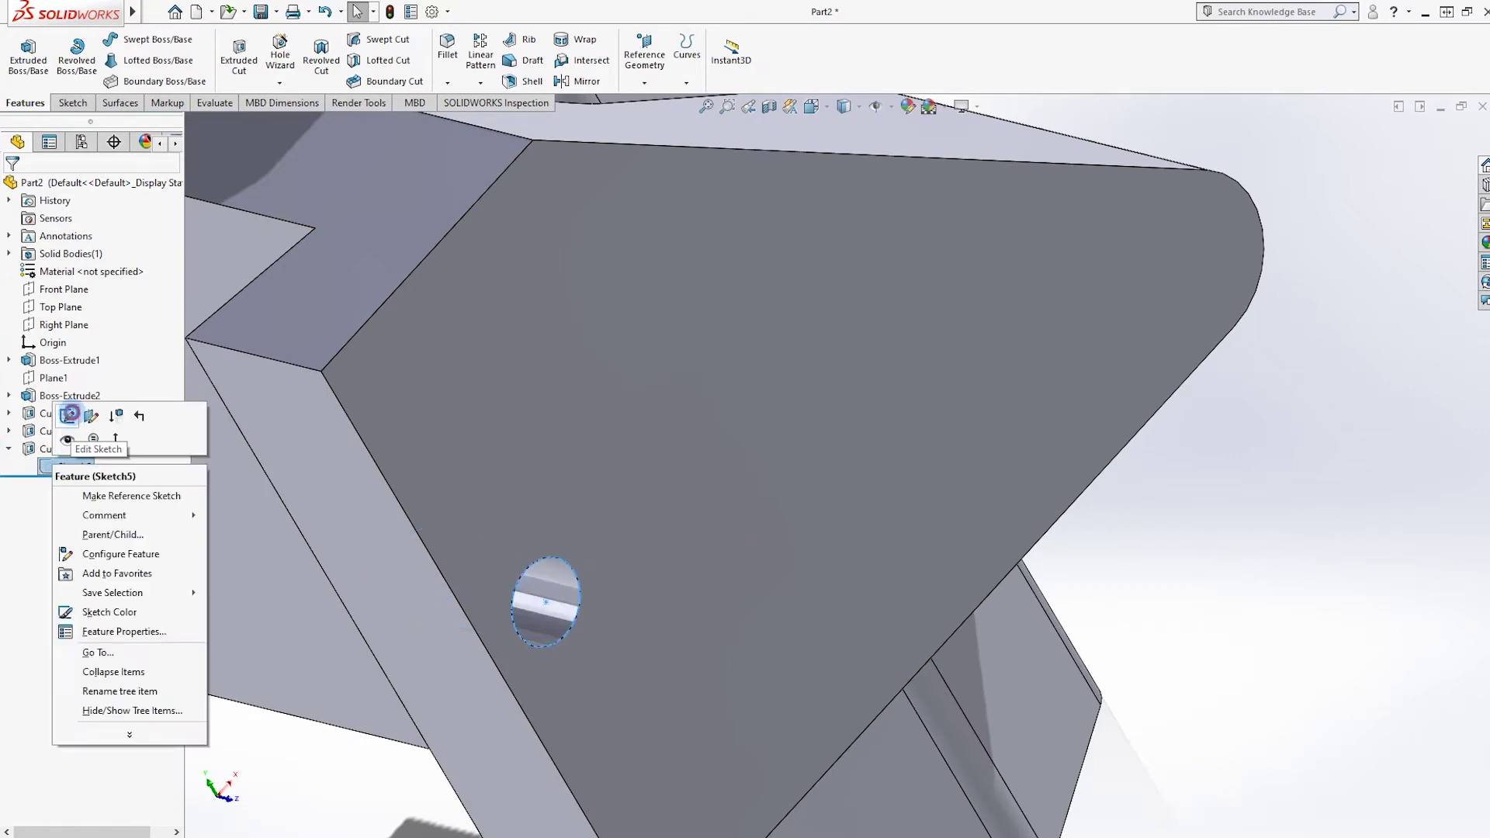
pyautogui.click(85, 415)
pyautogui.doubleClick(365, 684)
pyautogui.write('3')
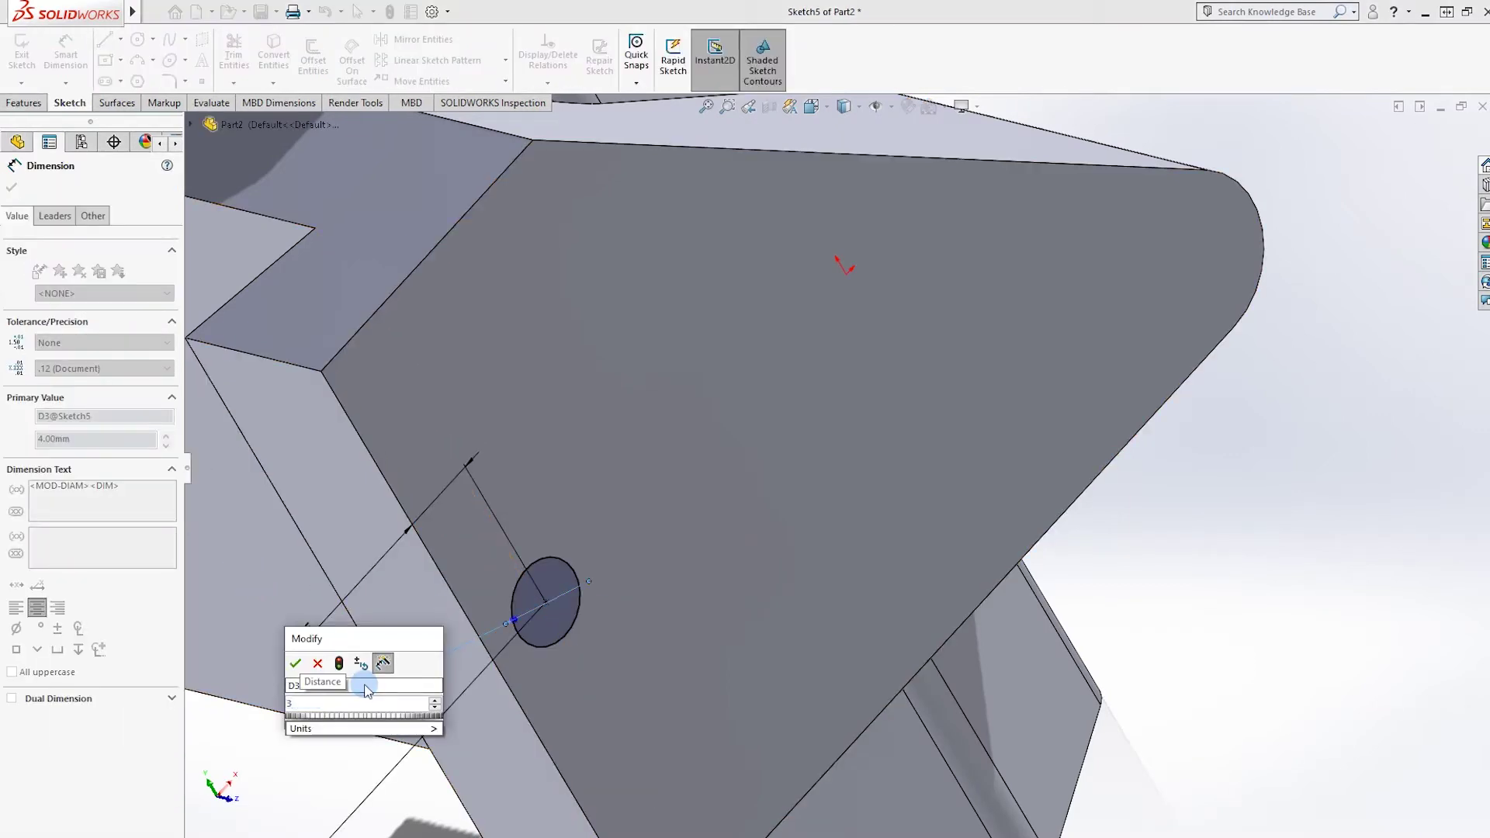
pyautogui.press('Return')
pyautogui.click(12, 187)
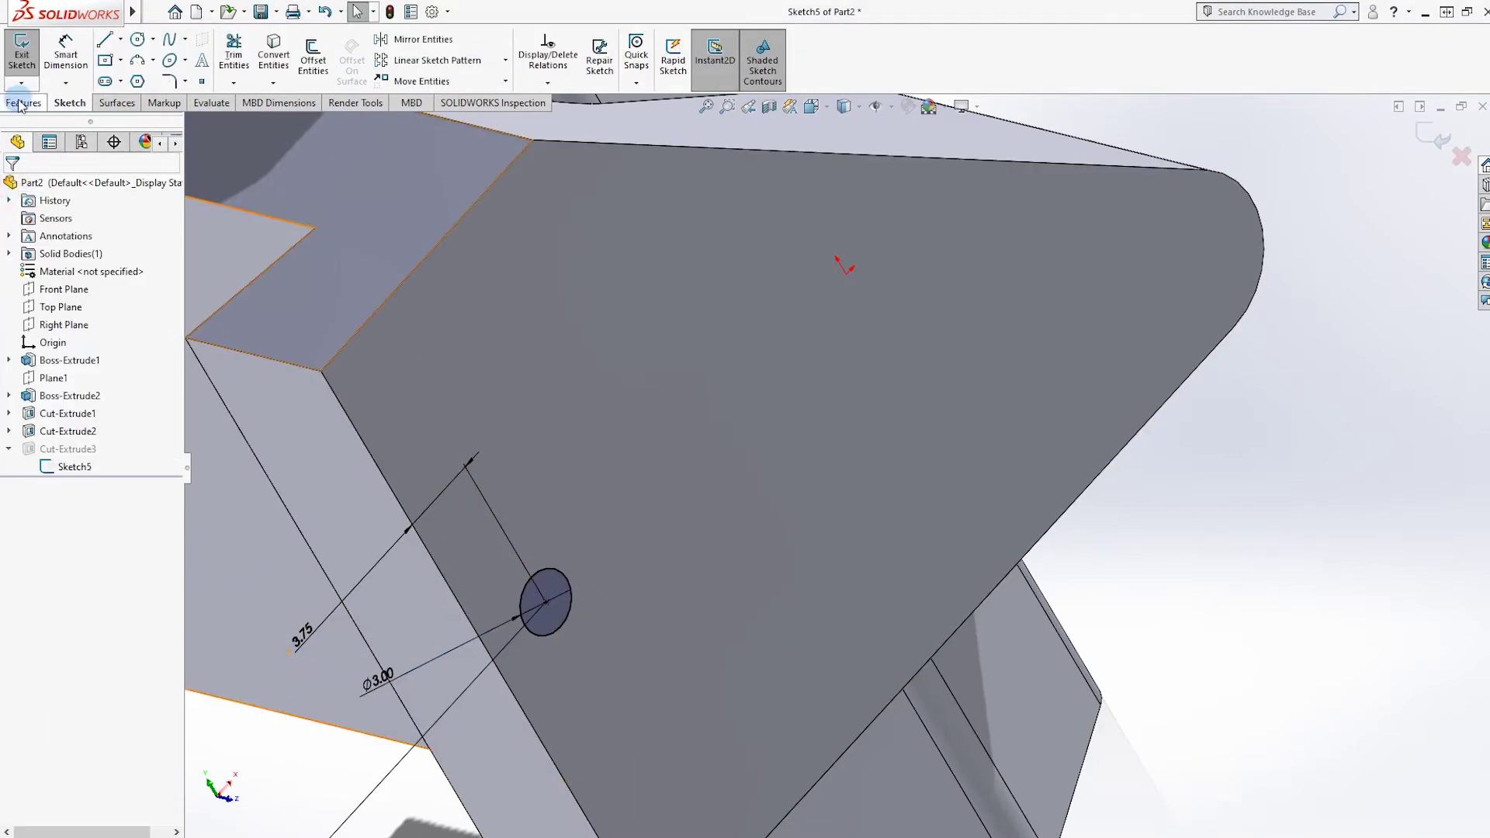
pyautogui.click(31, 67)
# Start a Thread on the hole's outer edge with the side face as its start location
pyautogui.click(281, 82)
pyautogui.click(292, 142)
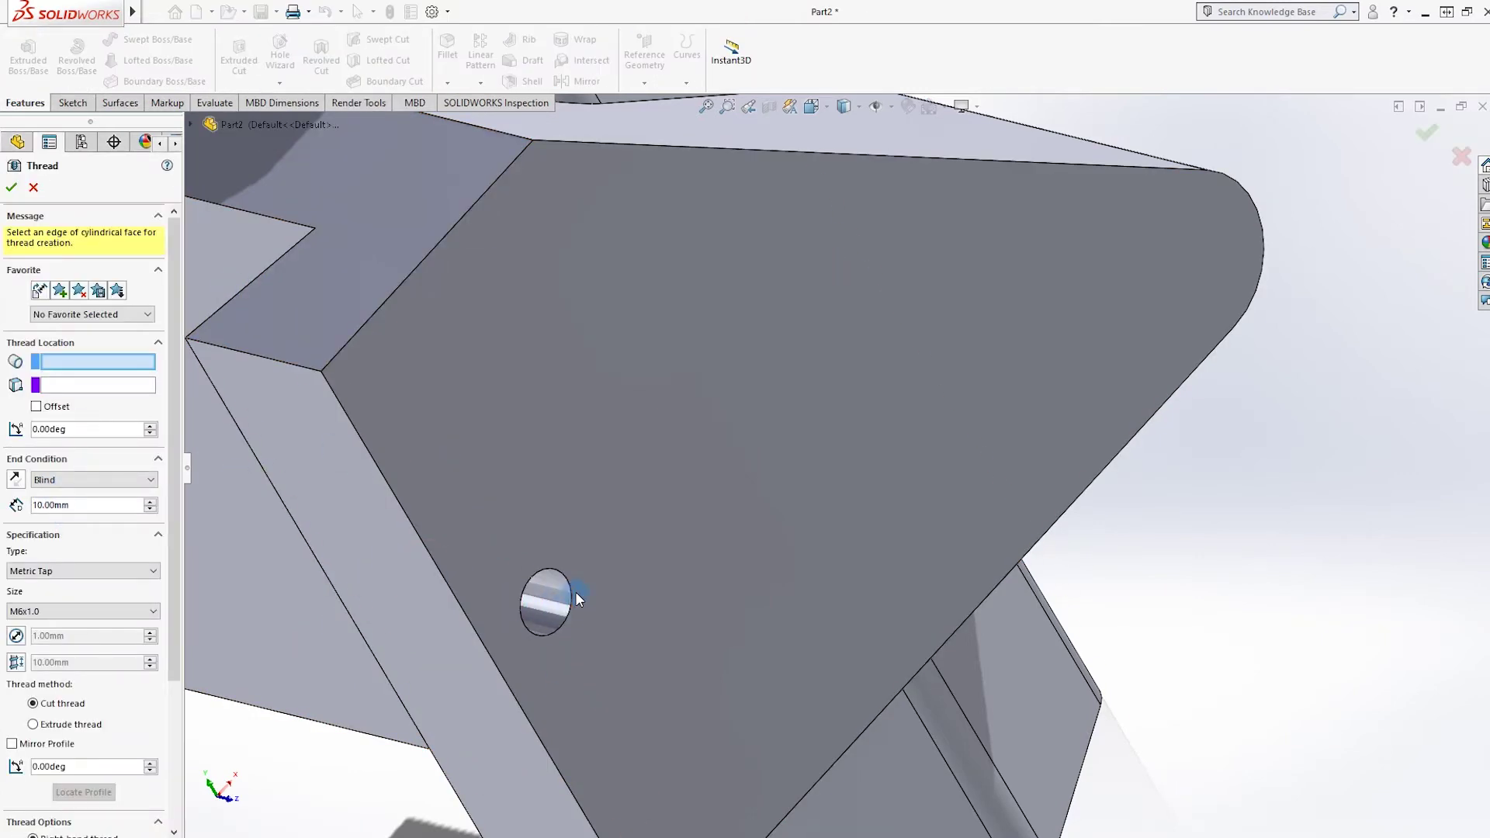
pyautogui.click(548, 635)
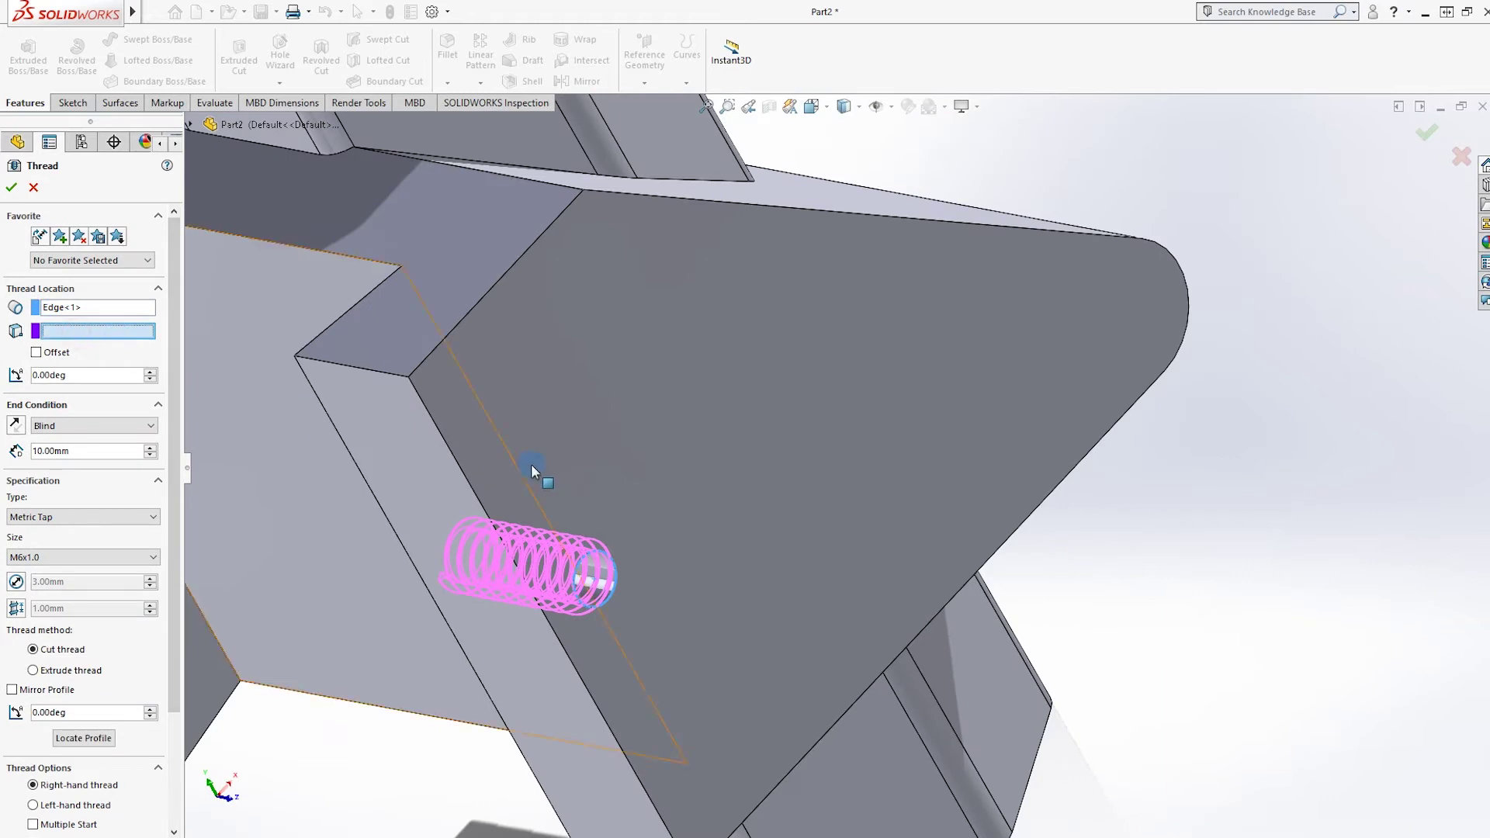
pyautogui.click(655, 522)
# Offset the thread start 5 mm in the reversed direction and set its blind depth to 15 mm
pyautogui.click(39, 353)
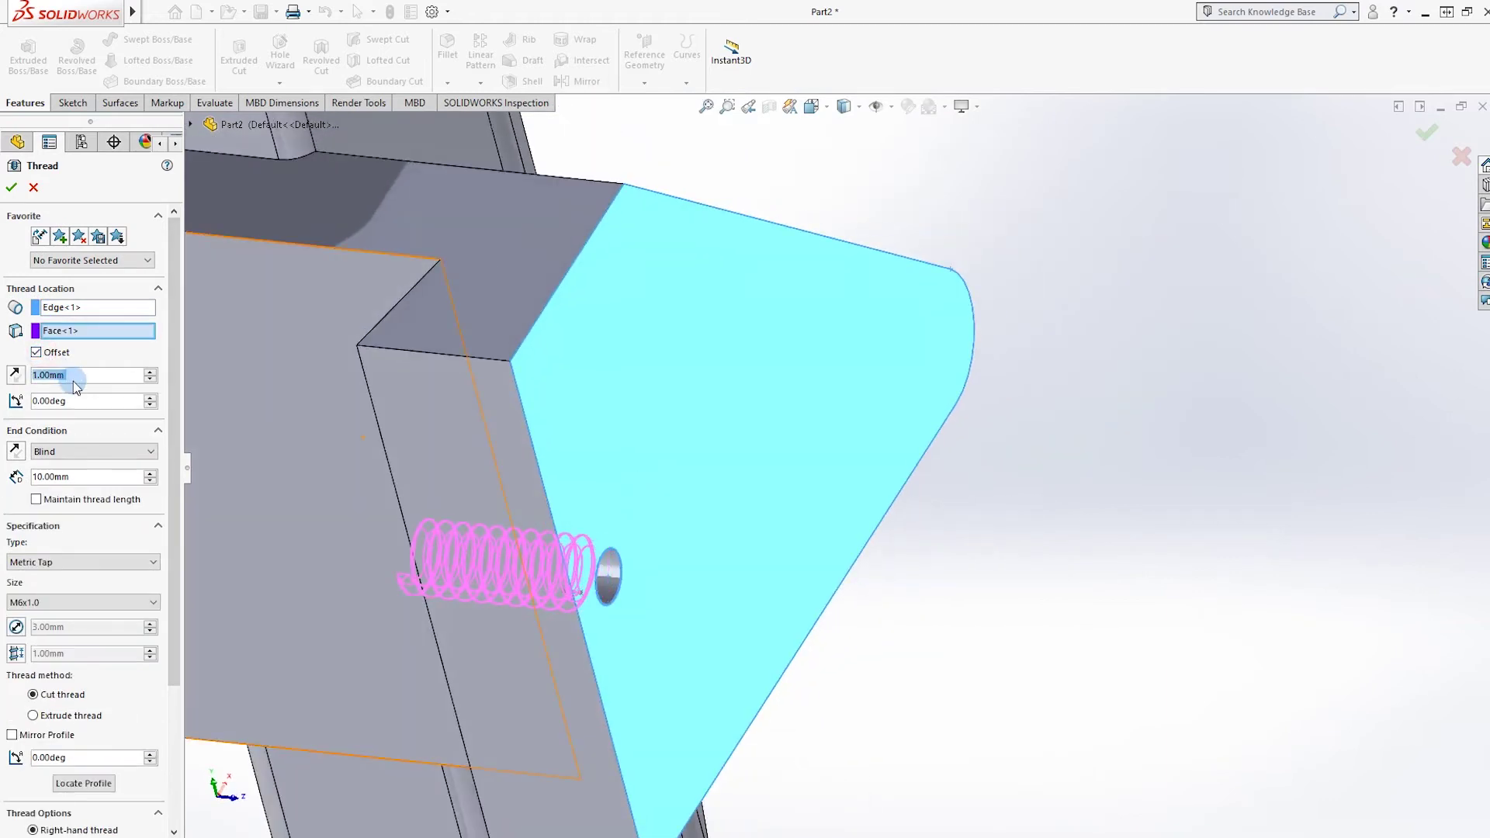
pyautogui.click(16, 378)
pyautogui.write('15')
pyautogui.press('Return')
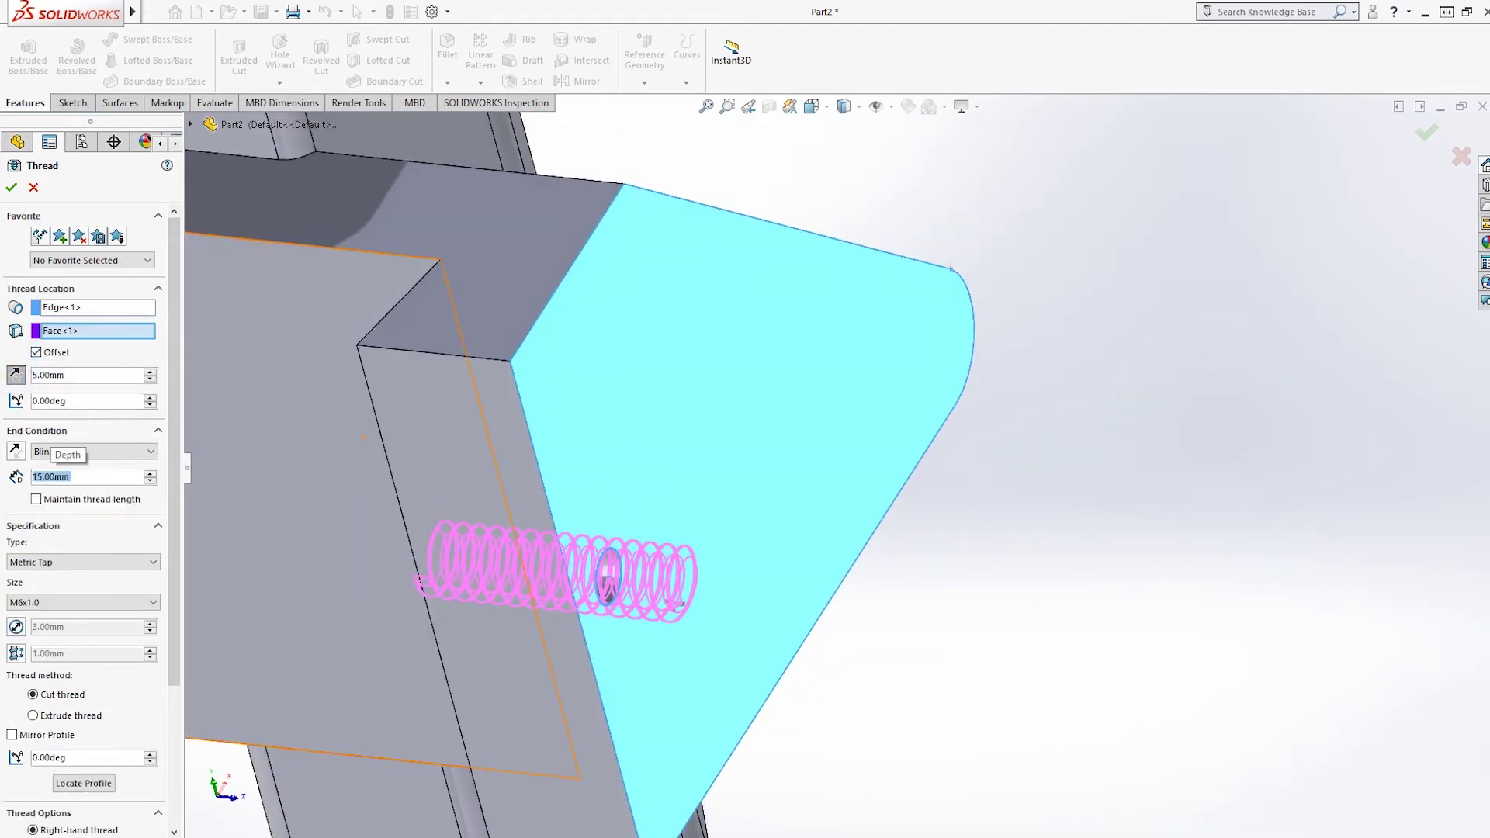
# Set the thread size to M4x0.7 and complete the thread in the side-face hole
pyautogui.click(57, 599)
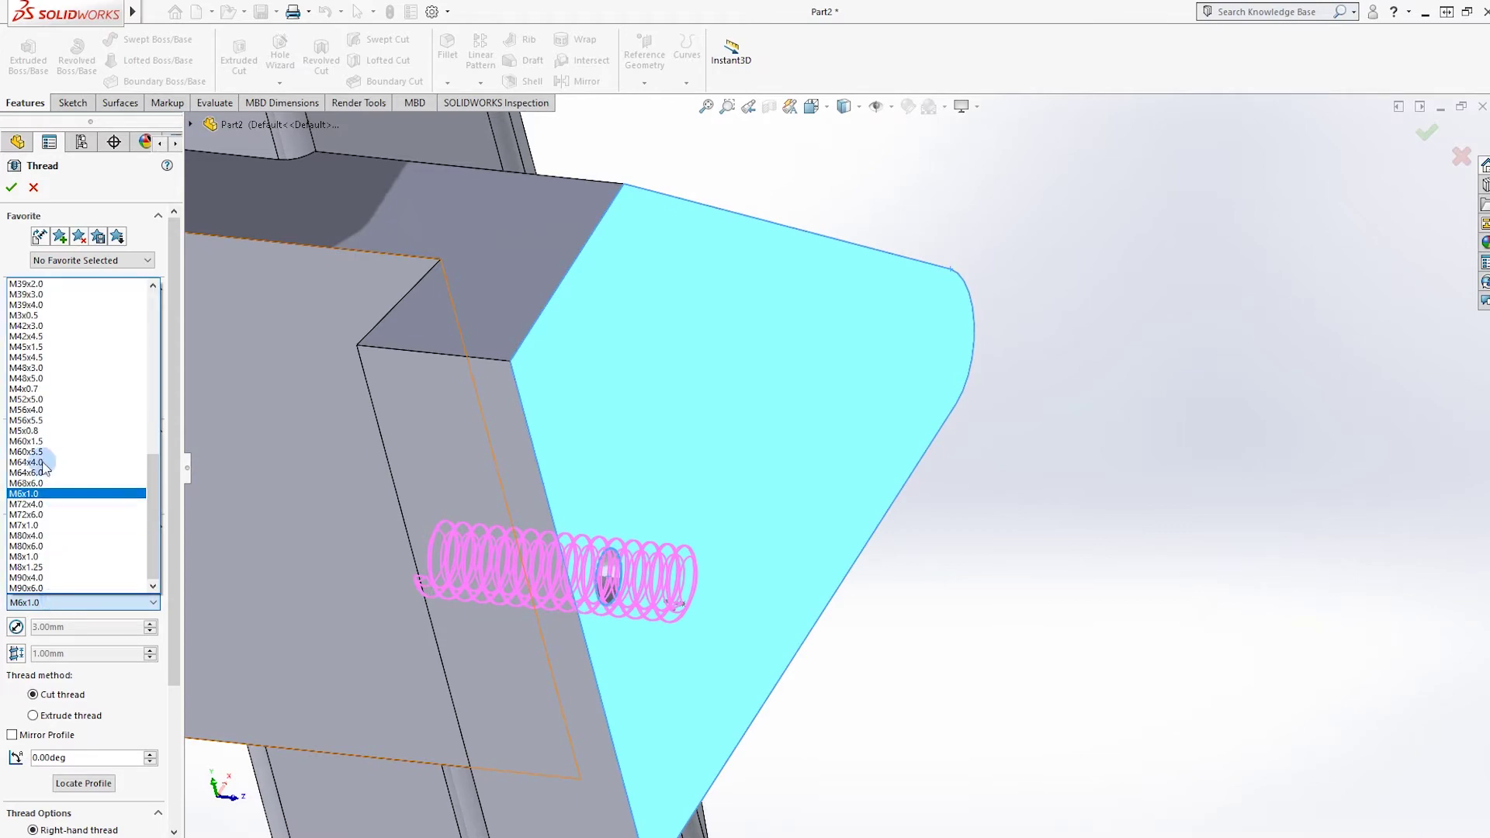
pyautogui.click(24, 392)
pyautogui.click(1426, 132)
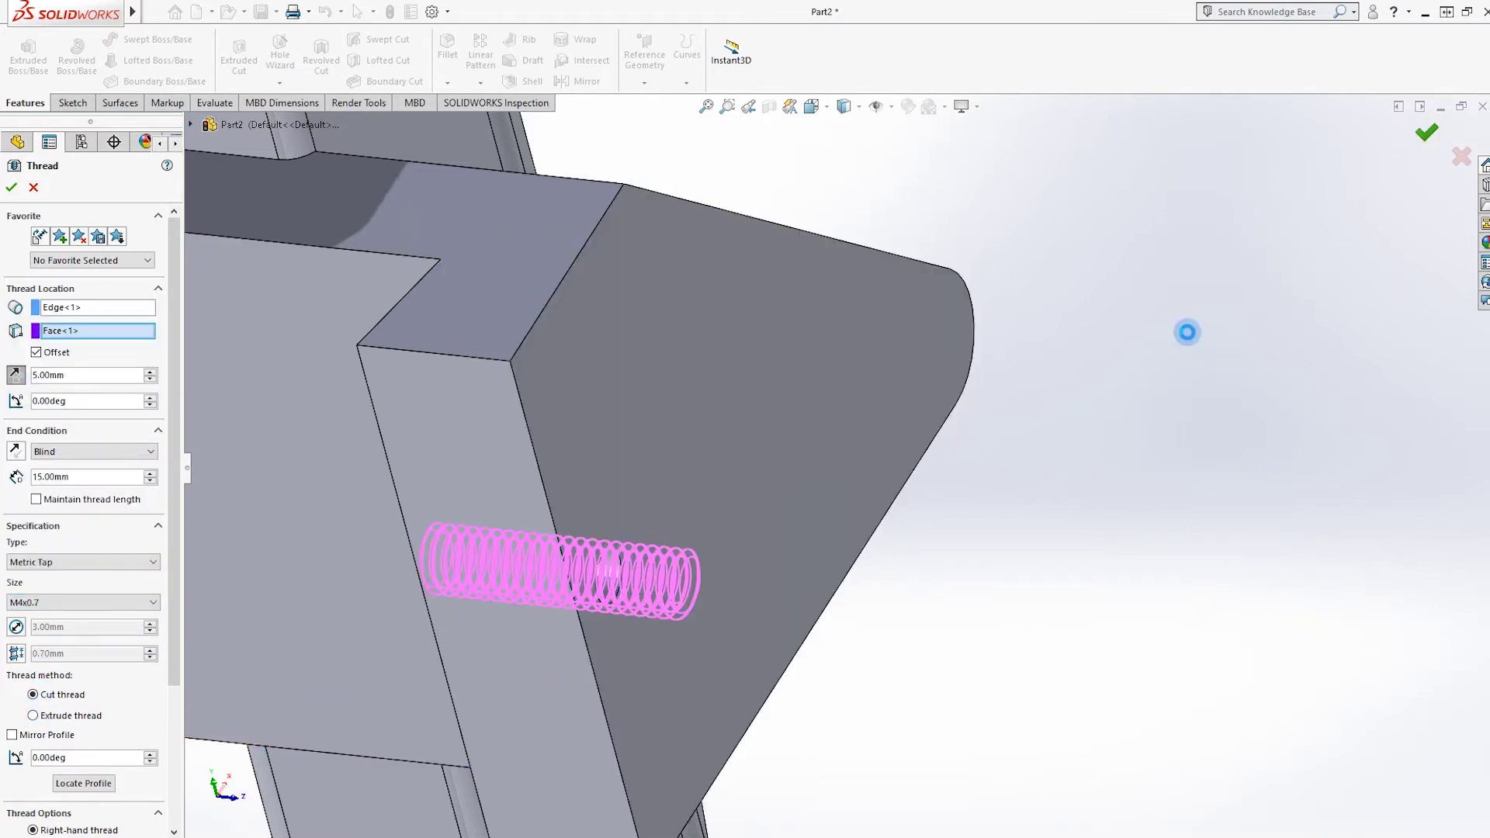
pyautogui.moveTo(814, 656); pyautogui.dragTo(458, 509, button='middle')
pyautogui.scroll(4, 457, 509)
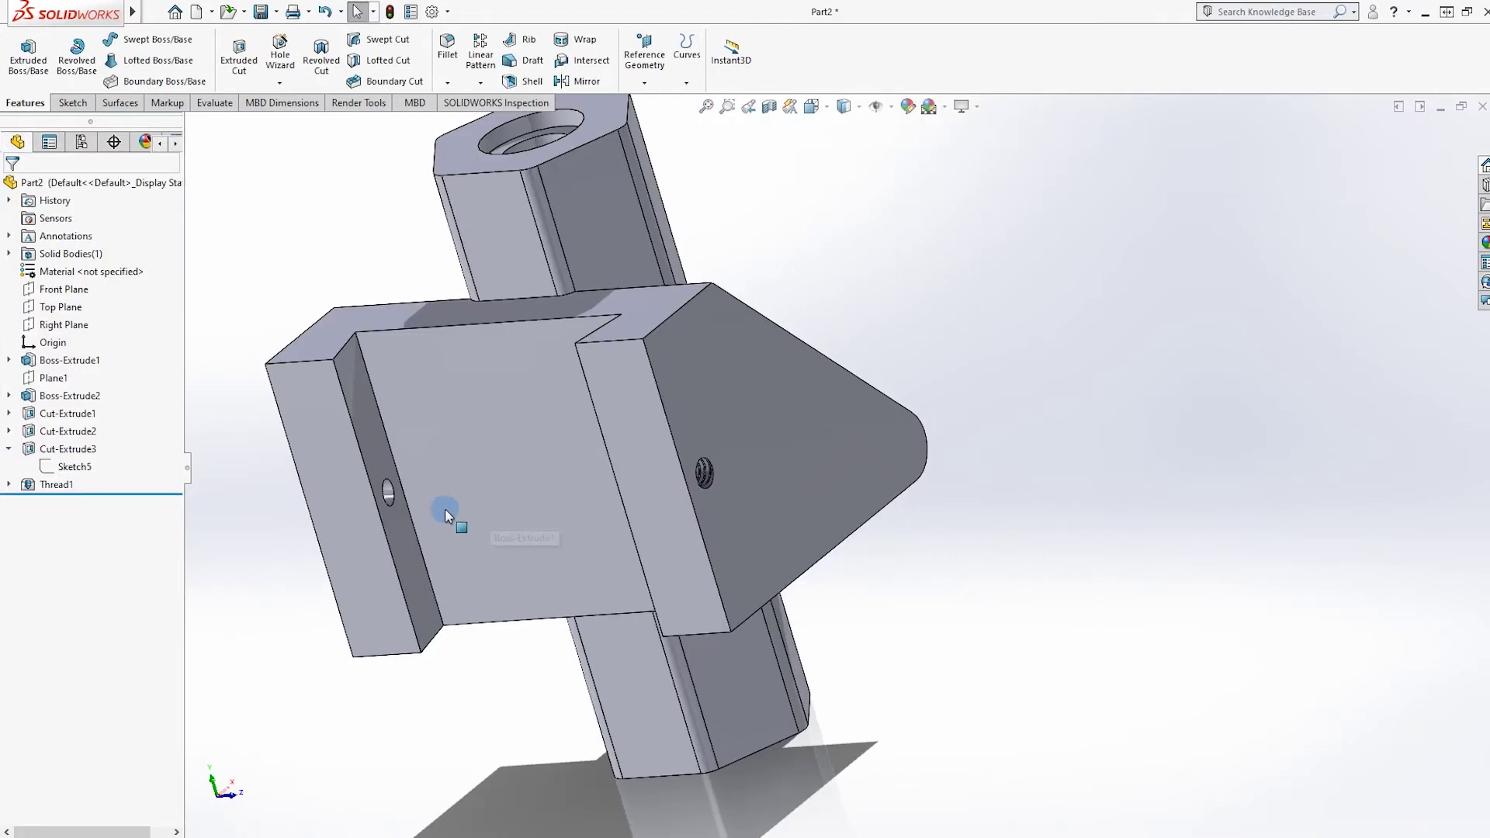
# Try to mirror the hole's thread about the Front Plane
pyautogui.click(576, 82)
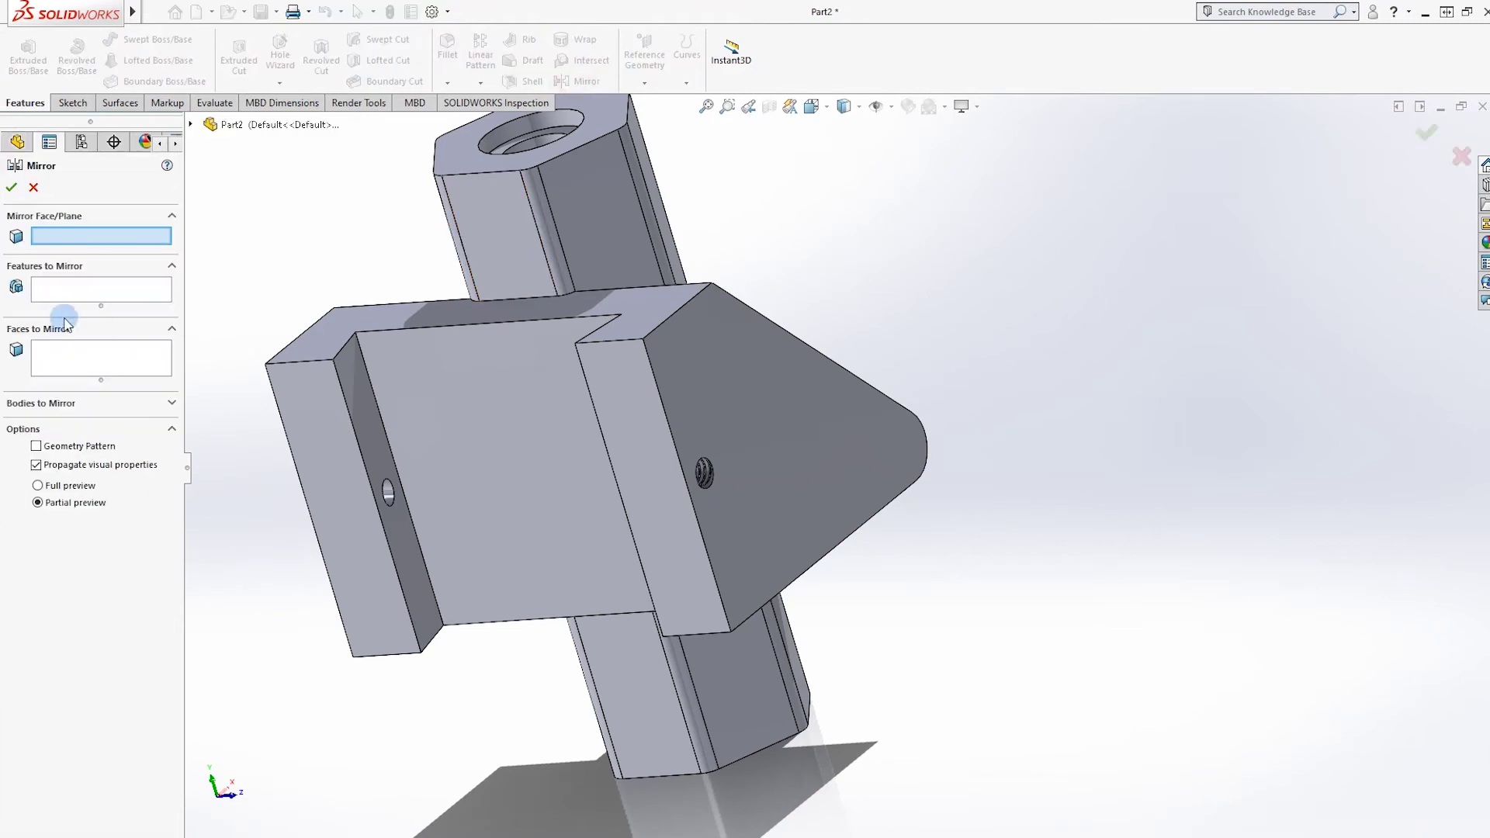
pyautogui.click(213, 140)
pyautogui.click(262, 231)
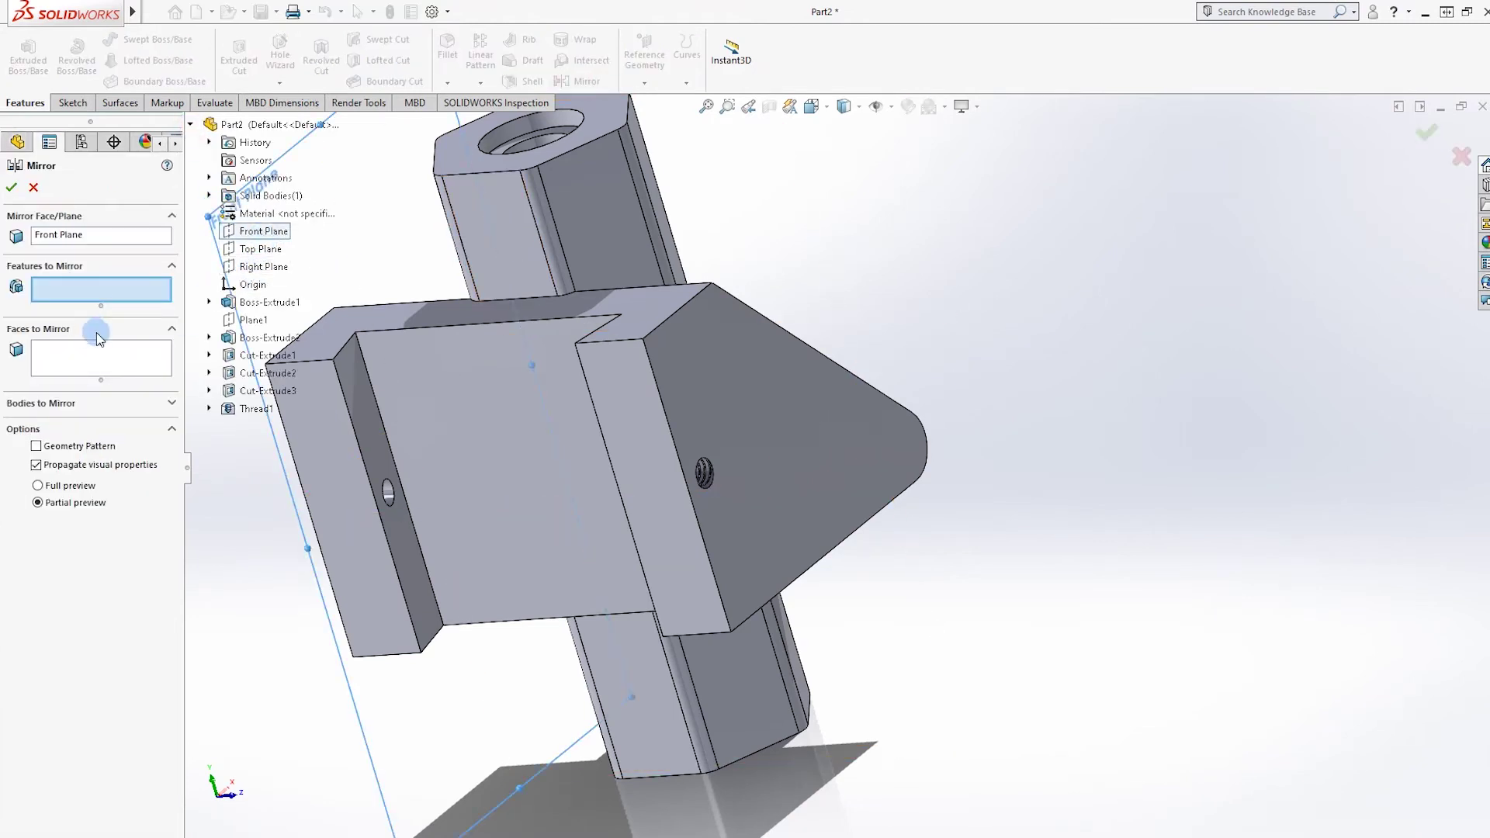
pyautogui.click(256, 408)
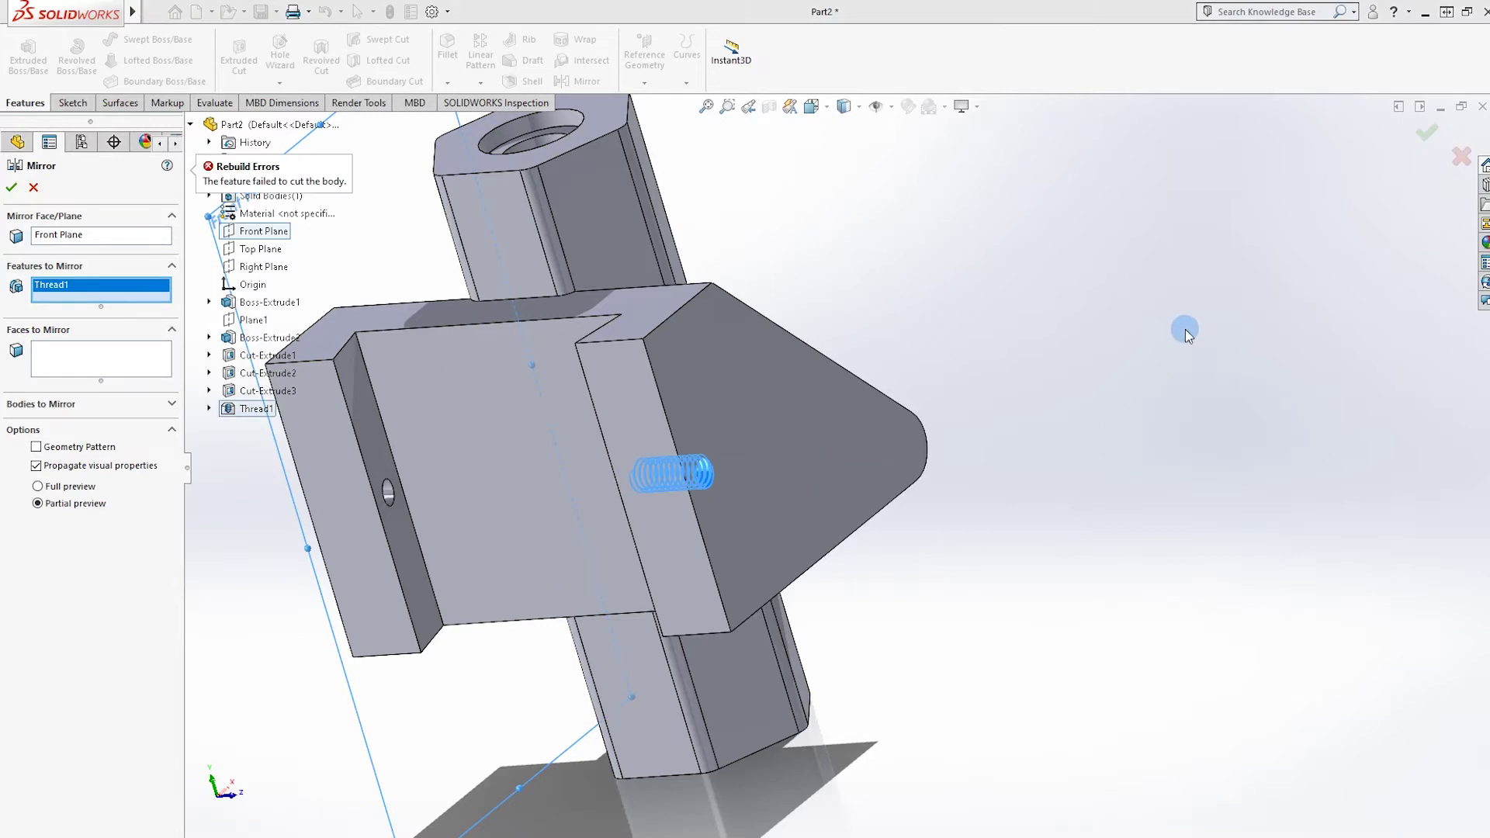
pyautogui.moveTo(921, 277); pyautogui.dragTo(160, 426, button='middle')
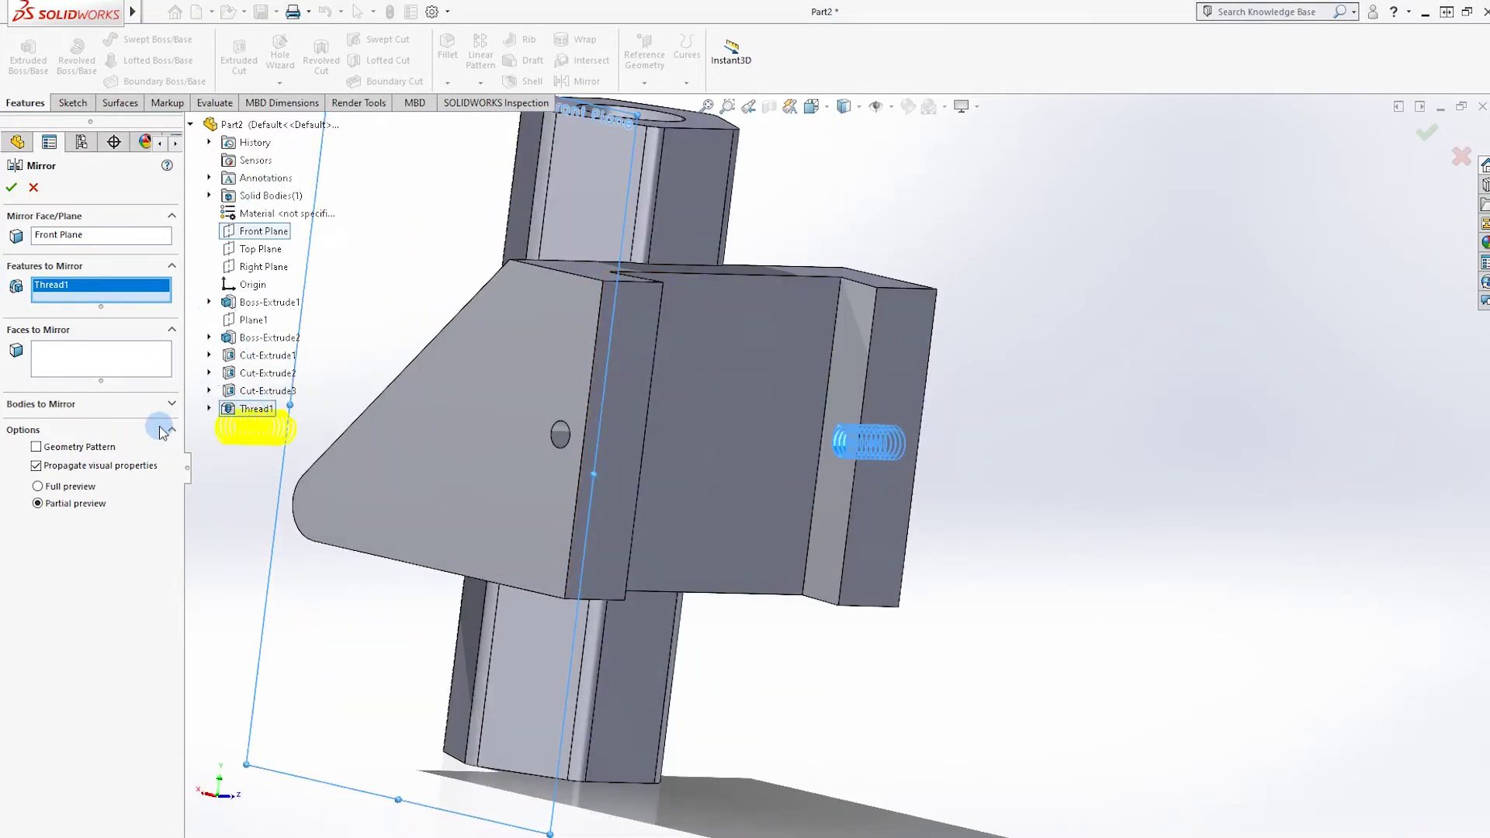
pyautogui.scroll(4, 562, 453)
pyautogui.moveTo(640, 447); pyautogui.dragTo(509, 484, button='middle')
pyautogui.press('Return')
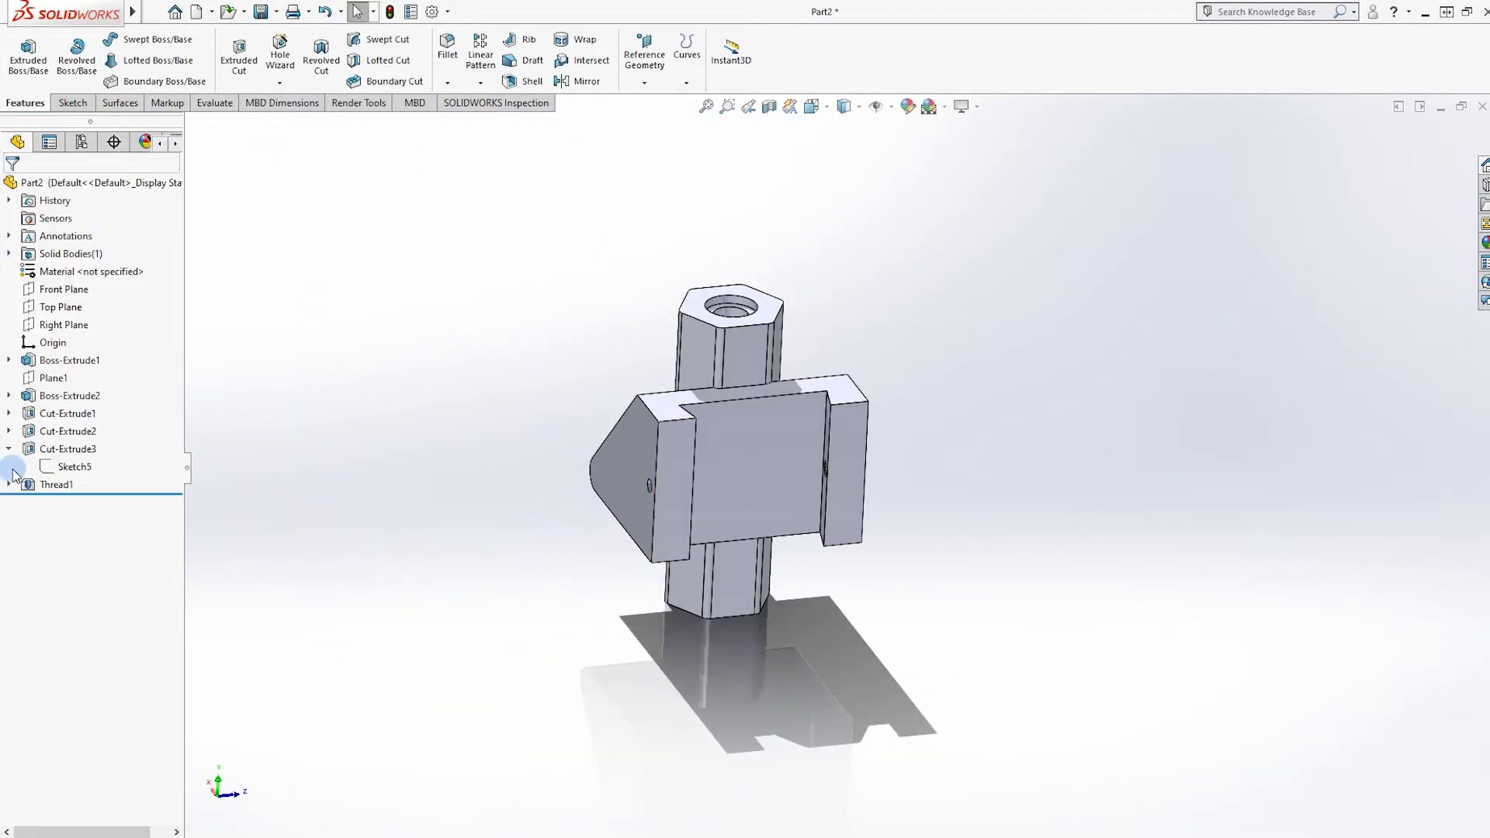
# Create a reference plane midway between the block's two opposite side faces
pyautogui.click(656, 62)
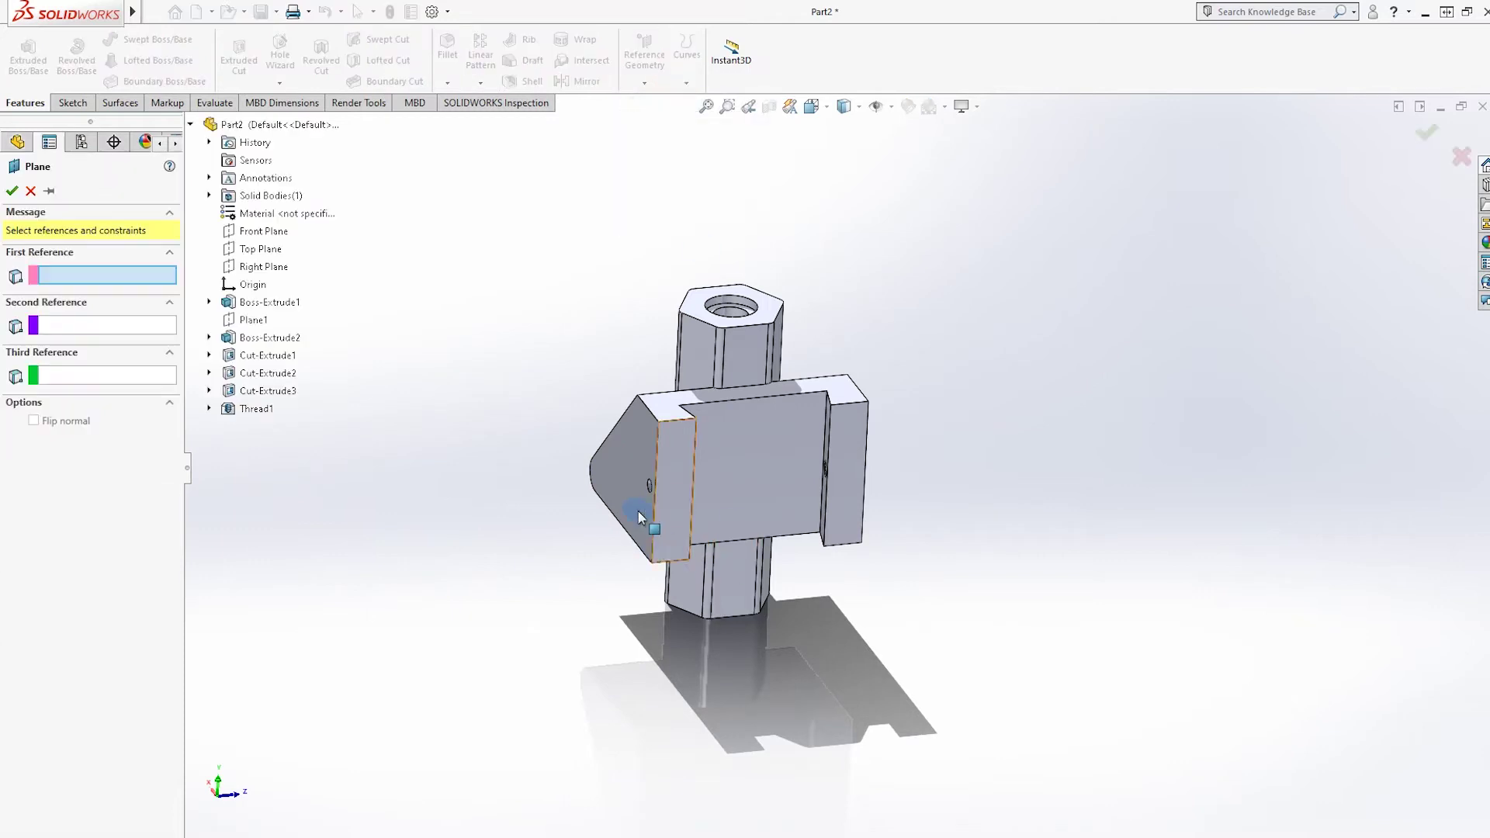
pyautogui.click(638, 510)
pyautogui.moveTo(682, 506); pyautogui.dragTo(760, 421, button='middle')
pyautogui.click(761, 421)
pyautogui.click(12, 192)
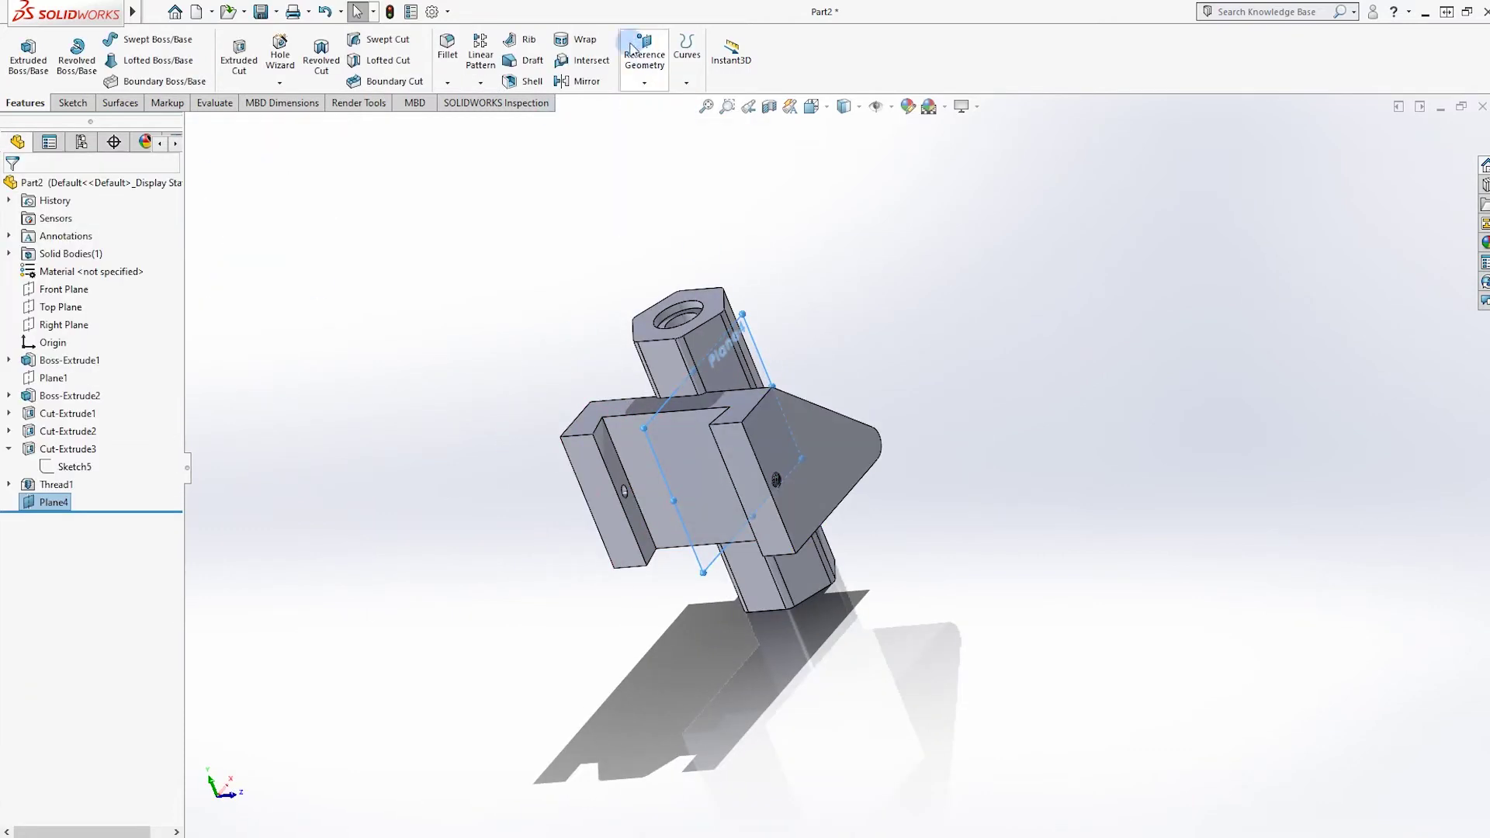
# Try to mirror the hole's thread about the new mid-plane
pyautogui.click(577, 82)
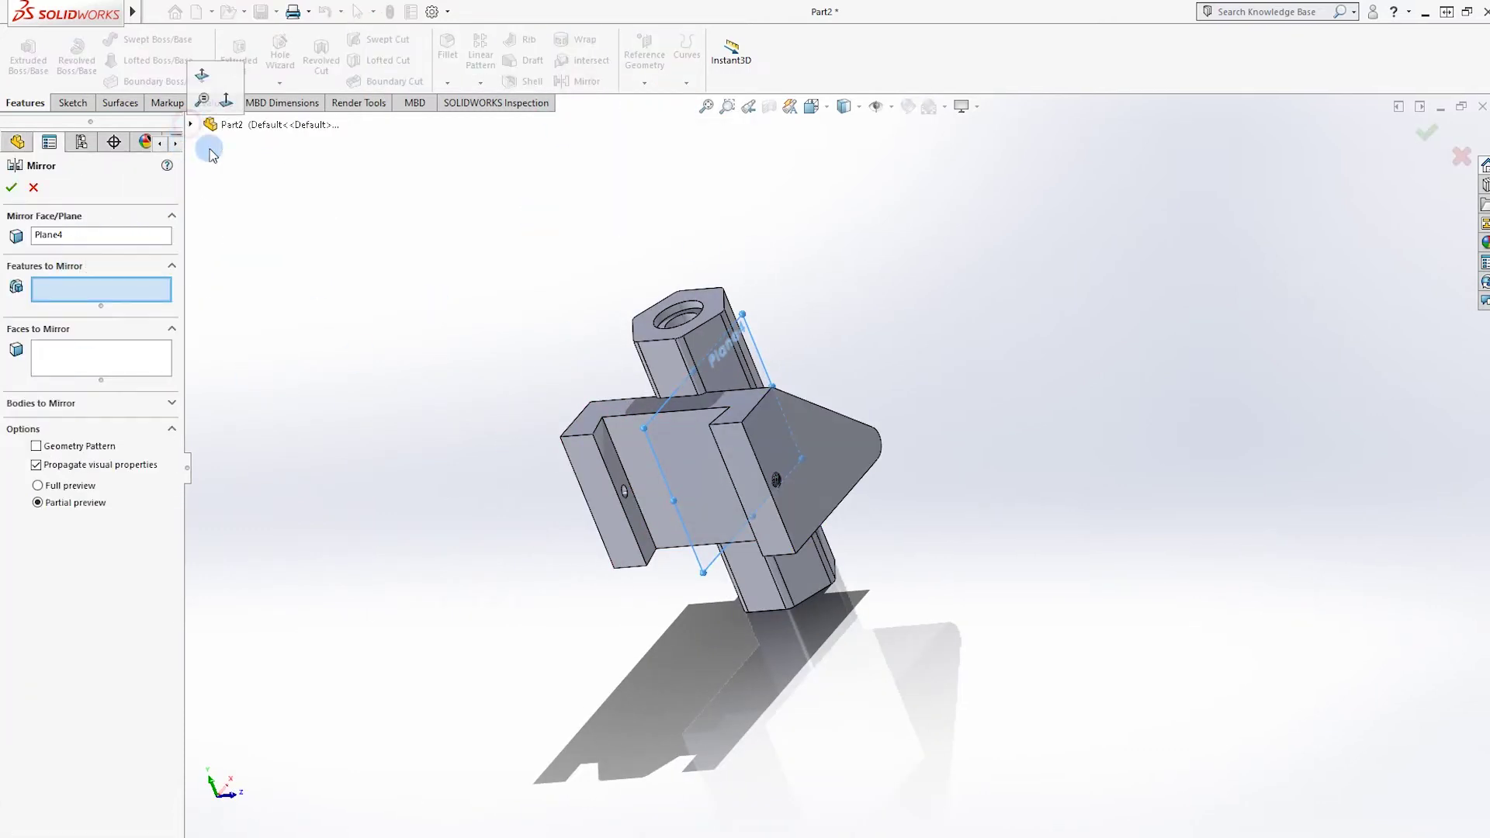
pyautogui.click(190, 124)
pyautogui.click(256, 409)
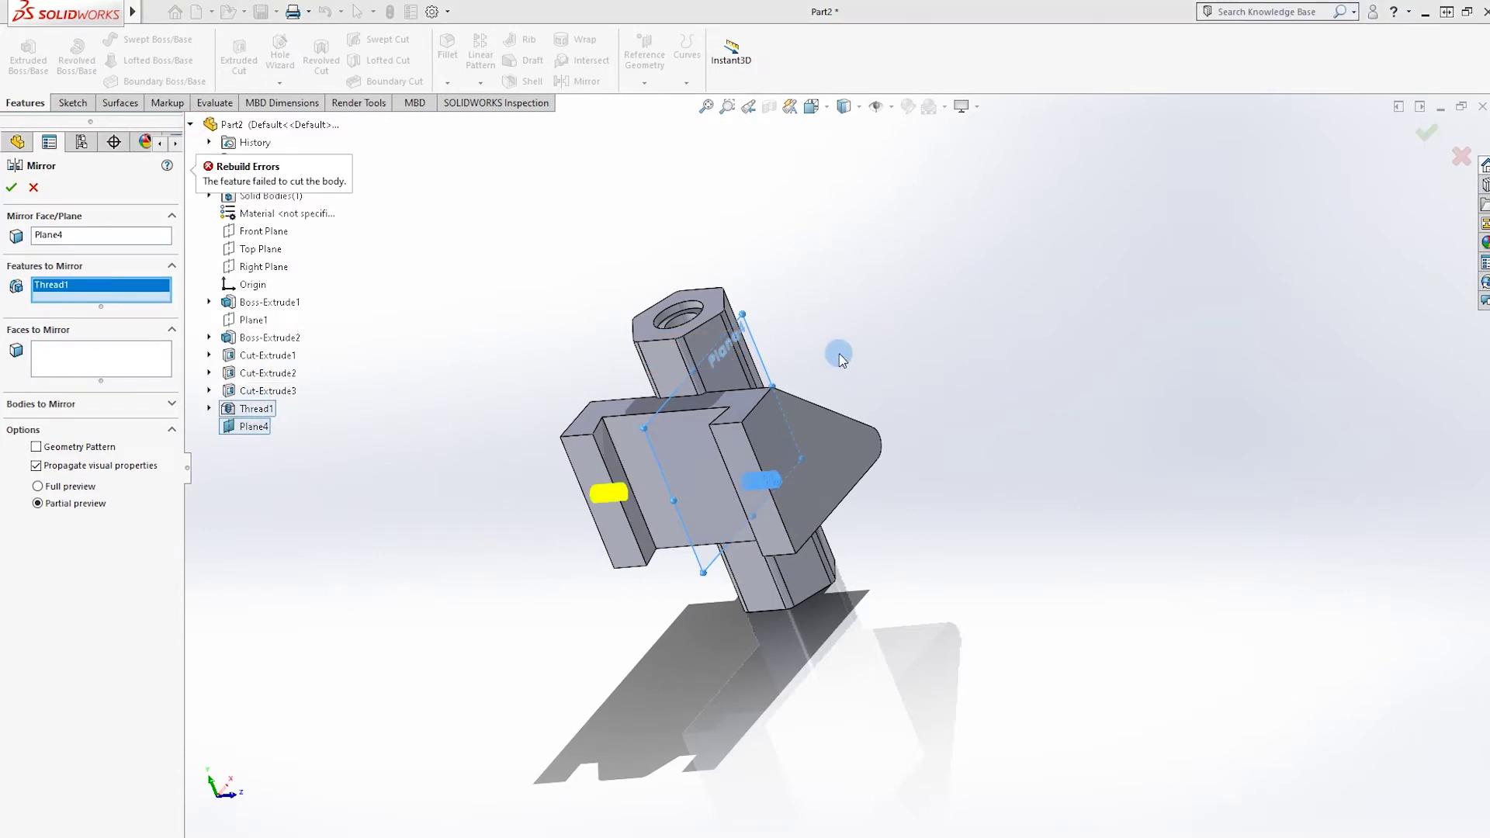
pyautogui.click(12, 188)
# Start a Thread on the opposite hole's outer edge from its side face, offset 5 mm in the reversed direction
pyautogui.click(280, 83)
pyautogui.click(283, 142)
pyautogui.scroll(-10, 617, 466)
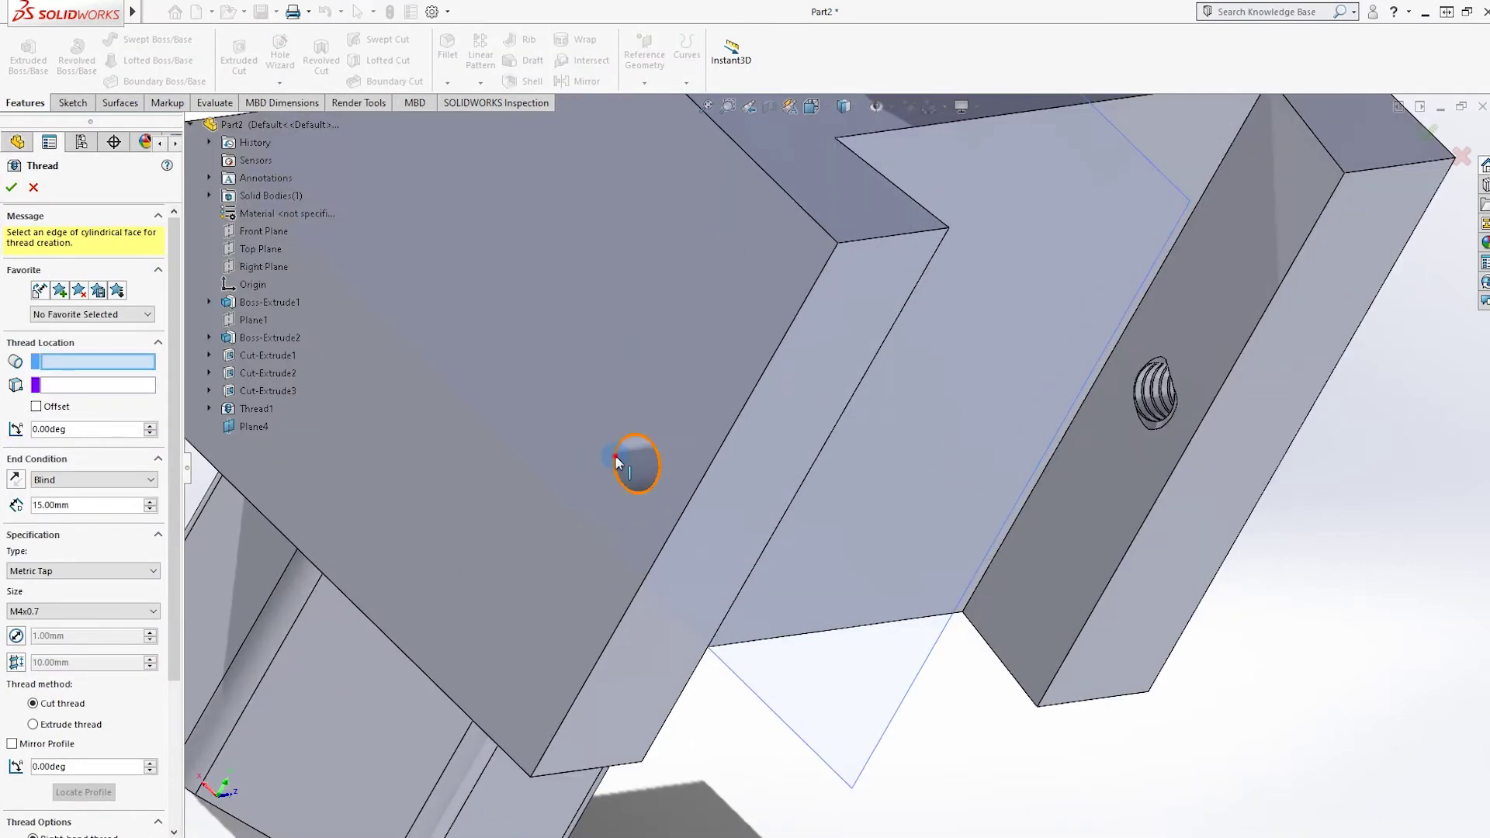
pyautogui.click(618, 454)
pyautogui.click(93, 331)
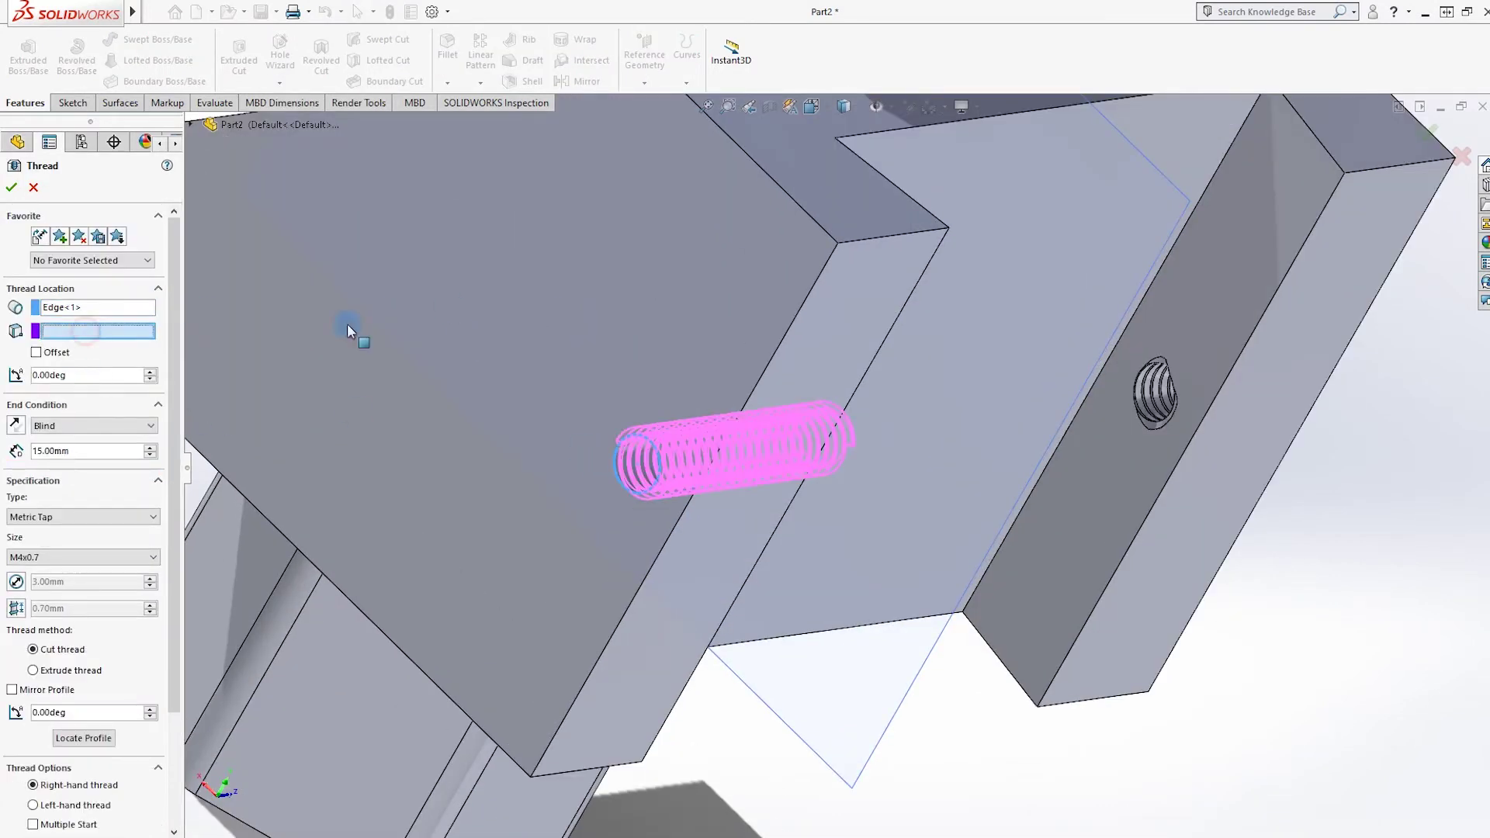
pyautogui.click(611, 257)
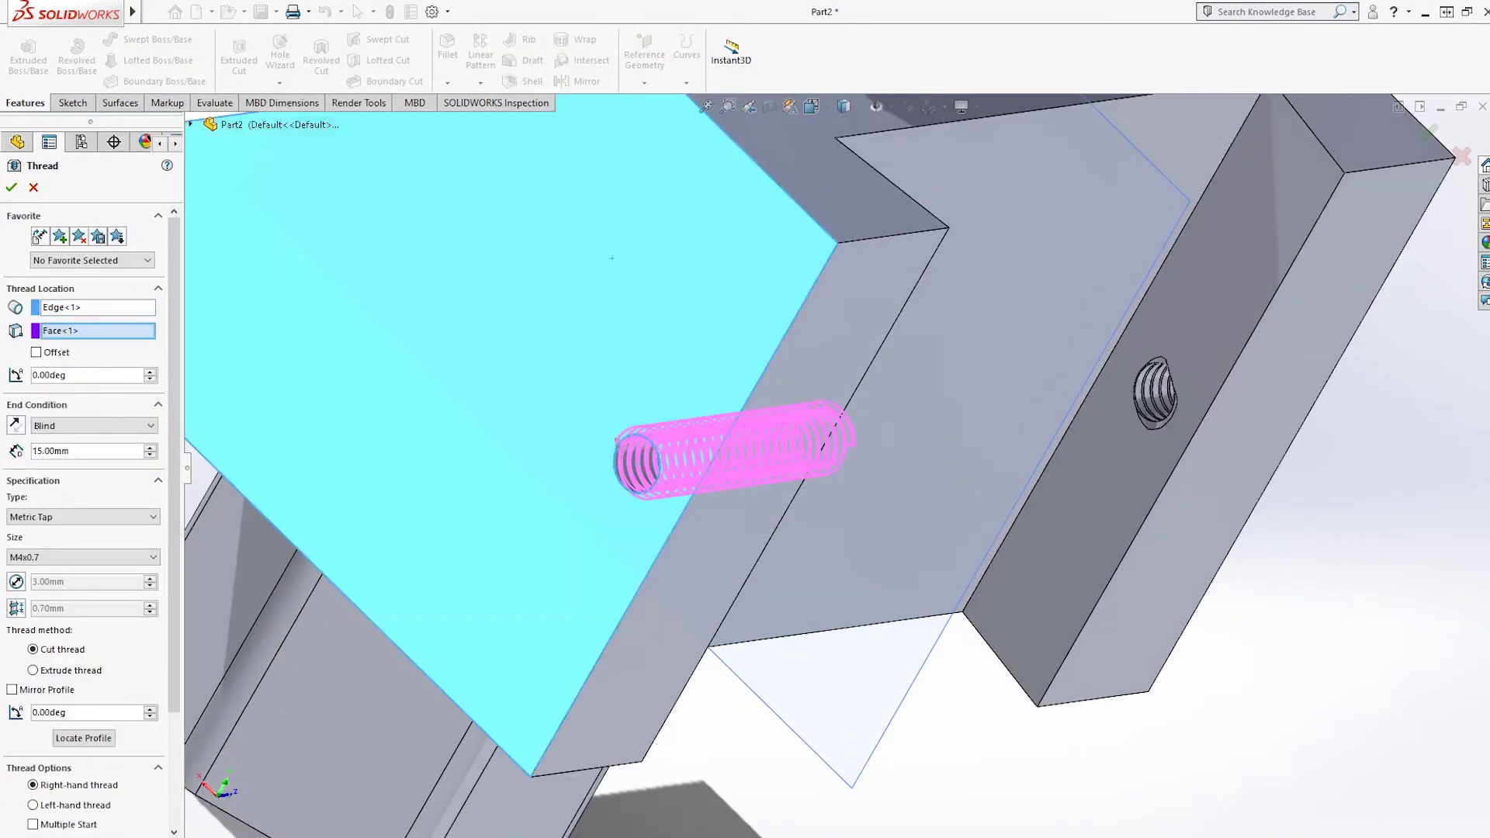
pyautogui.click(36, 353)
pyautogui.click(15, 375)
pyautogui.moveTo(435, 481); pyautogui.dragTo(556, 471, button='middle')
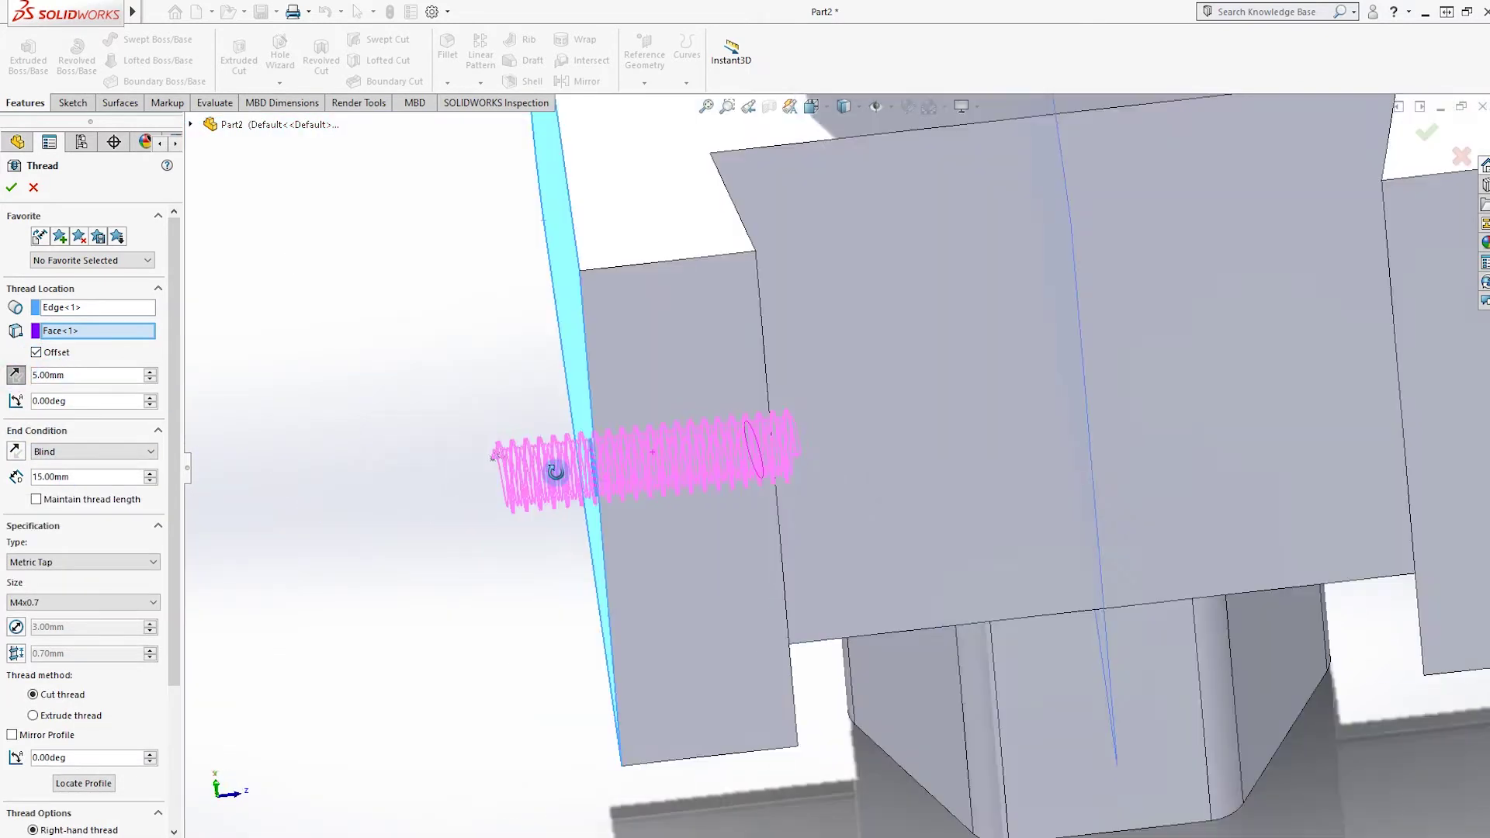
# Try the SP4xx Bottle thread type, followed by Metric Die with size M4x0.7
pyautogui.click(83, 562)
pyautogui.click(82, 599)
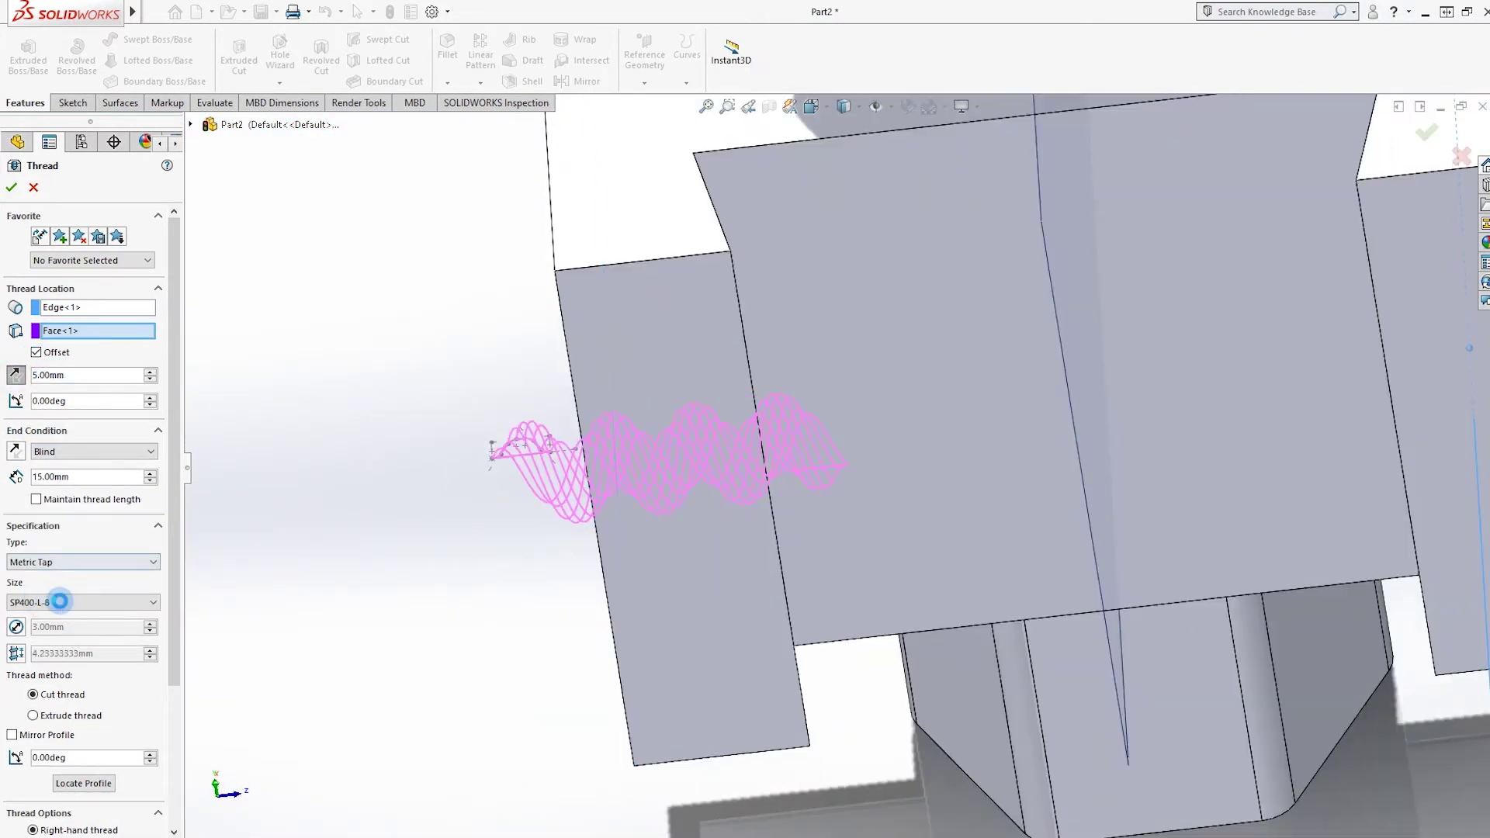
pyautogui.click(78, 562)
pyautogui.click(52, 597)
pyautogui.click(72, 602)
pyautogui.scroll(-15, 39, 543)
pyautogui.click(30, 577)
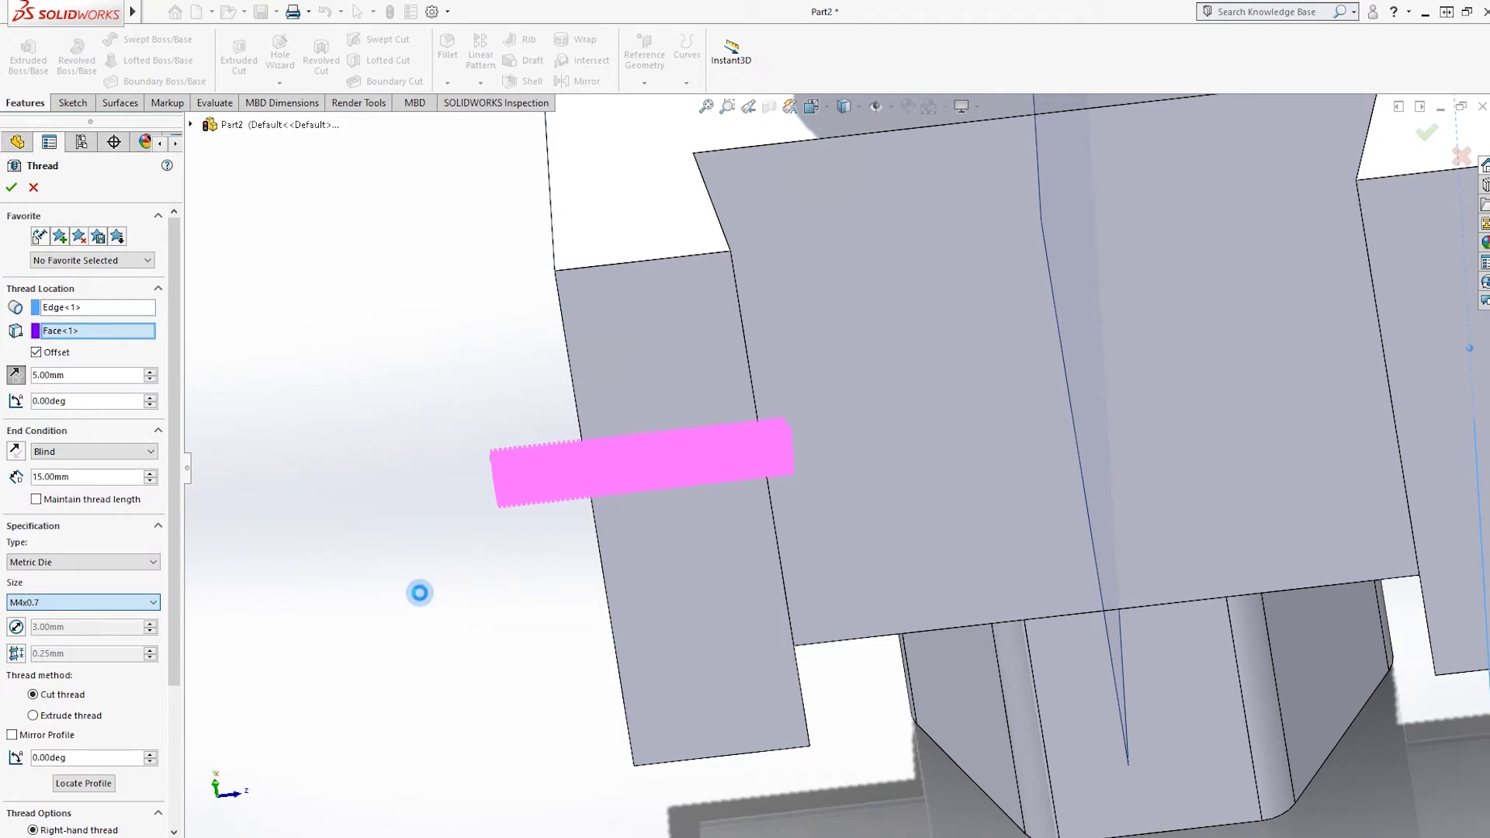
# Switch the thread type to Inch Tap and browse its available sizes
pyautogui.click(116, 562)
pyautogui.click(35, 591)
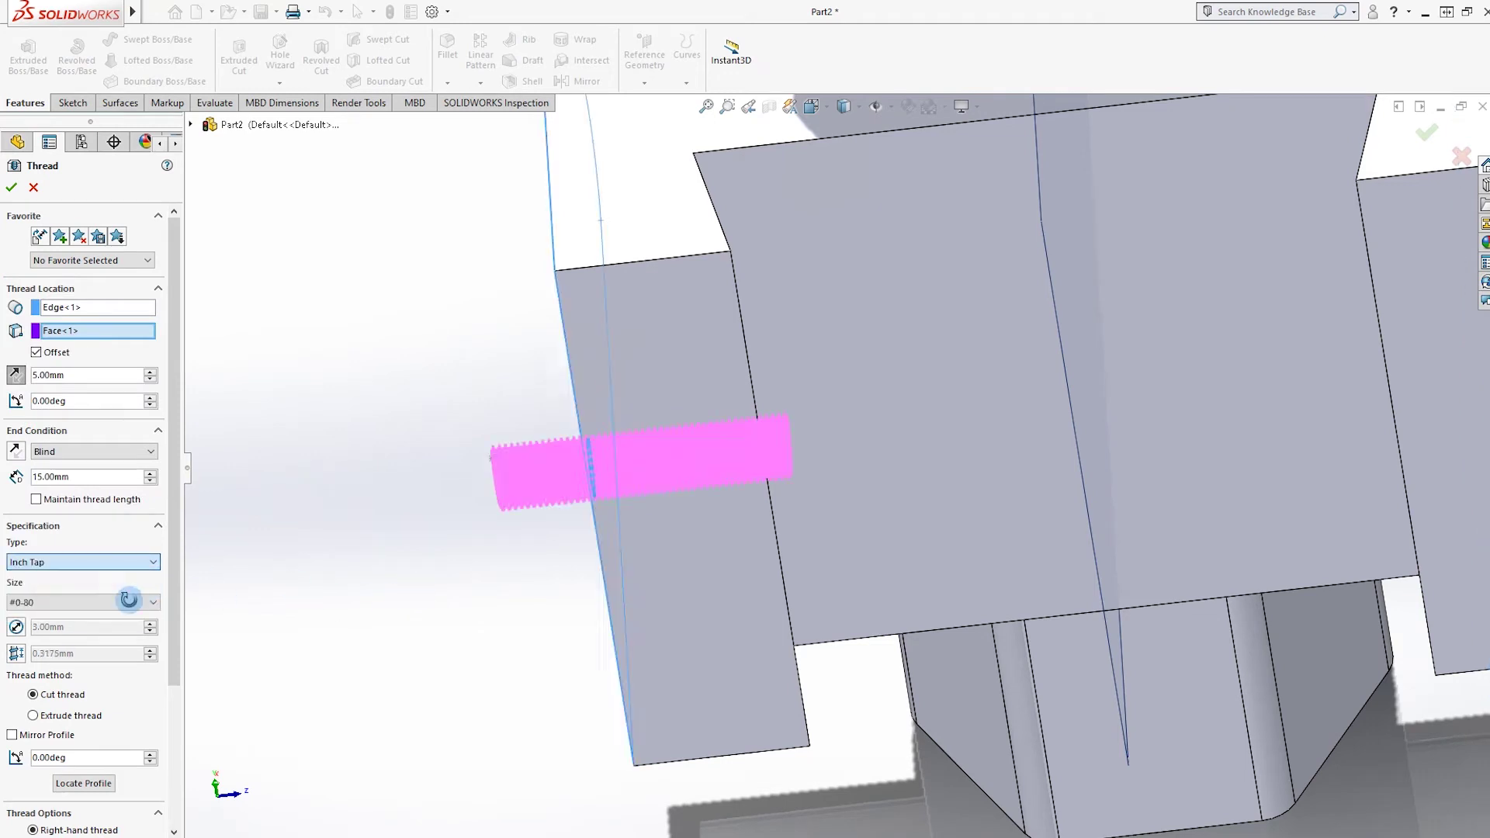
pyautogui.click(129, 601)
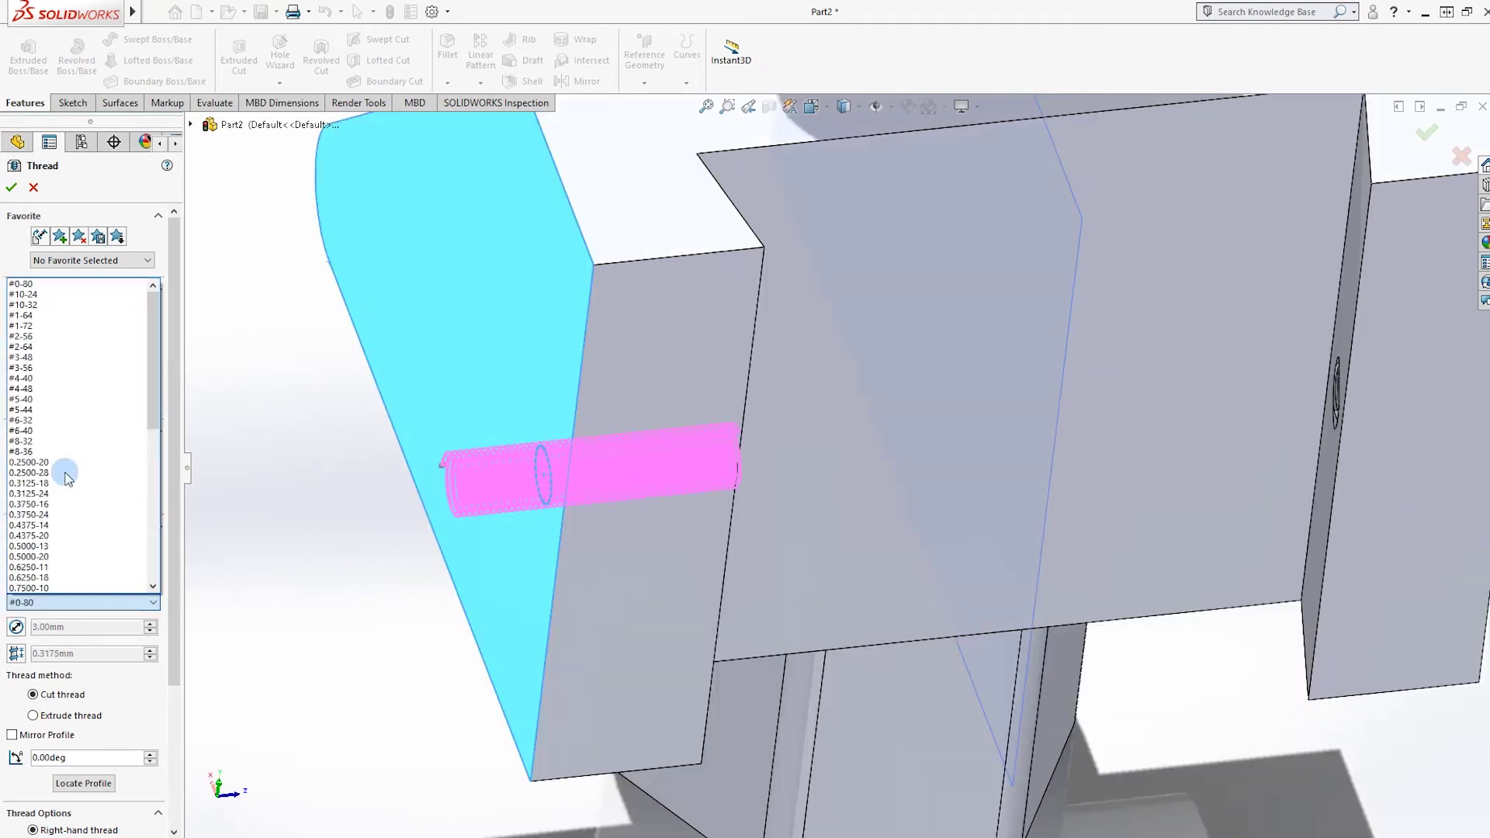
pyautogui.moveTo(152, 384)
pyautogui.mouseDown()
pyautogui.moveTo(120, 557)
pyautogui.moveTo(142, 375)
pyautogui.mouseUp()
pyautogui.click(187, 630)
# Set the opposite hole's thread to Metric Tap, size M4x0.7, and complete the thread
pyautogui.click(62, 563)
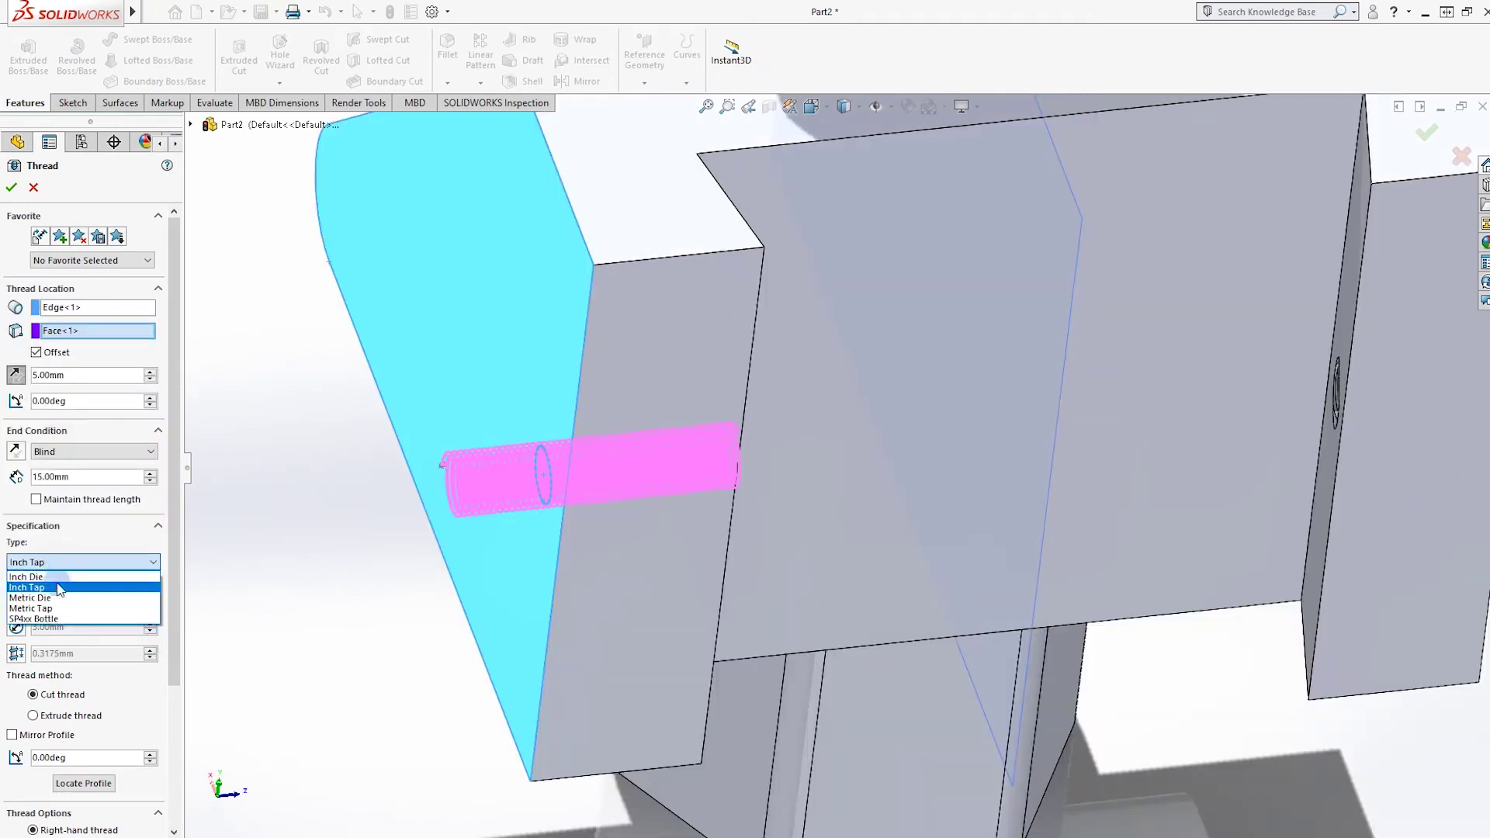
pyautogui.click(42, 608)
pyautogui.click(54, 603)
pyautogui.scroll(-5, 40, 534)
pyautogui.click(29, 577)
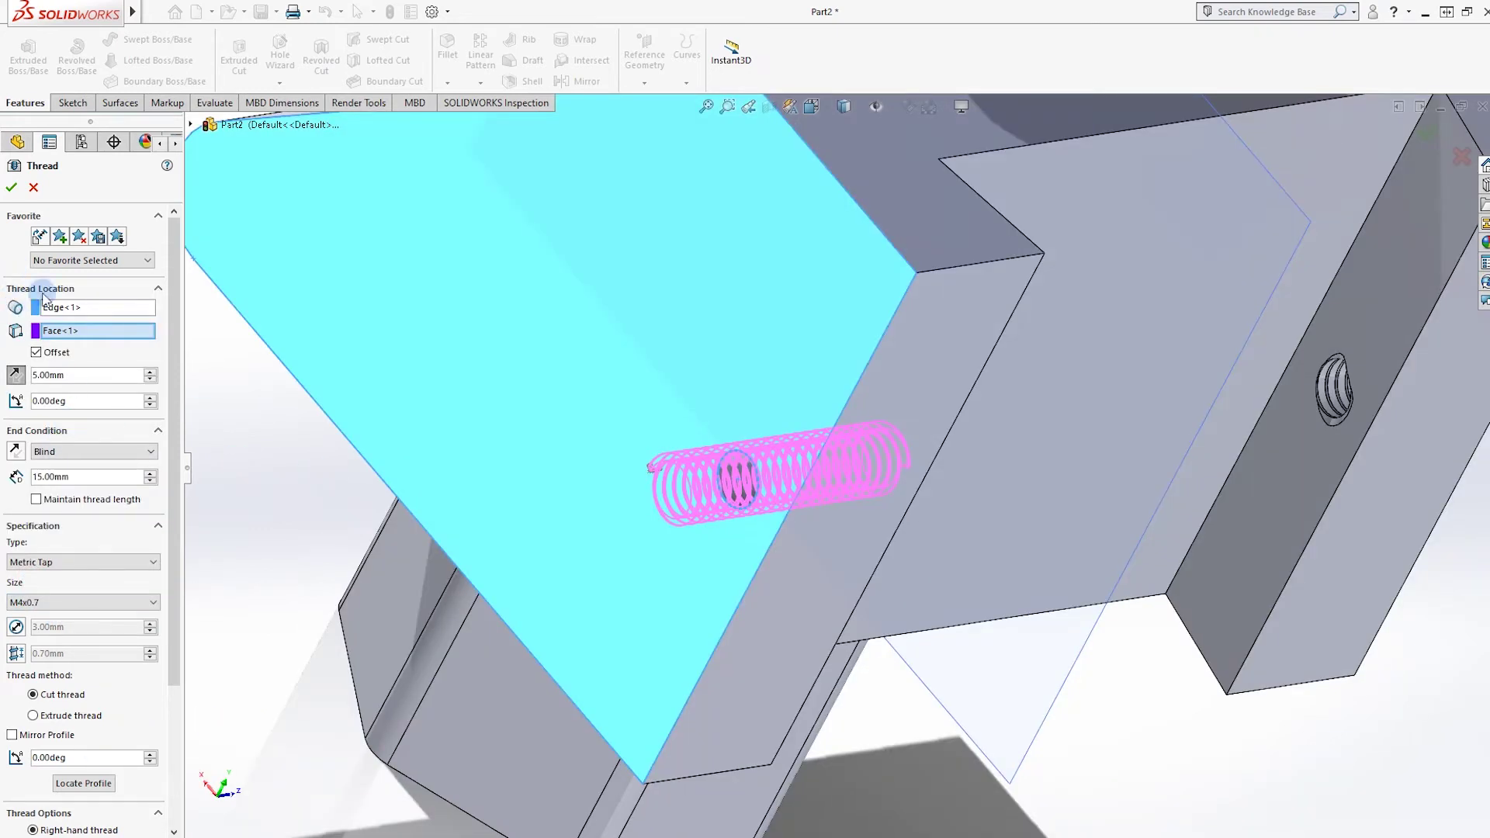
pyautogui.click(11, 188)
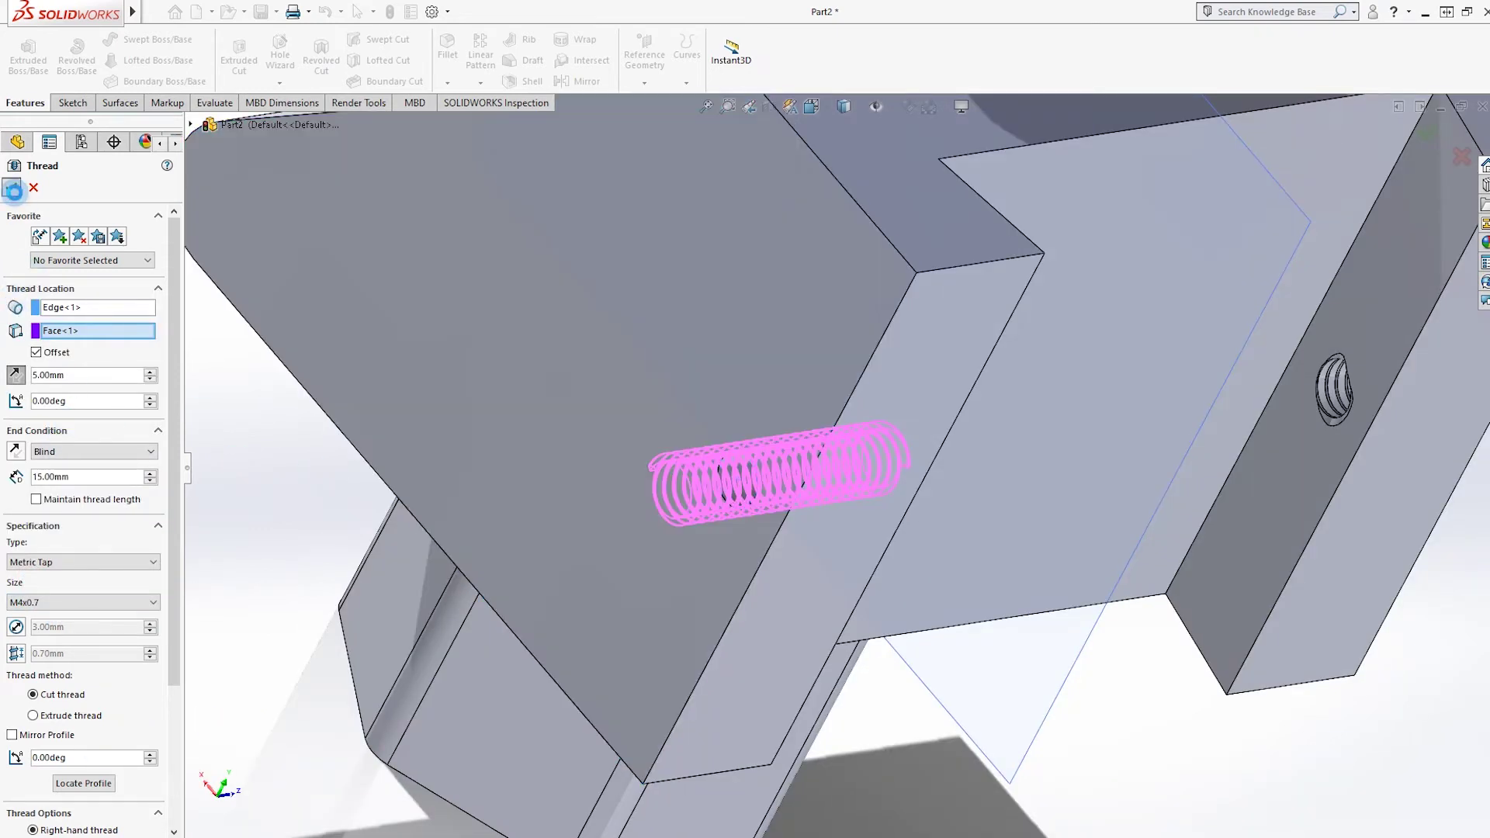
# Start a sketch on the hexagonal boss's end face and draw a circle about 1.64 mm in diameter near one corner
pyautogui.moveTo(880, 425)
pyautogui.mouseDown(button='middle')
pyautogui.moveTo(464, 698)
pyautogui.moveTo(398, 613)
pyautogui.moveTo(343, 644)
pyautogui.moveTo(831, 602)
pyautogui.moveTo(855, 394)
pyautogui.moveTo(640, 435)
pyautogui.moveTo(805, 316)
pyautogui.moveTo(898, 309)
pyautogui.mouseUp(button='middle')
pyautogui.rightClick(916, 295)
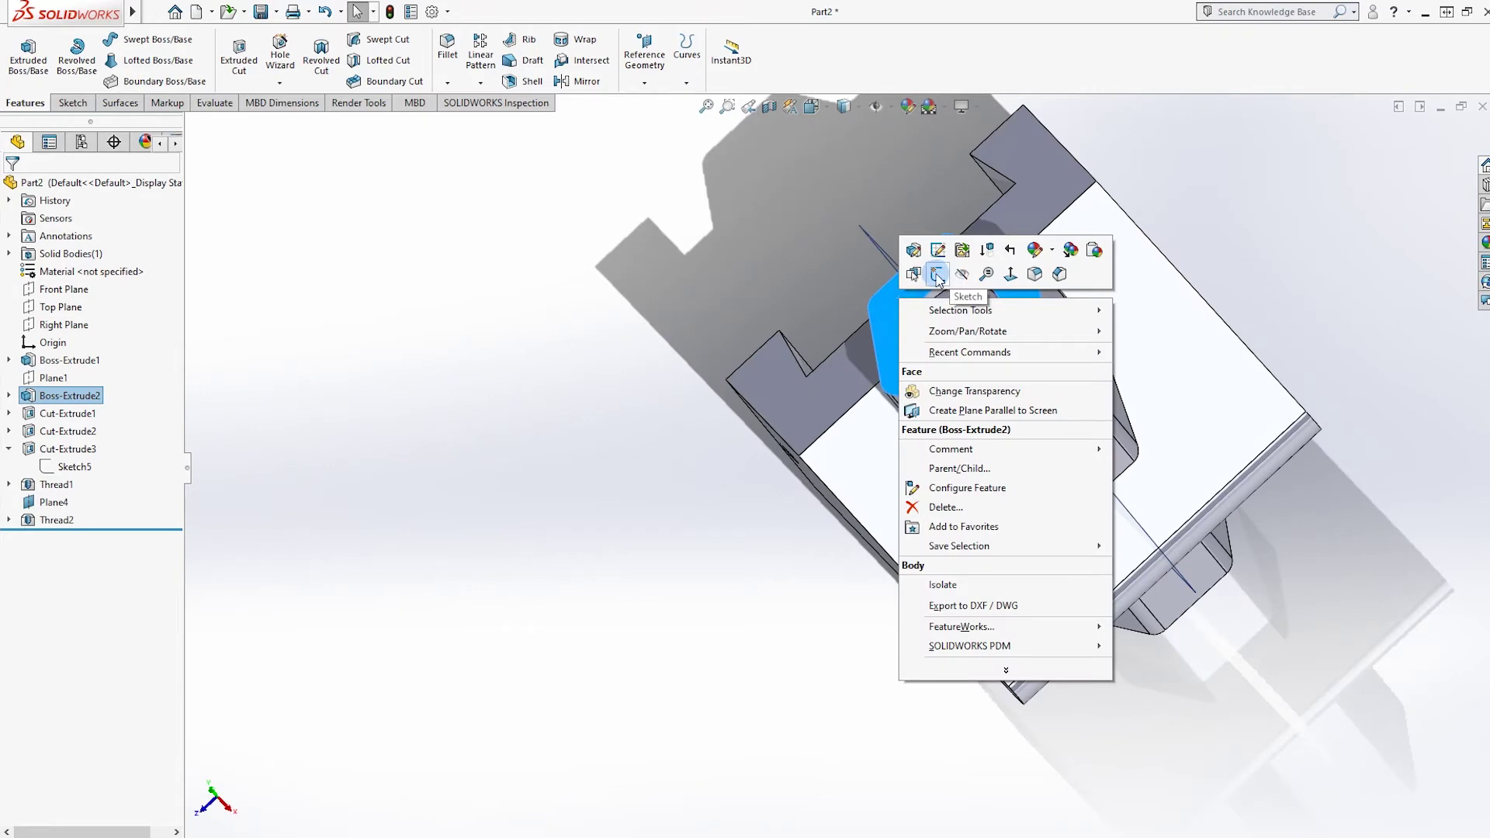
pyautogui.click(934, 273)
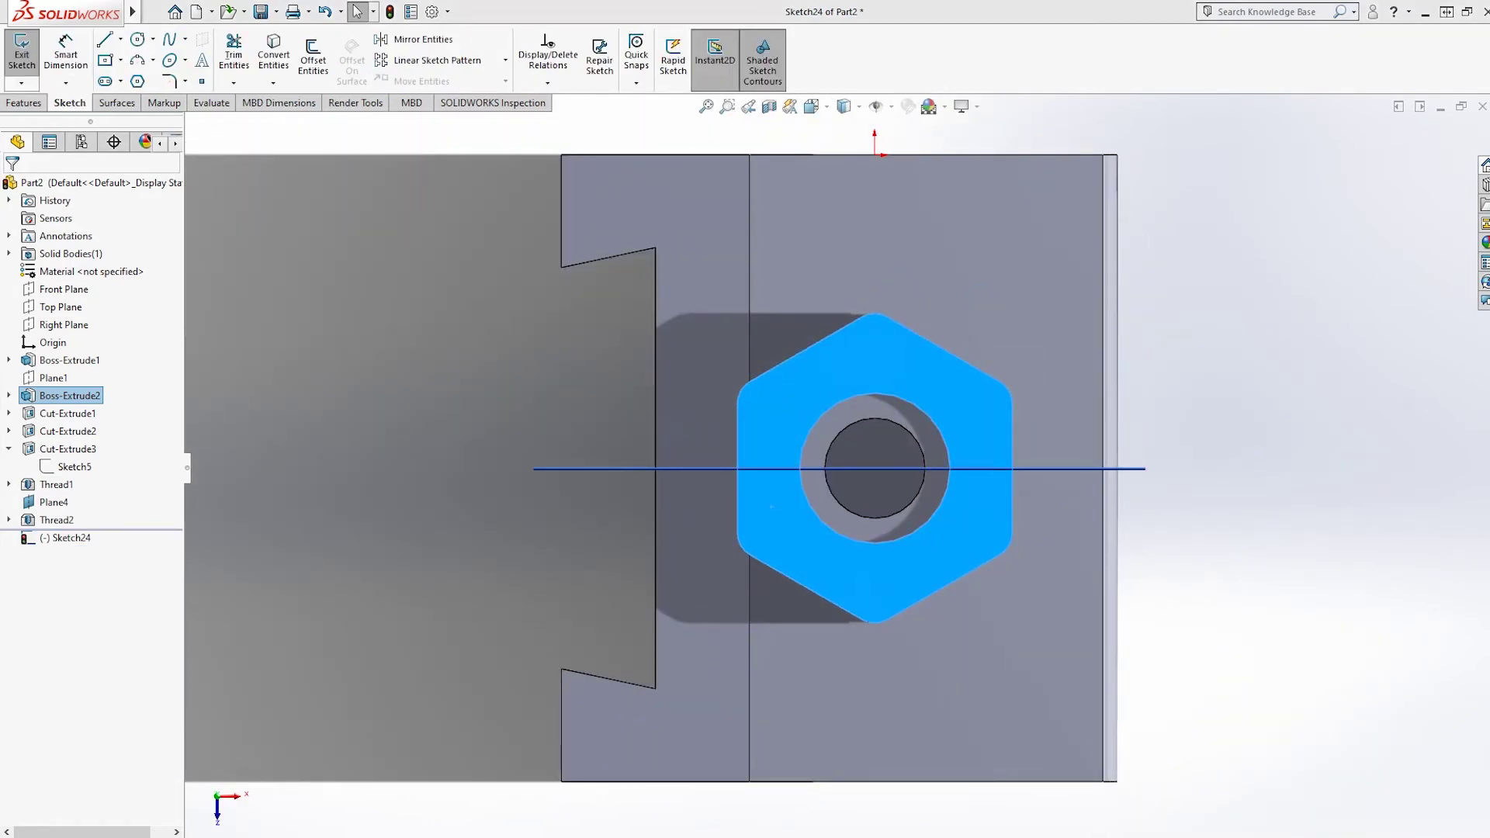
pyautogui.click(137, 40)
pyautogui.scroll(-2, 858, 265)
pyautogui.click(883, 374)
pyautogui.click(897, 368)
# Dimension the small circle on the boss's end face to a 1.5 mm diameter
pyautogui.click(66, 52)
pyautogui.click(898, 371)
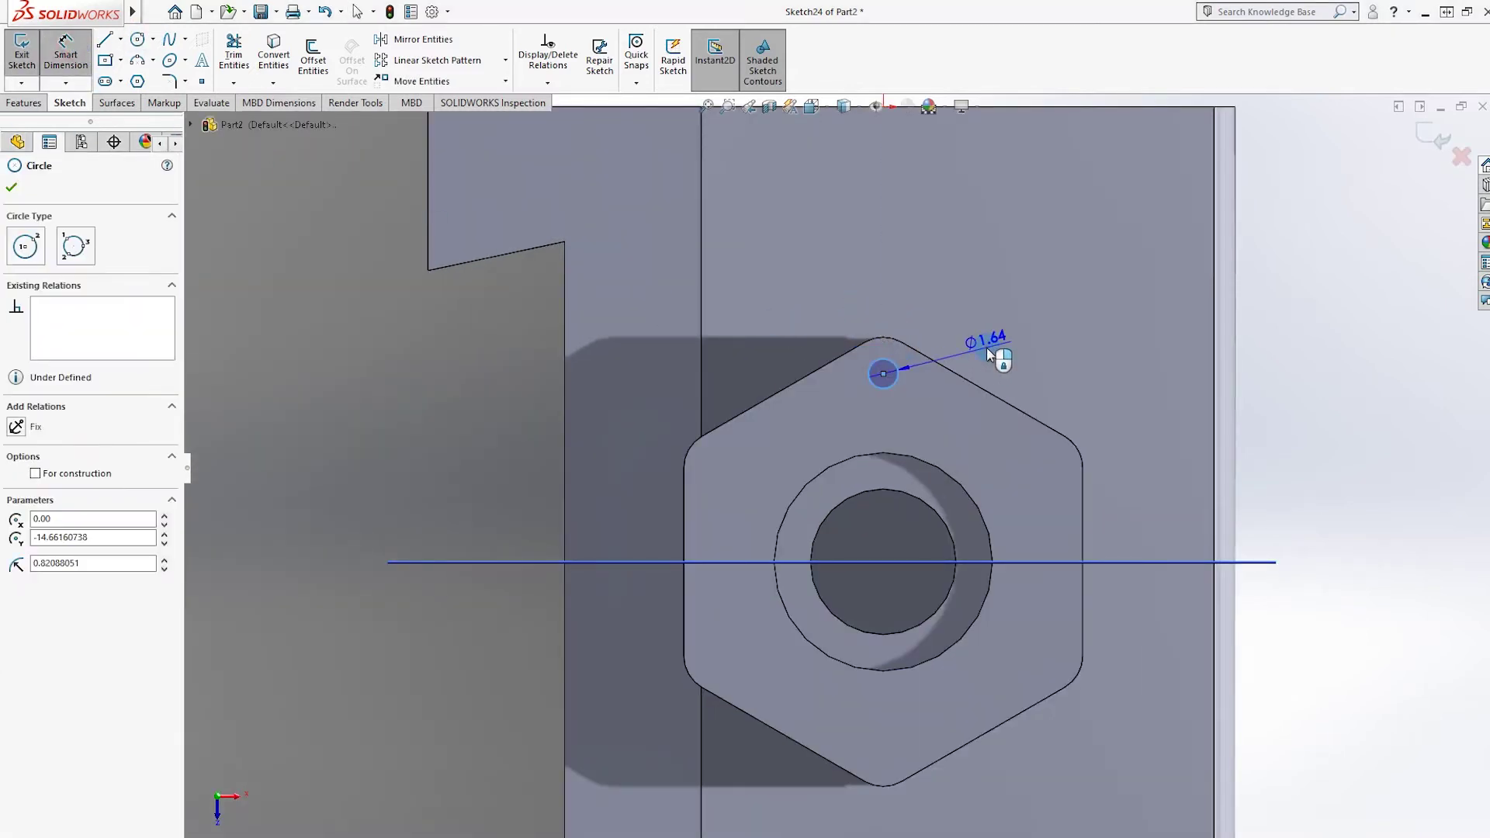
pyautogui.click(992, 354)
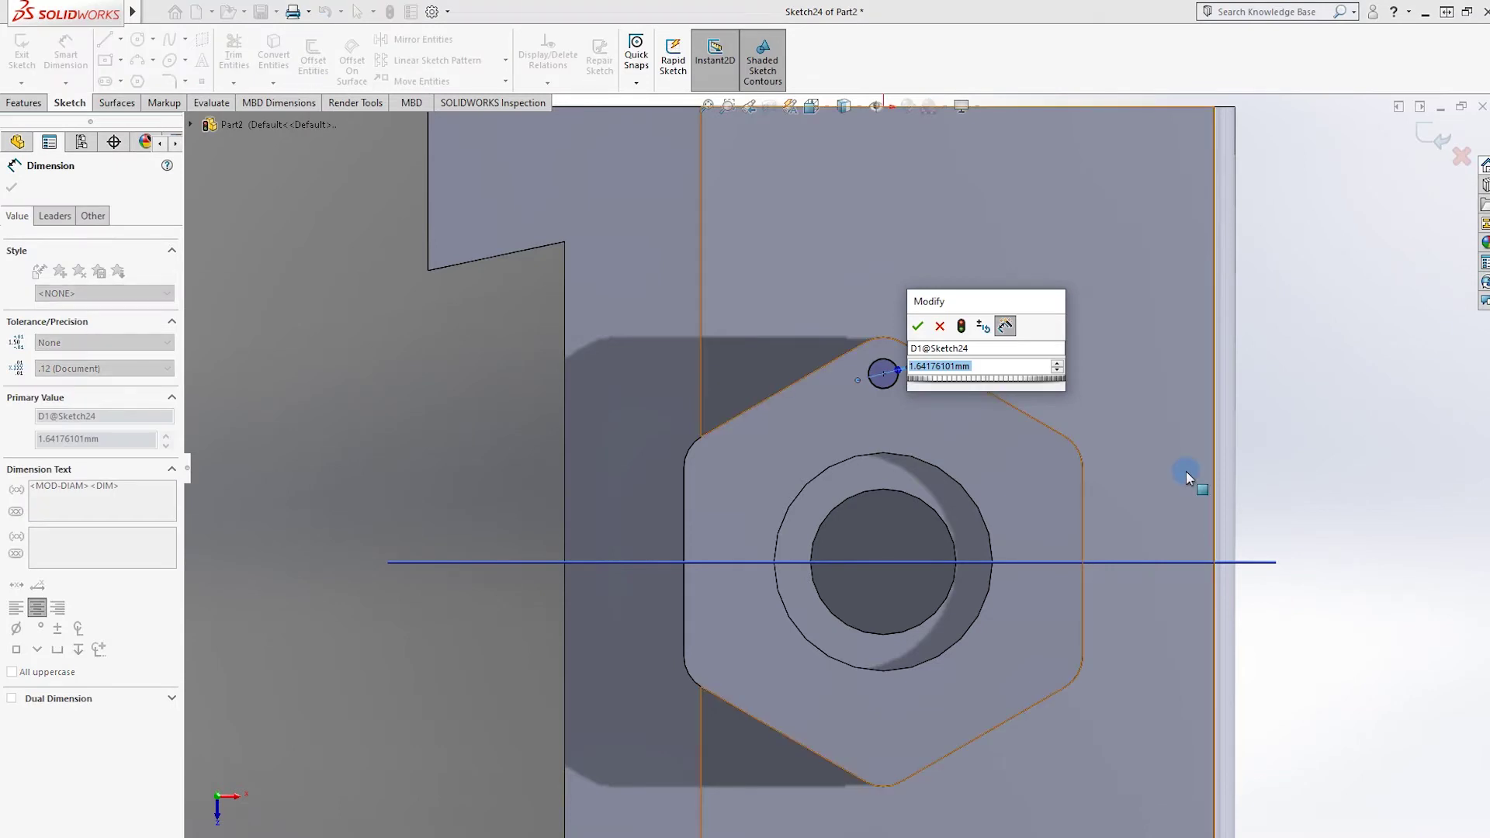
pyautogui.write('1.5')
pyautogui.press('Return')
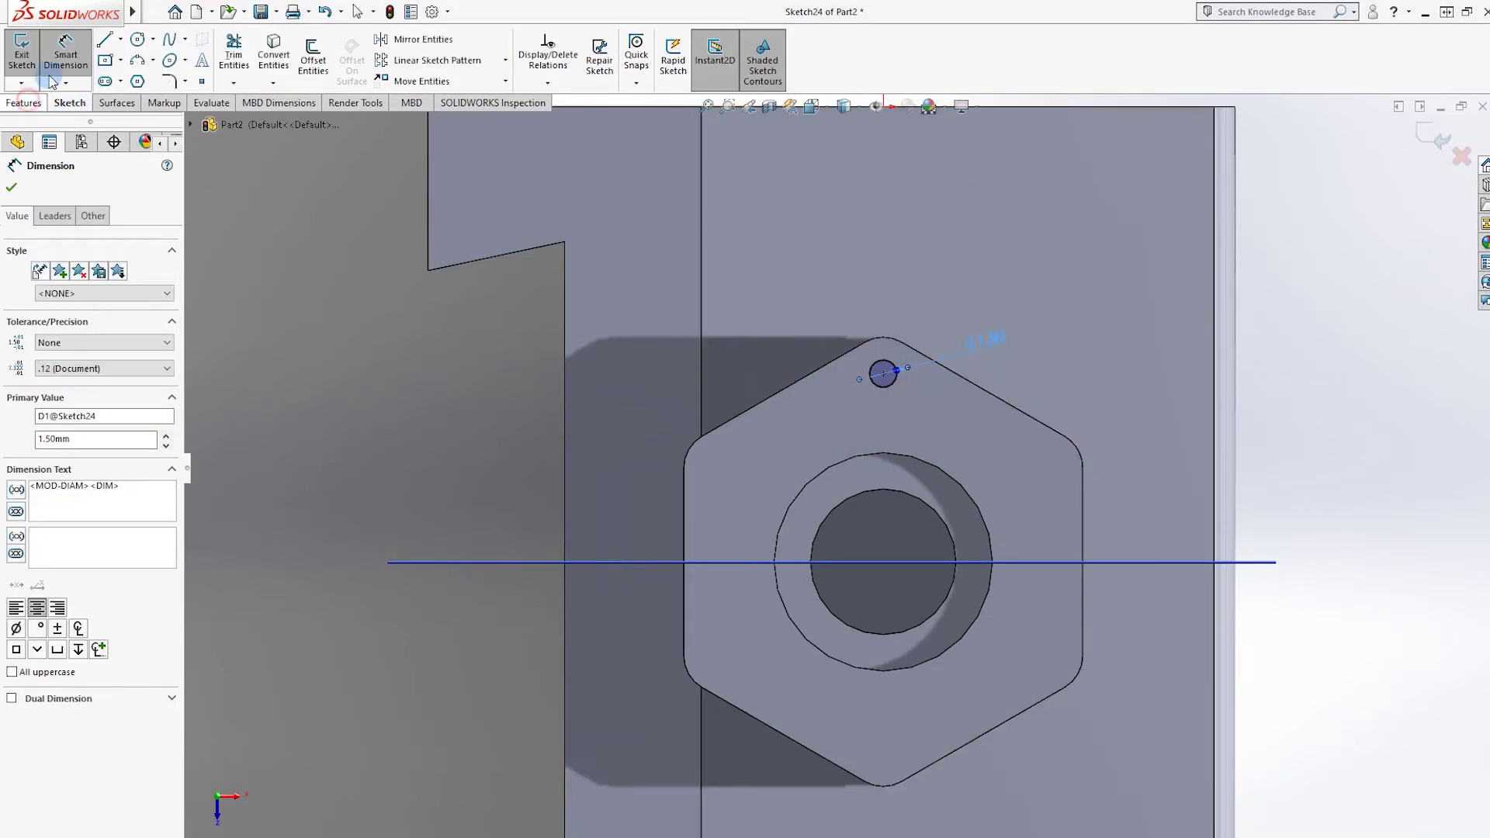
# Try extruding the small circle 4 mm as a boss
pyautogui.click(26, 102)
pyautogui.click(31, 62)
pyautogui.write('4')
pyautogui.press('Return')
pyautogui.press('Return')
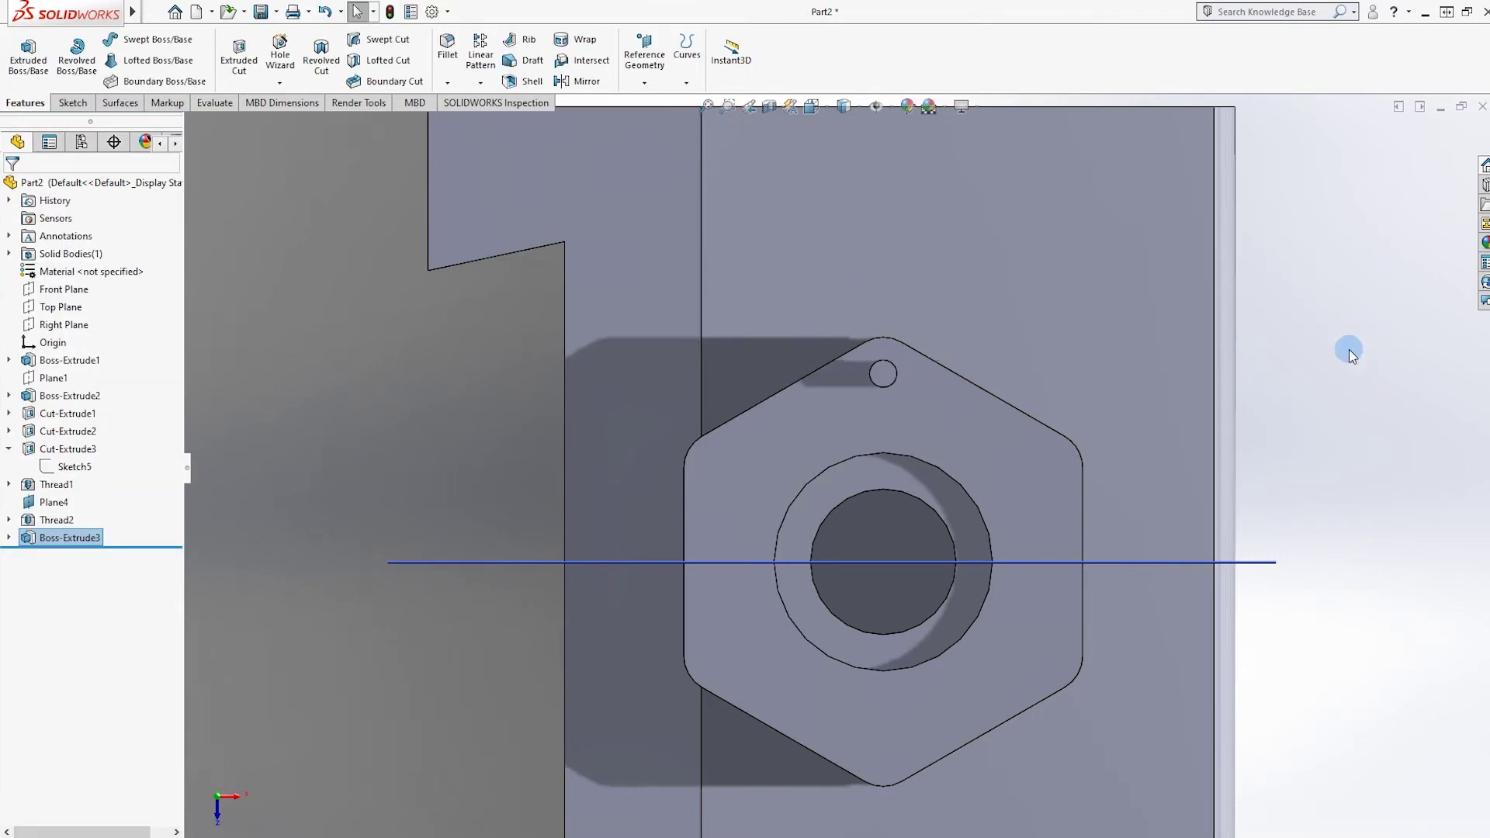
pyautogui.moveTo(891, 469); pyautogui.dragTo(840, 419, button='middle')
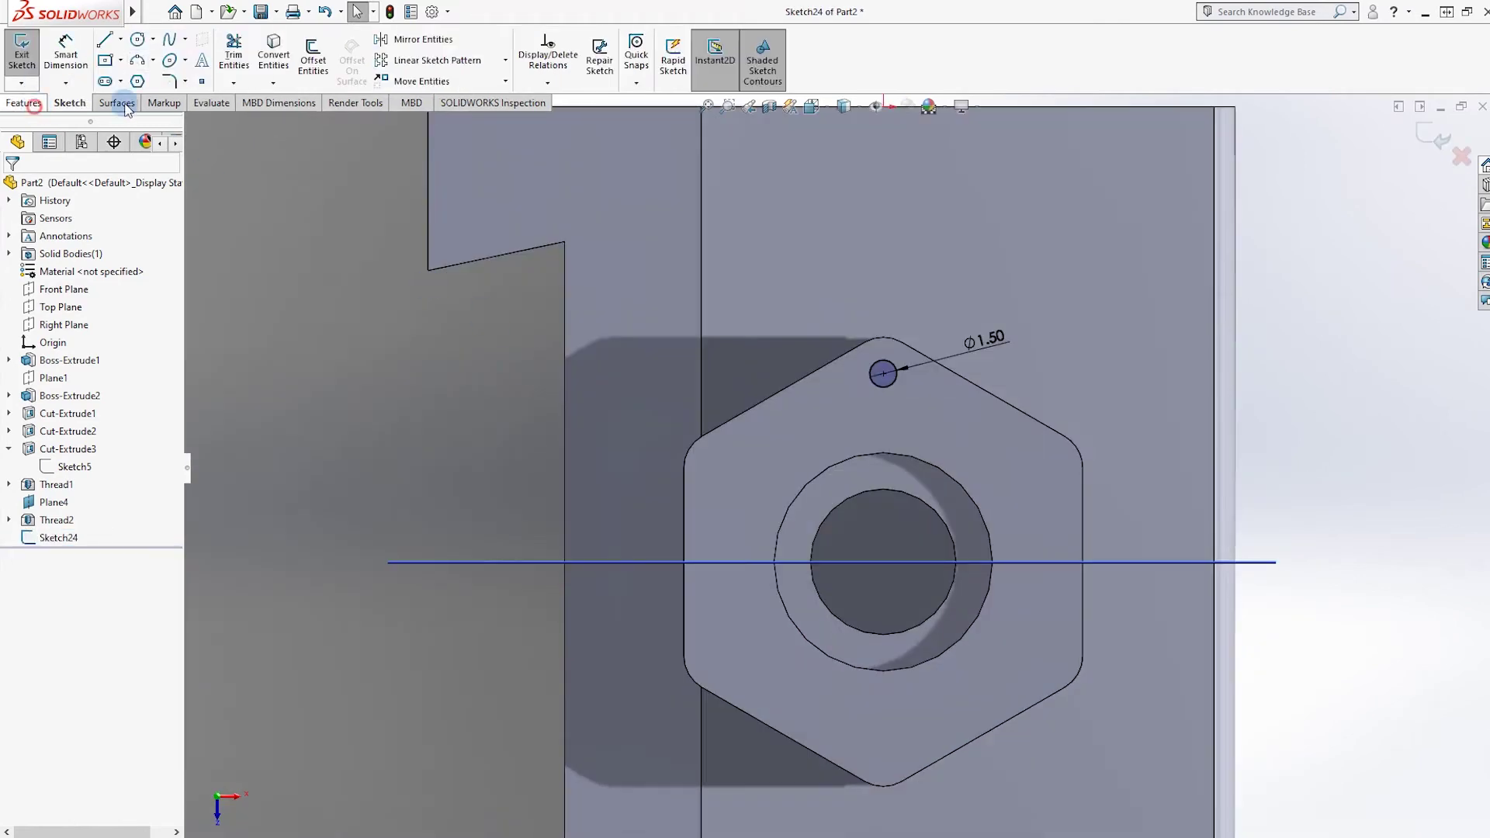
# Cut-extrude the 1.5 mm circle to a blind depth of 4 mm into the hexagonal boss
pyautogui.click(26, 103)
pyautogui.click(239, 54)
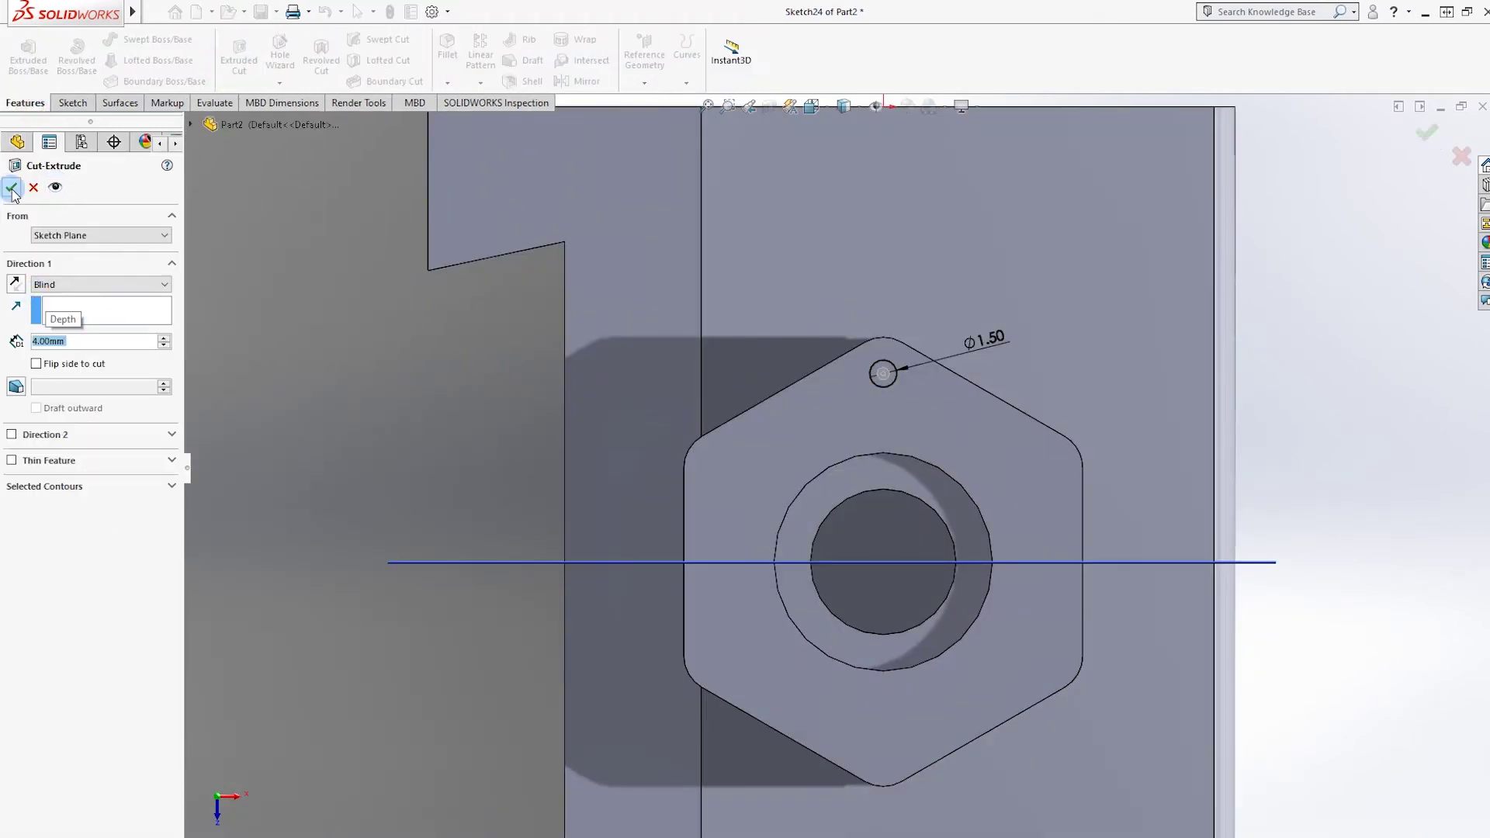
pyautogui.click(12, 188)
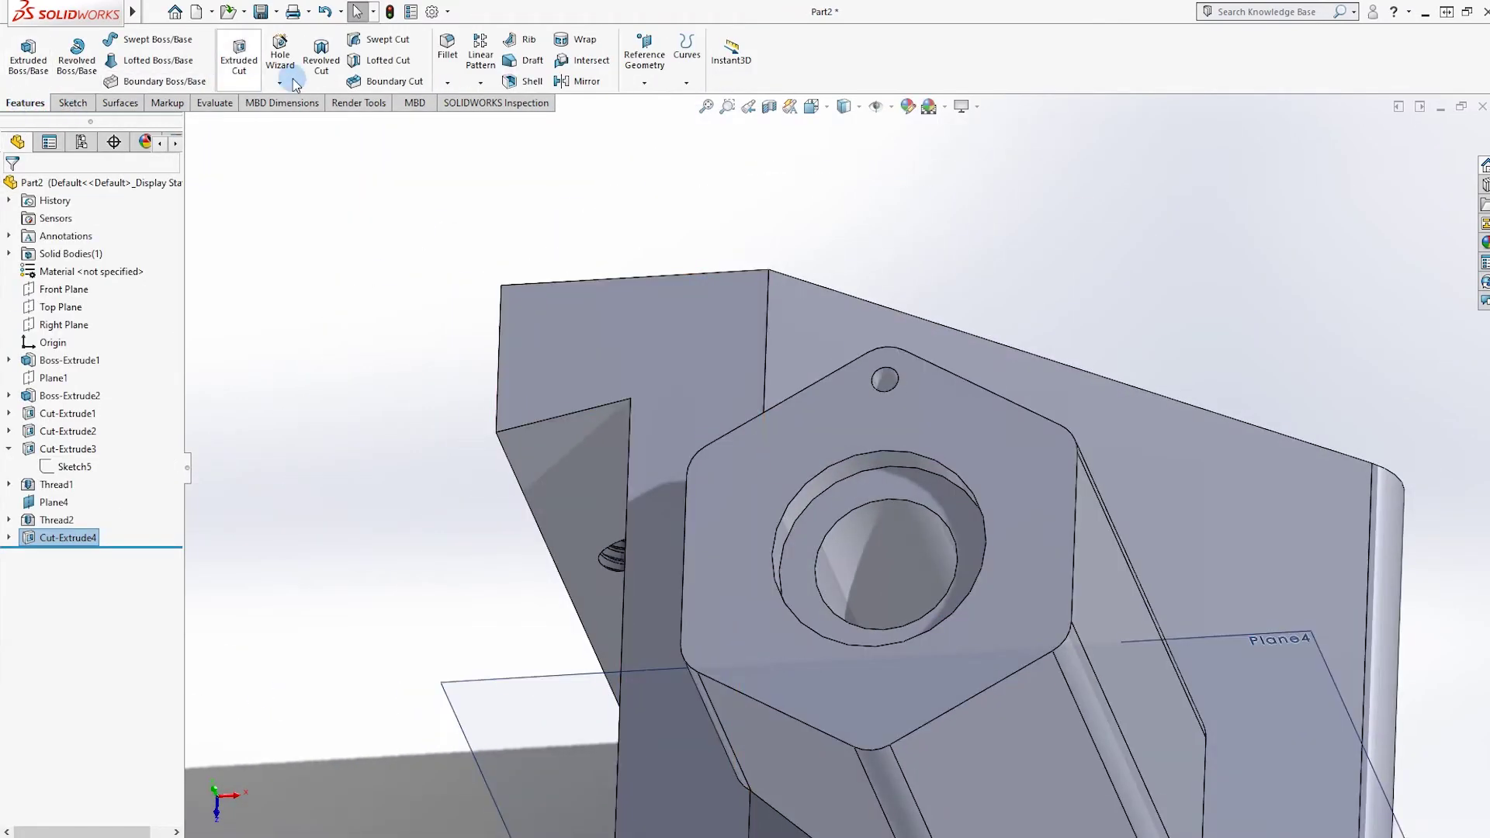
# Try threading the small hole from its rim on the boss's end face, with a reversed 5 mm offset and 9 mm blind depth
pyautogui.click(281, 82)
pyautogui.click(312, 148)
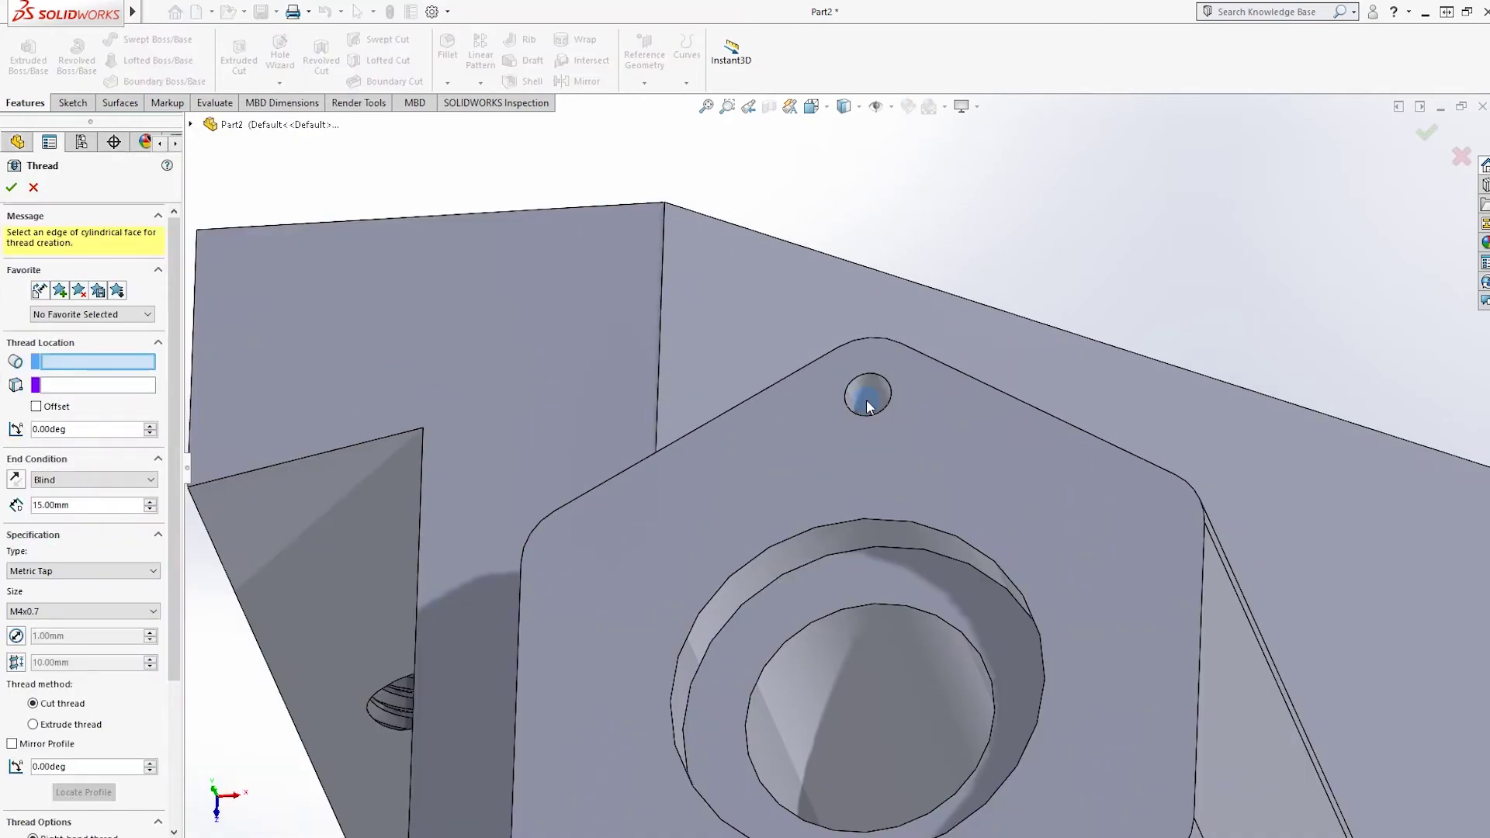
pyautogui.click(865, 393)
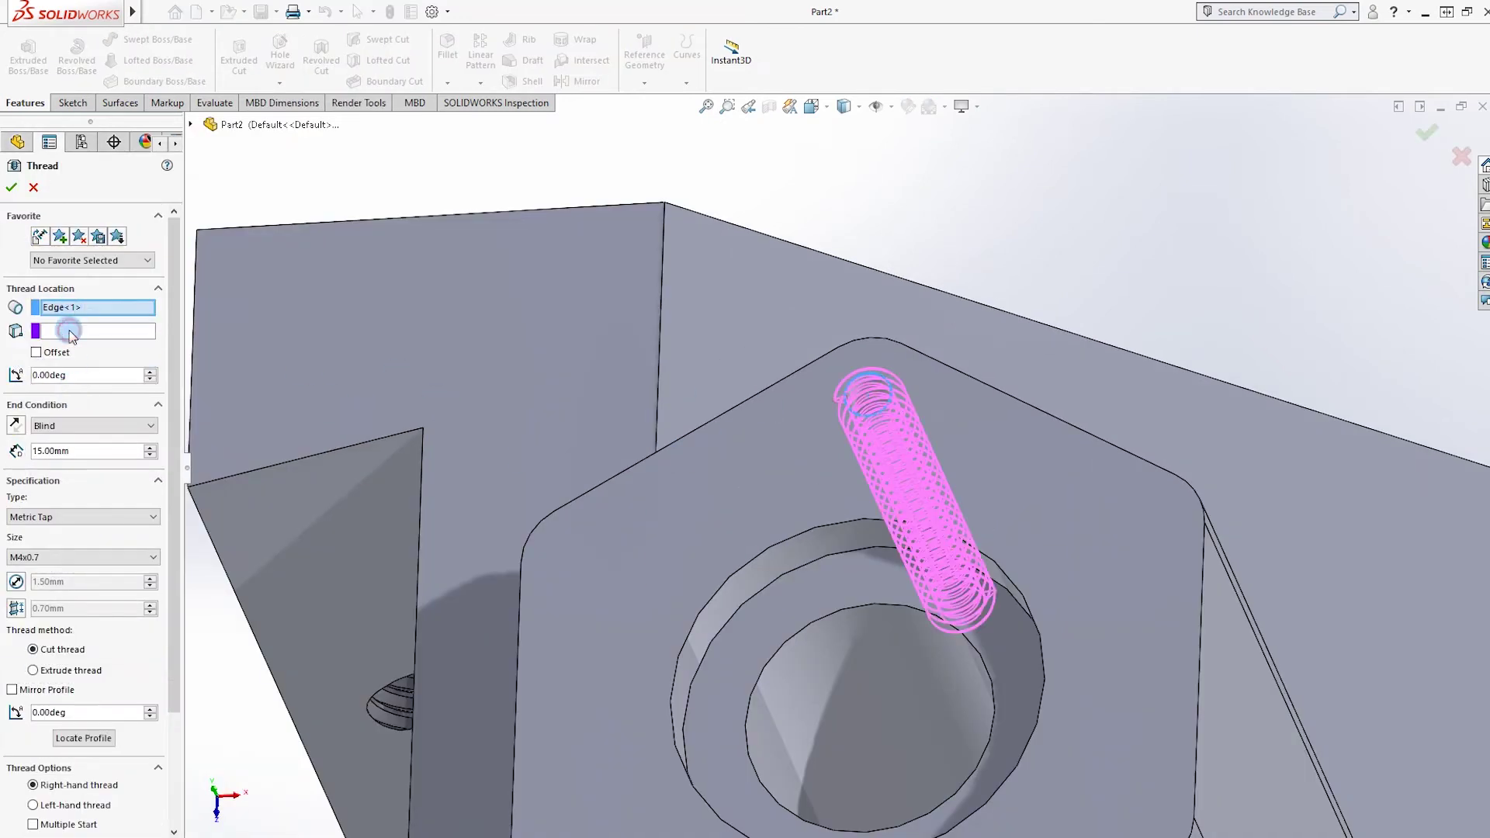
pyautogui.click(751, 447)
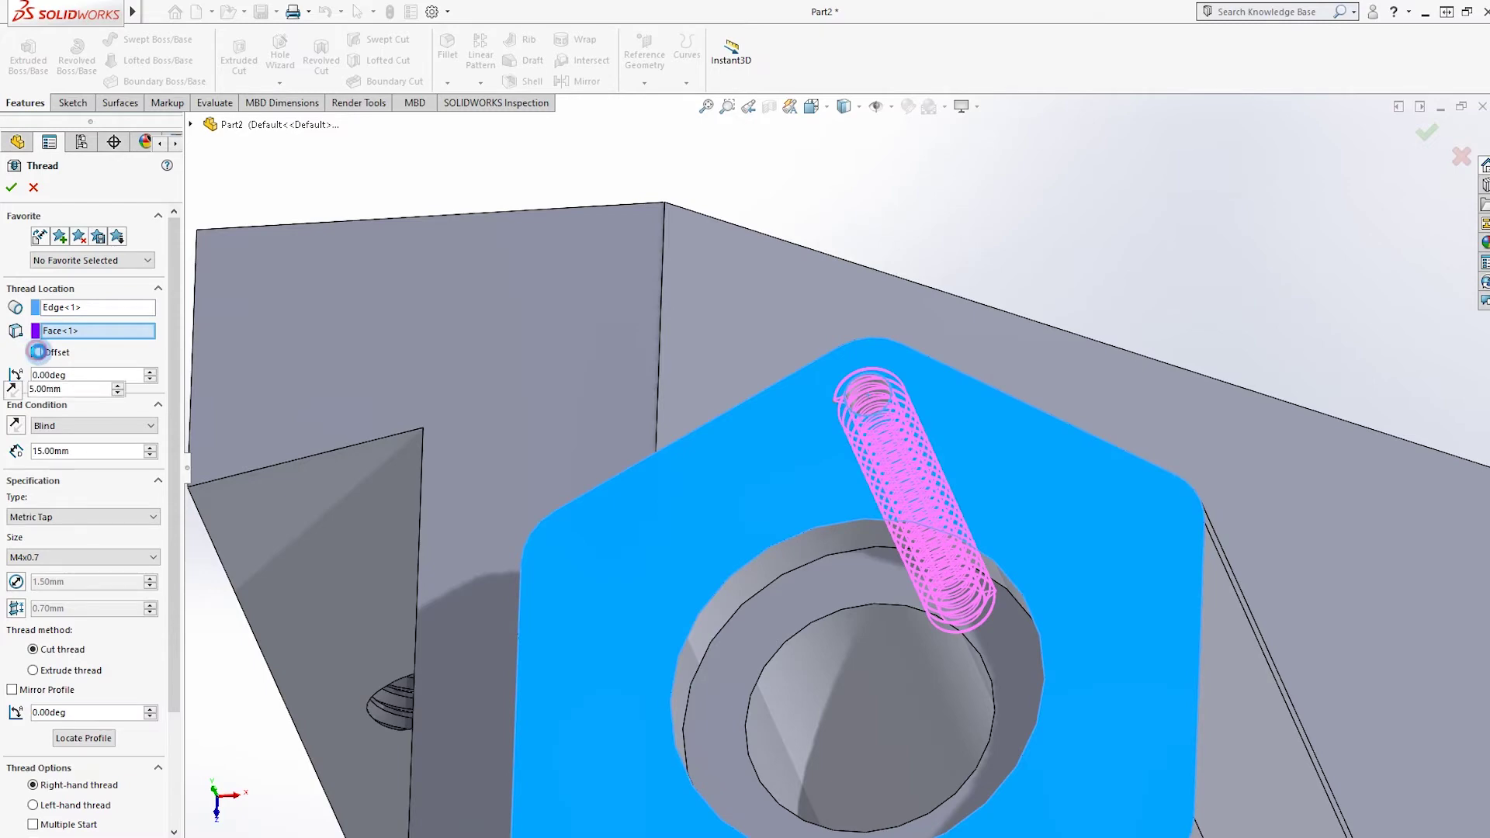
pyautogui.click(37, 351)
pyautogui.click(79, 376)
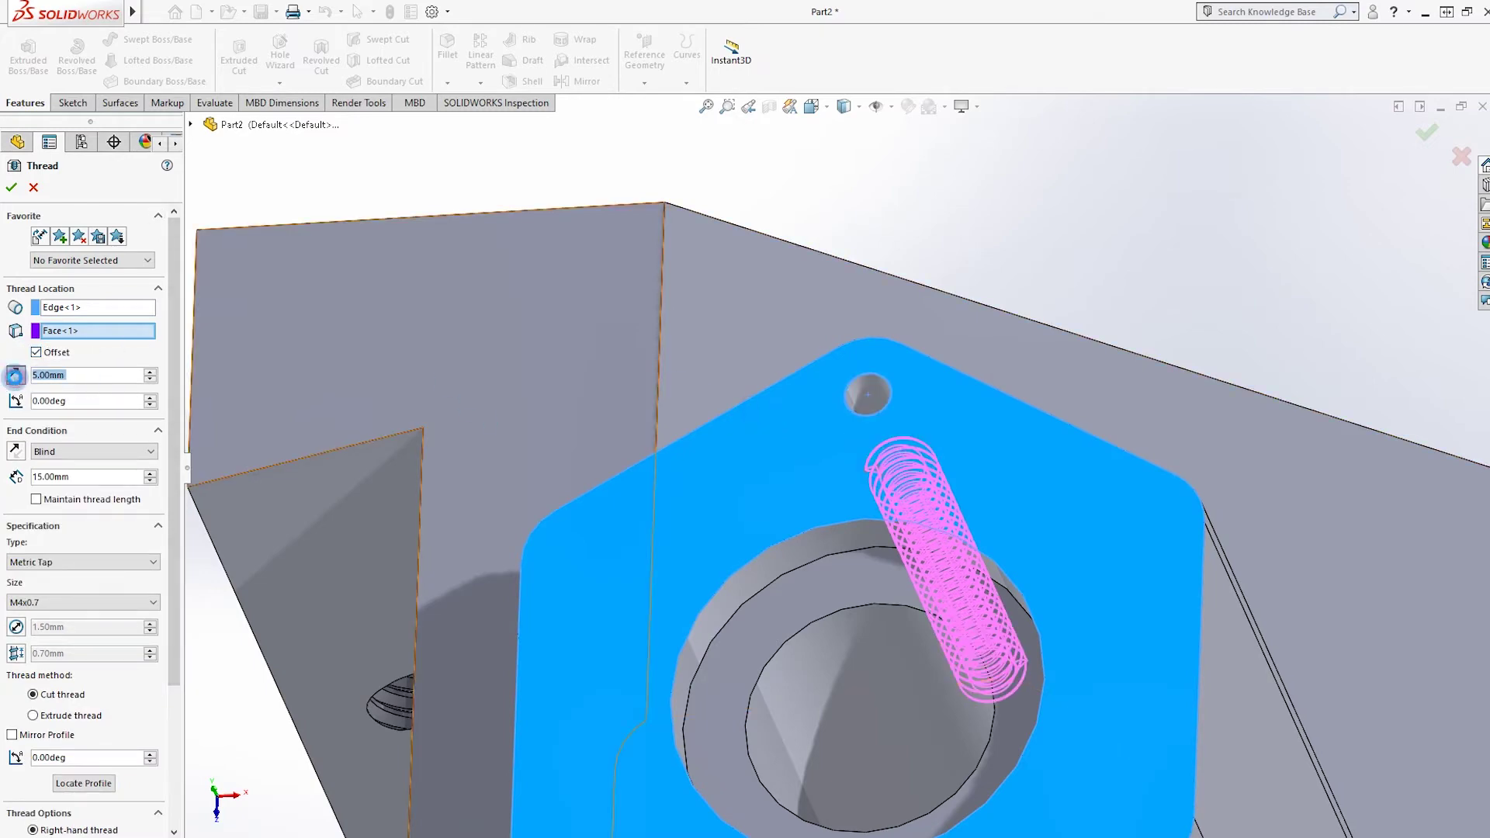
pyautogui.click(15, 375)
pyautogui.click(113, 377)
pyautogui.press('Return')
pyautogui.moveTo(791, 406); pyautogui.dragTo(466, 496, button='middle')
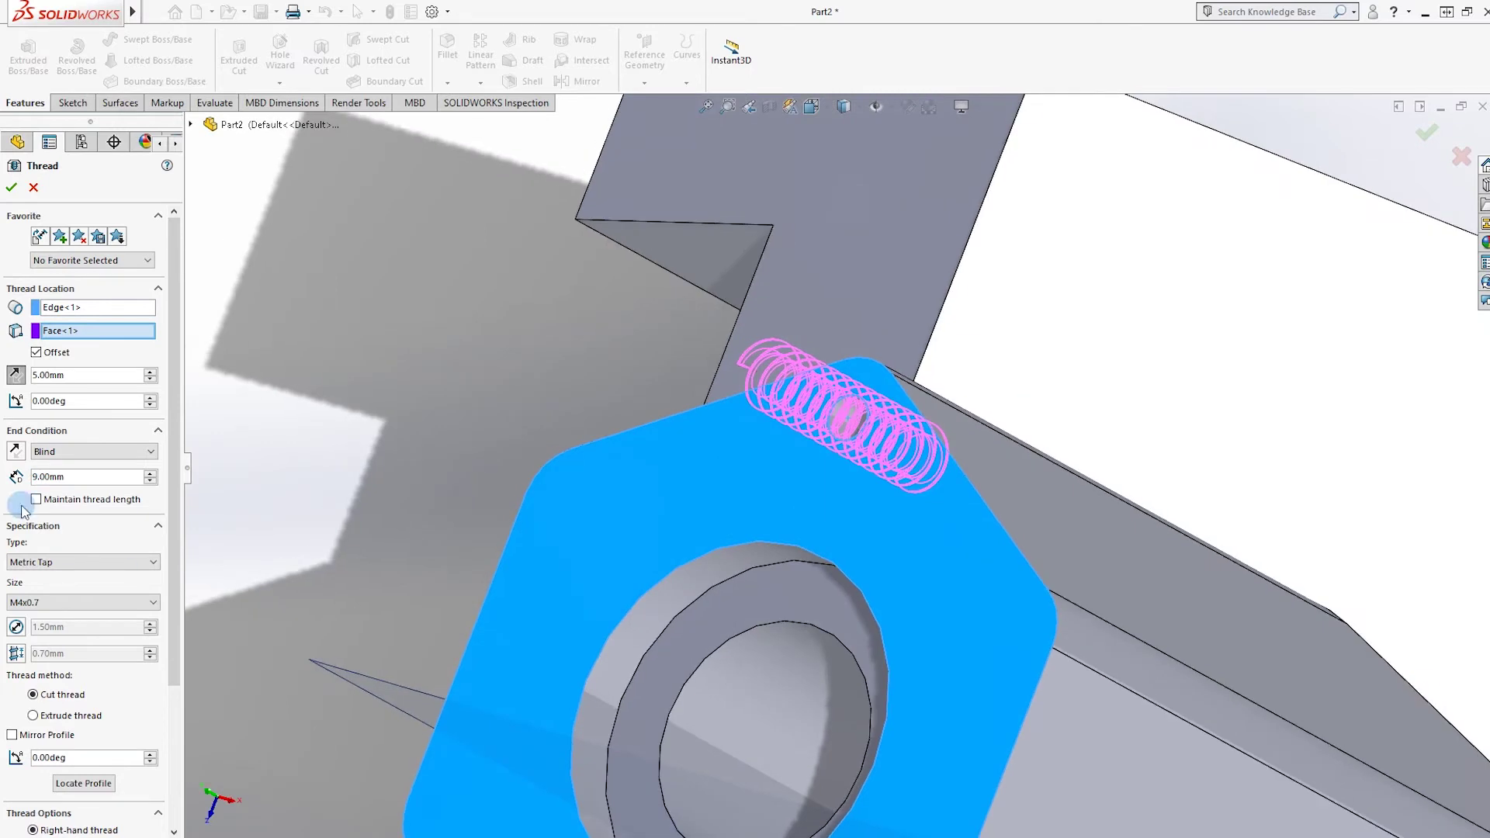
# Try cutting the M4x0.7 thread in the small hole with a 2.3 mm diameter and 0.45 mm pitch override
pyautogui.click(44, 603)
pyautogui.scroll(3, 132, 405)
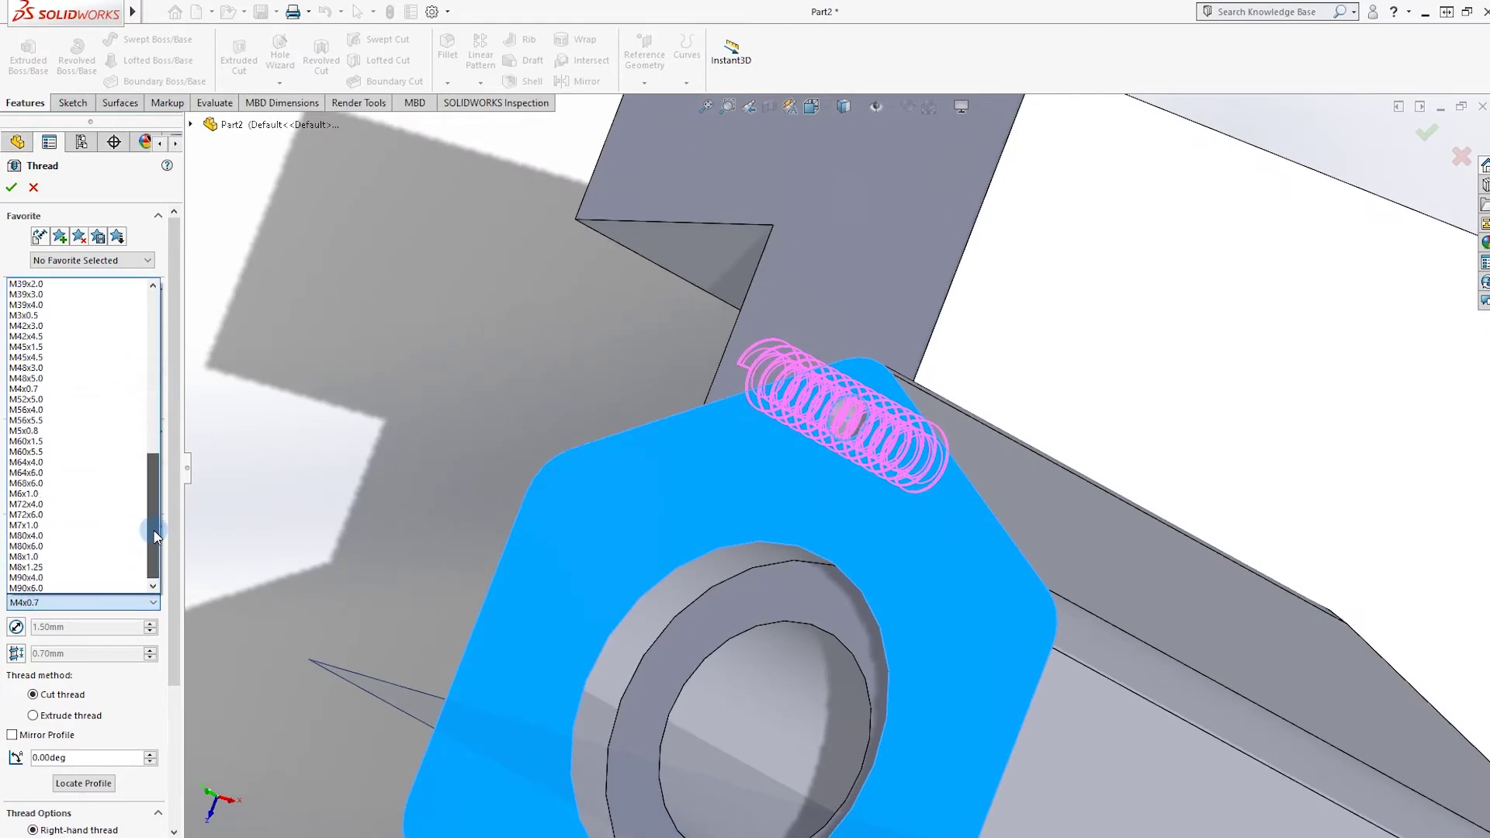
pyautogui.click(52, 629)
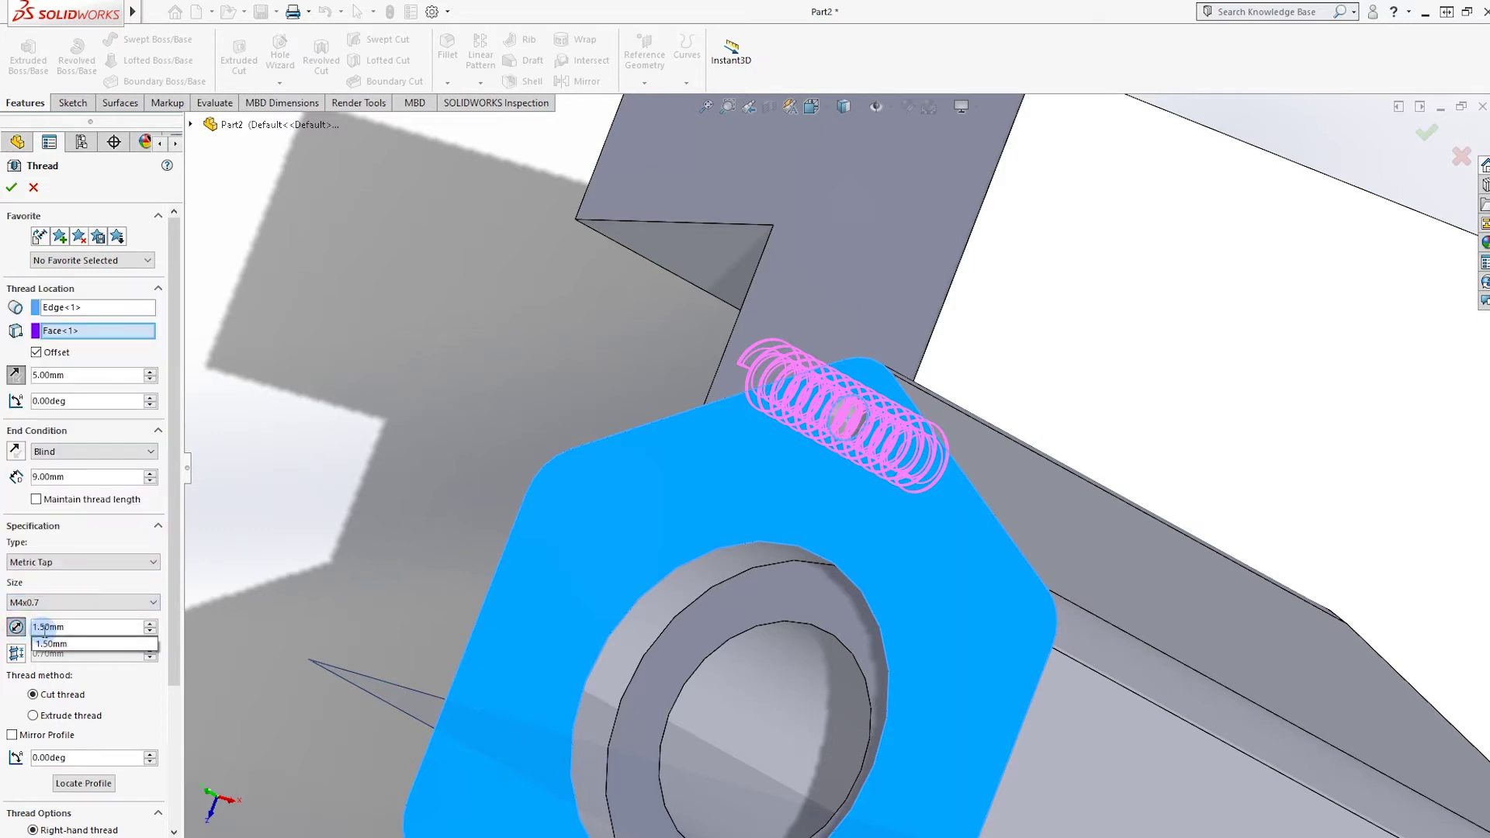
pyautogui.press('BackSpace')
pyautogui.write('2')
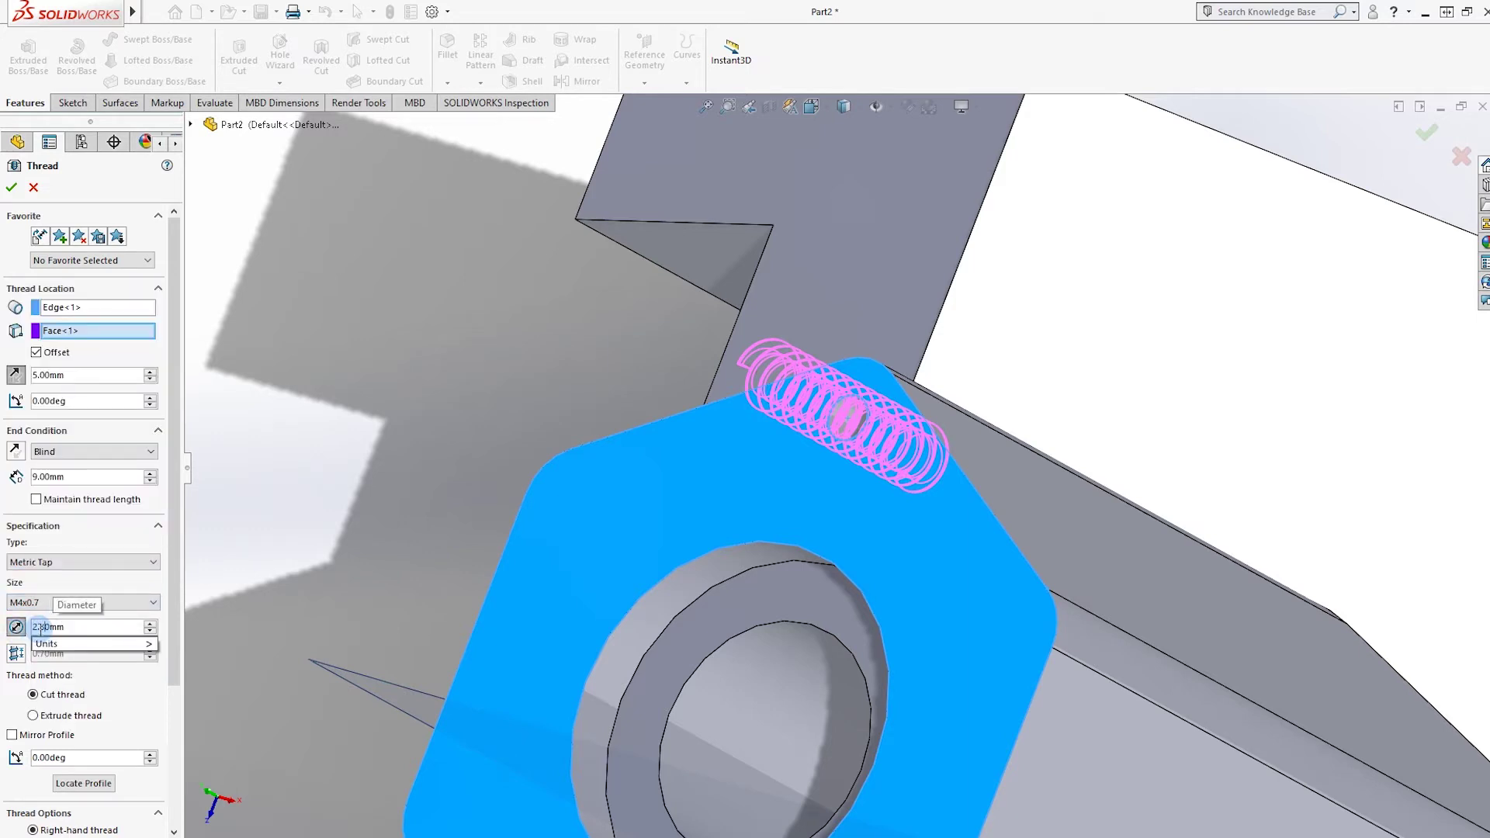
pyautogui.click(83, 666)
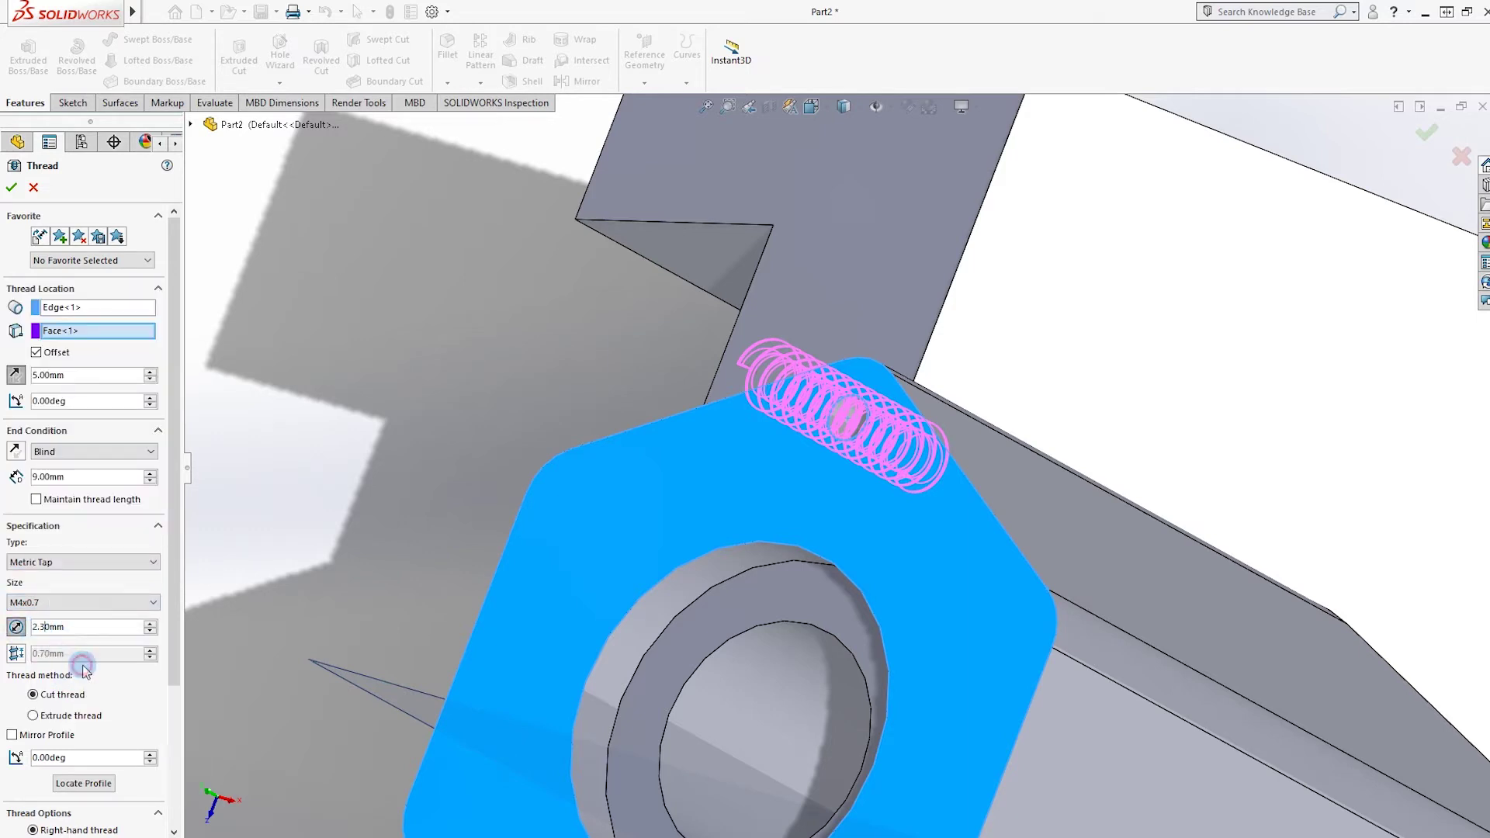
pyautogui.click(16, 655)
pyautogui.press('BackSpace')
pyautogui.write('45')
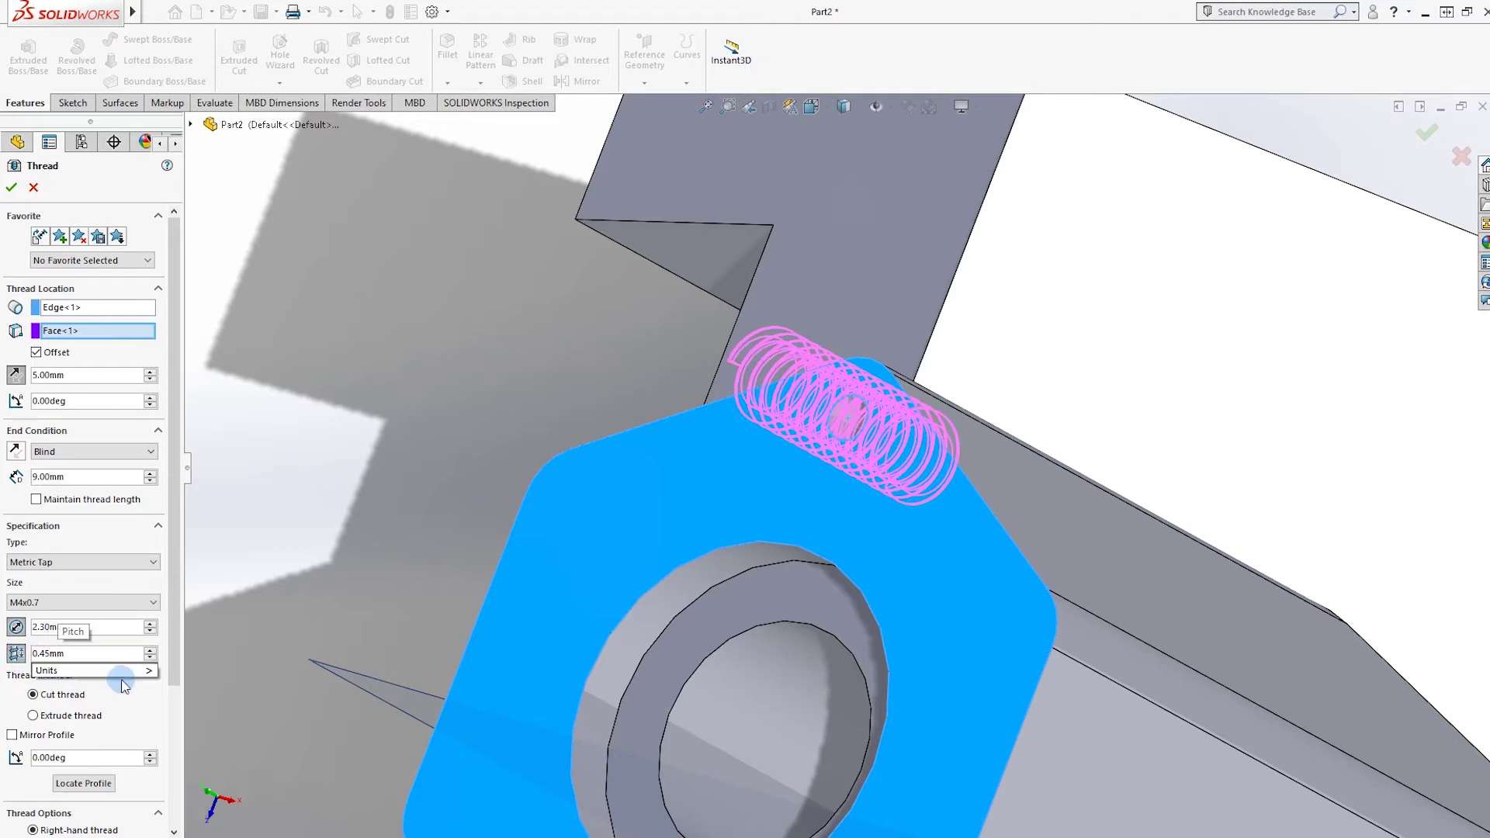
pyautogui.click(97, 589)
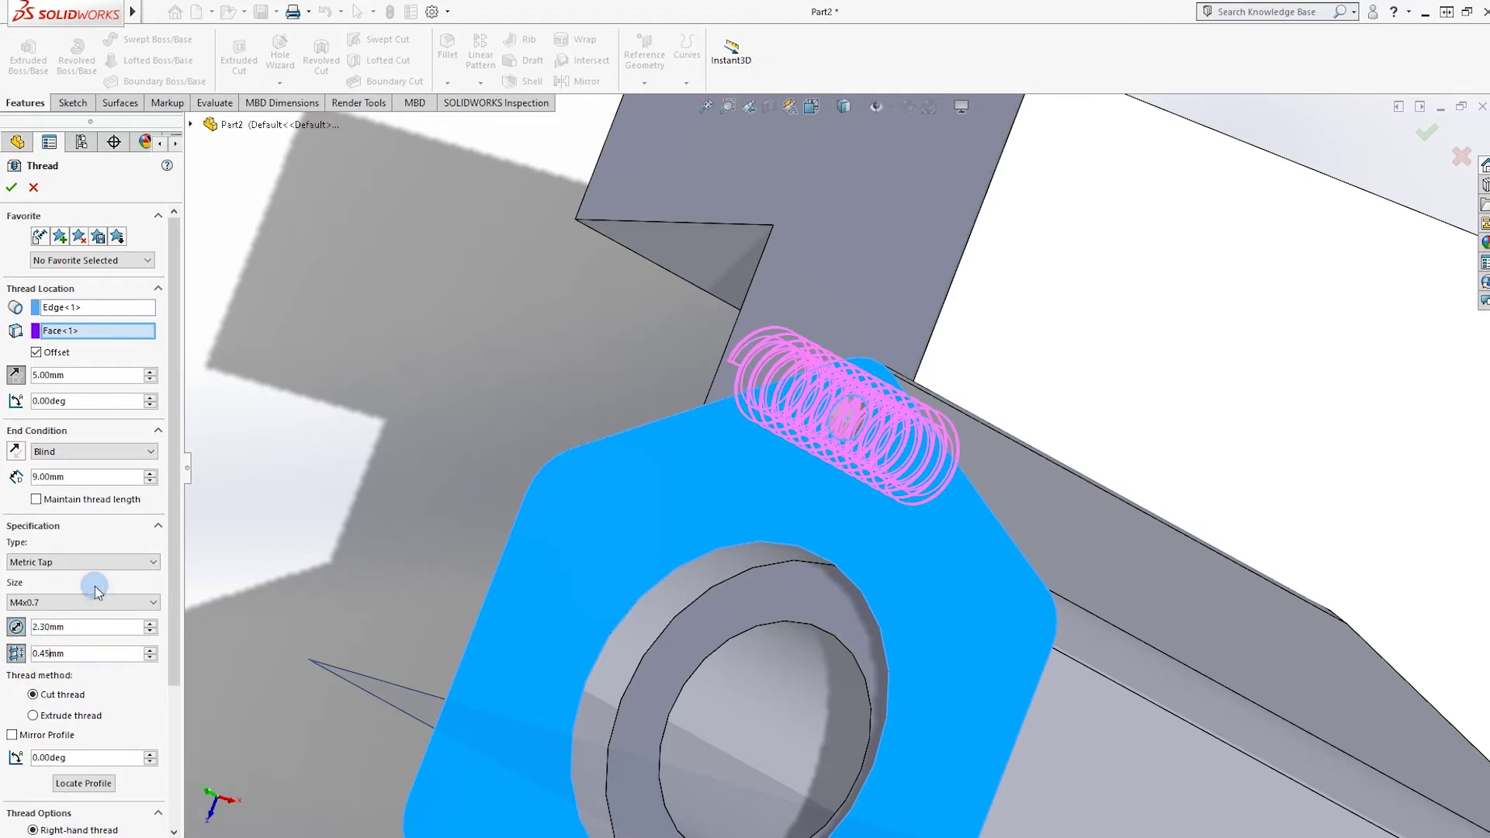
pyautogui.click(11, 190)
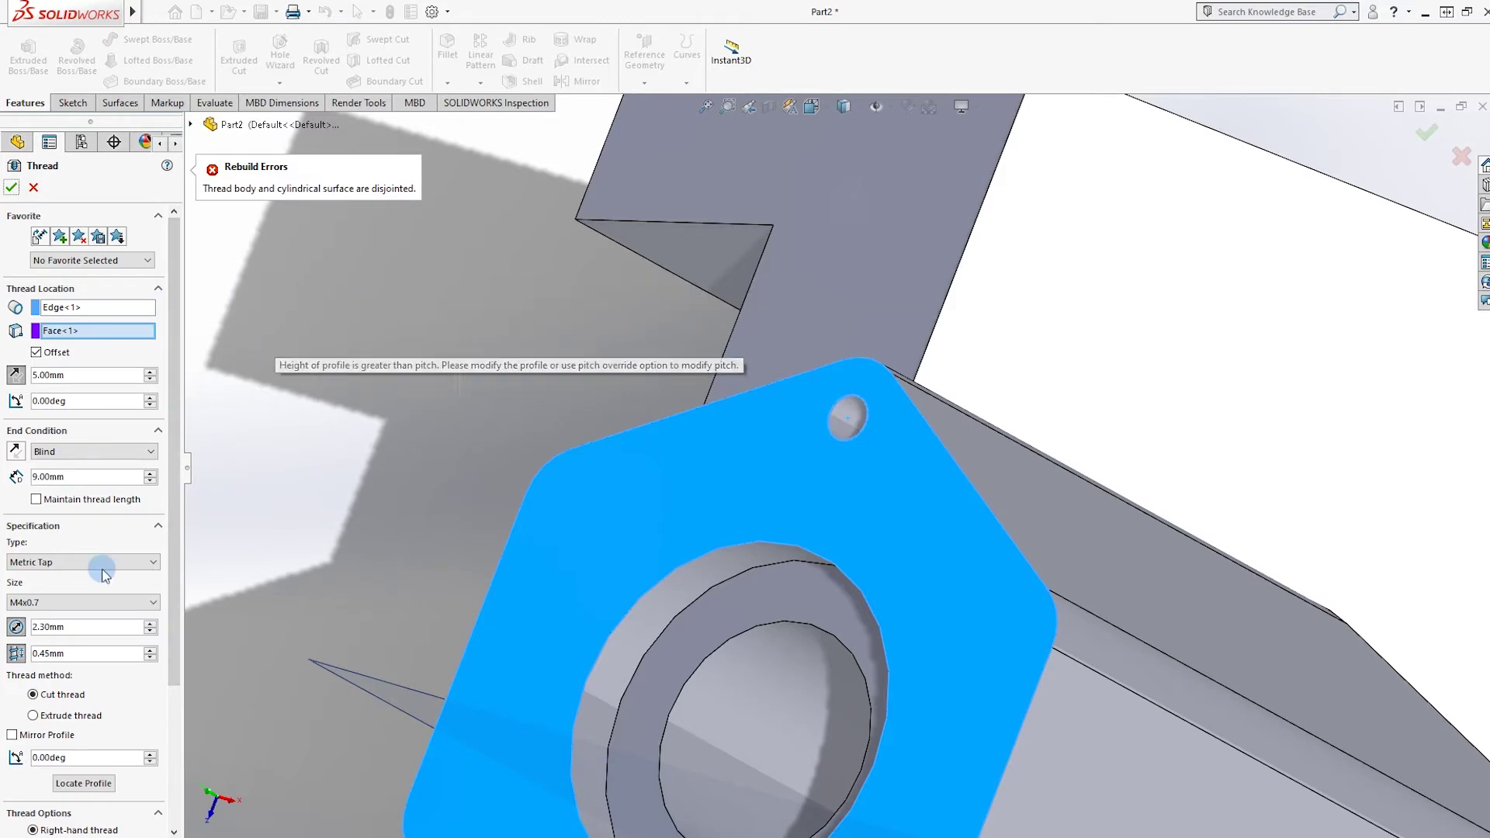
# Try the extrude and cut thread methods on the small hole again and discard the thread
pyautogui.moveTo(446, 393); pyautogui.dragTo(745, 458, button='middle')
pyautogui.click(59, 627)
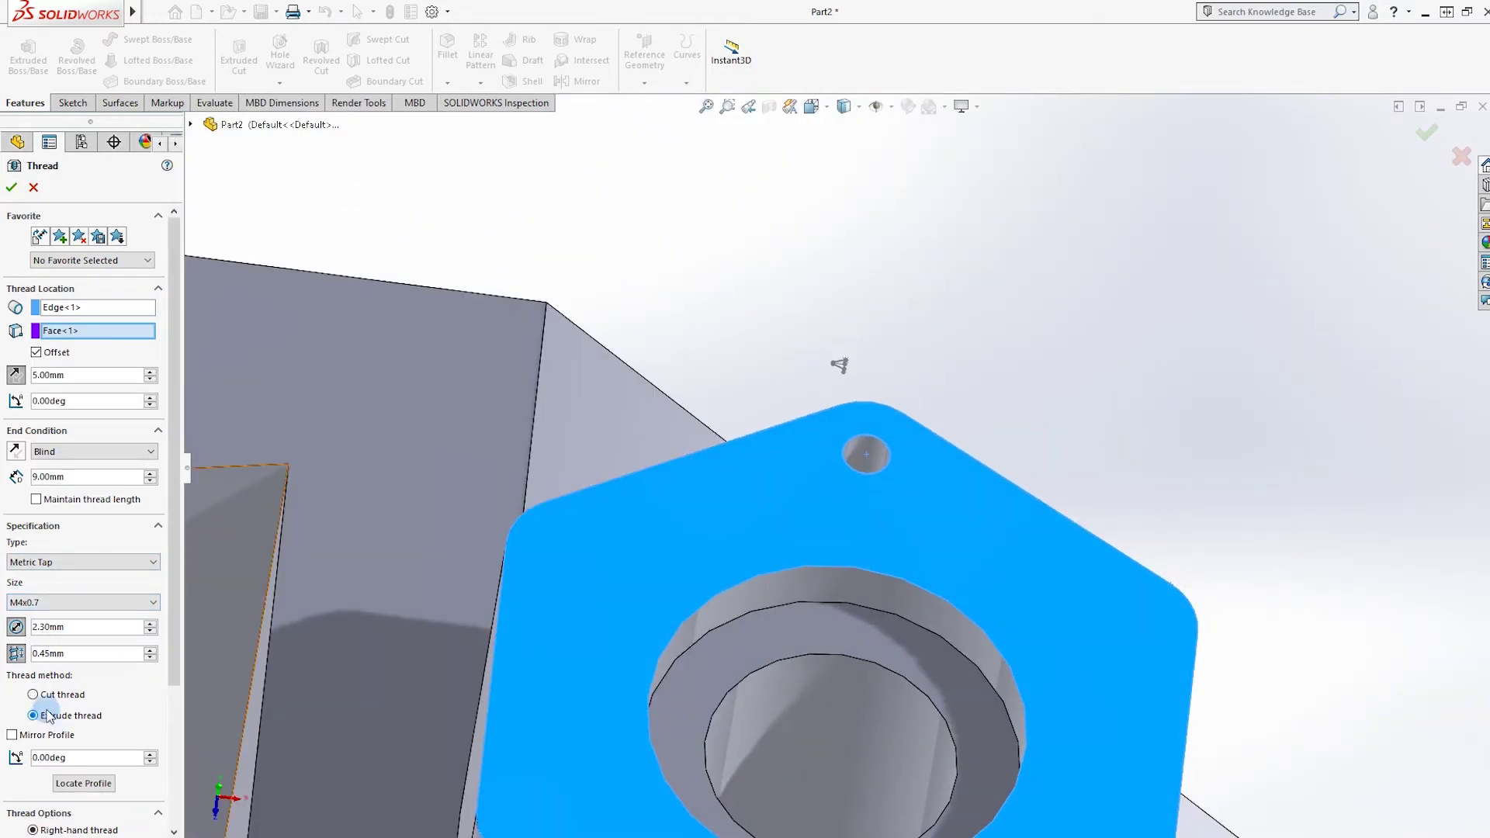
pyautogui.click(42, 565)
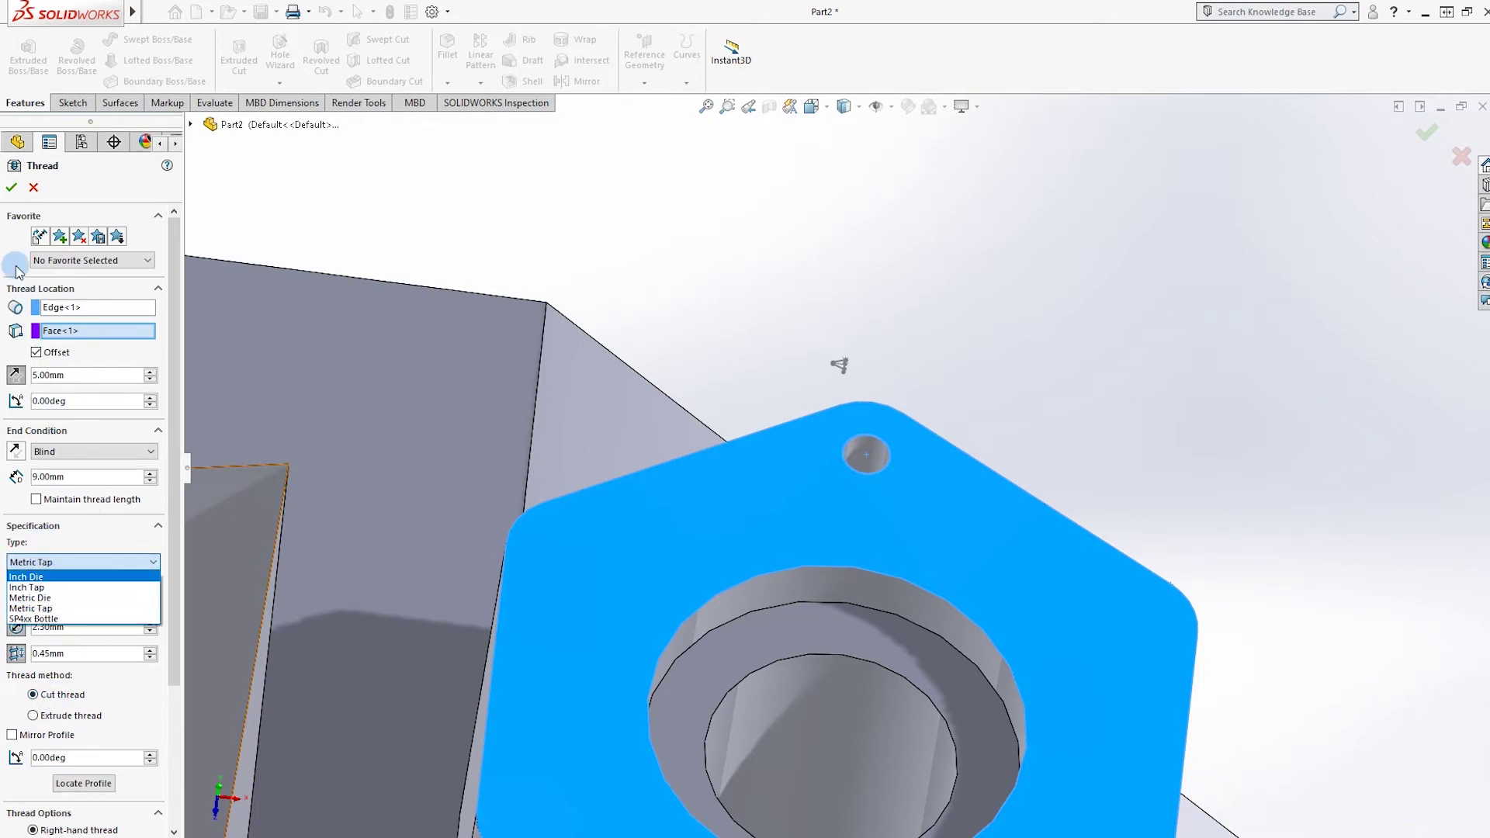
pyautogui.click(12, 187)
pyautogui.click(903, 261)
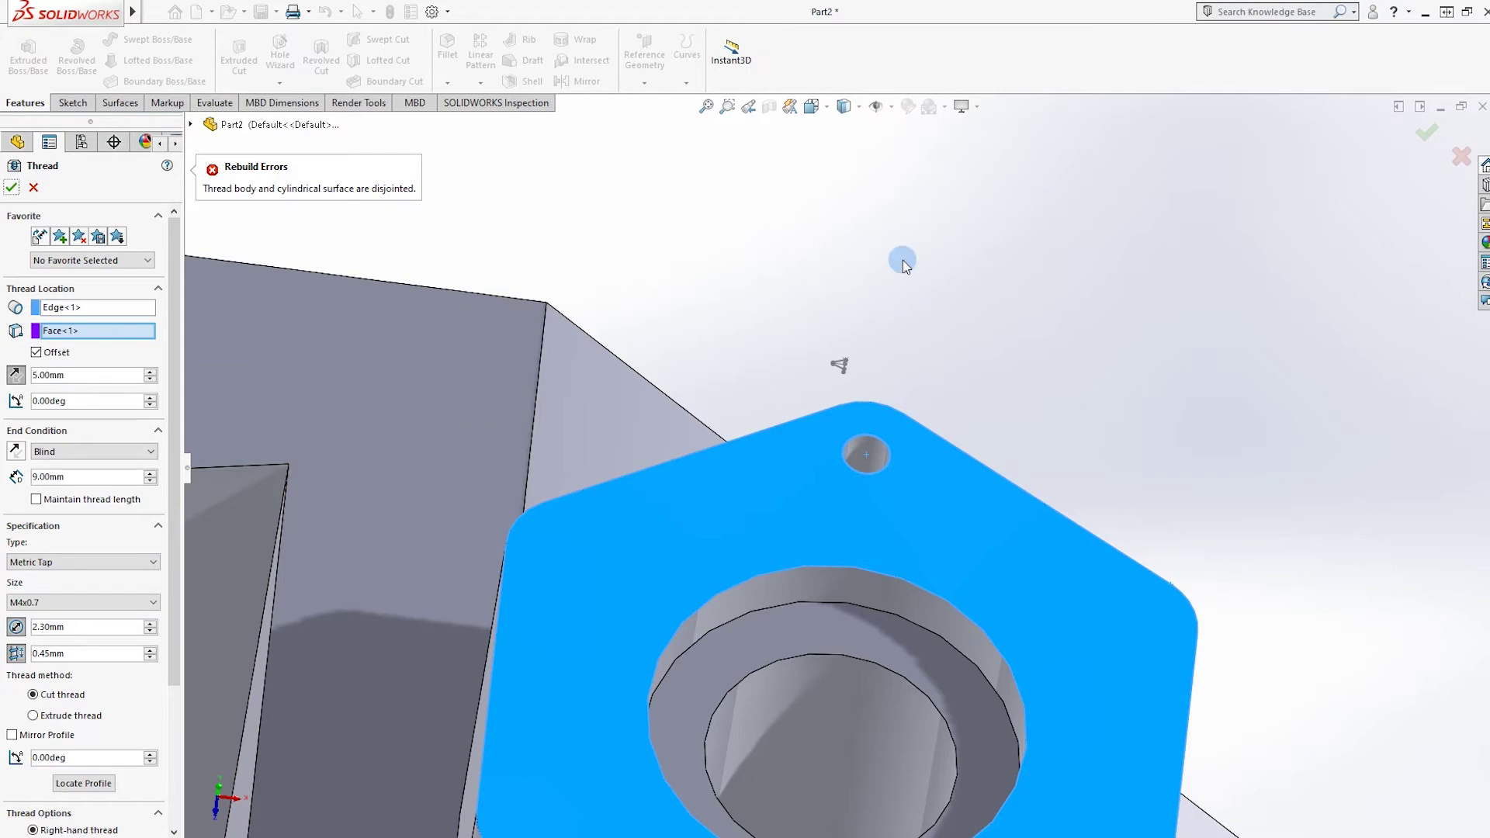
pyautogui.click(1431, 140)
pyautogui.scroll(-3, 898, 442)
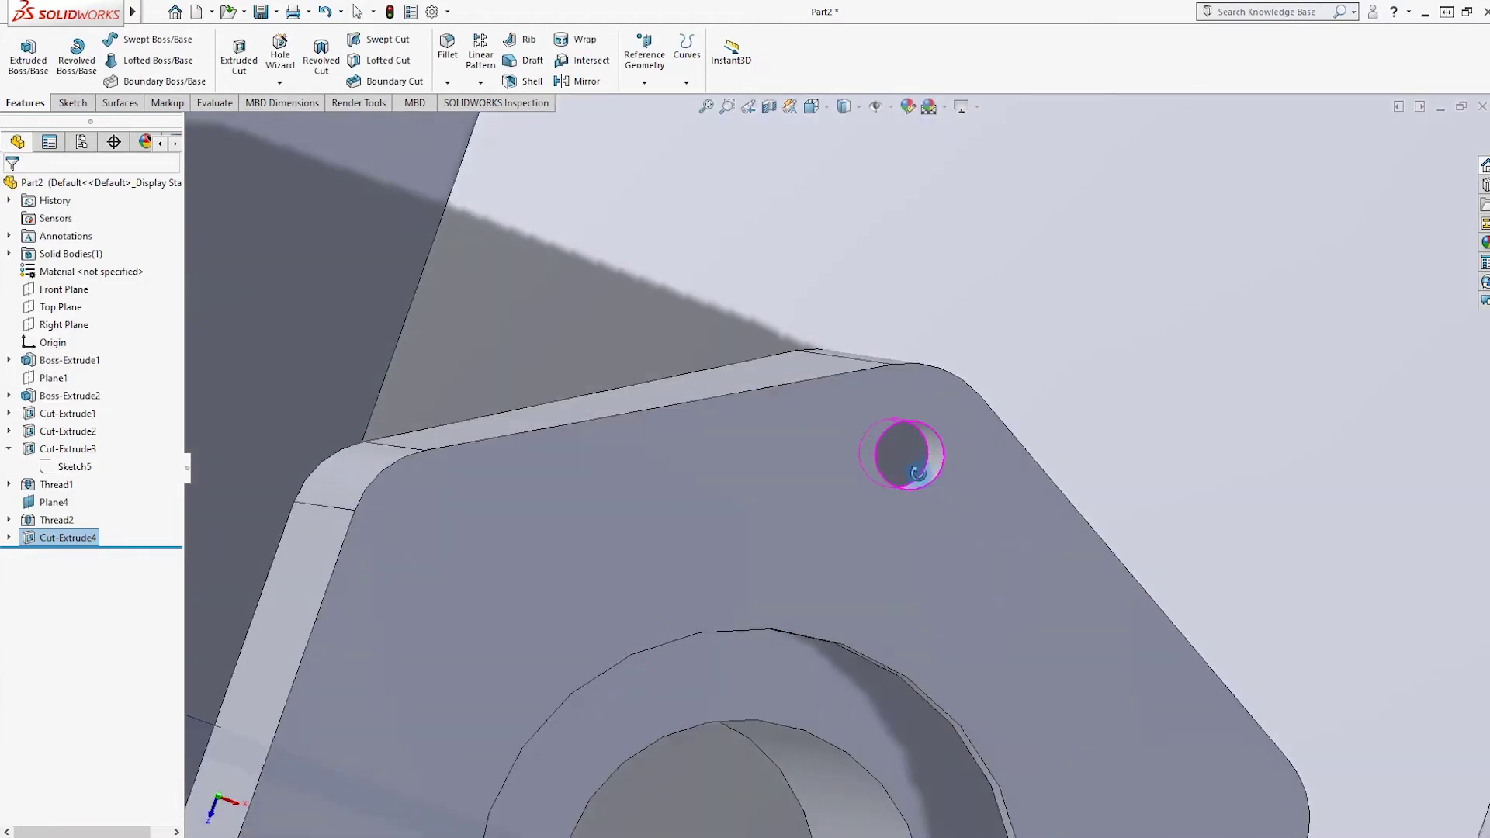
# Start a thread on the small hole's rim, beginning at the boss's end face with a reversed 1 mm offset
pyautogui.click(92, 531)
pyautogui.rightClick(91, 533)
pyautogui.click(280, 83)
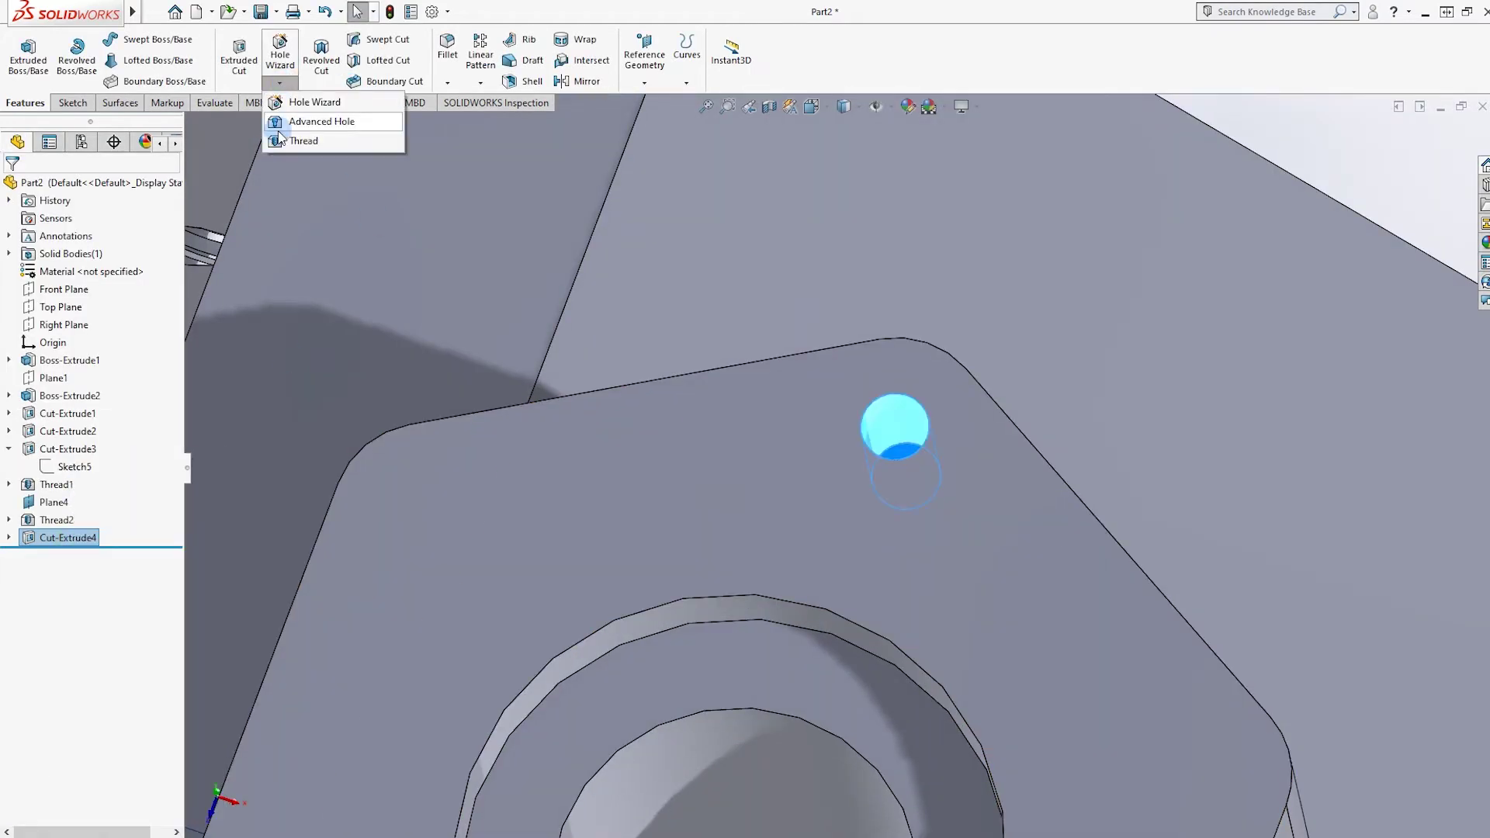
pyautogui.click(281, 141)
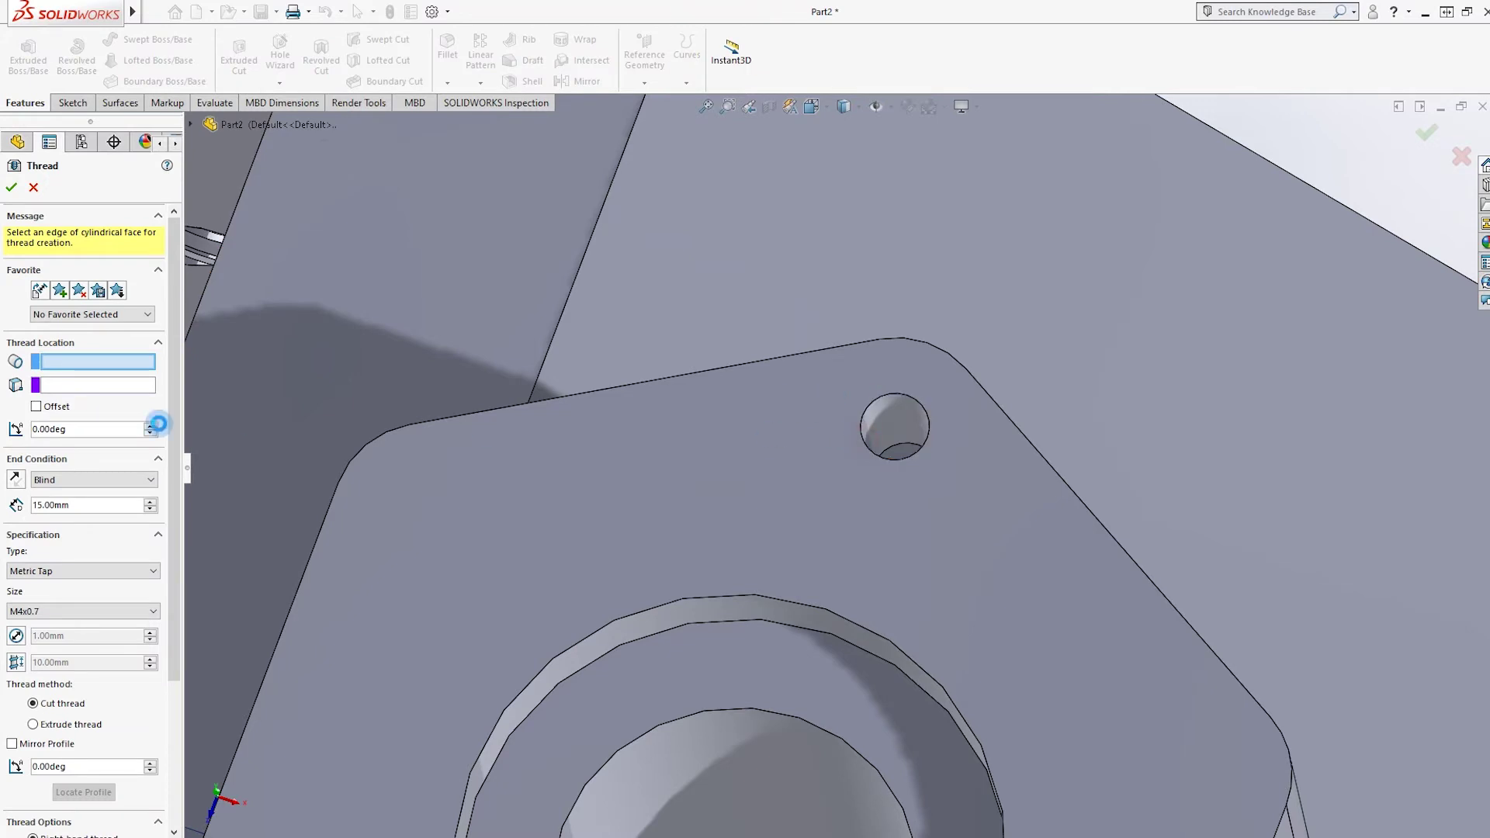
pyautogui.click(774, 481)
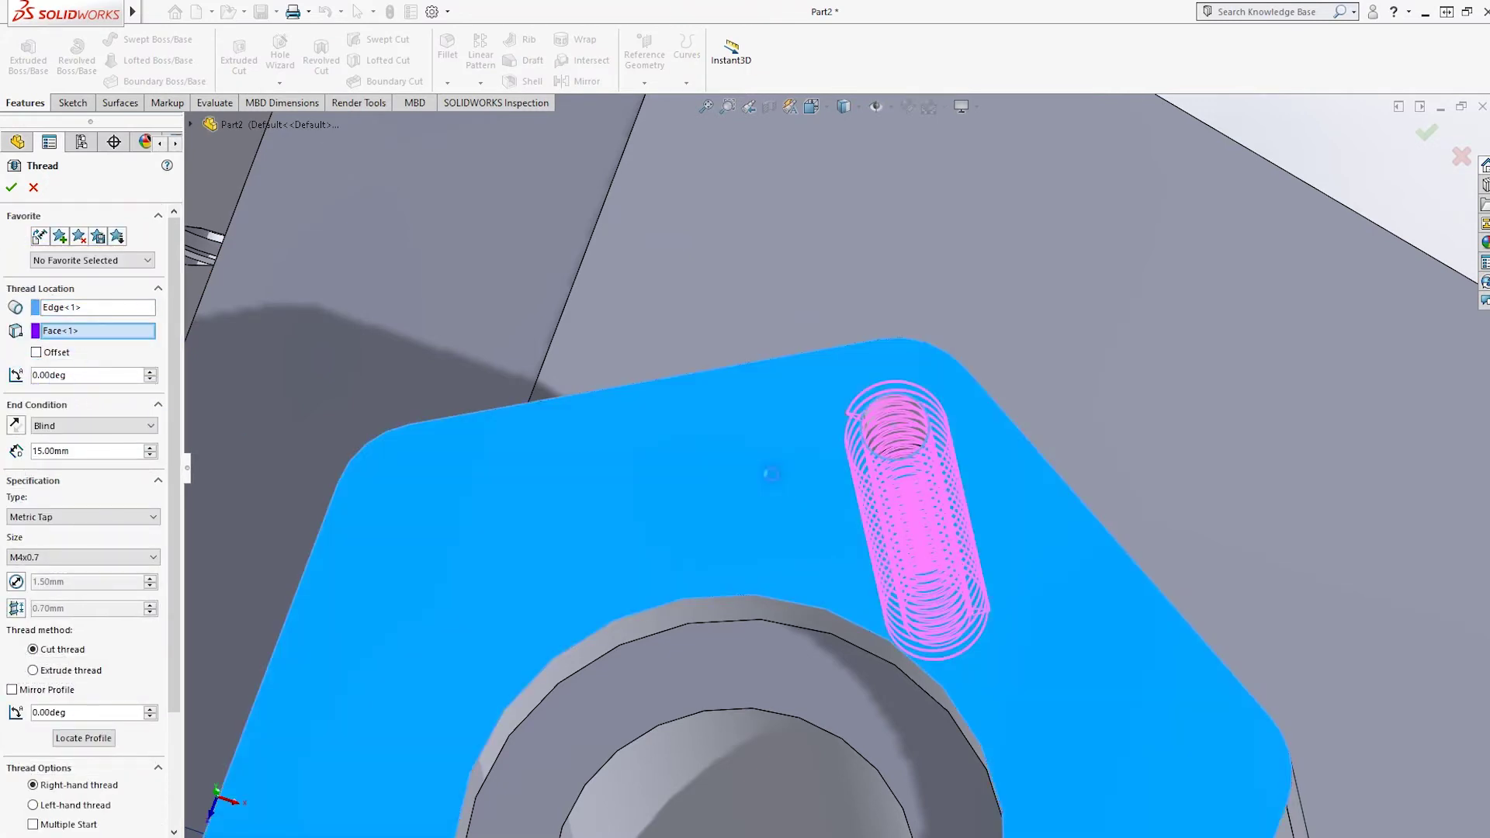
pyautogui.click(36, 353)
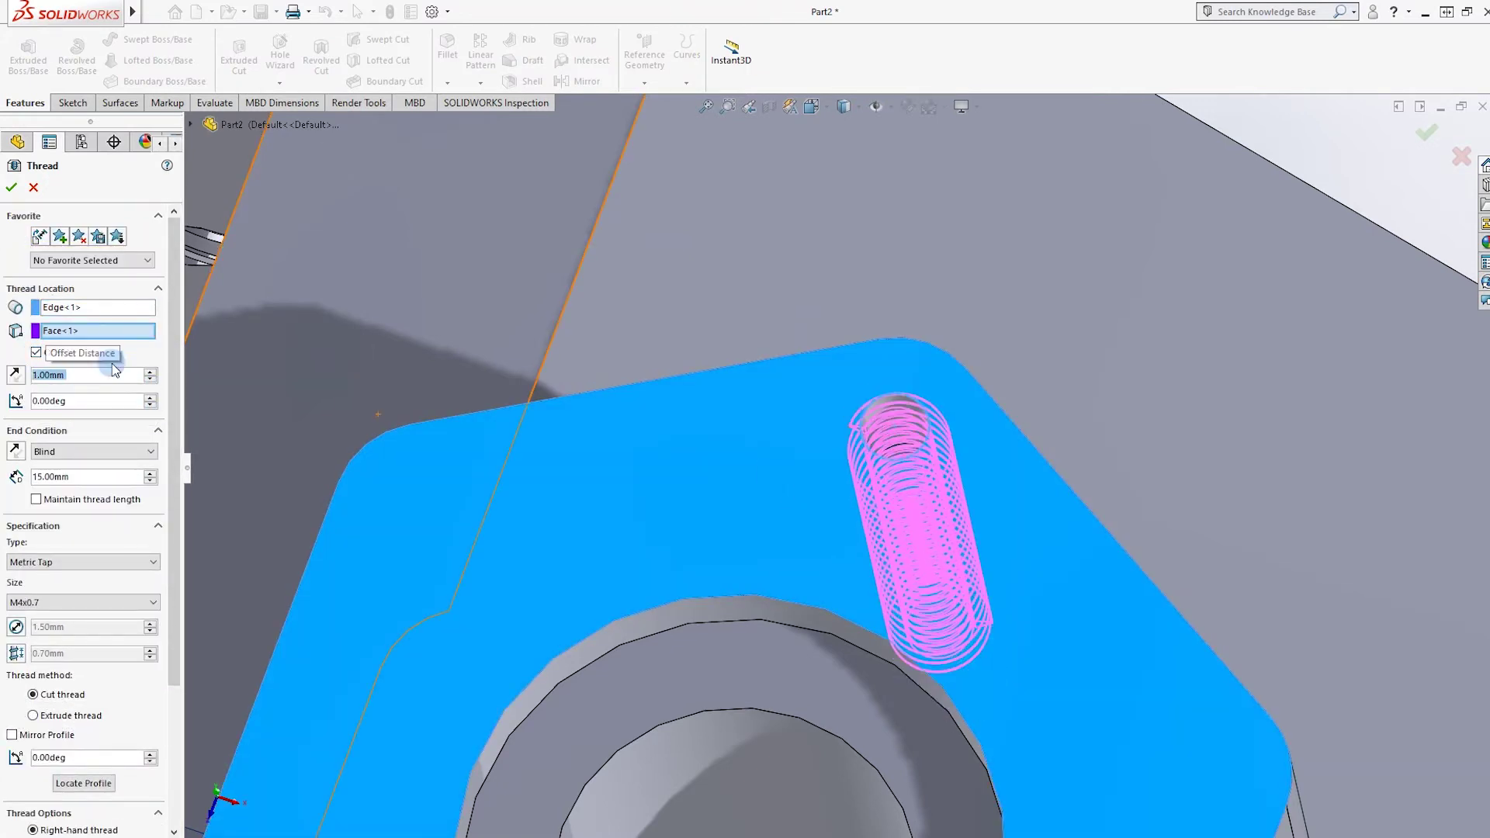
pyautogui.moveTo(941, 469); pyautogui.dragTo(920, 299, button='middle')
pyautogui.click(15, 374)
pyautogui.moveTo(657, 518); pyautogui.dragTo(755, 426, button='middle')
# Cut the small hole's thread as Metric Tap size M2.2x0.45 with a 5 mm blind depth
pyautogui.click(72, 602)
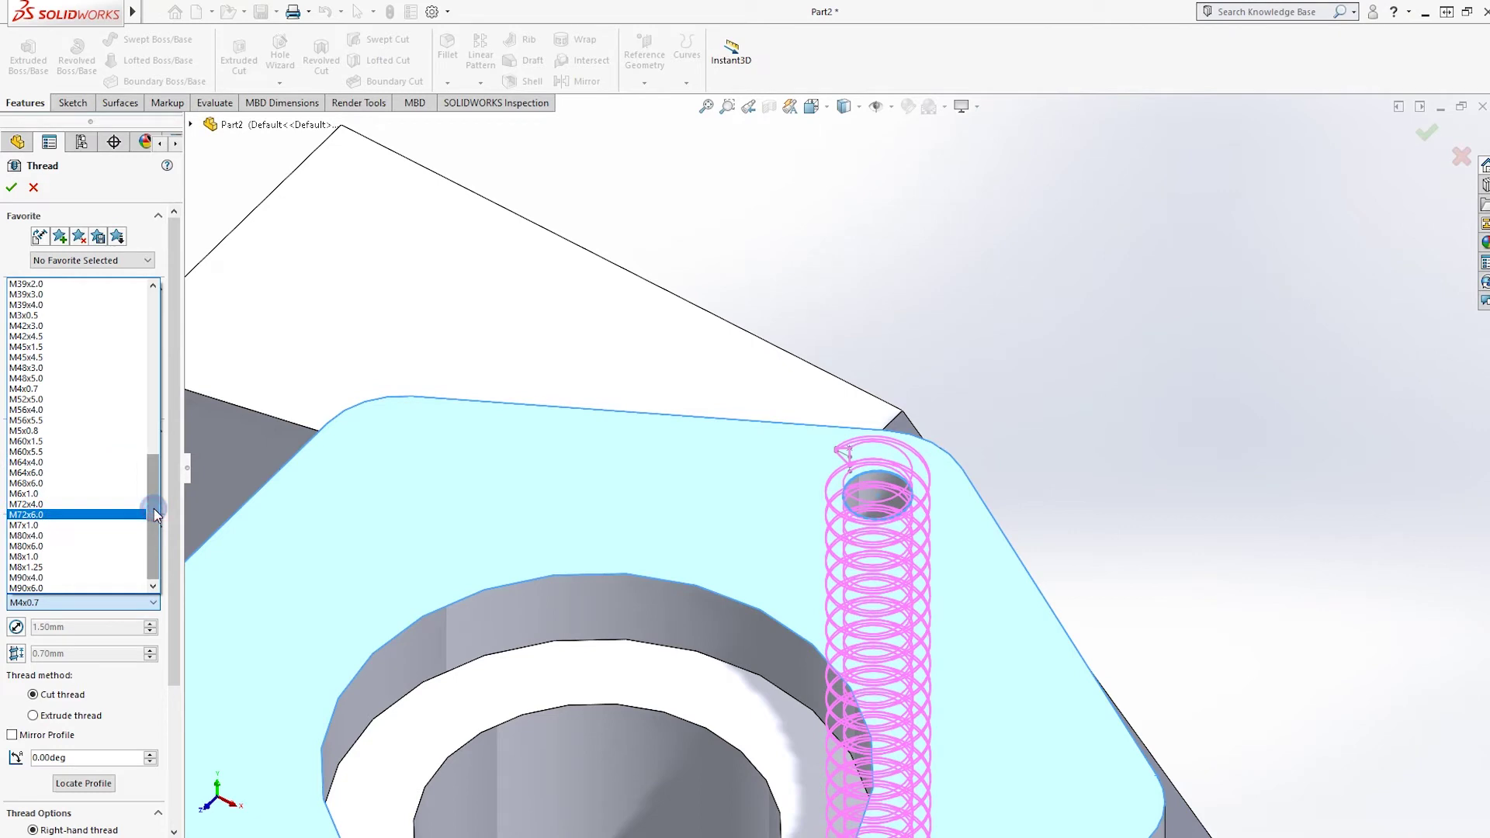
pyautogui.moveTo(164, 489); pyautogui.dragTo(159, 383)
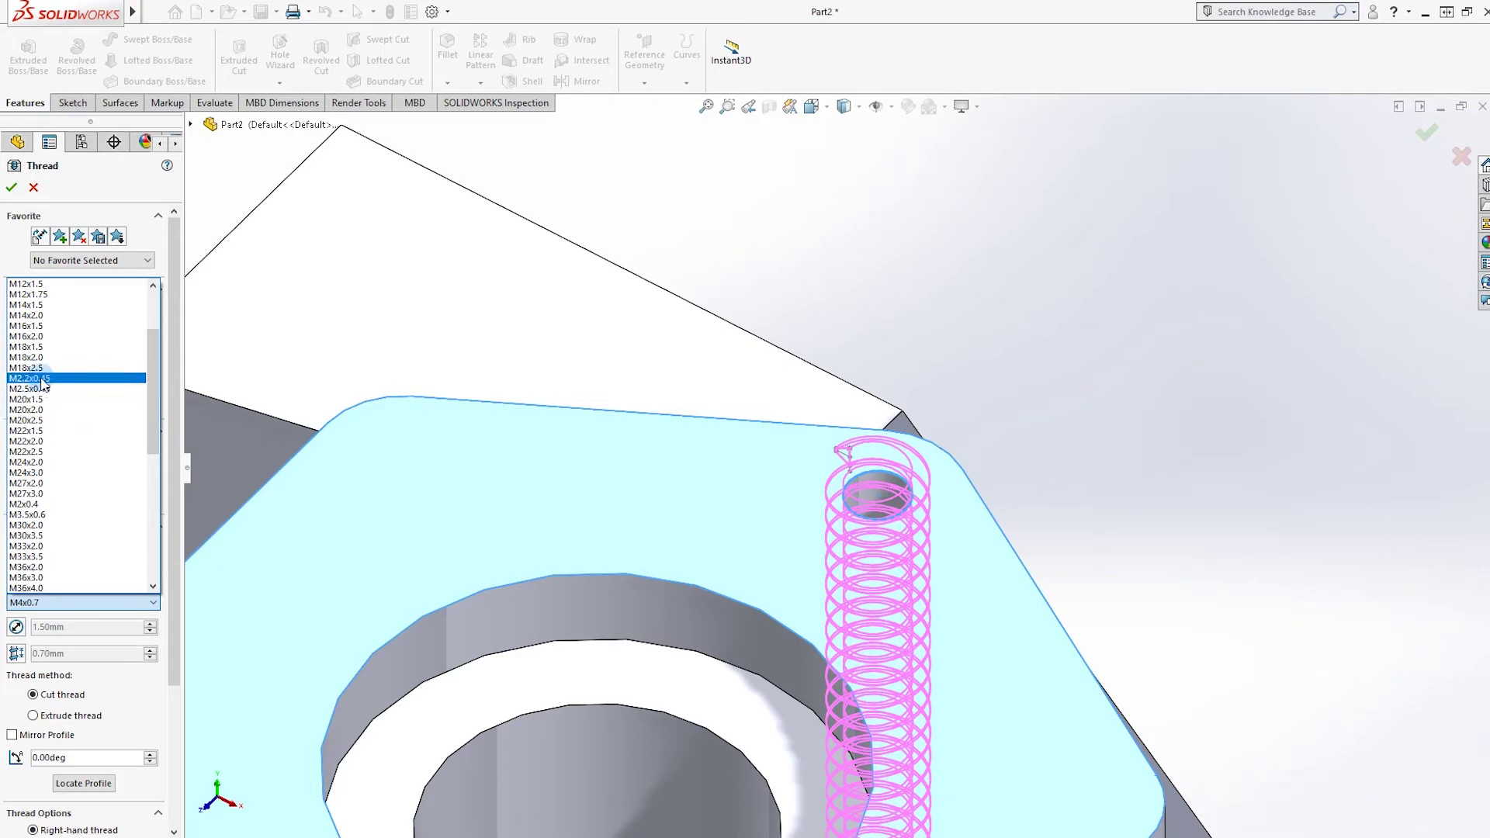
pyautogui.click(43, 380)
pyautogui.moveTo(881, 333); pyautogui.dragTo(884, 392, button='middle')
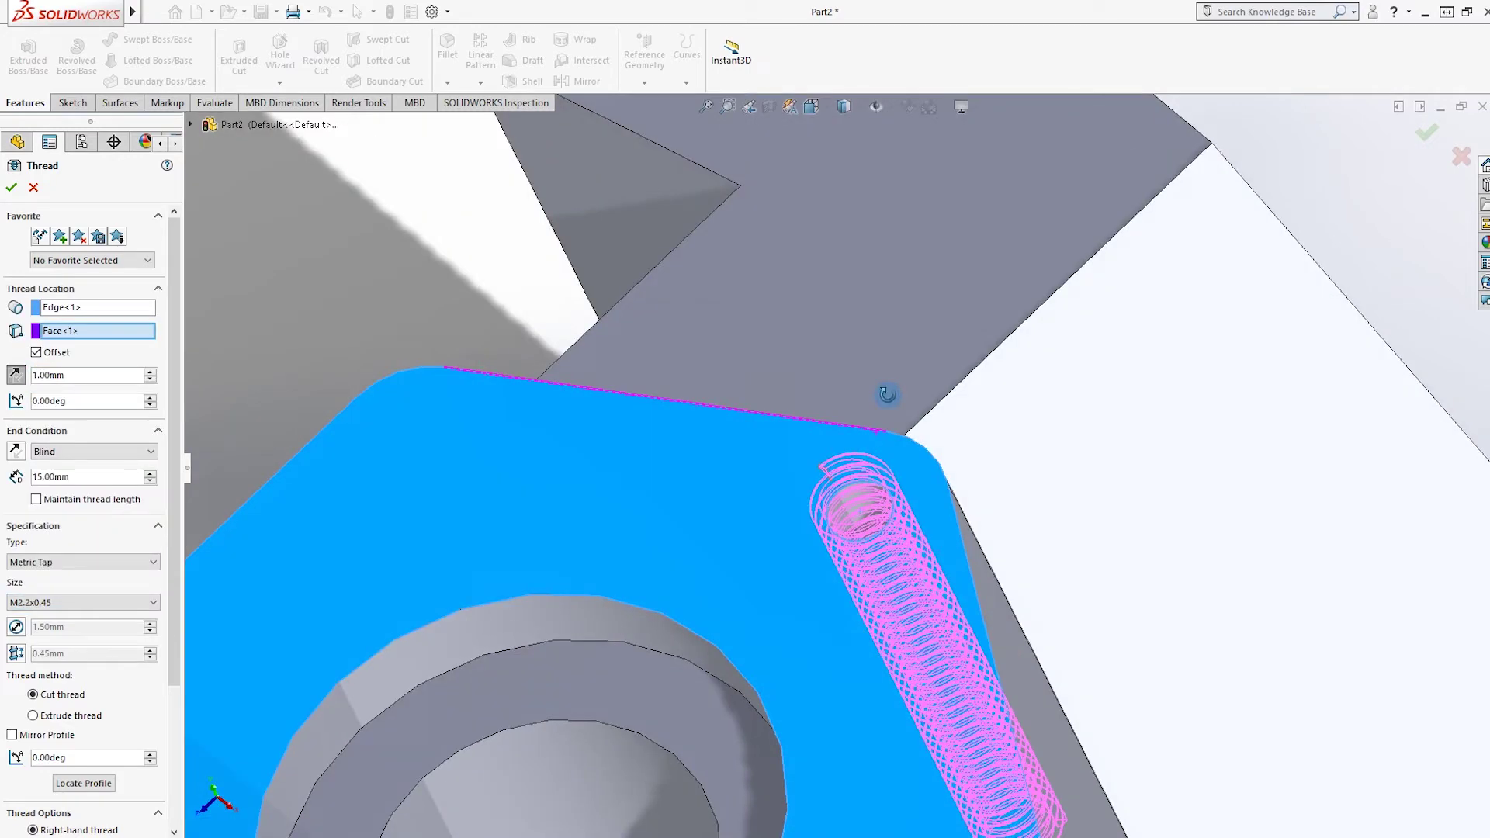
pyautogui.write('5')
pyautogui.click(11, 187)
pyautogui.moveTo(1137, 188); pyautogui.dragTo(1087, 372, button='middle')
pyautogui.scroll(-3, 1032, 434)
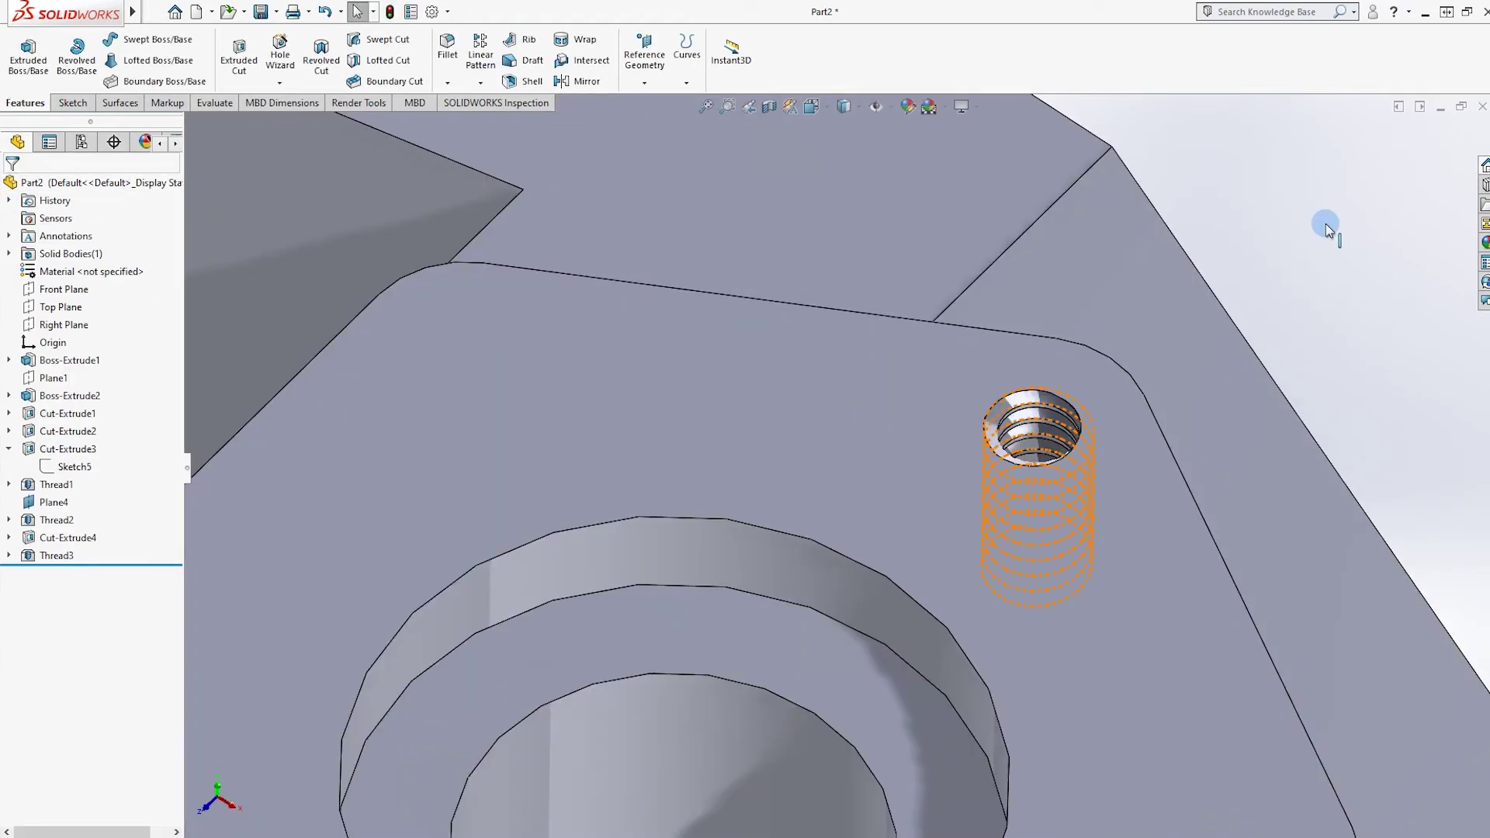
# Start a circular pattern with six equally spaced instances over 360 degrees
pyautogui.moveTo(1327, 230); pyautogui.dragTo(1221, 538, button='middle')
pyautogui.scroll(5, 1195, 470)
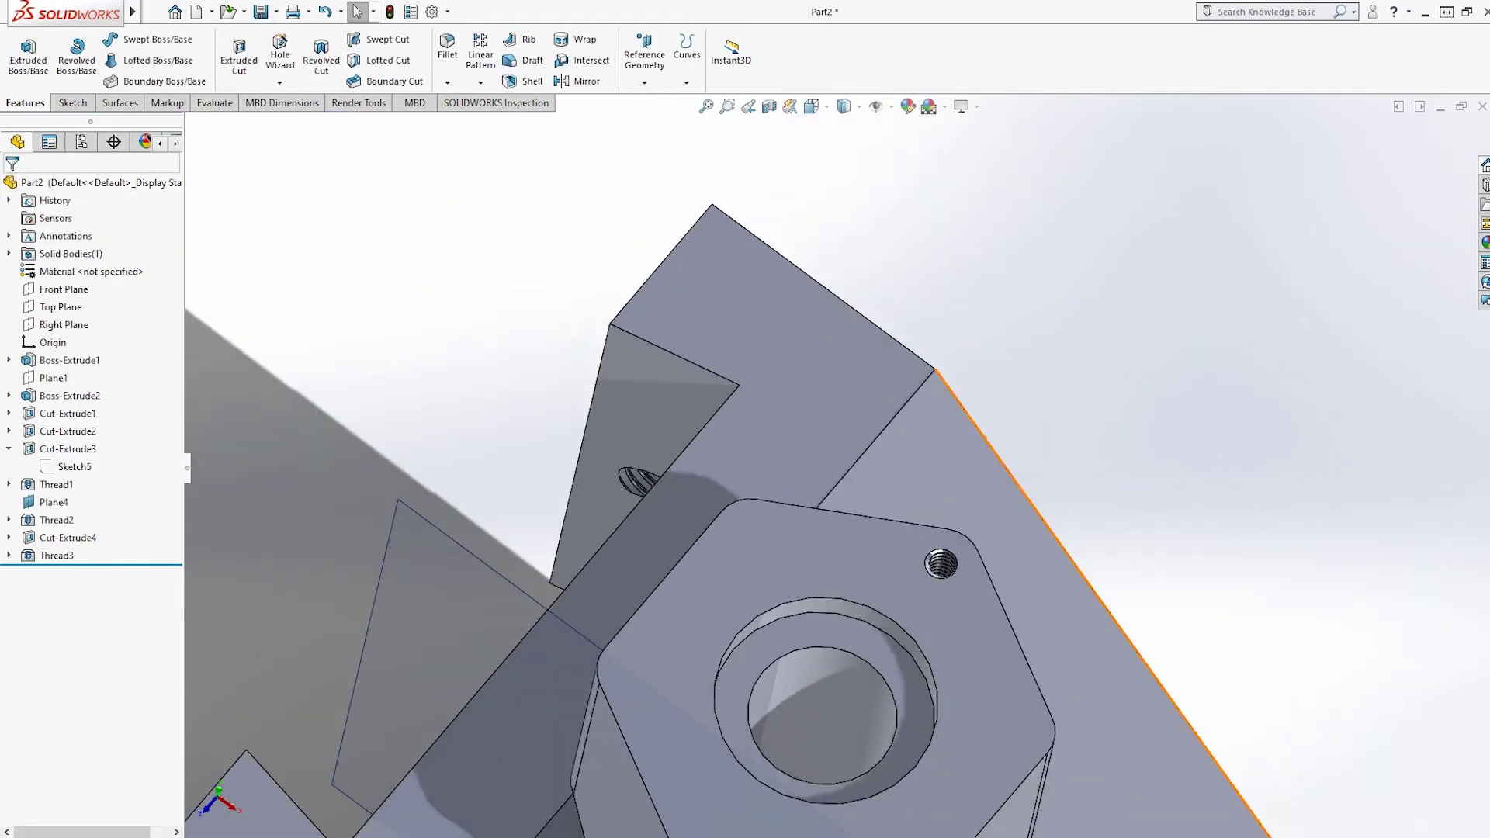
pyautogui.scroll(3, 976, 573)
pyautogui.click(478, 84)
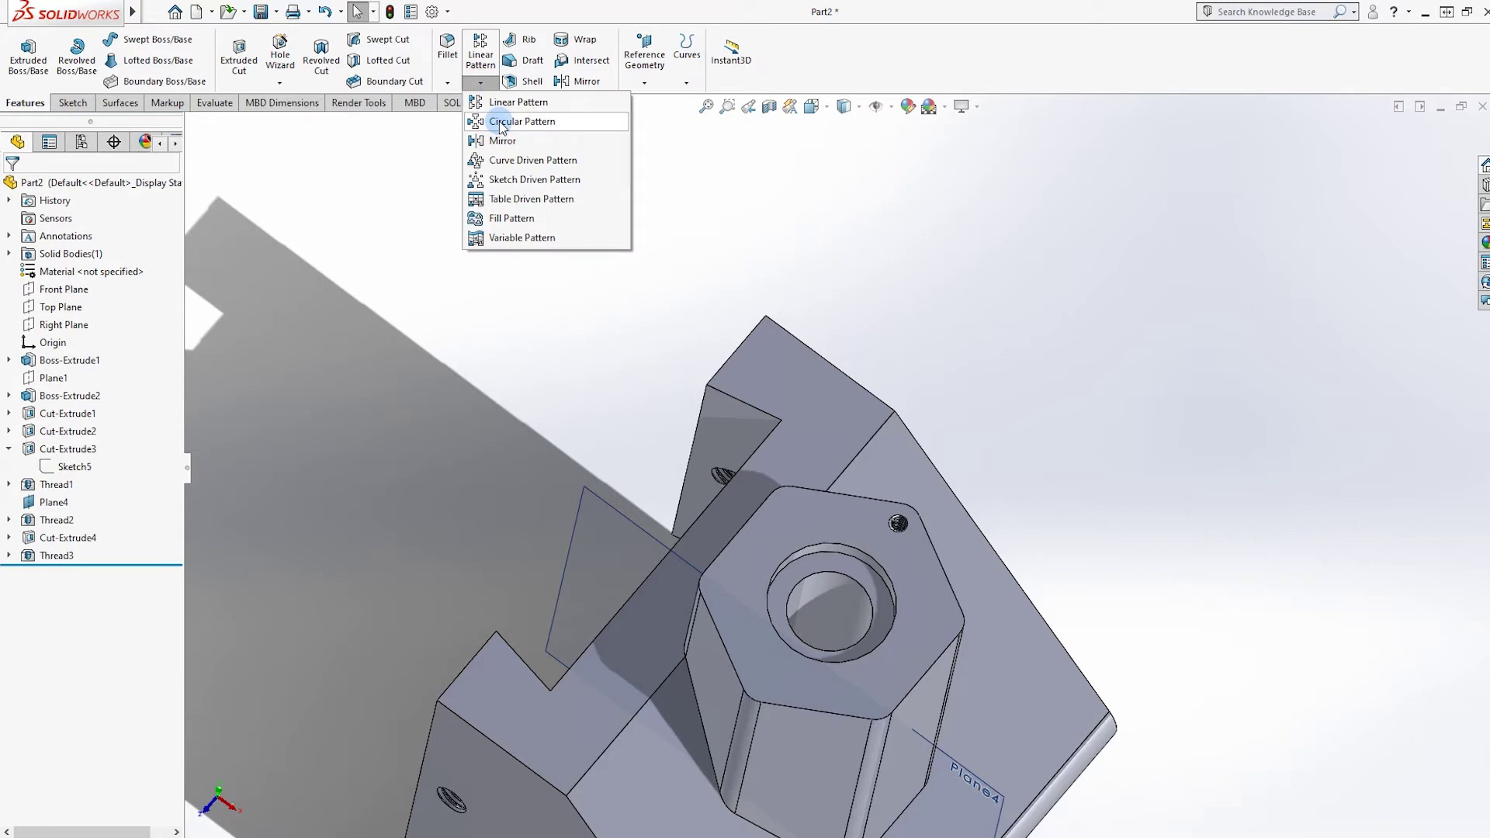
pyautogui.click(503, 126)
pyautogui.moveTo(906, 541); pyautogui.dragTo(837, 613, button='middle')
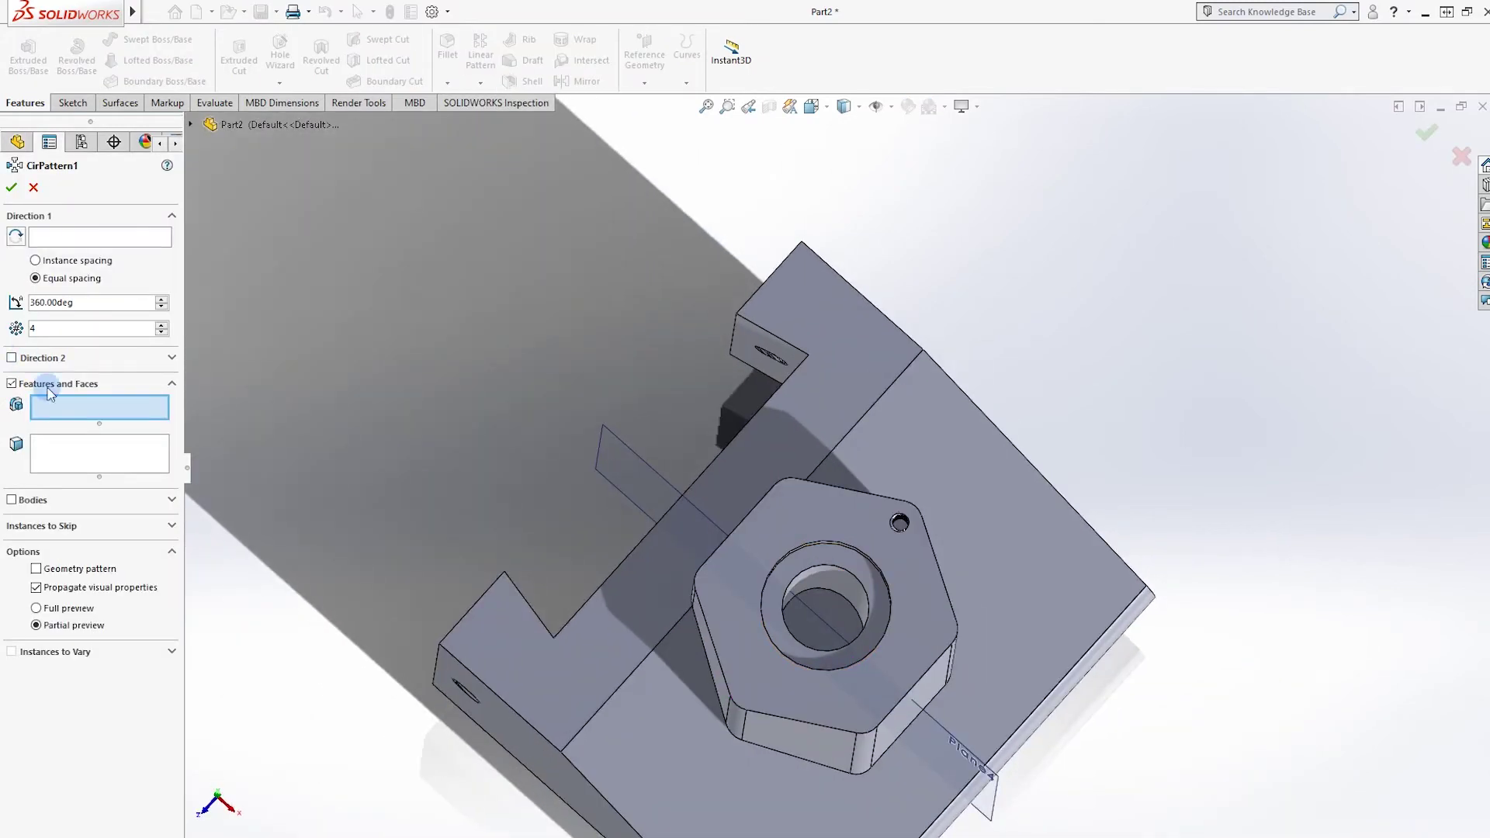
pyautogui.click(75, 238)
pyautogui.scroll(-3, 769, 543)
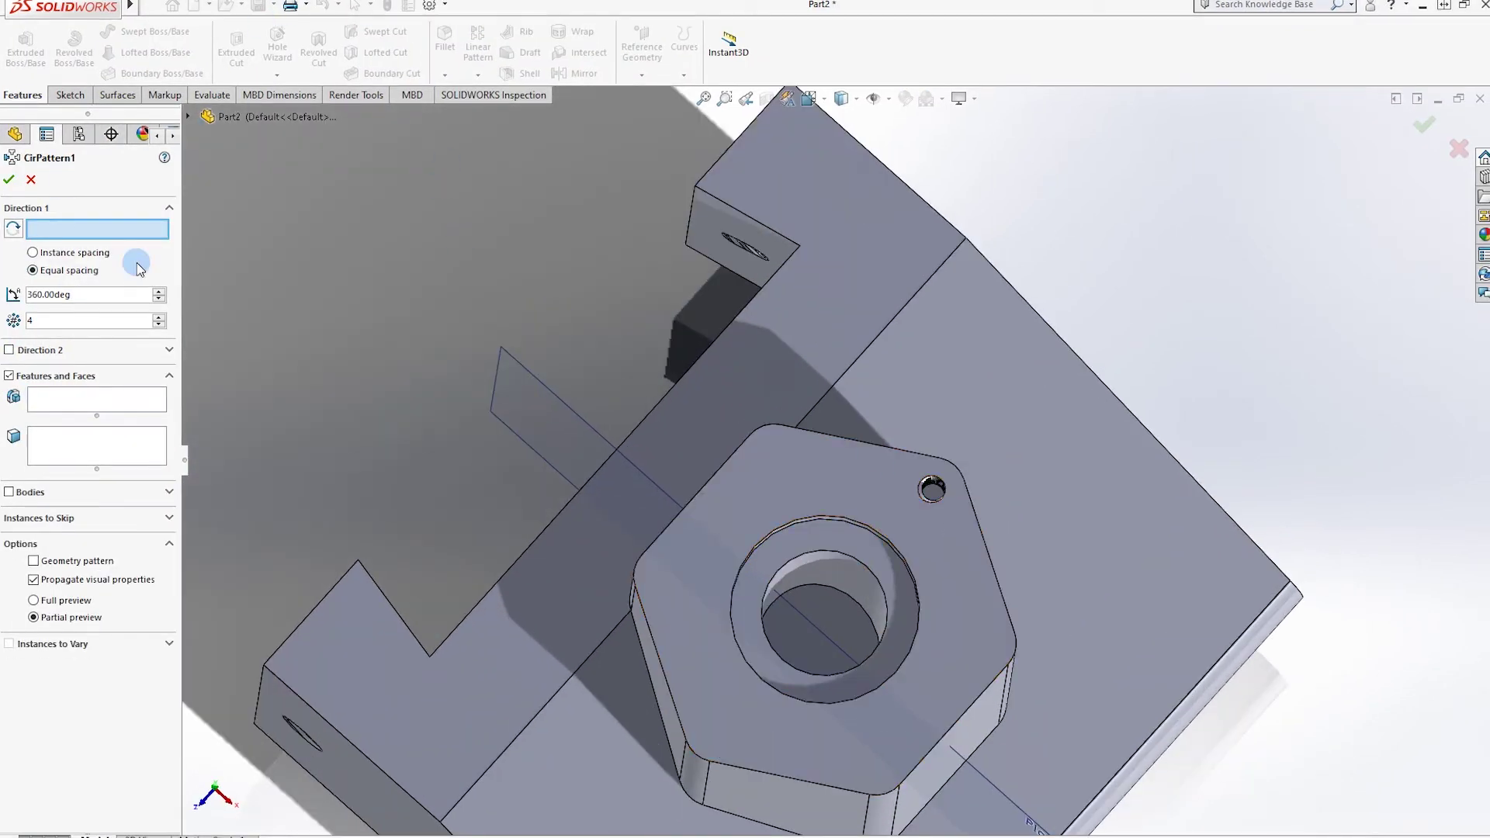
pyautogui.click(939, 571)
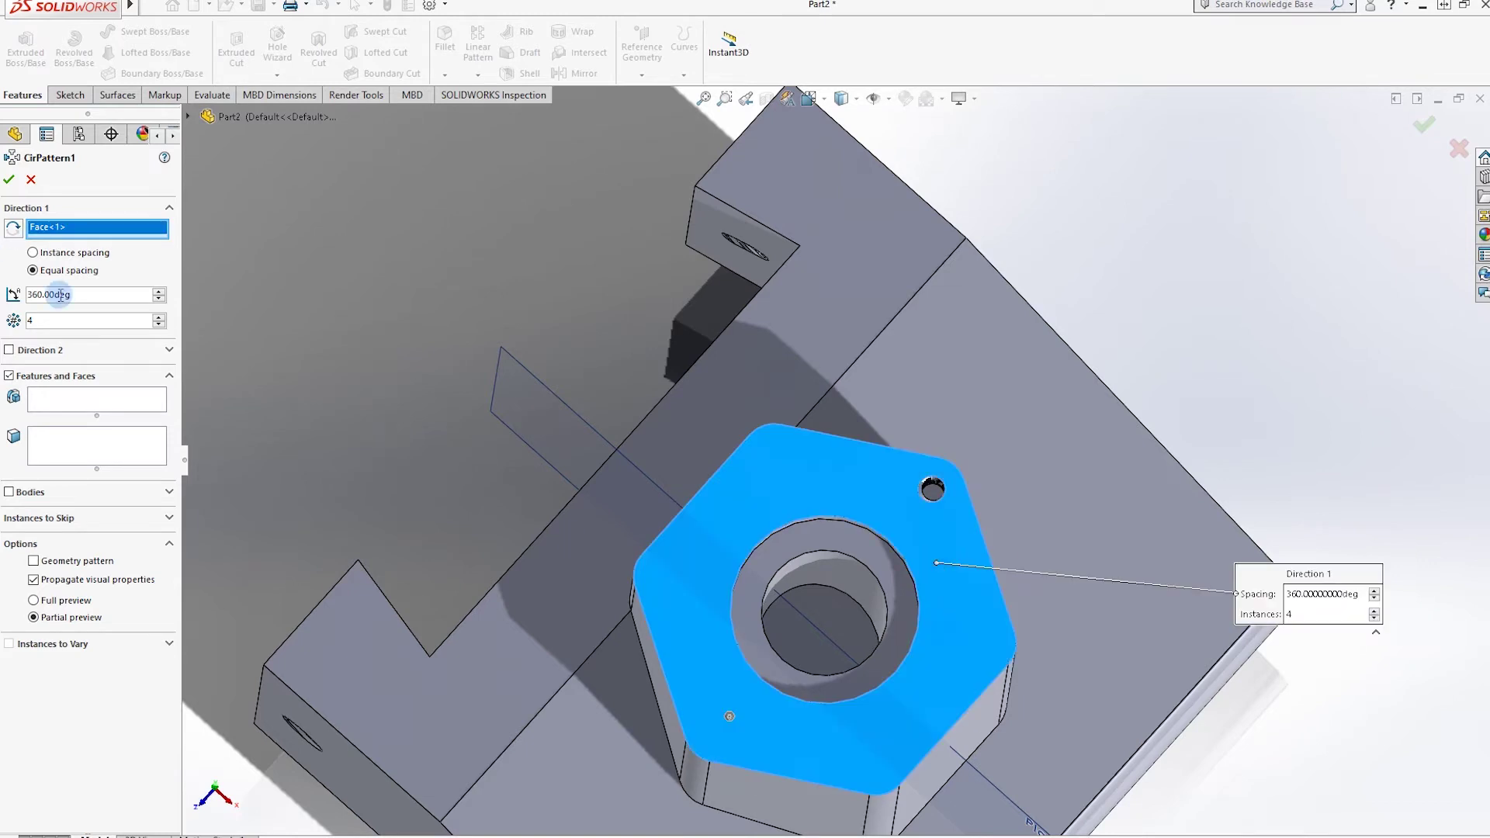
pyautogui.press('BackSpace')
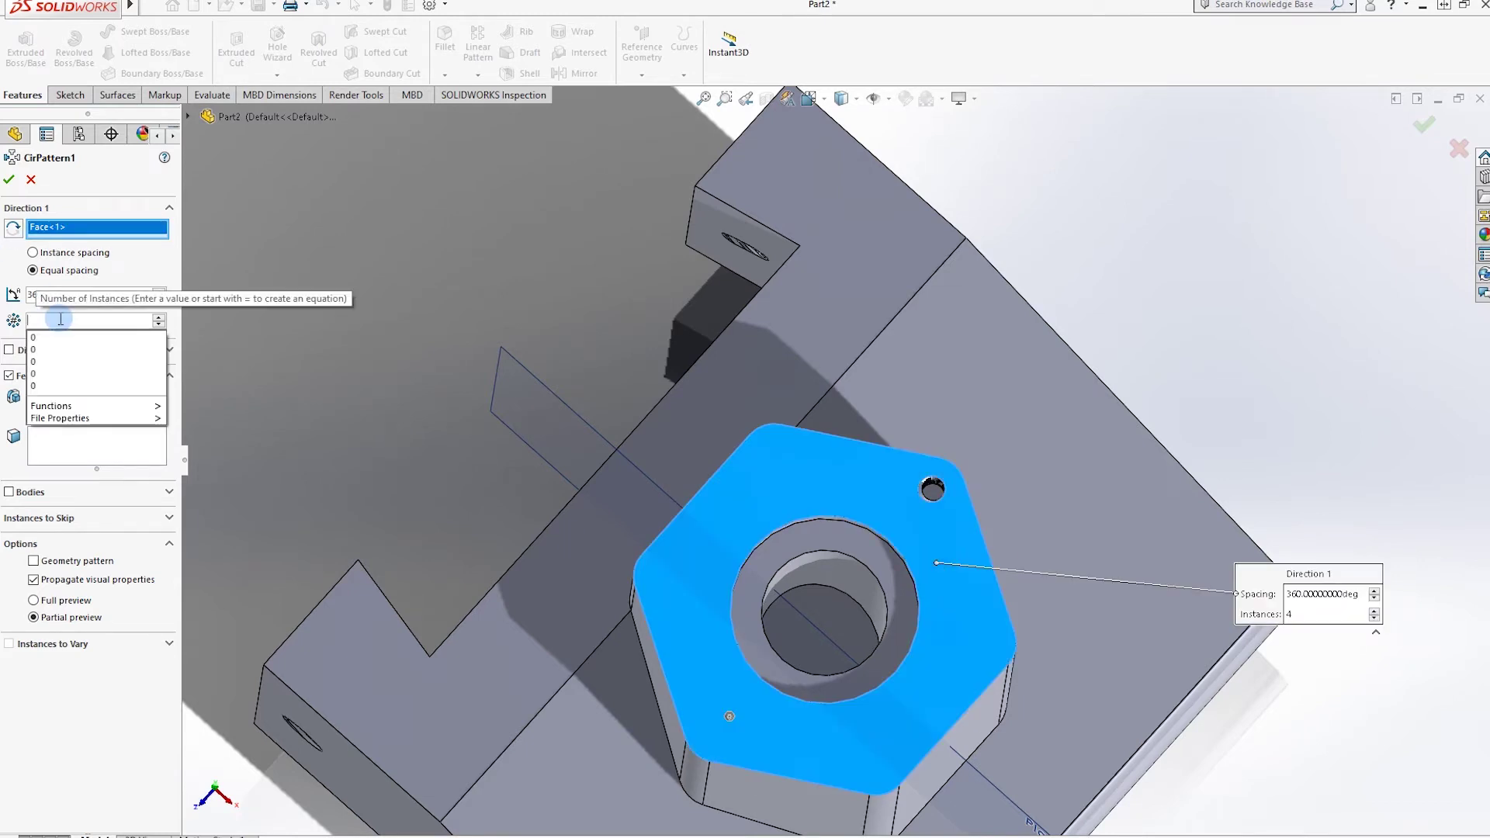
pyautogui.write('6')
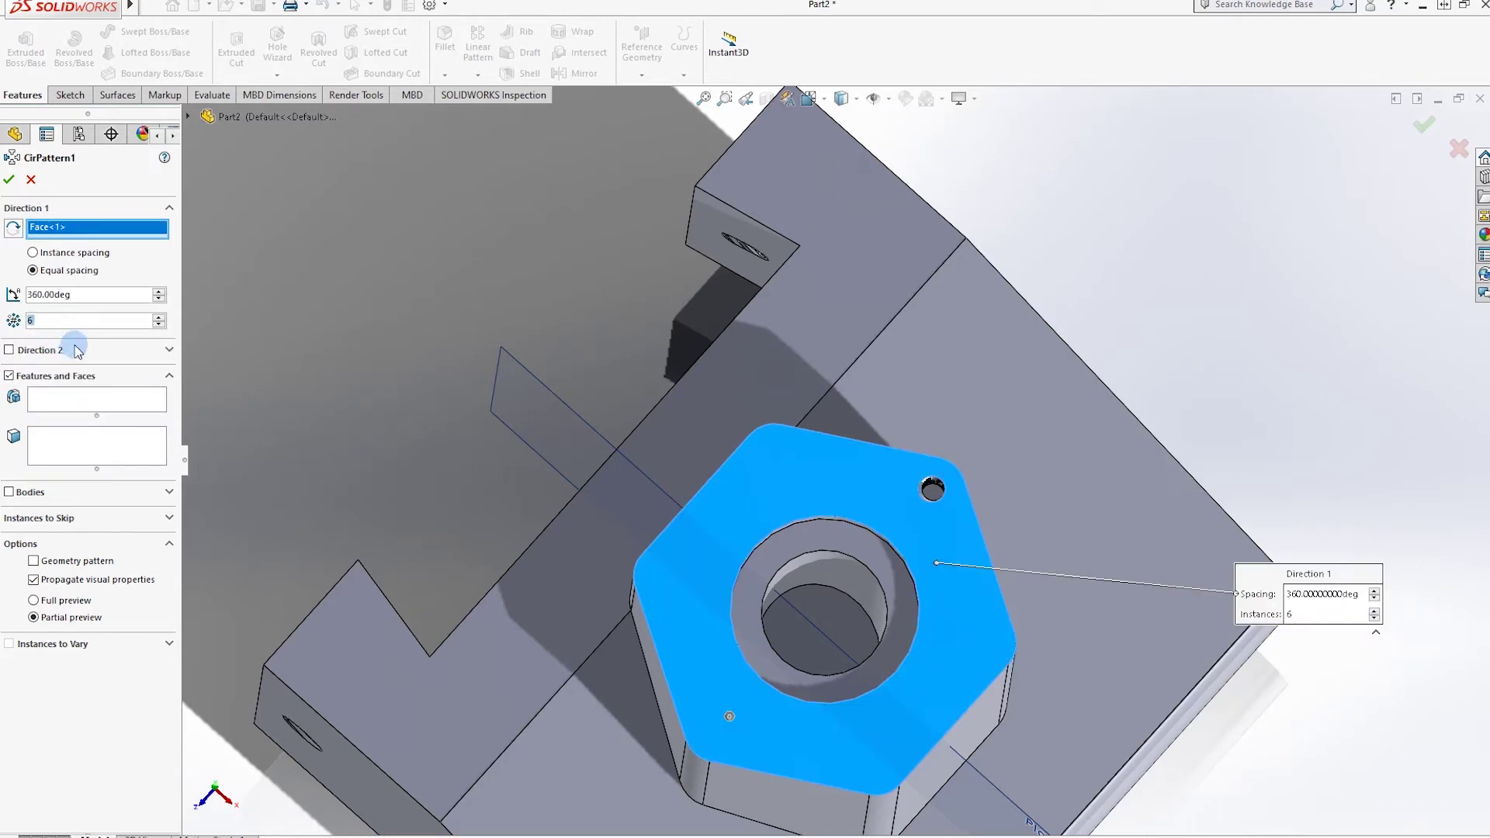
# Replace the pattern's direction reference with the counterbore's outer circular edge
pyautogui.rightClick(59, 237)
pyautogui.click(101, 244)
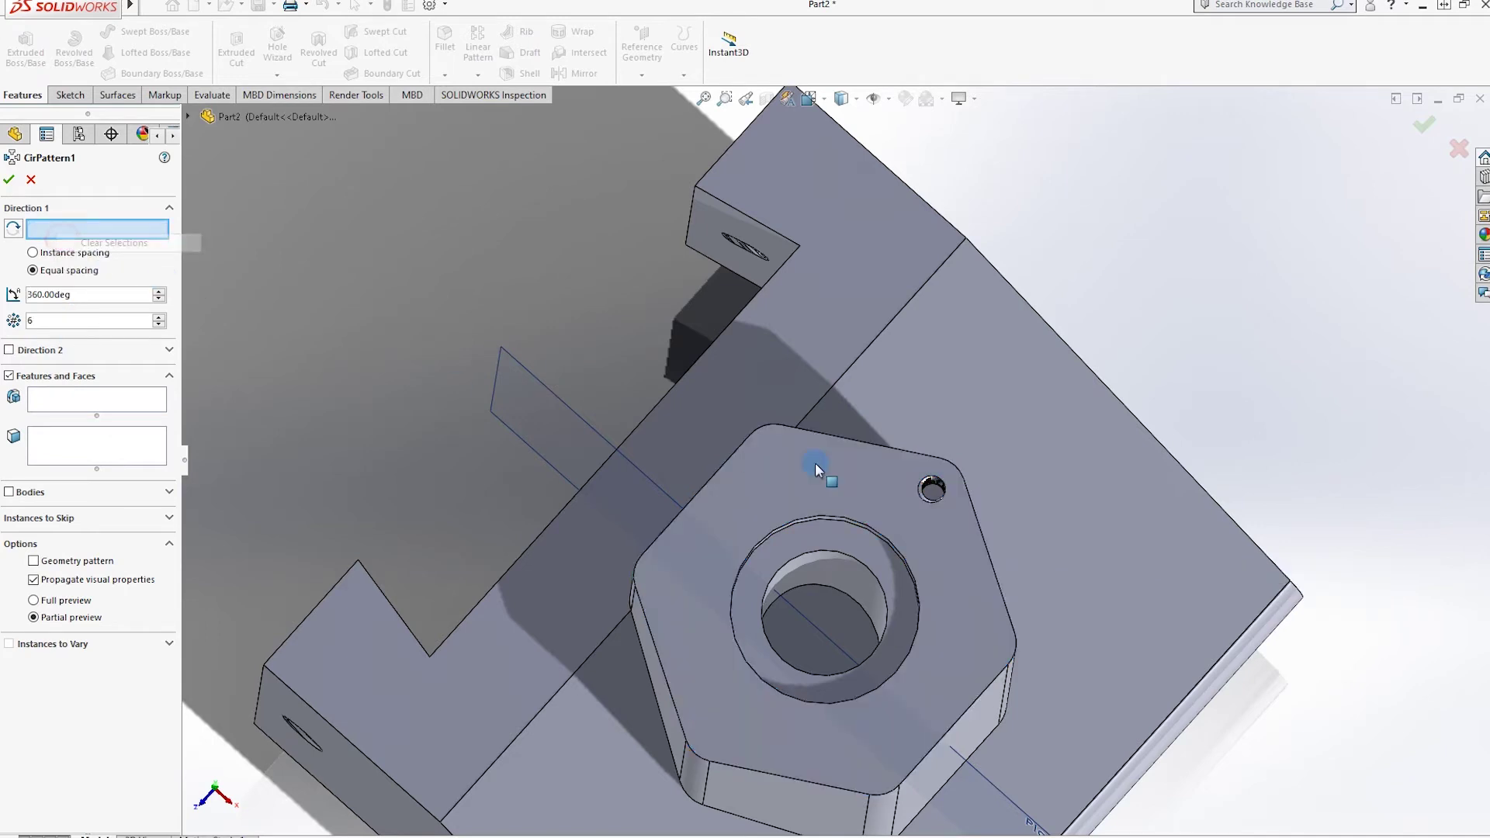
pyautogui.click(831, 515)
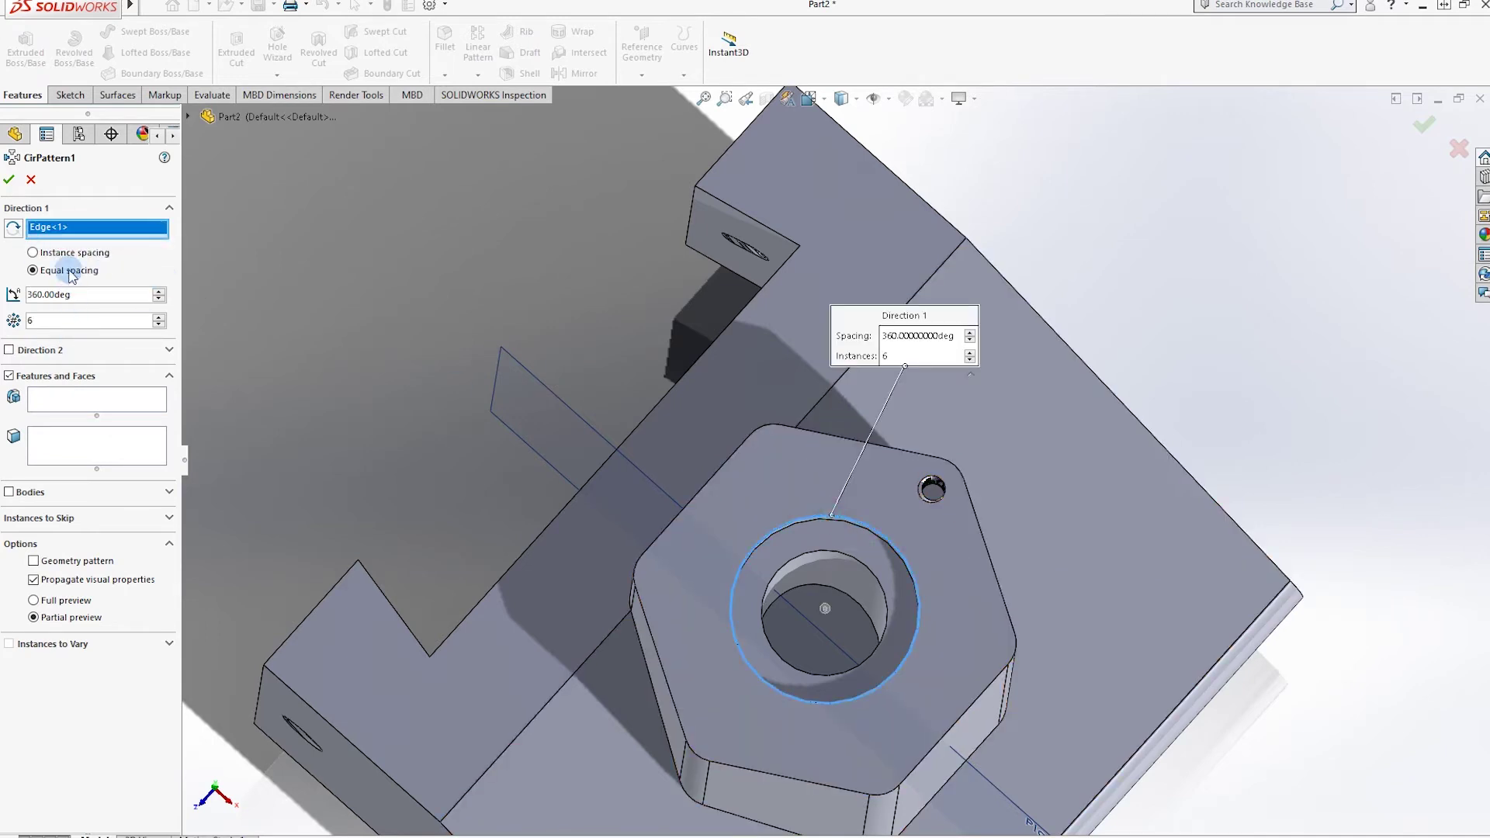
# Add the small hole's cut (Cut-Extrude4) and its thread (Thread3) as the patterned features and complete the circular pattern
pyautogui.click(55, 399)
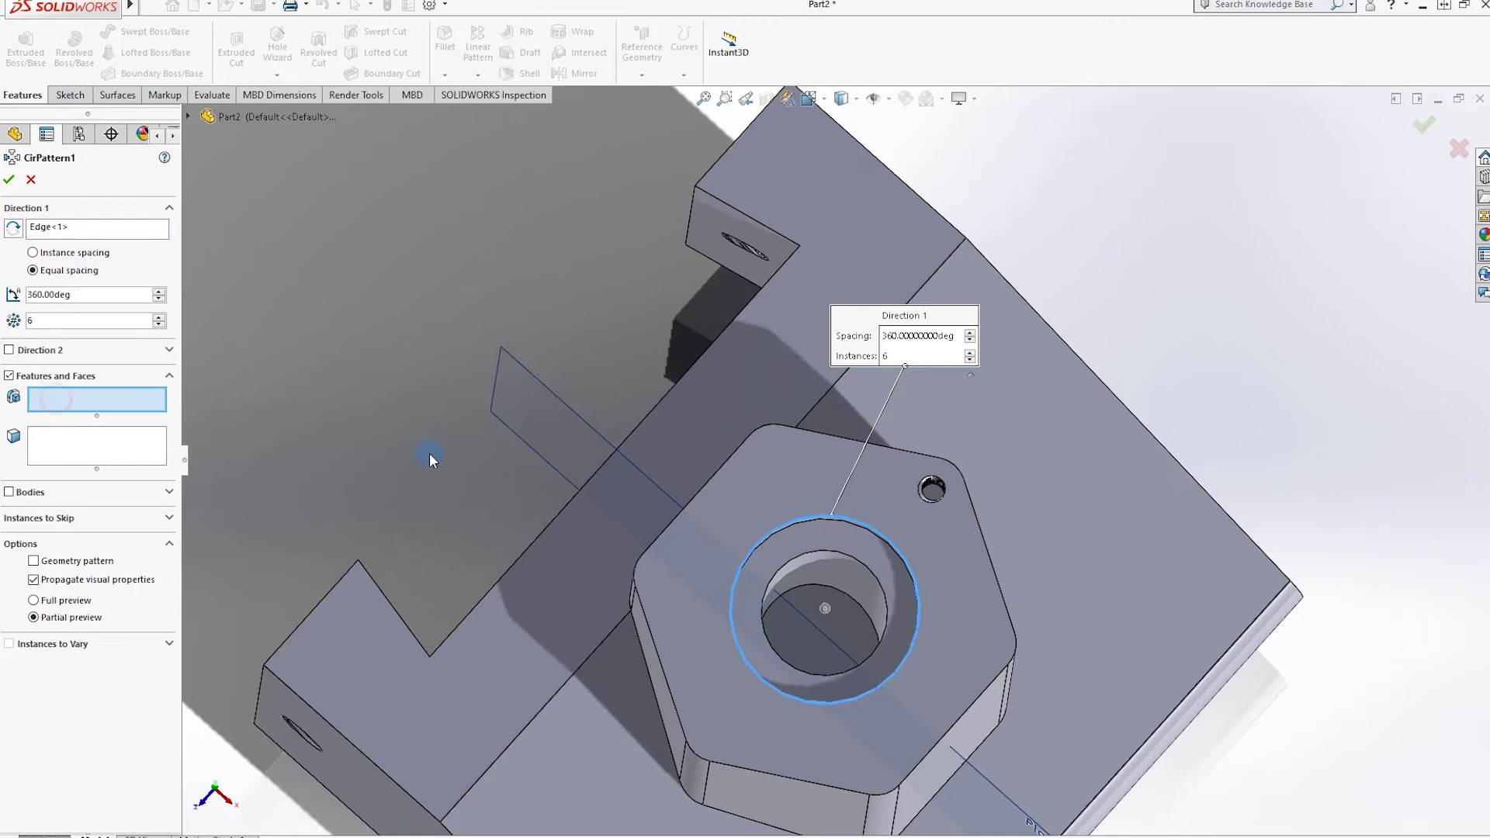
pyautogui.click(187, 115)
pyautogui.click(256, 453)
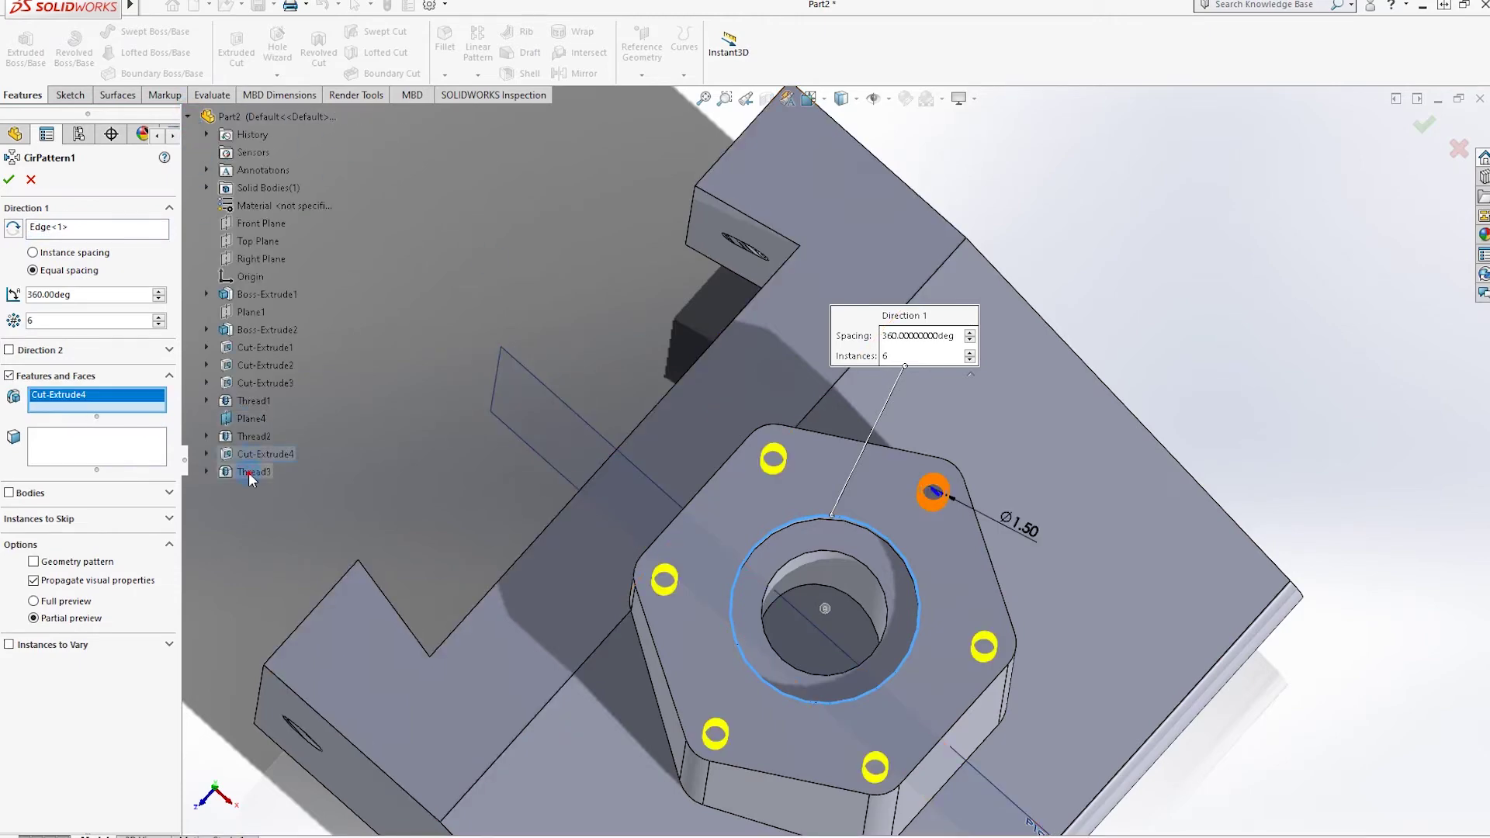
pyautogui.click(254, 471)
pyautogui.moveTo(891, 533); pyautogui.dragTo(839, 502, button='middle')
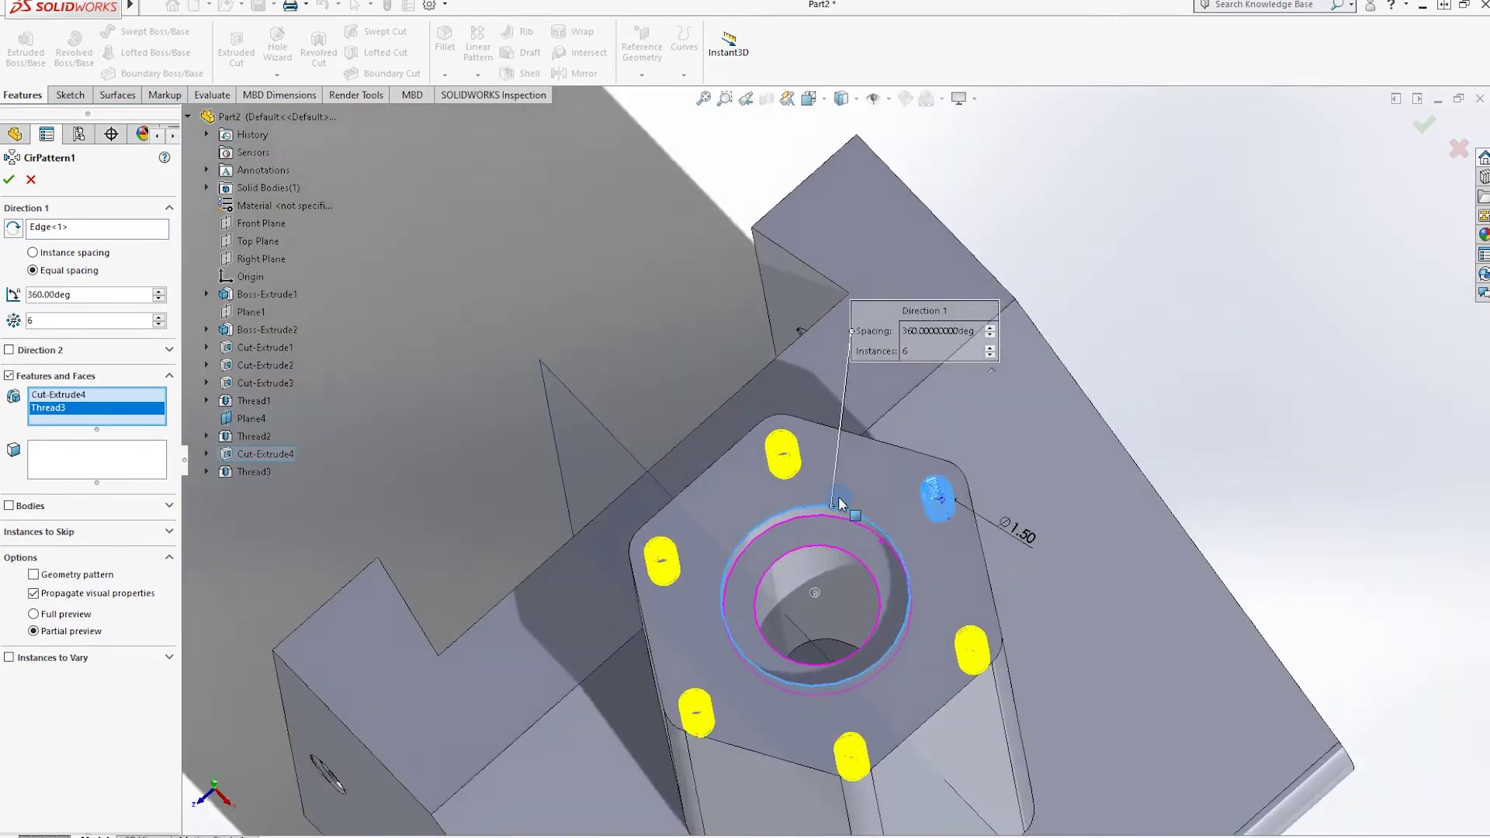
pyautogui.click(11, 180)
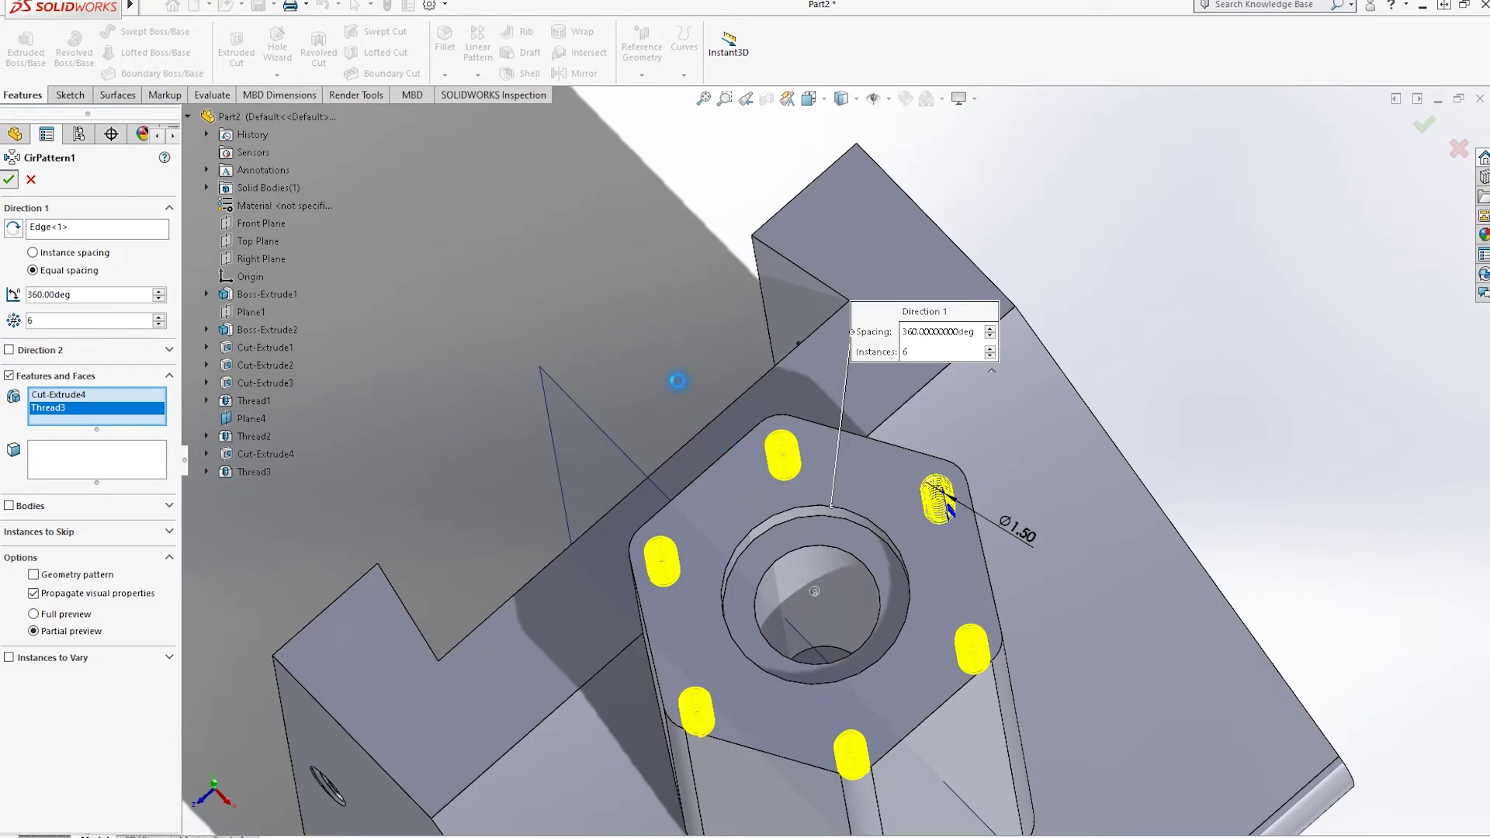
# Examine the six patterned threaded holes on the boss's end face
pyautogui.moveTo(727, 391)
pyautogui.mouseDown(button='middle')
pyautogui.moveTo(698, 389)
pyautogui.moveTo(694, 335)
pyautogui.moveTo(726, 377)
pyautogui.mouseUp(button='middle')
pyautogui.scroll(-2, 823, 536)
pyautogui.moveTo(831, 612); pyautogui.dragTo(807, 566, button='middle')
pyautogui.scroll(-2, 792, 629)
pyautogui.scroll(-1, 791, 642)
pyautogui.moveTo(1024, 547); pyautogui.dragTo(1066, 541, button='middle')
pyautogui.scroll(4, 1024, 614)
pyautogui.scroll(3, 1066, 540)
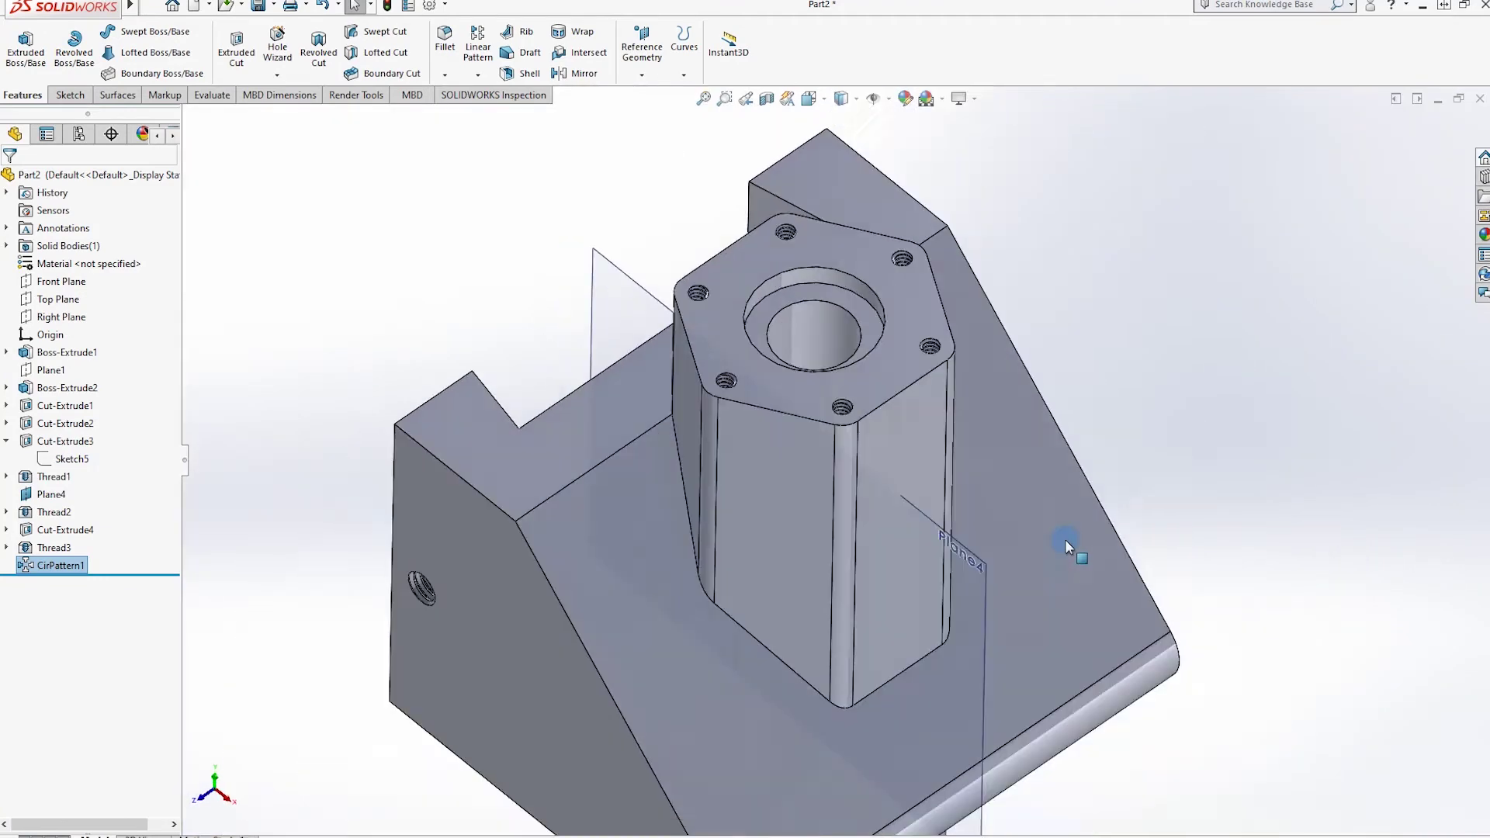
# Hide the reference plane Plane4 and show the part in isometric orientation
pyautogui.hotkey('ctrl', '7')
pyautogui.rightClick(50, 494)
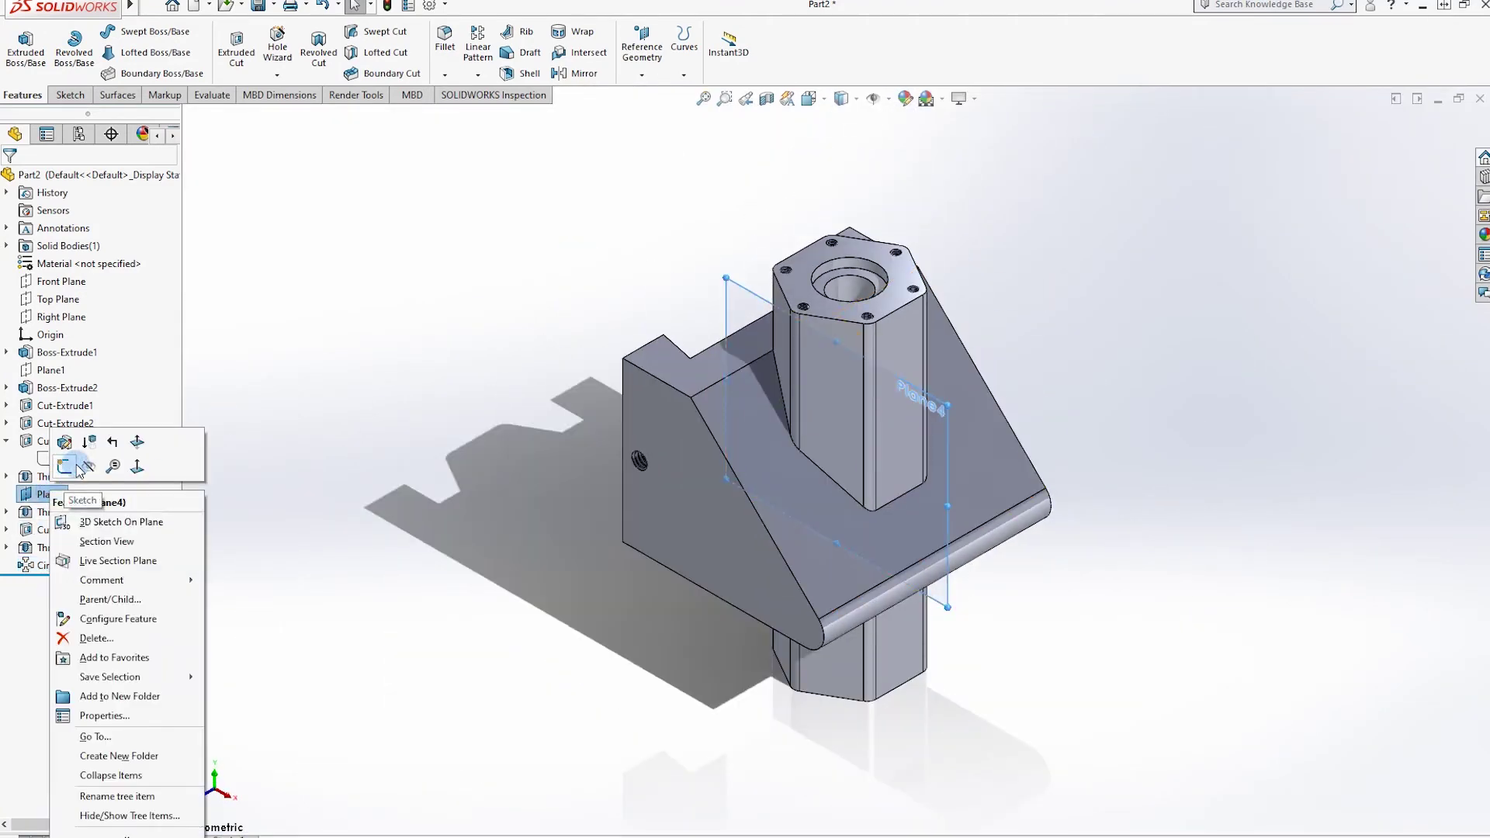
pyautogui.click(67, 466)
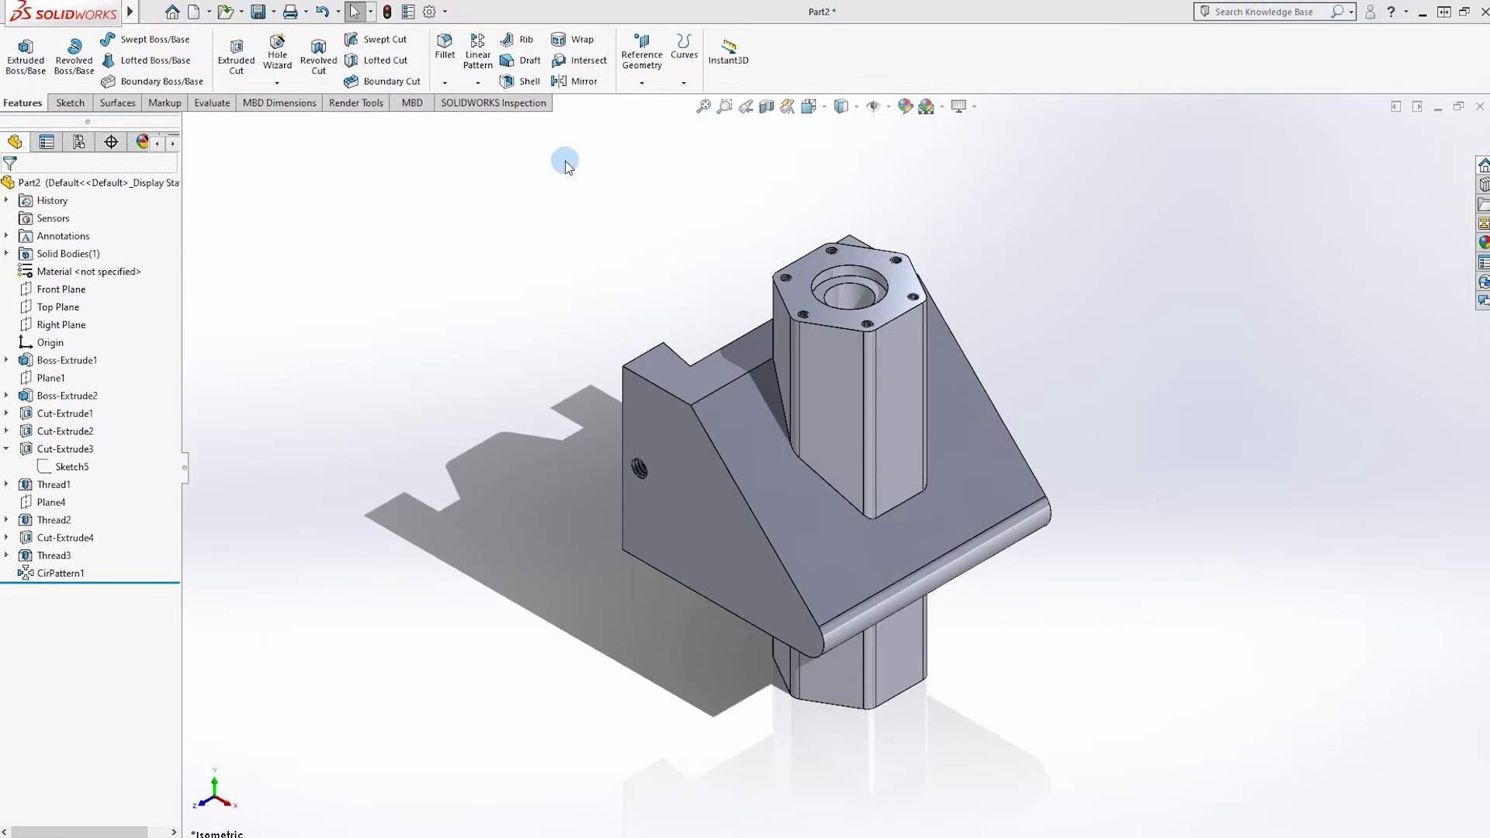
# Apply the carbon steel appearance to the whole part with its color set to blue, RGB 0, 0, 255
pyautogui.click(906, 106)
pyautogui.click(1334, 207)
pyautogui.scroll(-5, 1310, 606)
pyautogui.scroll(3, 1308, 618)
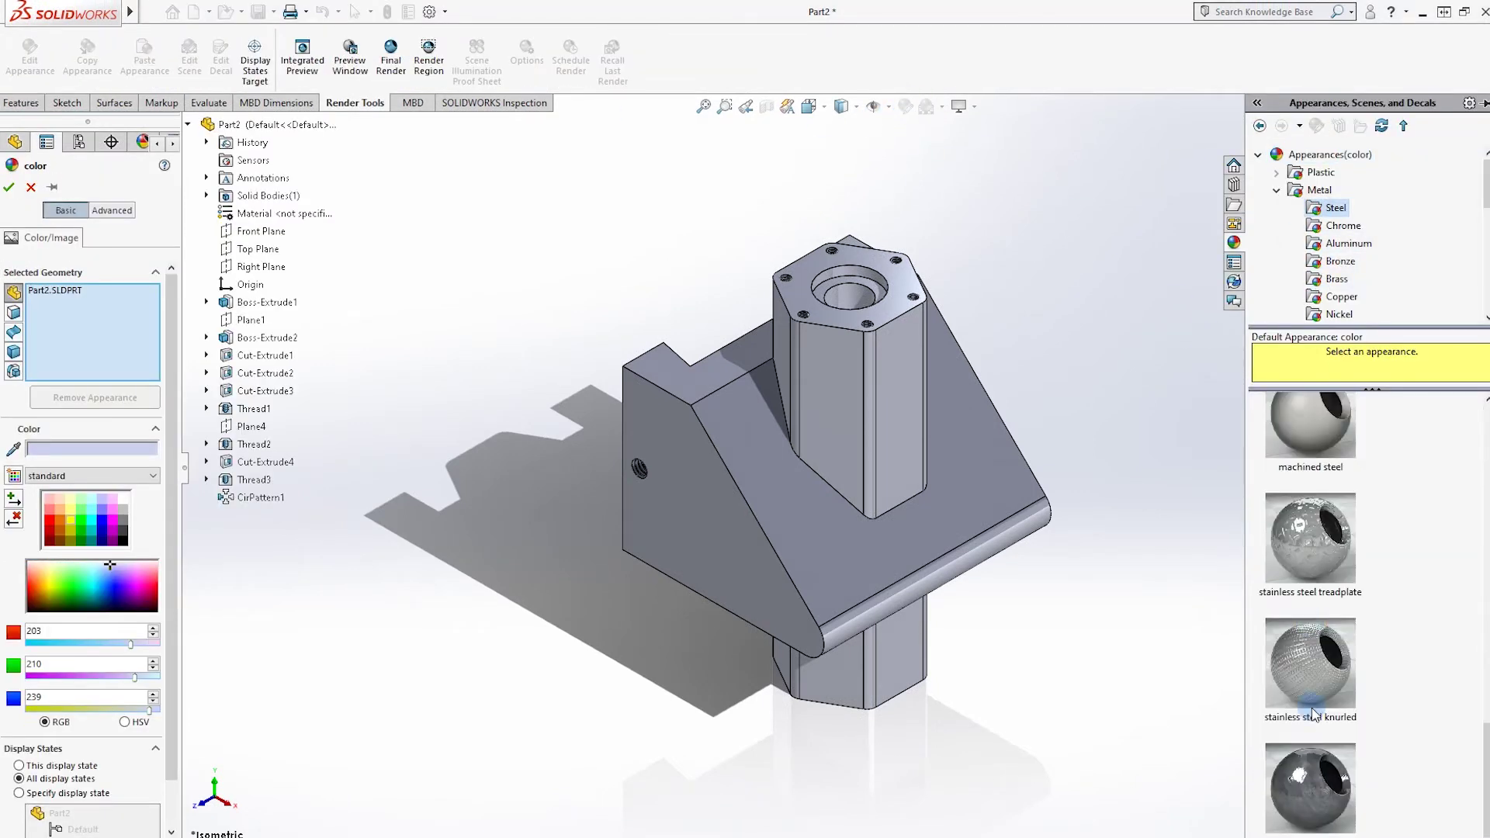
pyautogui.click(1309, 598)
pyautogui.click(134, 371)
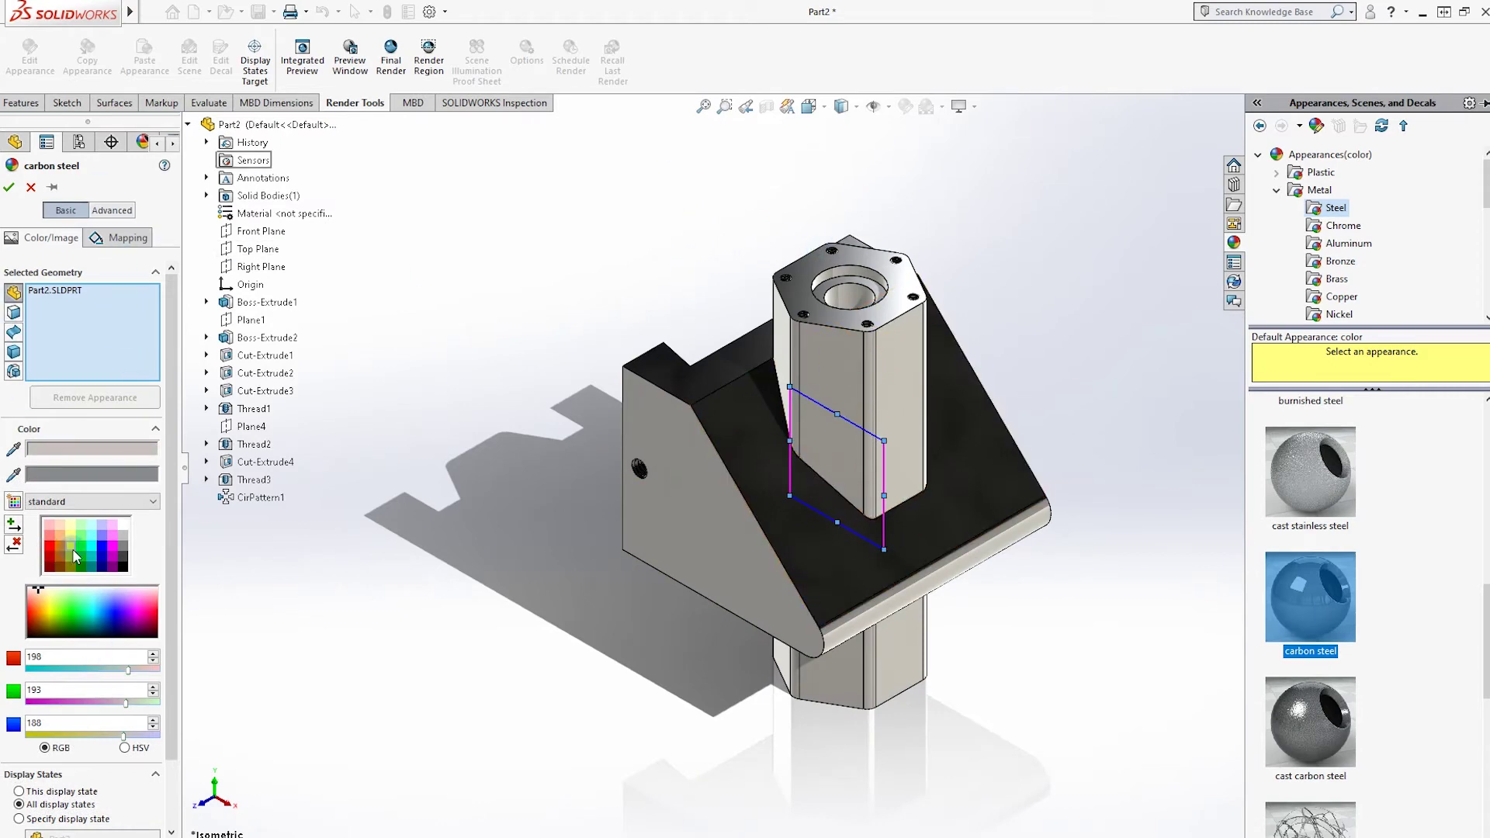
pyautogui.click(99, 547)
pyautogui.click(952, 257)
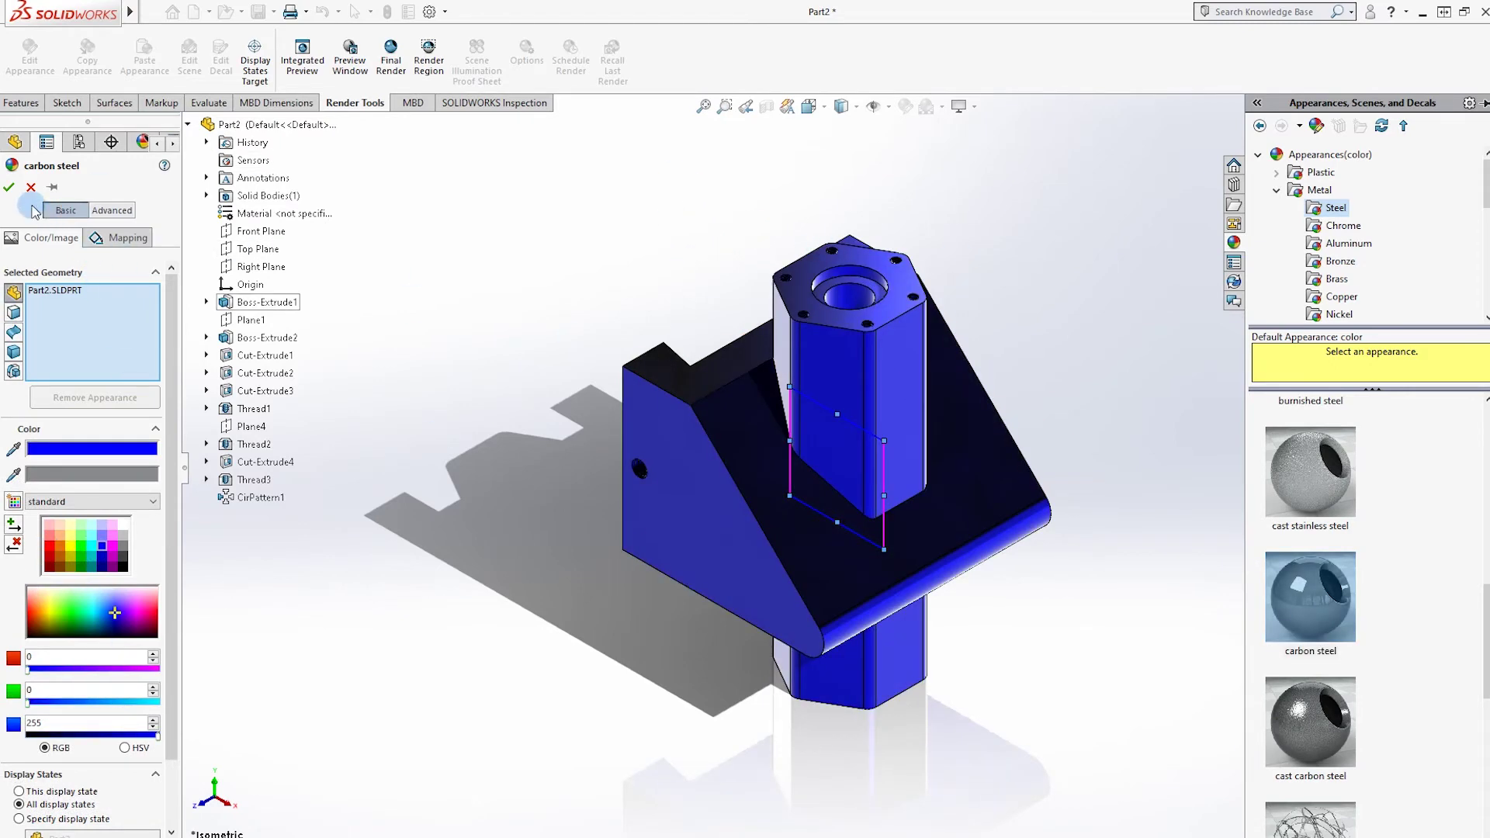
pyautogui.moveTo(1034, 270); pyautogui.dragTo(1075, 273, button='middle')
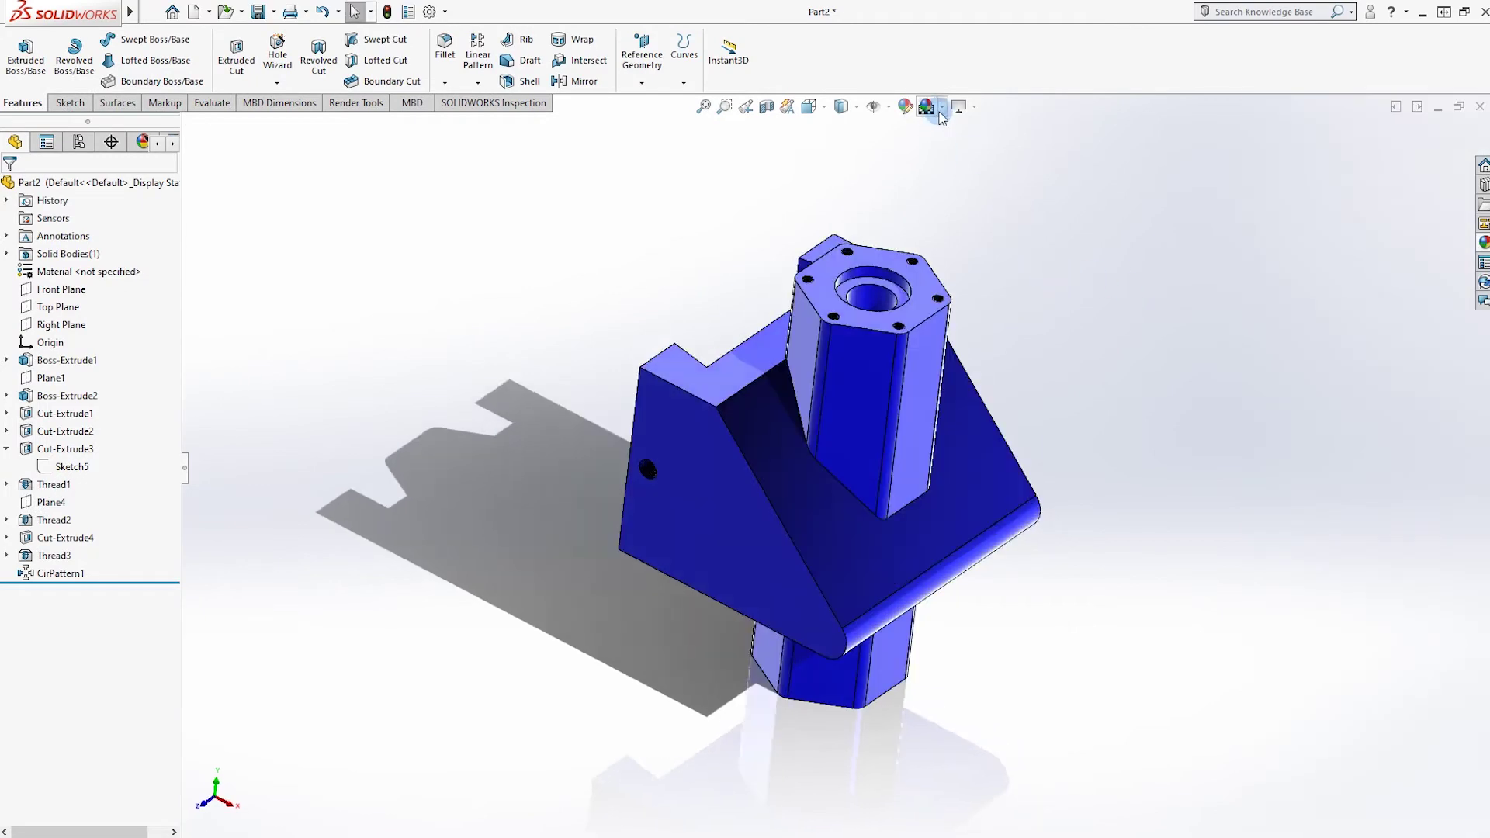
# Switch the scene to a plain white background and return the part to isometric orientation
pyautogui.click(941, 106)
pyautogui.click(952, 147)
pyautogui.moveTo(1171, 412); pyautogui.dragTo(1458, 379, button='middle')
pyautogui.moveTo(745, 404); pyautogui.dragTo(1234, 536, button='middle')
pyautogui.scroll(-4, 1001, 279)
pyautogui.moveTo(1181, 467); pyautogui.dragTo(997, 345, button='middle')
pyautogui.scroll(5, 877, 390)
pyautogui.hotkey('ctrl', '7')
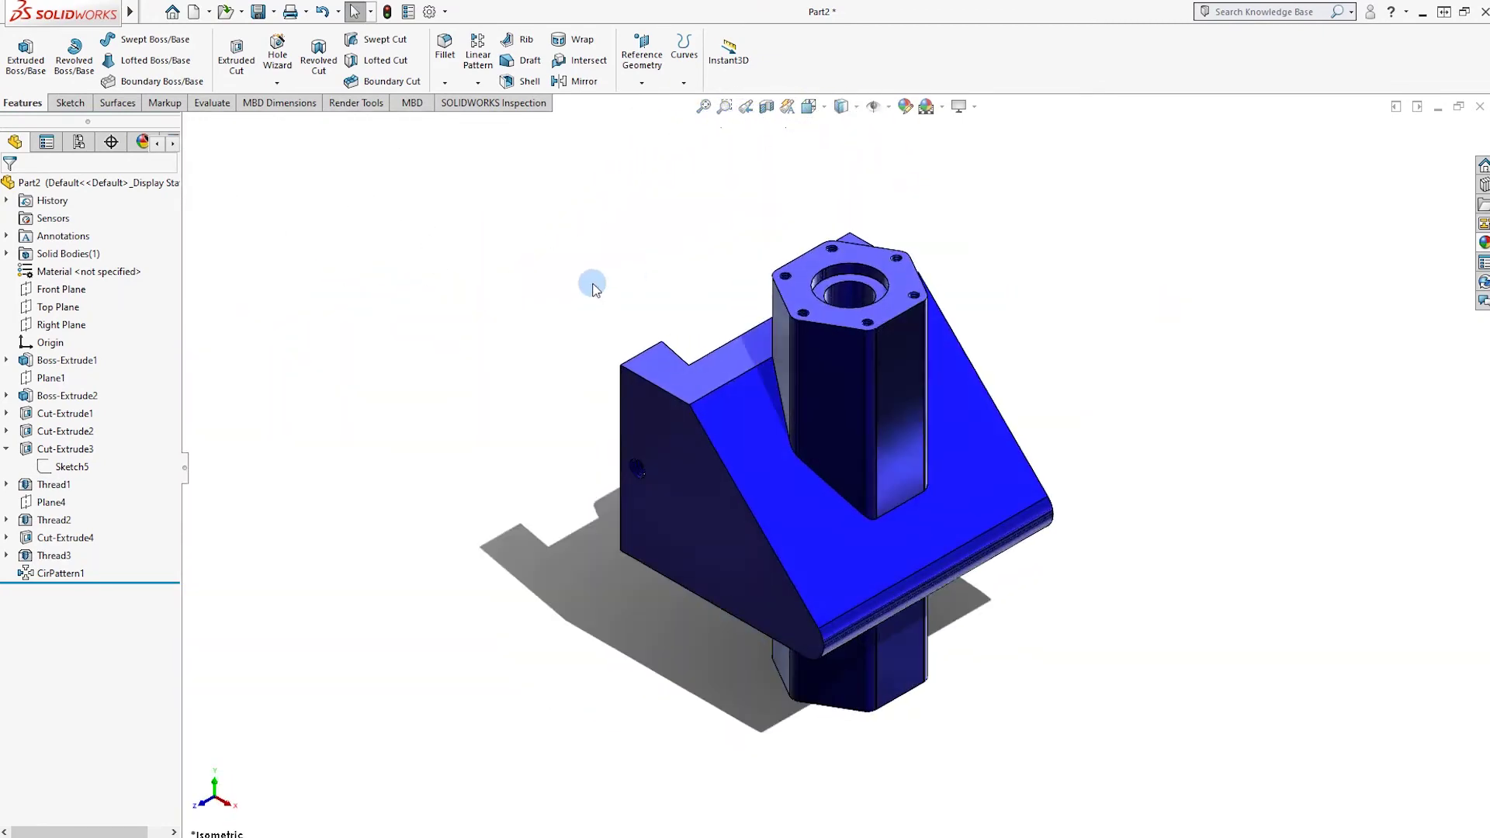
# Save the part as "105. Dovetail Stop Guide" in the PART folder
pyautogui.hotkey('ctrl', 's')
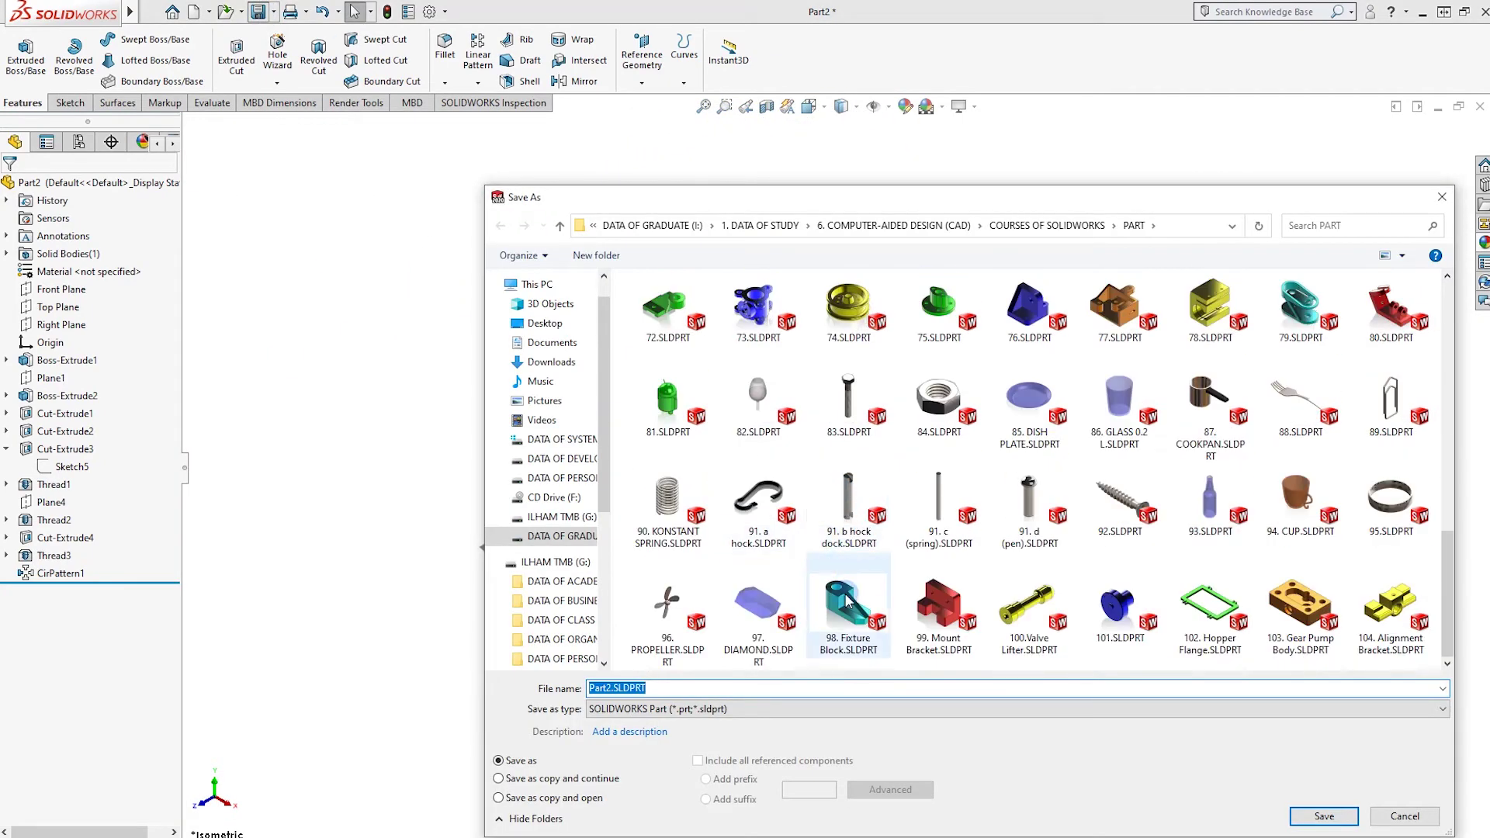
pyautogui.doubleClick(848, 617)
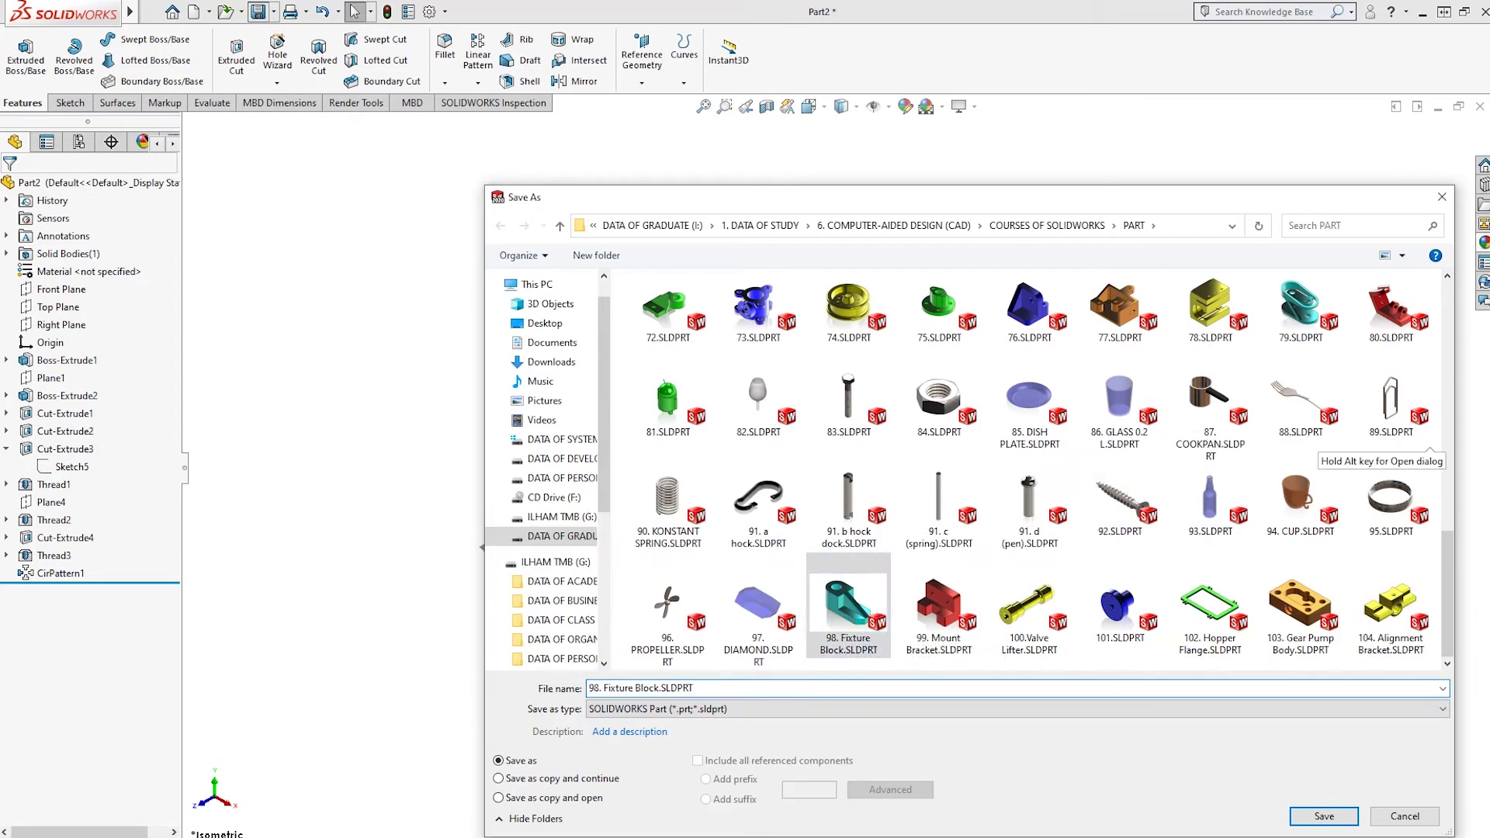
pyautogui.click(693, 688)
pyautogui.write('105. Dovetail ')
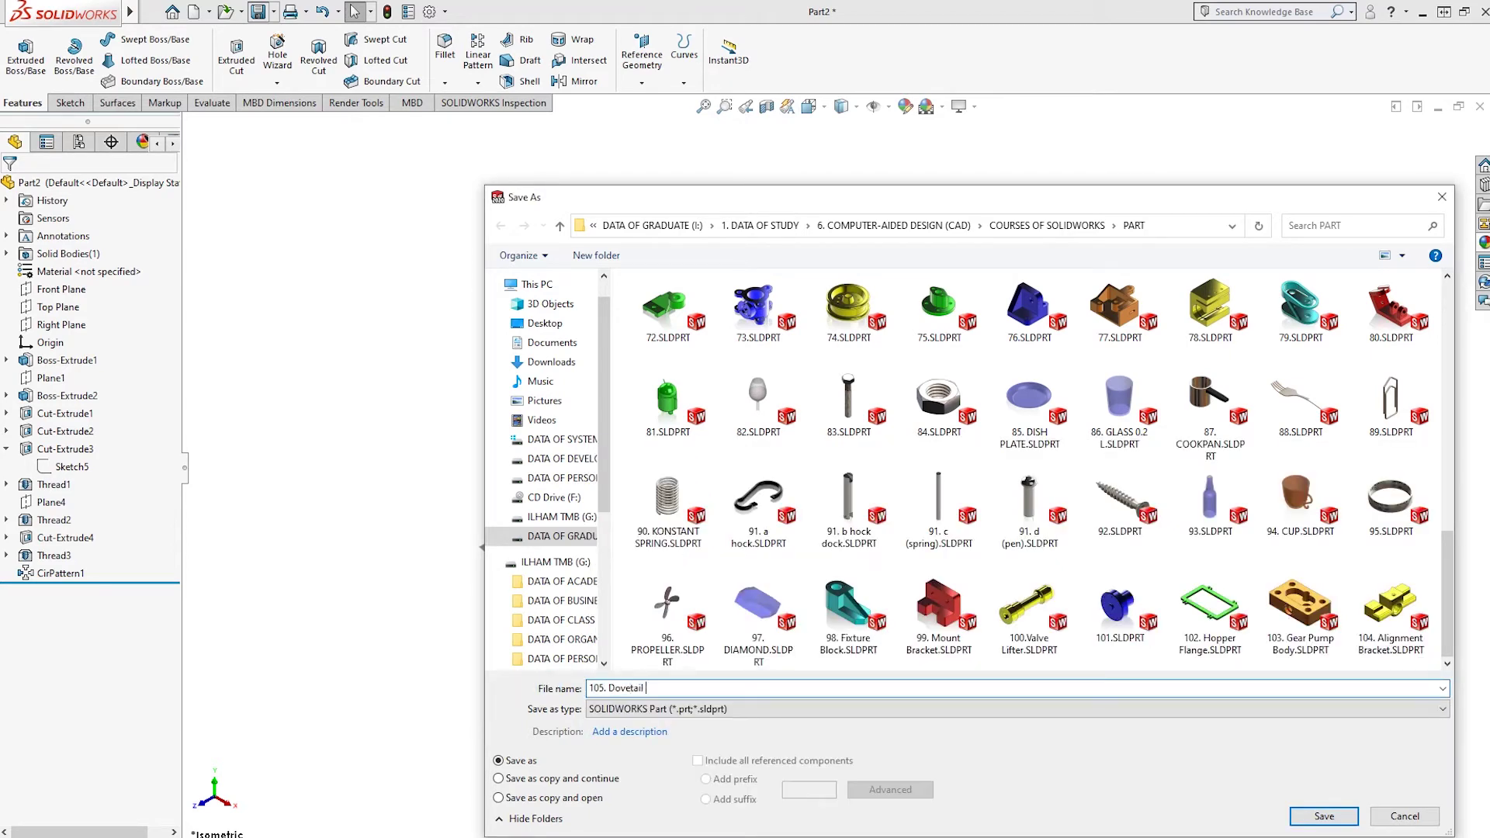
pyautogui.write('Stop Guide')
pyautogui.press('Return')
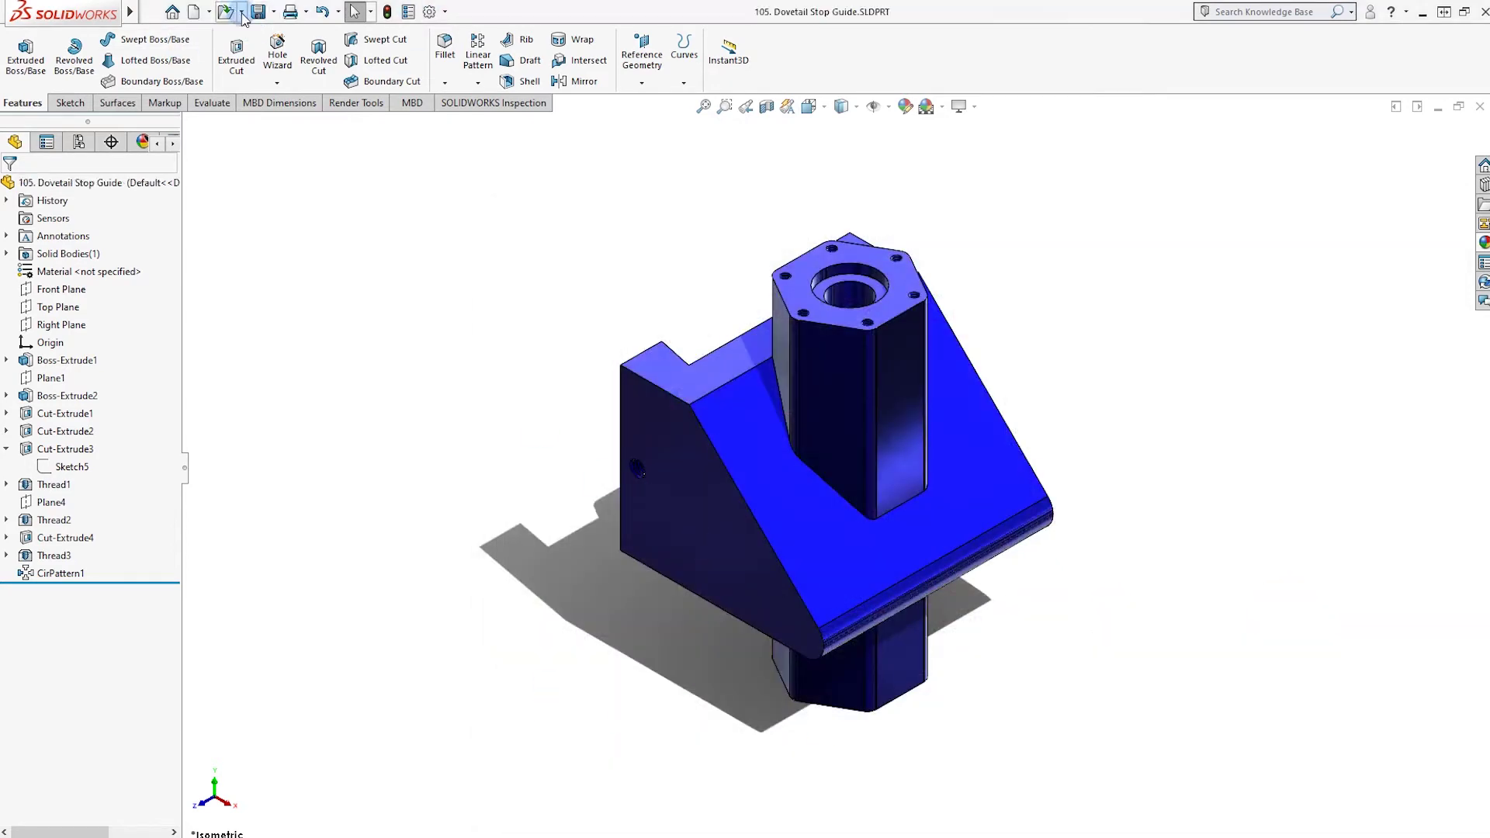
# Create a drawing from the part using the A4 (HORIZONTAL) sheet format from the ETIKET, SCHOOL folder in Documents
pyautogui.click(243, 18)
pyautogui.click(208, 11)
pyautogui.click(256, 57)
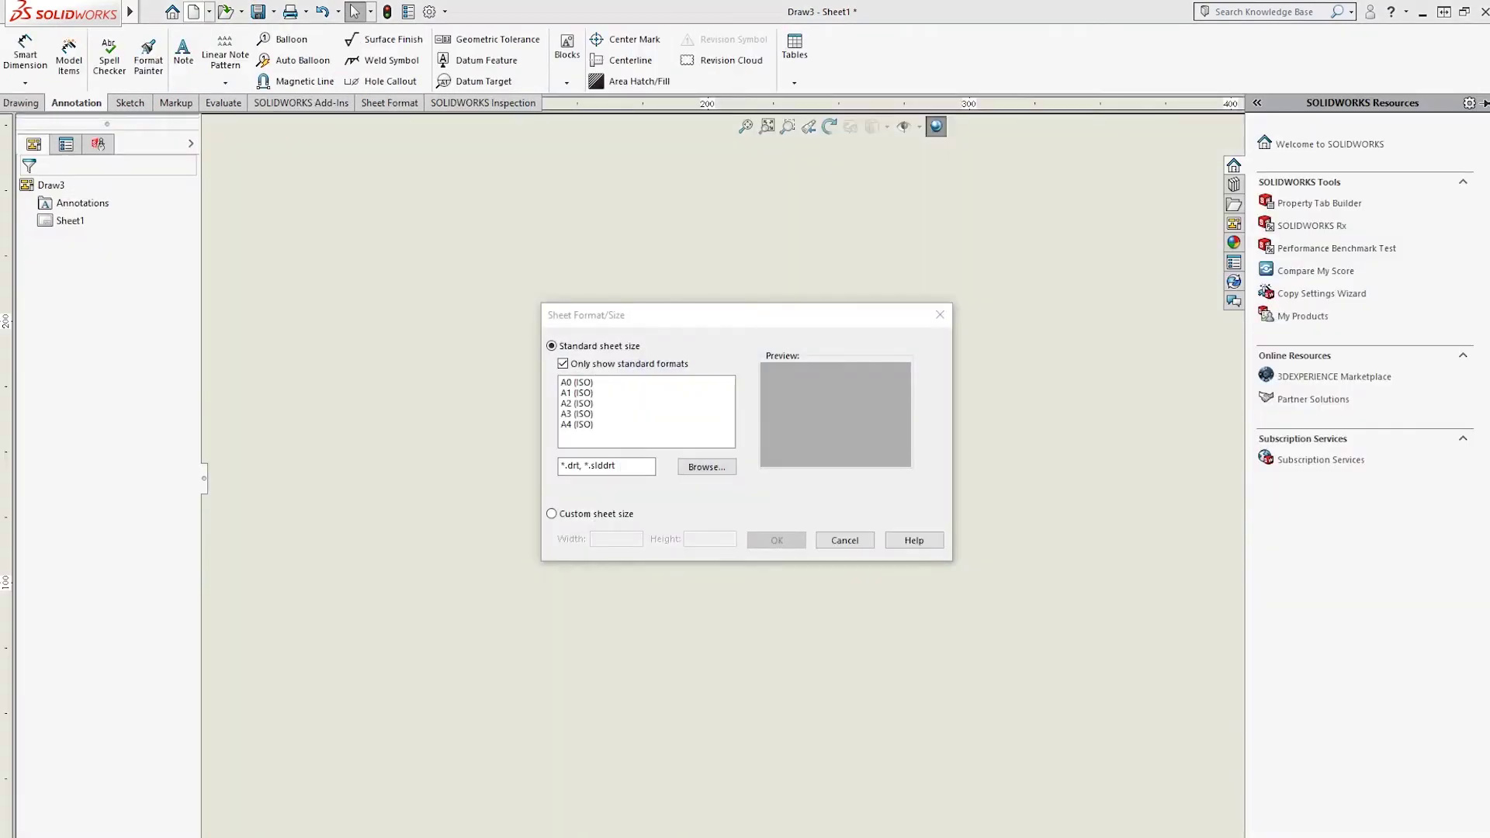
pyautogui.click(706, 466)
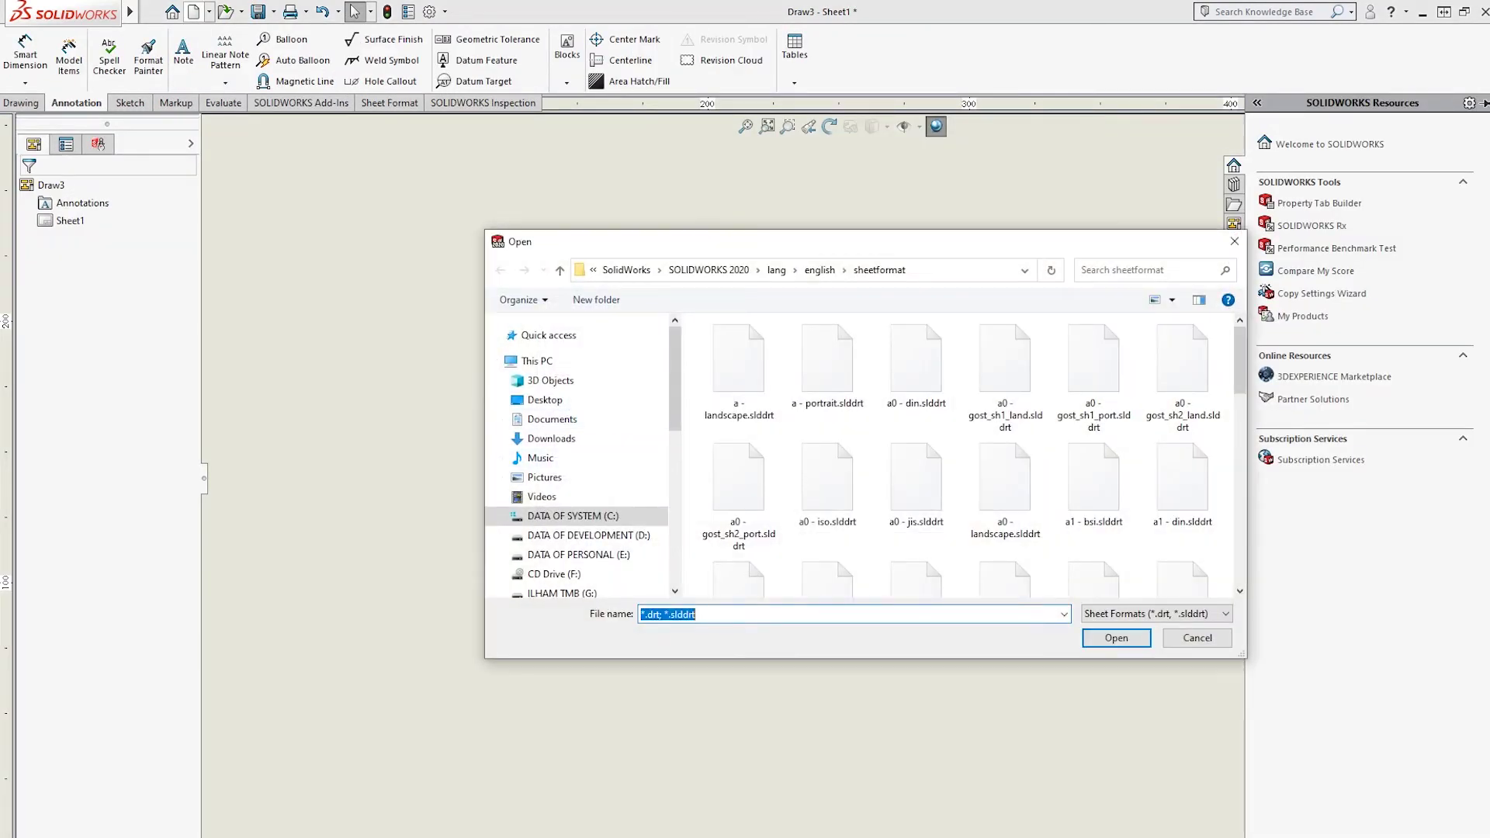
pyautogui.click(552, 419)
pyautogui.doubleClick(727, 431)
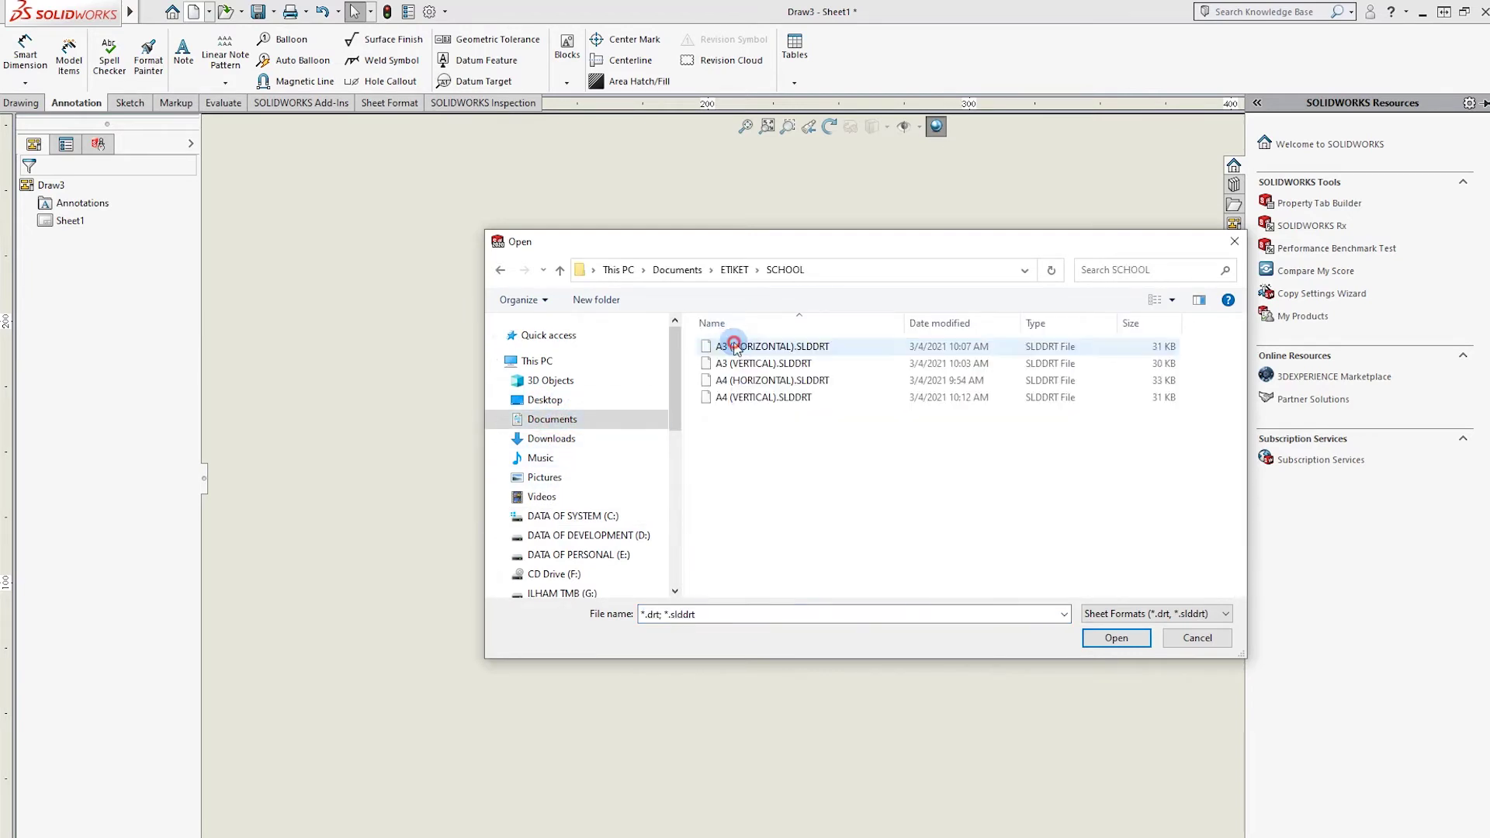
pyautogui.doubleClick(732, 342)
pyautogui.doubleClick(759, 376)
pyautogui.click(811, 537)
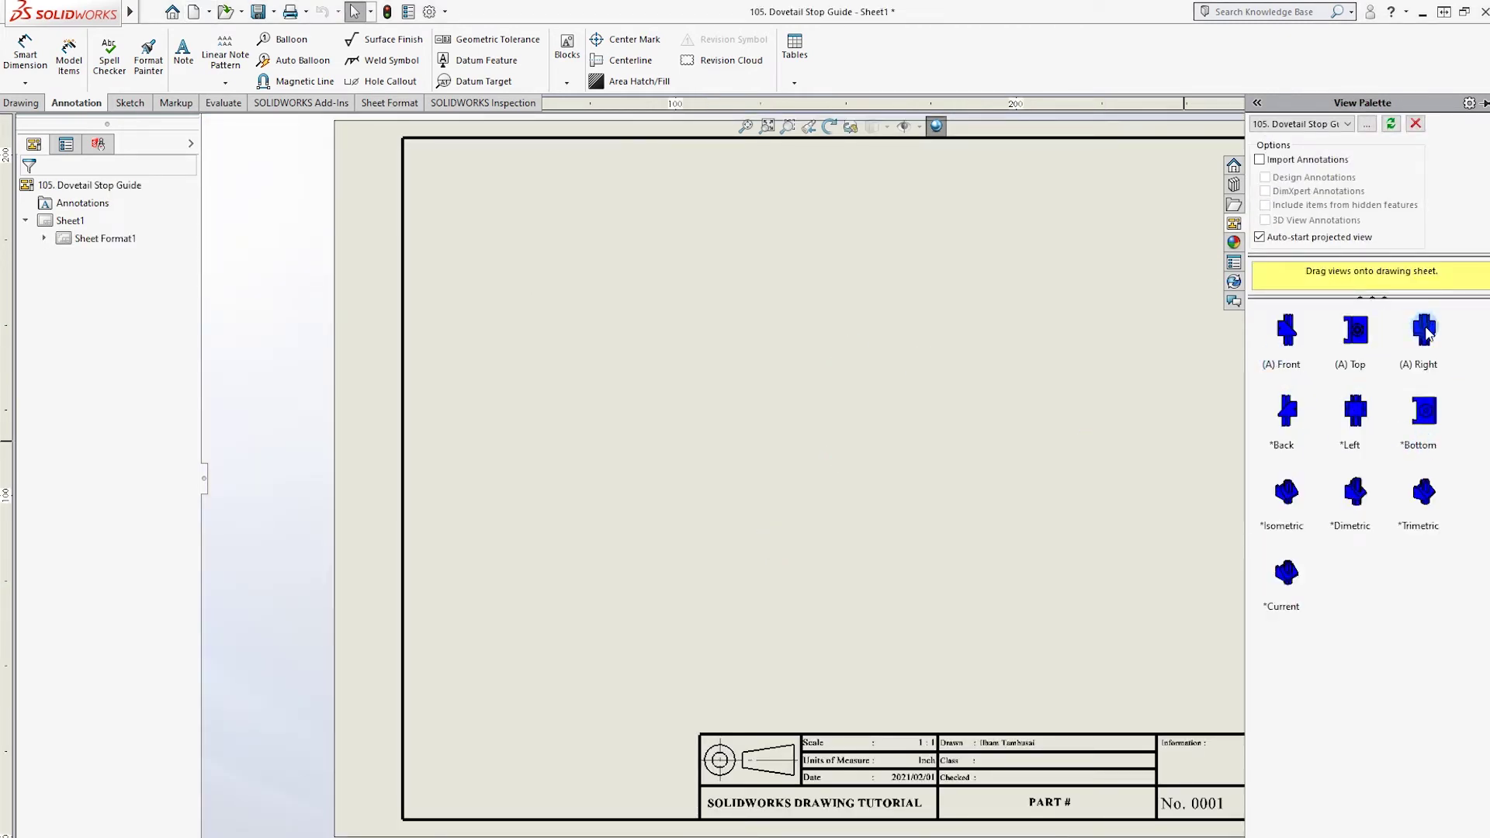
# Place the (A) Right view as the base view with projected views above and beside it plus an isometric projection
pyautogui.moveTo(1424, 335); pyautogui.dragTo(585, 548)
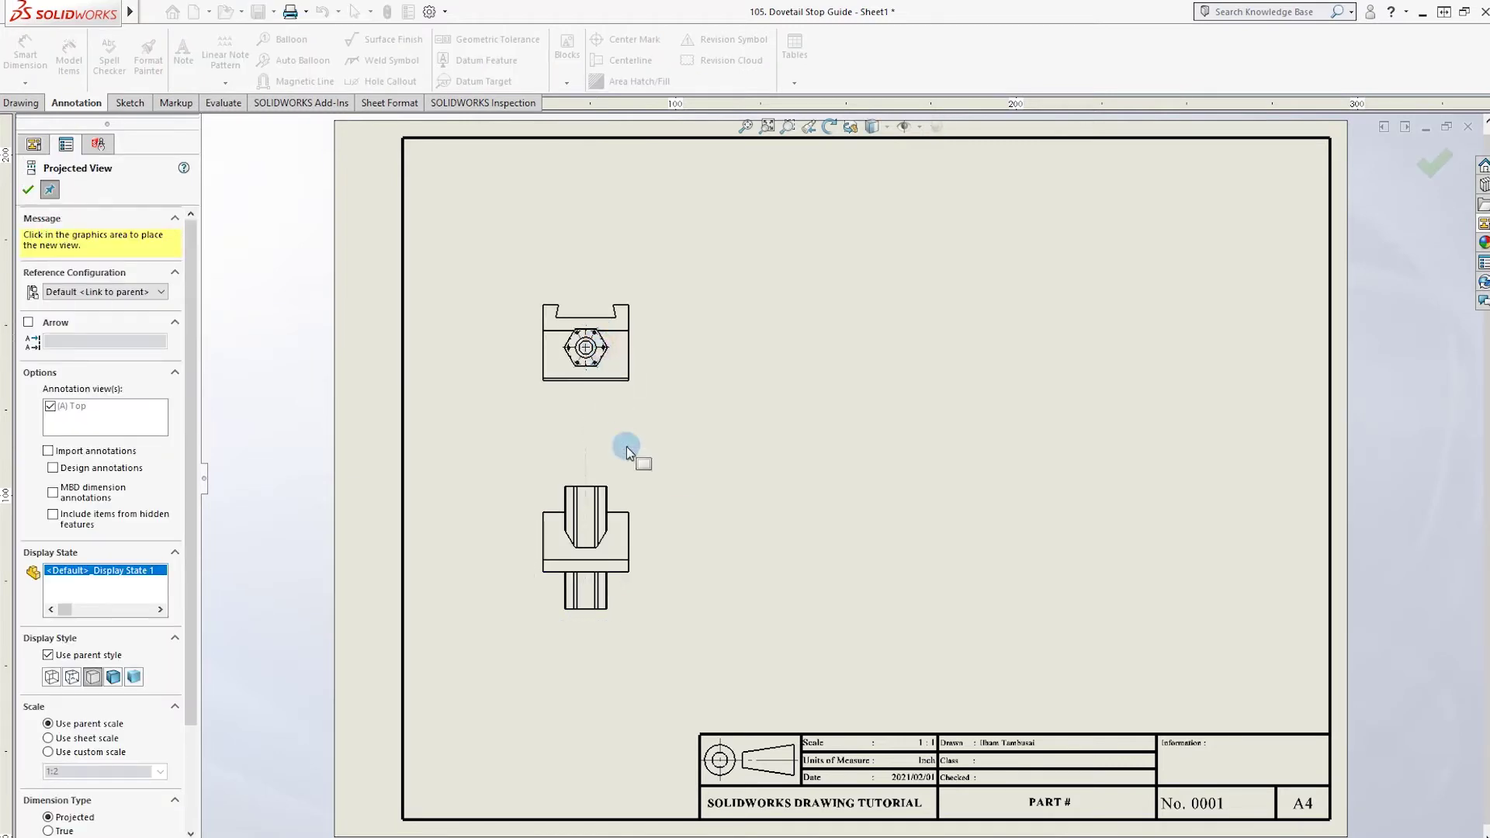
pyautogui.click(808, 550)
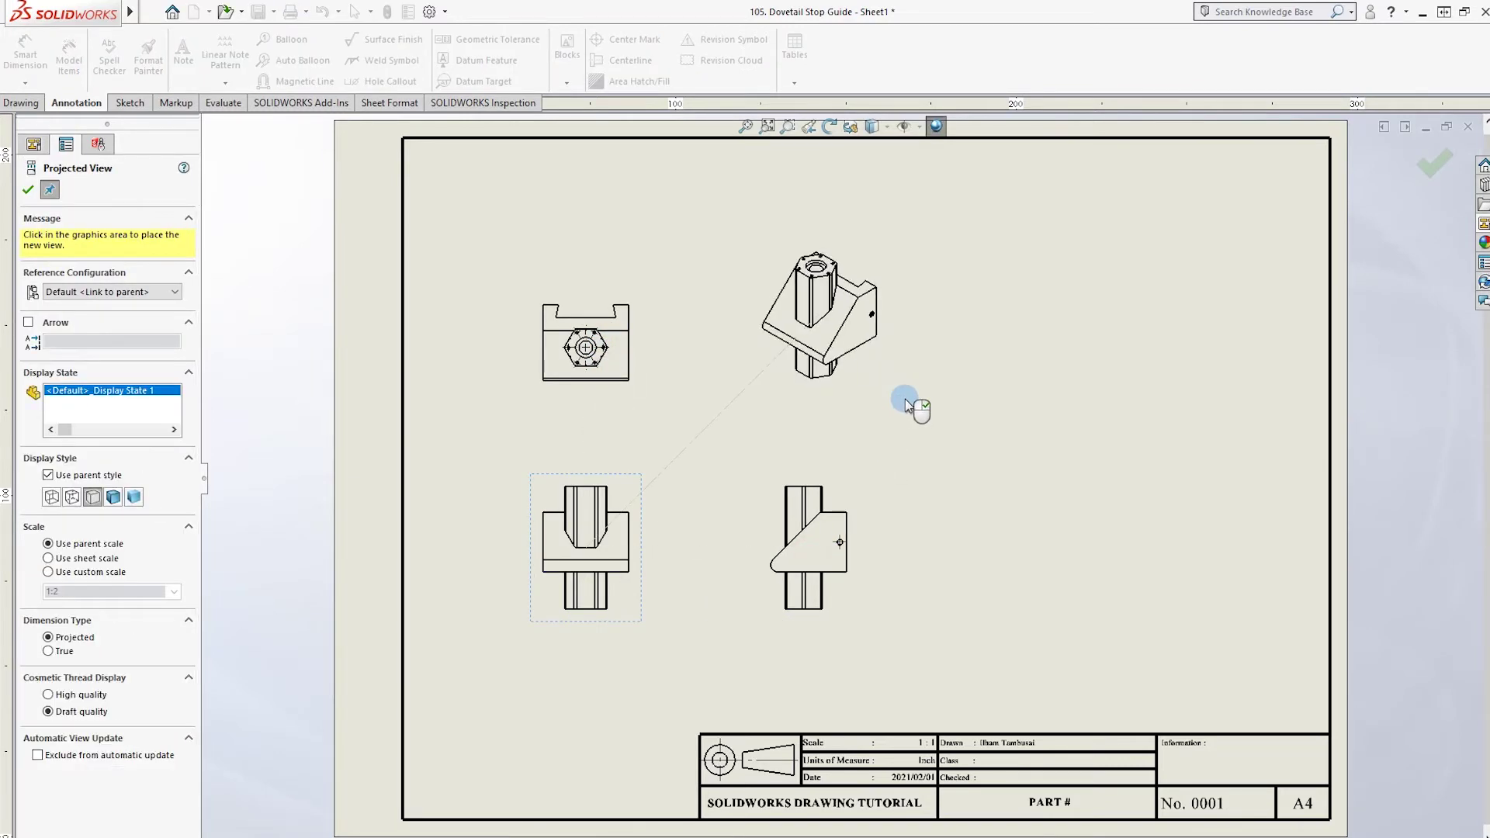
pyautogui.click(1435, 164)
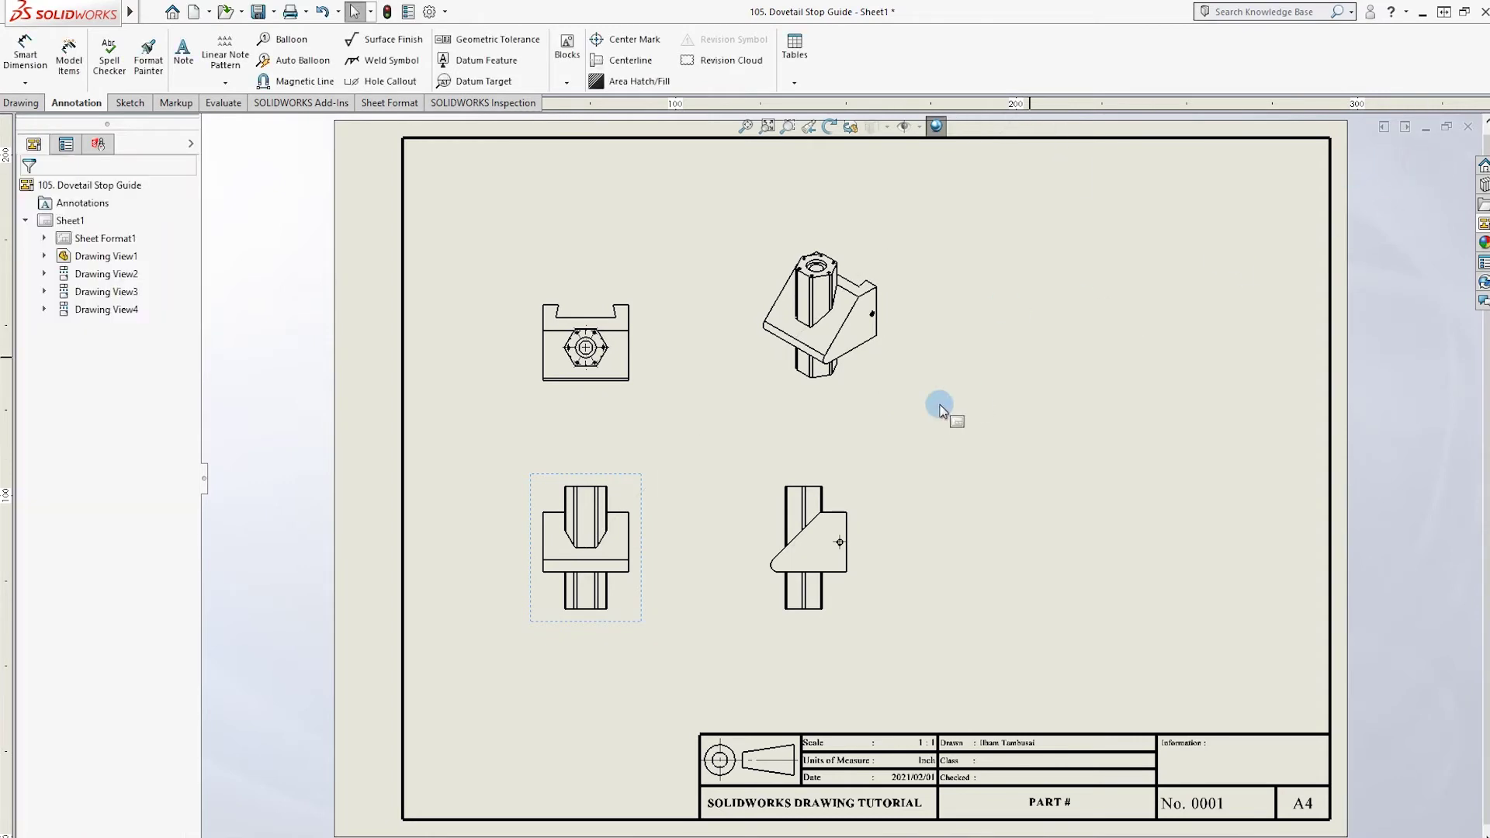
# Spread the four drawing views apart, with the isometric view in the sheet's upper right corner
pyautogui.moveTo(849, 419)
pyautogui.mouseDown()
pyautogui.moveTo(1168, 374)
pyautogui.moveTo(1241, 346)
pyautogui.mouseUp()
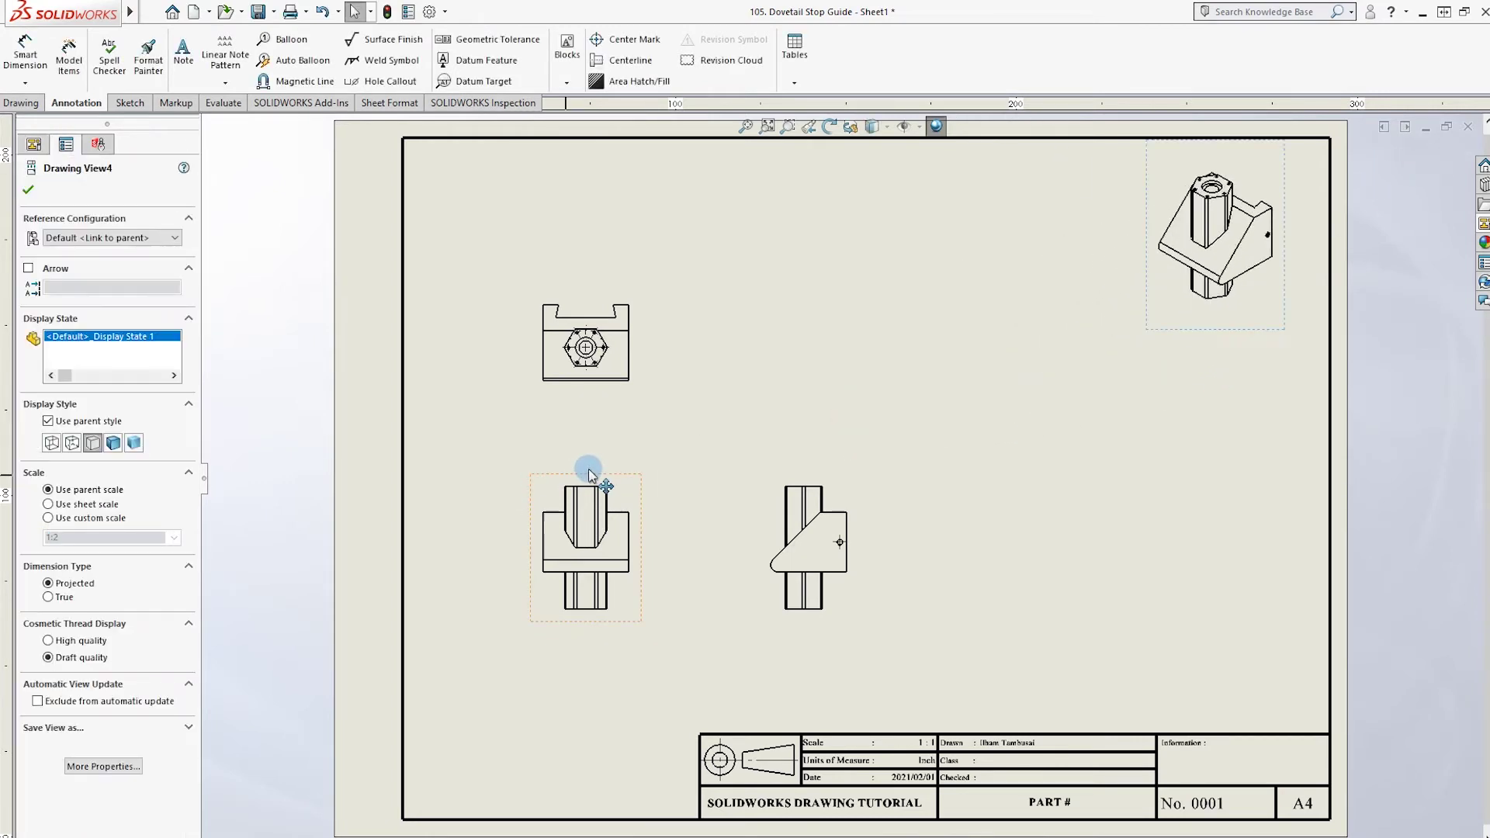
pyautogui.moveTo(612, 388)
pyautogui.mouseDown()
pyautogui.moveTo(614, 306)
pyautogui.moveTo(613, 323)
pyautogui.mouseUp()
pyautogui.moveTo(866, 564); pyautogui.dragTo(1137, 565)
pyautogui.moveTo(613, 570); pyautogui.dragTo(741, 536)
pyautogui.moveTo(1192, 318); pyautogui.dragTo(1157, 335)
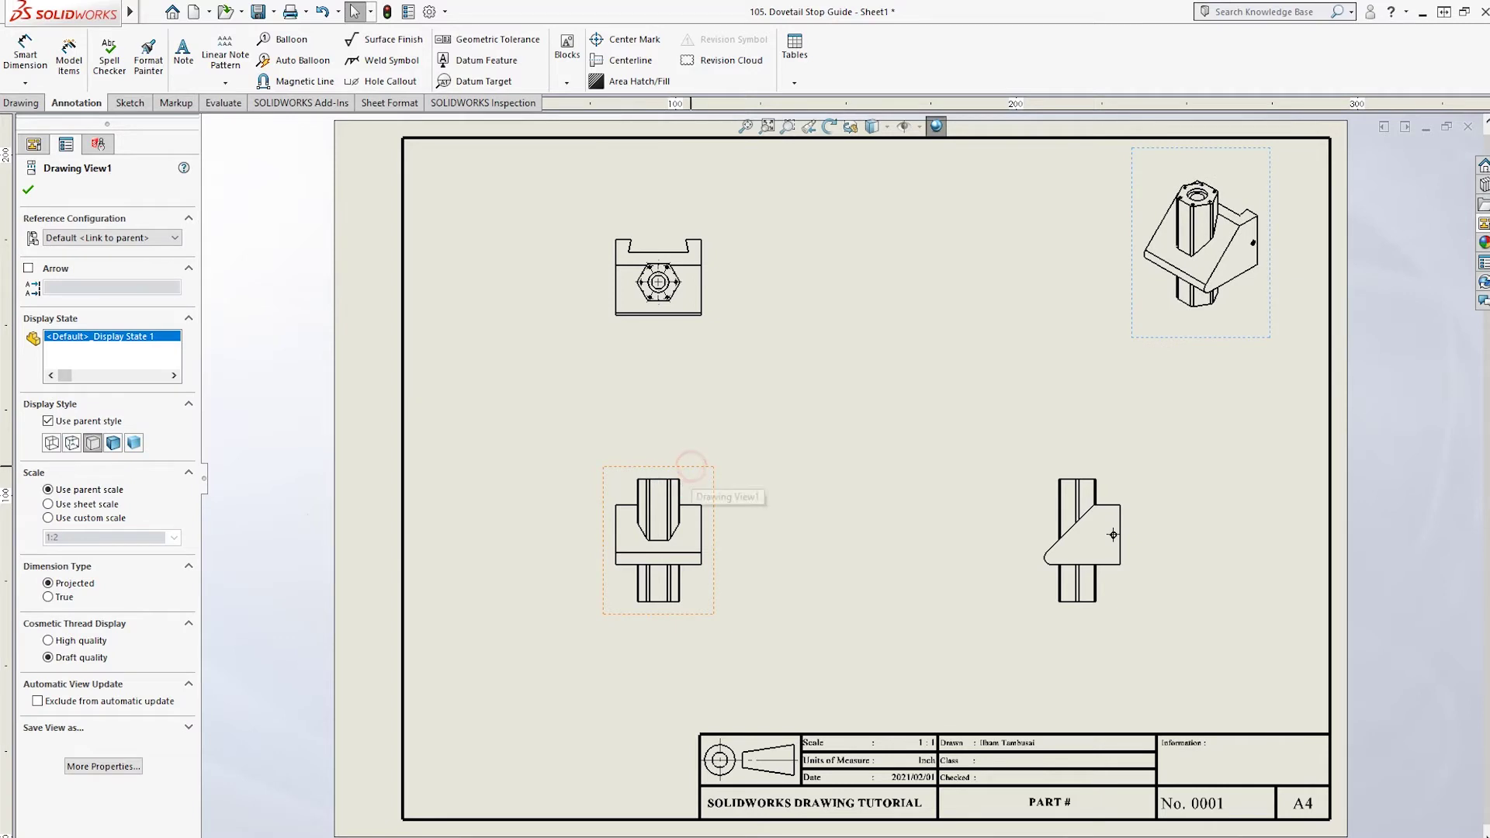
# Set the base view's display style to Hidden Lines Visible and check its hidden edges
pyautogui.click(61, 627)
pyautogui.click(811, 543)
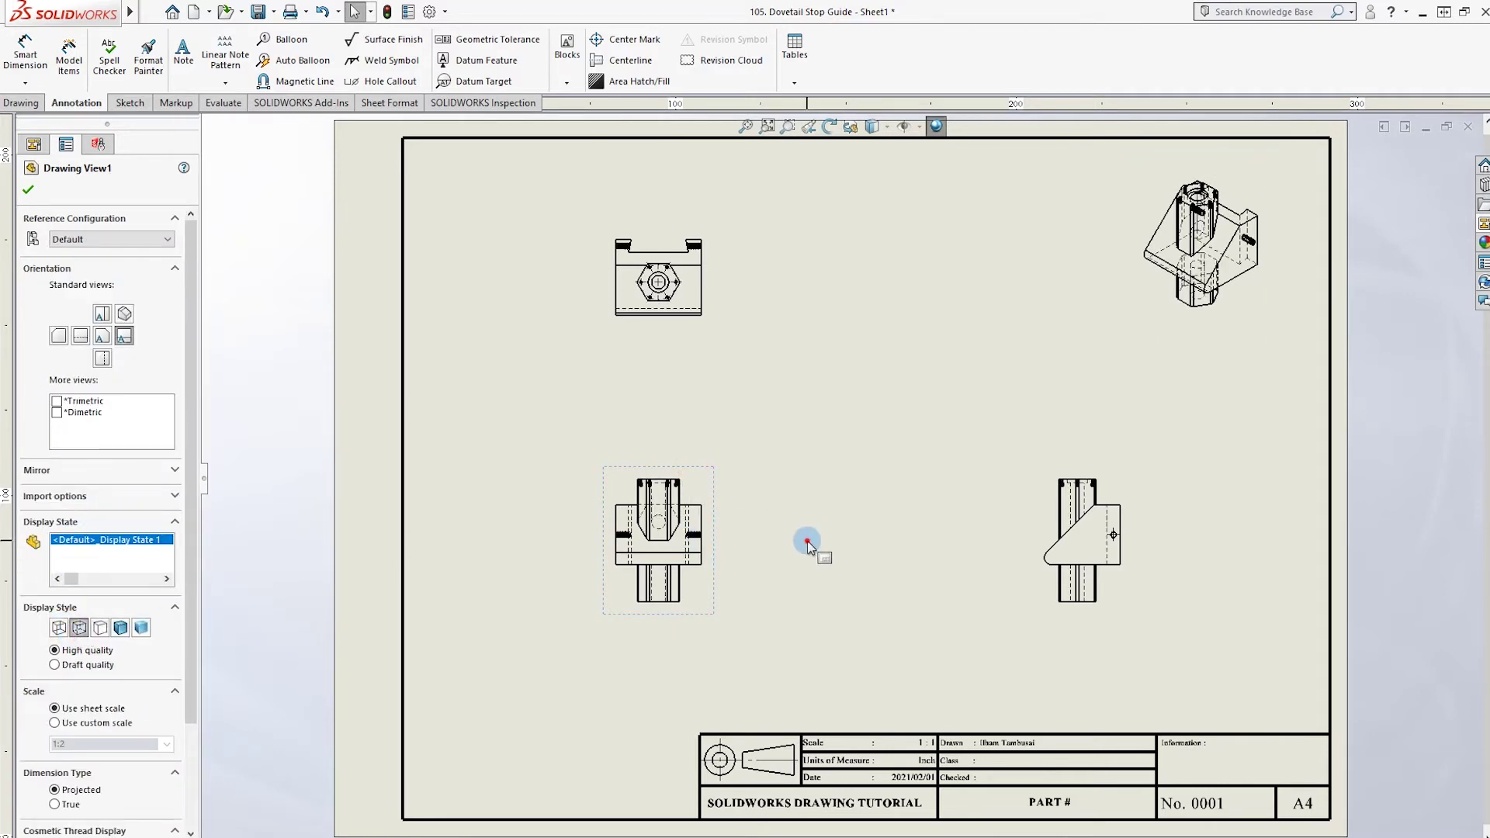
pyautogui.scroll(-6, 698, 528)
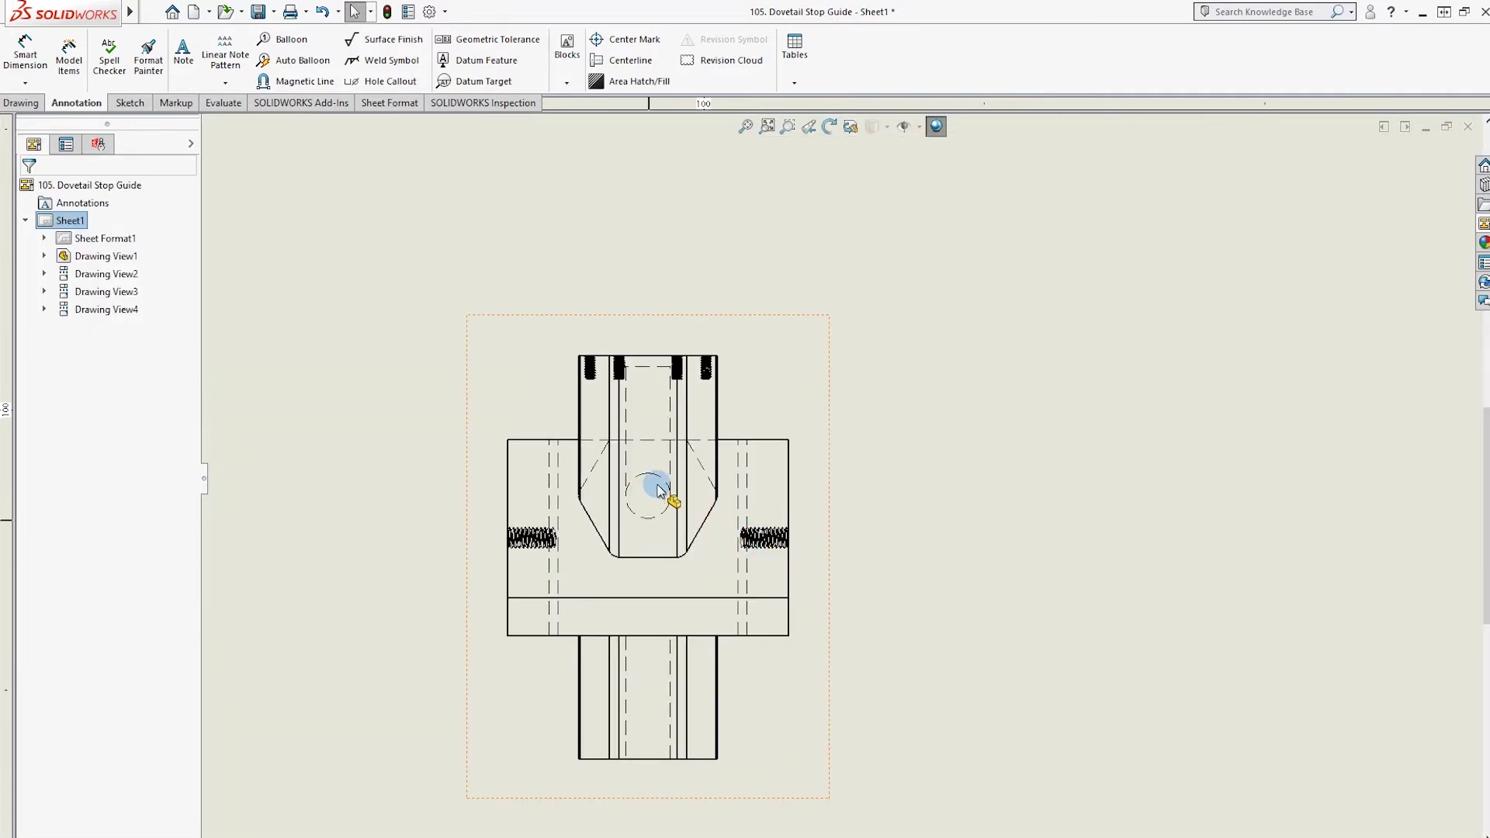
pyautogui.scroll(2, 664, 466)
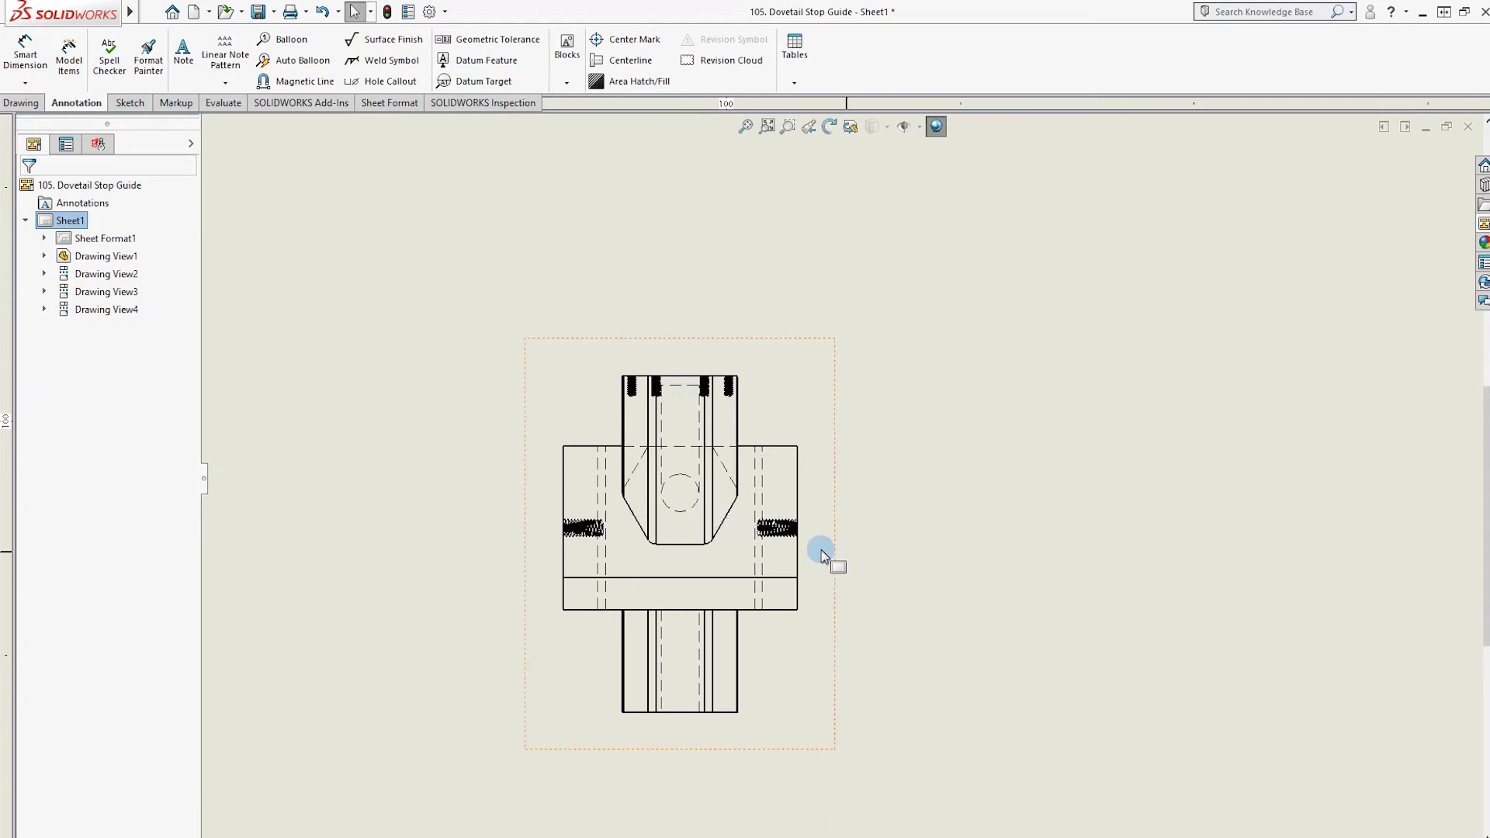
pyautogui.scroll(-3, 724, 403)
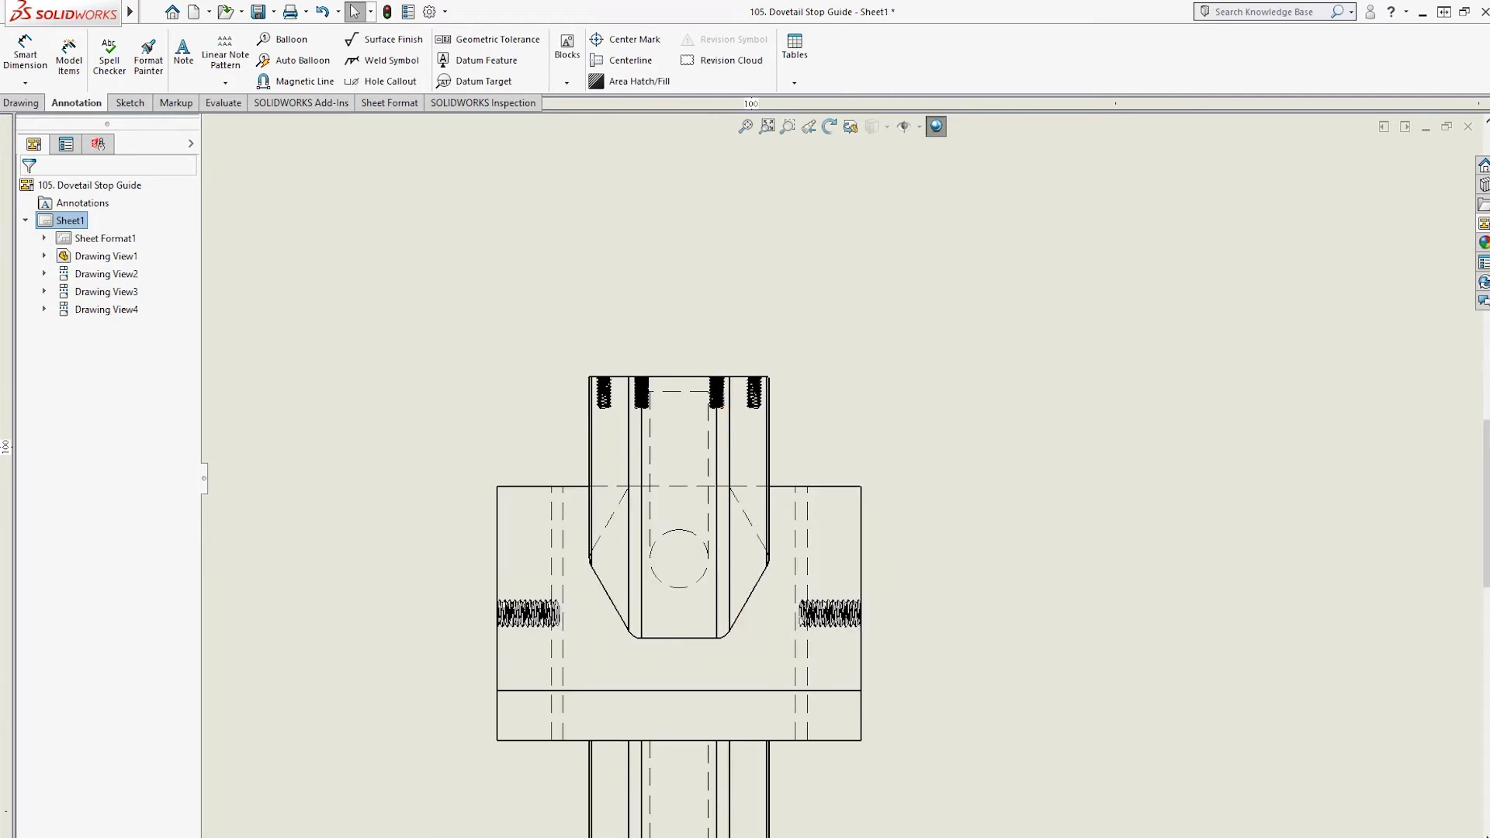
pyautogui.scroll(3, 842, 478)
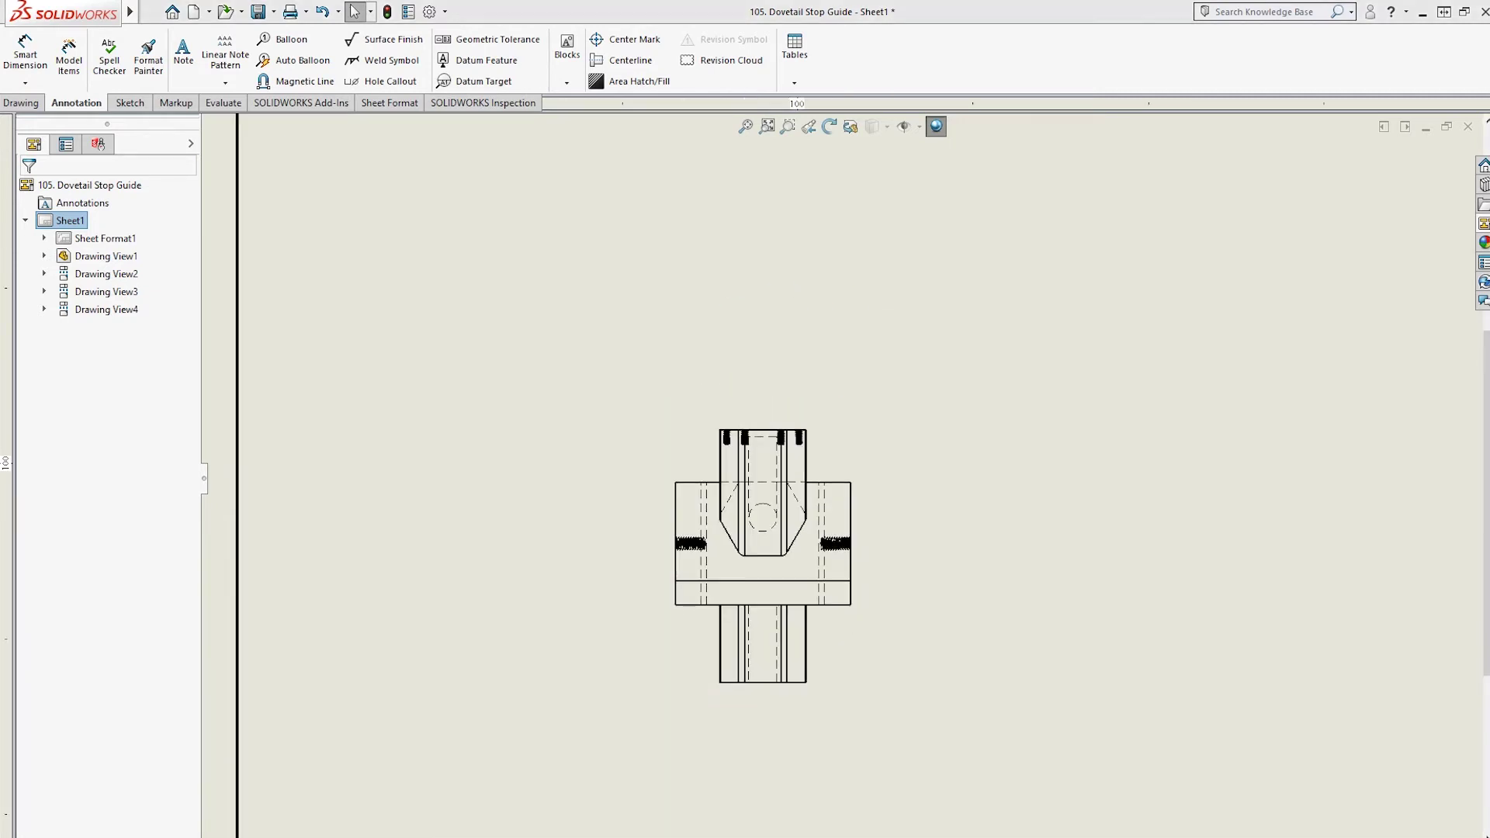
# Dimension the boss's overall height and the block's overall width in the base view
pyautogui.click(321, 458)
pyautogui.click(23, 53)
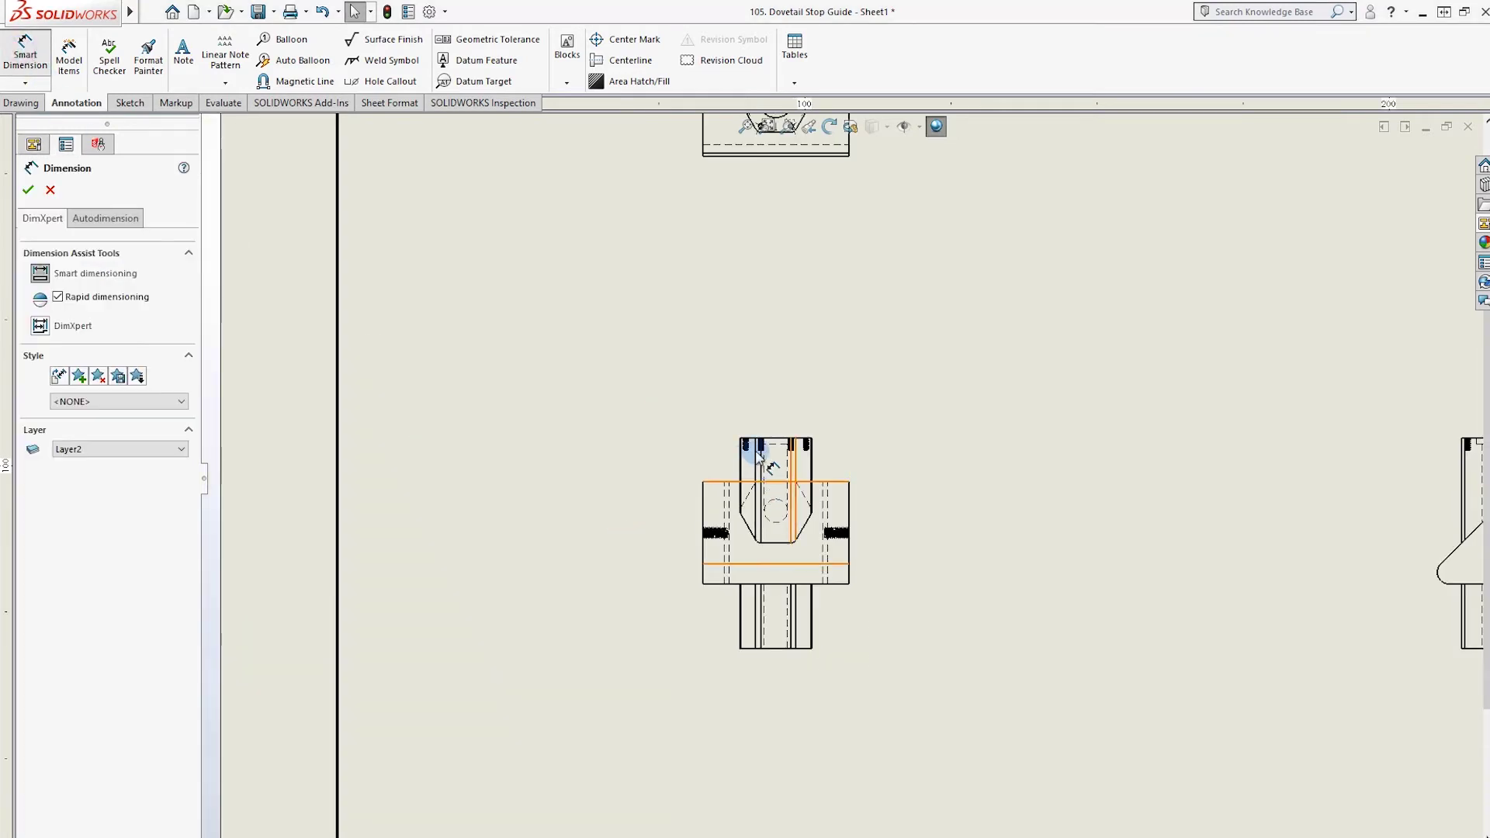
pyautogui.click(770, 438)
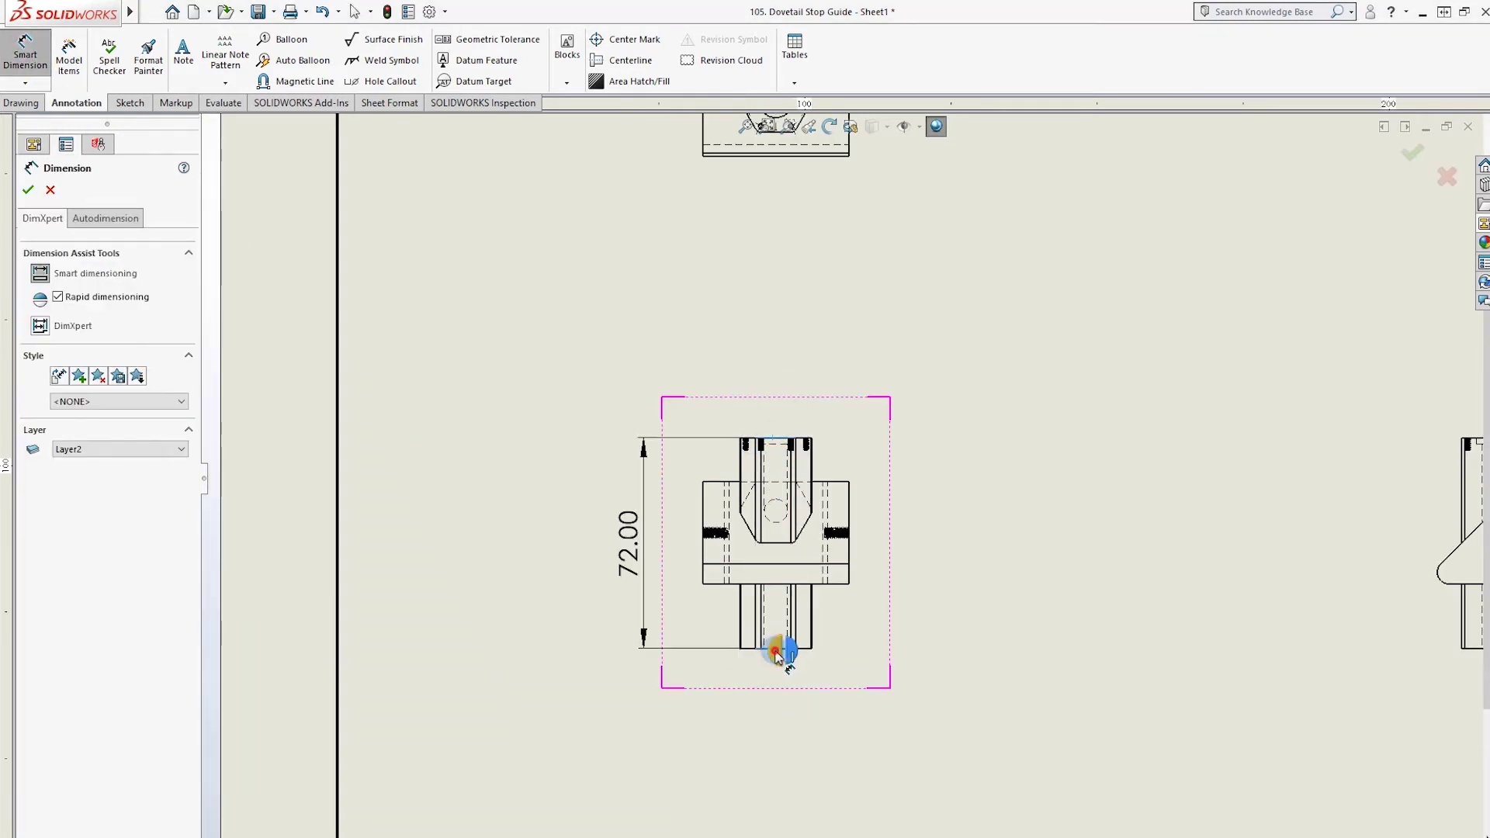
pyautogui.click(776, 652)
pyautogui.click(703, 504)
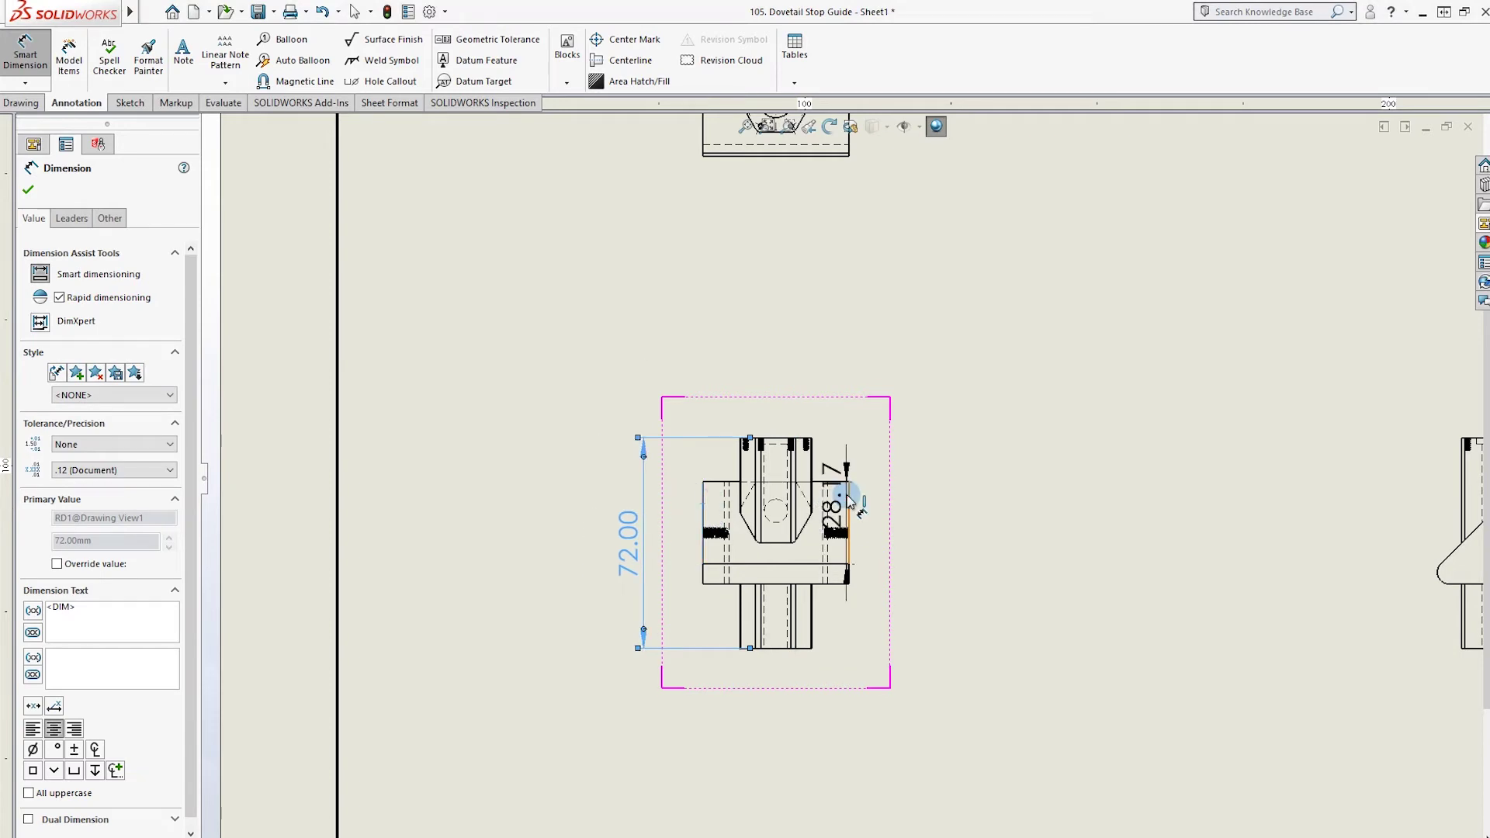
pyautogui.click(848, 501)
pyautogui.click(848, 512)
pyautogui.click(1006, 546)
pyautogui.scroll(5, 891, 312)
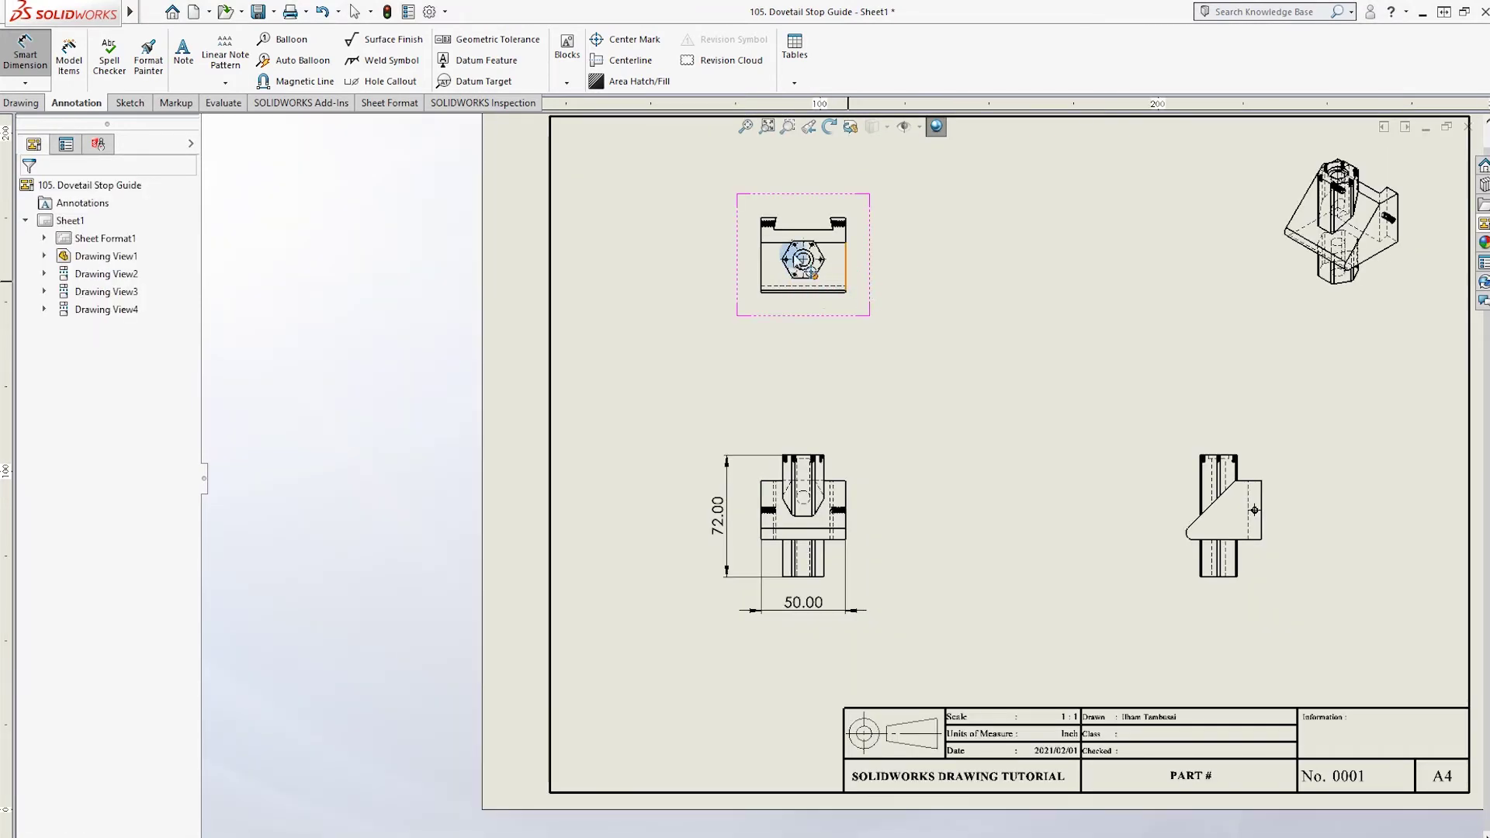
pyautogui.scroll(-3, 805, 265)
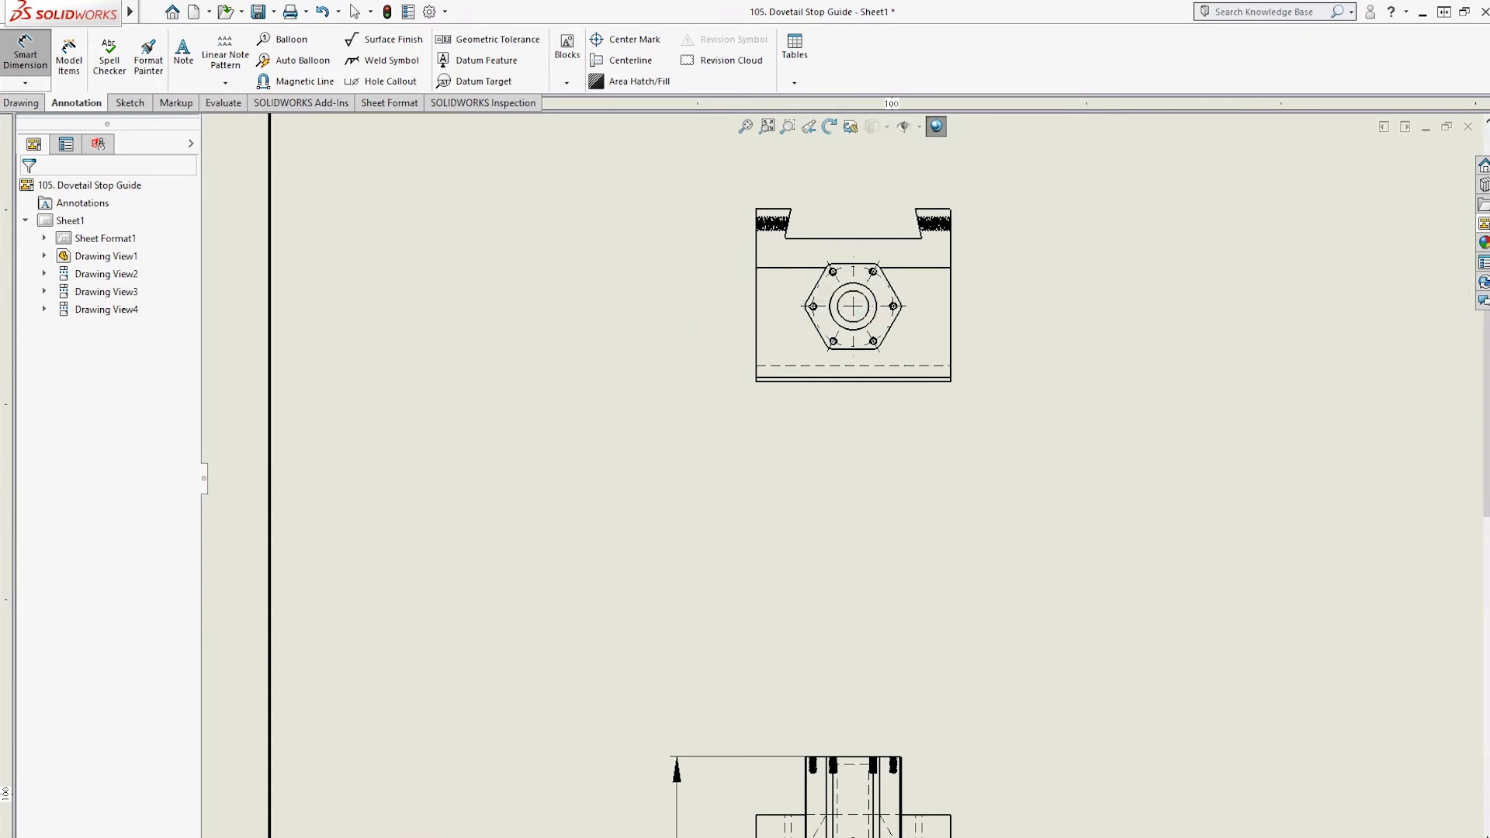
# Dimension the block's overall height and the vertical distance from its top edge to the bore centre in the upper projected view
pyautogui.click(779, 216)
pyautogui.click(799, 383)
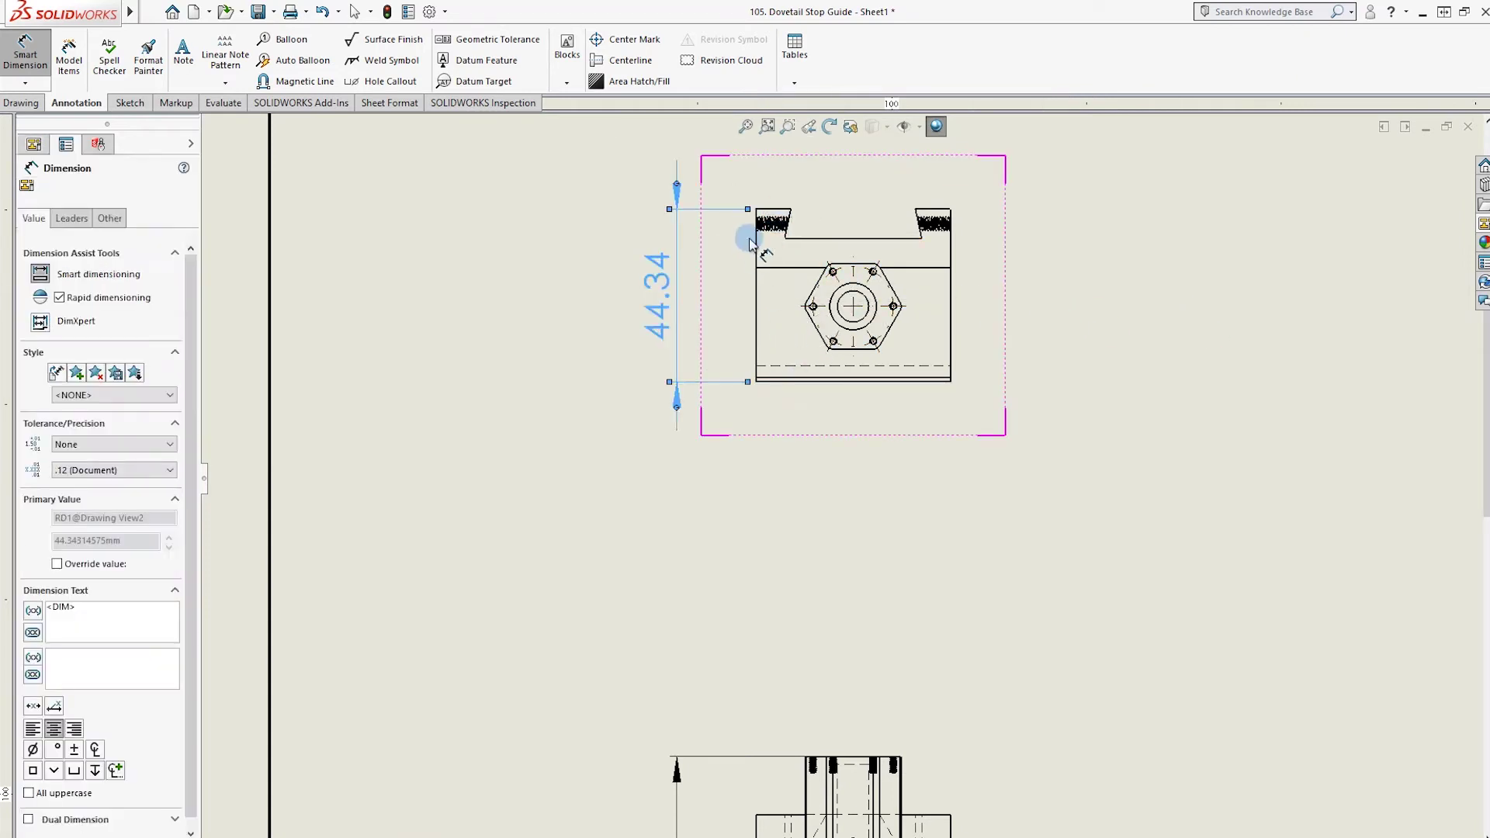
pyautogui.click(767, 211)
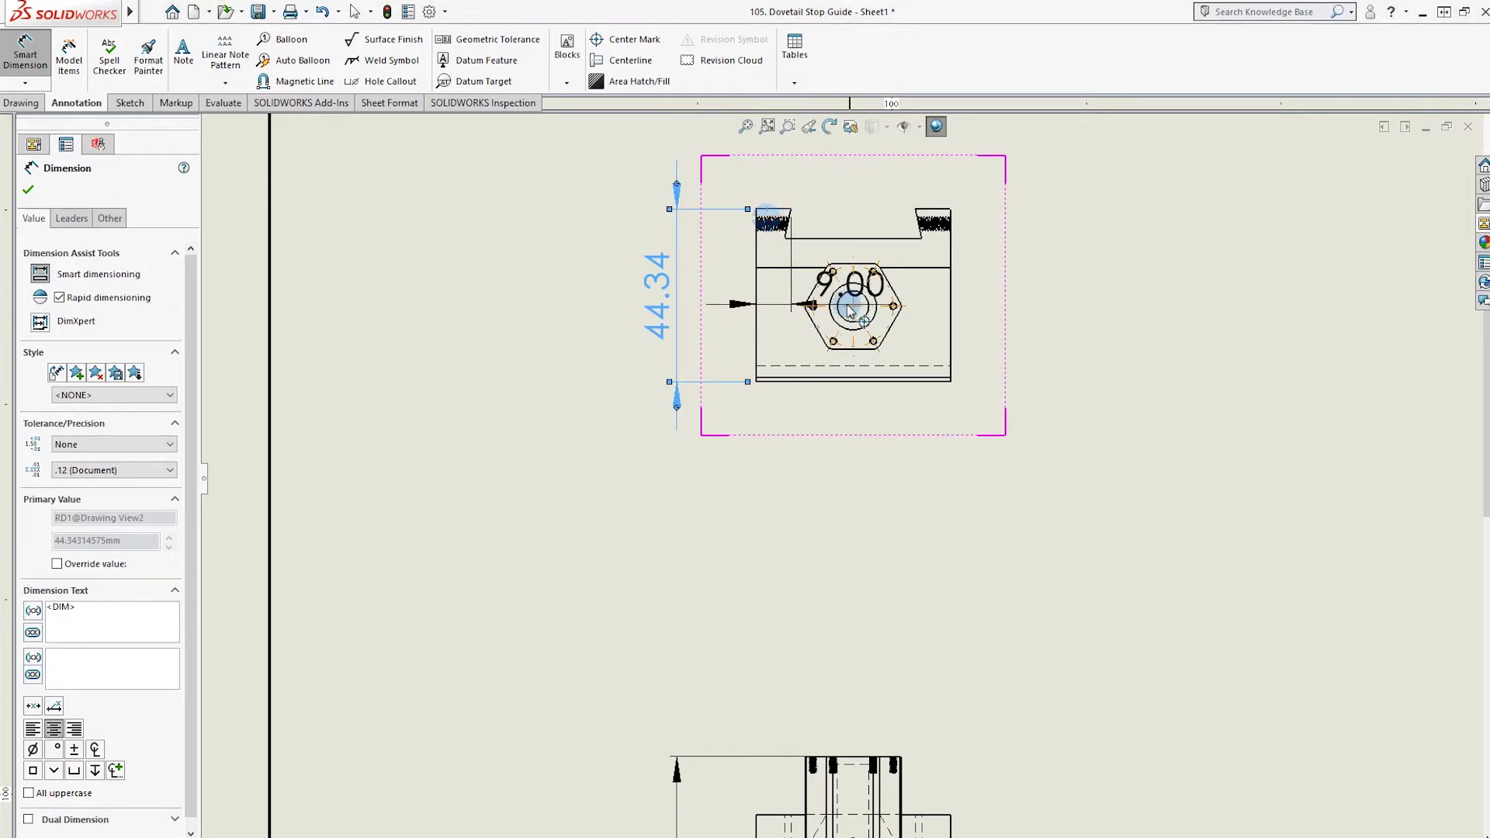
pyautogui.scroll(-5, 819, 310)
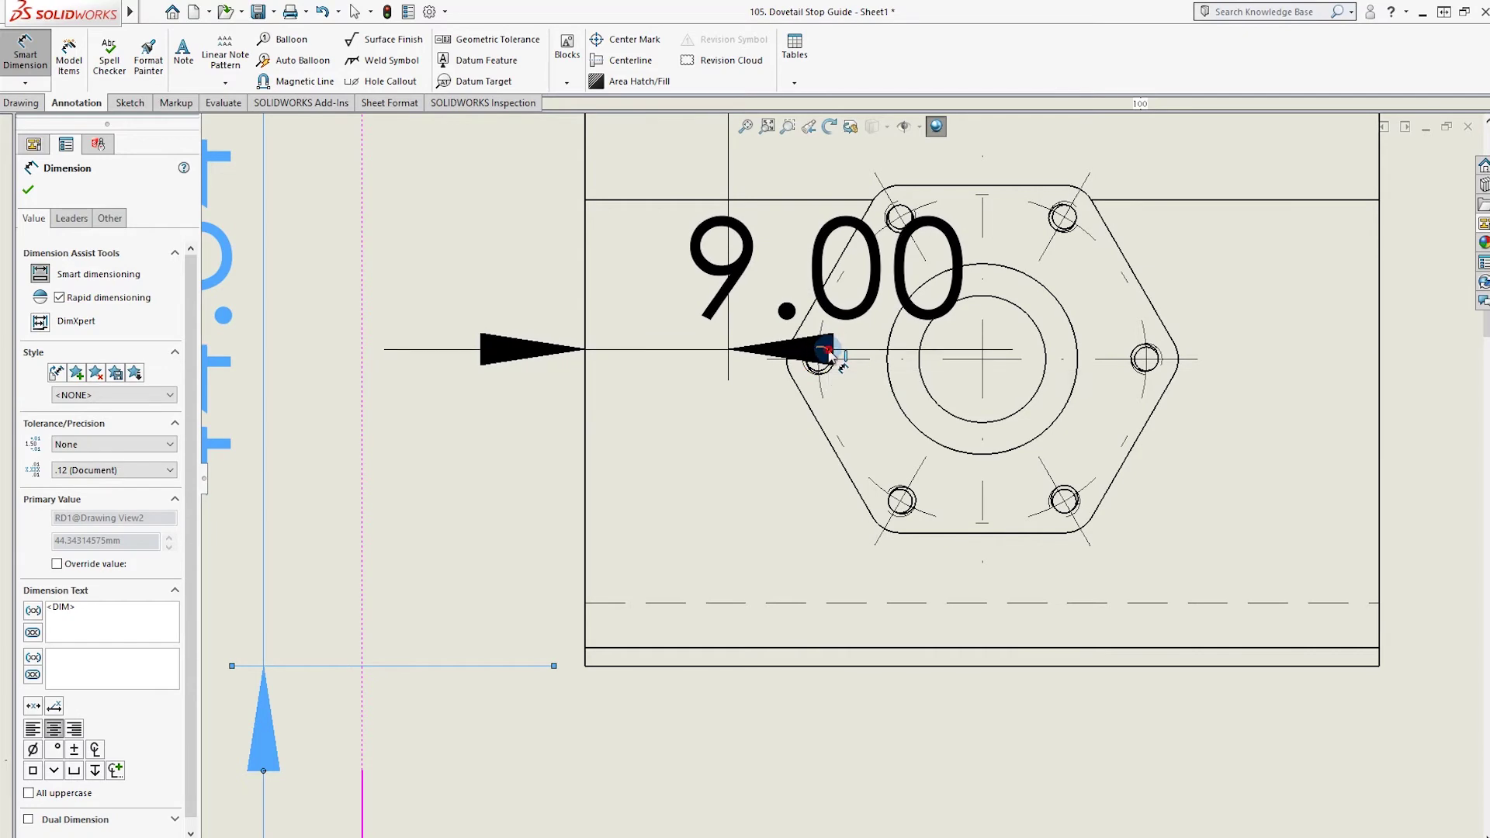
pyautogui.scroll(3, 545, 367)
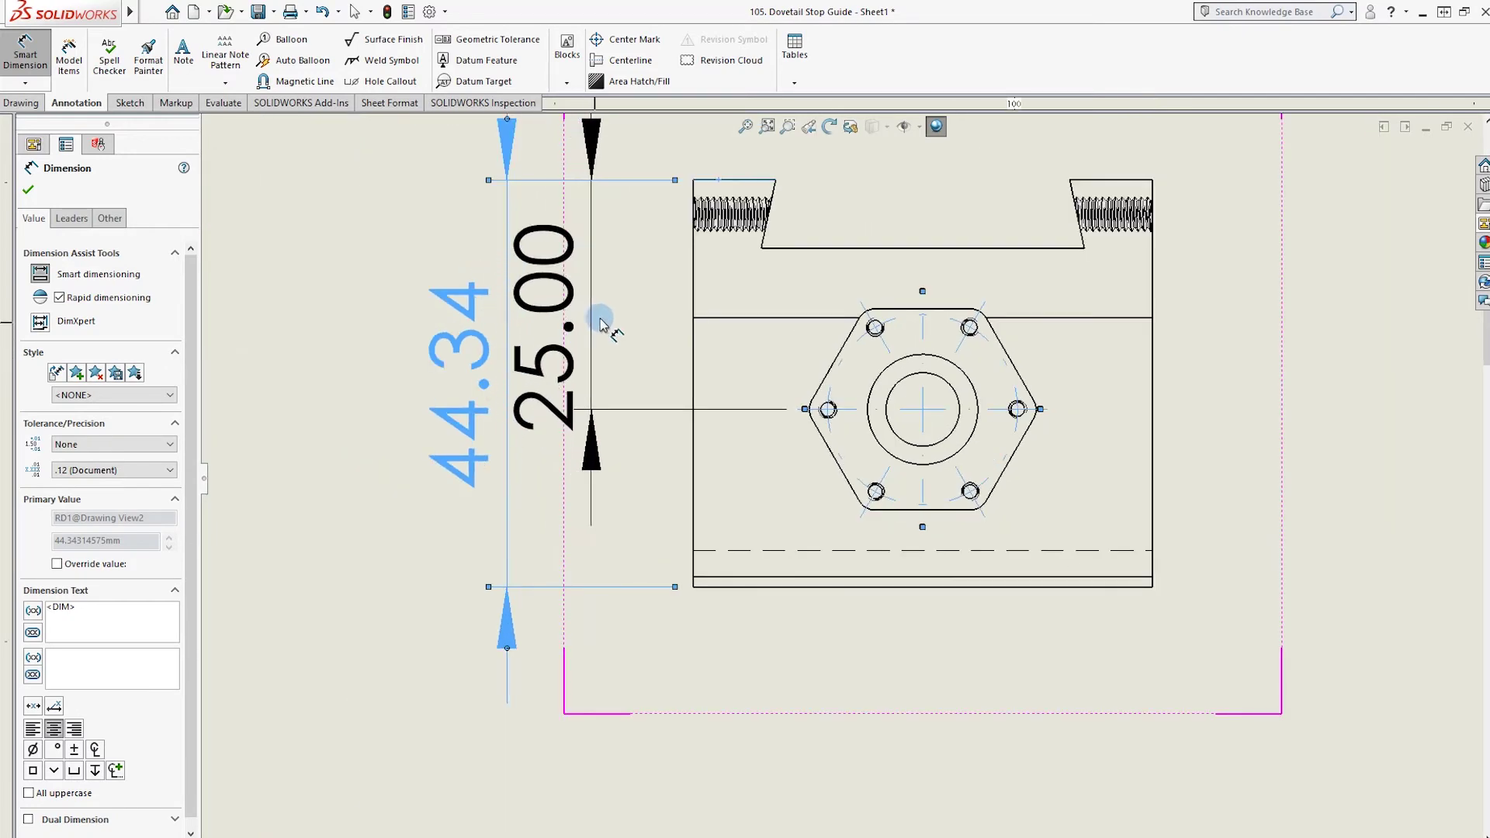
pyautogui.click(609, 322)
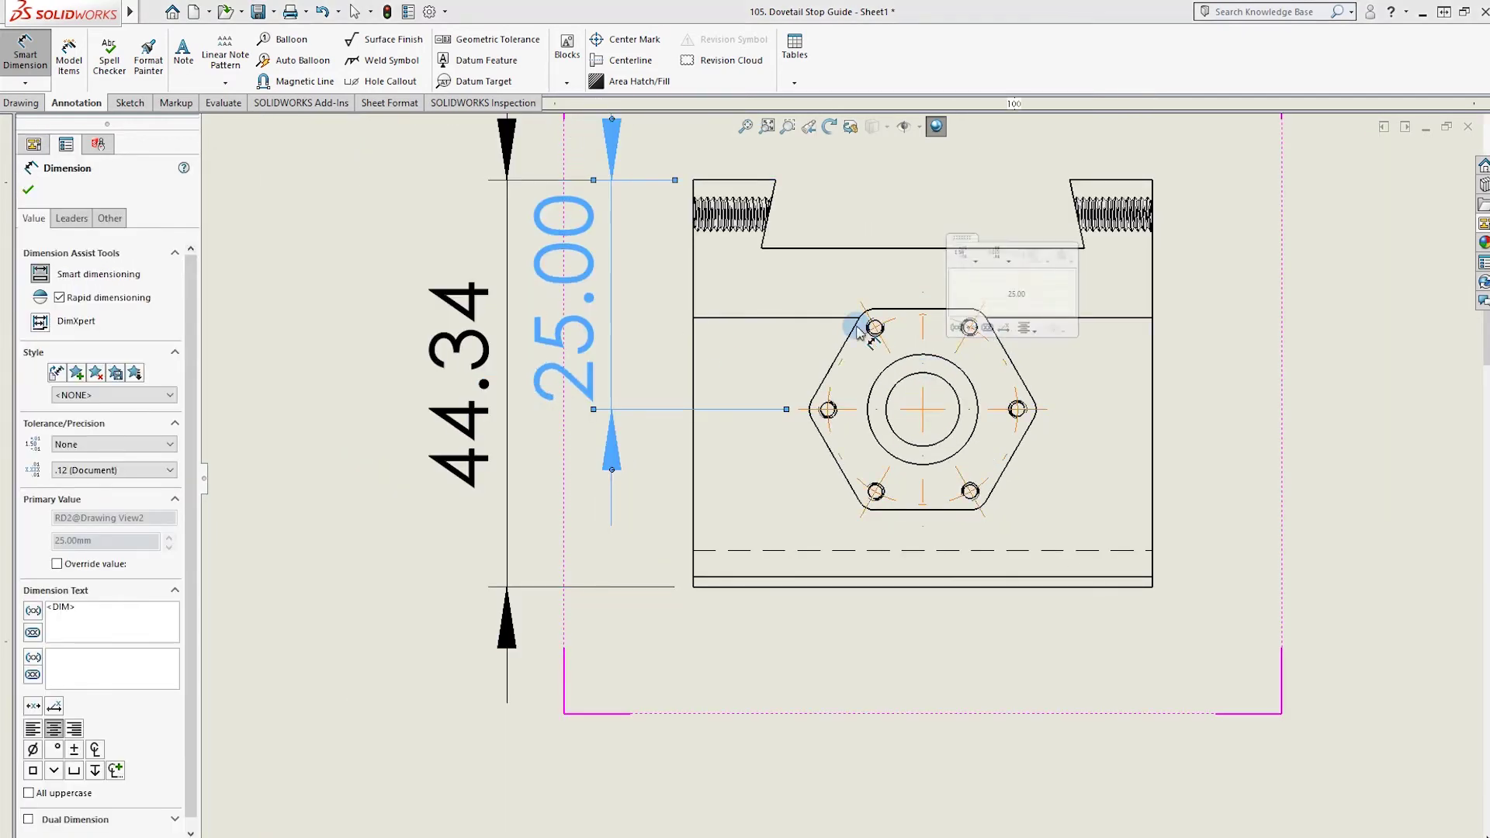
pyautogui.scroll(1, 828, 362)
pyautogui.click(779, 468)
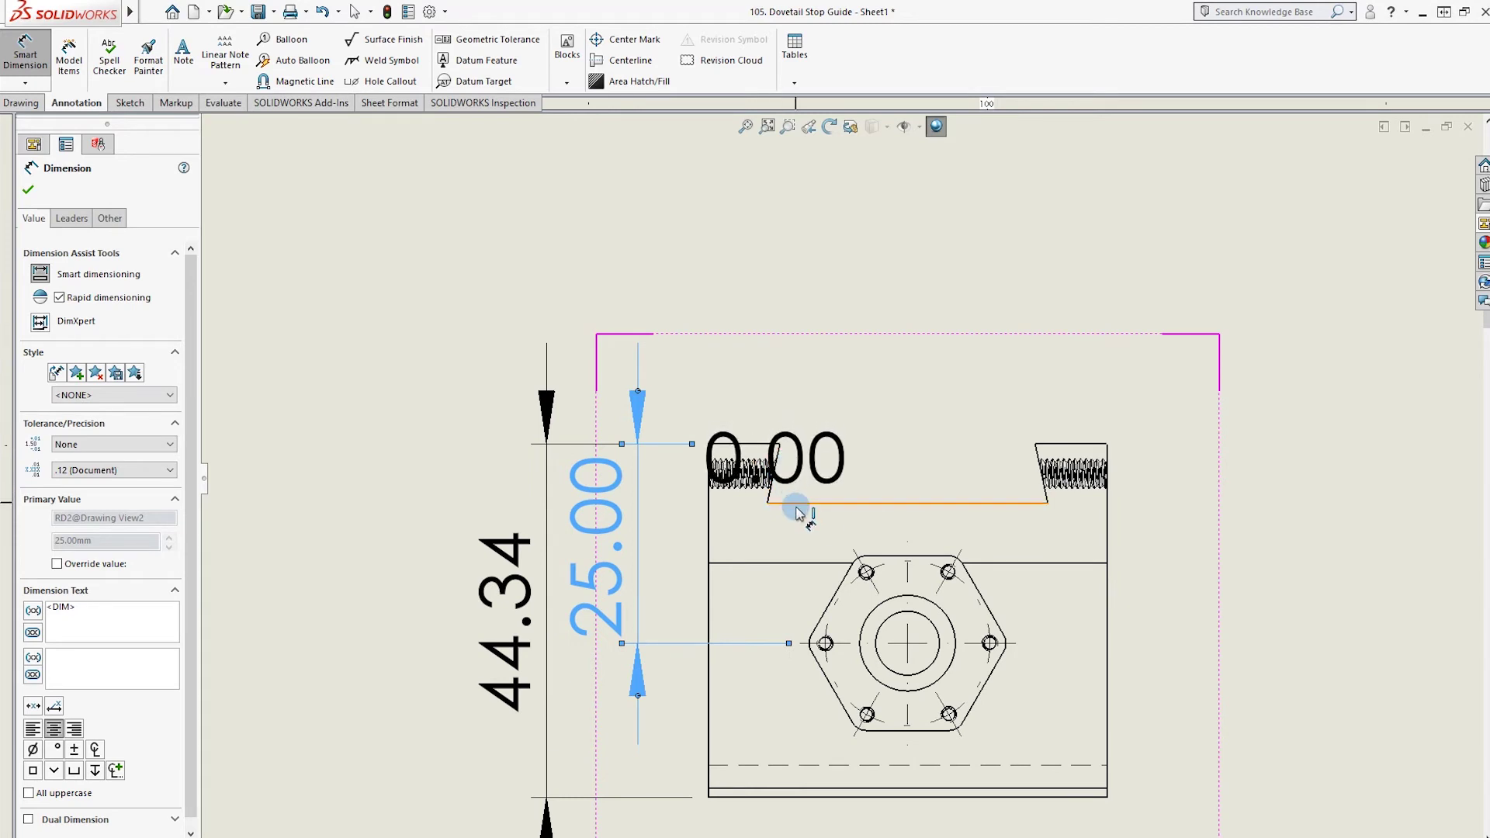
pyautogui.click(815, 469)
pyautogui.press('Escape')
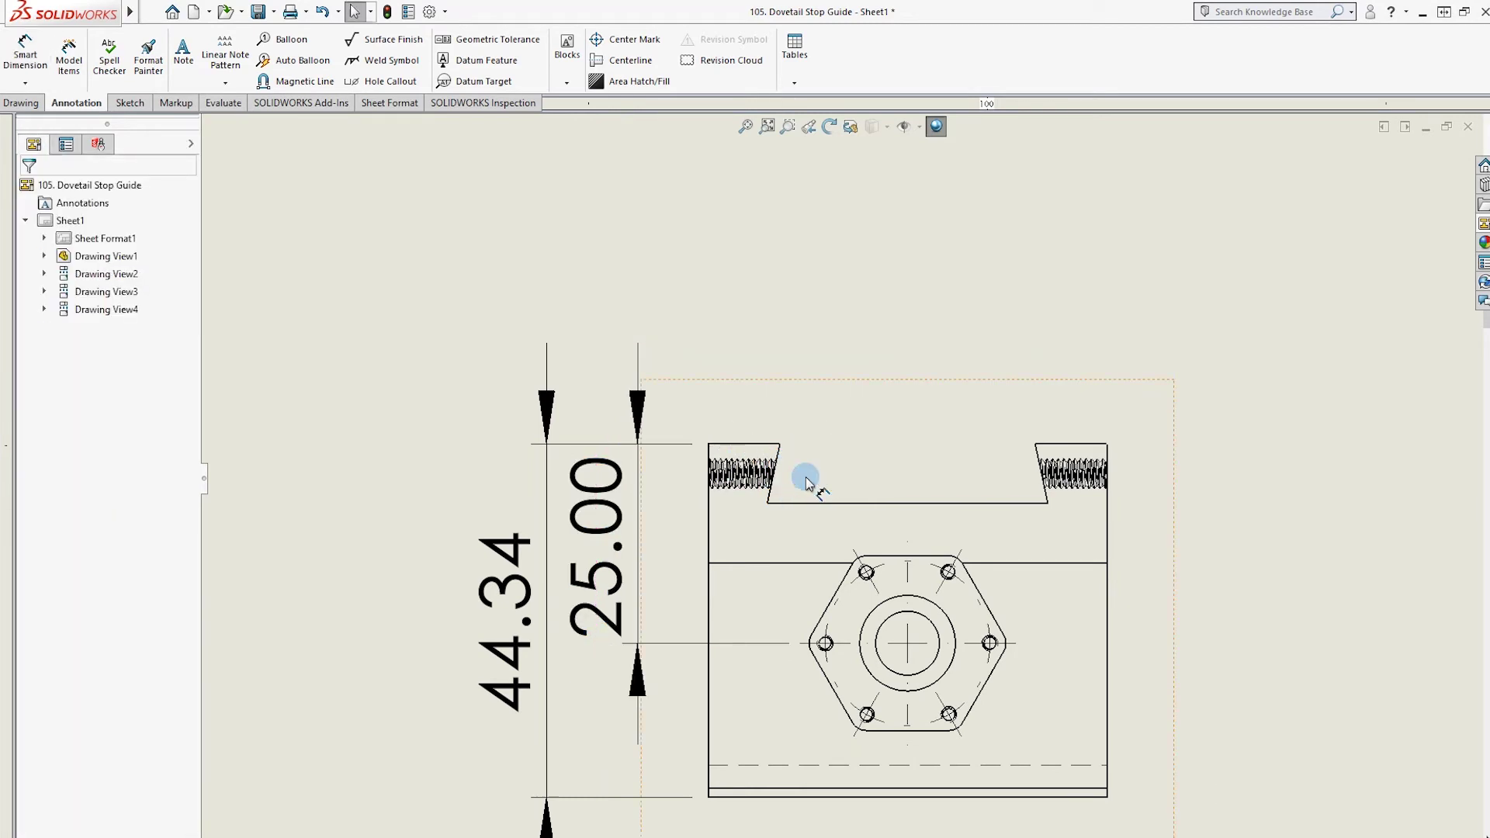
# Dimension the dovetail slot's opening width and the width of the lip on its right side above the upper view
pyautogui.click(48, 56)
pyautogui.click(780, 445)
pyautogui.click(1036, 445)
pyautogui.click(896, 391)
pyautogui.click(1102, 445)
pyautogui.click(1234, 286)
pyautogui.press('Escape')
# Dimension the dovetail slot's depth and the angle between its slanted left wall and its floor
pyautogui.click(39, 56)
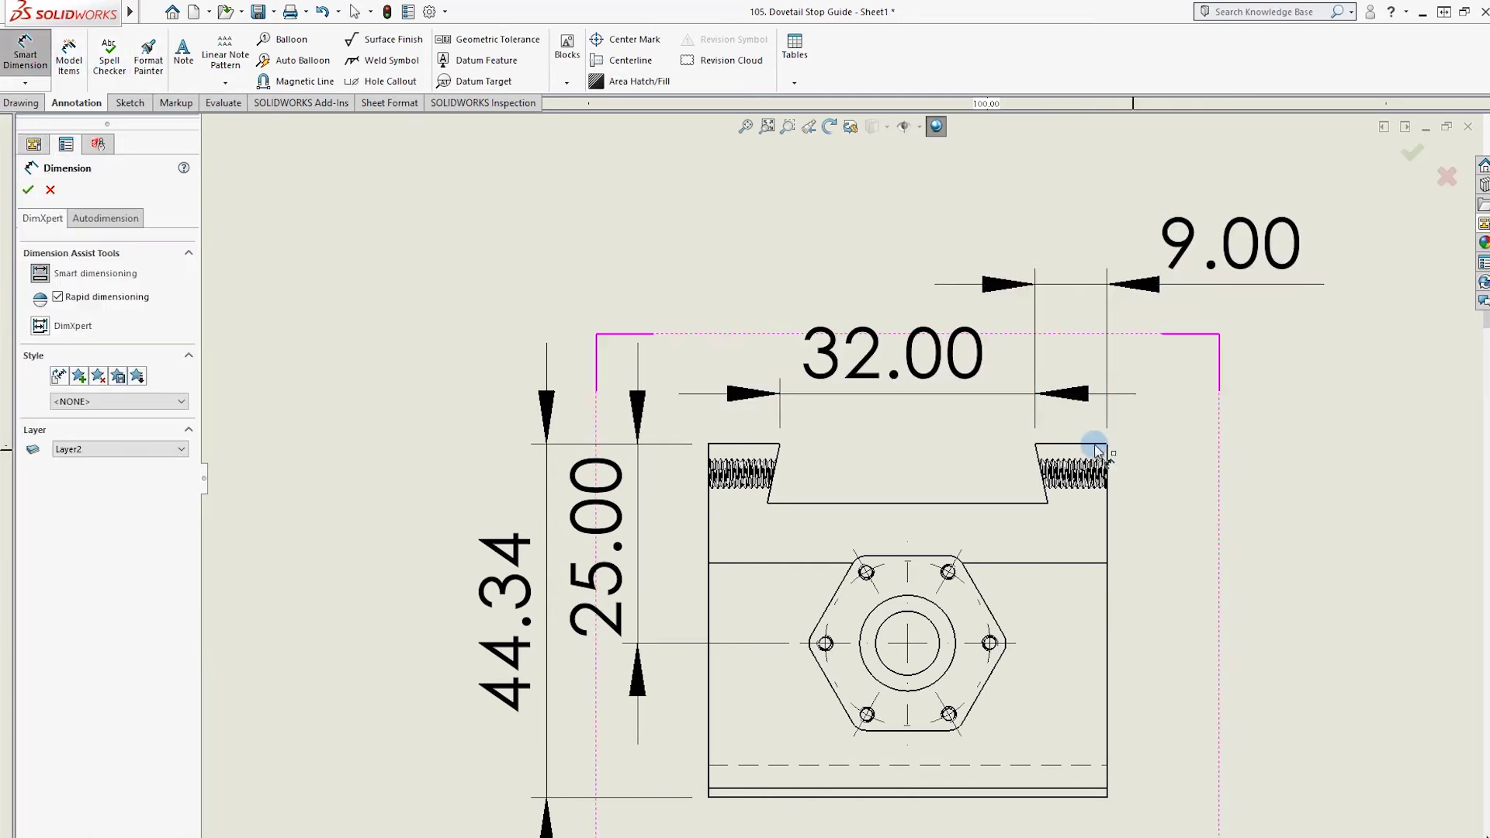
pyautogui.click(1062, 447)
pyautogui.click(1020, 504)
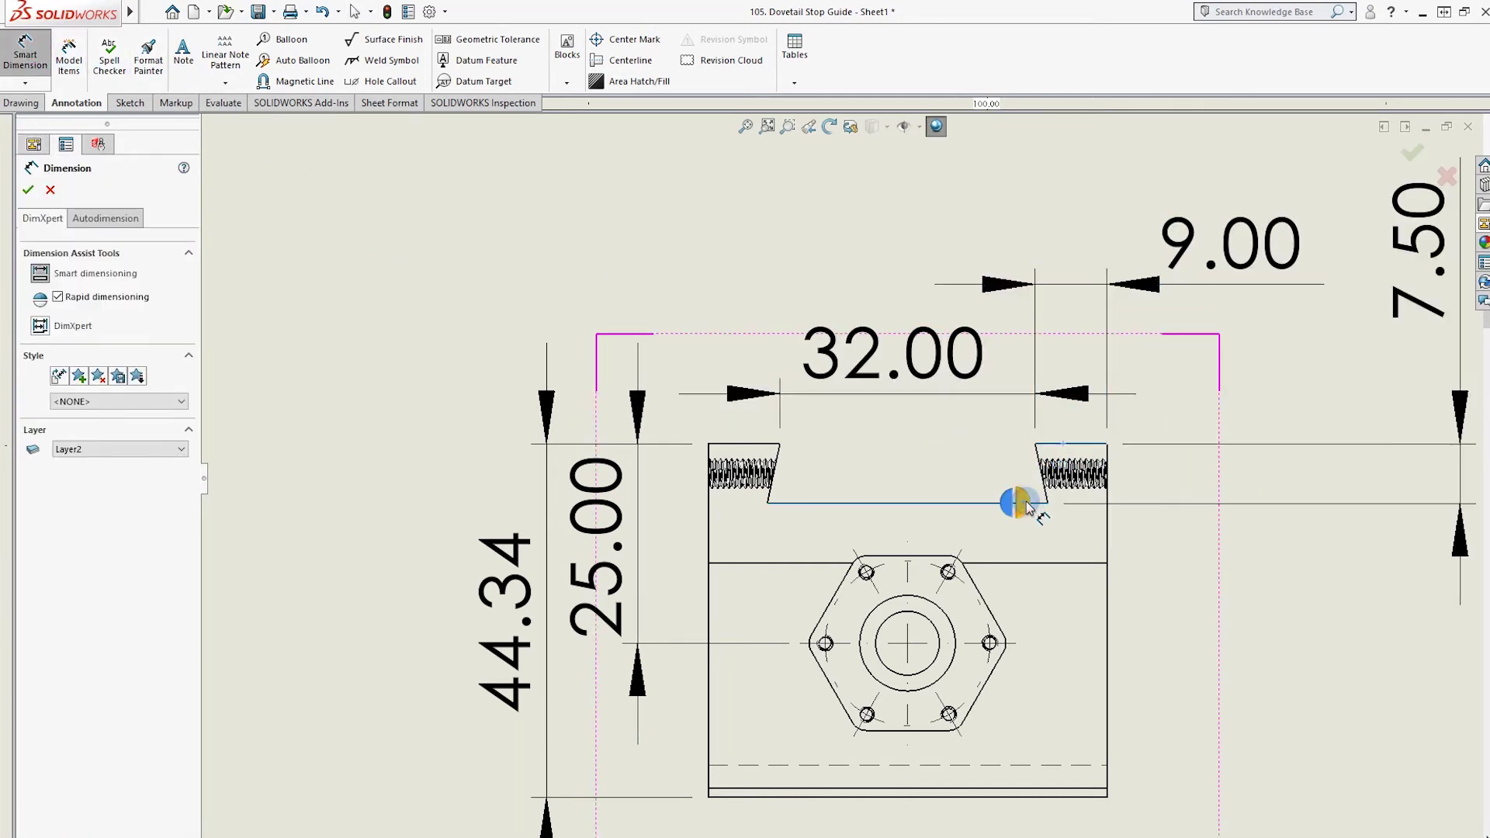
pyautogui.click(773, 475)
pyautogui.click(807, 502)
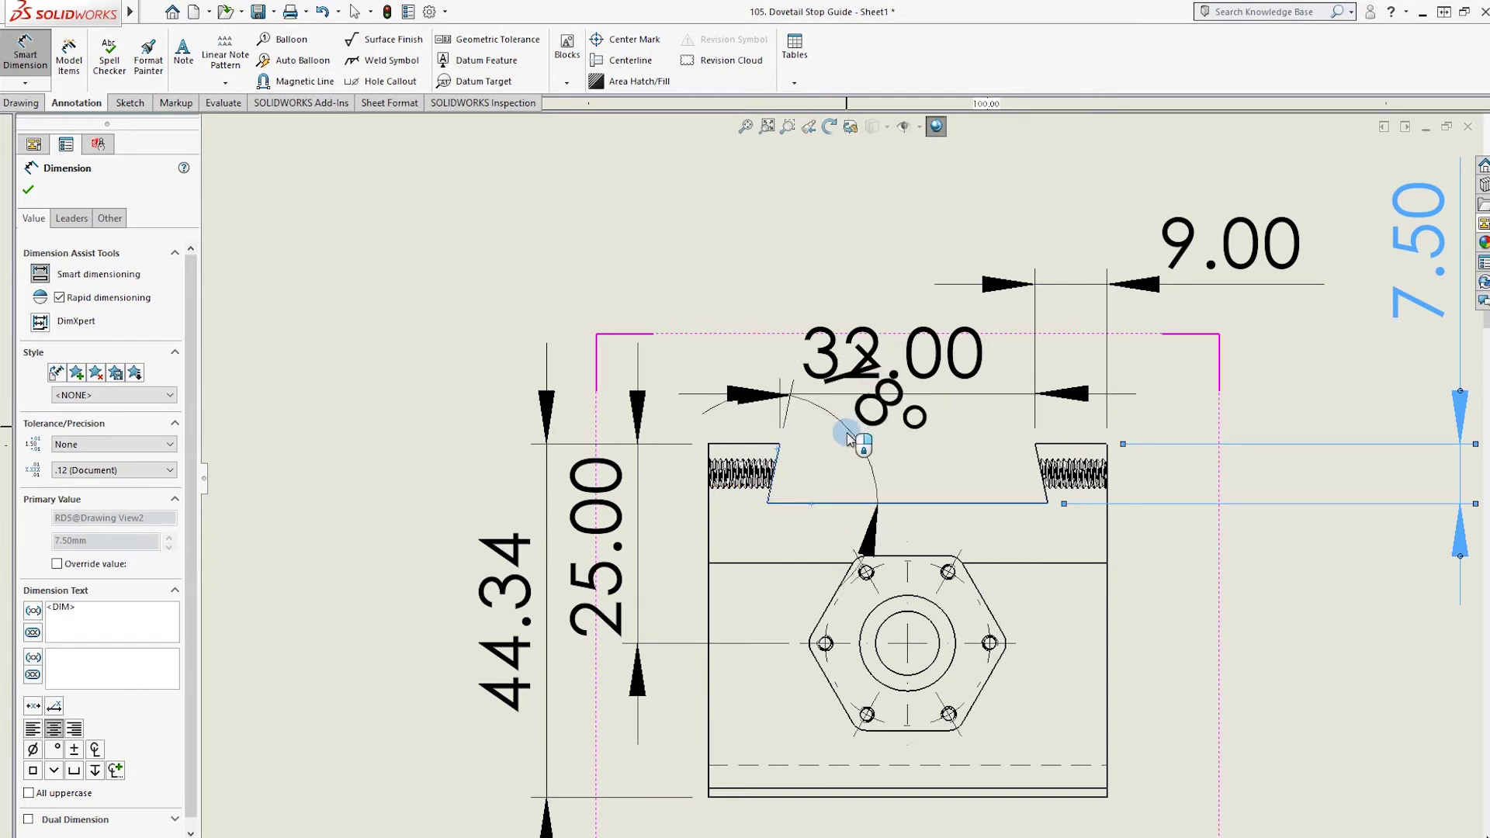
pyautogui.click(1001, 161)
pyautogui.press('Escape')
# Reposition the 9.00 lip dimension closer to the block and raise the 32.00 slot width dimension above it
pyautogui.press('z')
pyautogui.moveTo(1102, 318)
pyautogui.mouseDown()
pyautogui.moveTo(1121, 609)
pyautogui.moveTo(1156, 710)
pyautogui.moveTo(1164, 299)
pyautogui.moveTo(1207, 368)
pyautogui.moveTo(1106, 416)
pyautogui.moveTo(1111, 405)
pyautogui.mouseUp()
pyautogui.click(1178, 630)
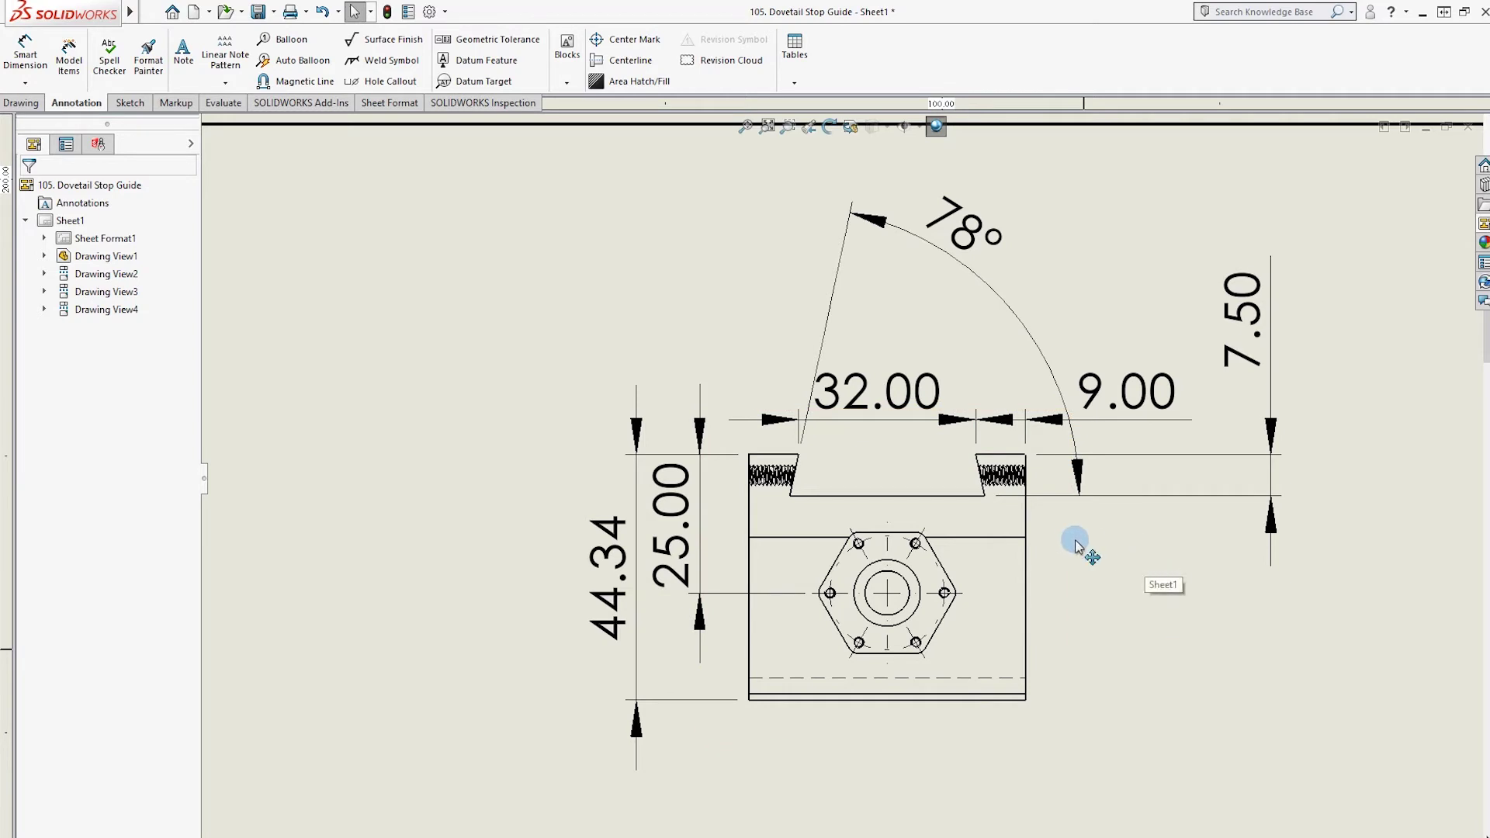
pyautogui.moveTo(859, 423); pyautogui.dragTo(866, 357)
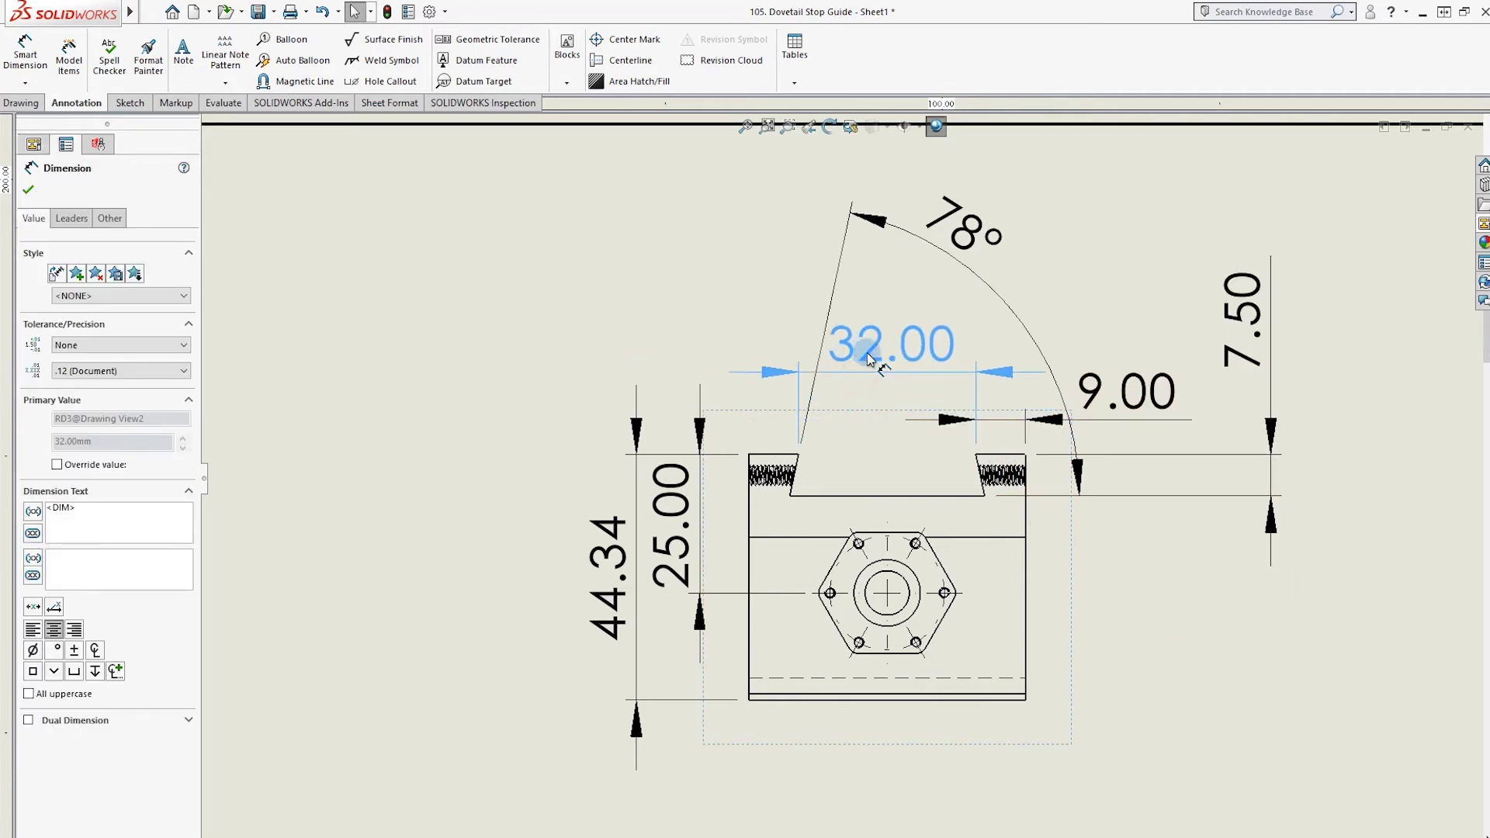
pyautogui.moveTo(1133, 397); pyautogui.dragTo(1136, 390)
pyautogui.click(1328, 500)
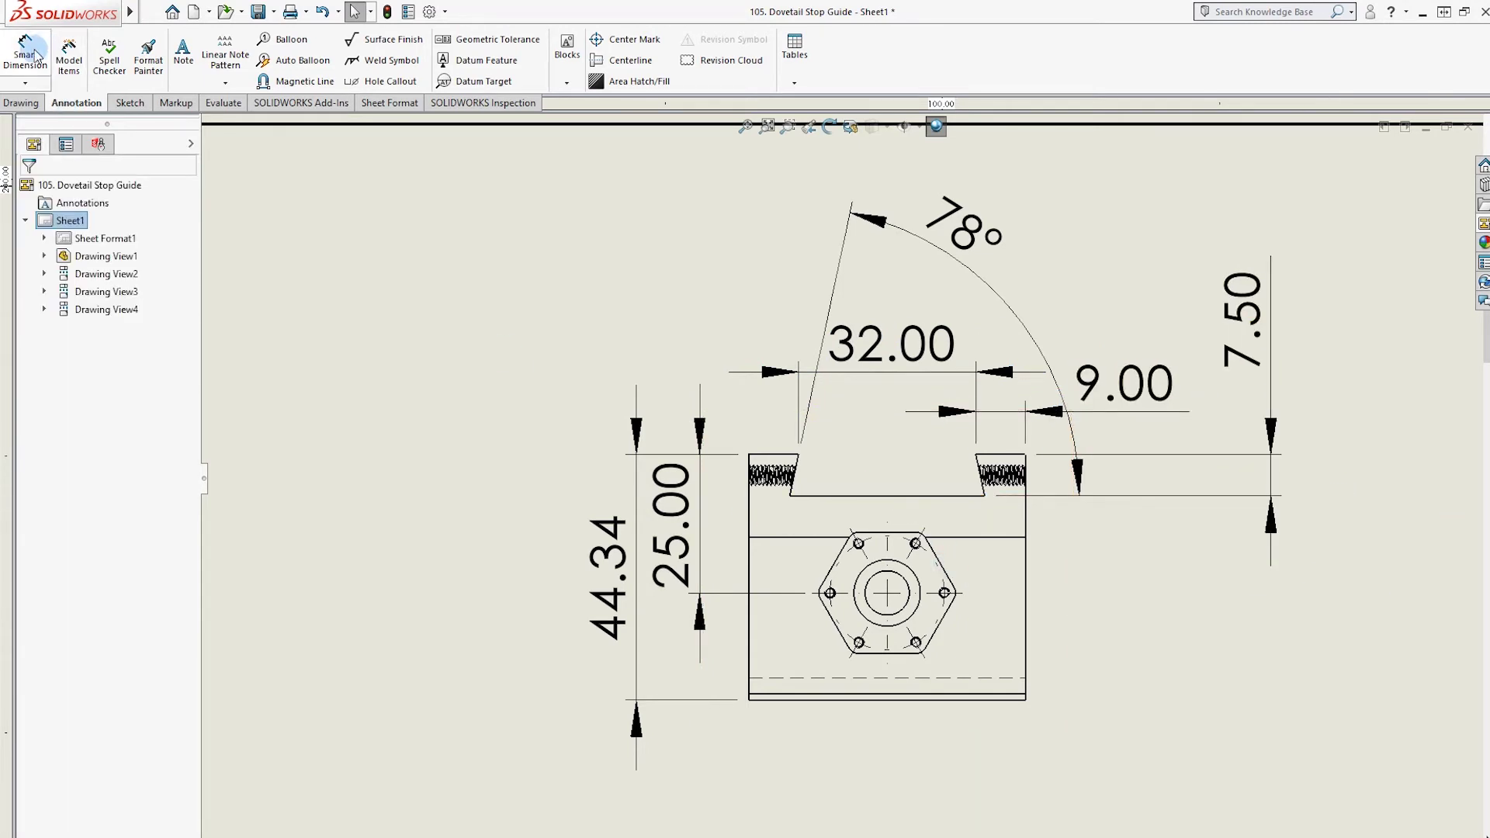
# Dimension the horizontal distance from the bore centre to the block's right edge, below the upper view
pyautogui.click(908, 599)
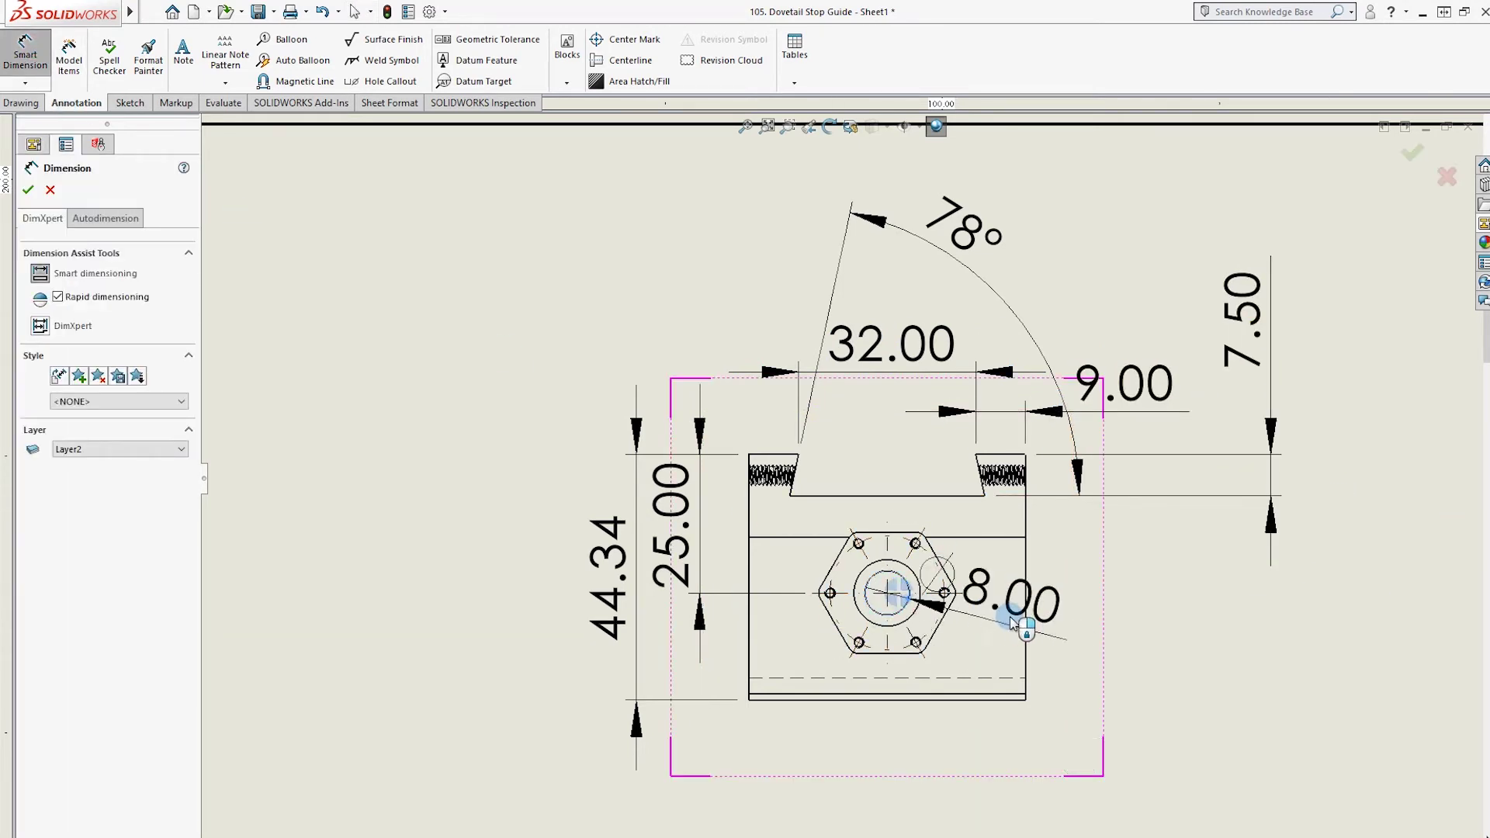
pyautogui.click(1026, 614)
pyautogui.click(1025, 610)
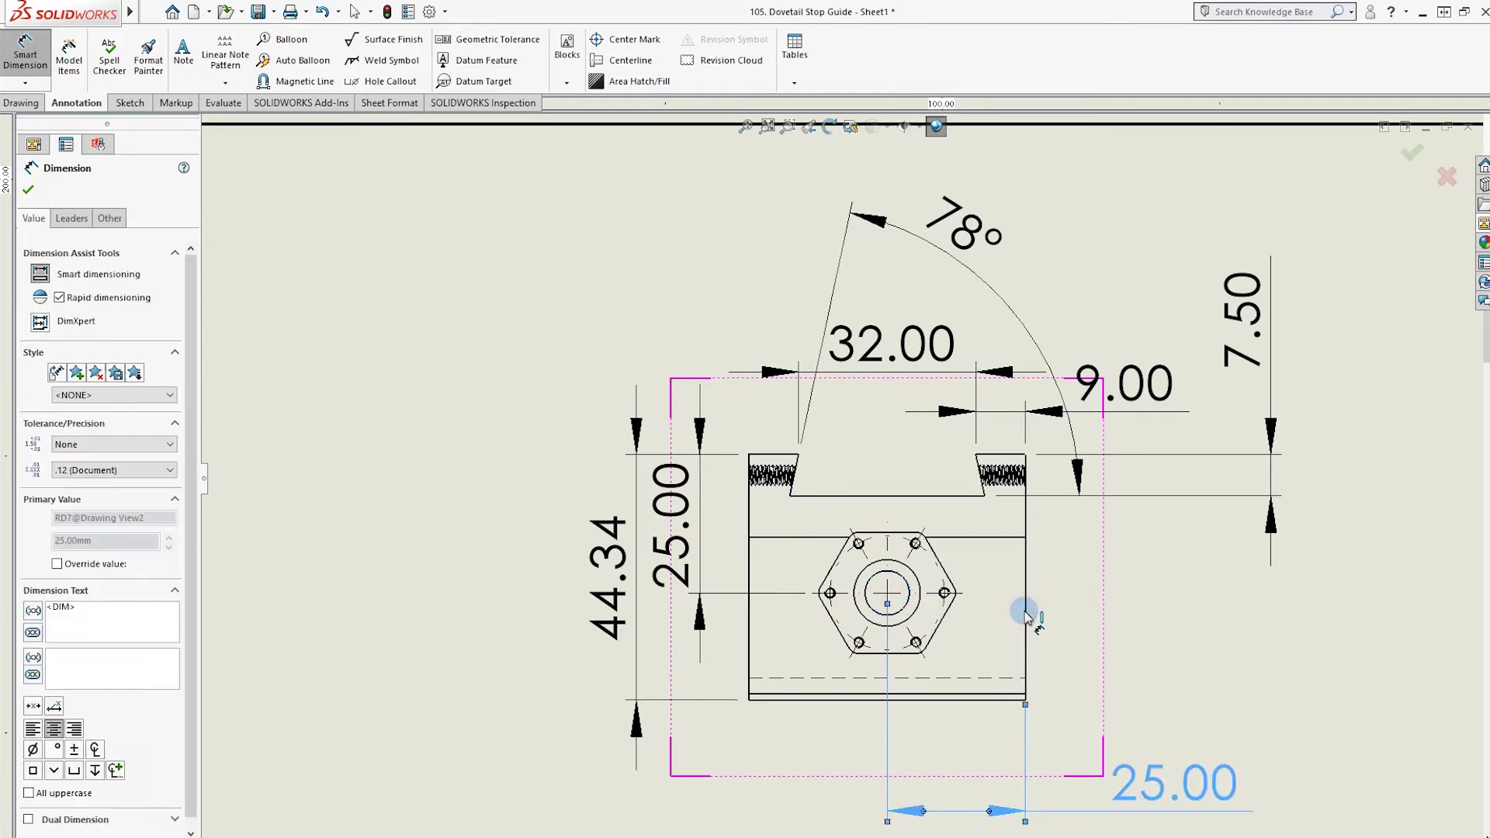
# Dimension the diameters of the bore and its surrounding concentric circle, with both values to the right of the block
pyautogui.click(910, 605)
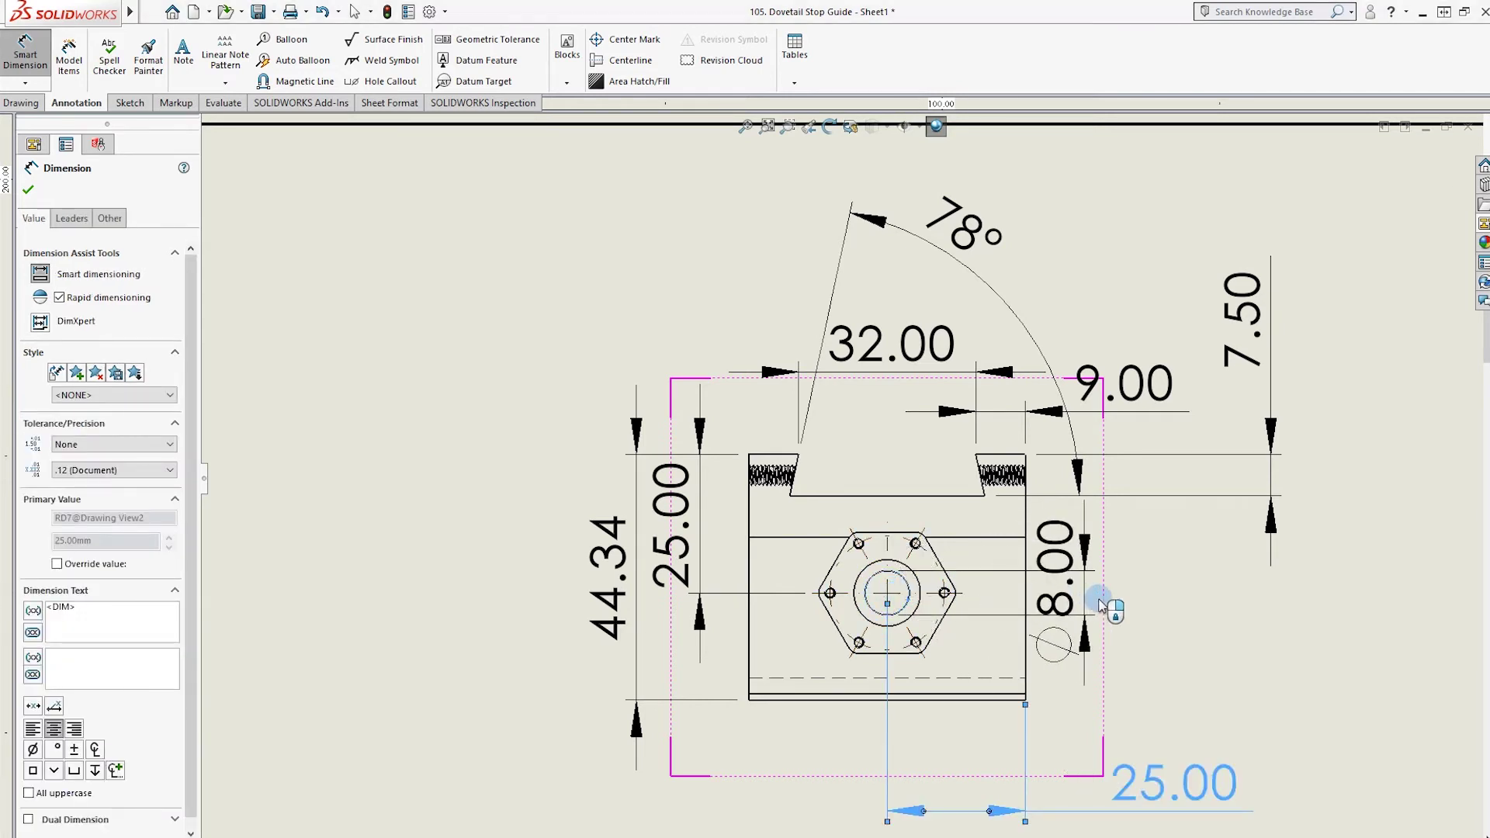
pyautogui.click(1140, 630)
pyautogui.click(912, 624)
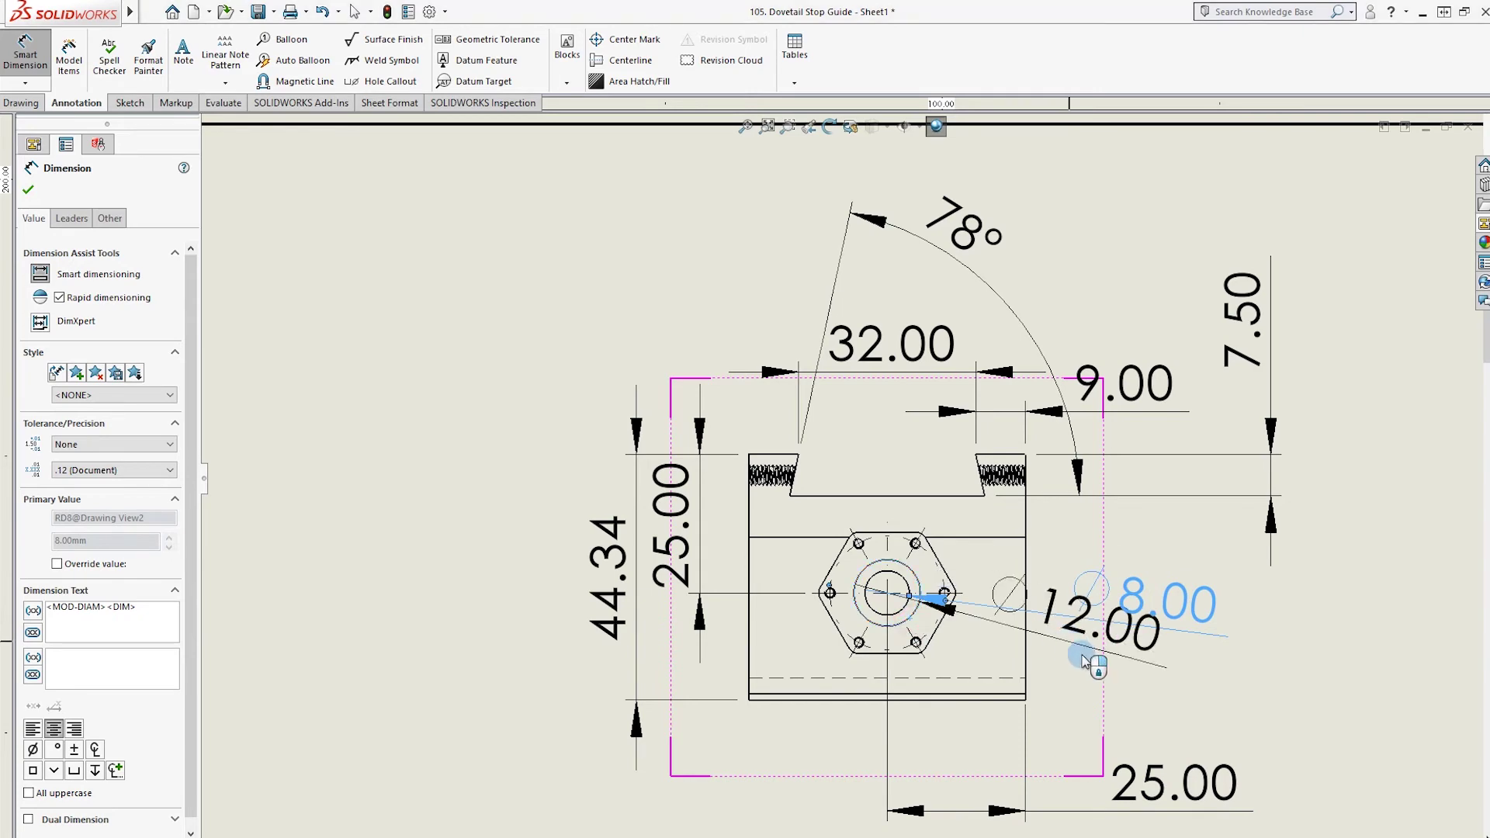
pyautogui.click(1138, 701)
pyautogui.scroll(5, 1261, 698)
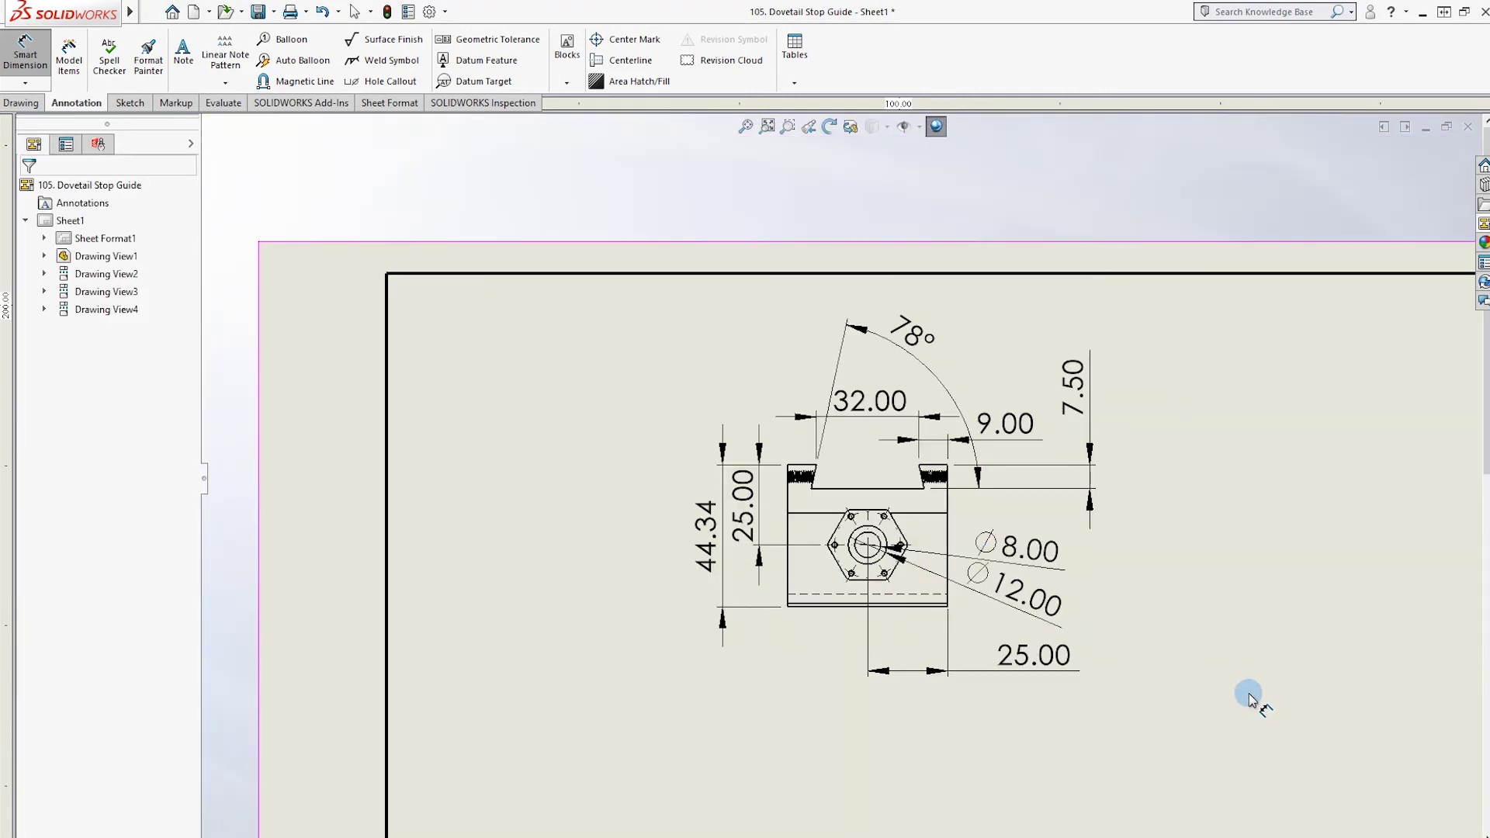
pyautogui.scroll(-2, 877, 722)
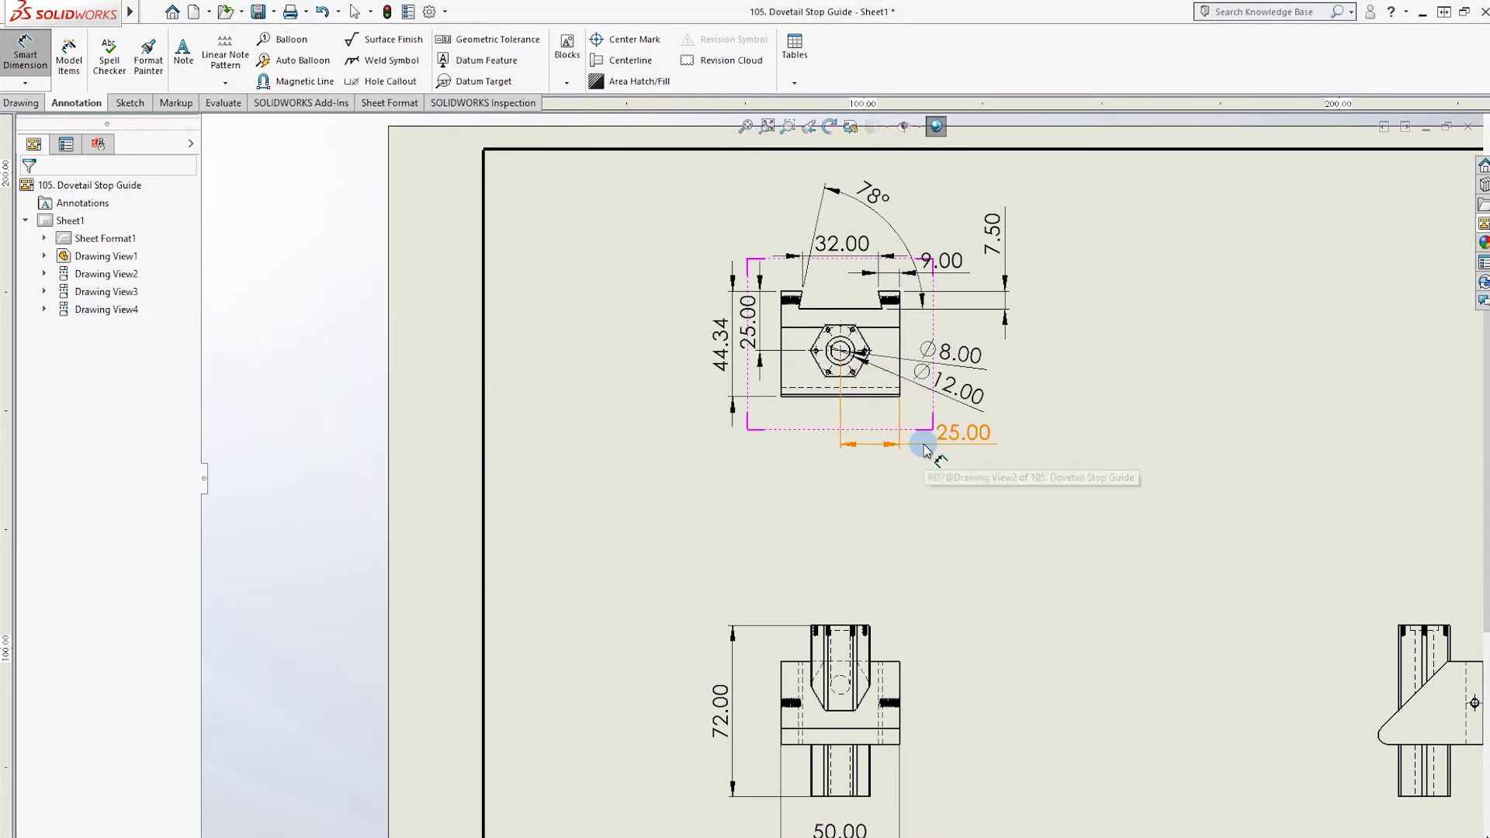
pyautogui.scroll(-5, 846, 361)
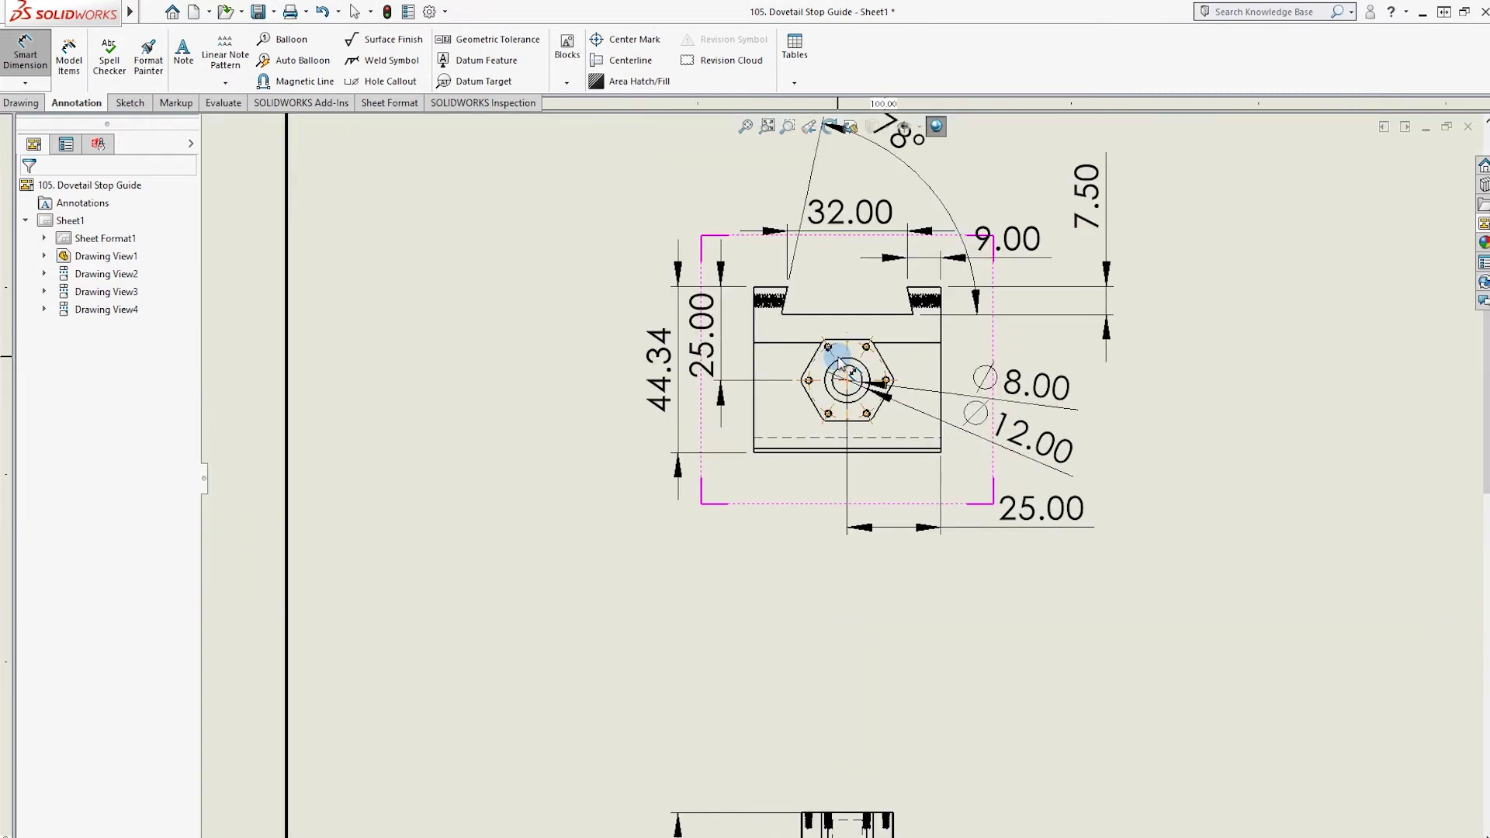
pyautogui.click(925, 420)
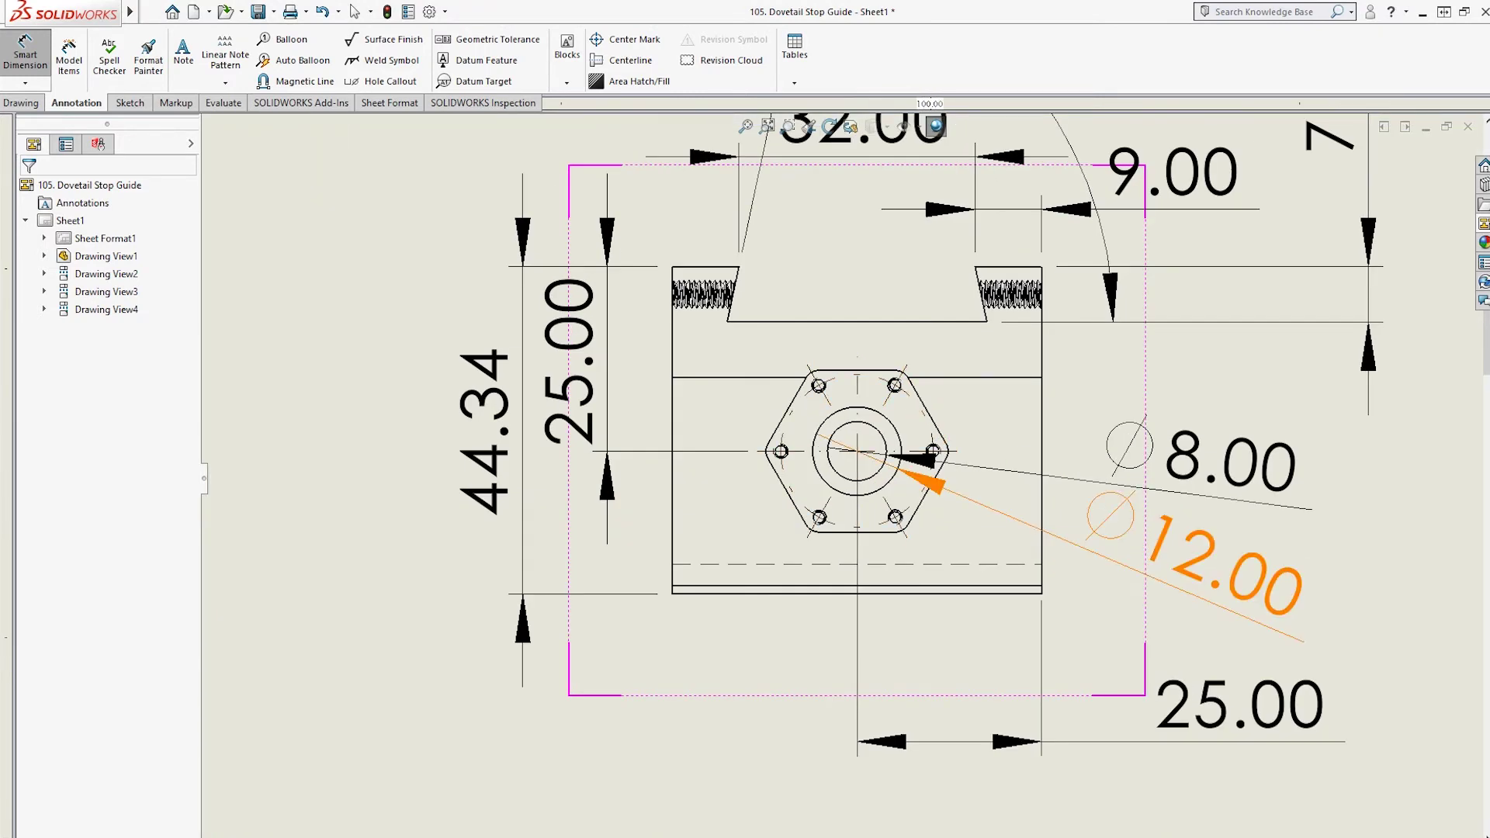
pyautogui.click(1032, 474)
pyautogui.click(842, 454)
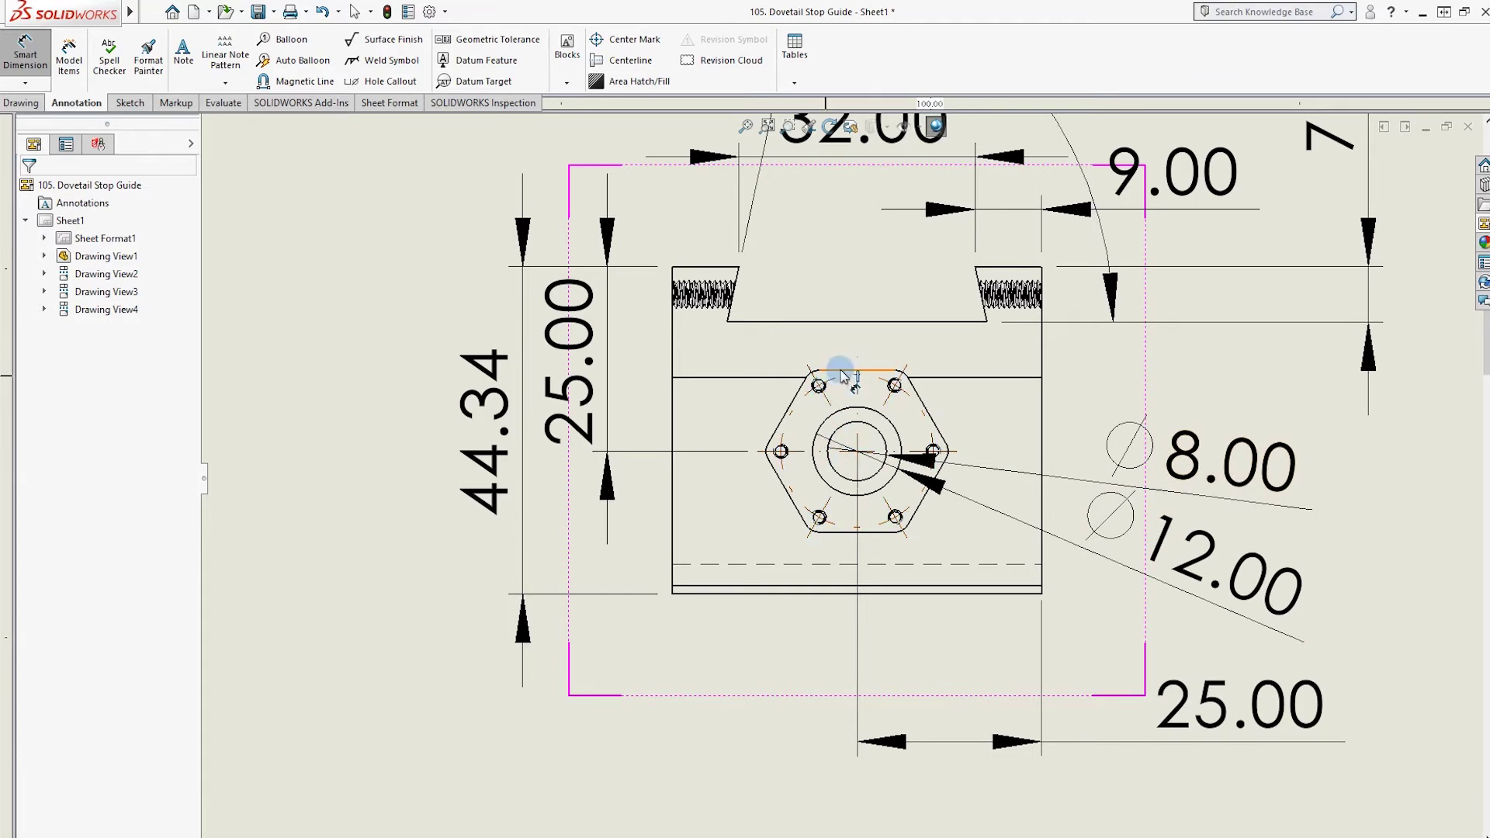
# Dimension the boss's width above the side view, between its outermost vertical edges
pyautogui.scroll(5, 1304, 683)
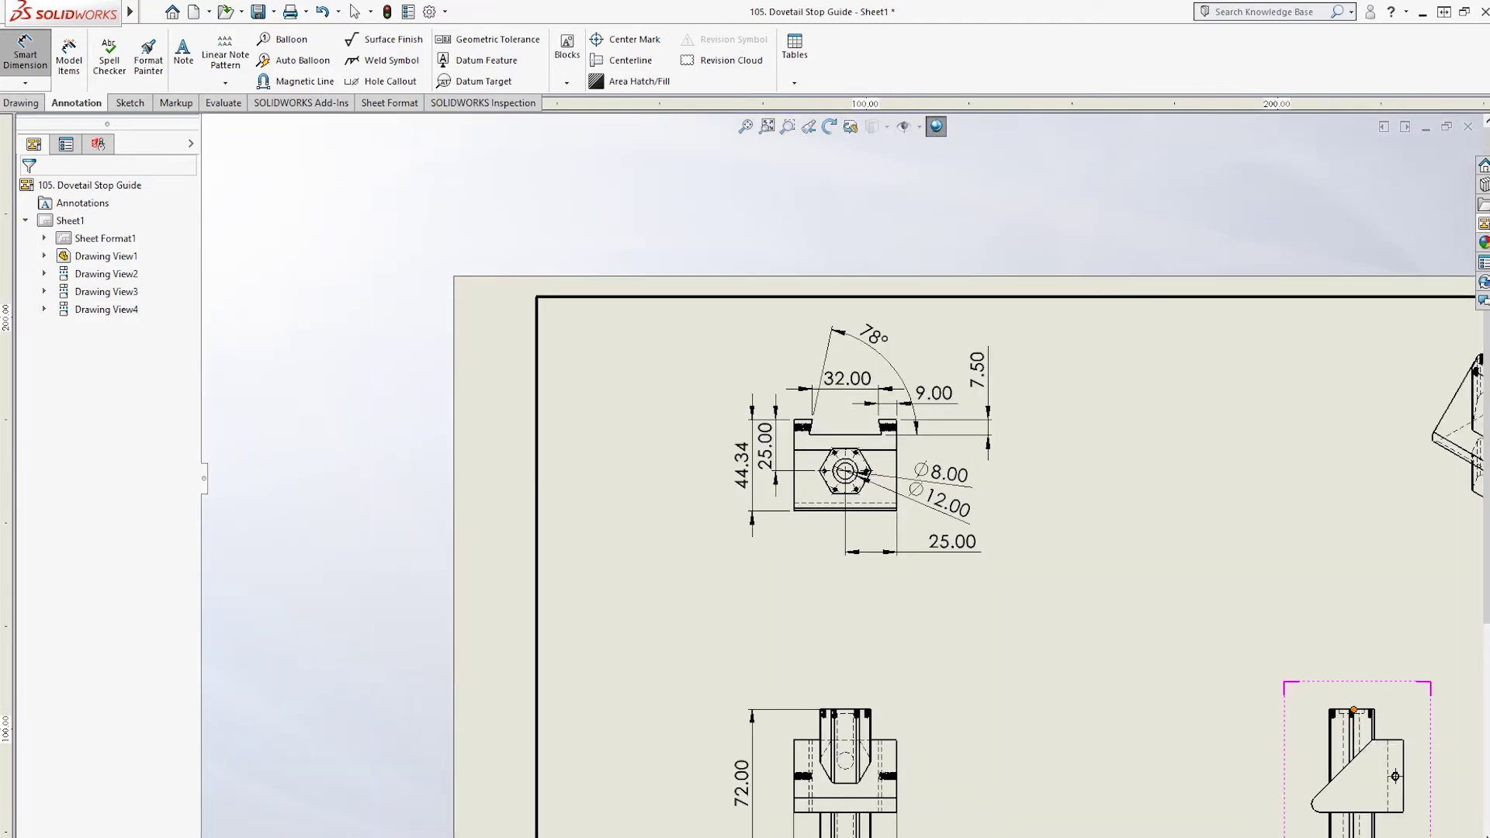
pyautogui.scroll(-6, 1312, 703)
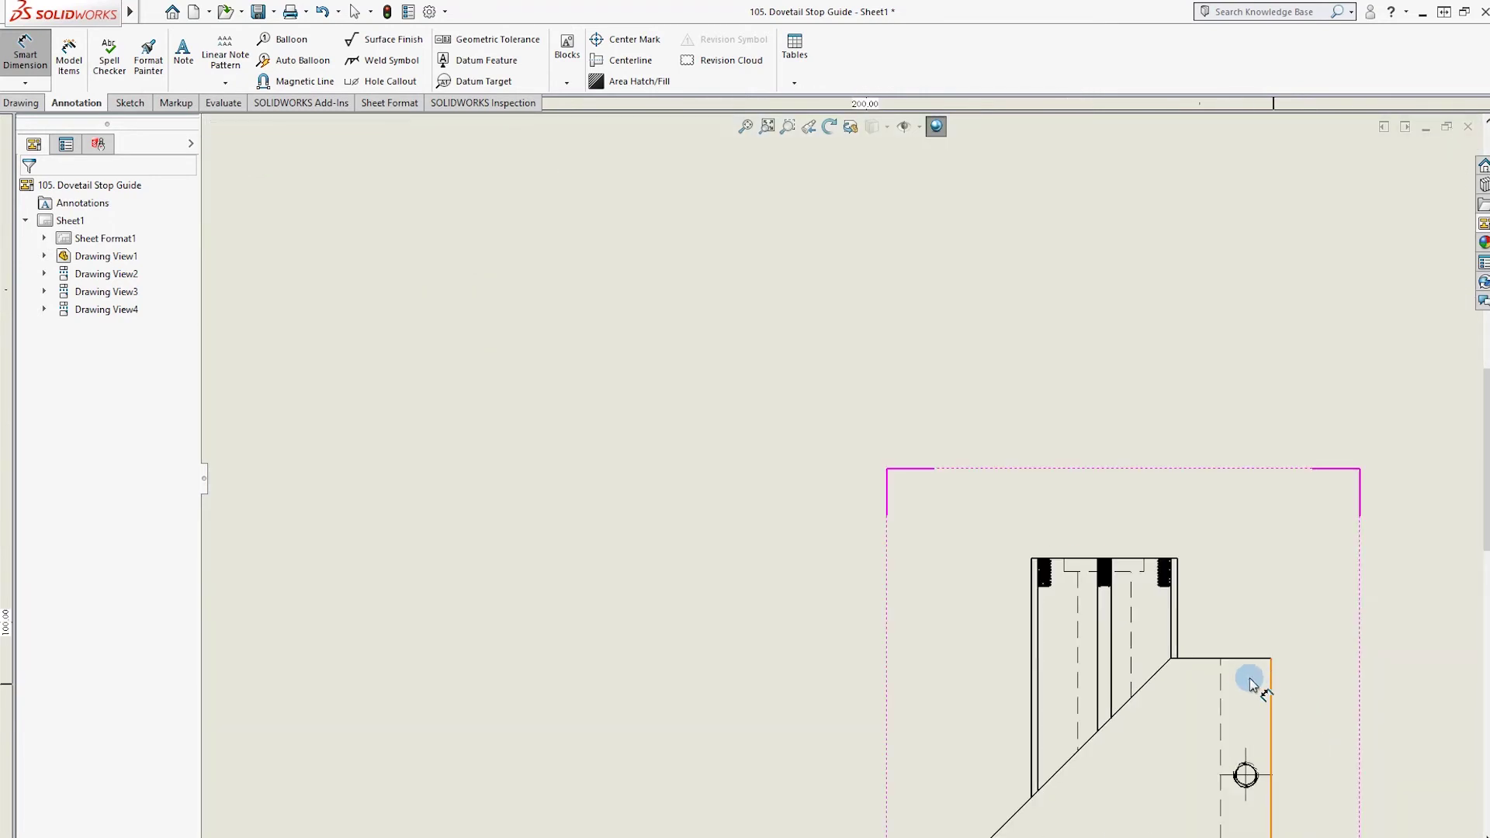
pyautogui.scroll(-2, 1170, 669)
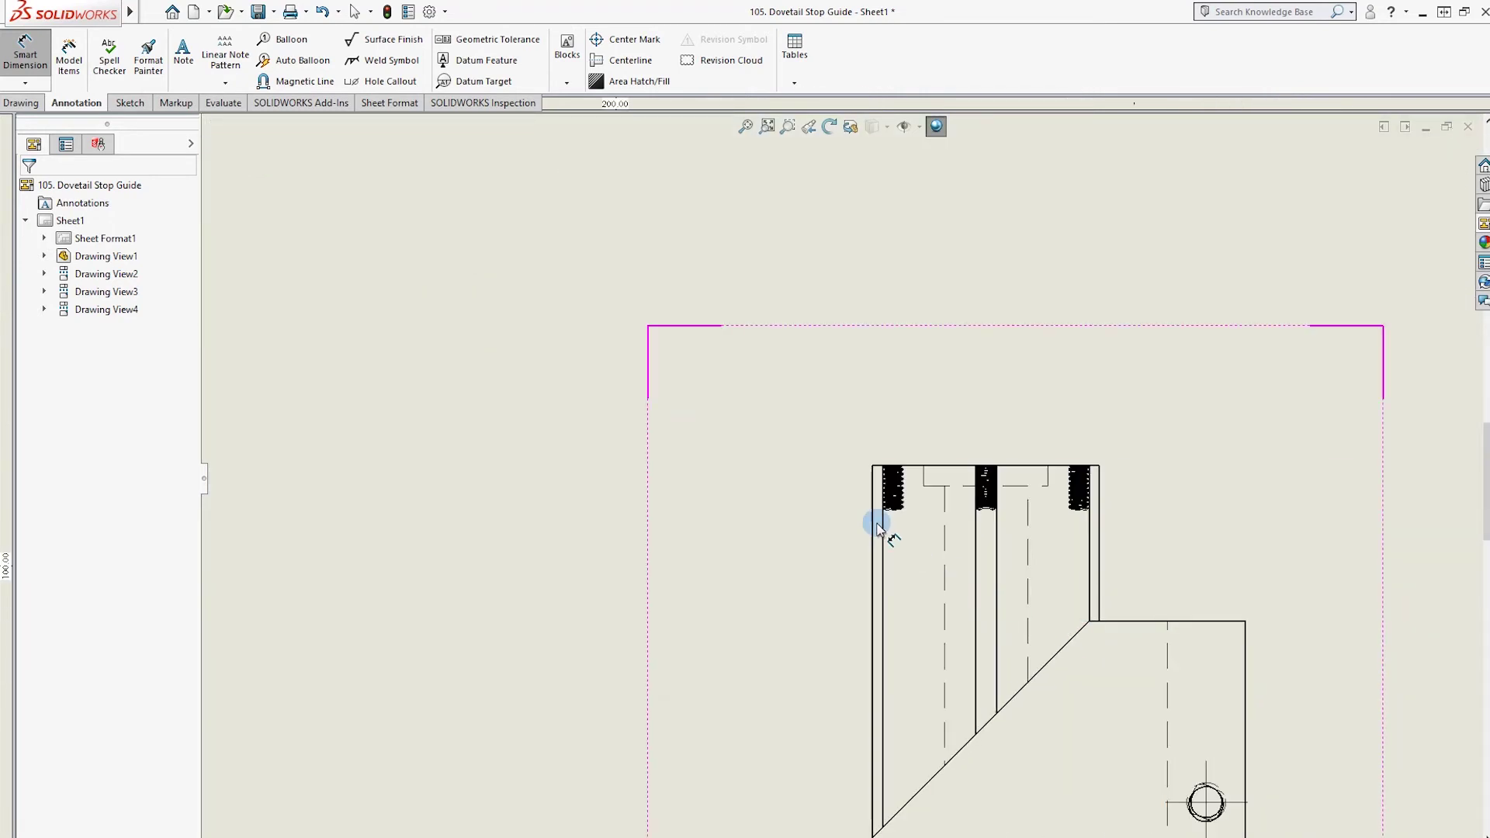
pyautogui.click(1098, 522)
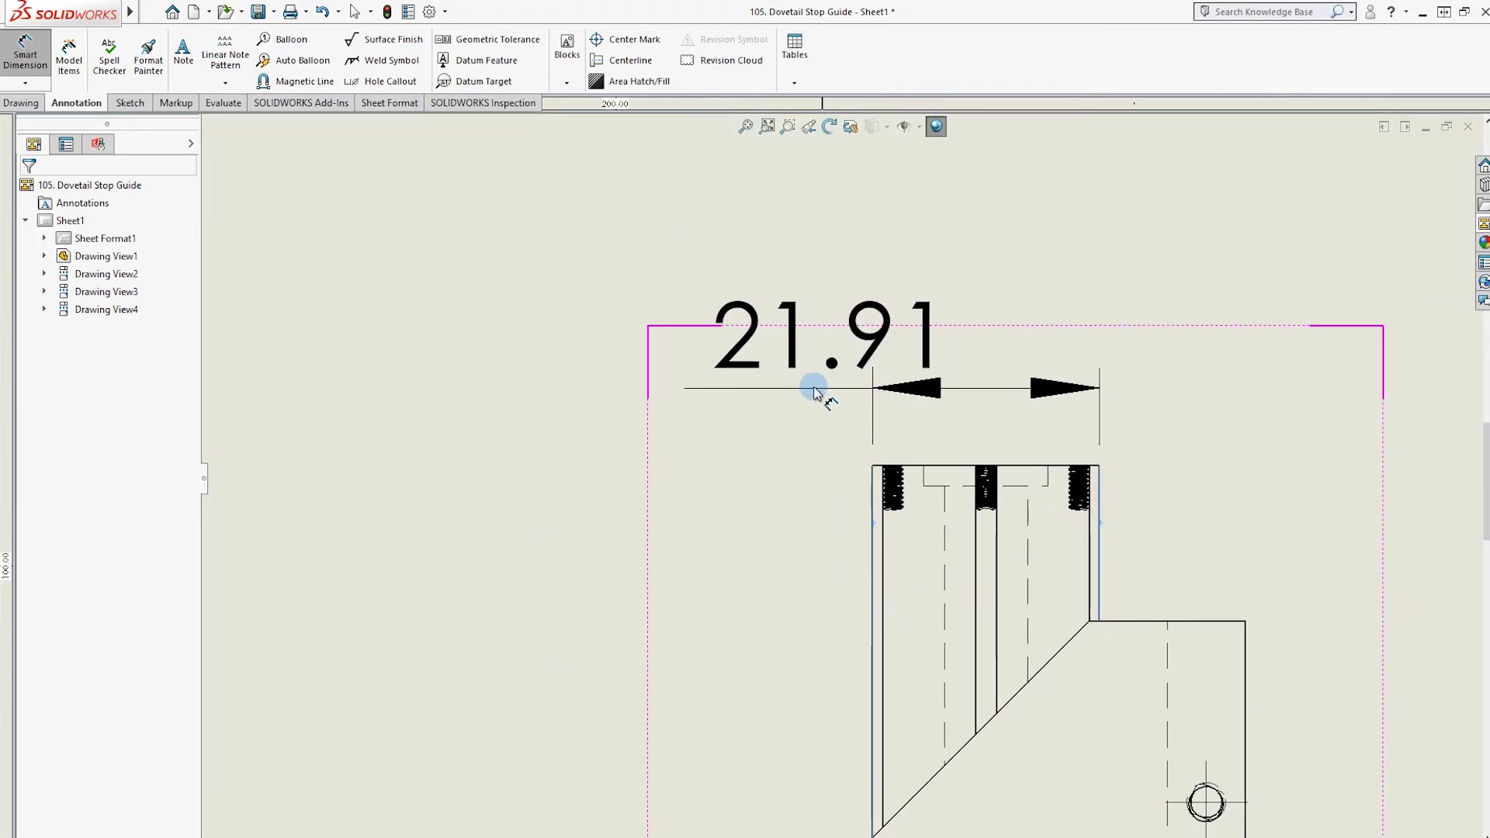
pyautogui.click(685, 377)
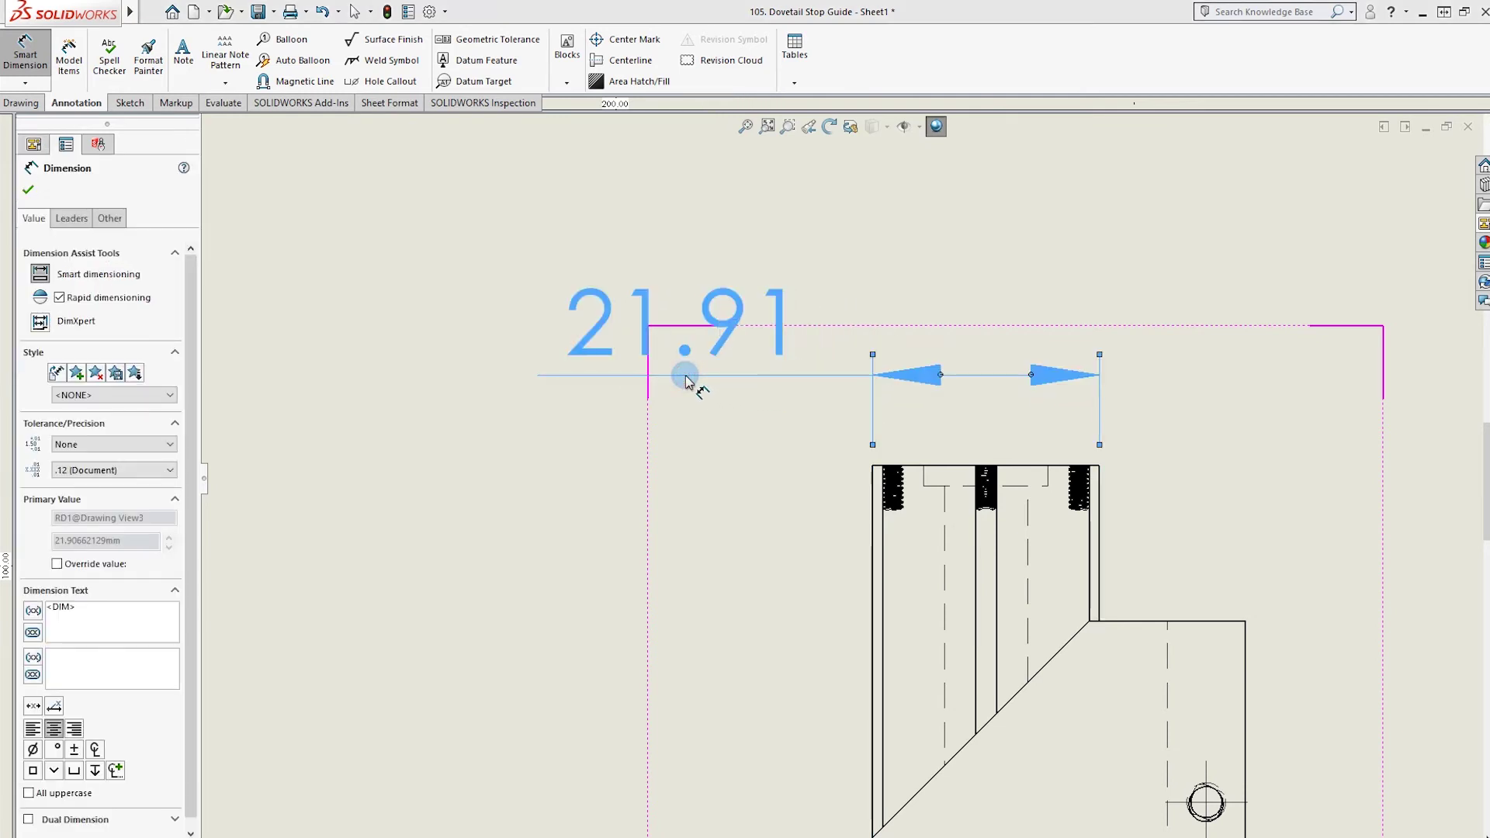
pyautogui.press('Escape')
# Dimension the hexagonal boss across its horizontal flats in the upper view, with the value to the left of the block
pyautogui.scroll(5, 549, 498)
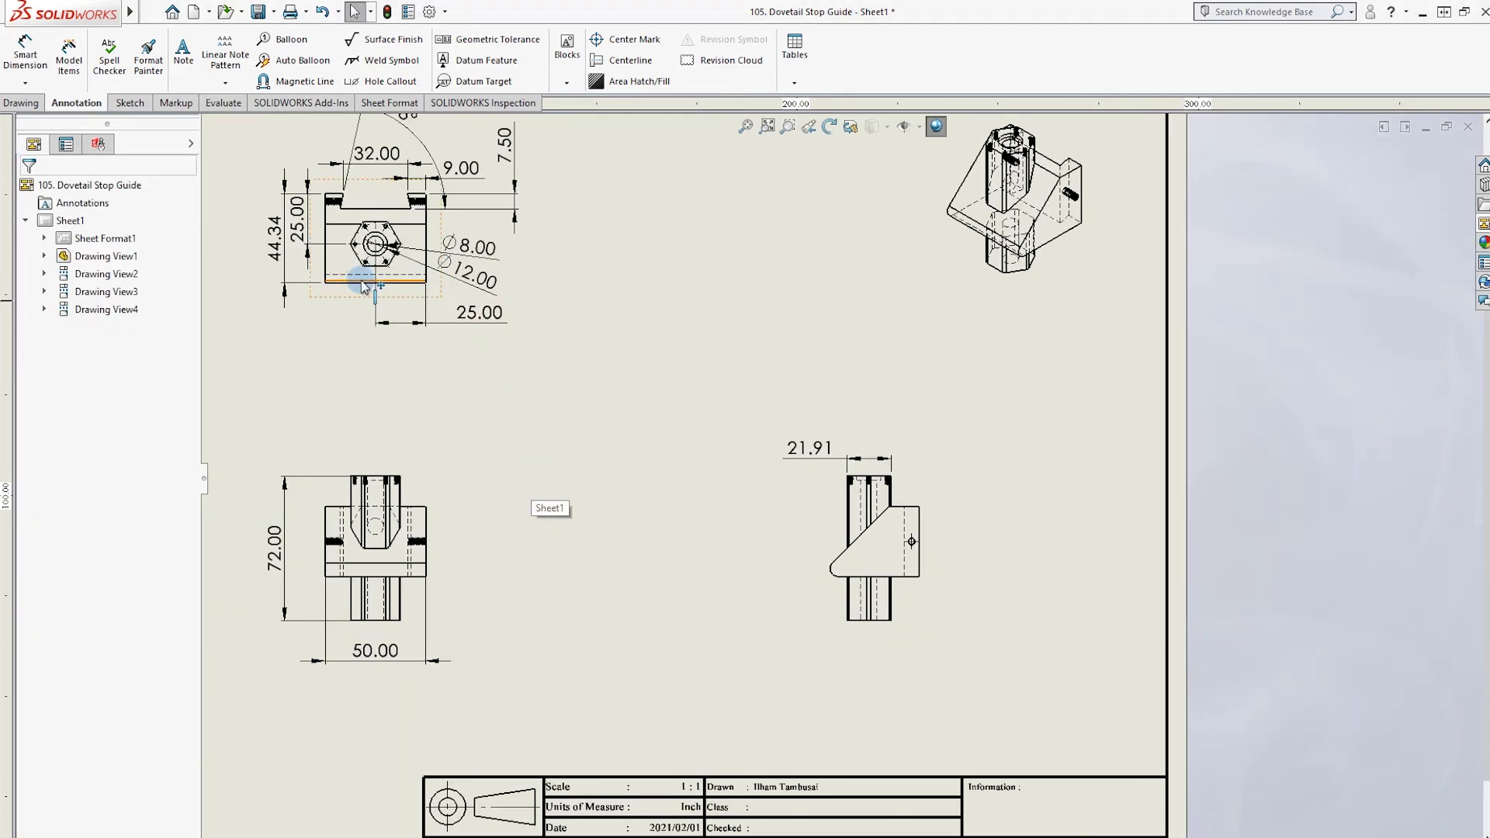
pyautogui.scroll(-4, 365, 286)
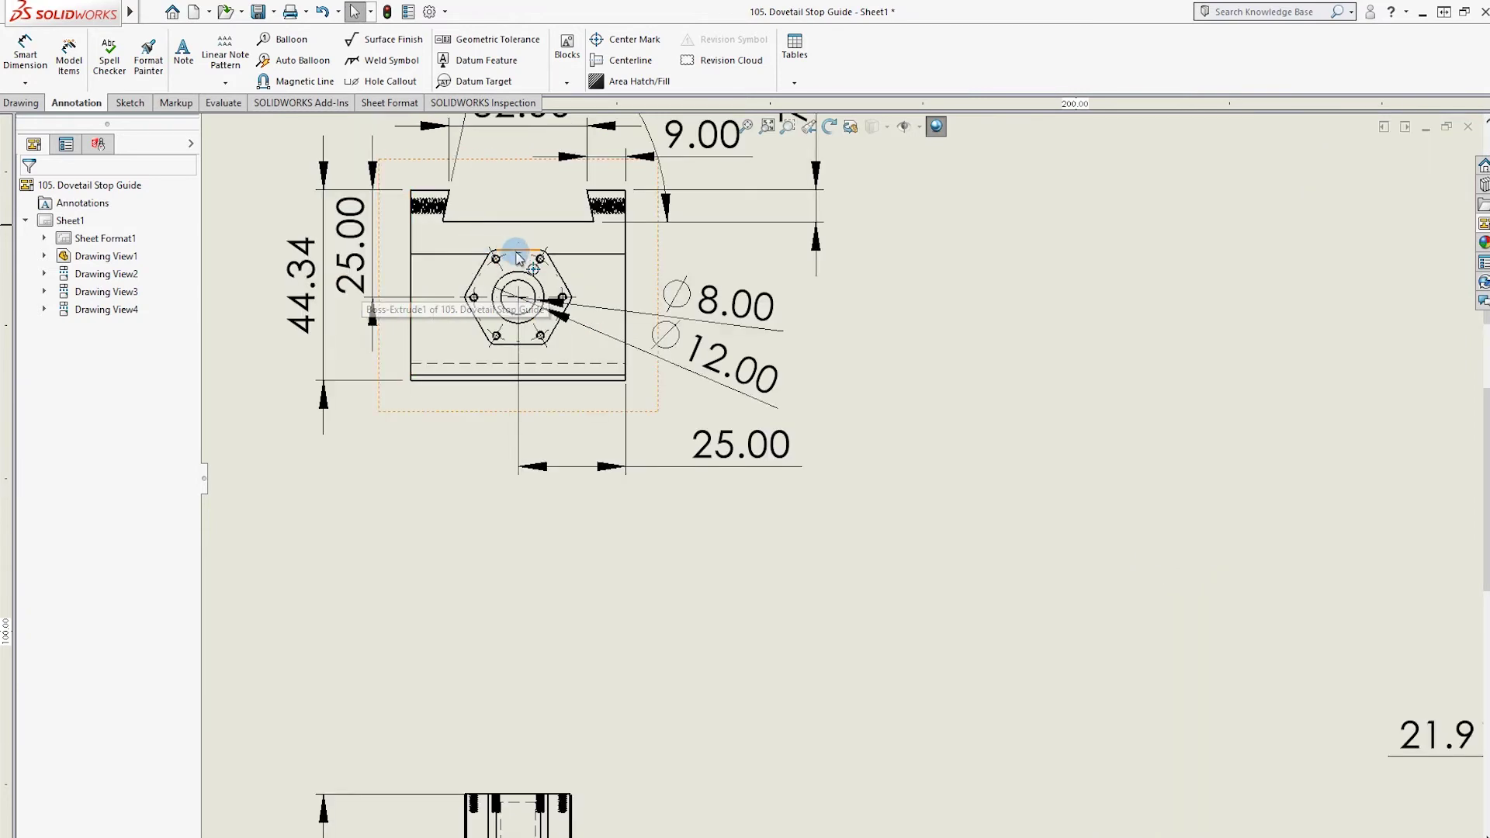
pyautogui.scroll(-3, 518, 256)
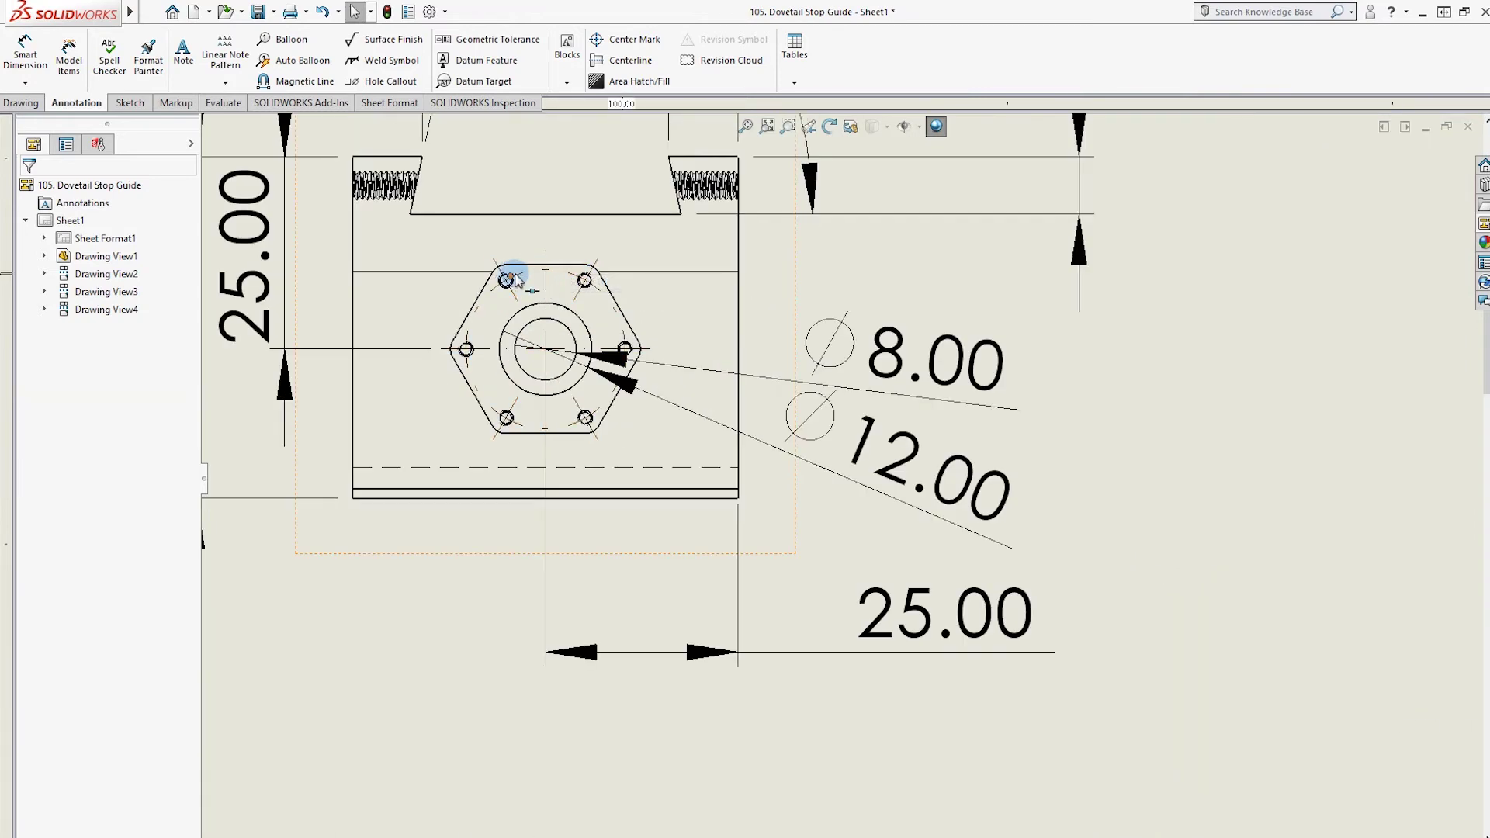
pyautogui.click(539, 450)
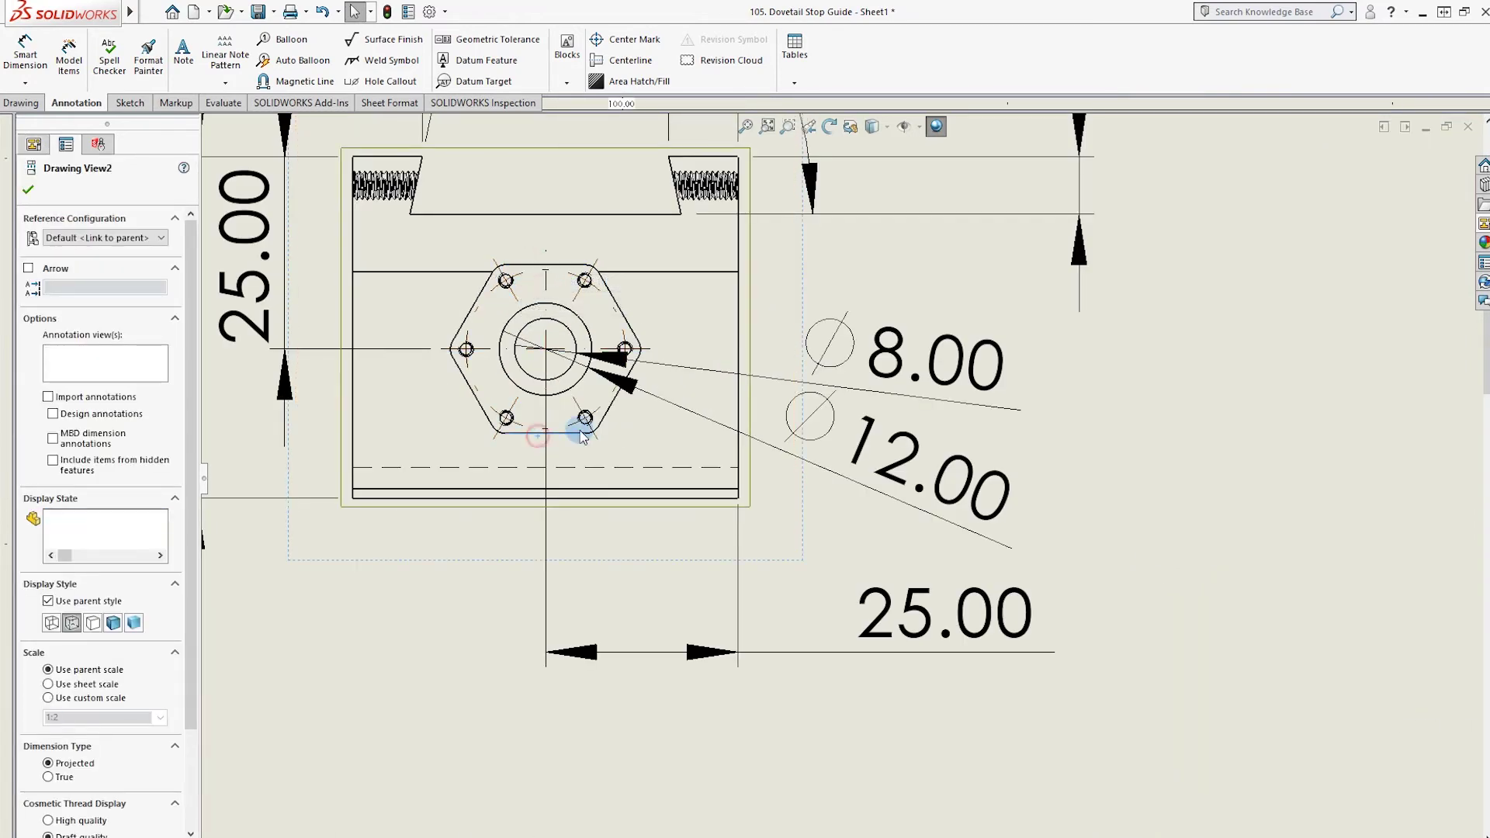
pyautogui.click(27, 55)
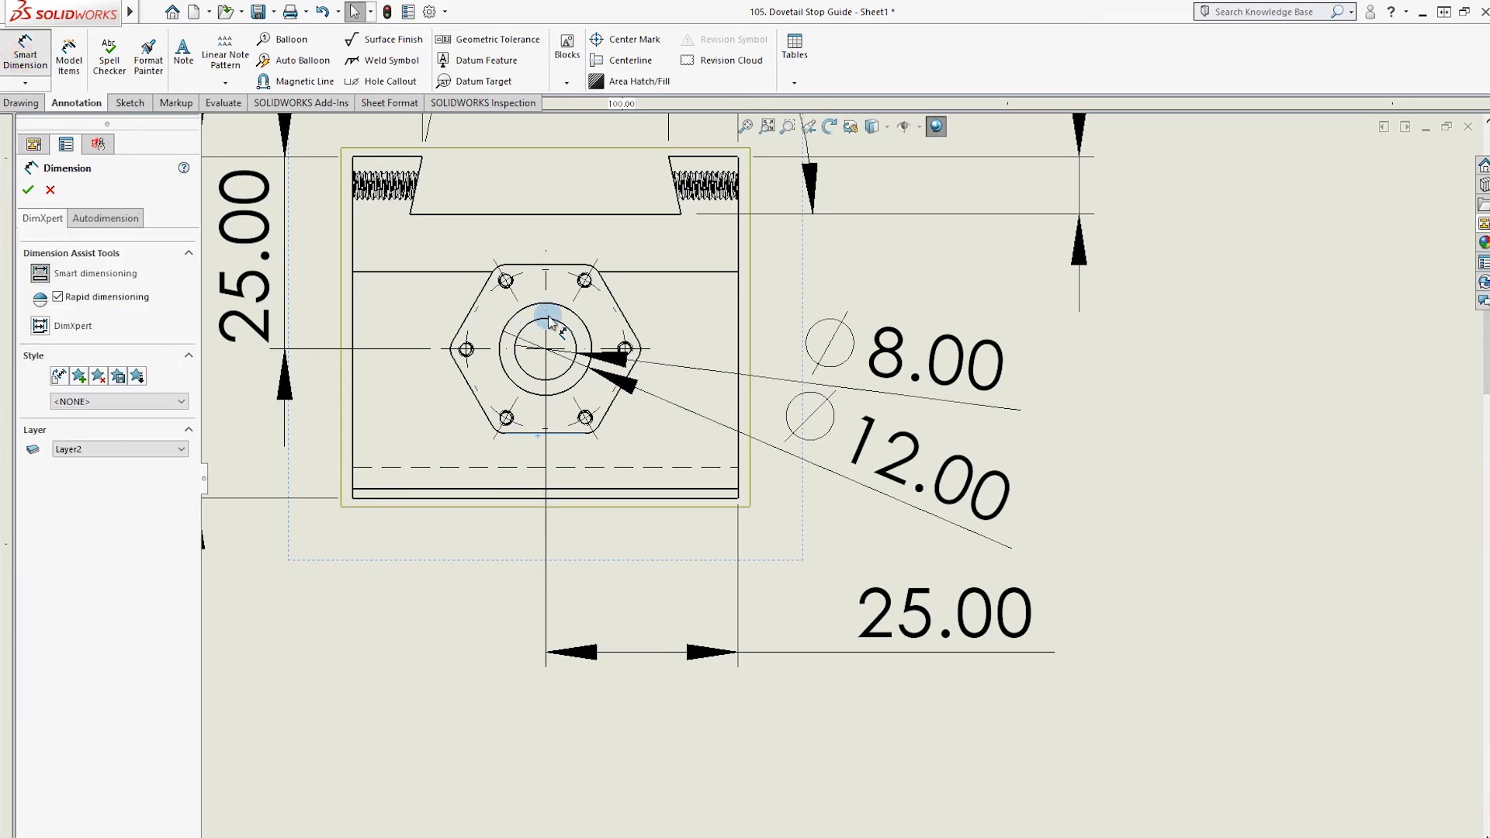
pyautogui.click(534, 272)
pyautogui.click(559, 432)
pyautogui.click(891, 326)
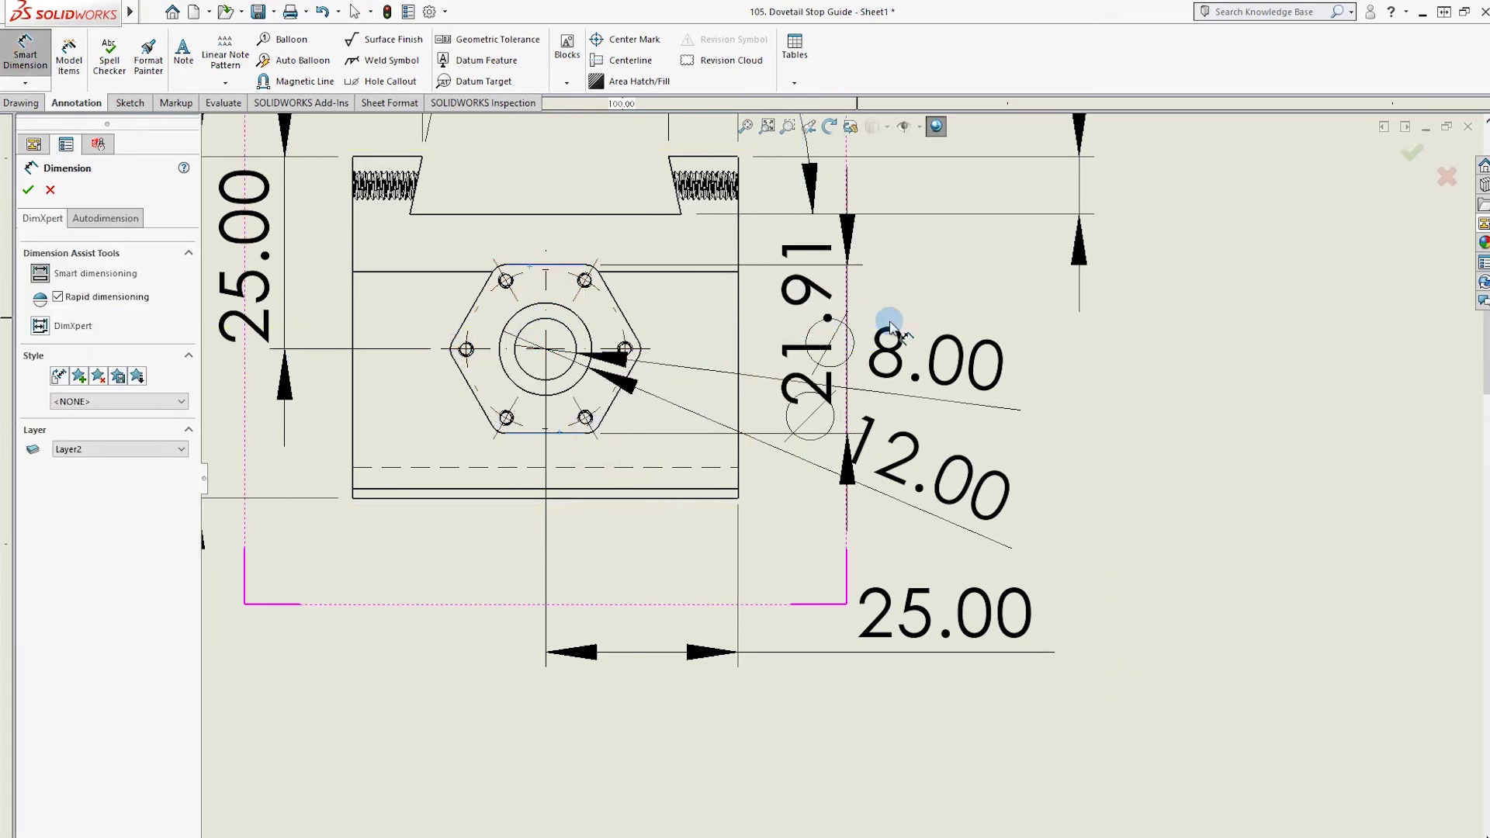
pyautogui.press('z')
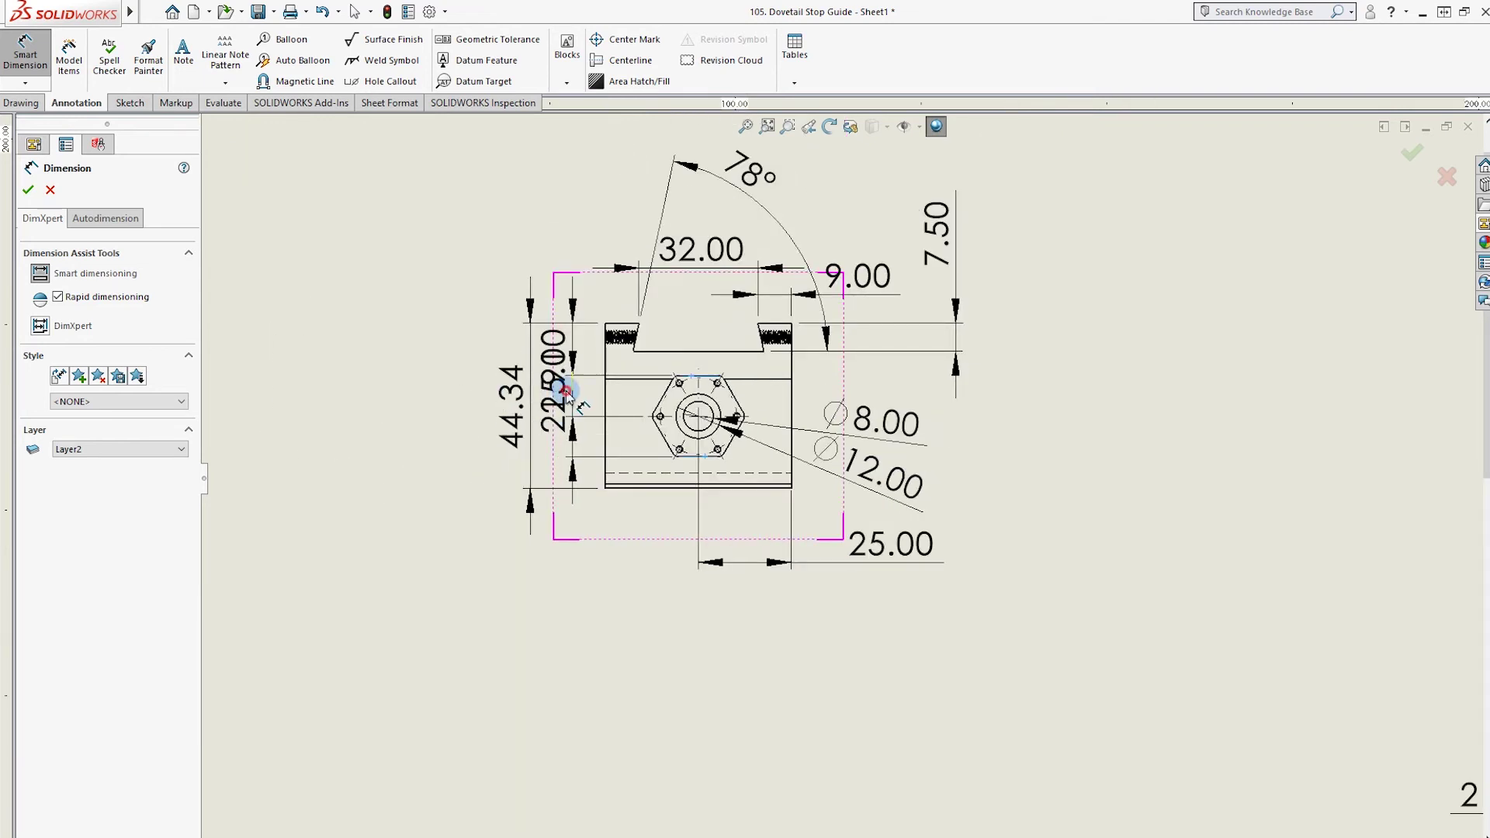
pyautogui.click(566, 394)
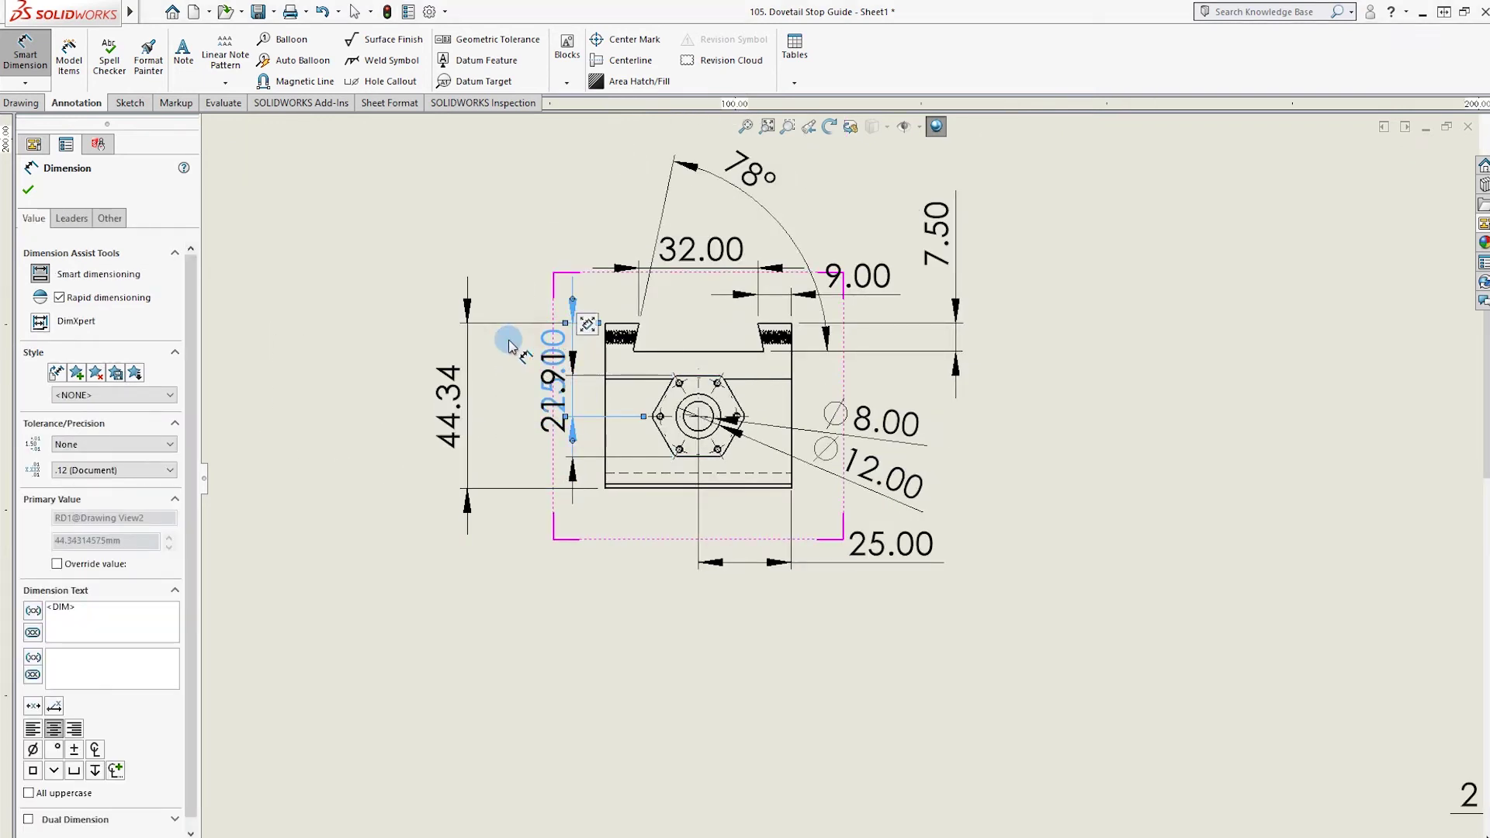
# Spread out the overlapping bore-centre height and hexagon-width dimensions beside the upper view, moving the hexagon value below the block
pyautogui.click(562, 408)
pyautogui.moveTo(560, 396); pyautogui.dragTo(558, 371)
pyautogui.click(590, 587)
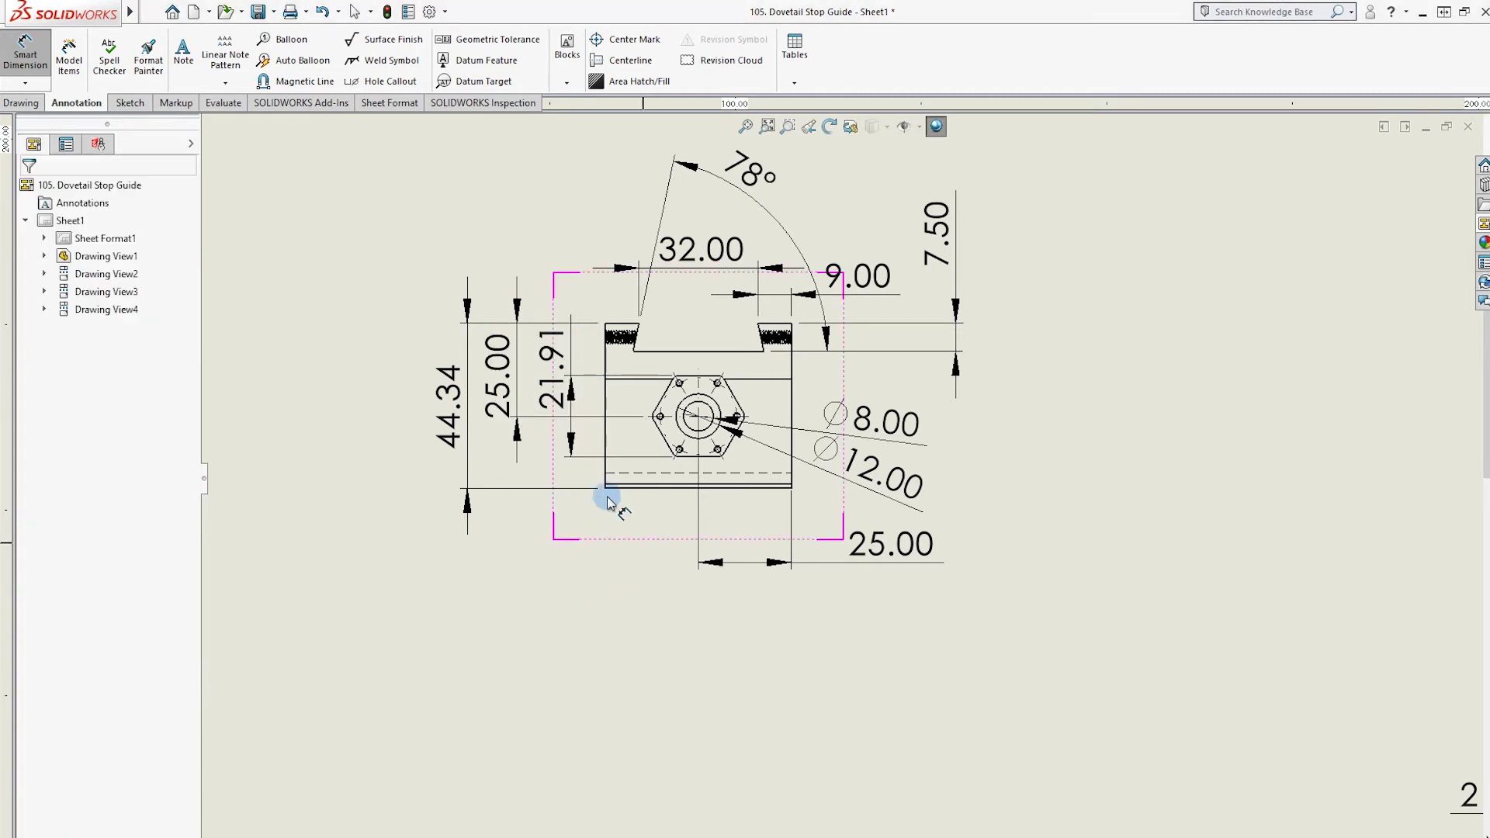
pyautogui.moveTo(557, 508); pyautogui.dragTo(558, 574)
pyautogui.click(610, 648)
# Dimension the angle between the side view's sloped and bottom edges, and the block's height to the right of that view
pyautogui.scroll(2, 1157, 598)
pyautogui.scroll(2, 1230, 654)
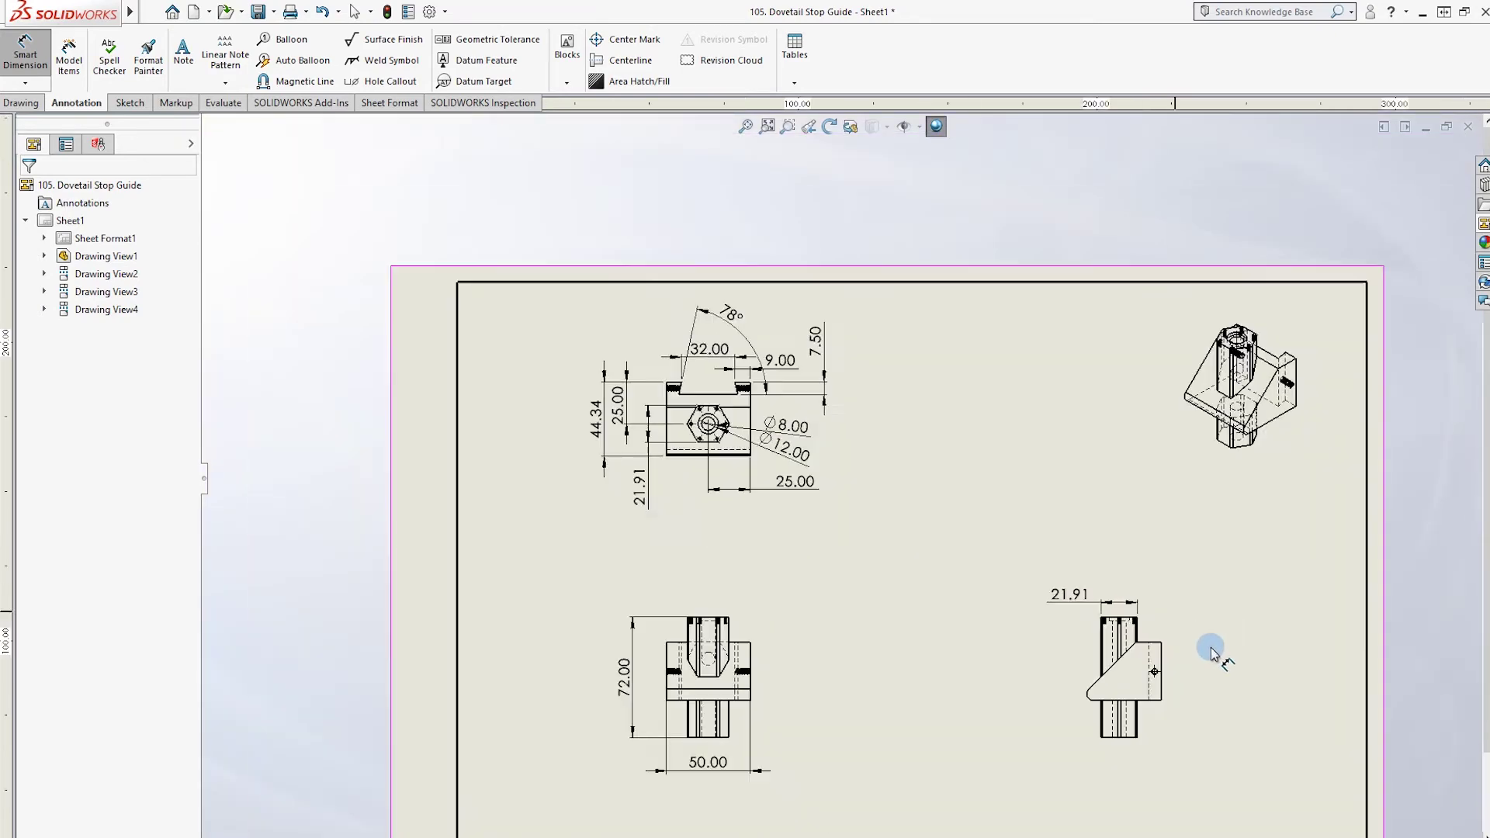
pyautogui.scroll(-4, 1044, 613)
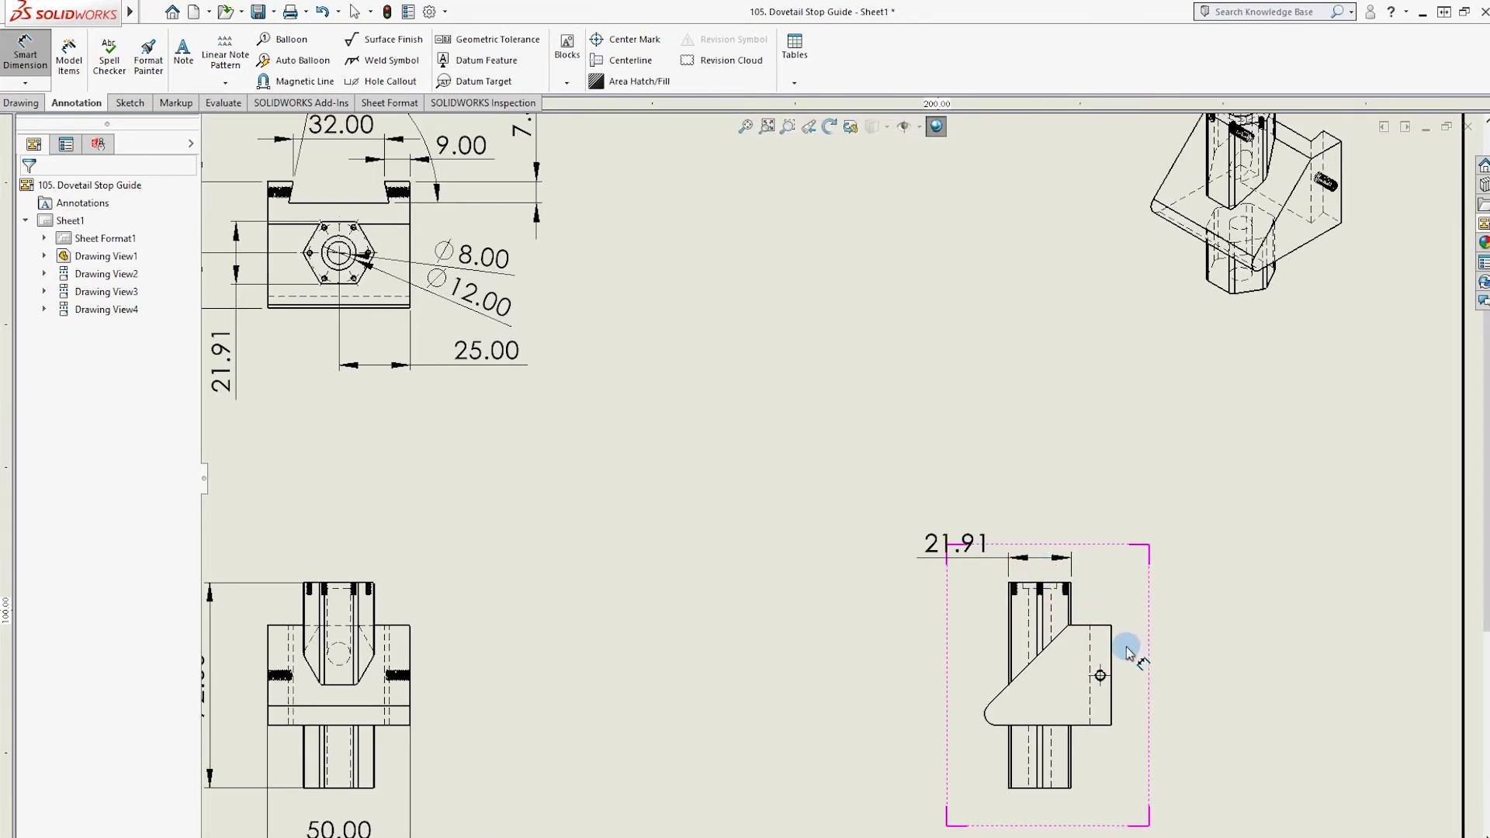
pyautogui.scroll(3, 1132, 651)
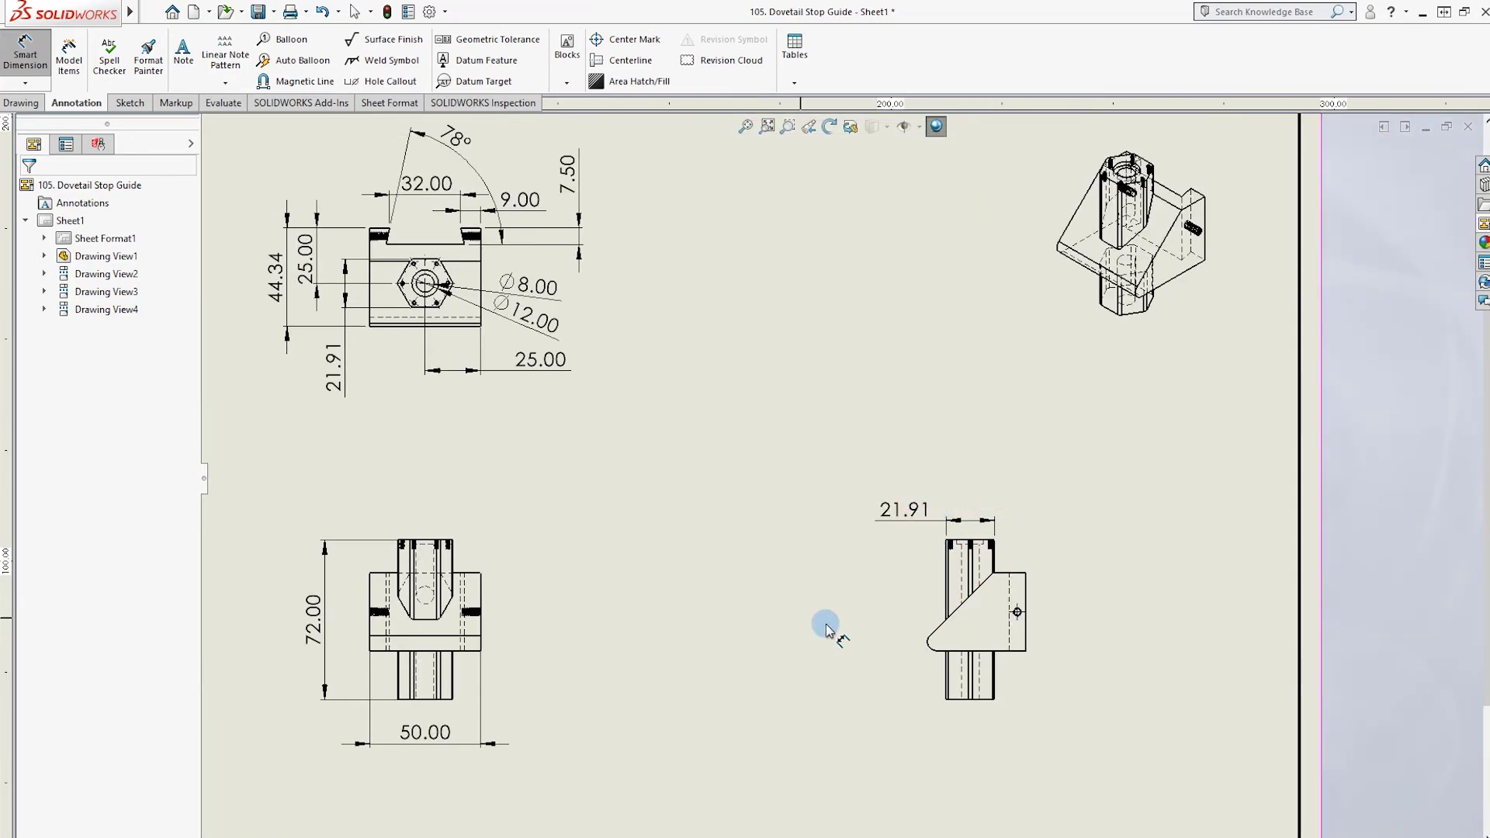
pyautogui.scroll(-4, 854, 644)
pyautogui.click(936, 574)
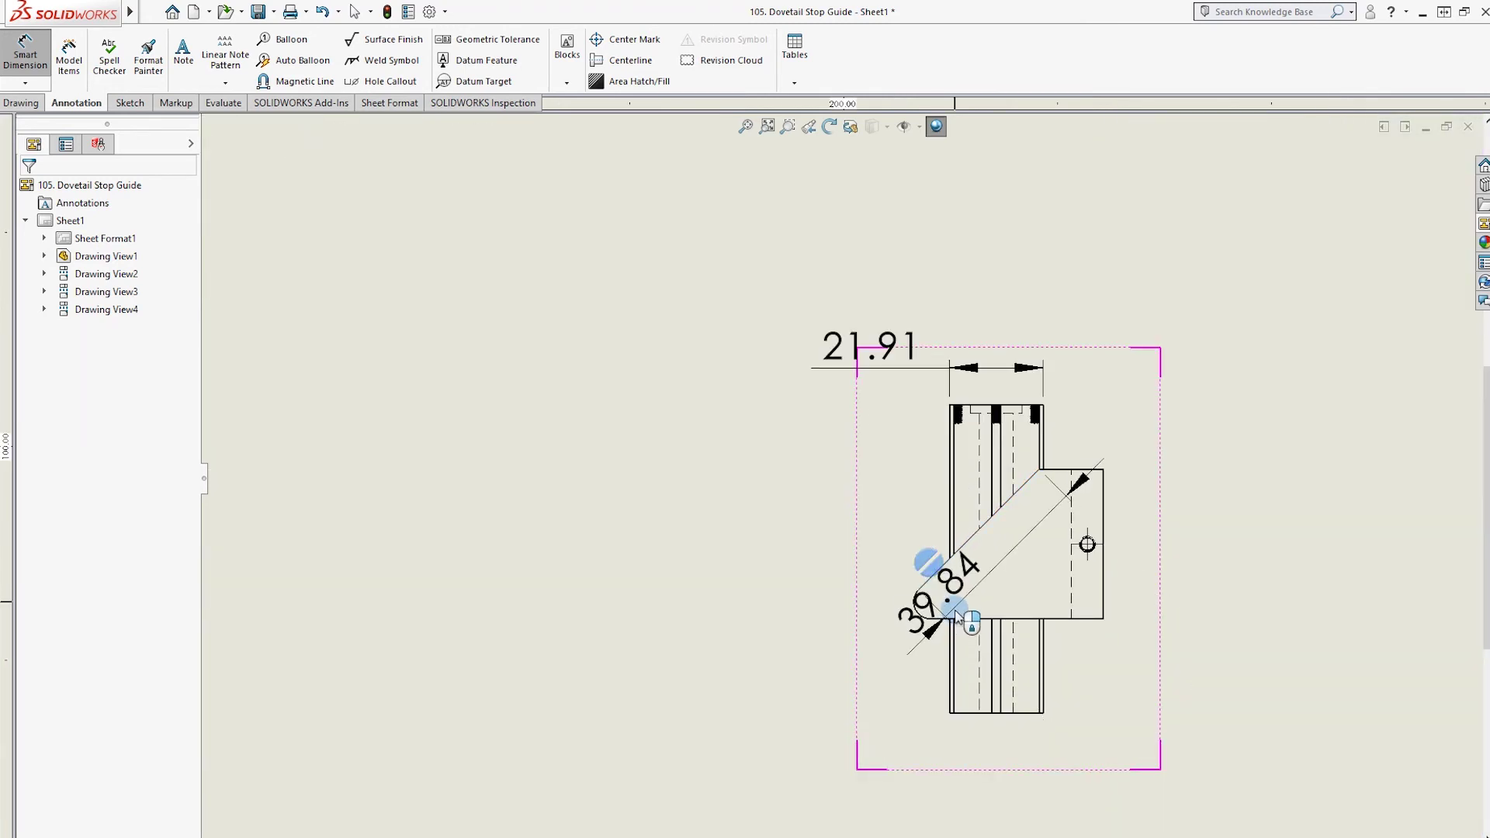
pyautogui.click(941, 617)
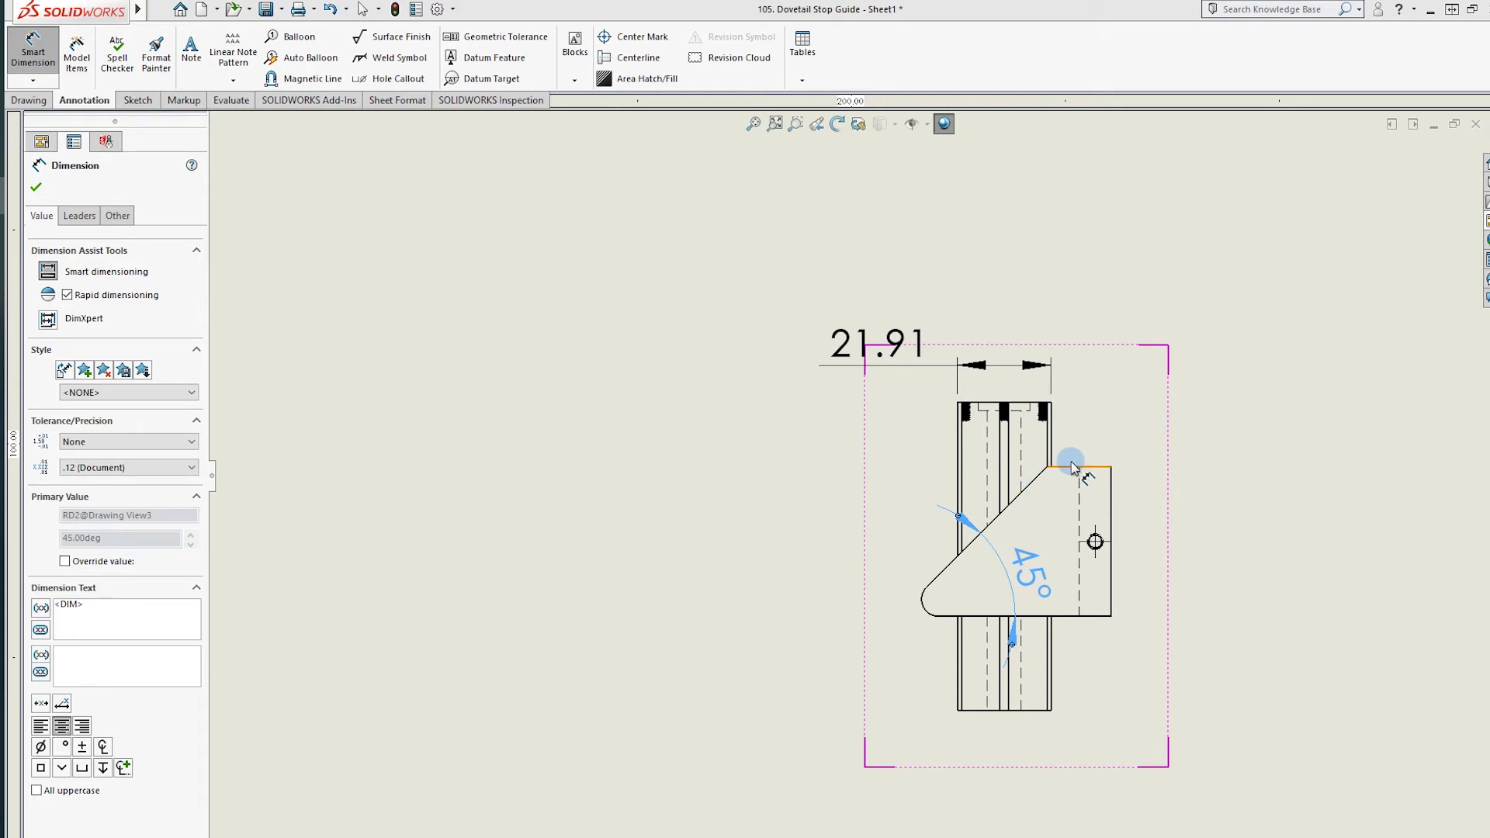
pyautogui.click(1060, 618)
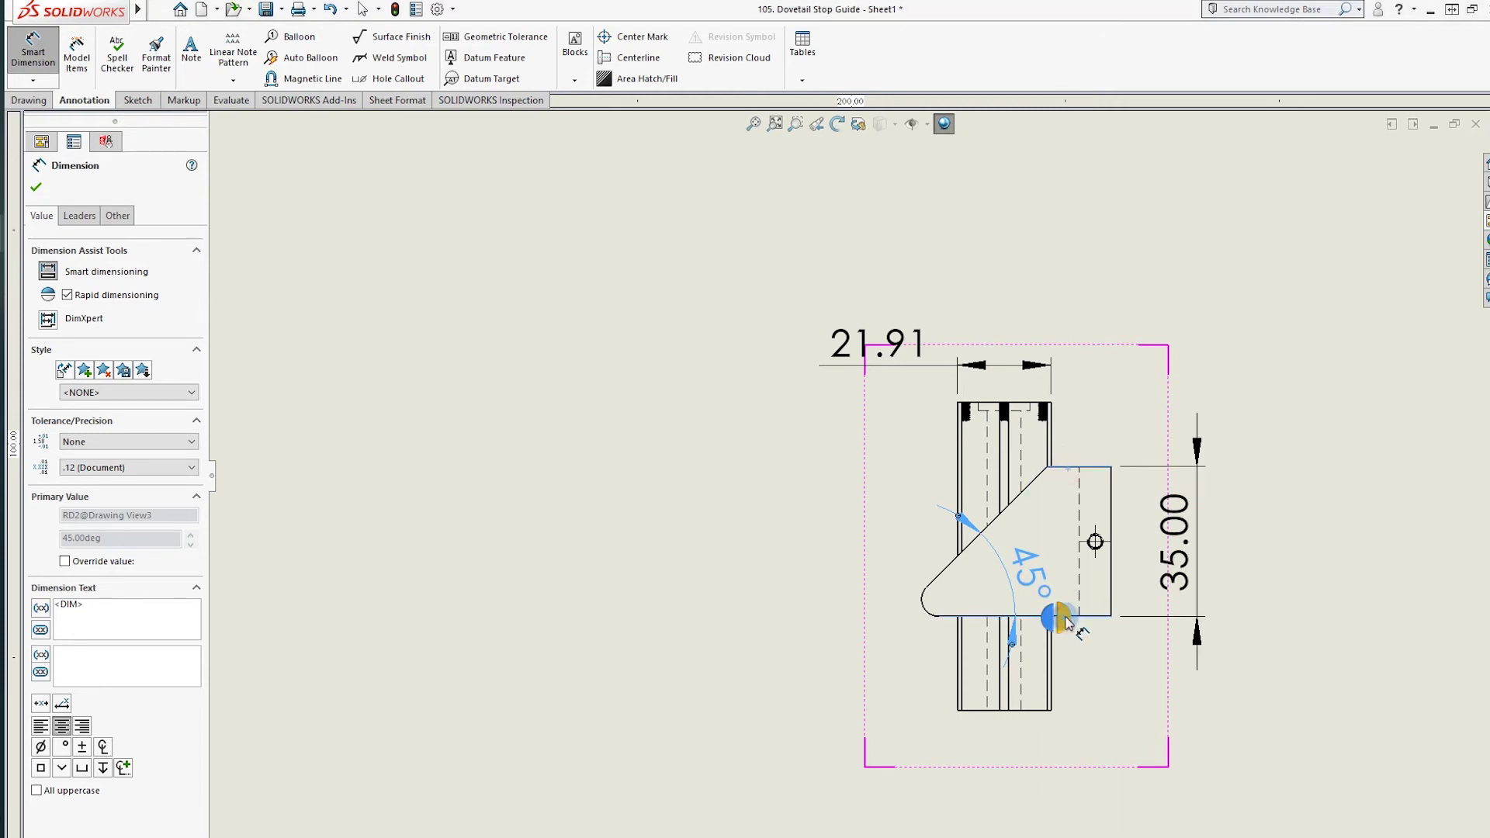
pyautogui.click(1064, 619)
# Dimension the vertical distance from the small hole's centre to the block's bottom edge in the side view
pyautogui.scroll(-4, 1170, 572)
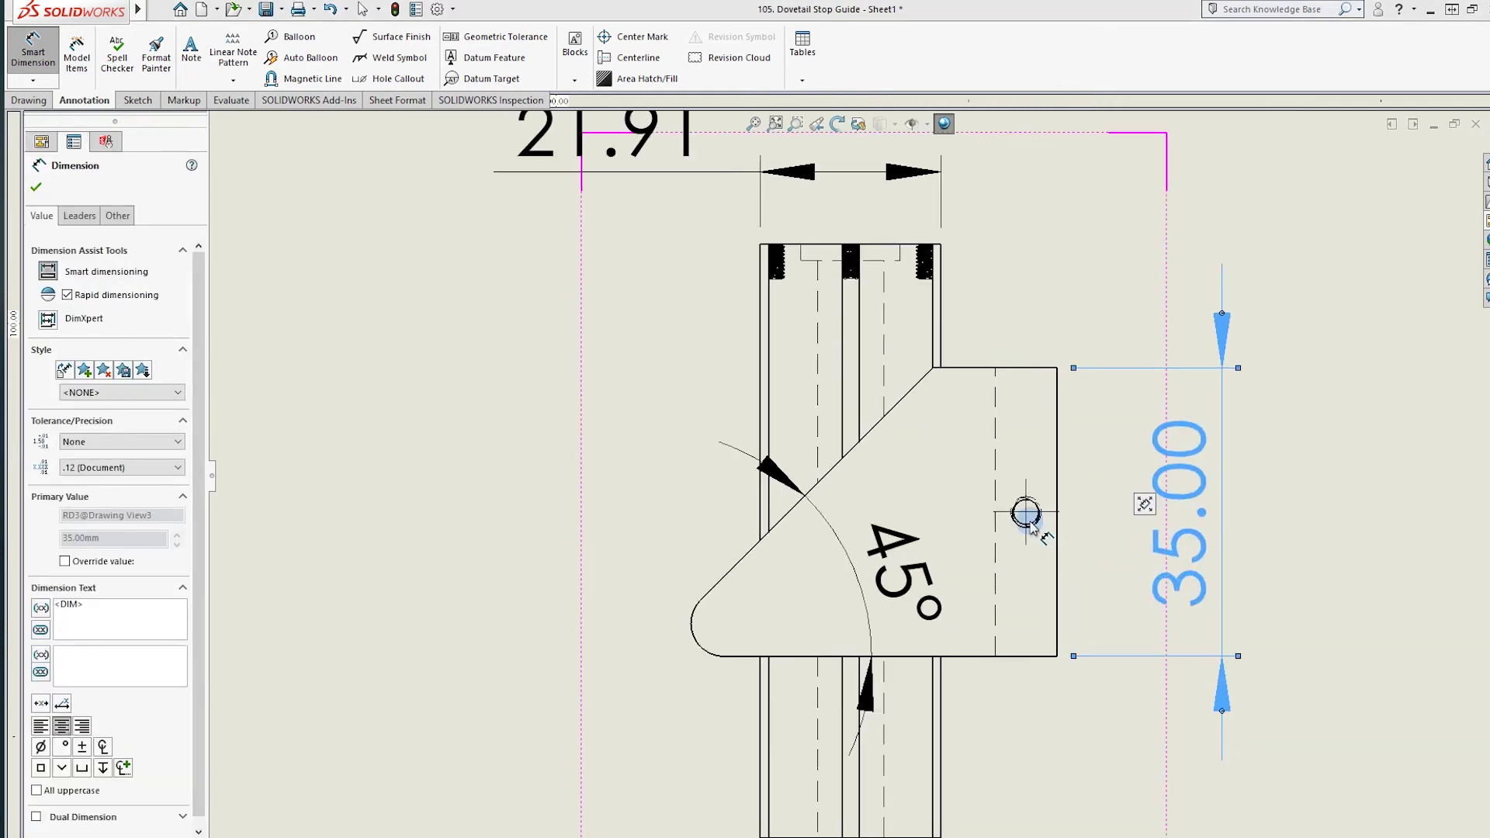
pyautogui.scroll(-3, 1030, 525)
pyautogui.click(972, 490)
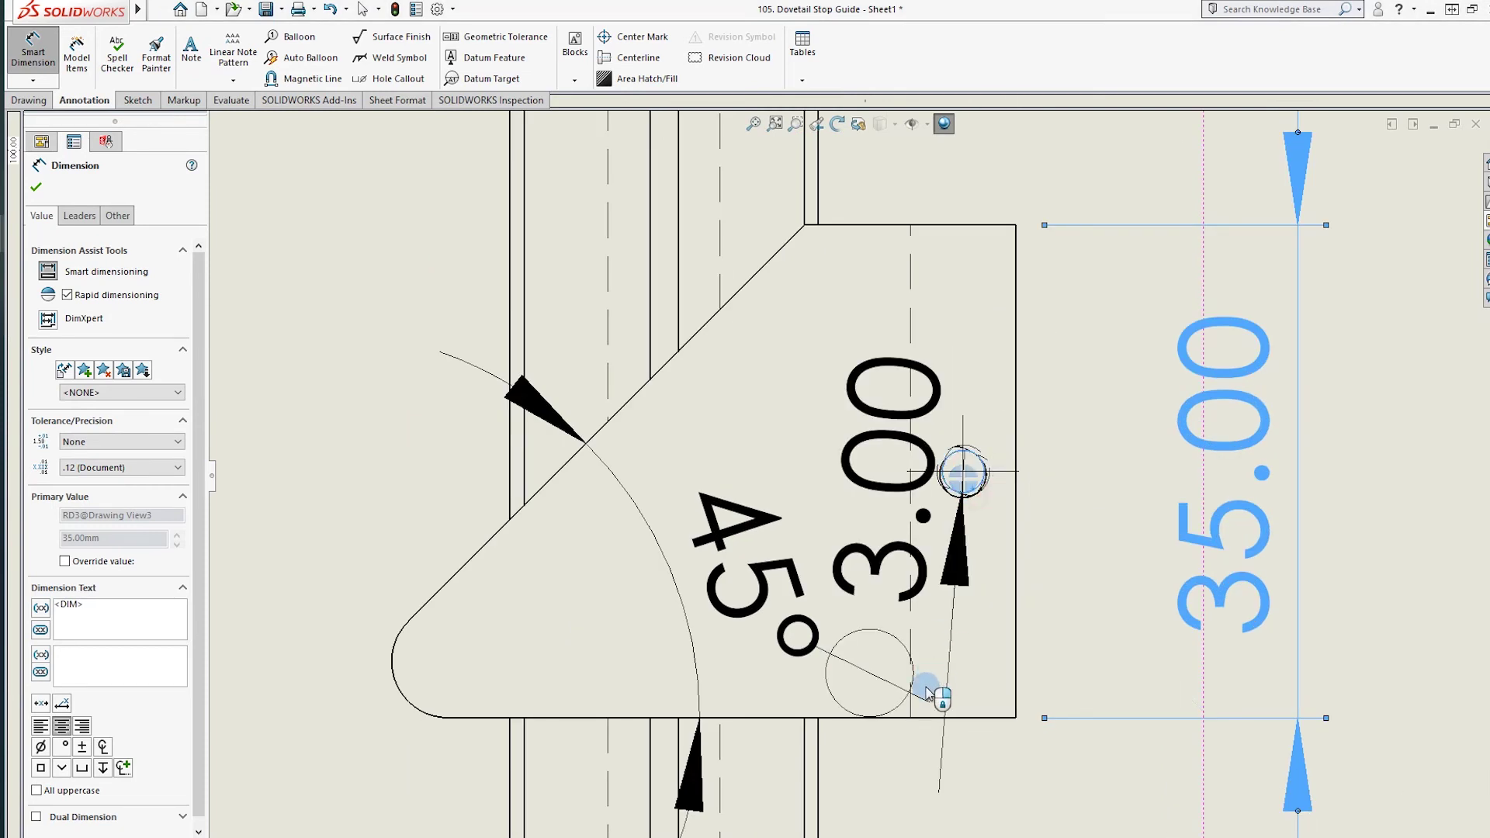
pyautogui.click(980, 715)
pyautogui.click(1129, 609)
# Move the side view's block height dimension further out and shift the hole-height dimension outward with its value below the bottom edge
pyautogui.scroll(5, 1130, 609)
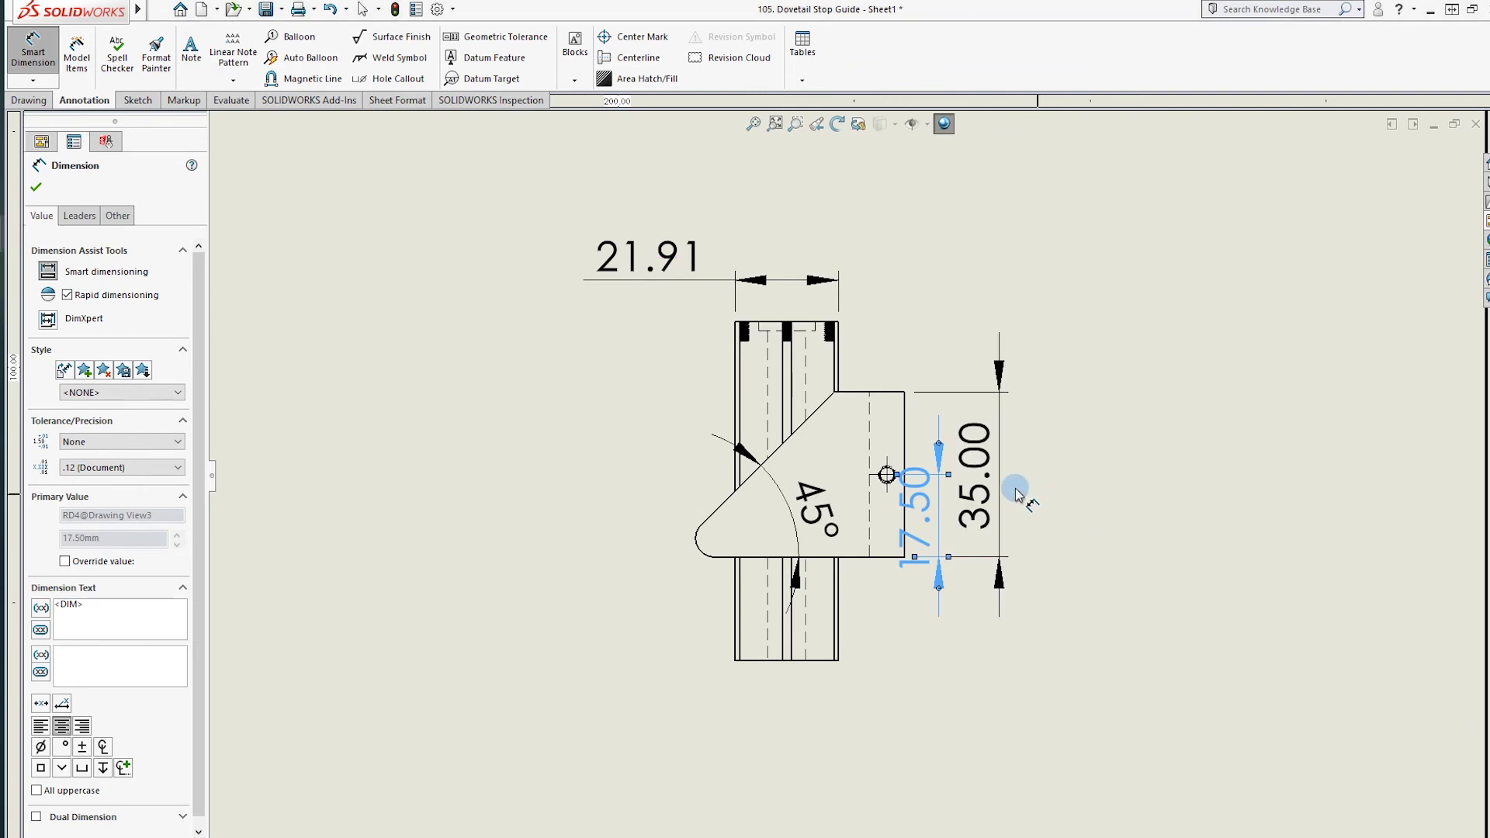
pyautogui.moveTo(1031, 499); pyautogui.dragTo(1112, 499)
pyautogui.moveTo(922, 516); pyautogui.dragTo(987, 635)
pyautogui.click(1121, 621)
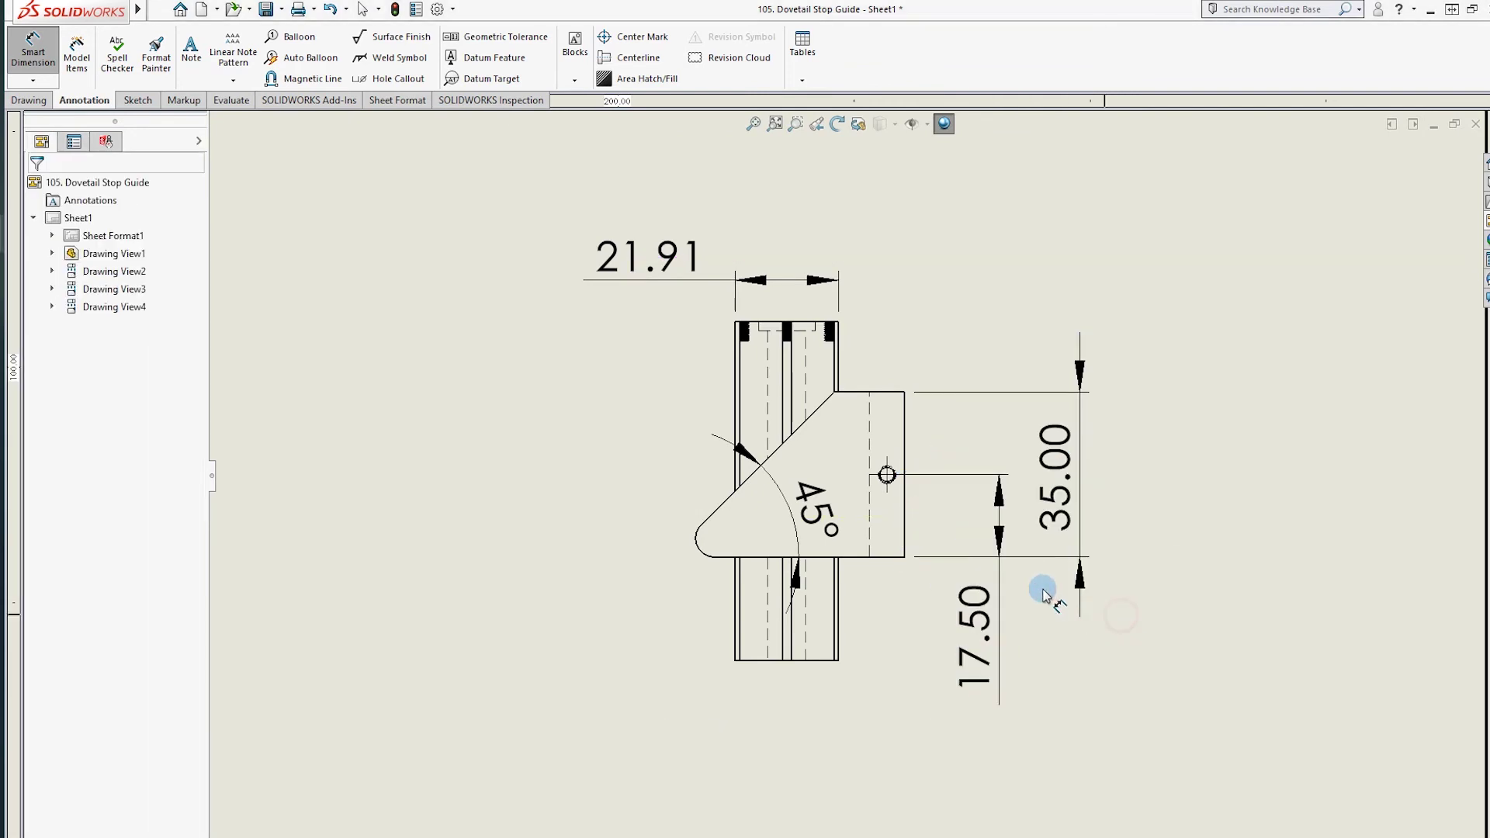
# Dimension the vertical distance from the block's bottom edge to the boss's lower end, in line with the block height dimension
pyautogui.scroll(-3, 1036, 582)
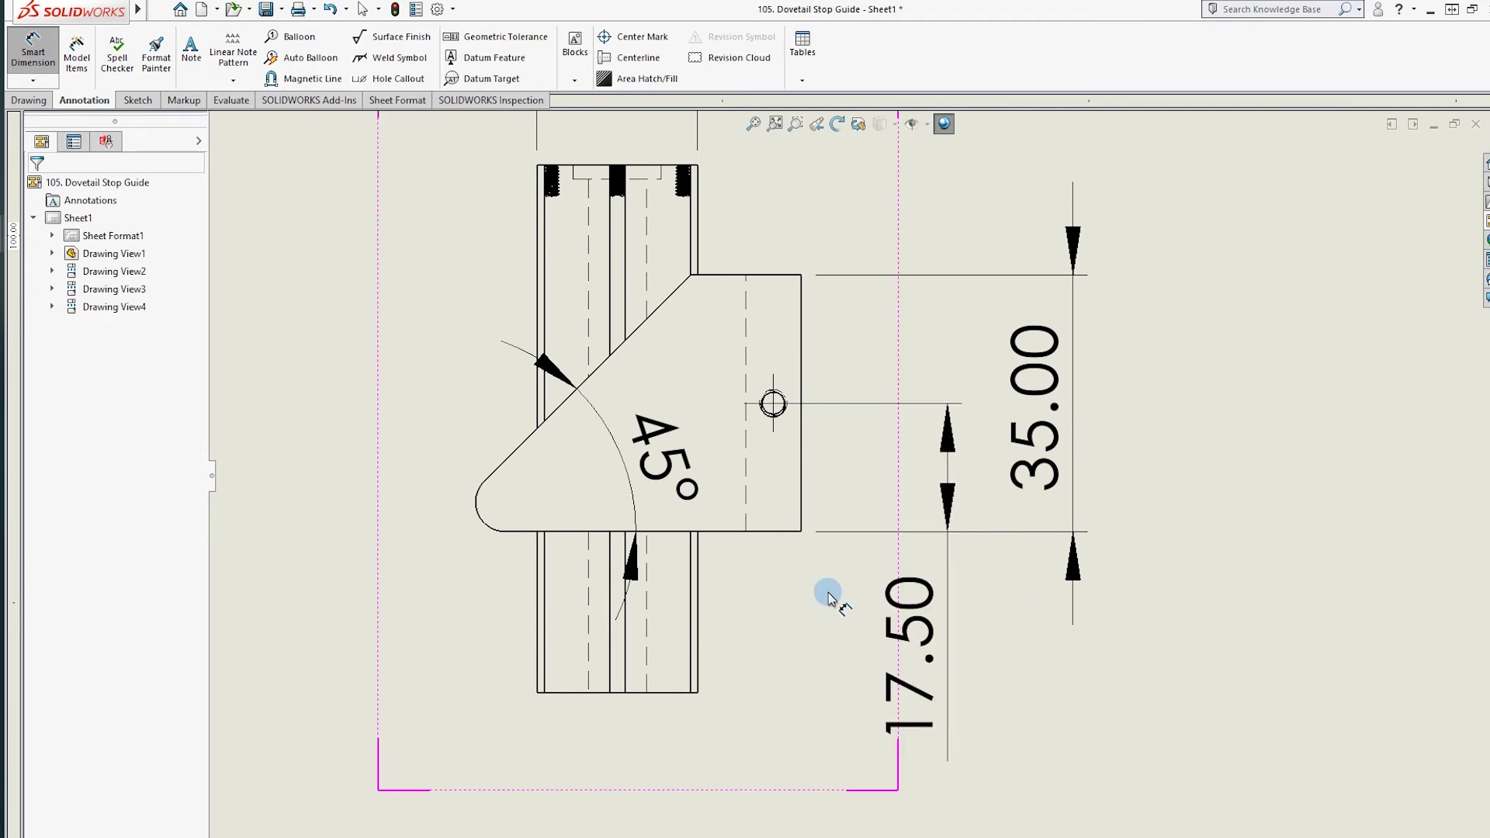
pyautogui.click(761, 534)
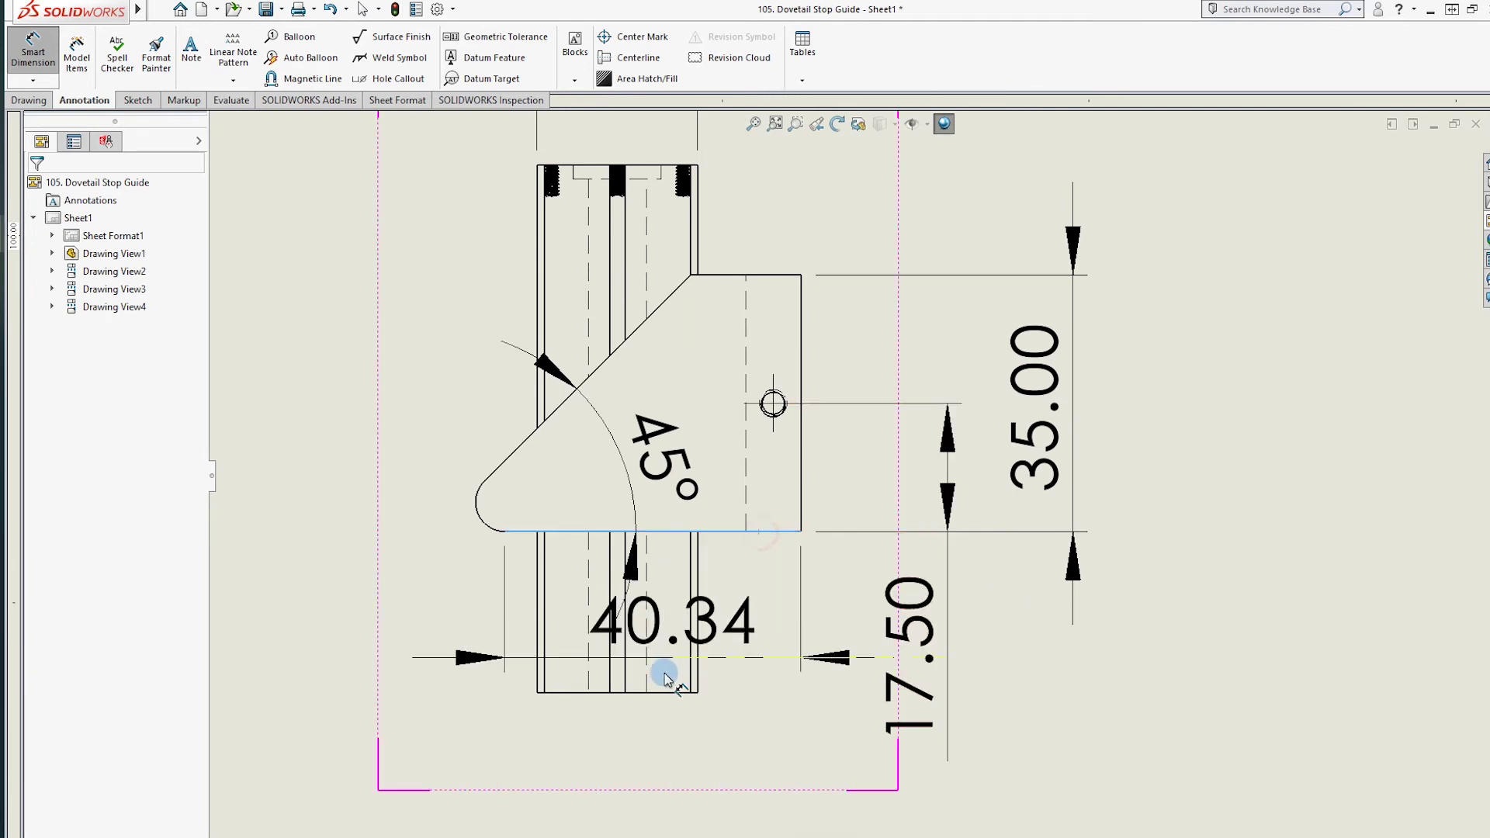
pyautogui.click(664, 692)
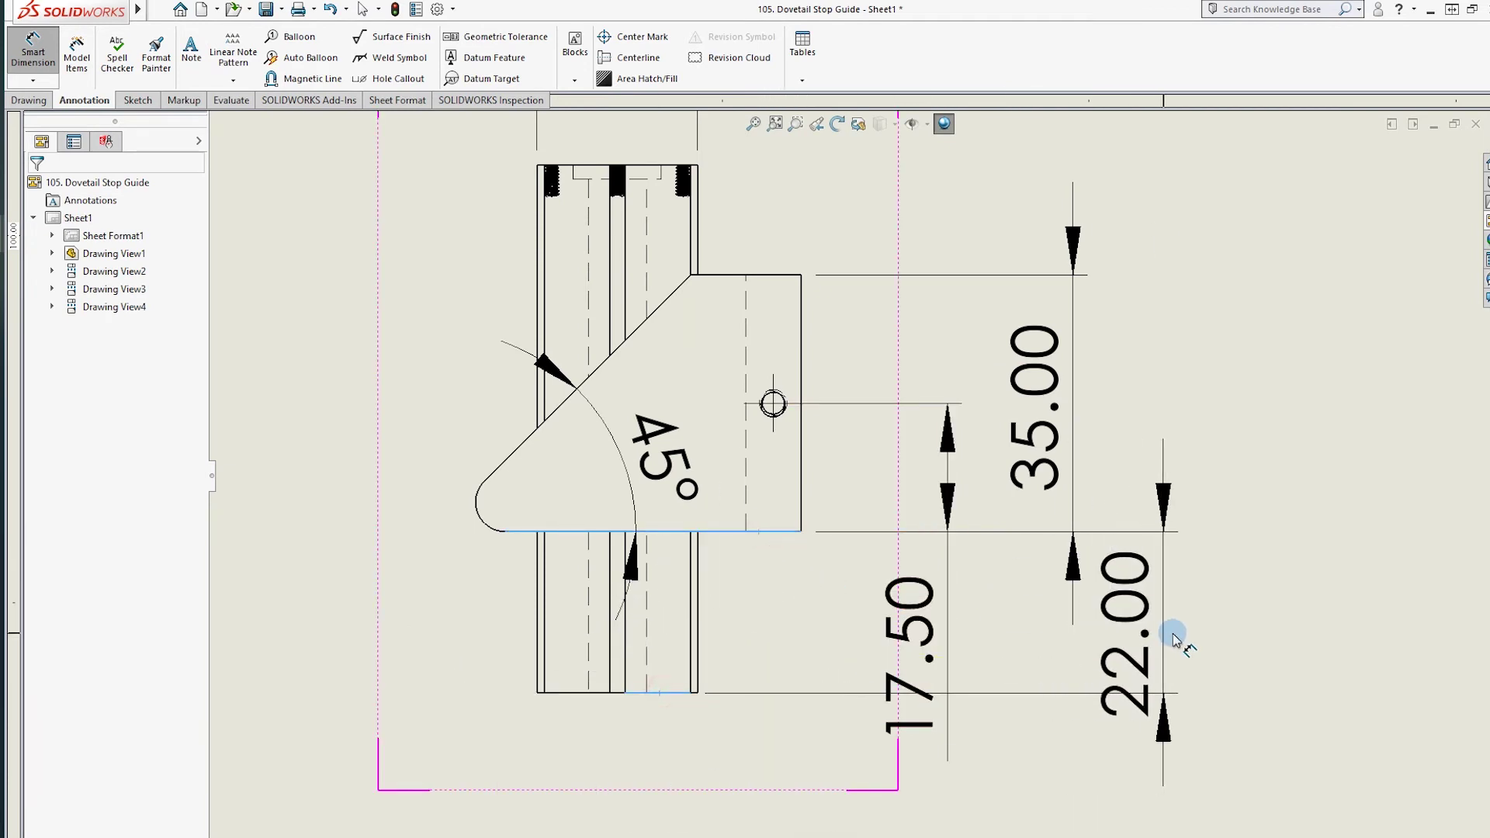
pyautogui.click(1073, 641)
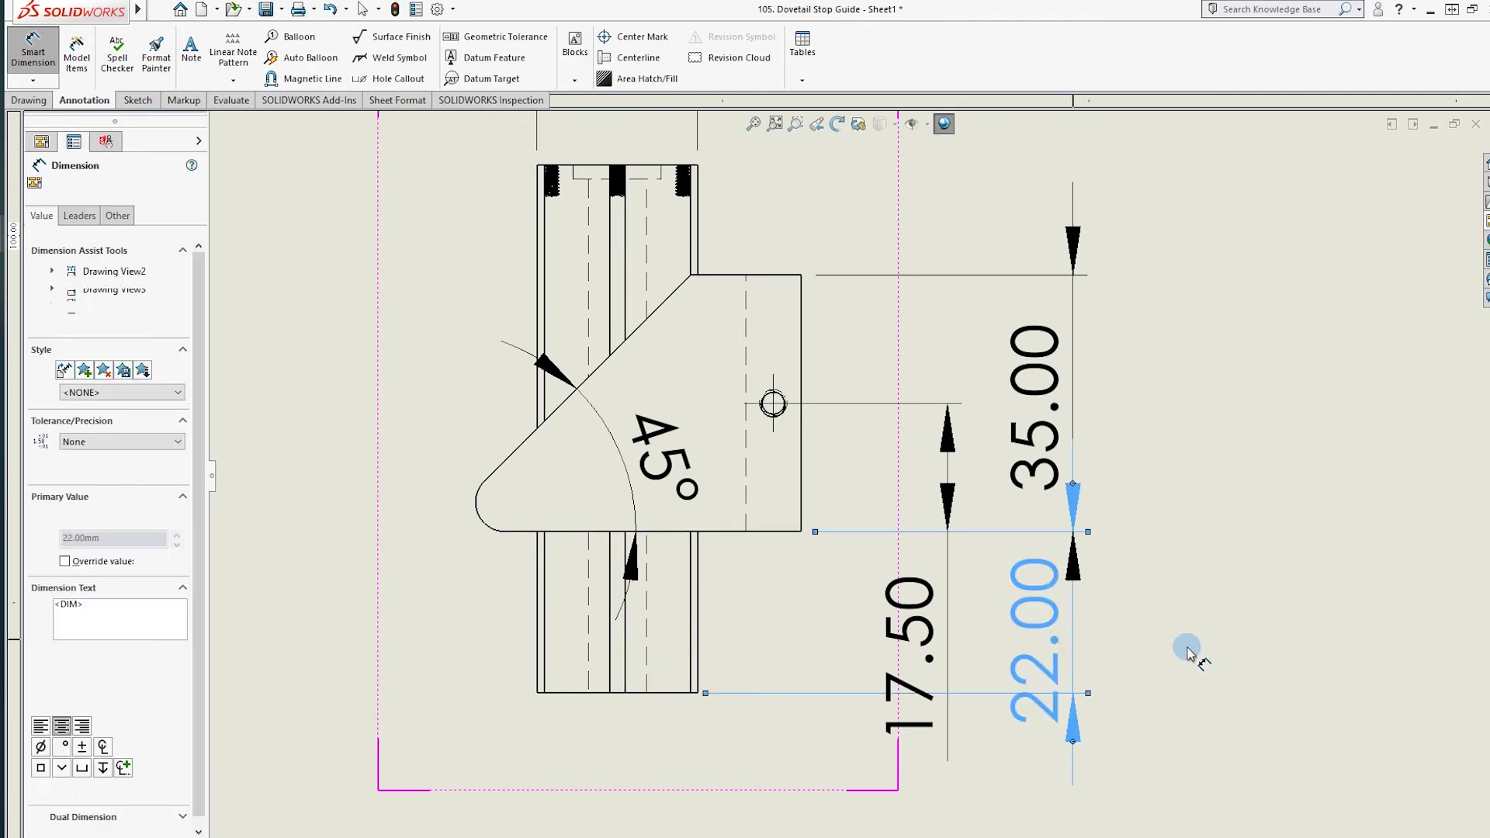
pyautogui.press('Escape')
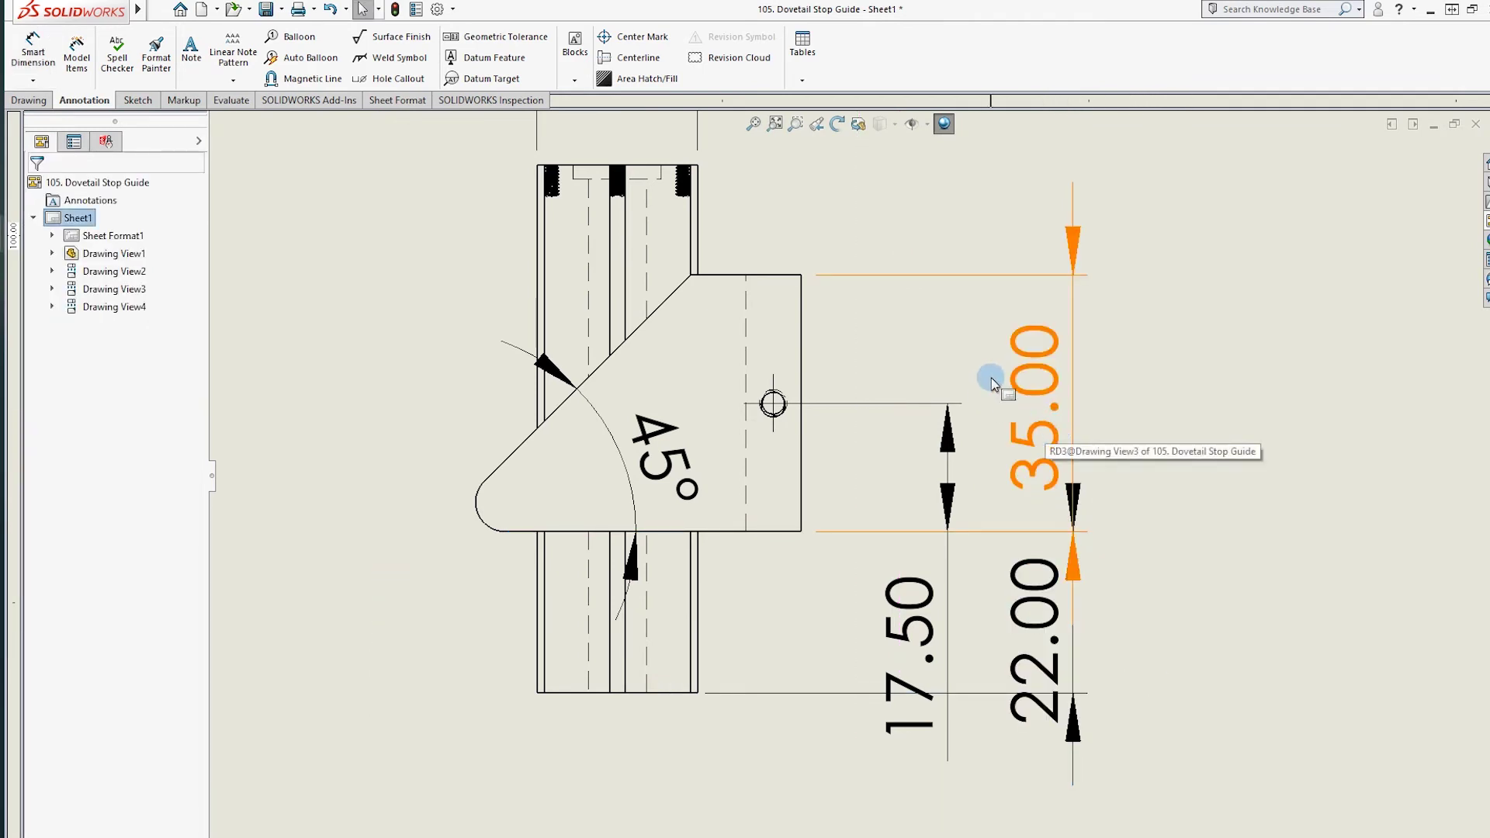
# Dimension the vertical distance from the boss's top edge to the block's top edge in the side view, in line above the block height
pyautogui.scroll(3, 893, 376)
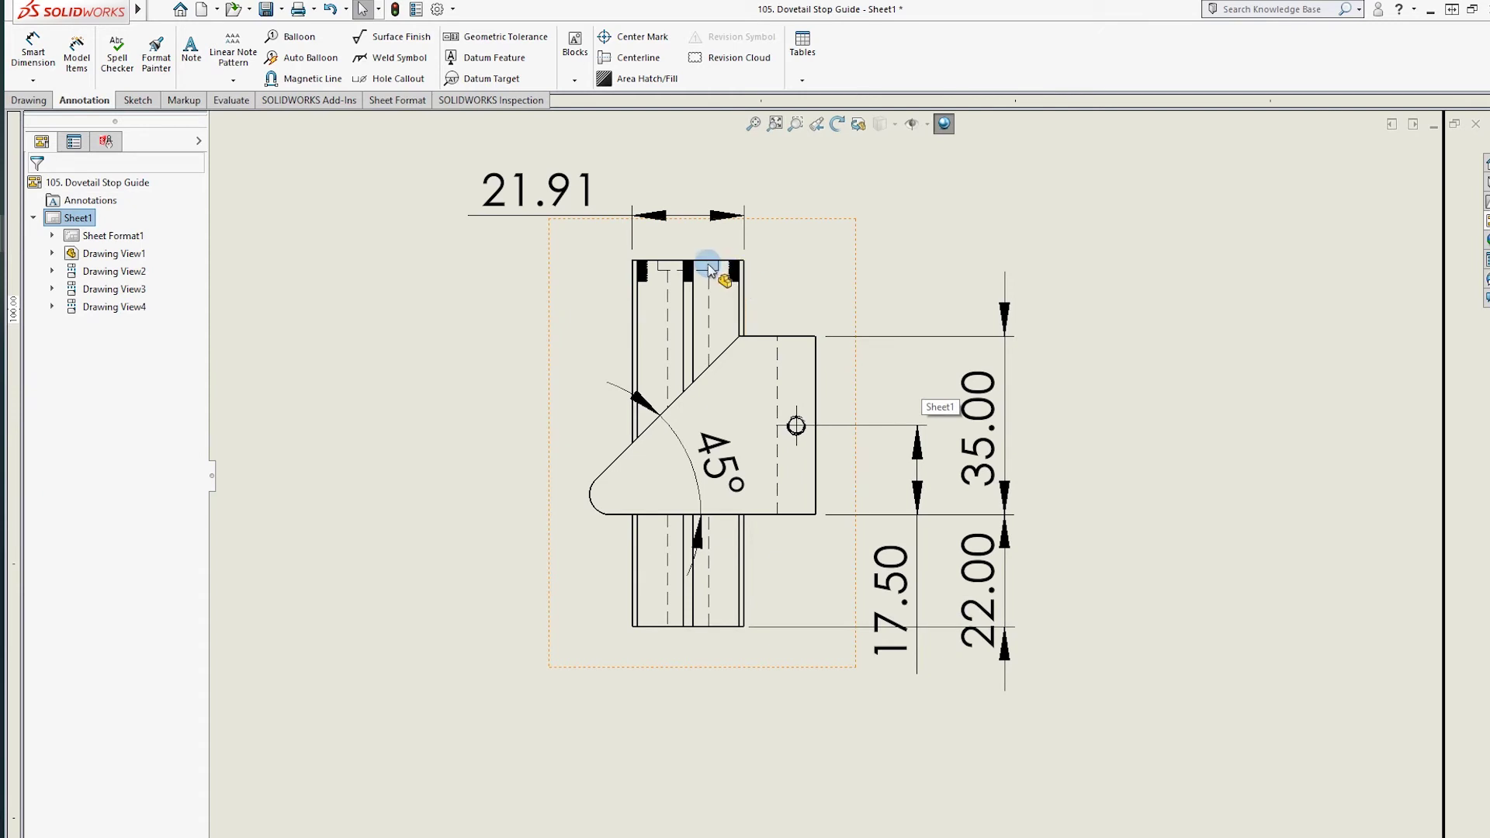
pyautogui.click(708, 266)
pyautogui.click(767, 335)
pyautogui.click(812, 228)
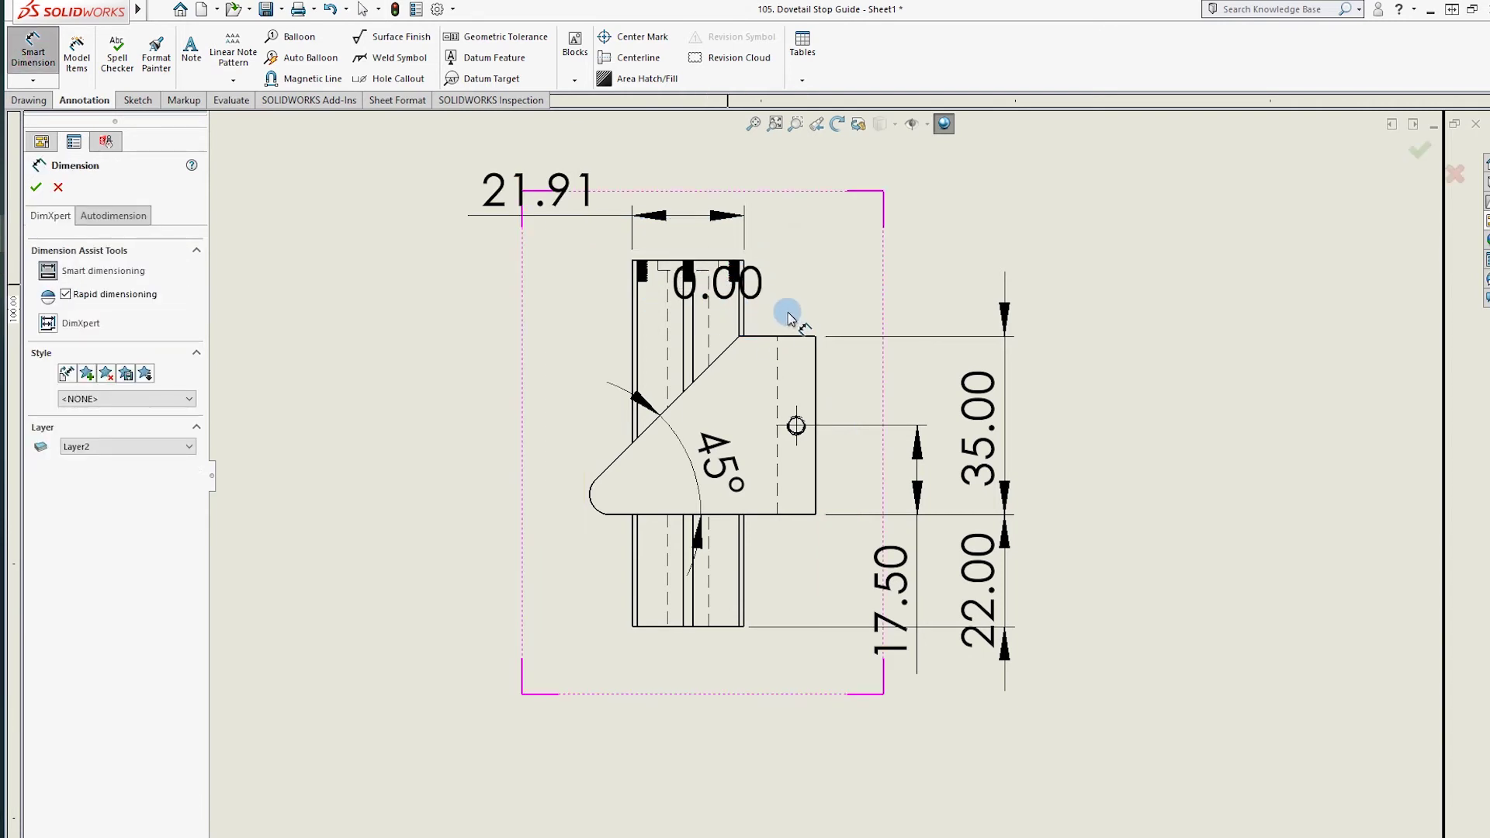
pyautogui.click(766, 335)
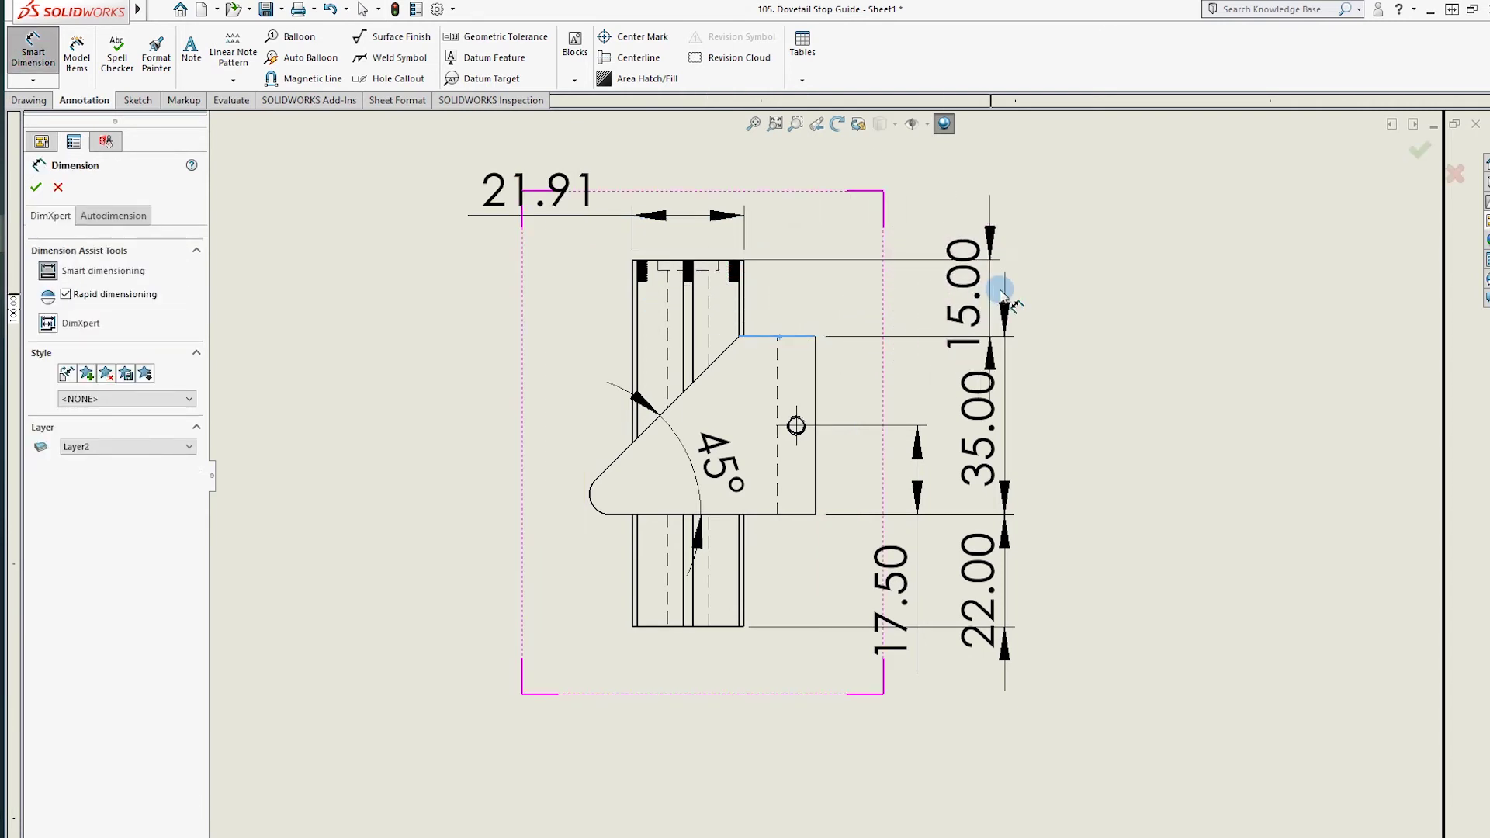
pyautogui.click(1001, 204)
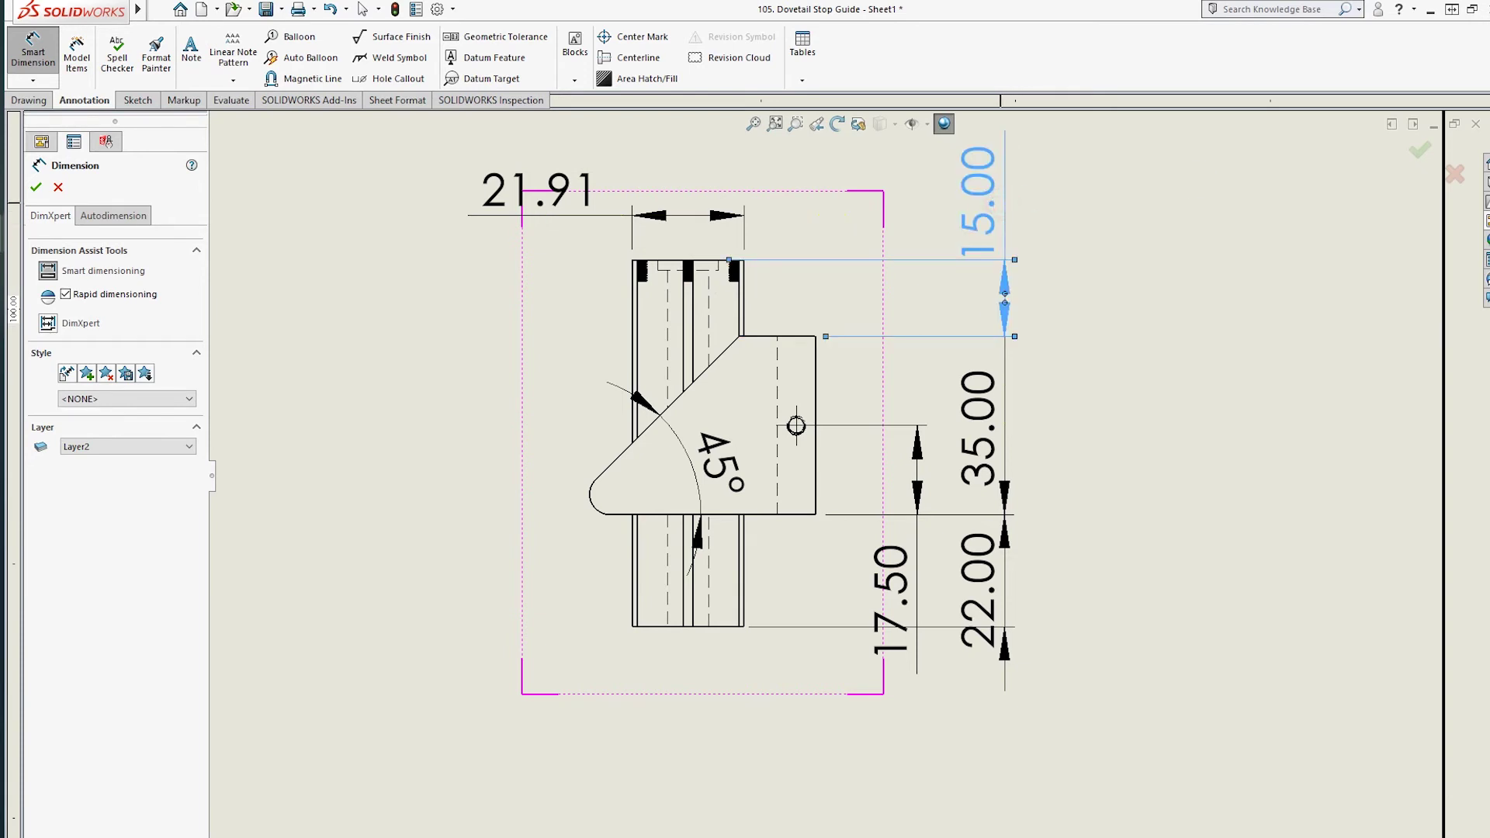
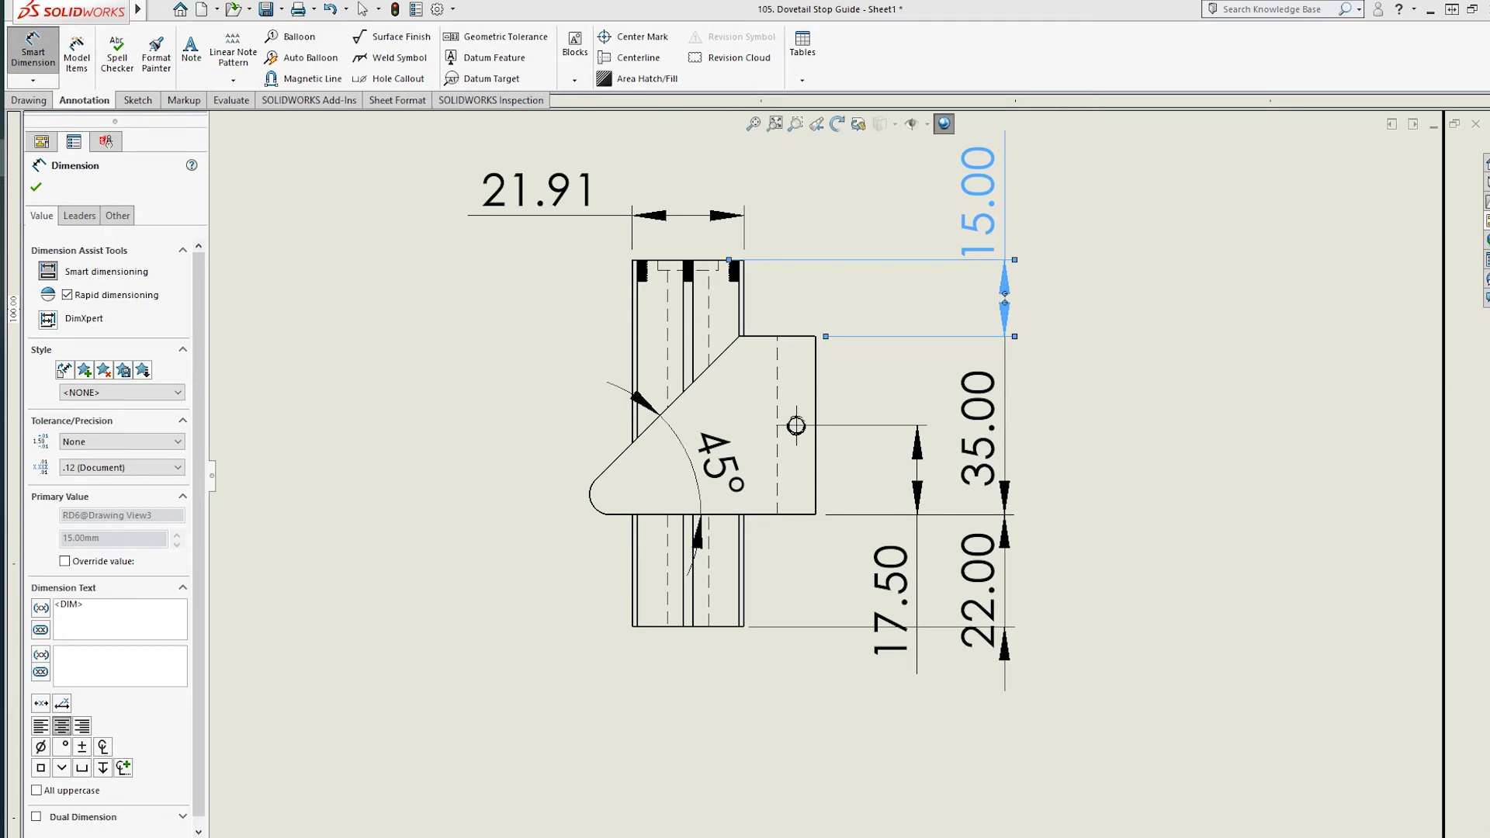
pyautogui.click(26, 48)
pyautogui.click(815, 436)
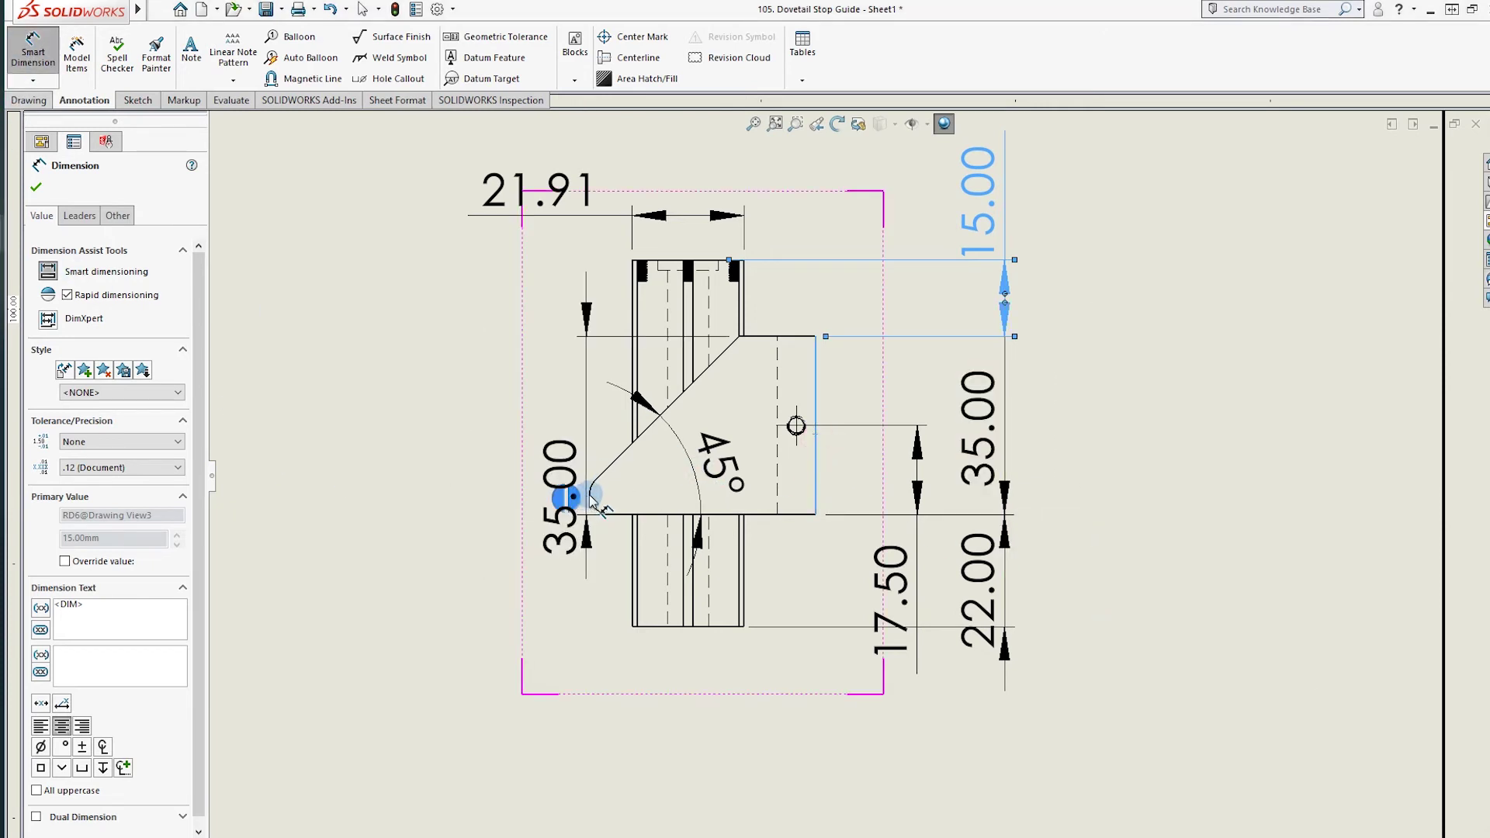
pyautogui.click(595, 510)
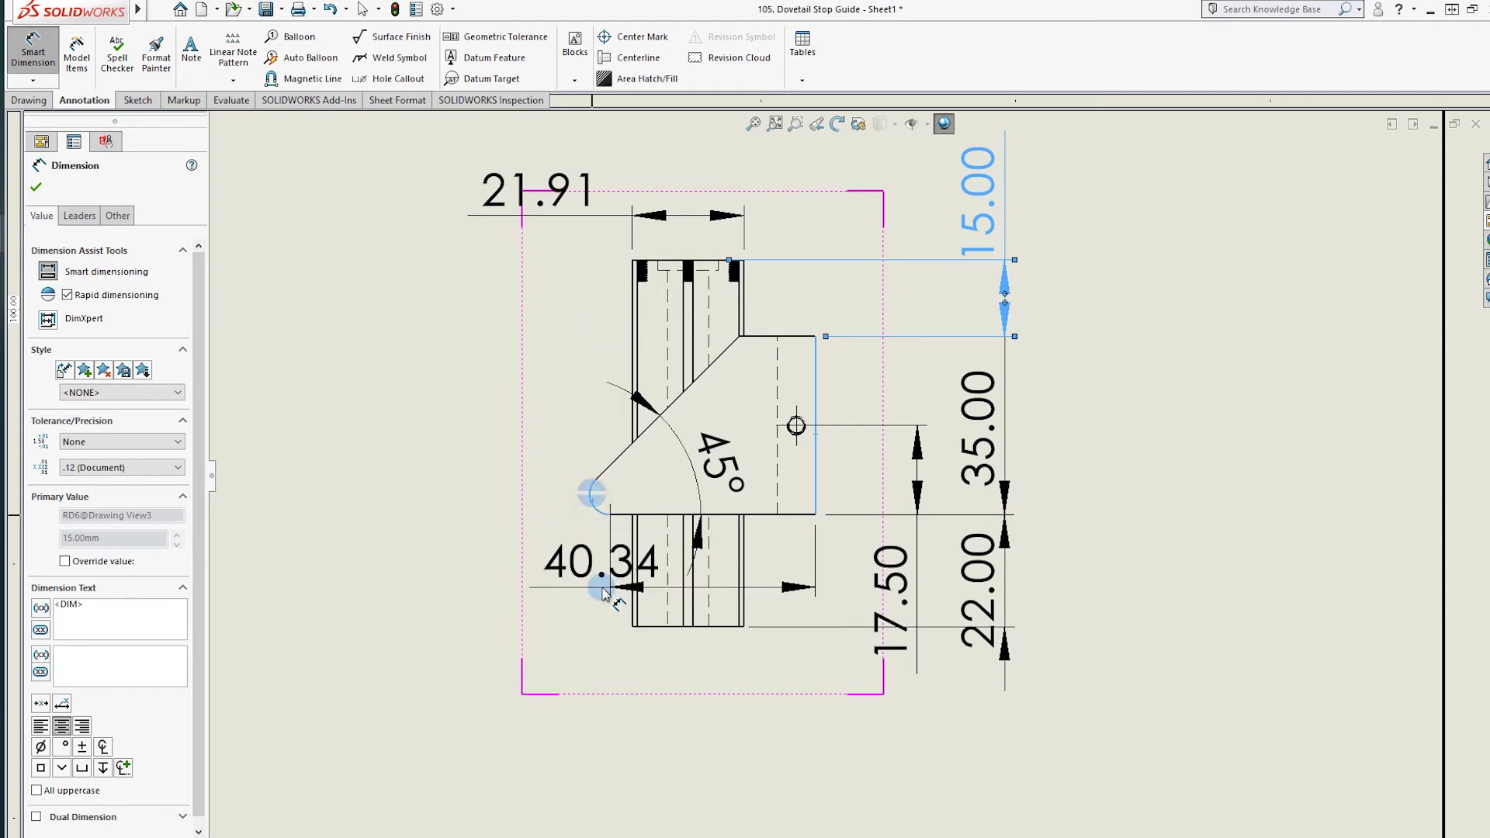
pyautogui.click(606, 699)
pyautogui.press('Escape')
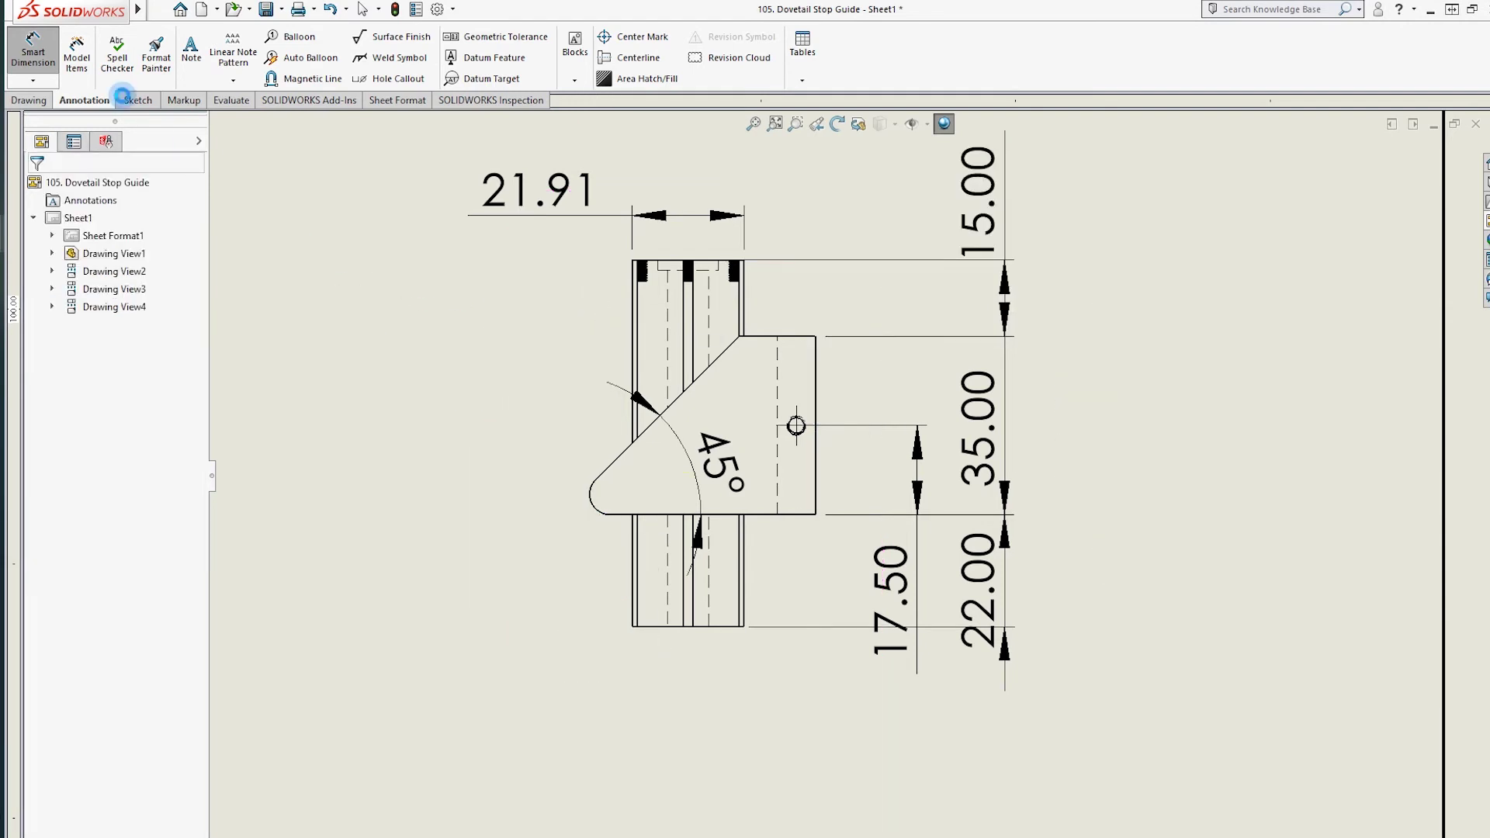
# Sketch two lines extending the side view's sloped and bottom edges past the rounded corner until they cross
pyautogui.click(140, 101)
pyautogui.click(88, 36)
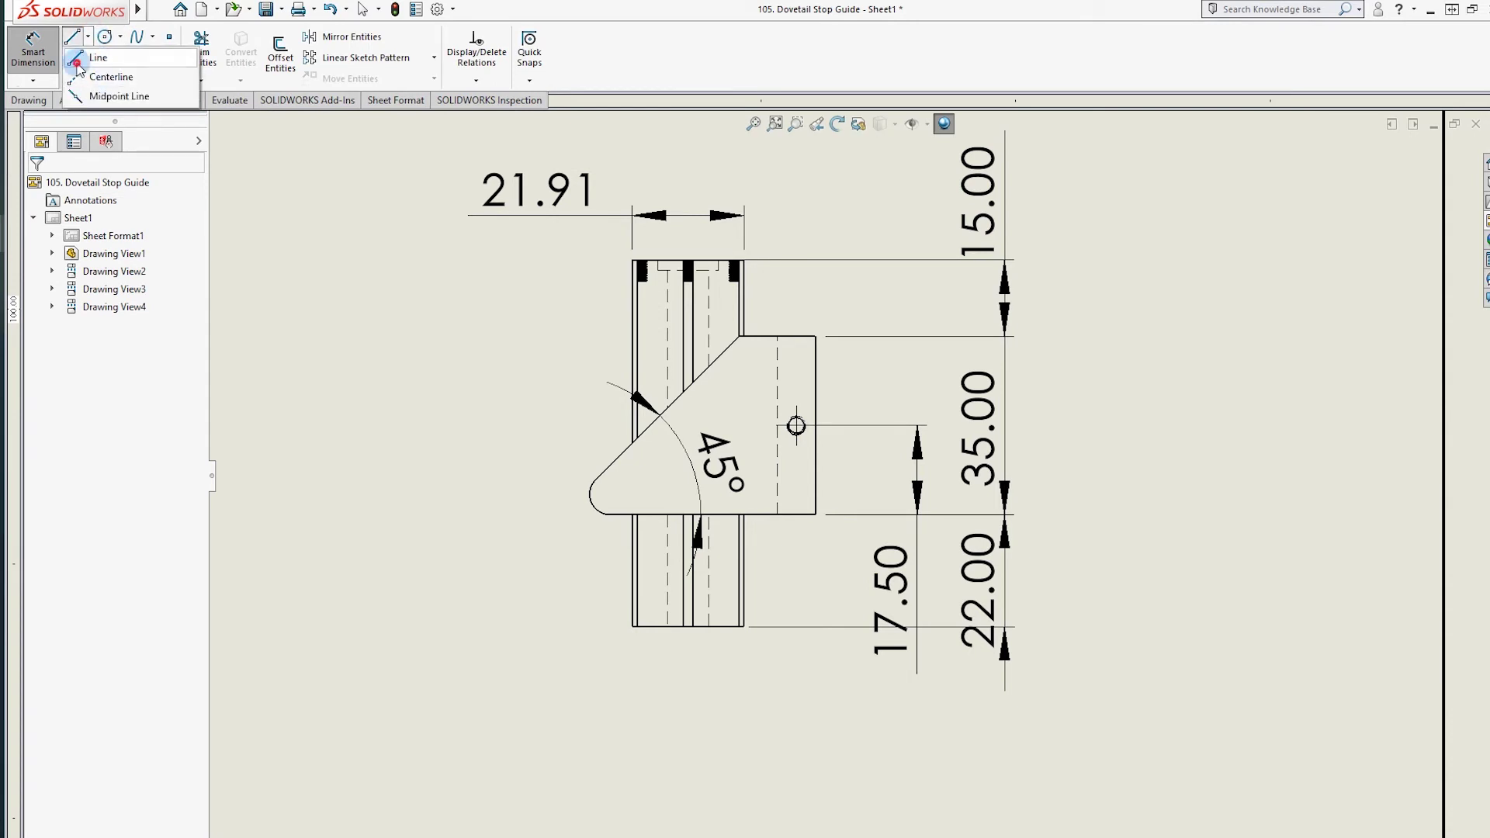
pyautogui.click(78, 65)
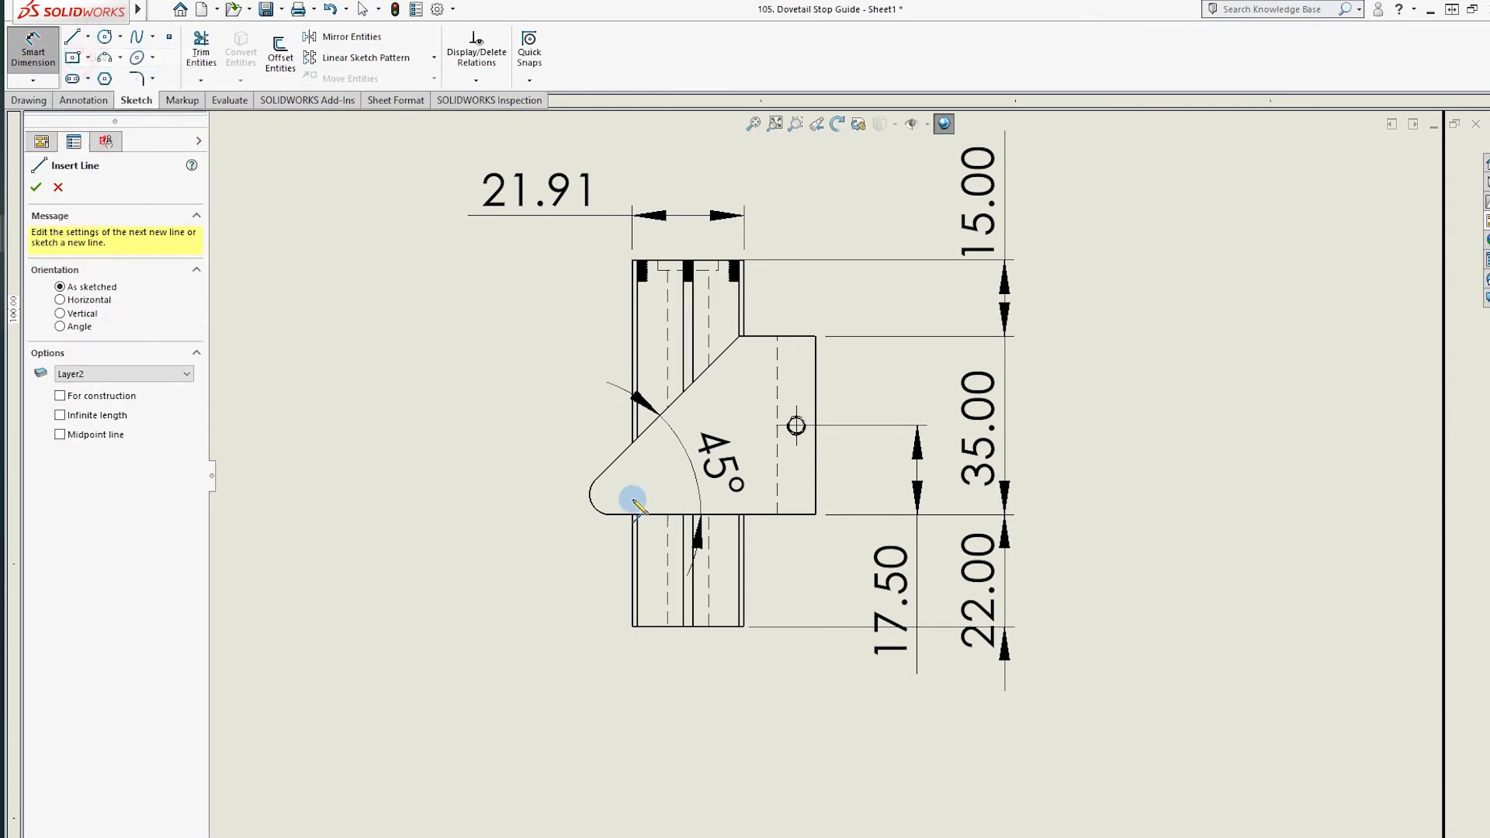
pyautogui.click(594, 482)
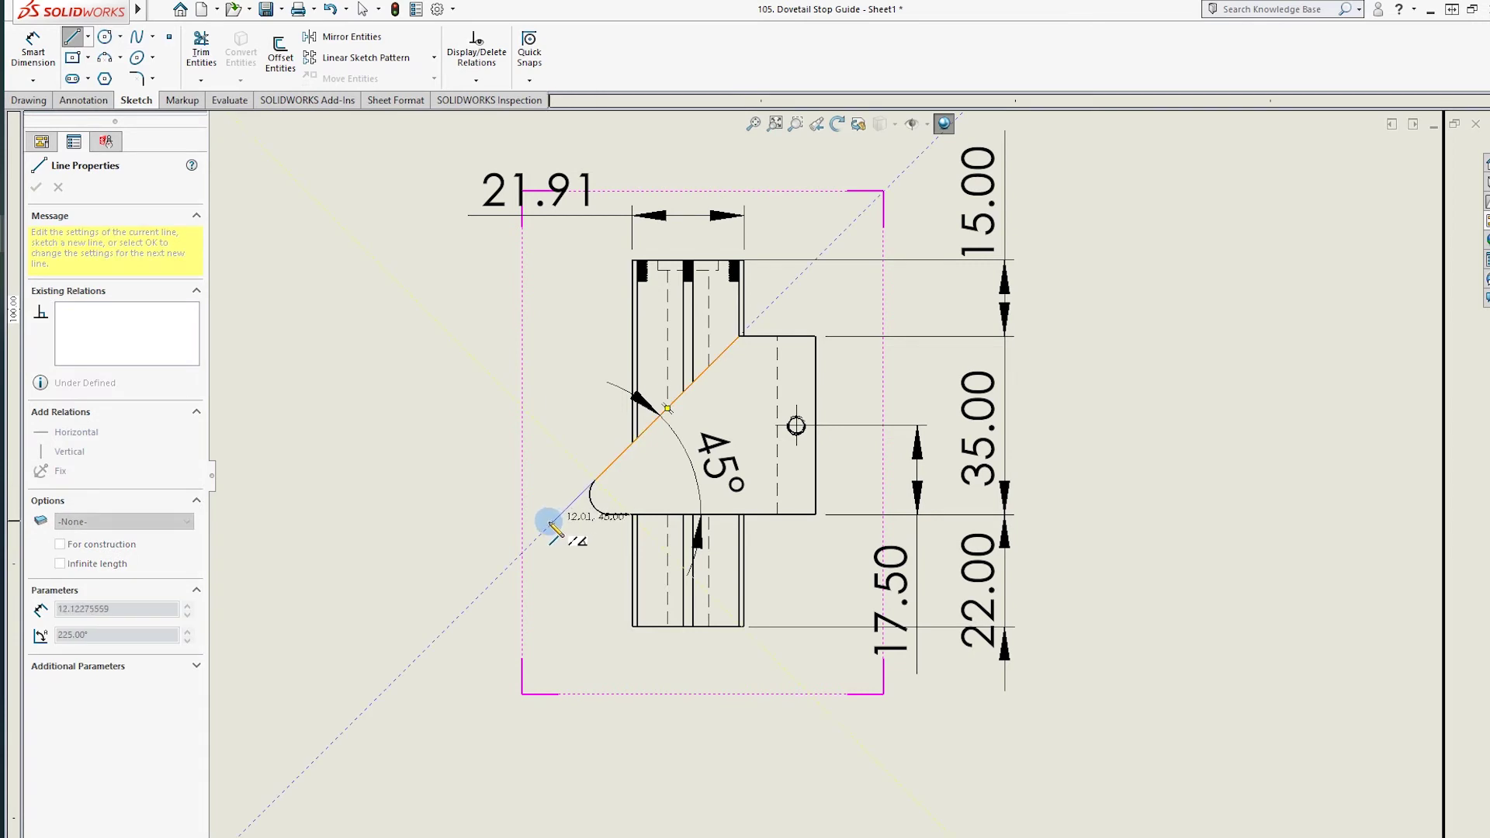
pyautogui.doubleClick(531, 546)
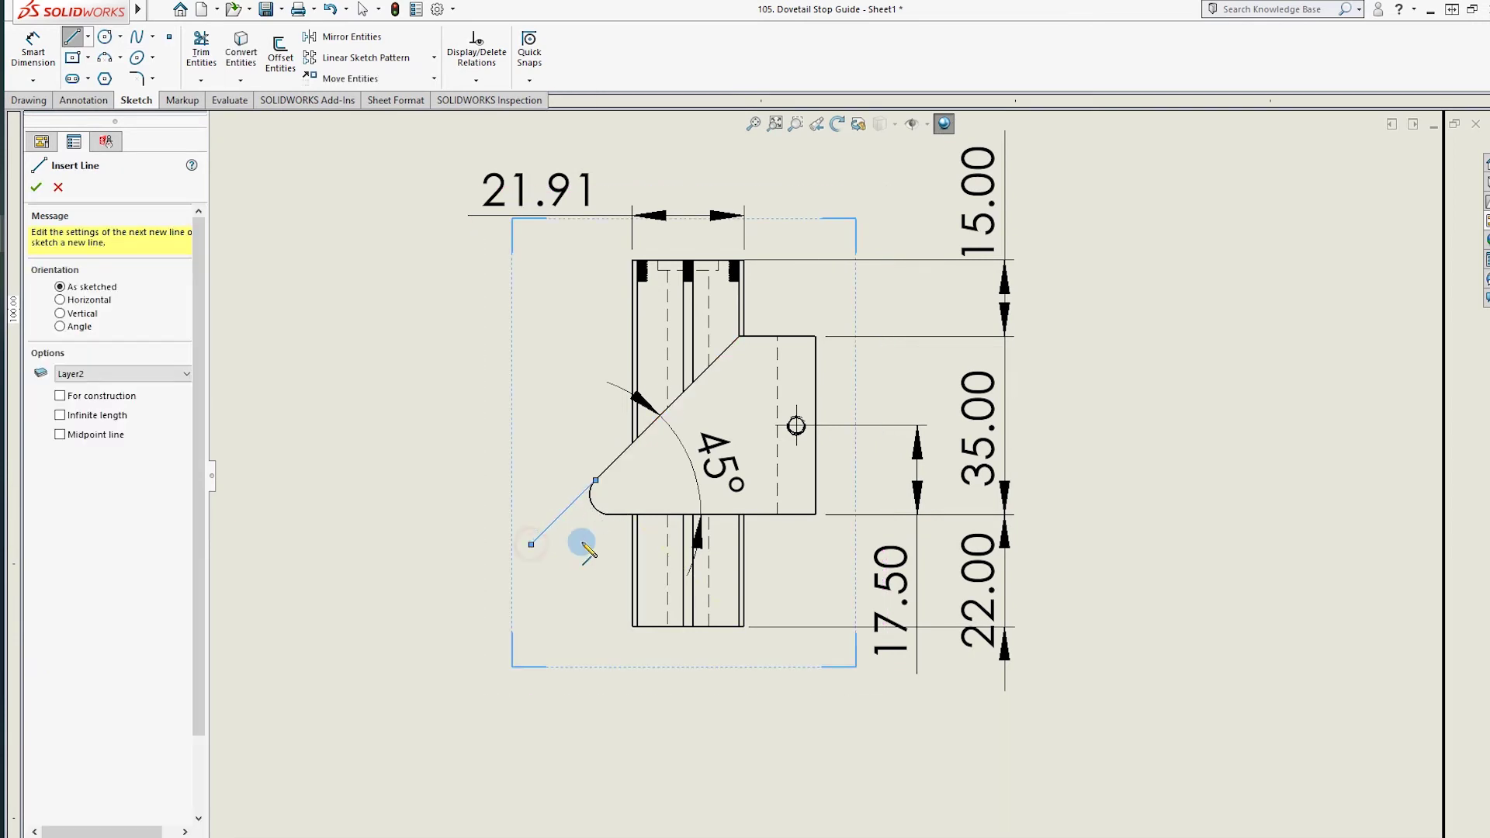
pyautogui.press('Escape')
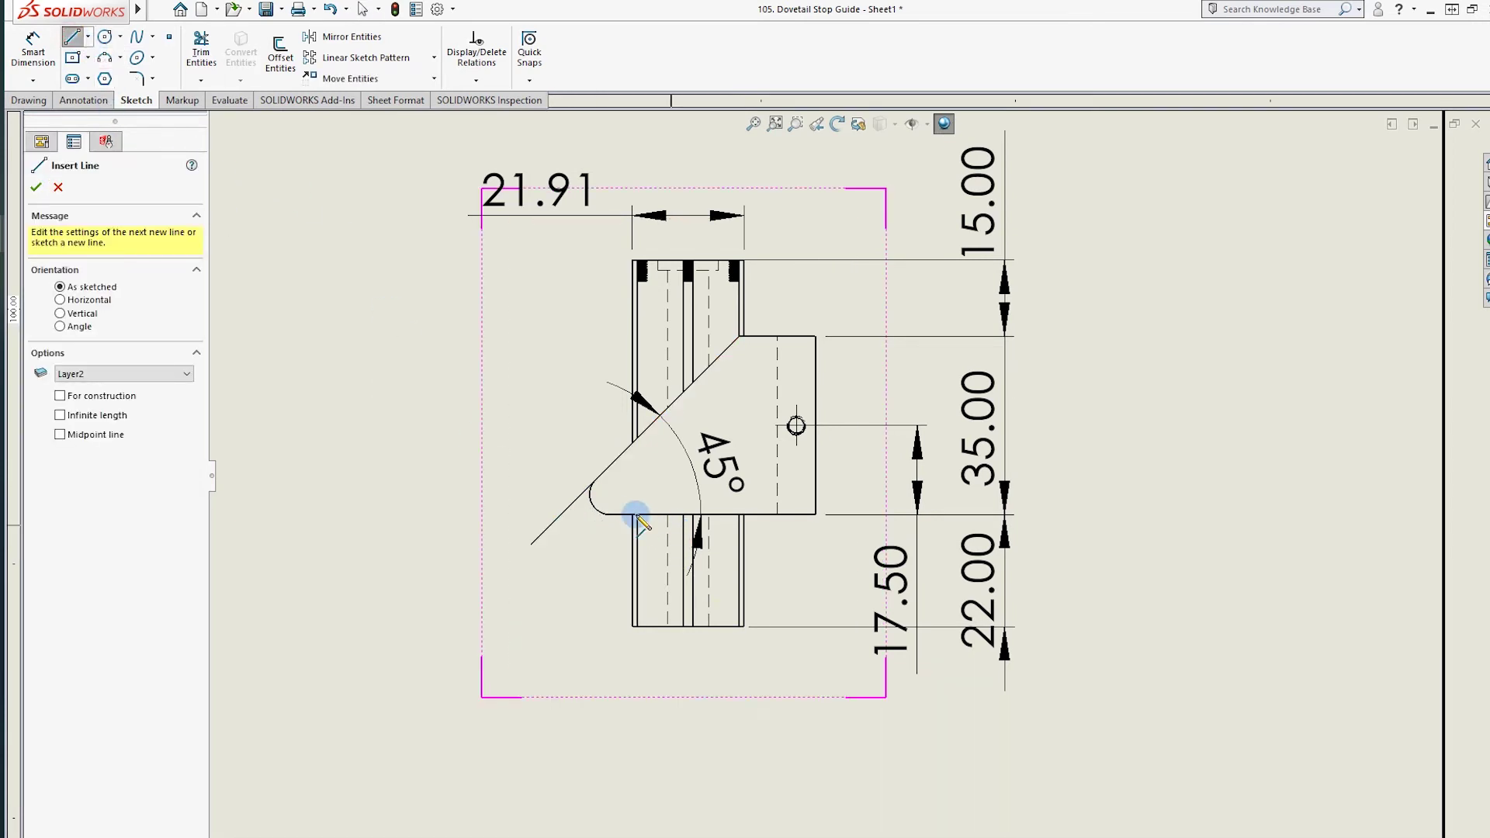
pyautogui.moveTo(589, 524); pyautogui.dragTo(518, 515)
pyautogui.press('Escape')
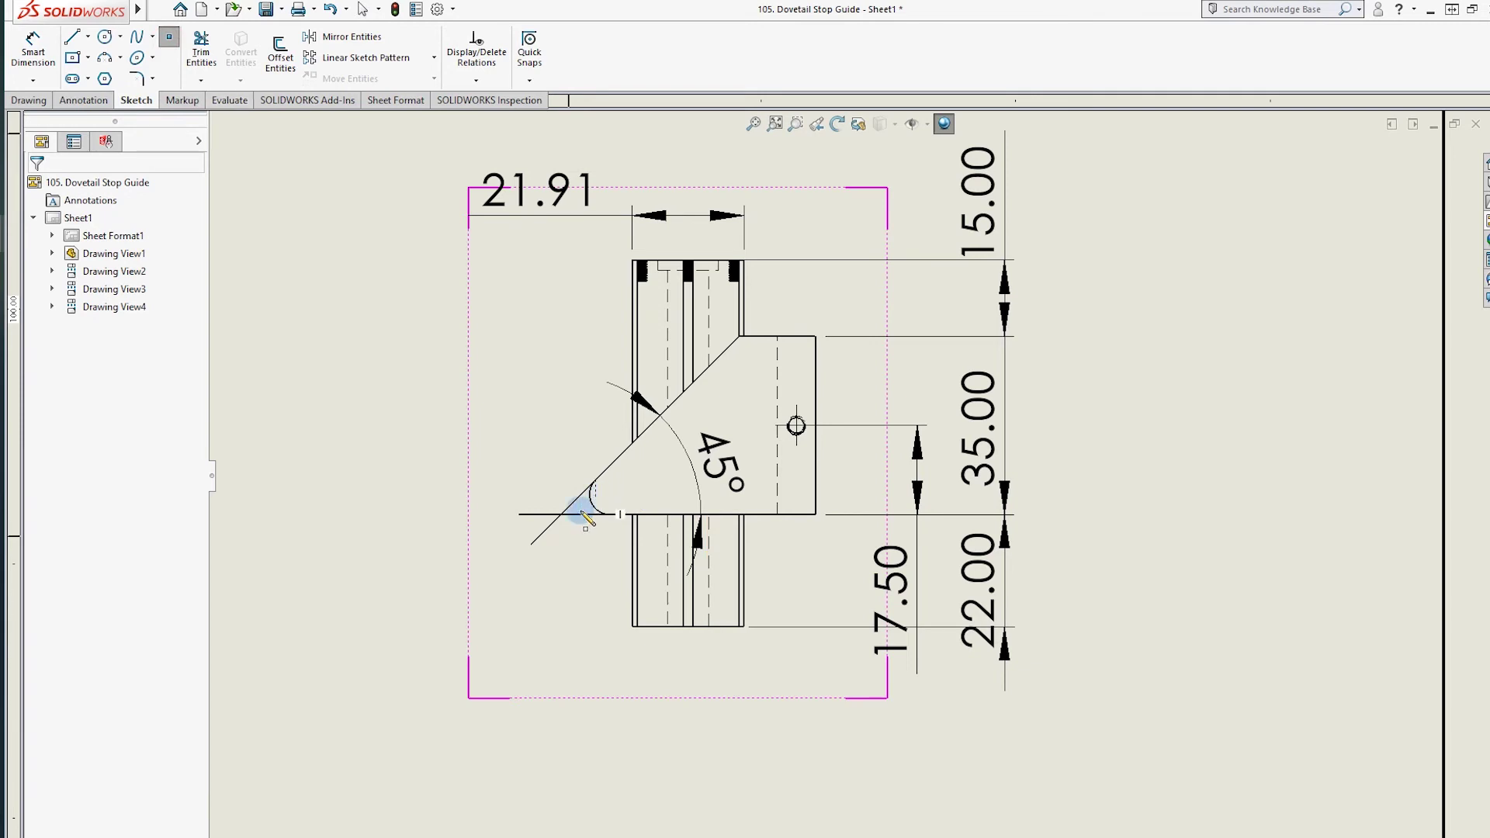
# Place a sketch point where the two extension lines intersect beyond the rounded corner
pyautogui.scroll(-5, 552, 515)
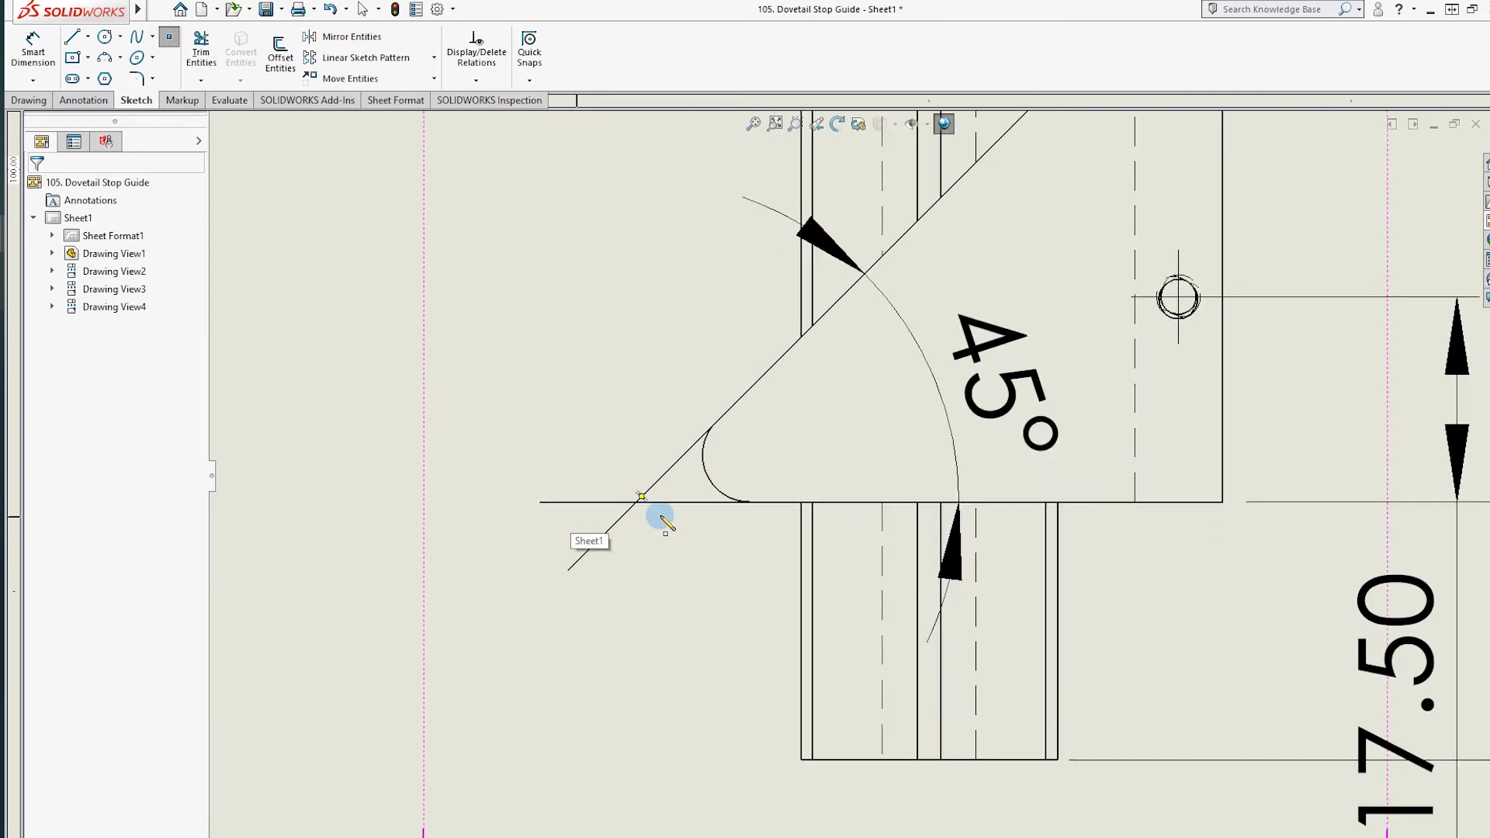
pyautogui.click(684, 486)
pyautogui.press('Escape')
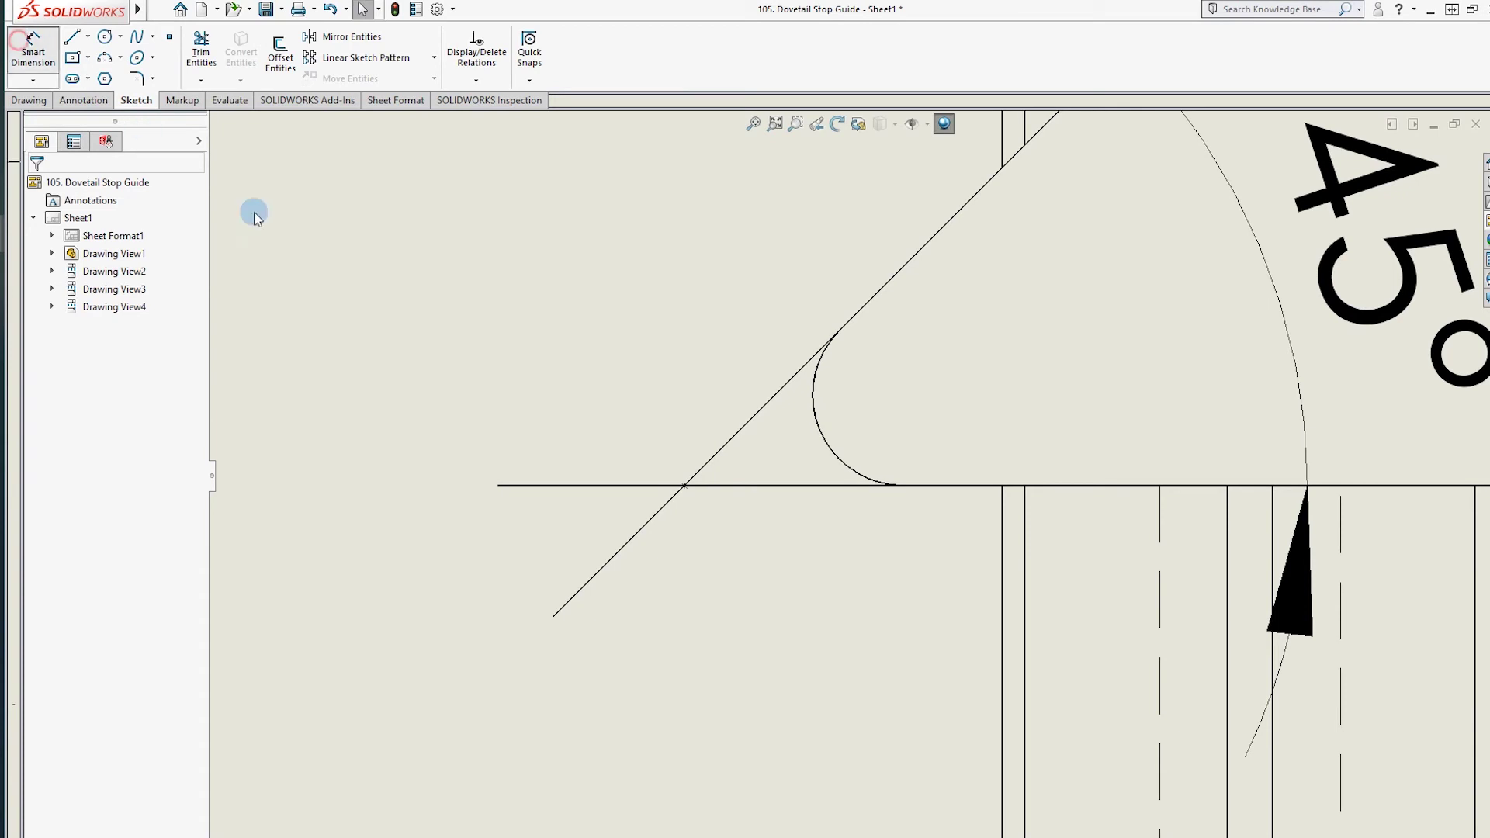
# Dimension the horizontal distance from the extension lines' intersection point to the block's opposite vertical edge, placed below the side view
pyautogui.scroll(4, 632, 492)
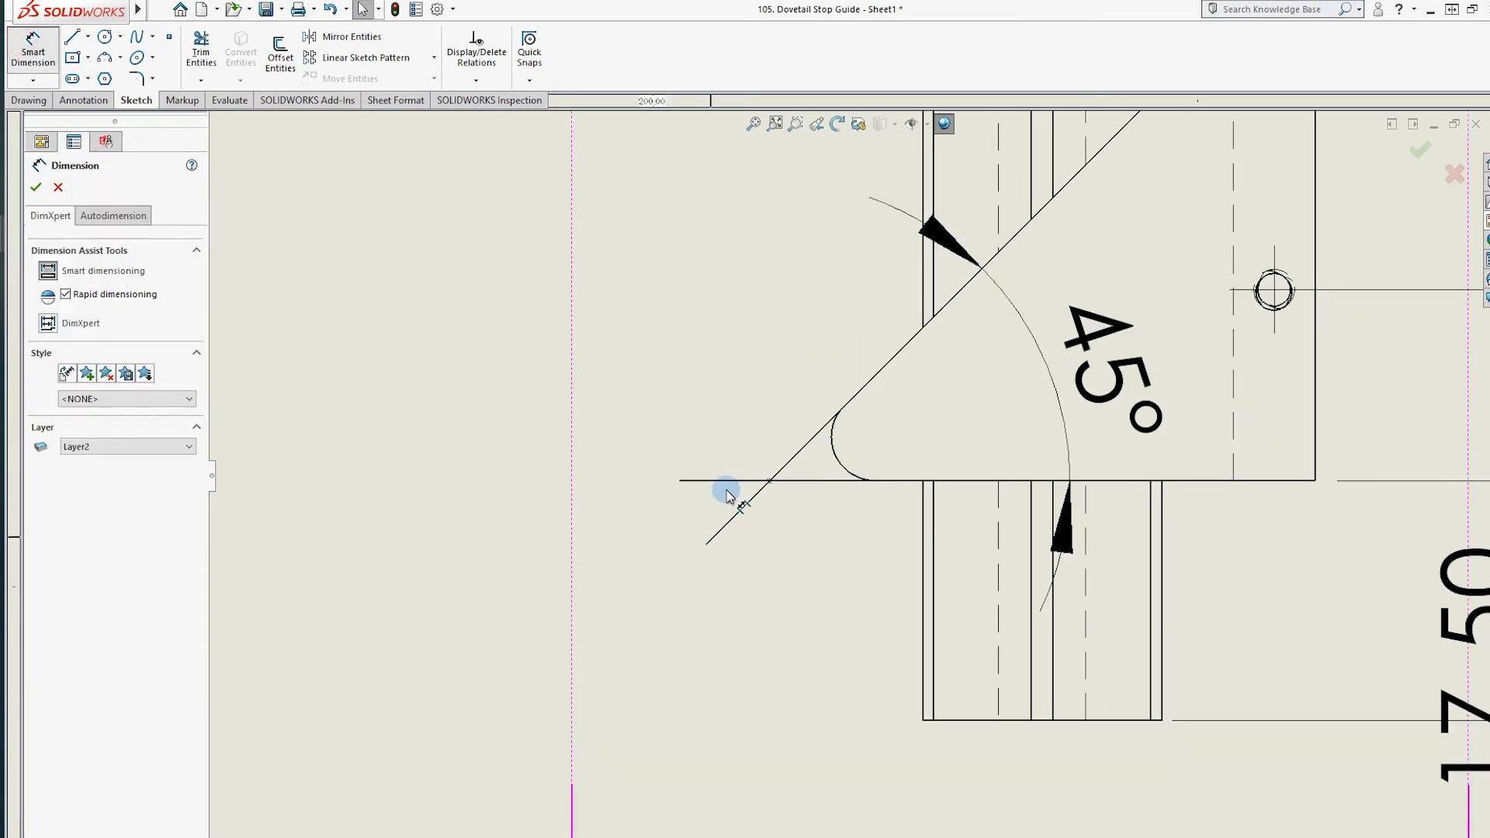
pyautogui.click(773, 481)
pyautogui.click(1316, 454)
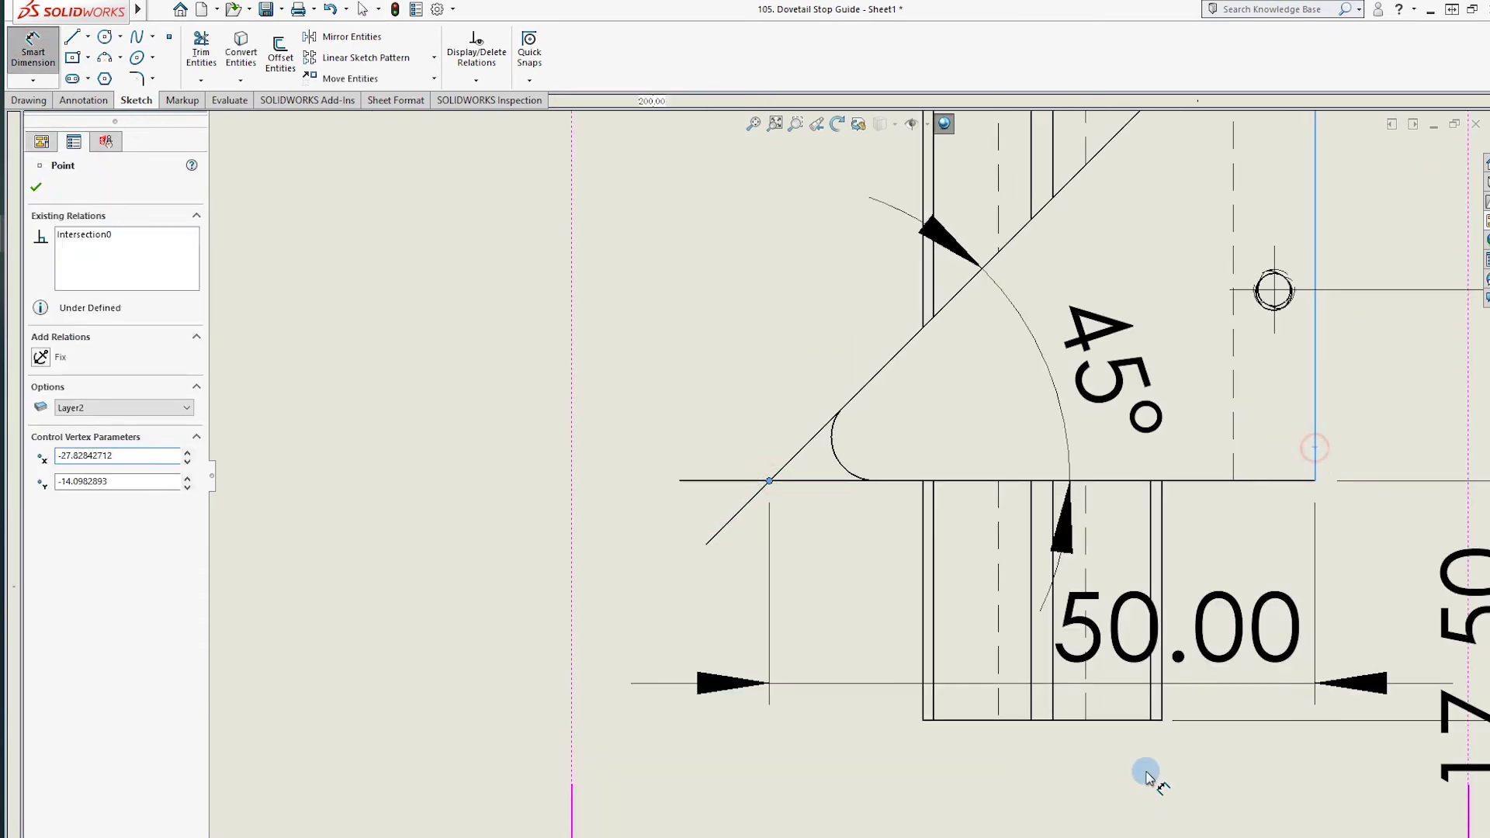
pyautogui.scroll(3, 1009, 768)
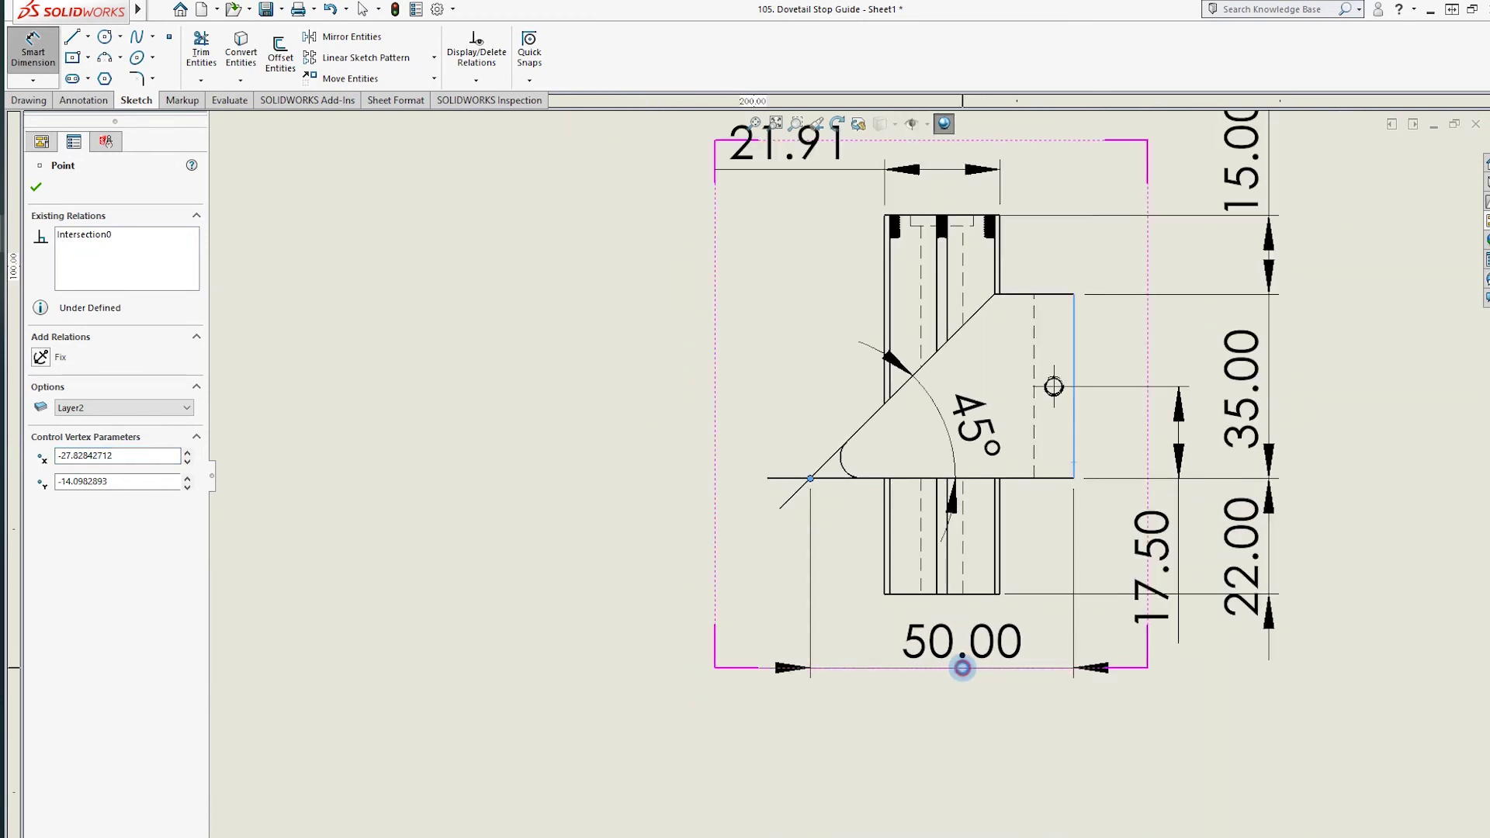
pyautogui.click(962, 666)
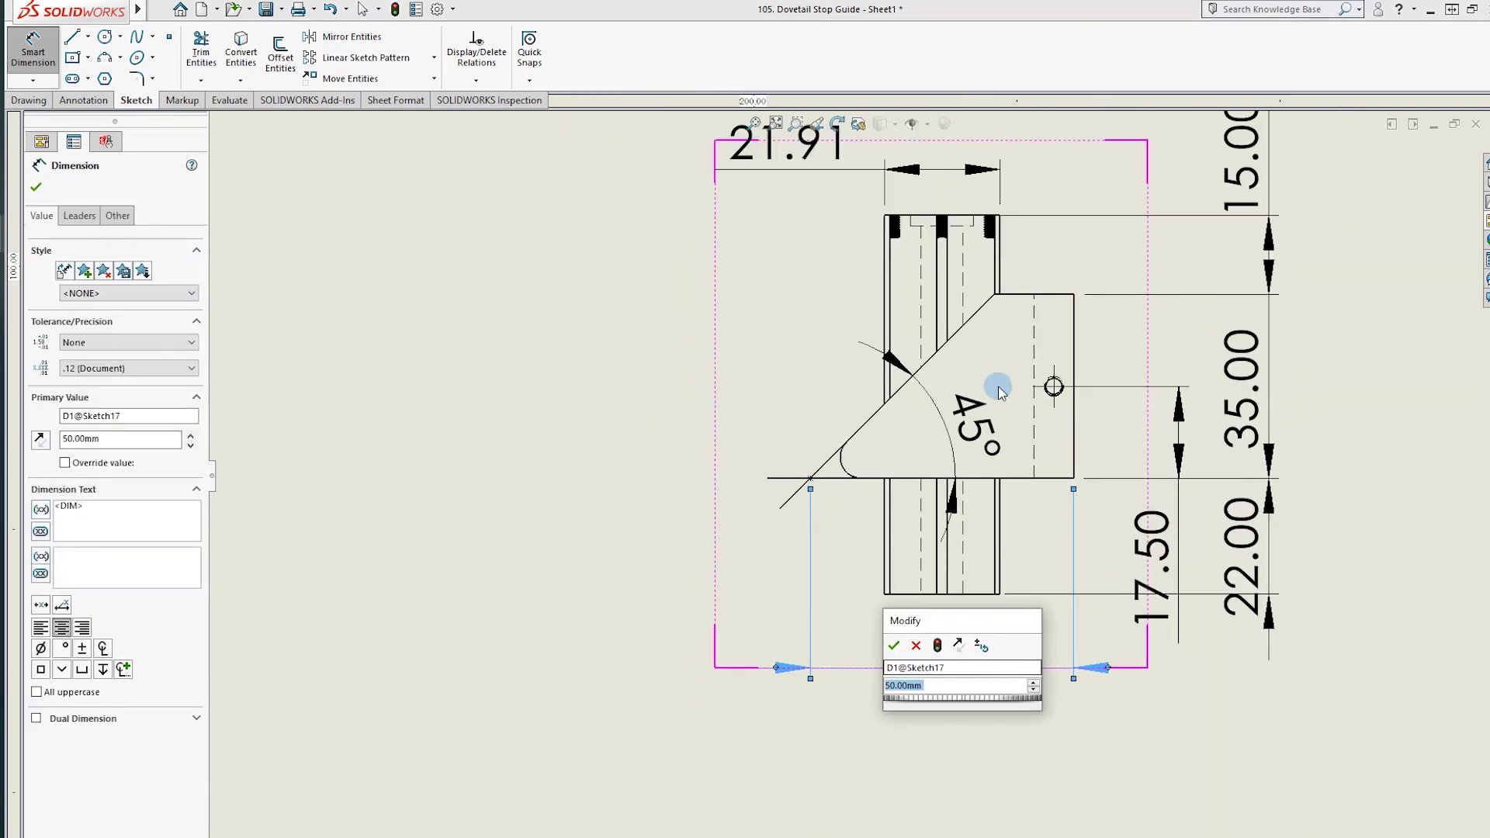
pyautogui.click(894, 645)
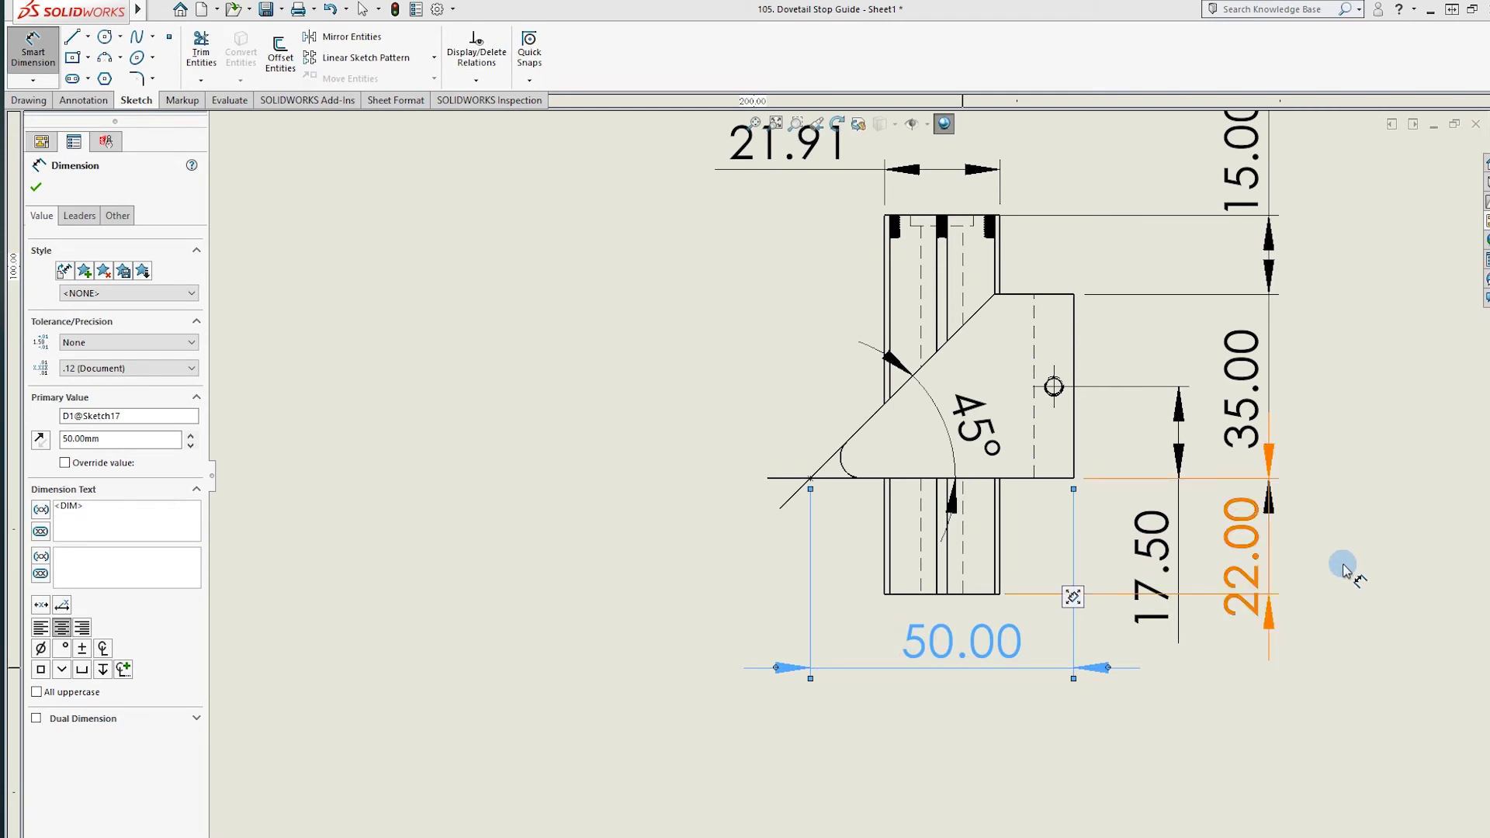
# Move the text of the side view's 22.00 boss dimension below its lower arrow, clear of the neighbouring dimension
pyautogui.scroll(3, 849, 475)
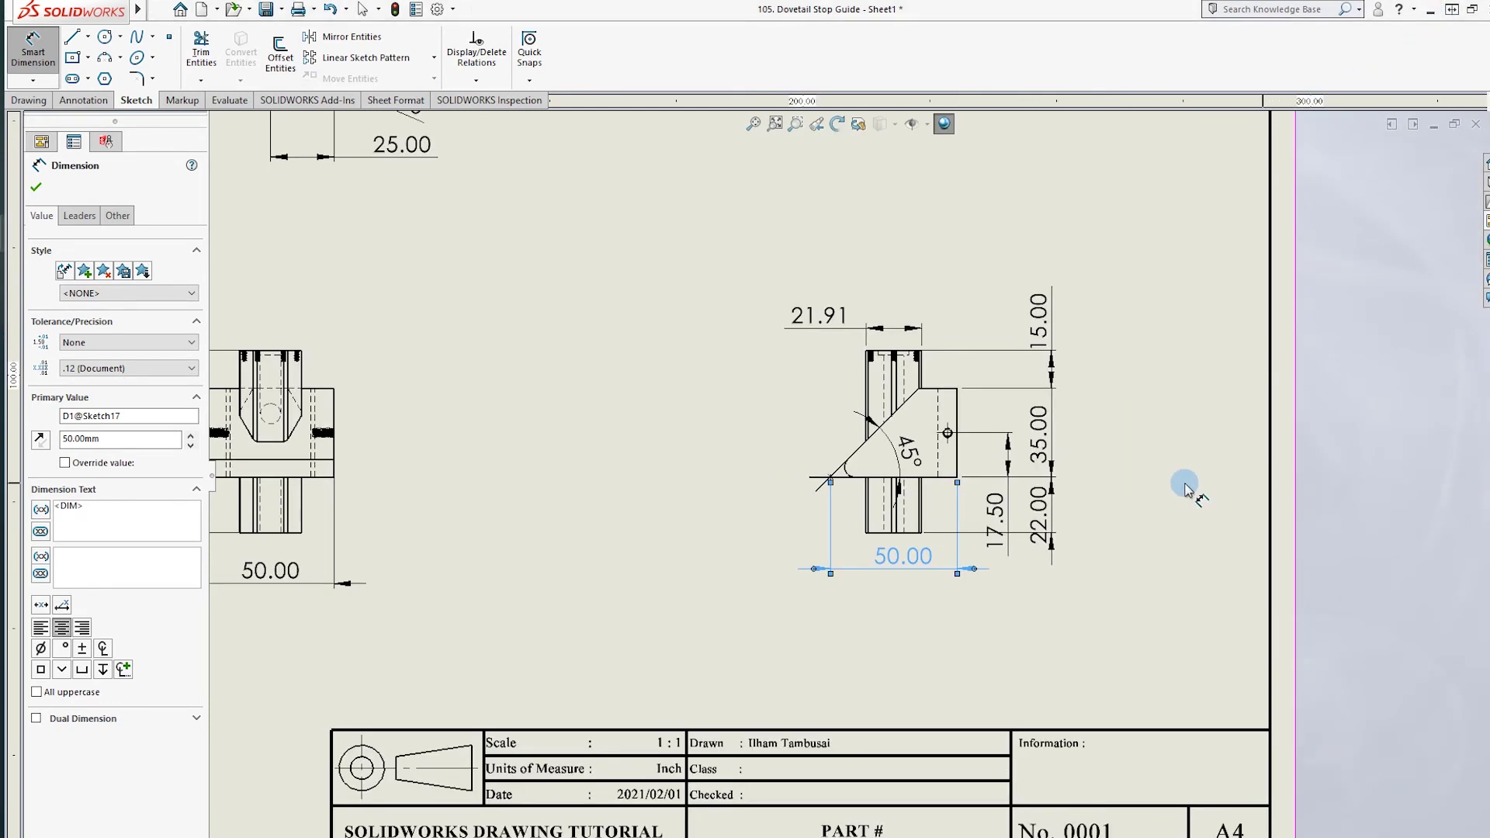
pyautogui.scroll(-2, 1031, 535)
pyautogui.click(982, 508)
pyautogui.click(1160, 521)
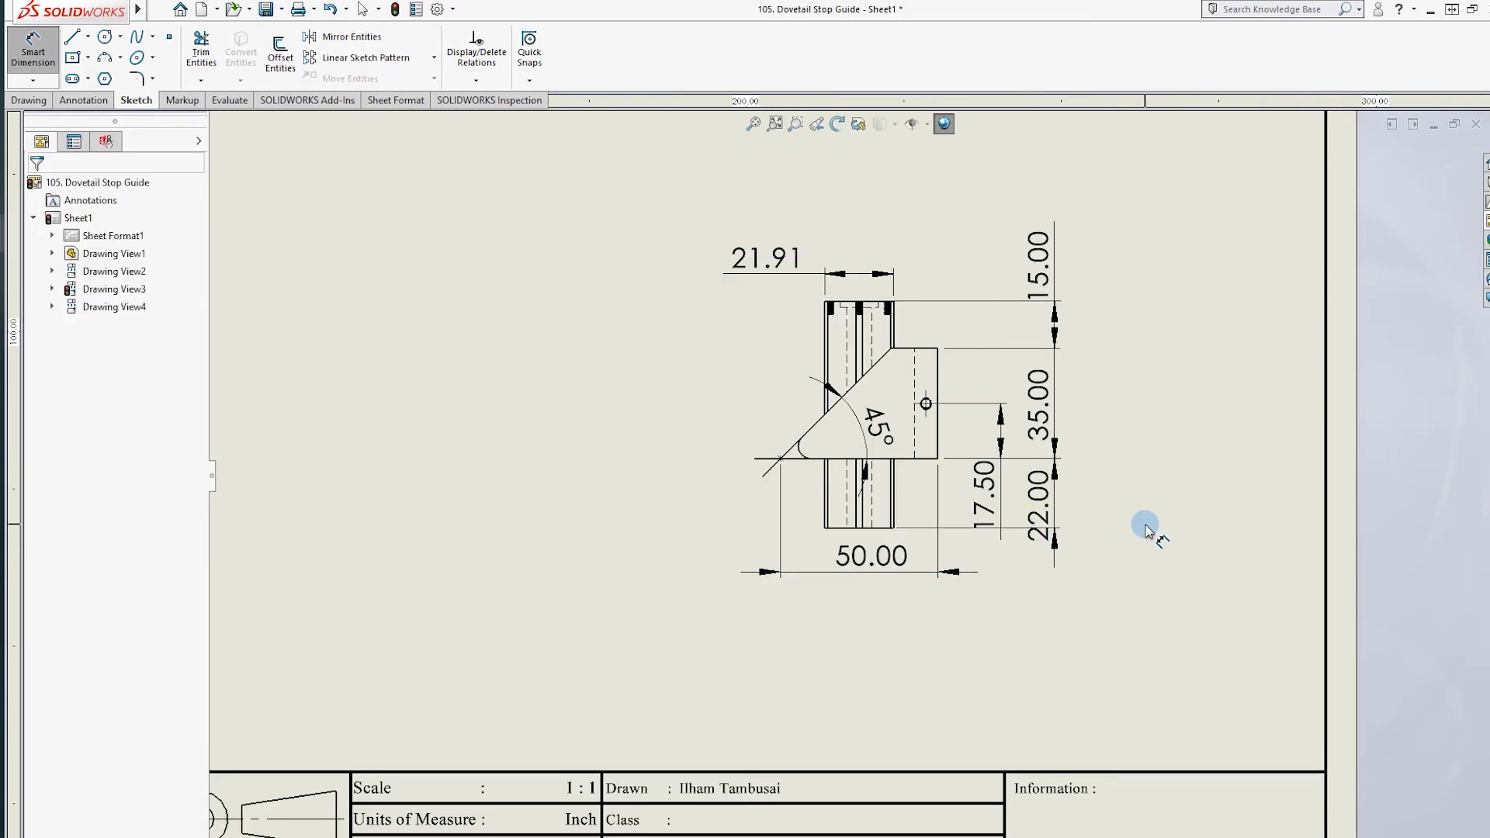
pyautogui.click(1038, 509)
pyautogui.moveTo(1039, 502); pyautogui.dragTo(1039, 575)
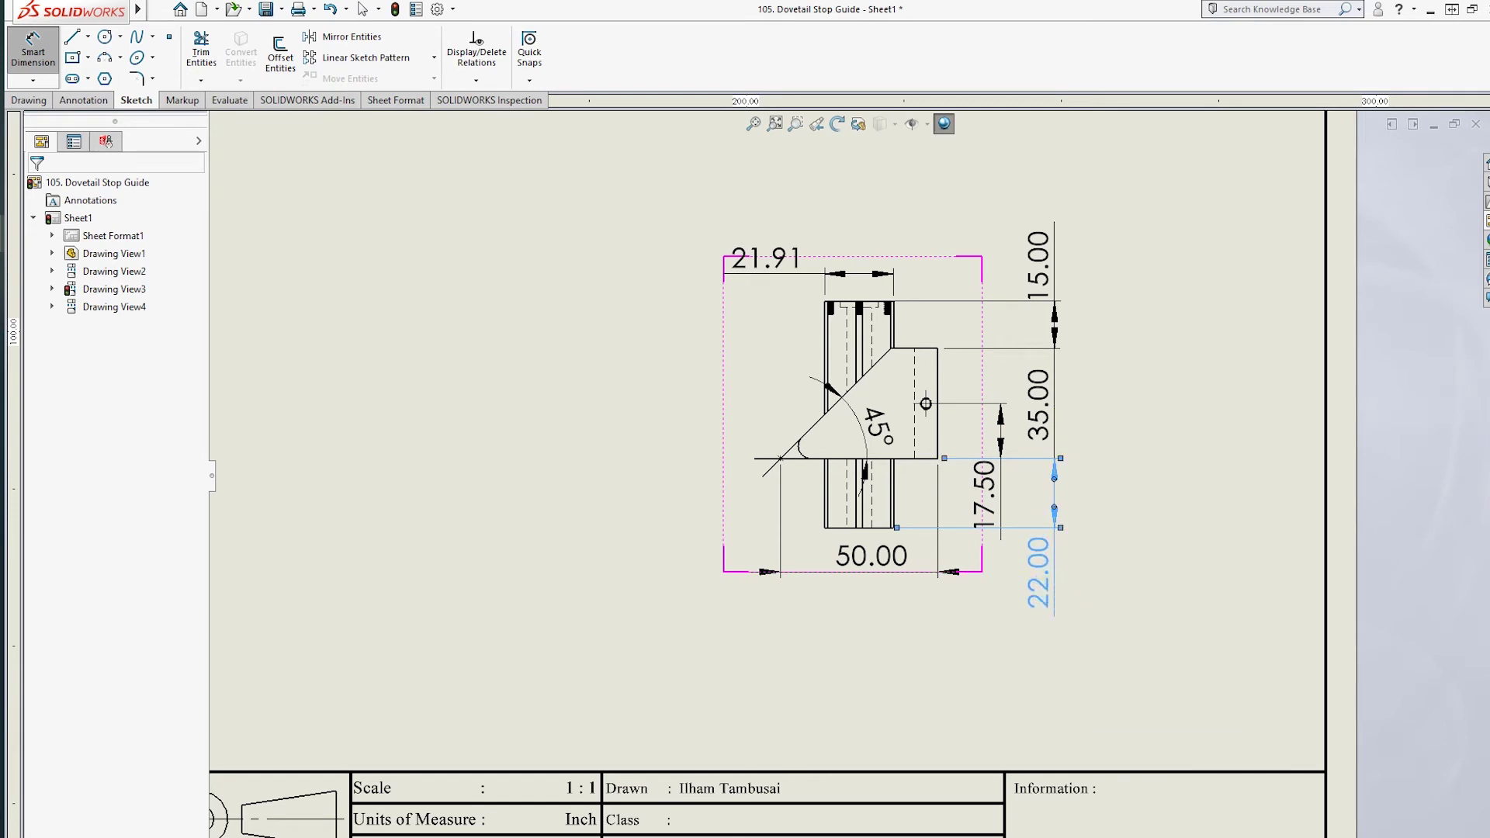
pyautogui.click(1148, 509)
# Move the text of the side view's 17.50 hole-height dimension below the block and shift its line closer to the outer dimensions
pyautogui.moveTo(986, 504); pyautogui.dragTo(985, 606)
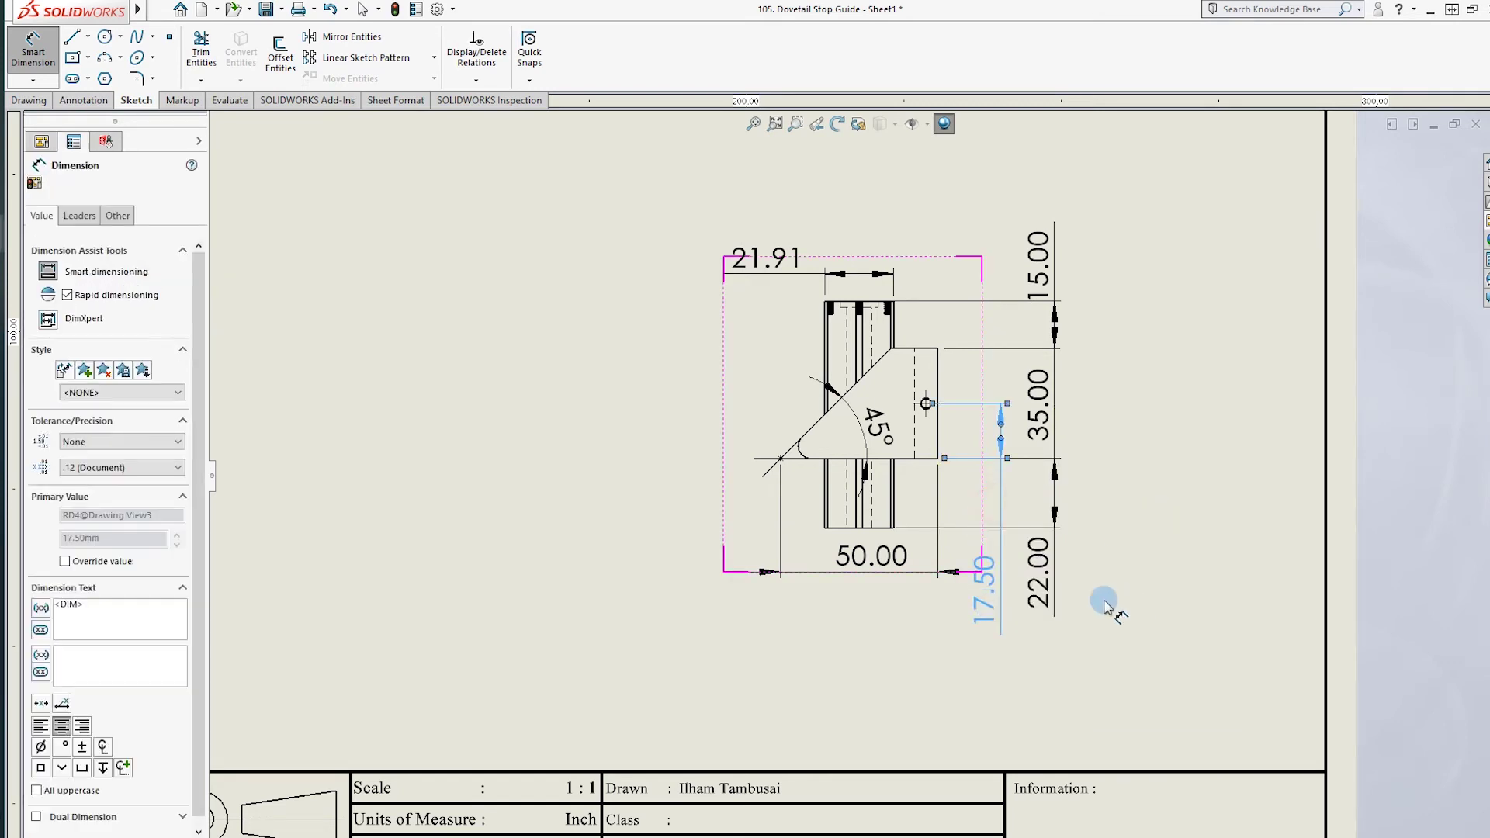
pyautogui.click(1003, 602)
pyautogui.scroll(-3, 1004, 602)
pyautogui.scroll(3, 927, 542)
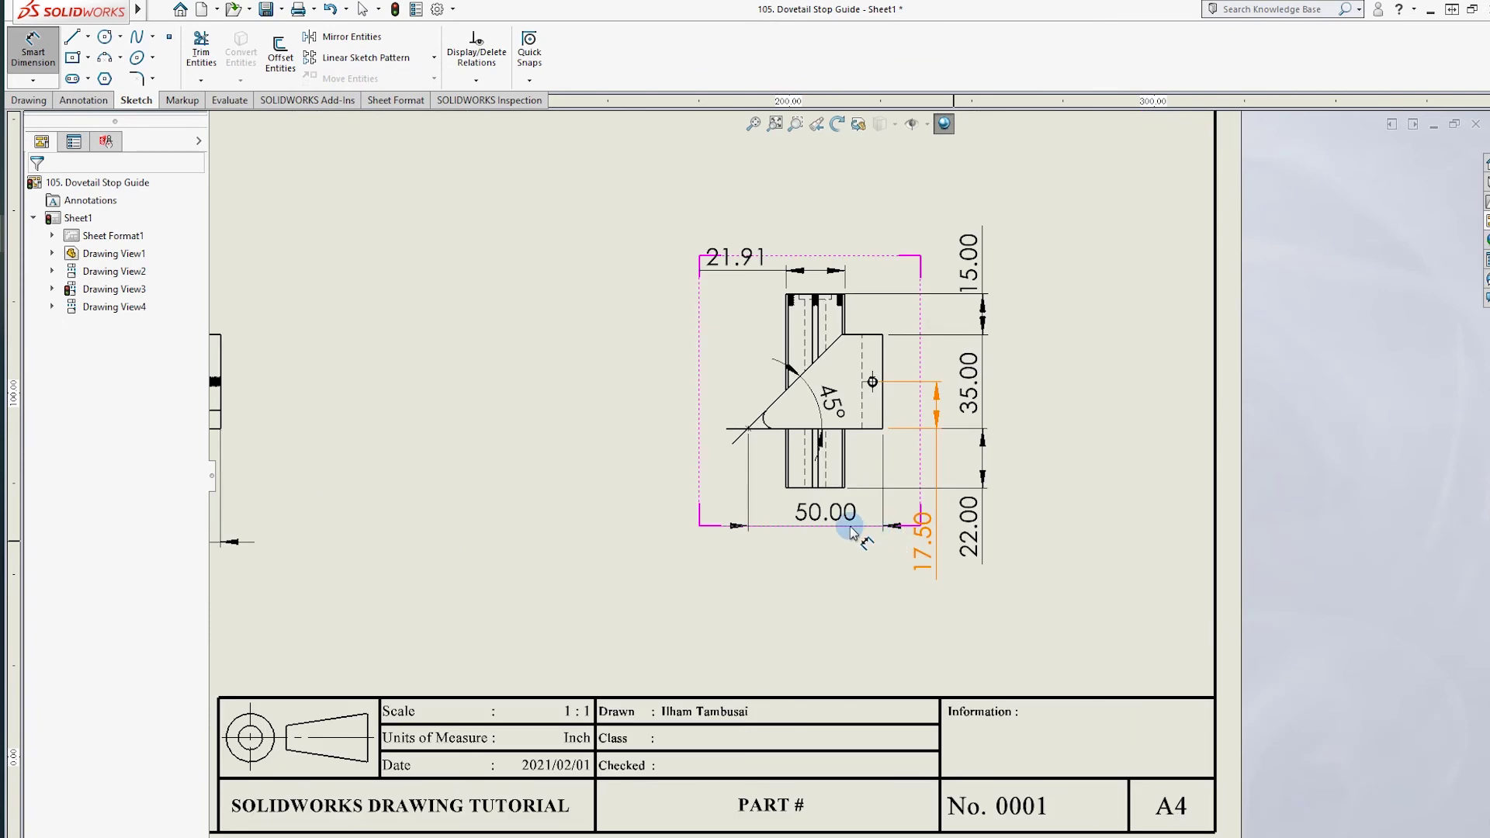
pyautogui.moveTo(925, 534); pyautogui.dragTo(939, 518)
pyautogui.click(1052, 537)
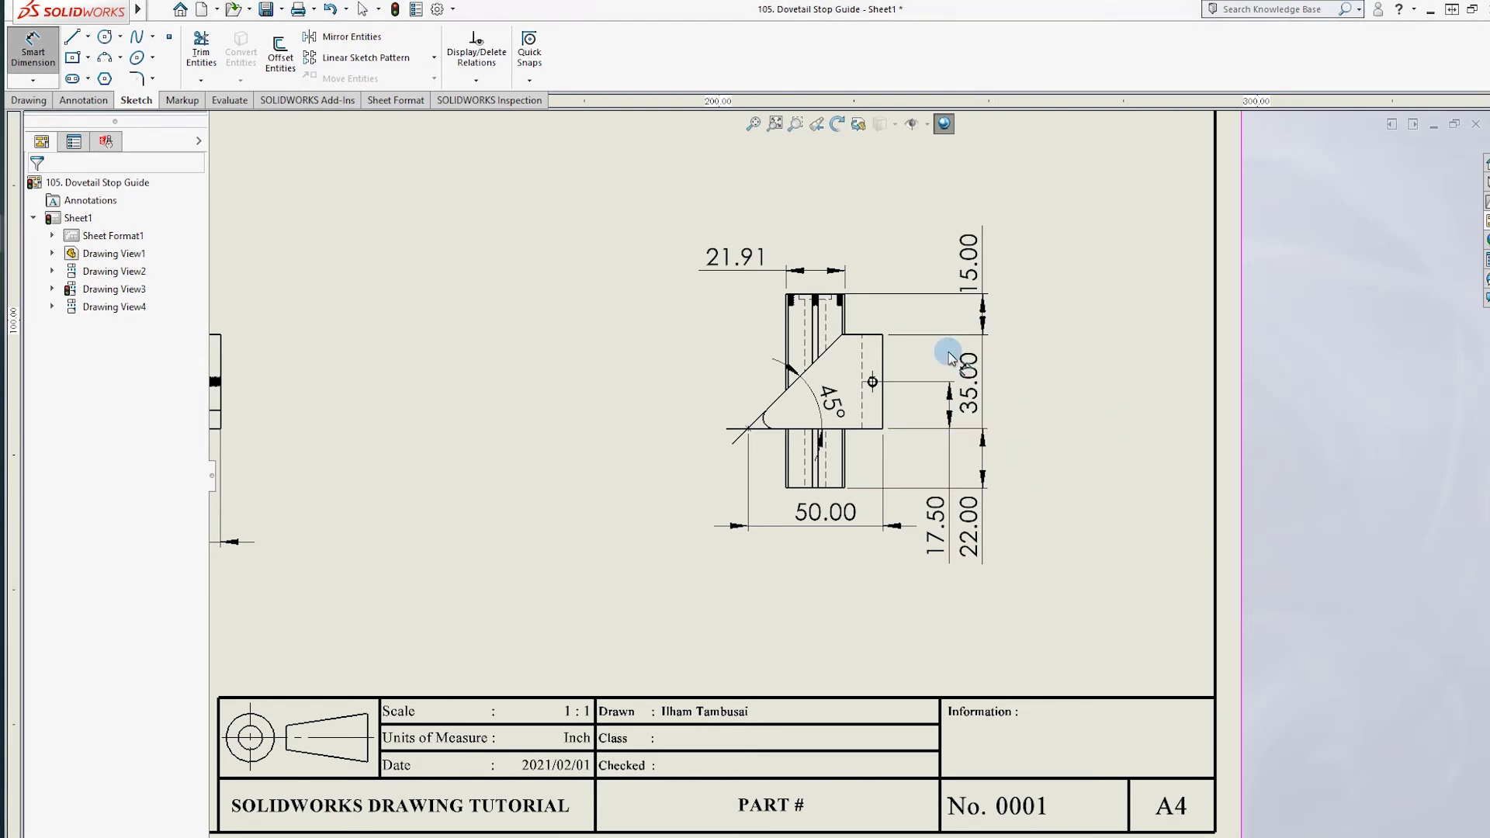
# Dimension the depth of the hidden counterbore from the boss's top edge in the side view, placed beside the boss
pyautogui.scroll(3, 571, 440)
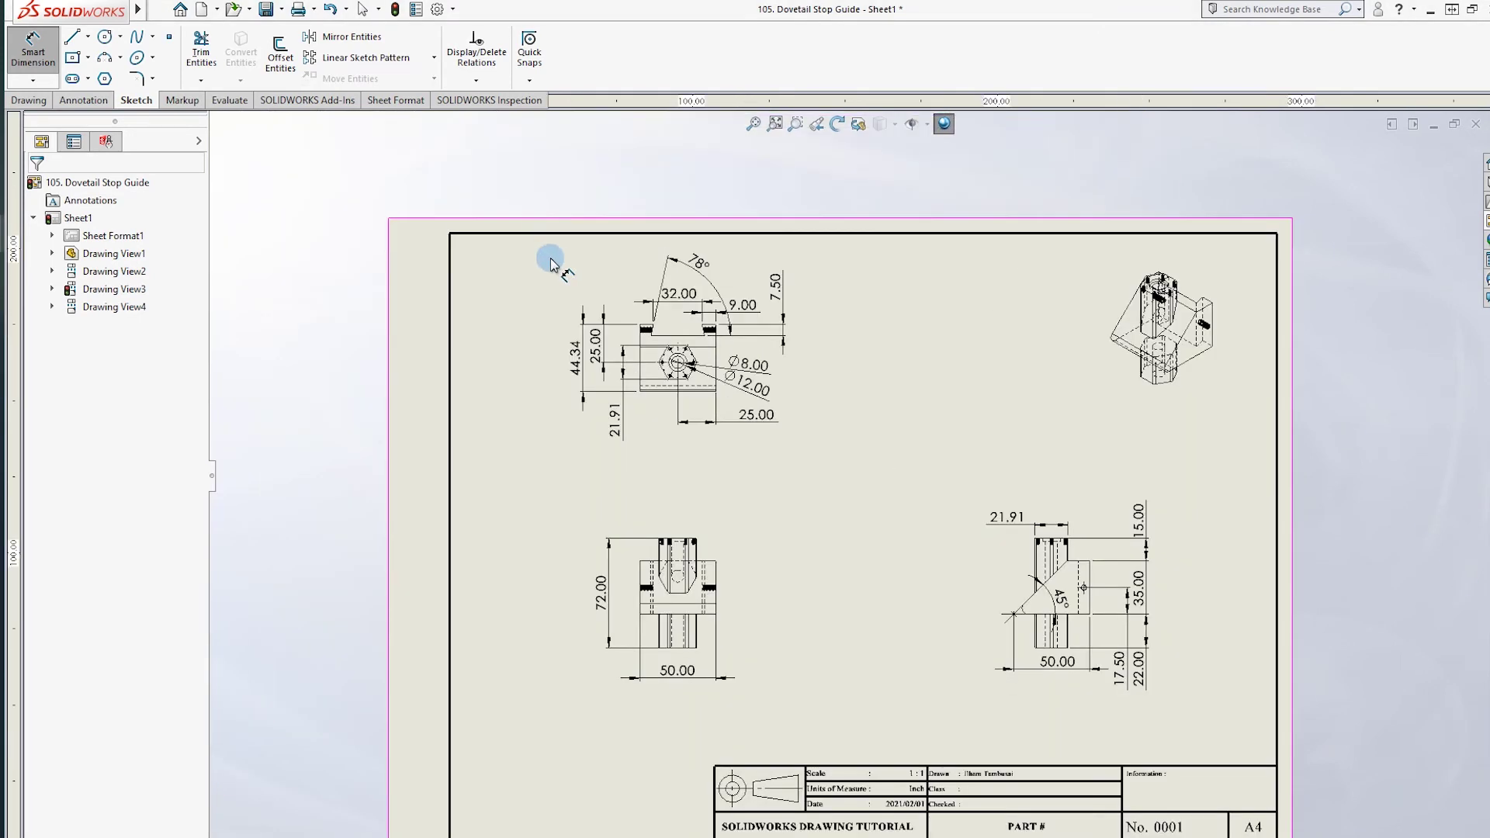
pyautogui.scroll(-2, 759, 351)
pyautogui.scroll(-2, 716, 390)
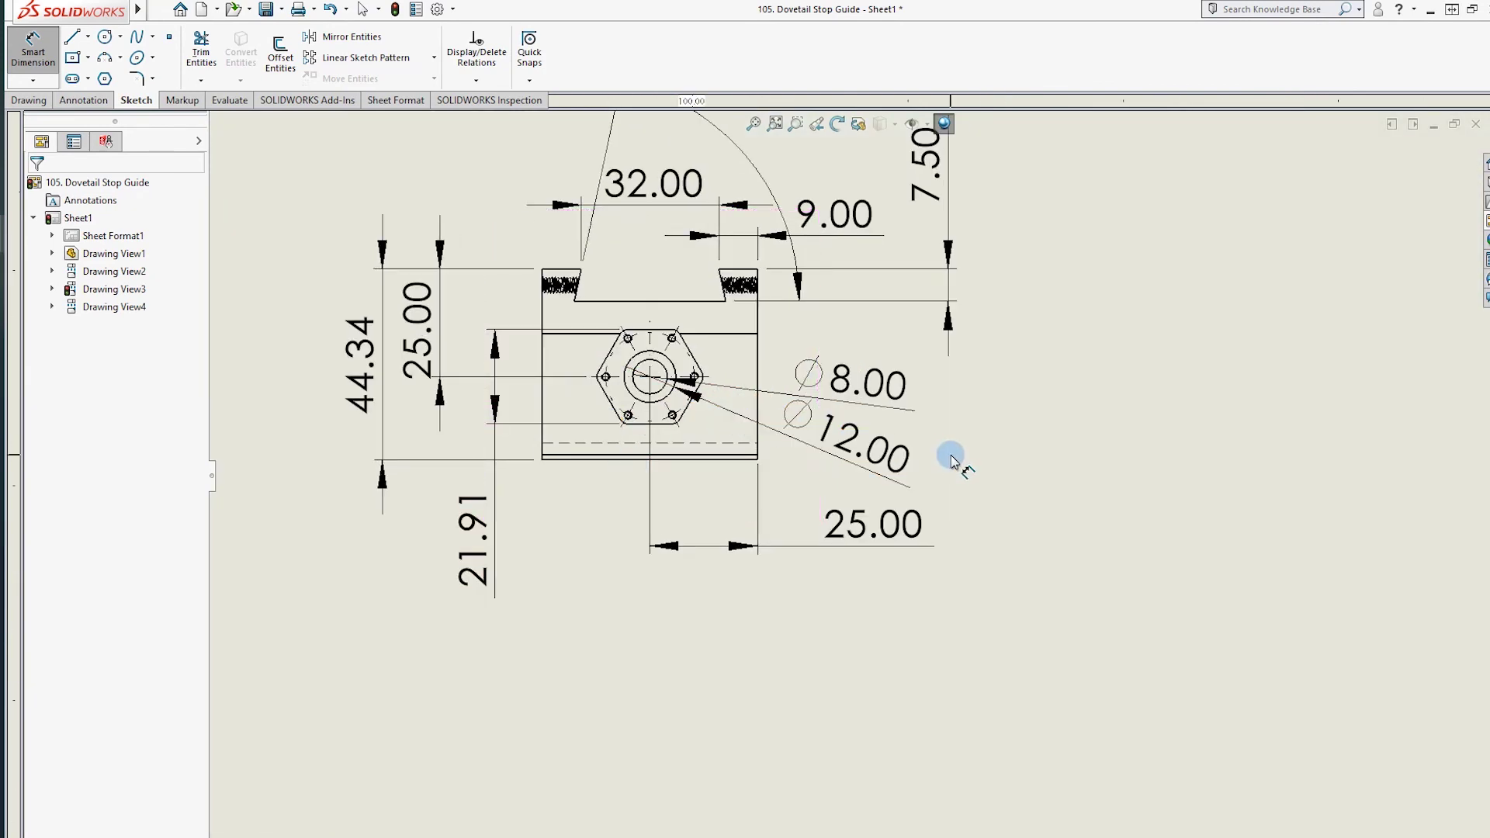
pyautogui.scroll(-2, 948, 459)
pyautogui.scroll(5, 1171, 608)
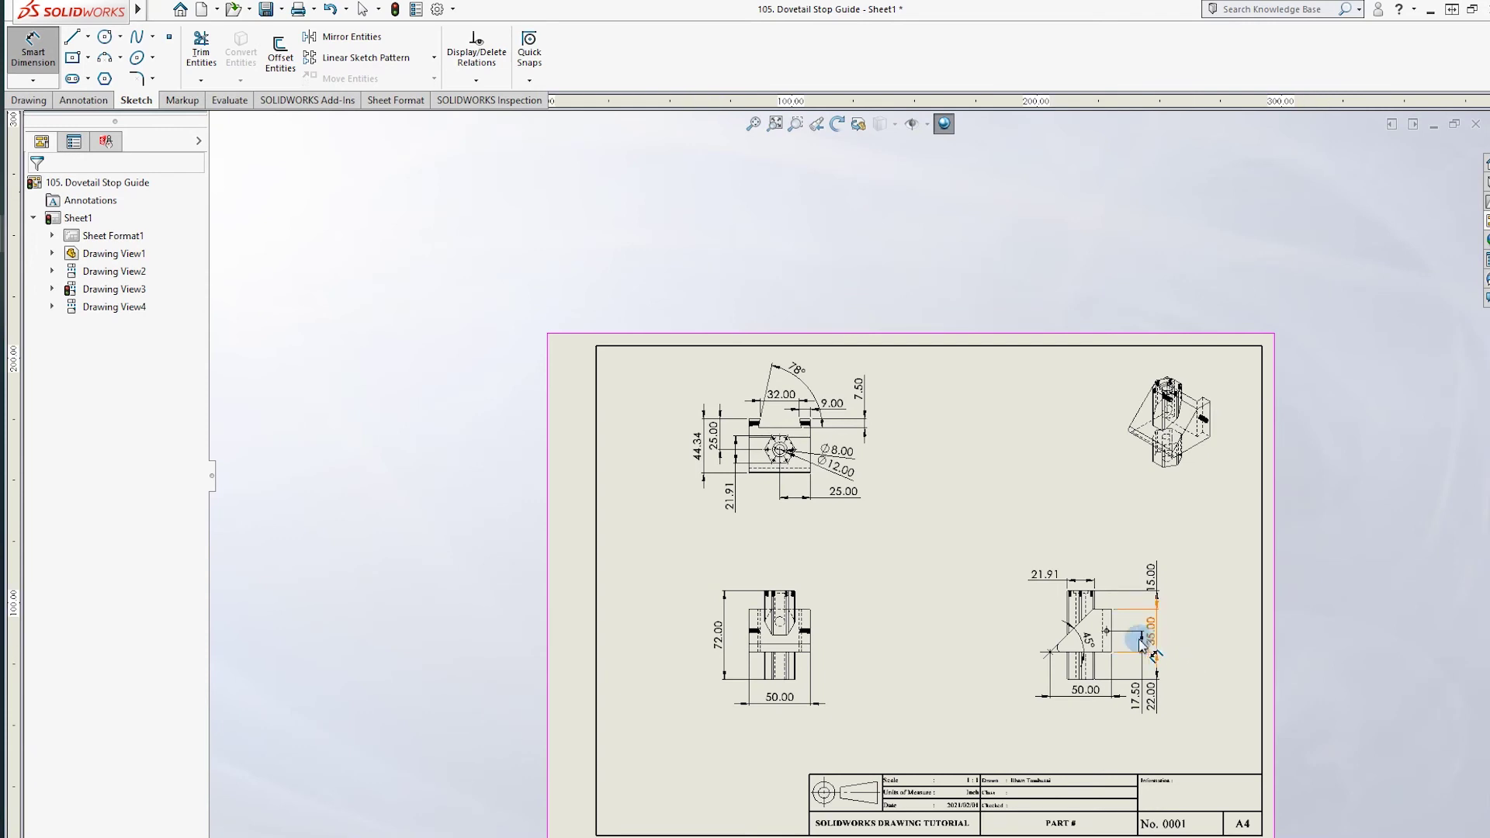
pyautogui.scroll(-3, 1009, 574)
pyautogui.scroll(-2, 992, 563)
pyautogui.scroll(-3, 876, 474)
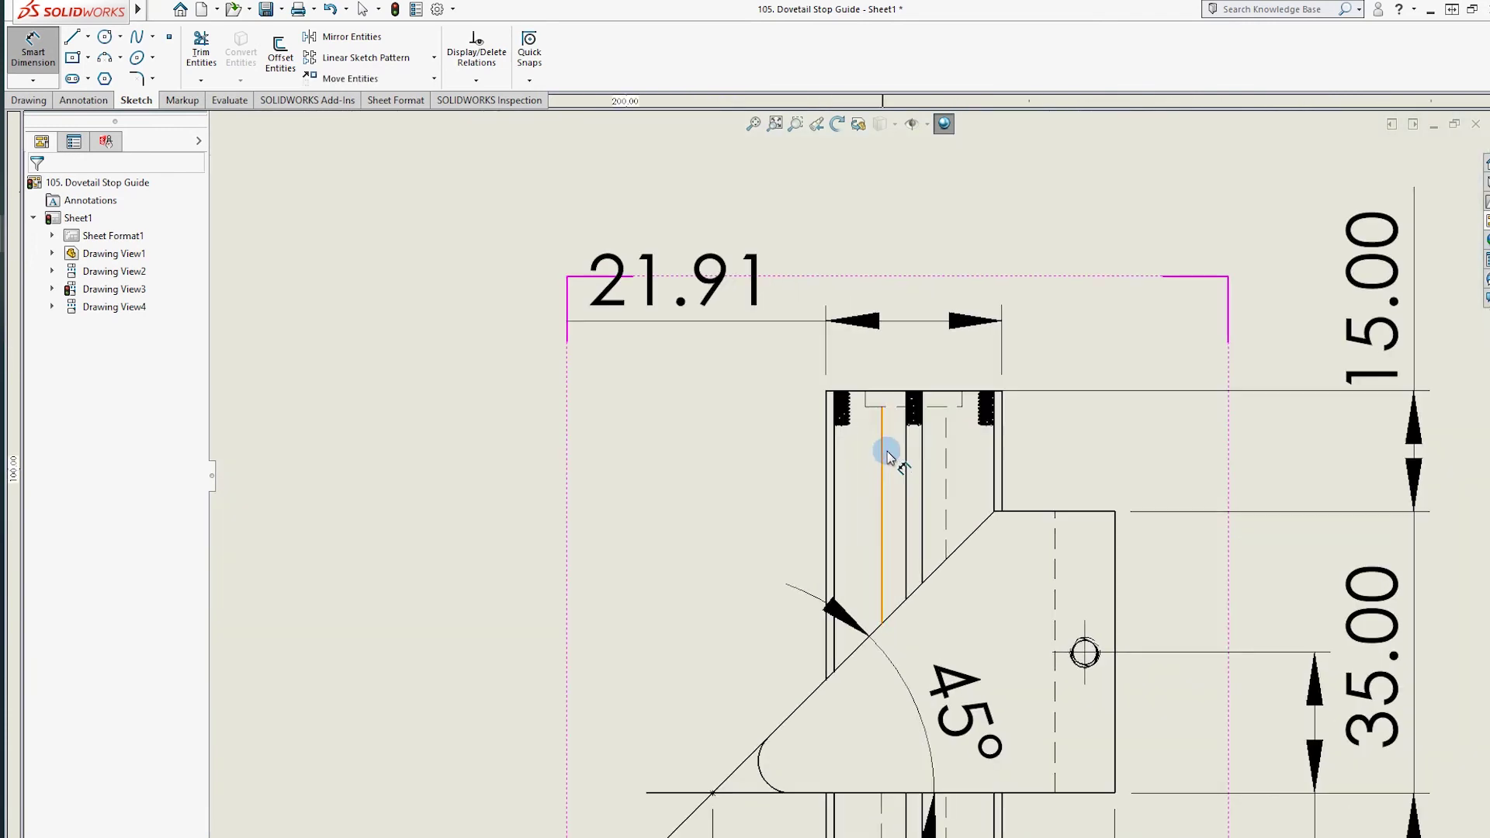
pyautogui.click(887, 391)
pyautogui.click(875, 413)
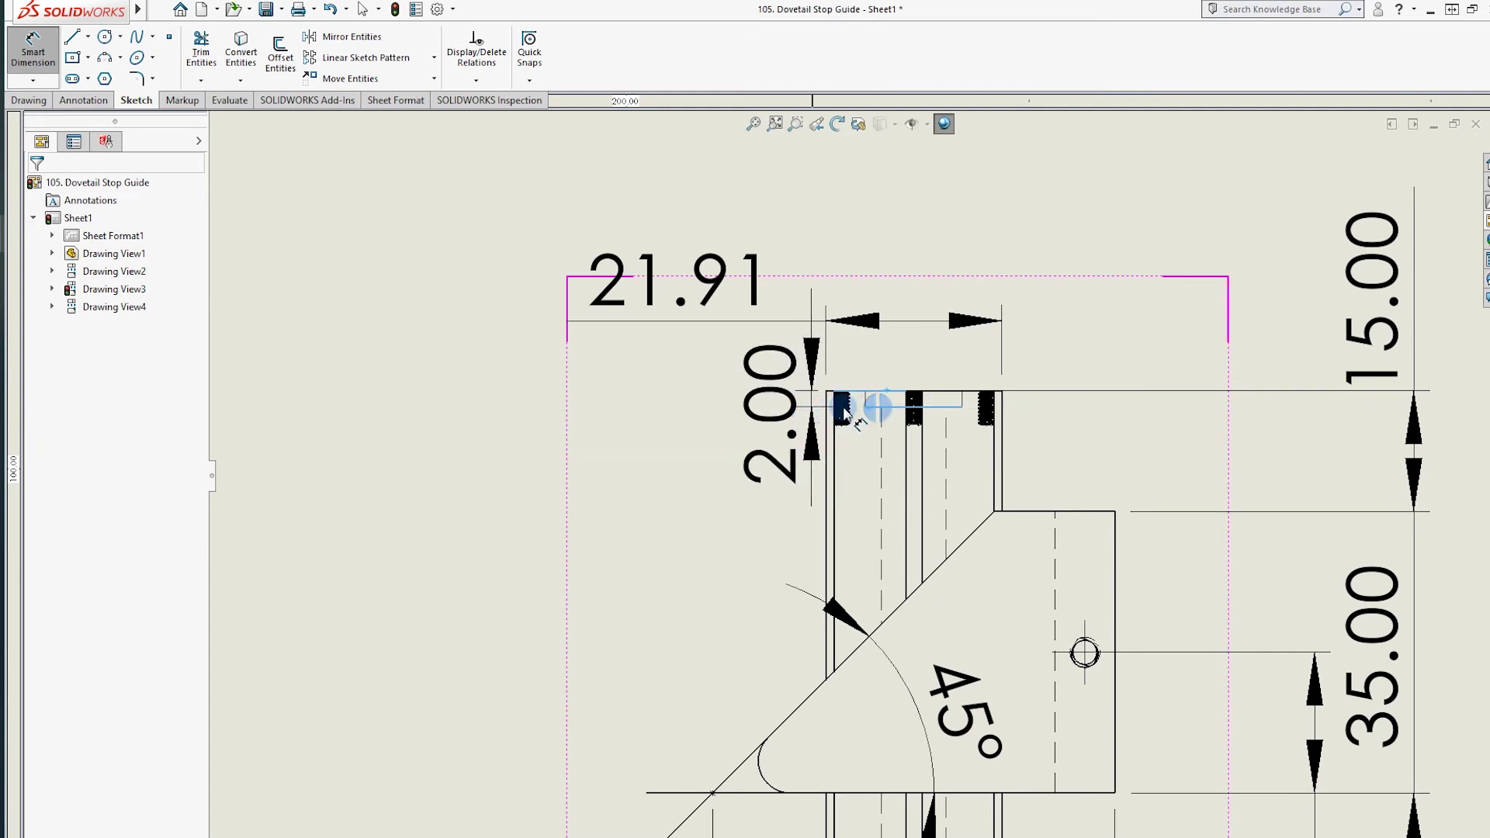
pyautogui.click(655, 492)
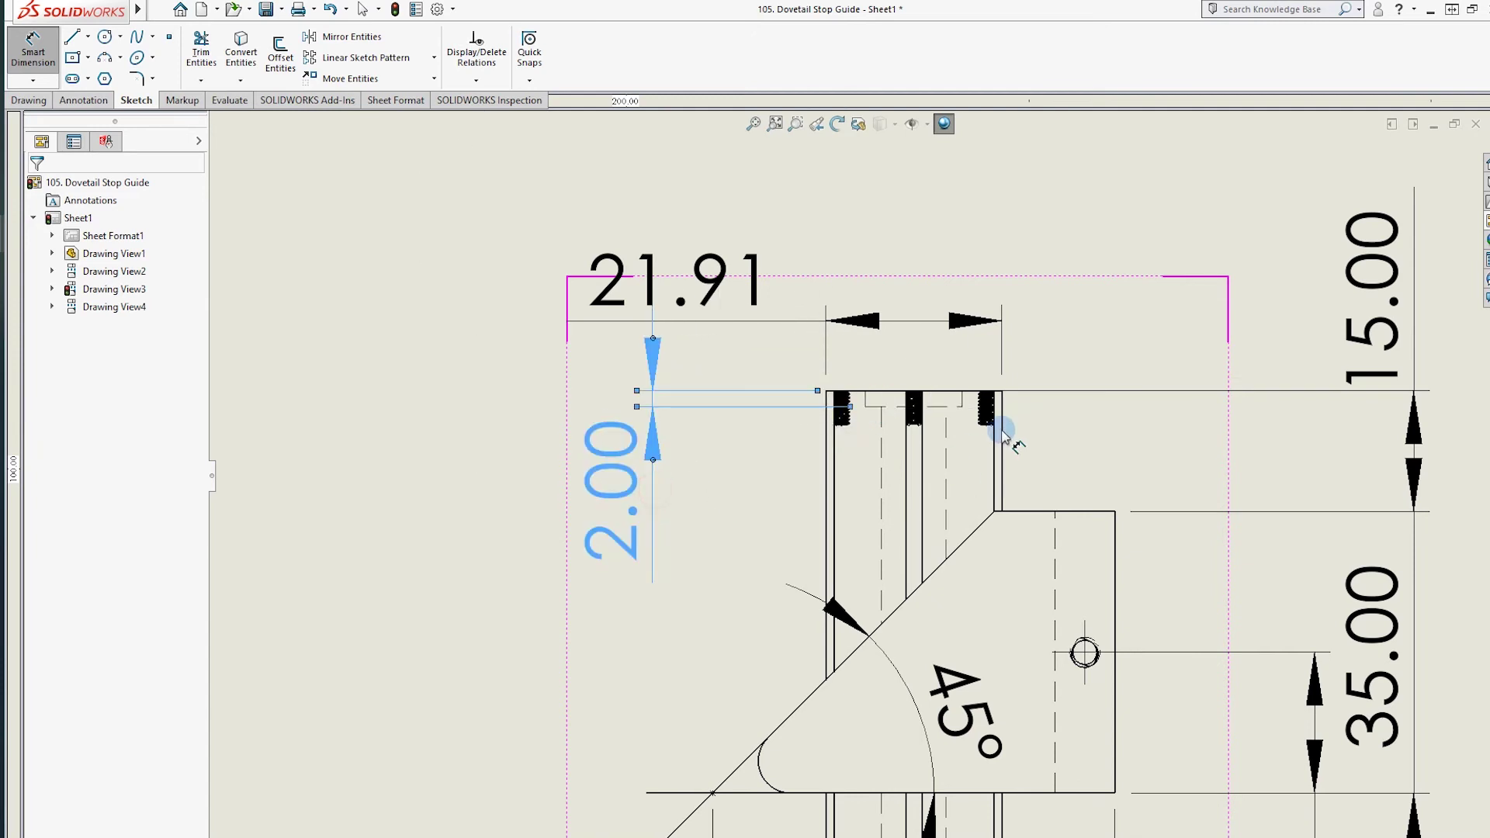
pyautogui.click(1074, 316)
# Try to dimension the threaded hole's depth from the boss's top edge in the side view
pyautogui.click(846, 398)
pyautogui.click(845, 392)
pyautogui.scroll(-6, 844, 419)
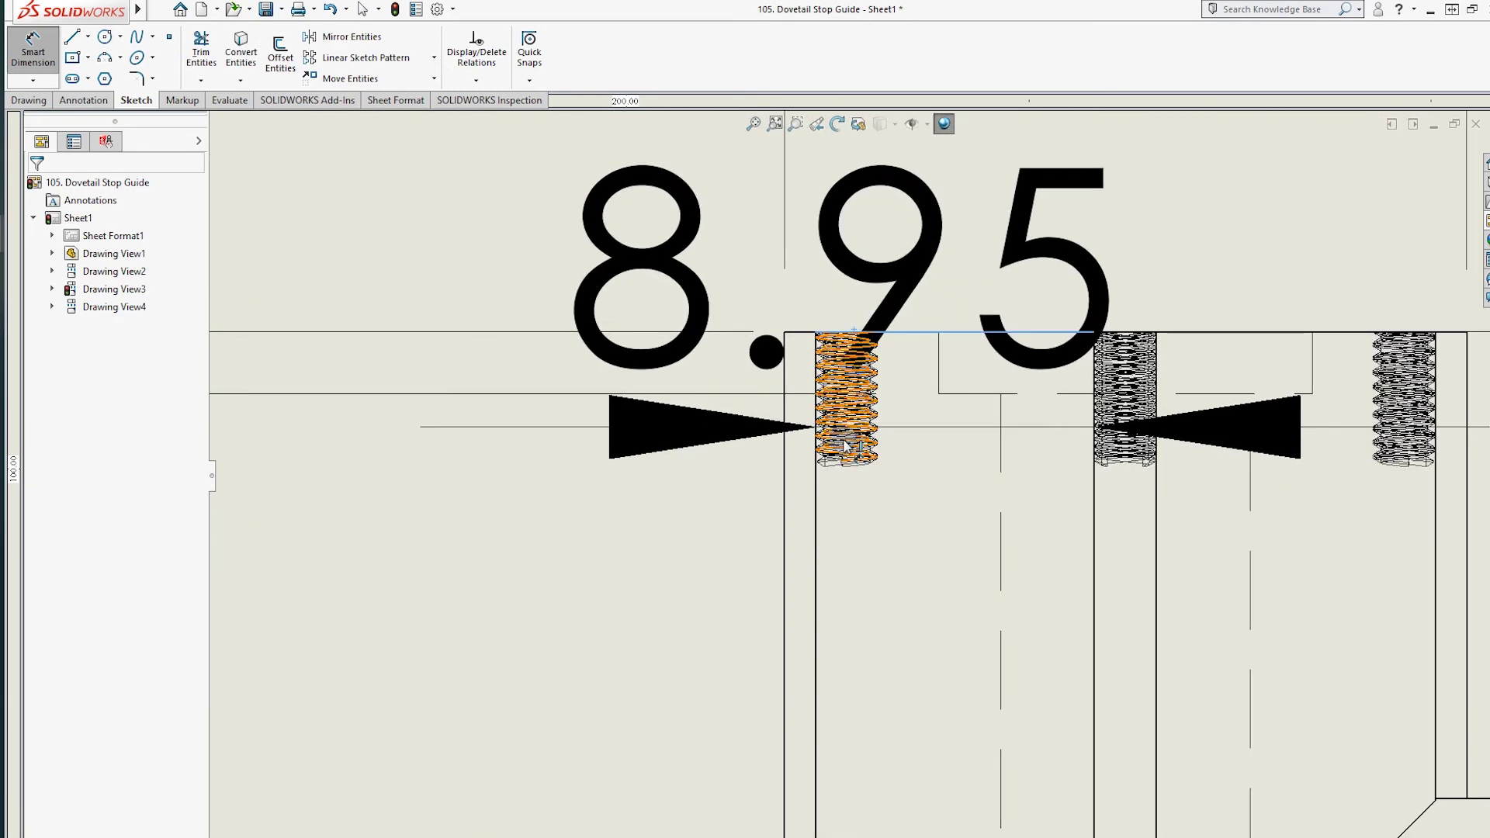
pyautogui.click(844, 468)
pyautogui.scroll(1, 850, 470)
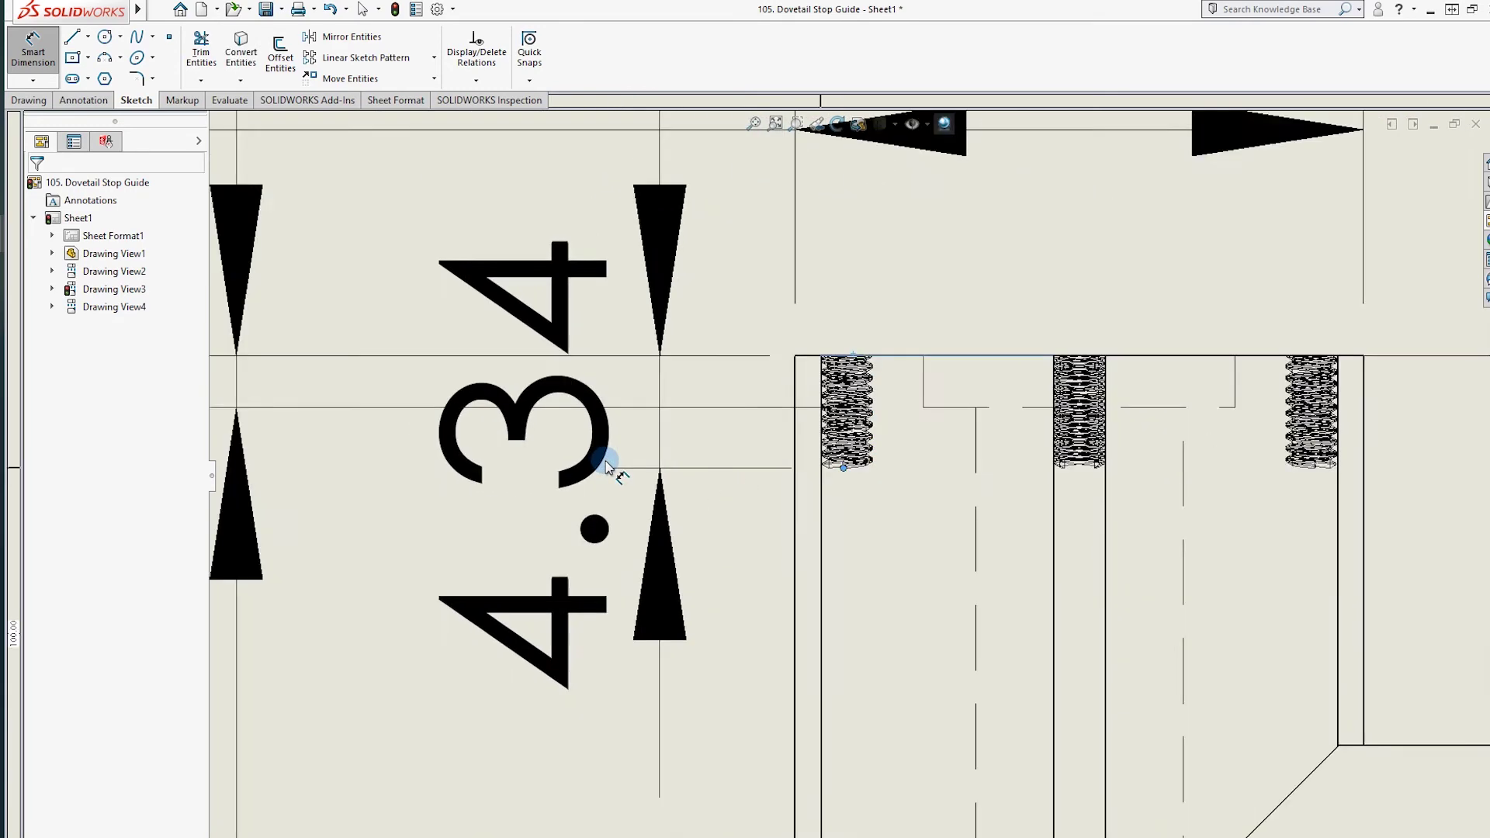
pyautogui.scroll(3, 601, 467)
pyautogui.scroll(4, 481, 450)
pyautogui.click(525, 442)
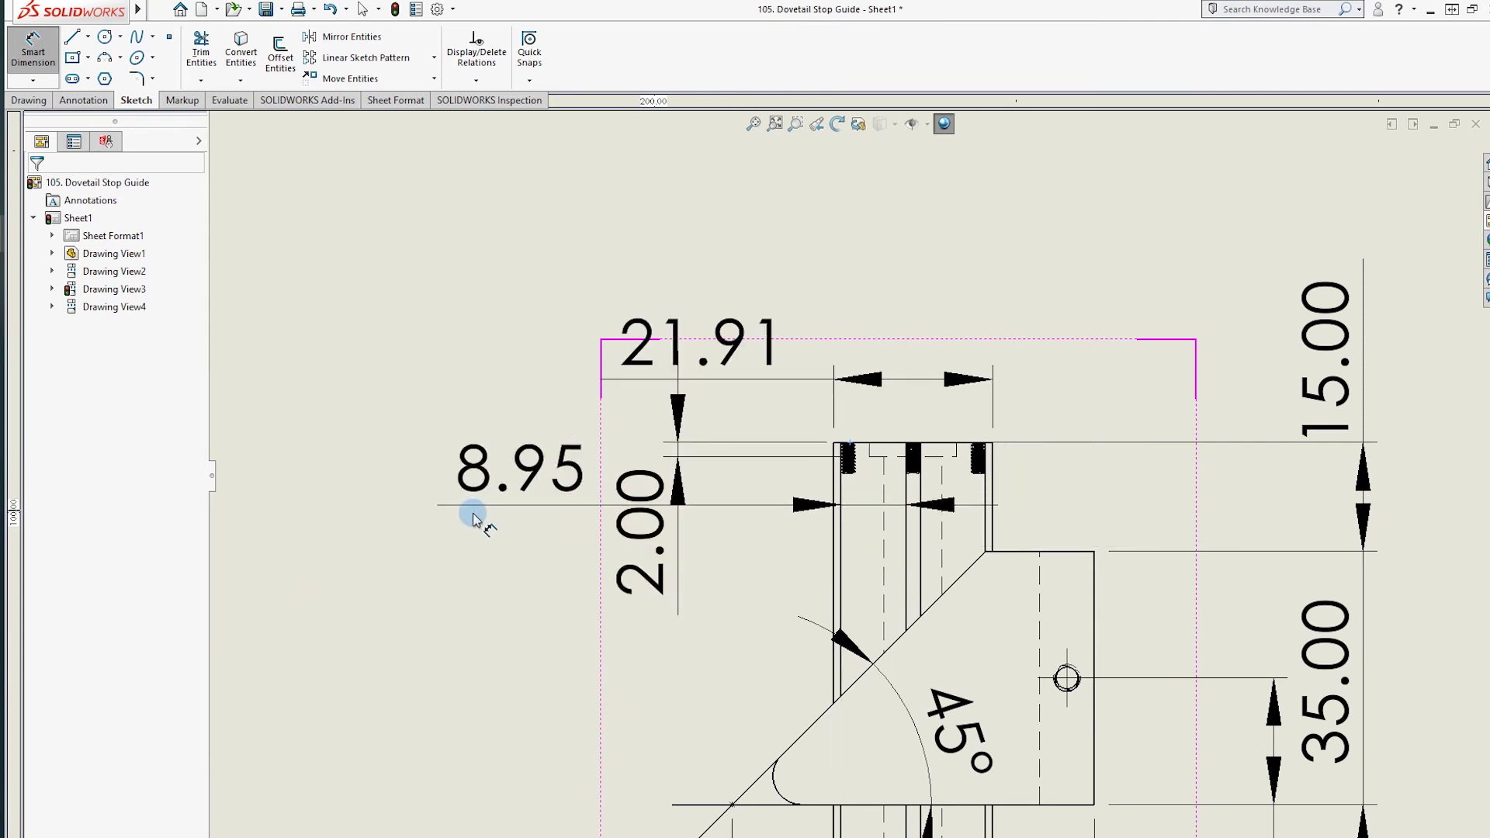
pyautogui.scroll(2, 776, 482)
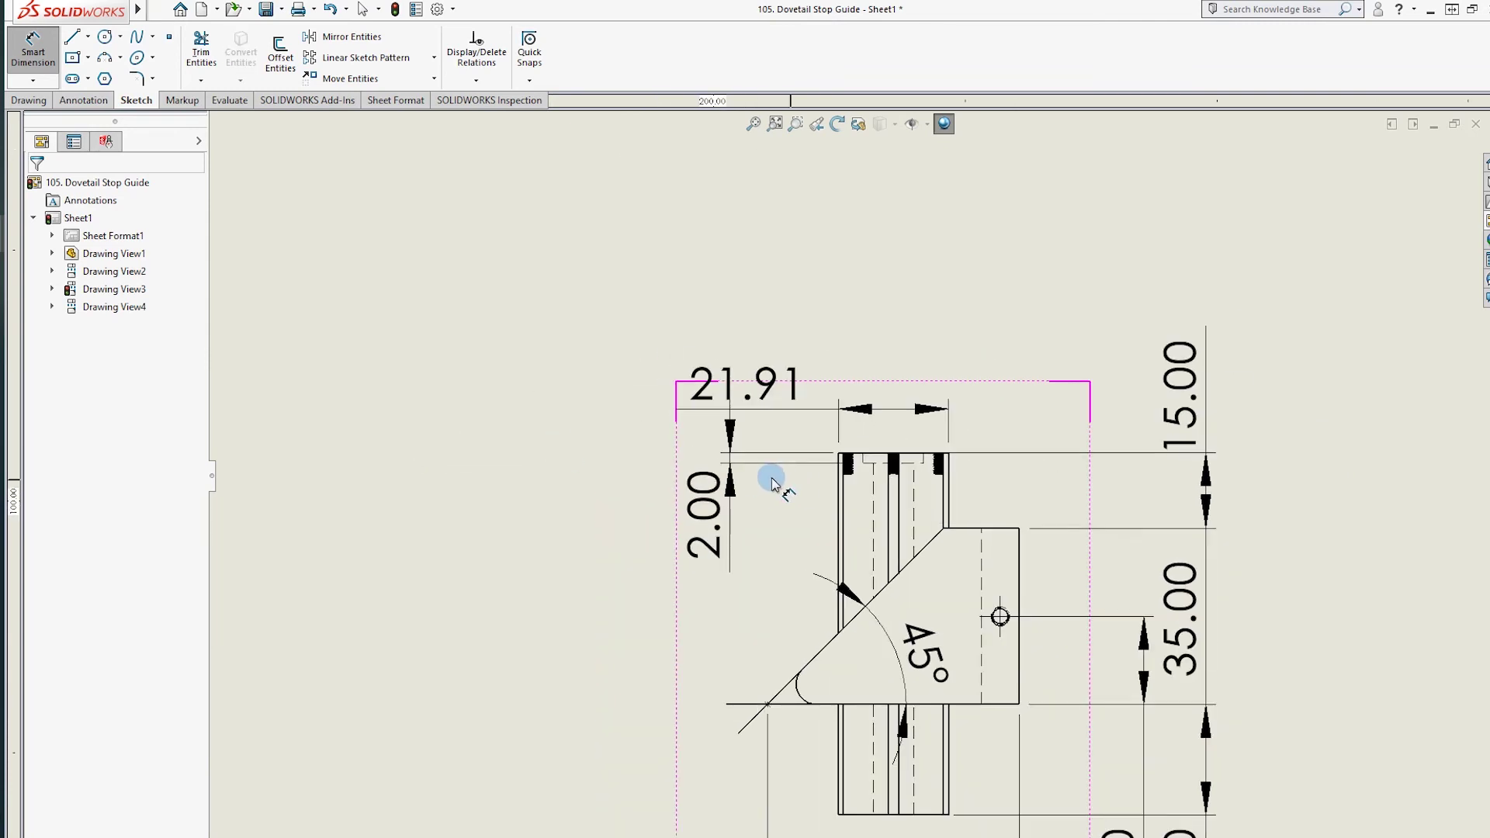
pyautogui.scroll(3, 773, 482)
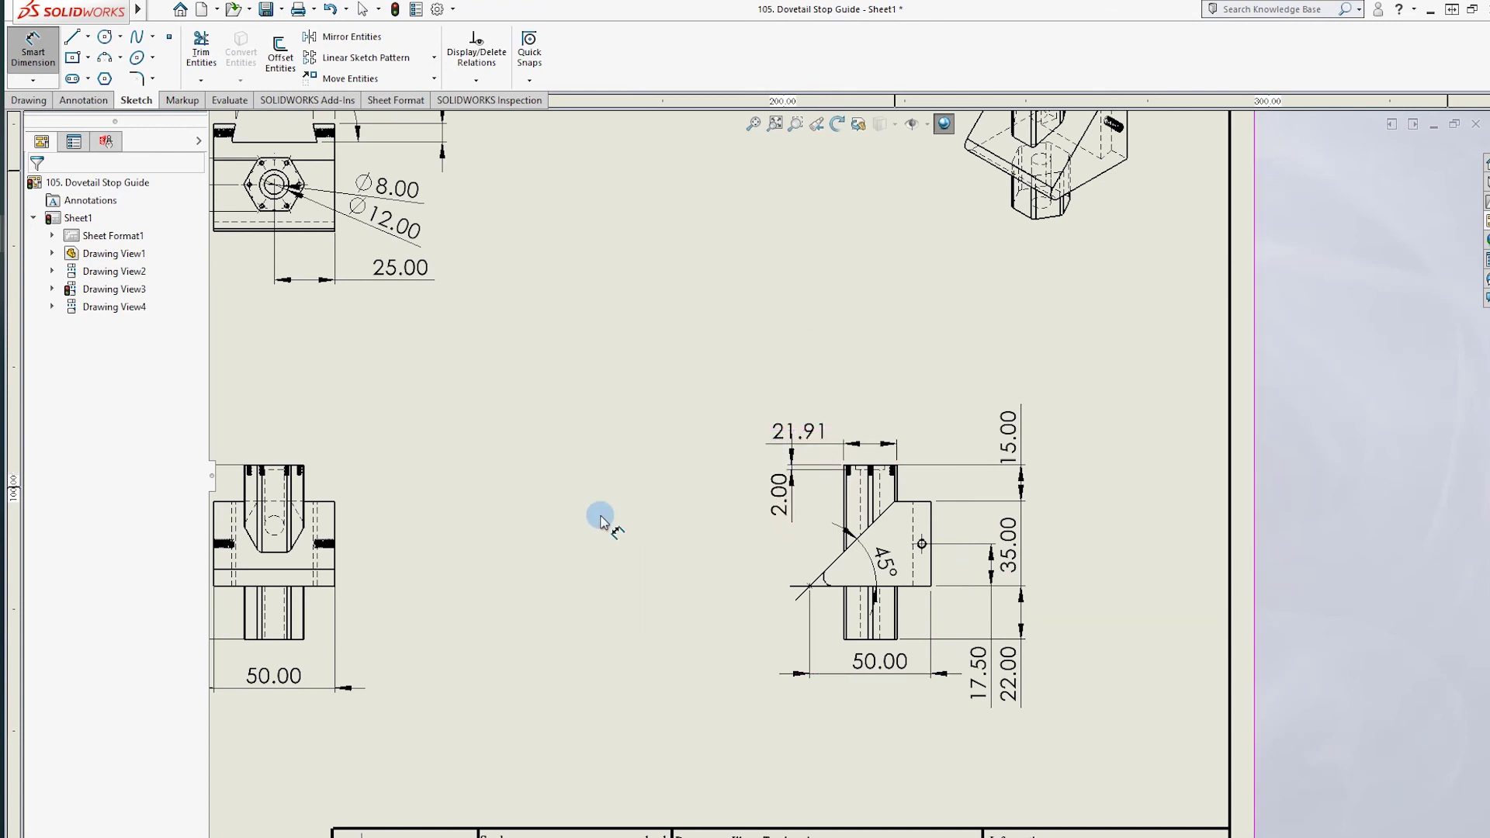
pyautogui.scroll(3, 436, 376)
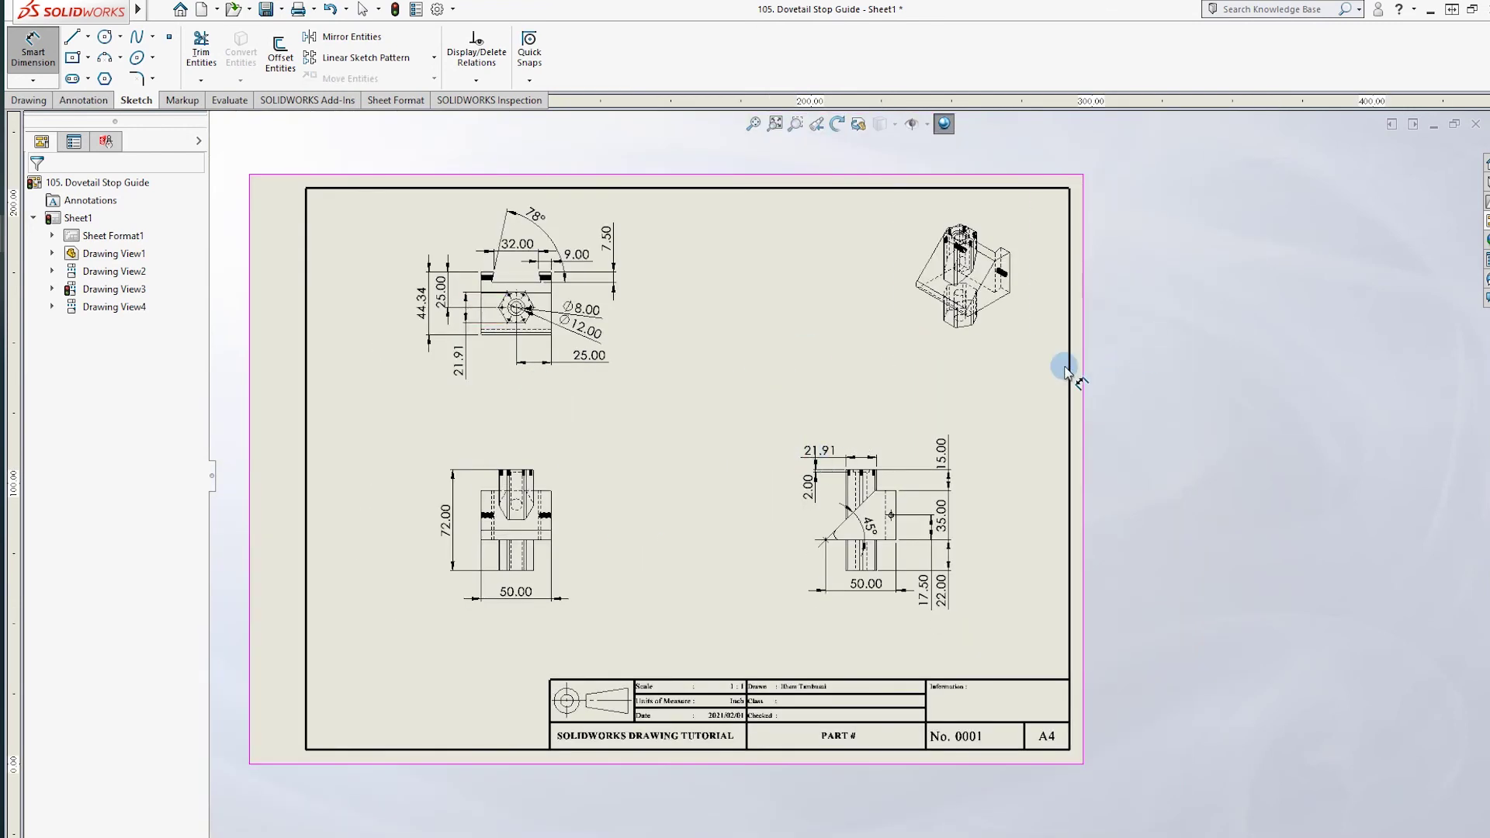
pyautogui.click(936, 366)
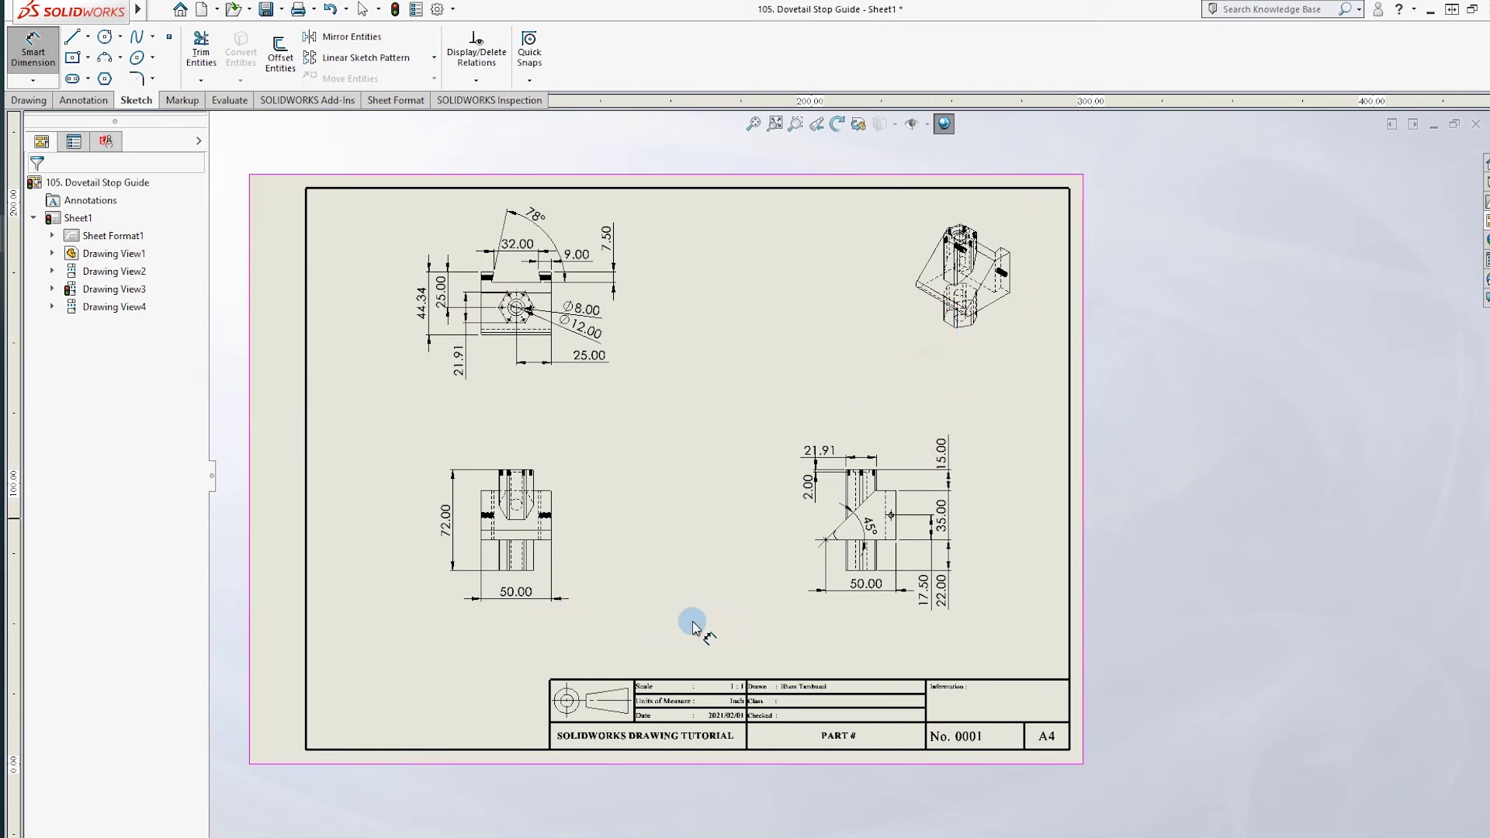
pyautogui.click(913, 351)
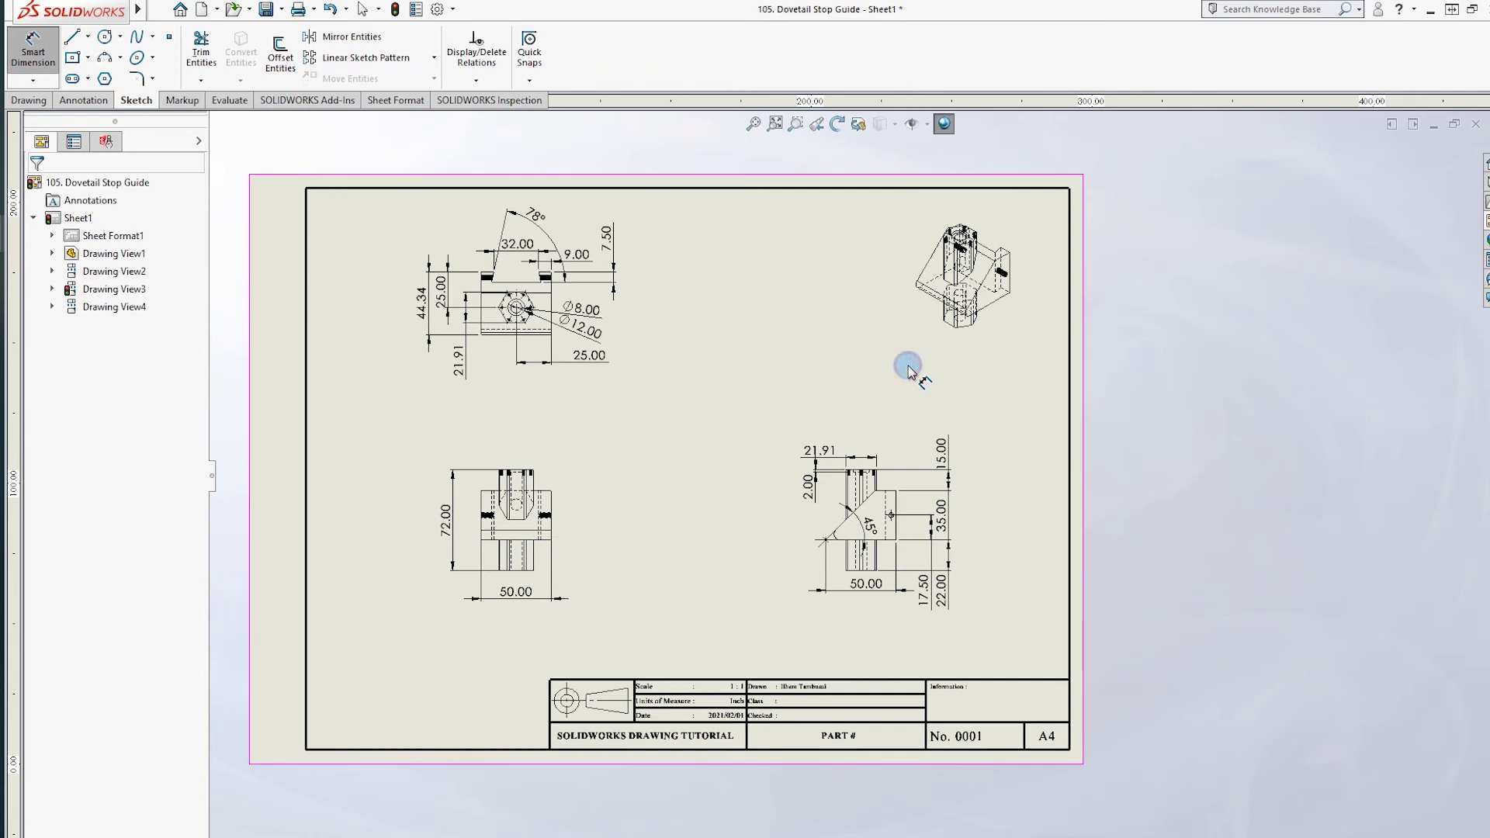
pyautogui.click(921, 360)
pyautogui.click(187, 412)
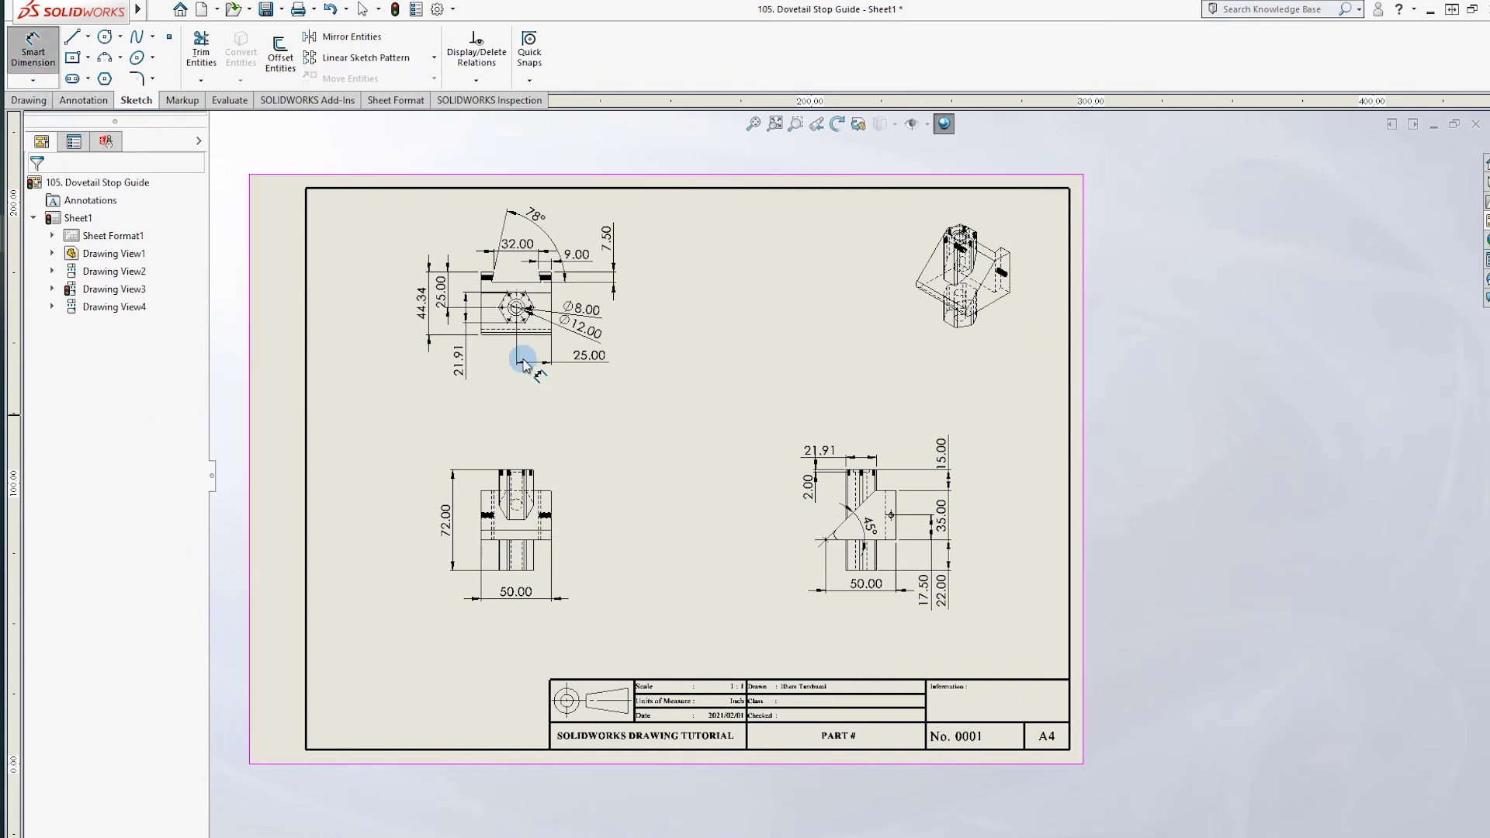
# Attach a leader note to a small lower threaded hole on the hexagonal boss and place it below that view
pyautogui.scroll(-3, 528, 369)
pyautogui.click(66, 101)
pyautogui.click(192, 59)
pyautogui.scroll(-3, 675, 314)
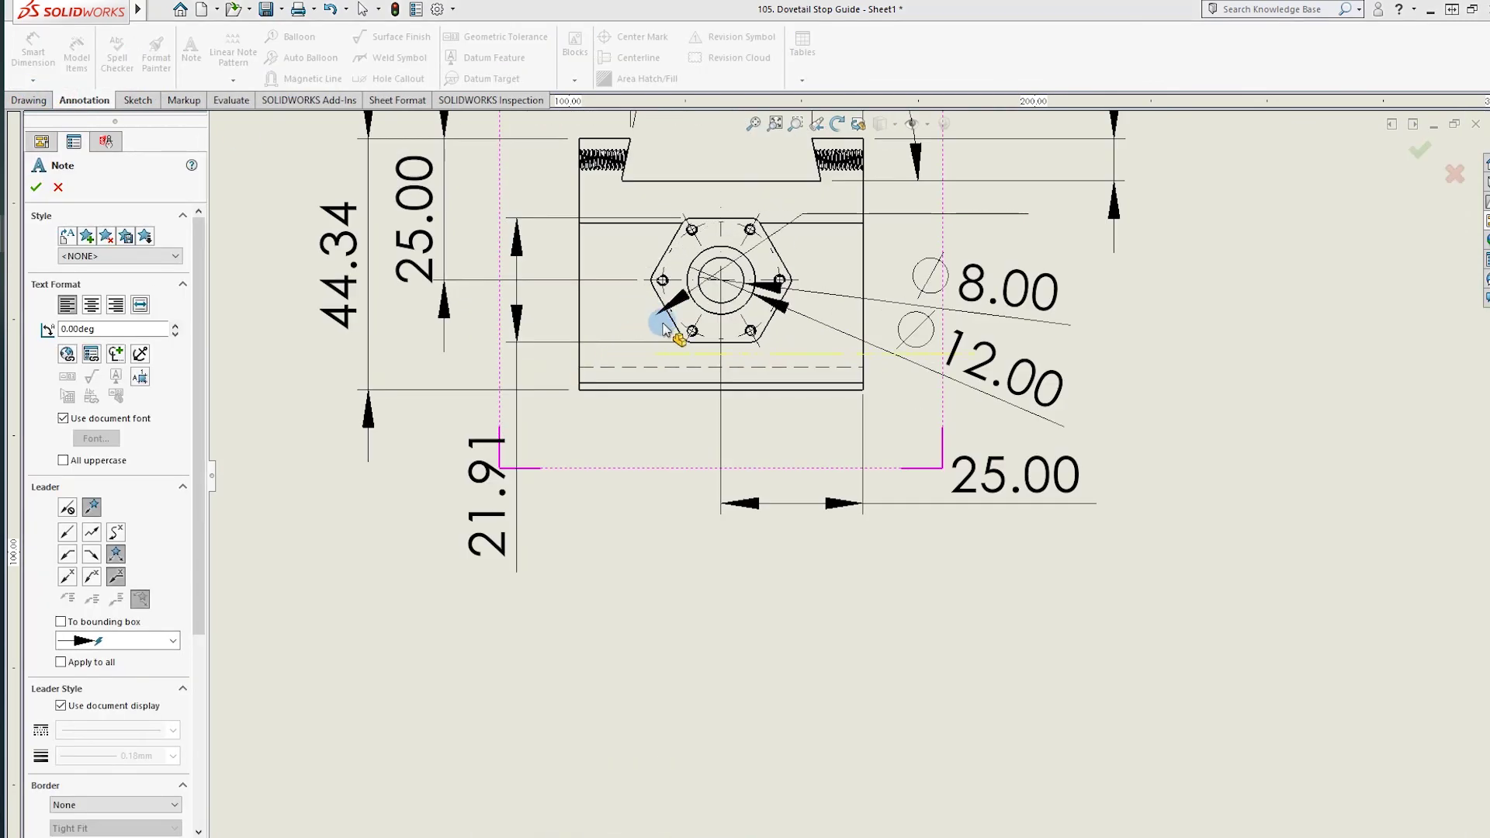
pyautogui.scroll(-2, 695, 346)
pyautogui.scroll(-4, 696, 345)
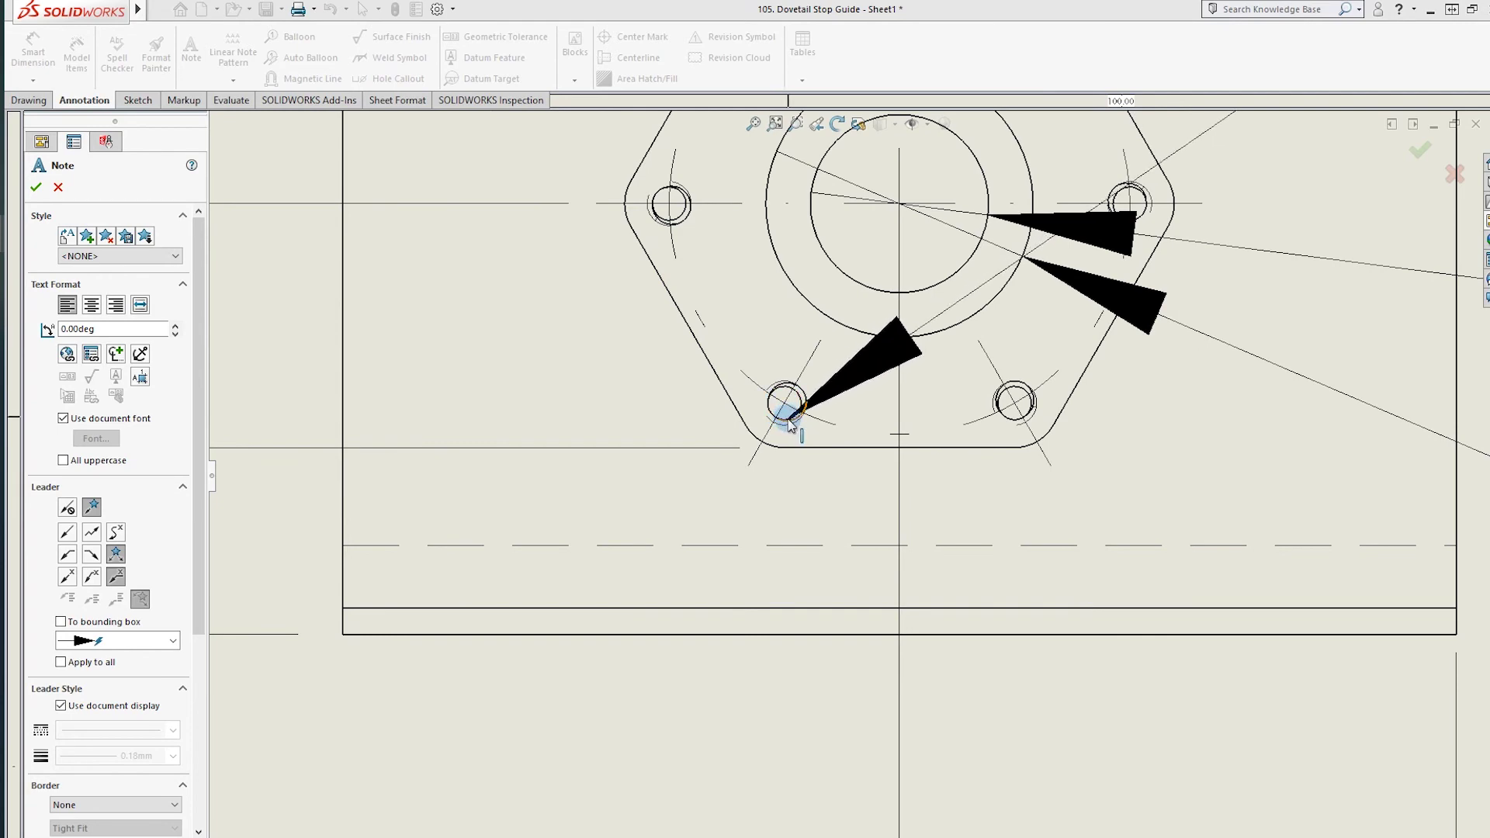
pyautogui.scroll(5, 853, 543)
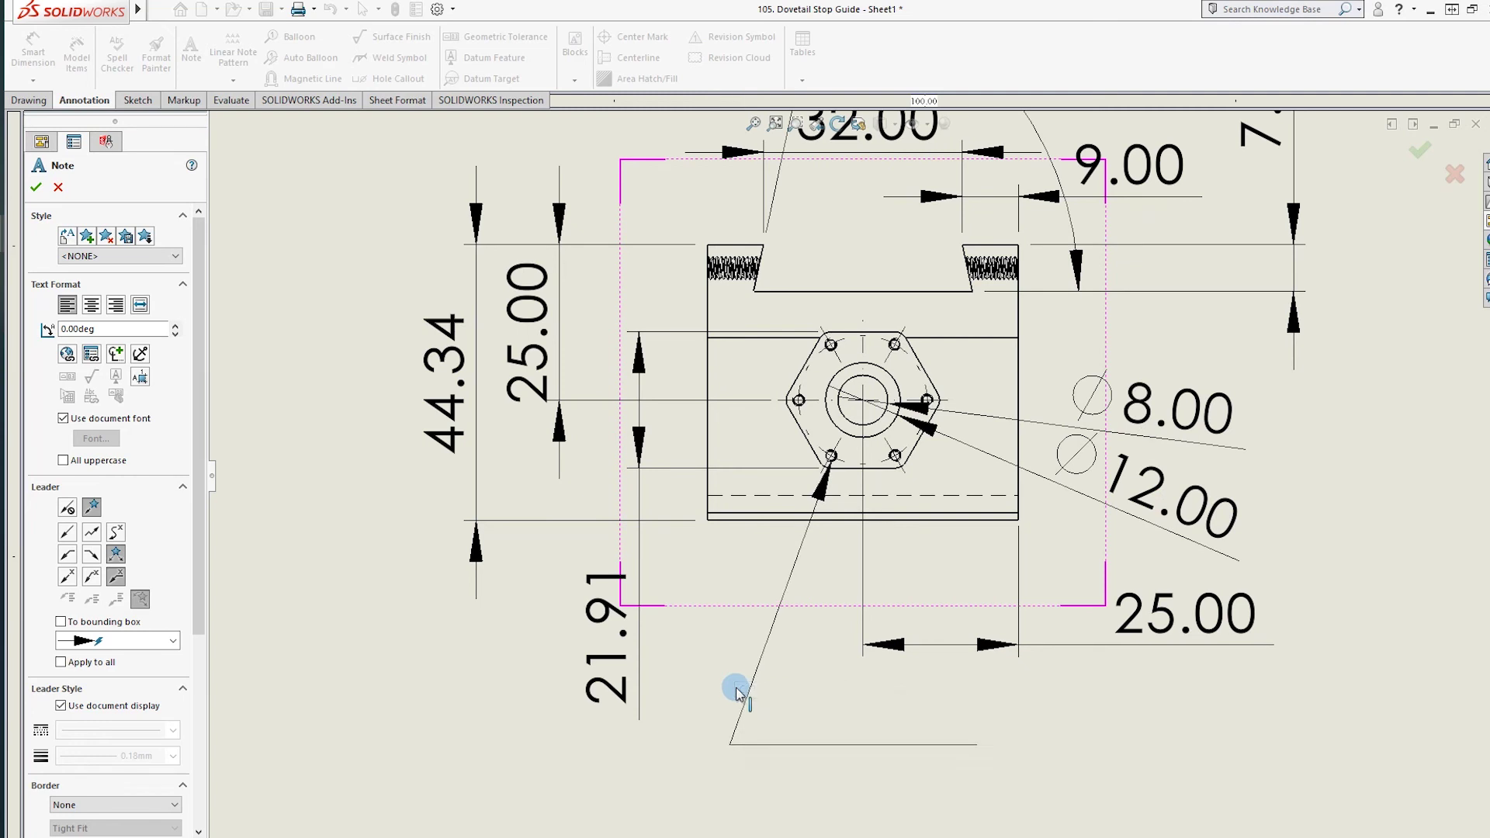
pyautogui.click(735, 708)
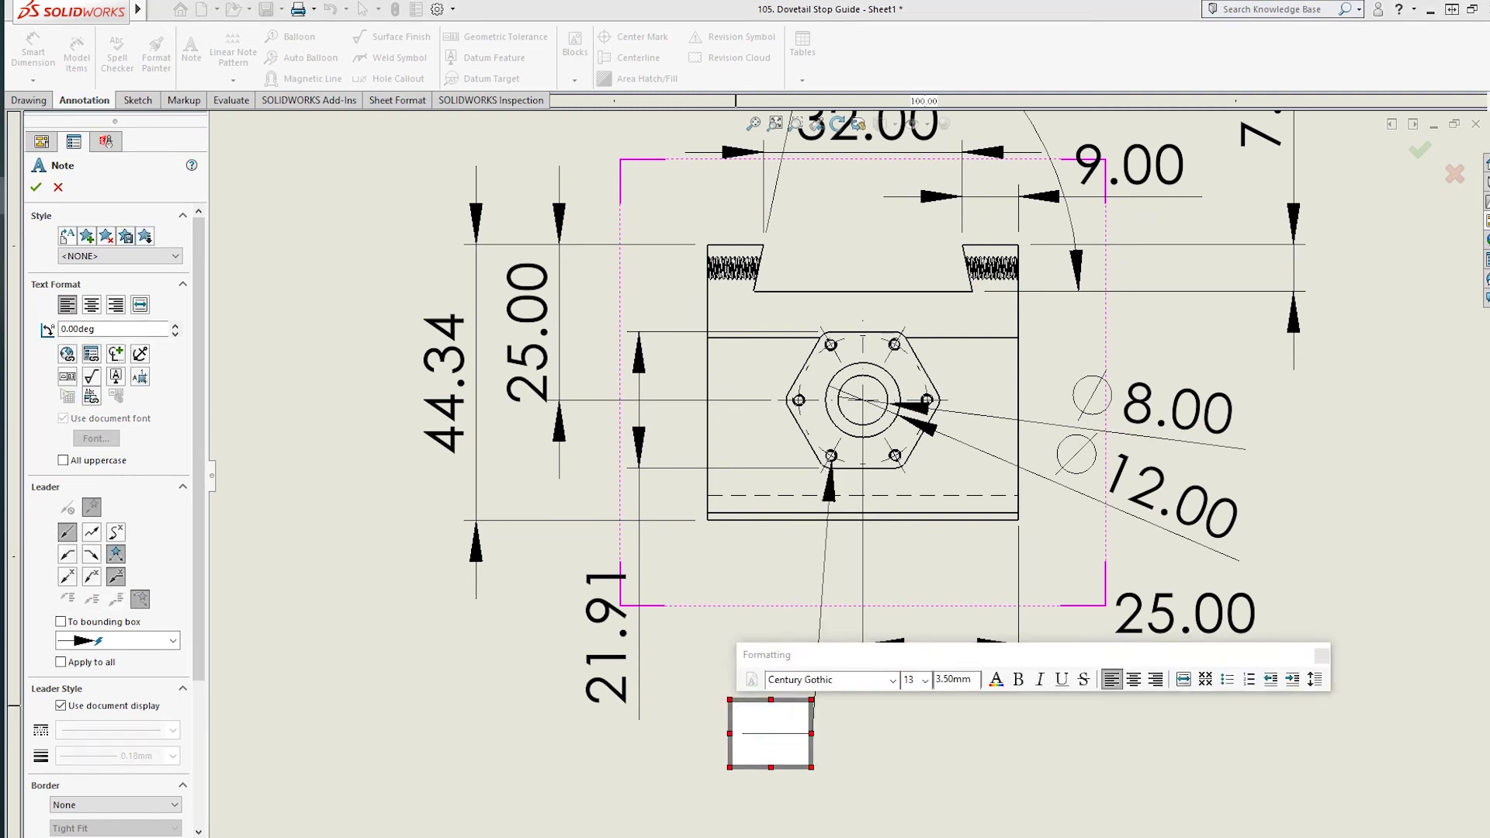
# Enter the thread callout "M2.3 x 0.45 - 6H (4mm)" in the note, finish the Note command, and shift the callout slightly away from the view
pyautogui.write('M2.3 x 0')
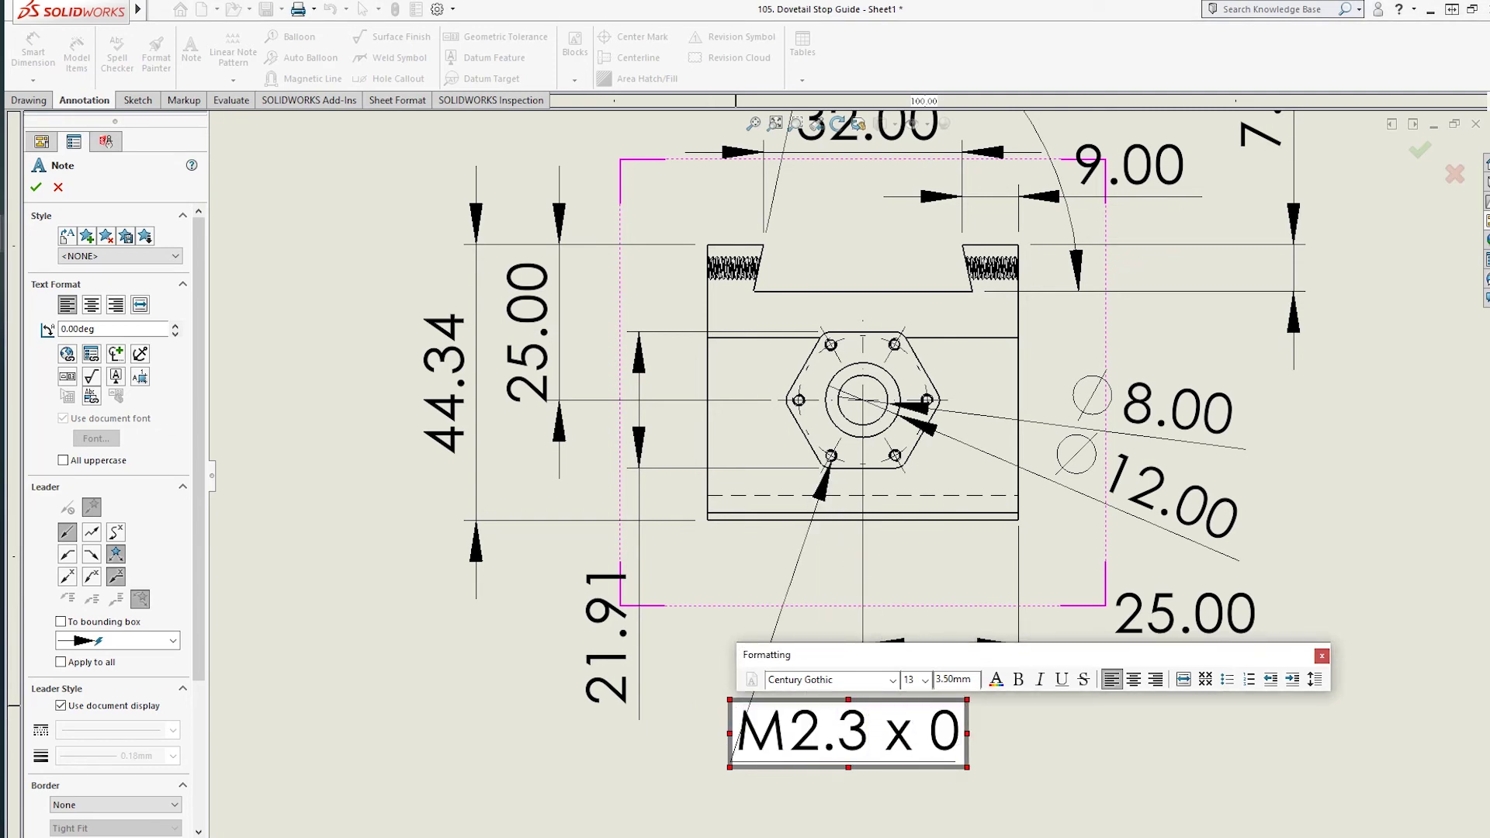
pyautogui.write('.45 - 6')
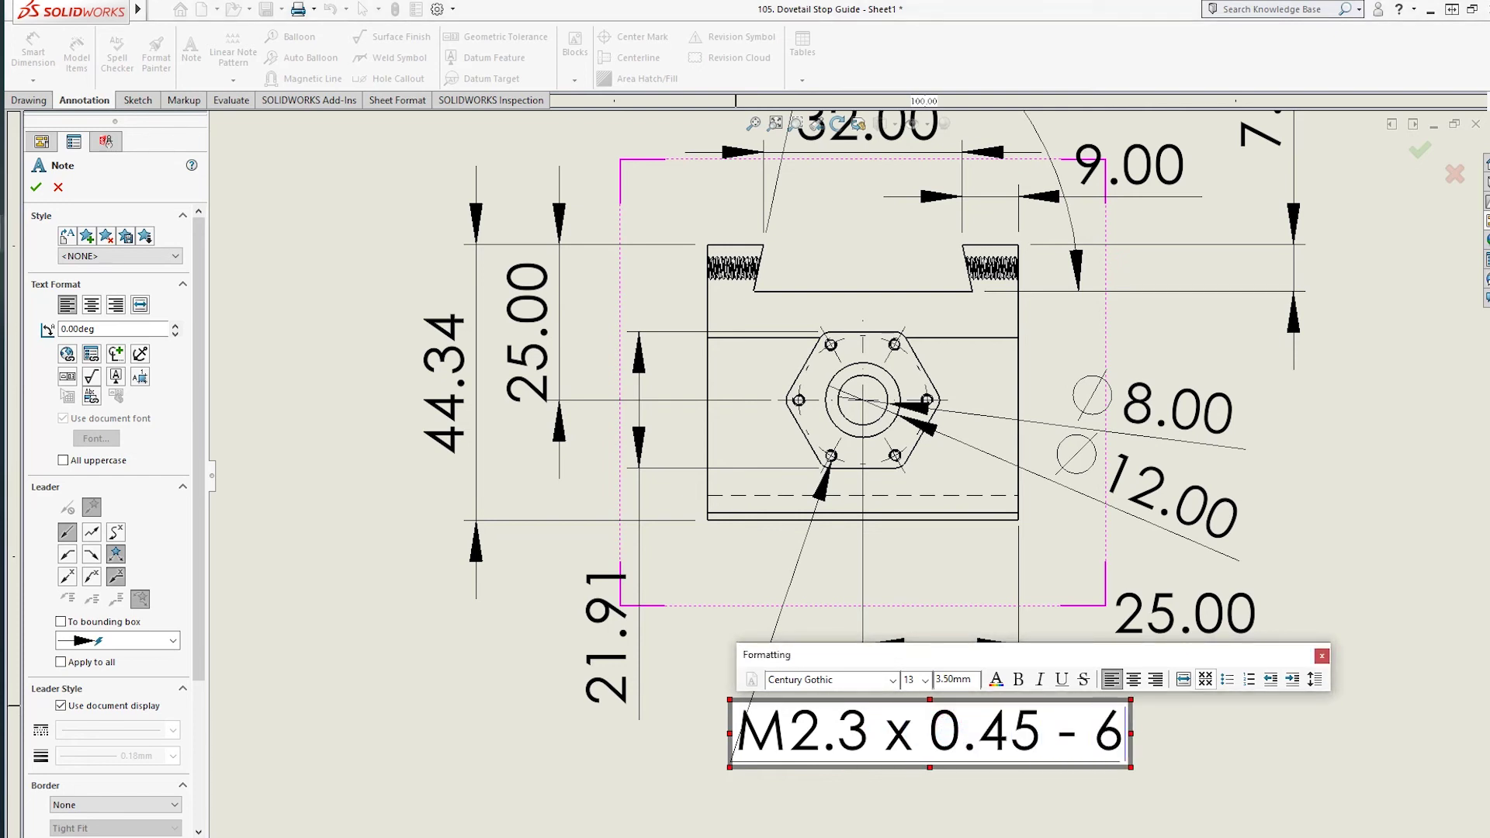
pyautogui.write('H (4mm)')
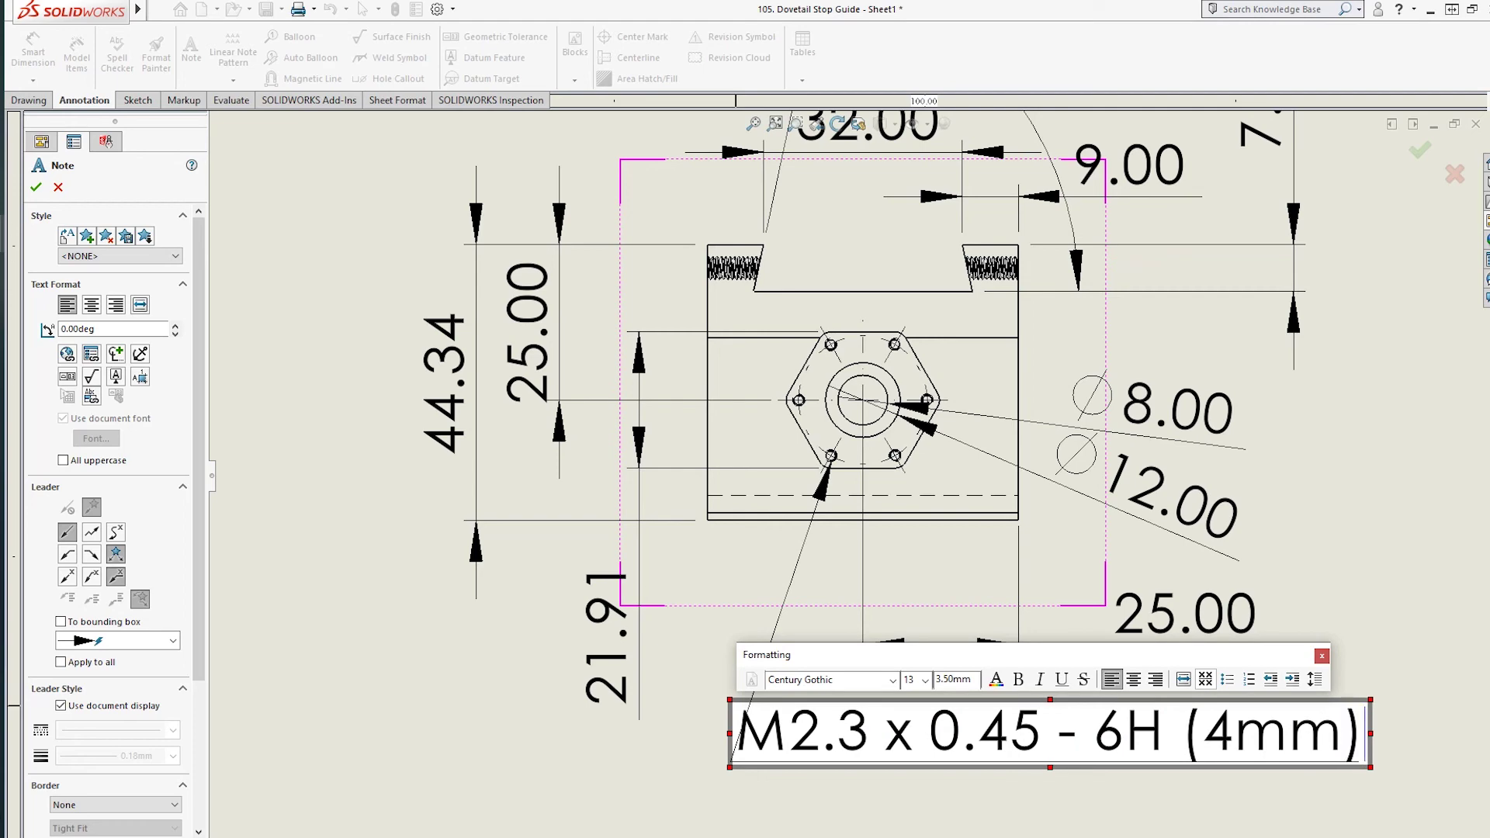
pyautogui.click(1372, 568)
pyautogui.scroll(3, 1140, 712)
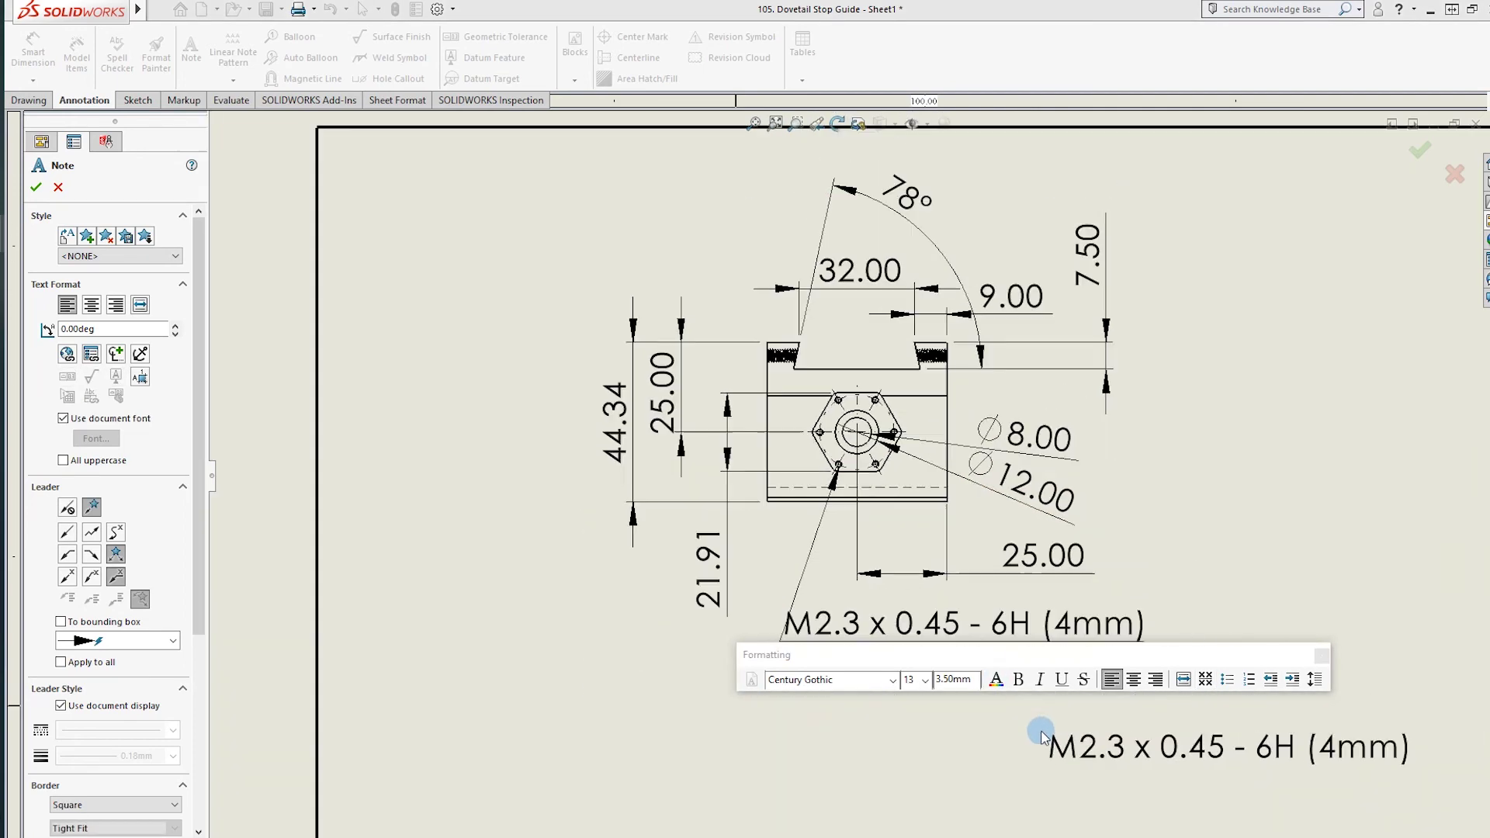
pyautogui.press('Escape')
pyautogui.moveTo(959, 619); pyautogui.dragTo(984, 636)
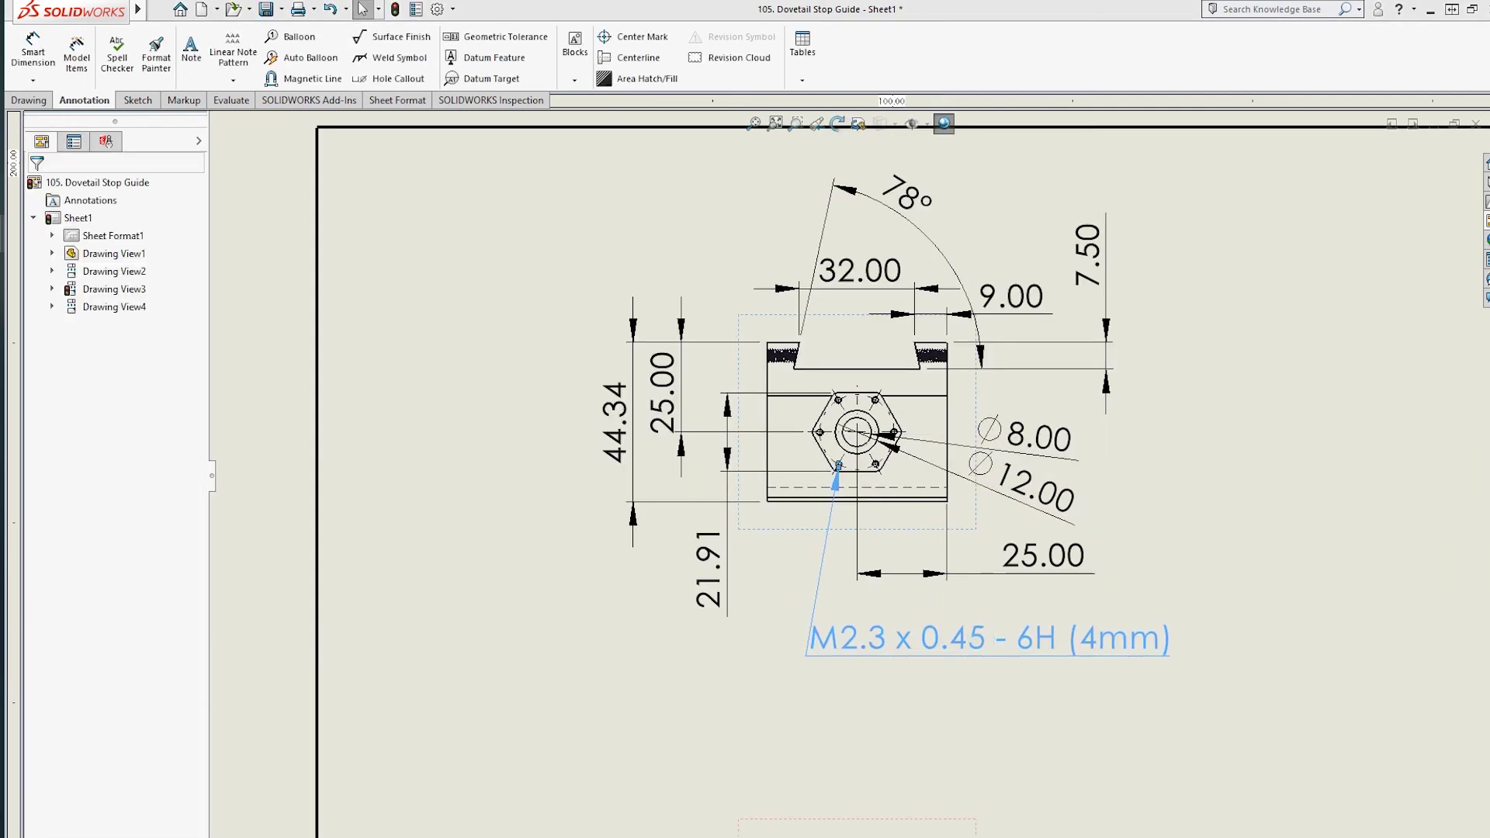
# Attach a leader note reading "M4x0.7 - 6H" to the small hole in the side view and place it beside the view
pyautogui.click(990, 691)
pyautogui.scroll(2, 970, 668)
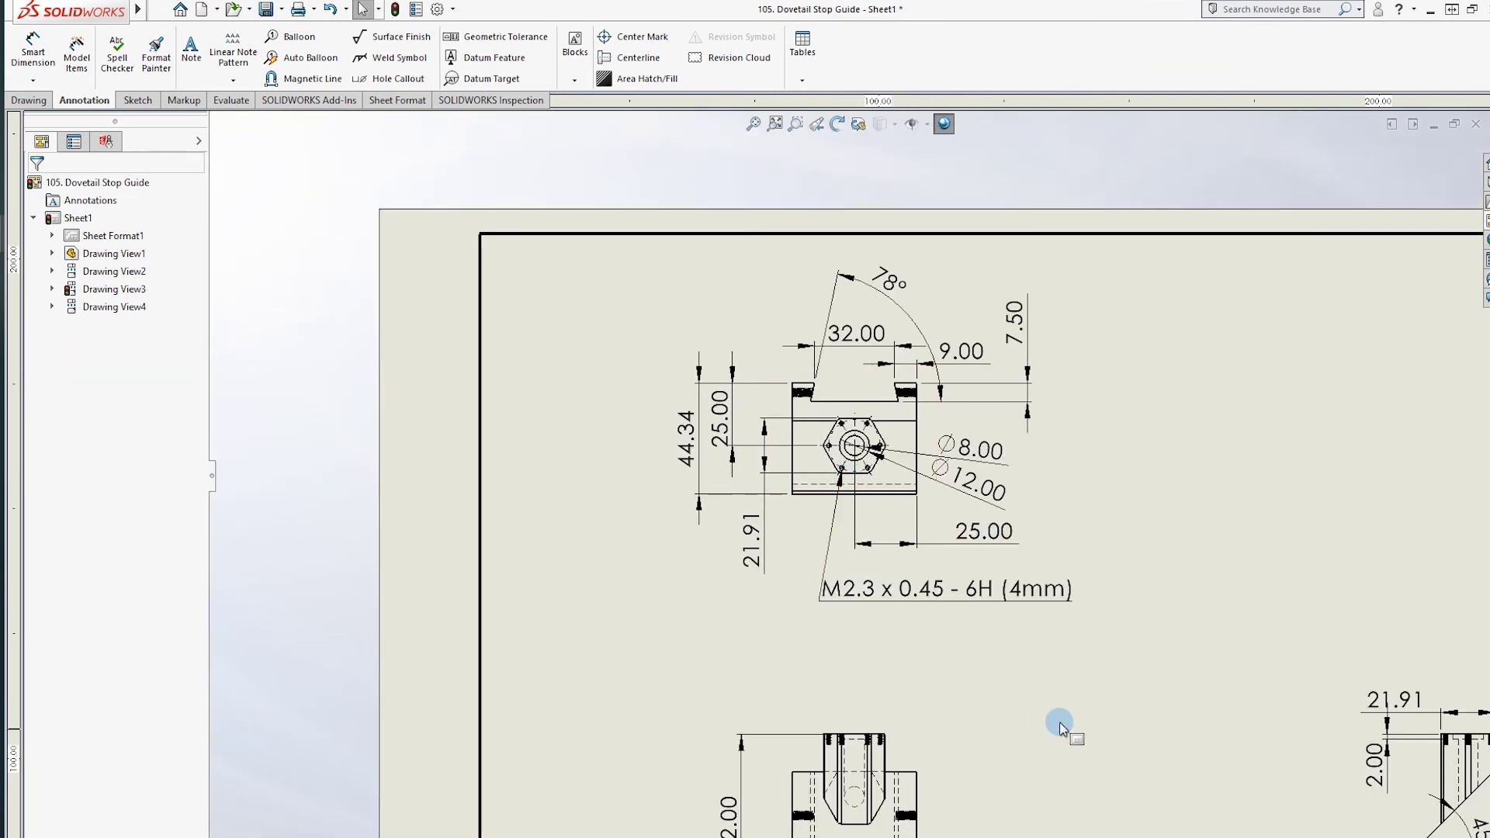
pyautogui.scroll(-3, 1086, 733)
pyautogui.scroll(3, 1249, 698)
pyautogui.scroll(3, 1354, 695)
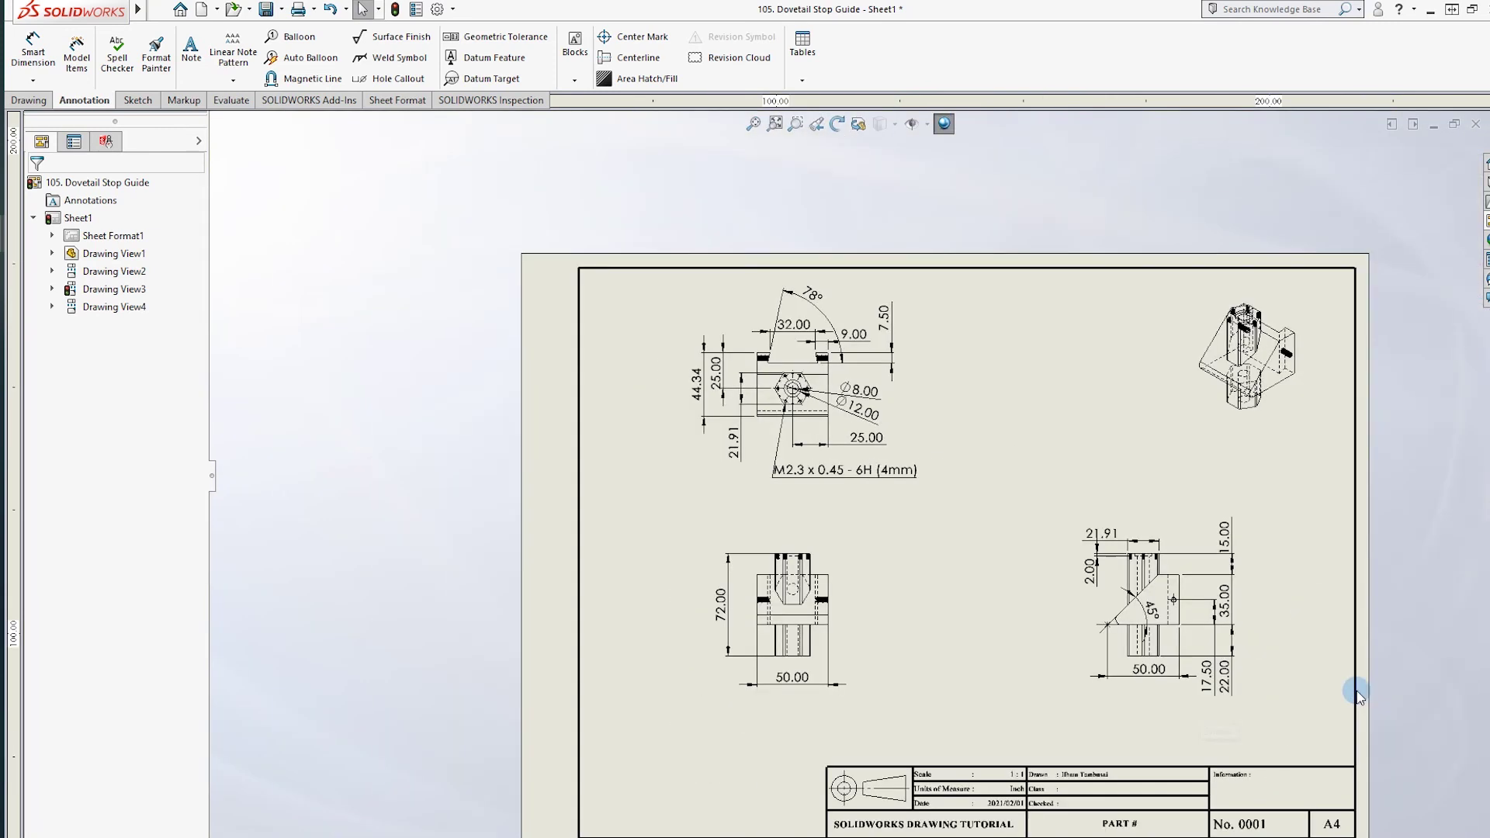
pyautogui.scroll(-3, 1164, 744)
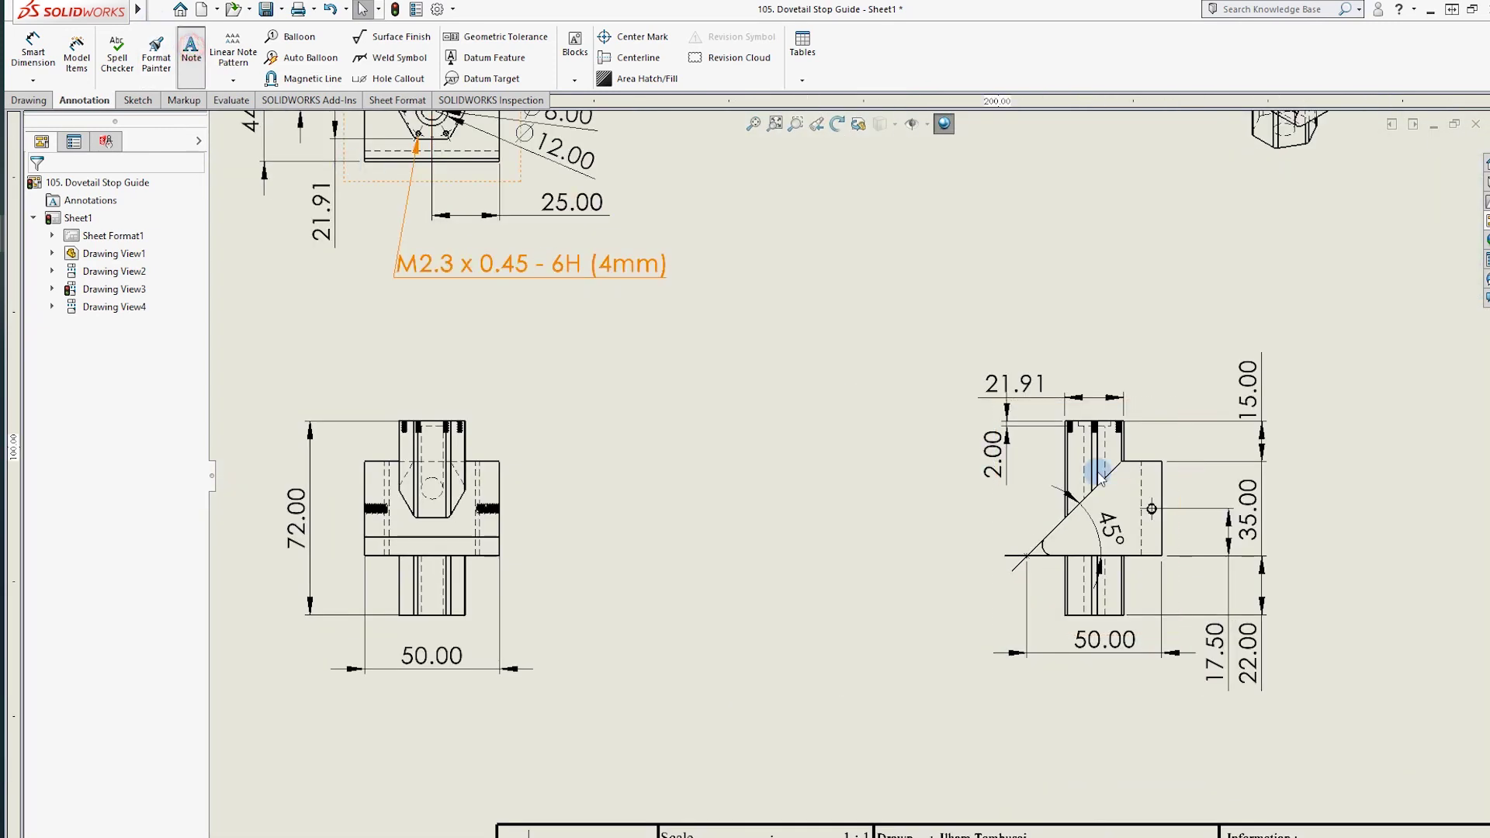
pyautogui.scroll(-2, 1148, 513)
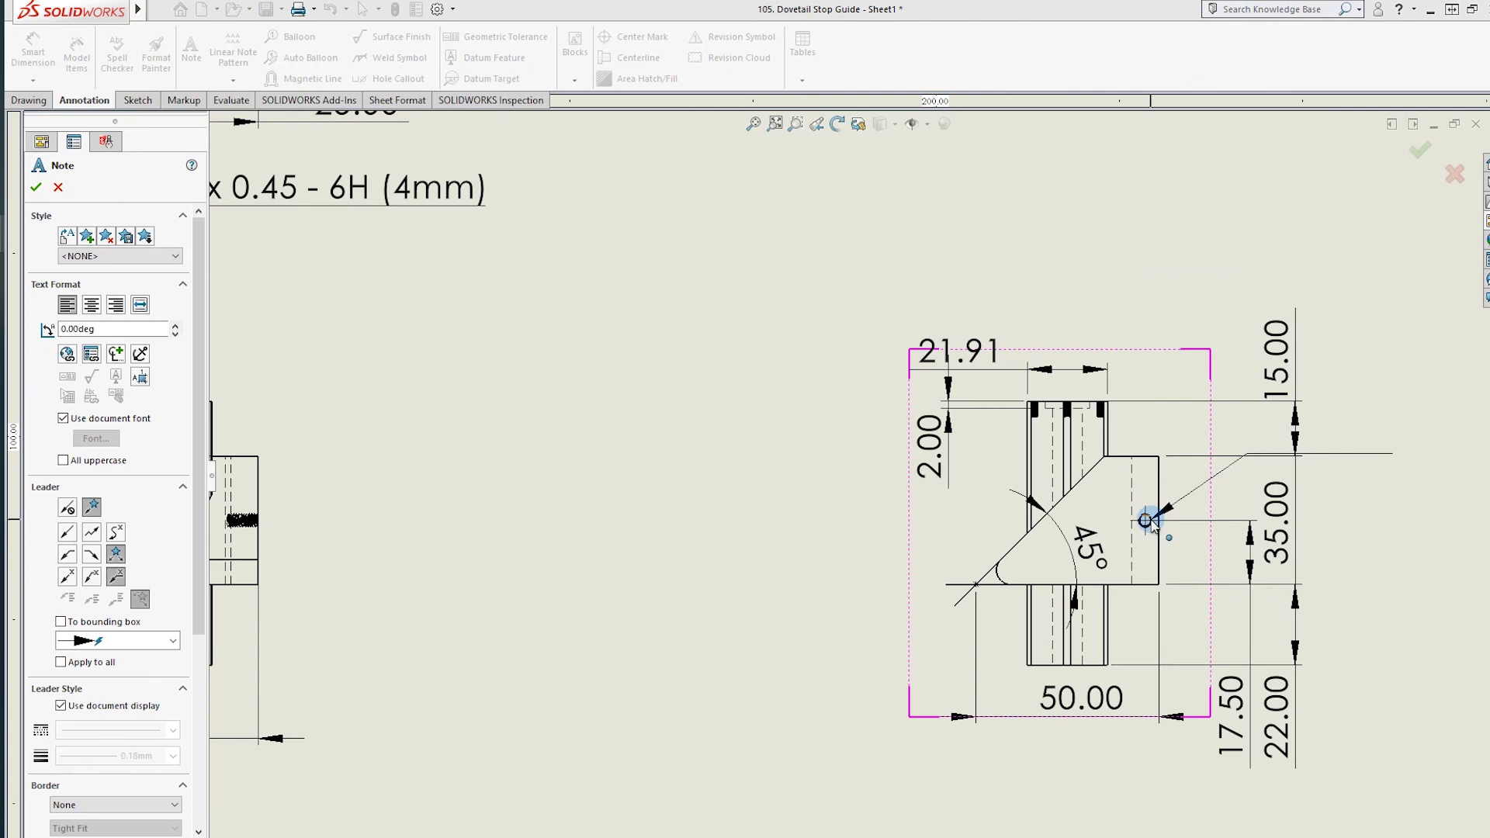
pyautogui.click(1323, 429)
pyautogui.write('M4x0.7 - 6I')
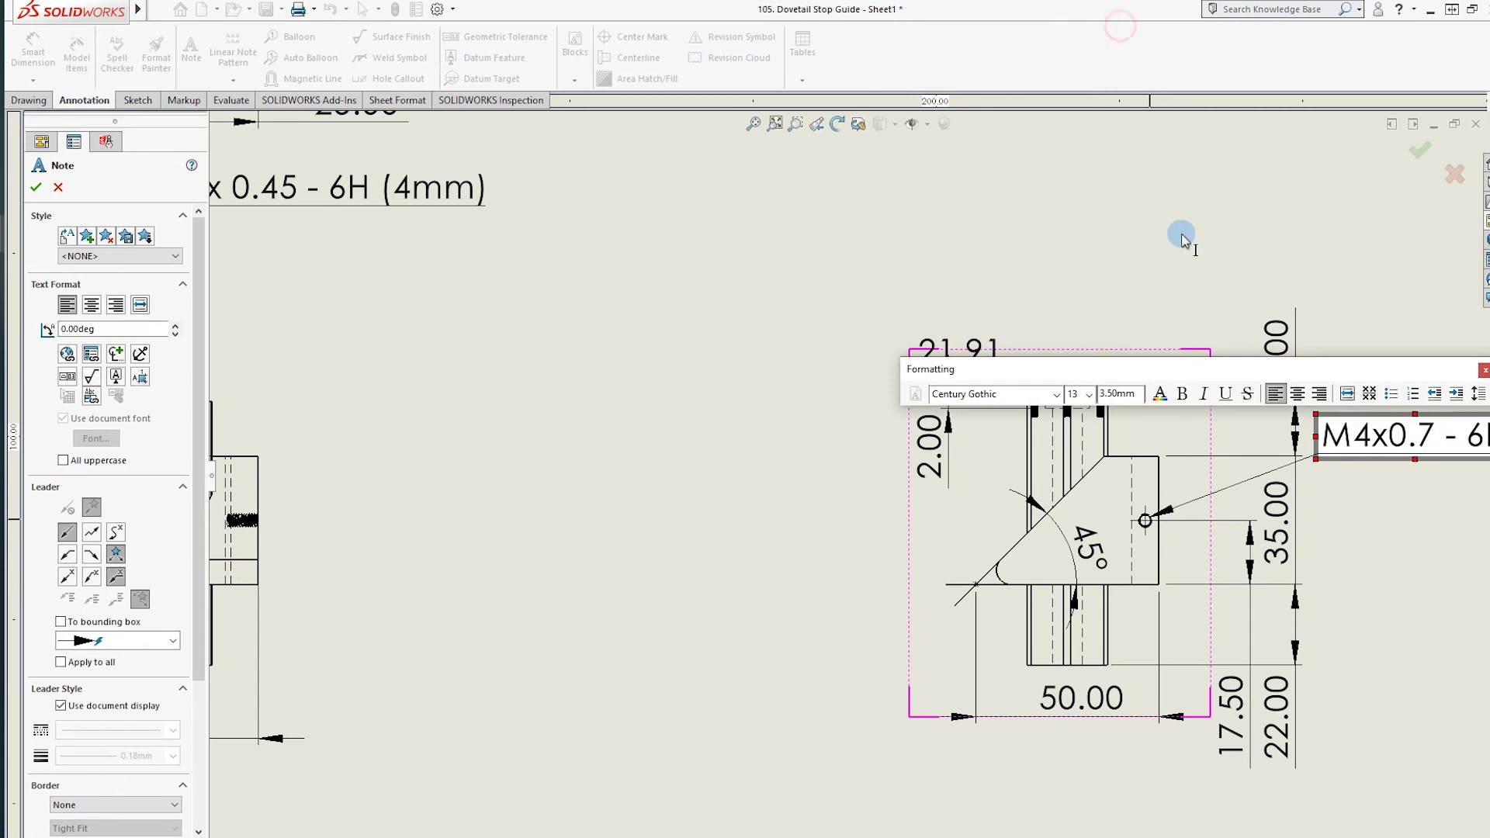
pyautogui.click(1237, 264)
pyautogui.press('Escape')
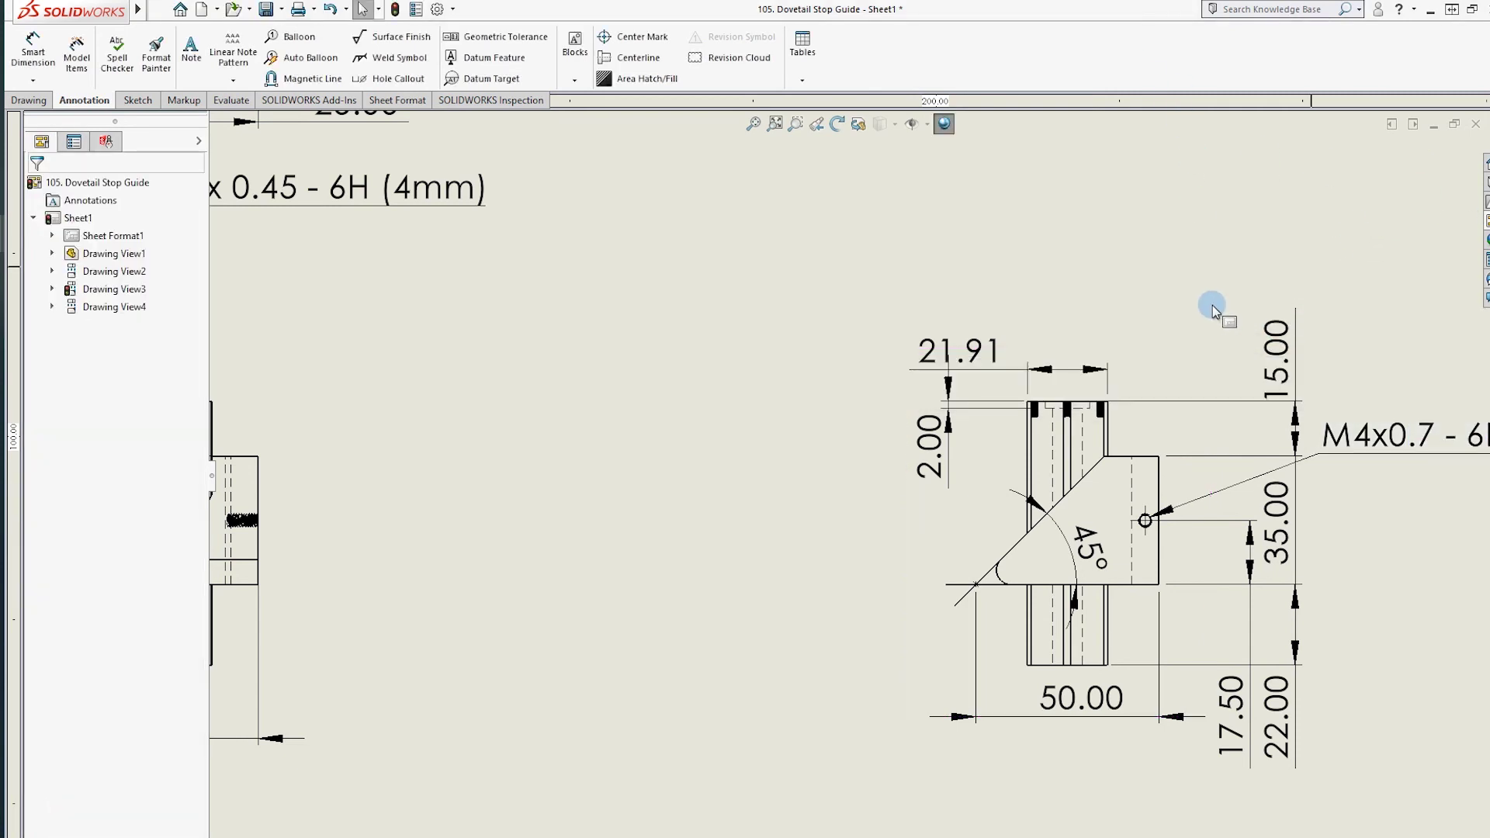
# Move the hexagonal boss's width dimension in the side view farther above the view
pyautogui.scroll(3, 1214, 311)
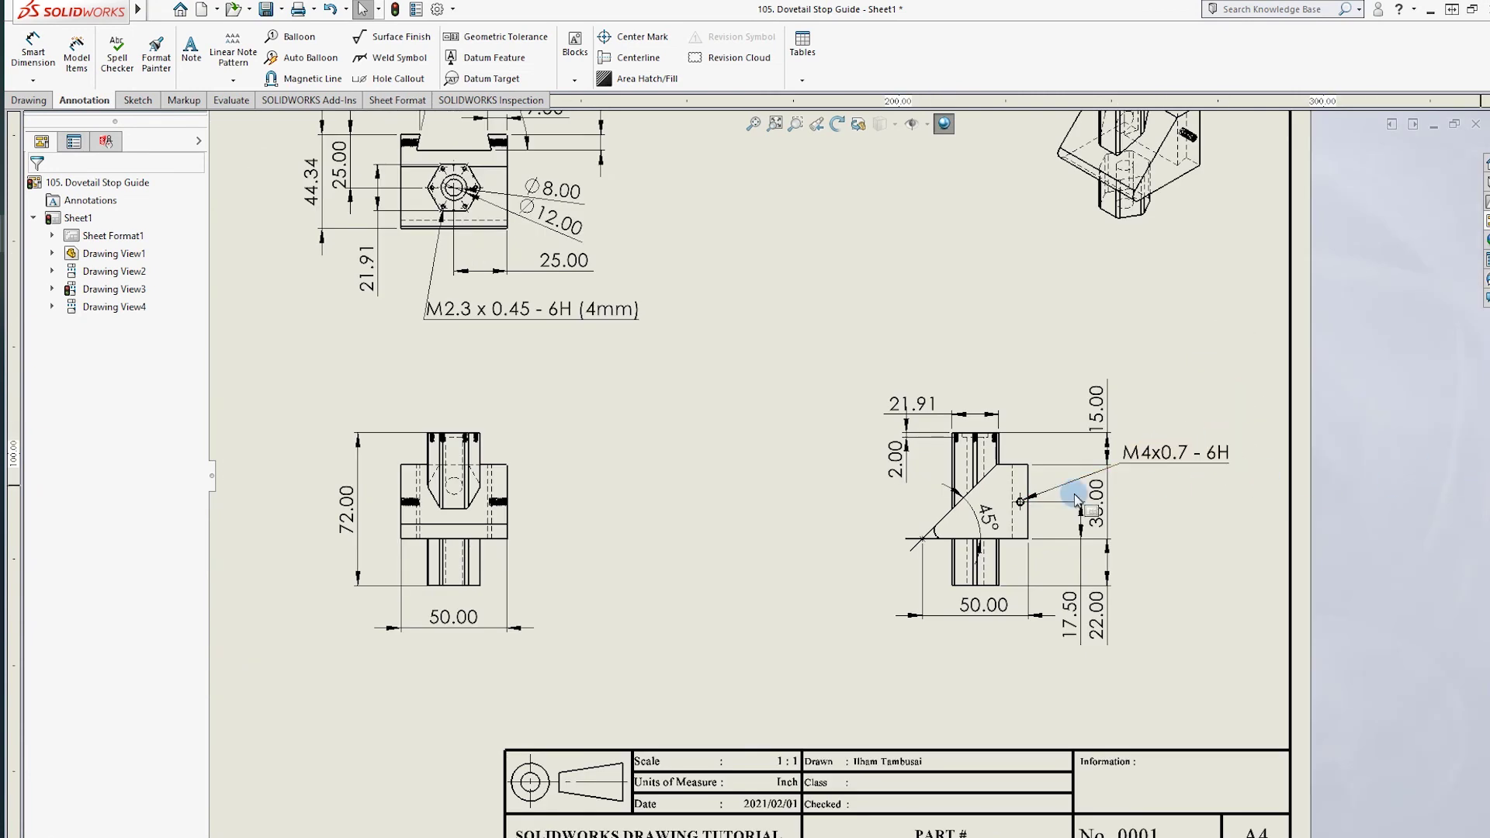
pyautogui.scroll(3, 875, 471)
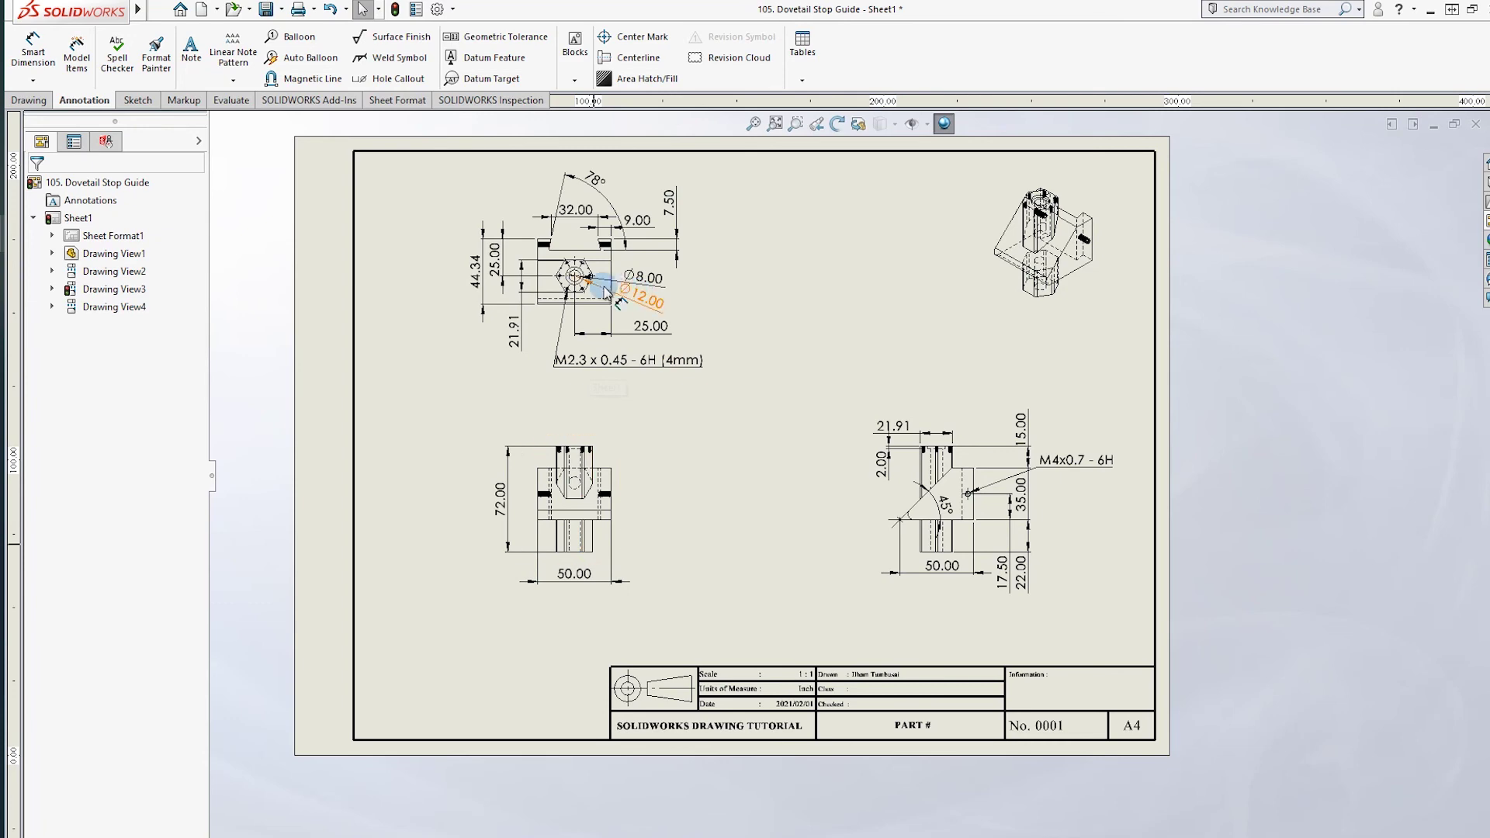
pyautogui.scroll(-2, 570, 330)
pyautogui.scroll(-1, 632, 345)
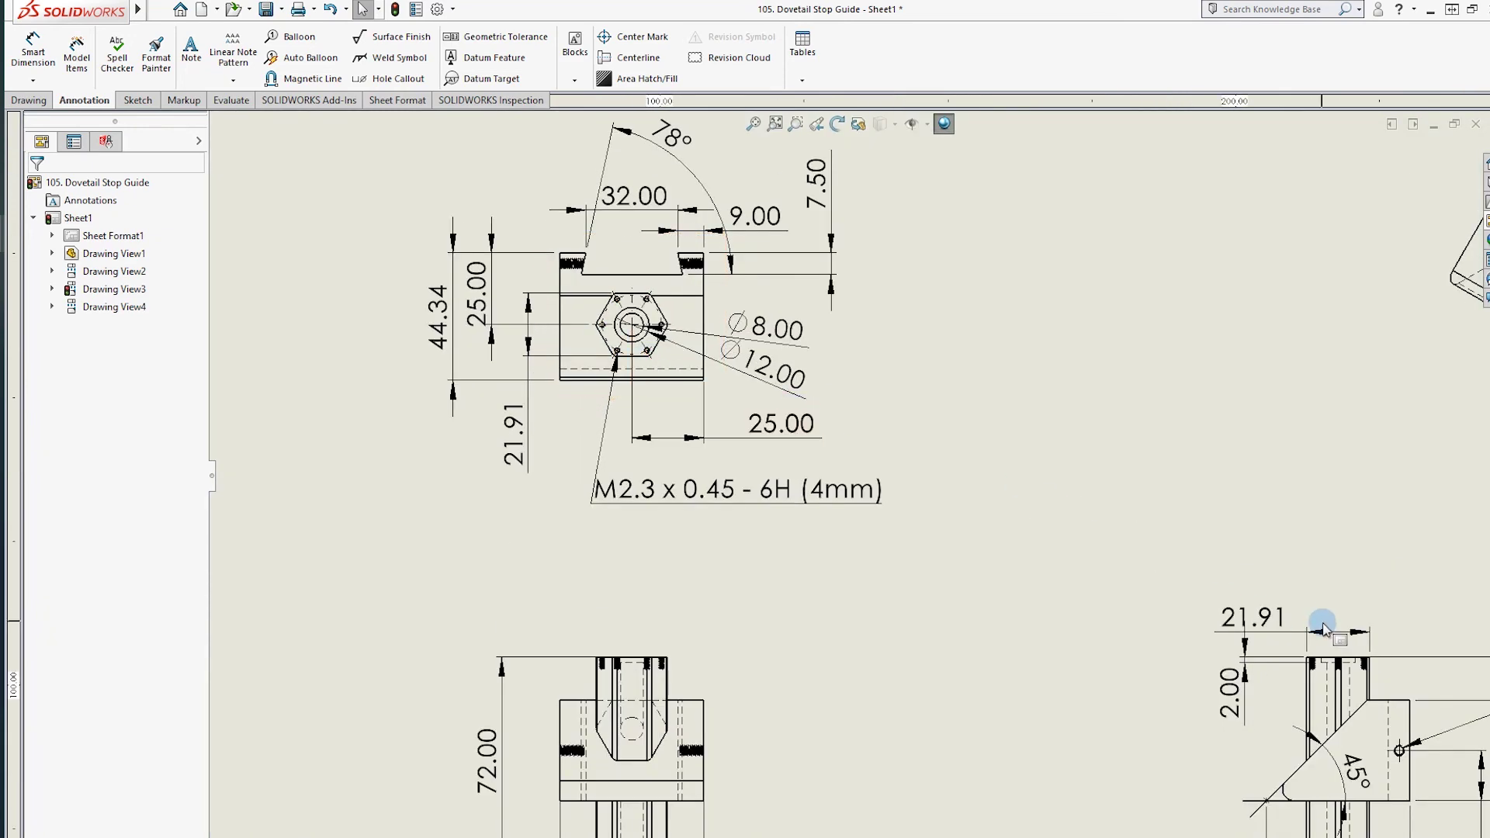
pyautogui.scroll(-1, 1336, 669)
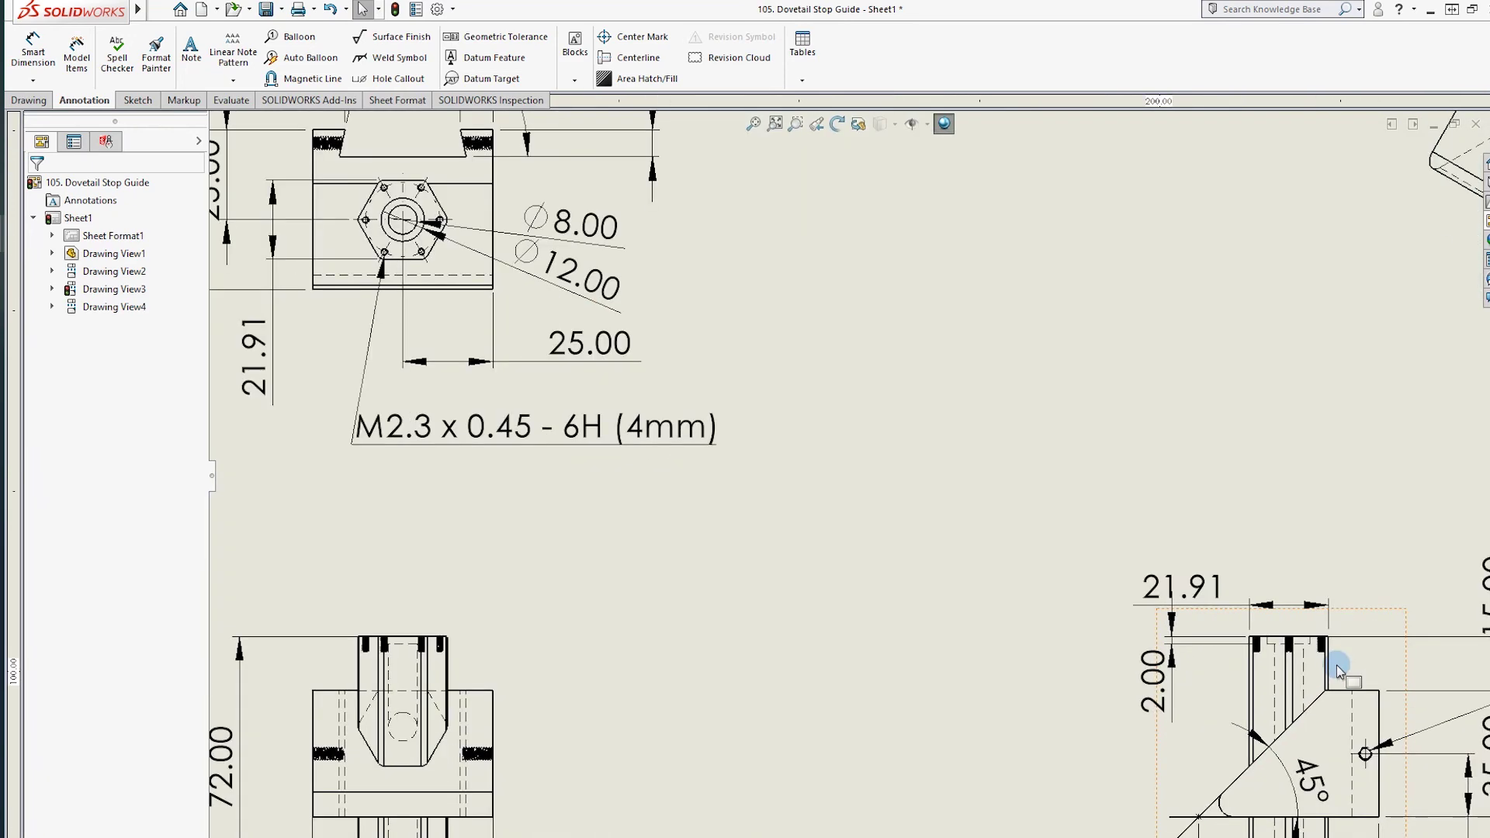
pyautogui.press('z')
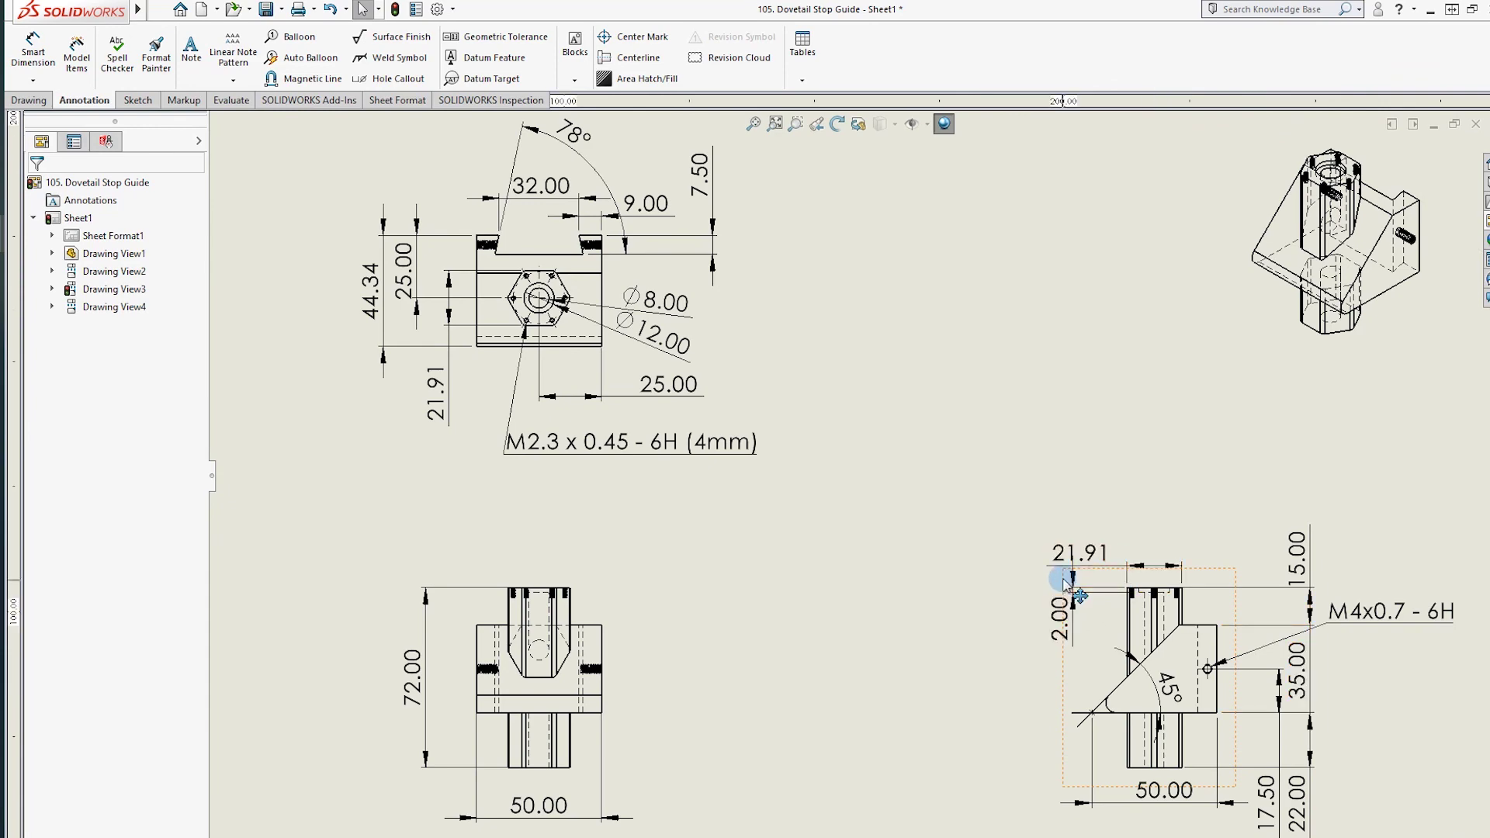
pyautogui.scroll(-2, 1063, 582)
pyautogui.scroll(-2, 923, 543)
pyautogui.moveTo(975, 475); pyautogui.dragTo(970, 422)
pyautogui.click(1051, 521)
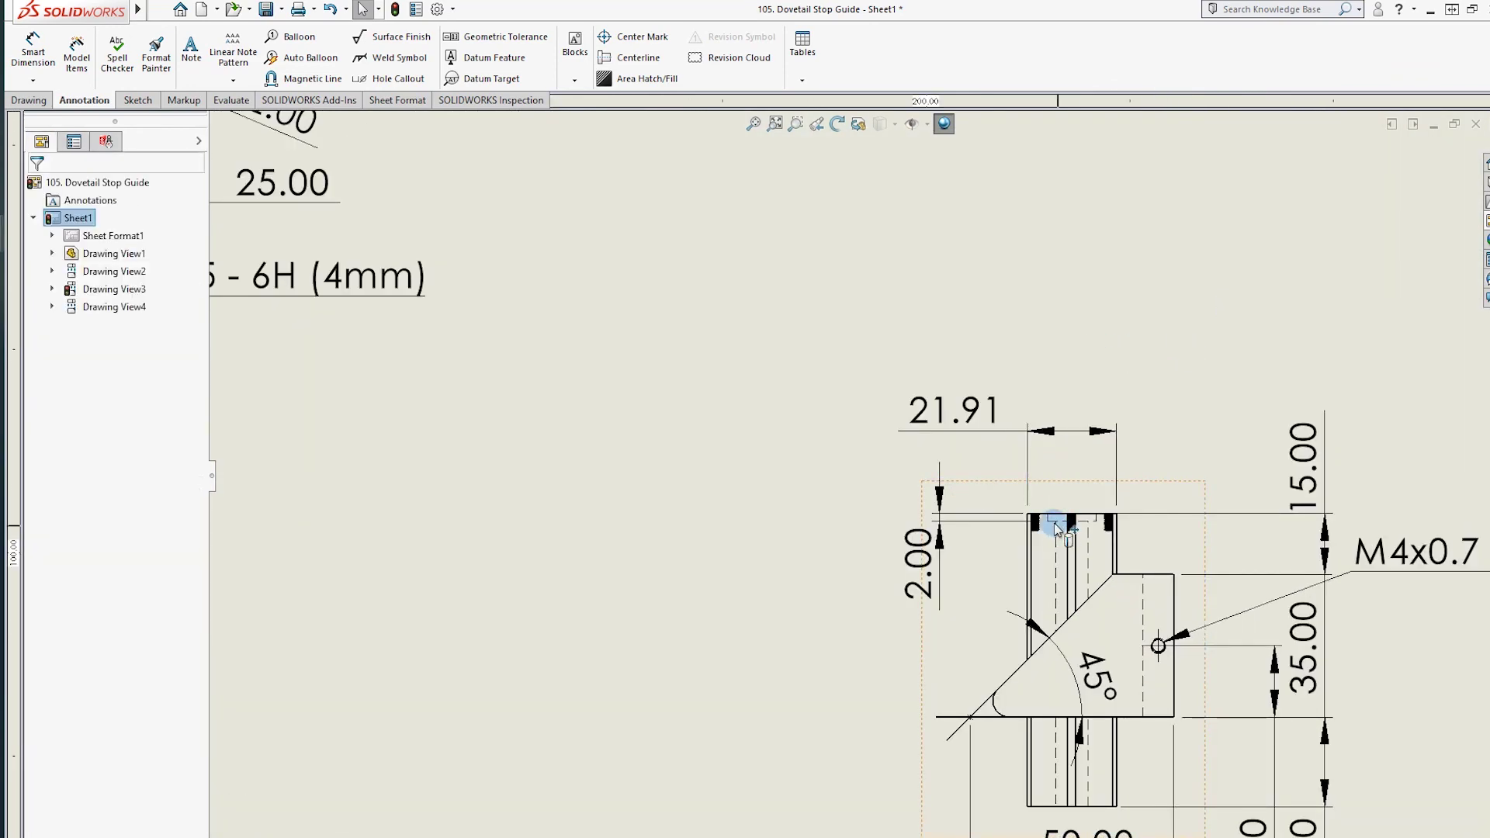
pyautogui.click(1054, 549)
pyautogui.click(1180, 341)
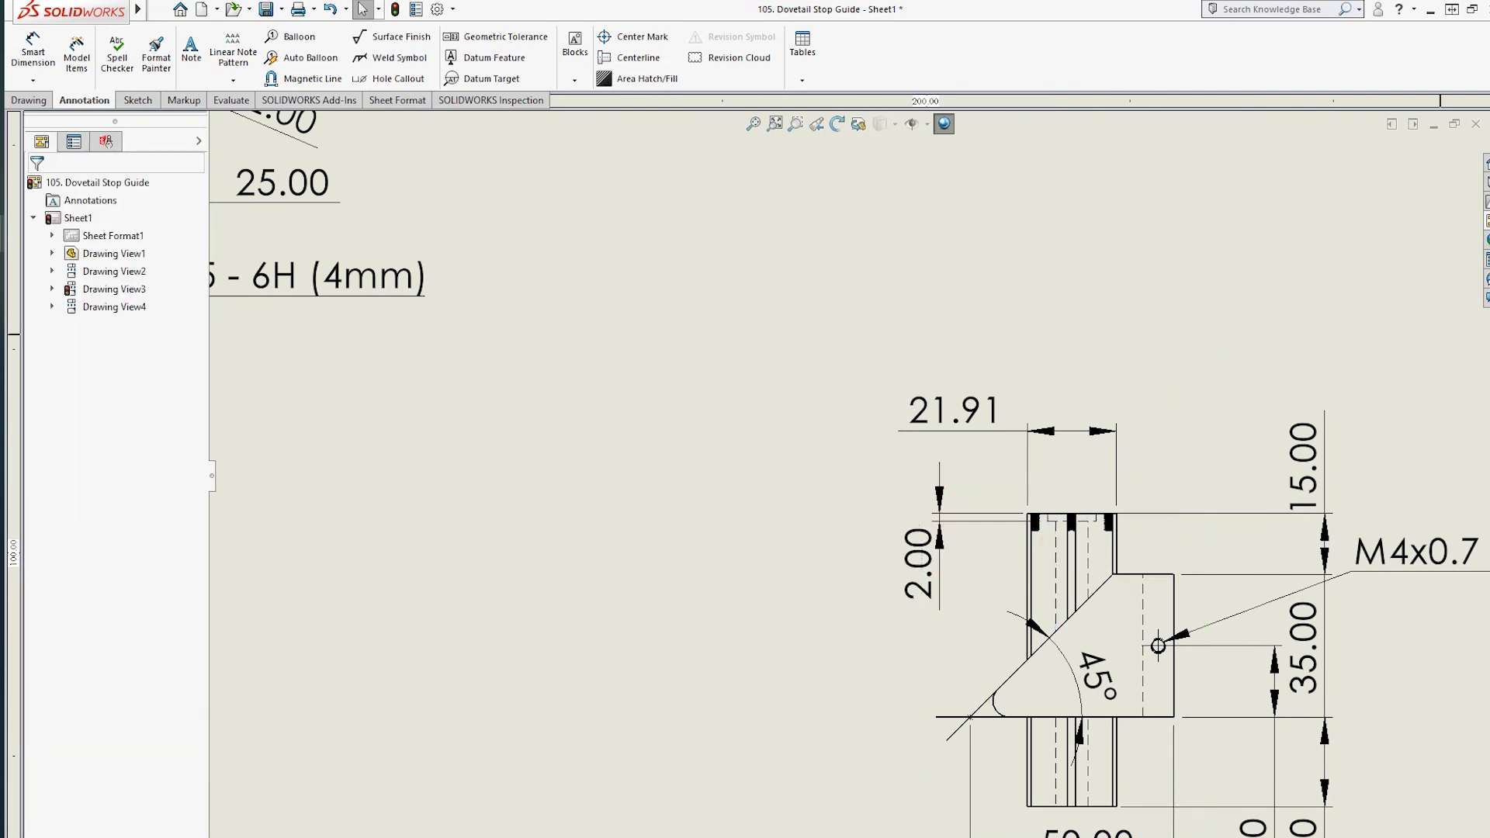
# Open the sheet format for editing and set the title block's scale to 1 : 2
pyautogui.scroll(2, 1003, 489)
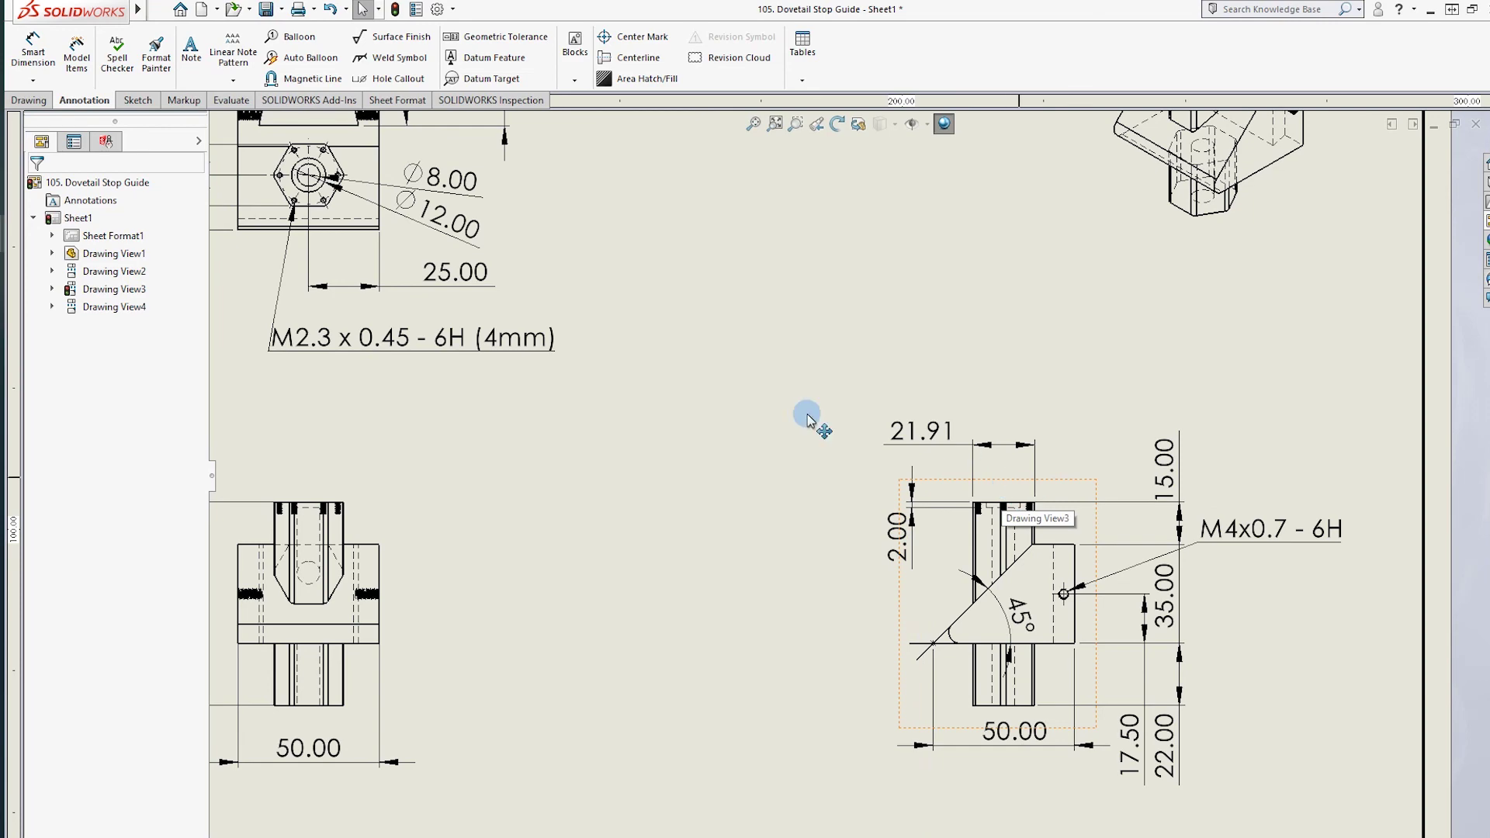
pyautogui.scroll(-2, 1203, 624)
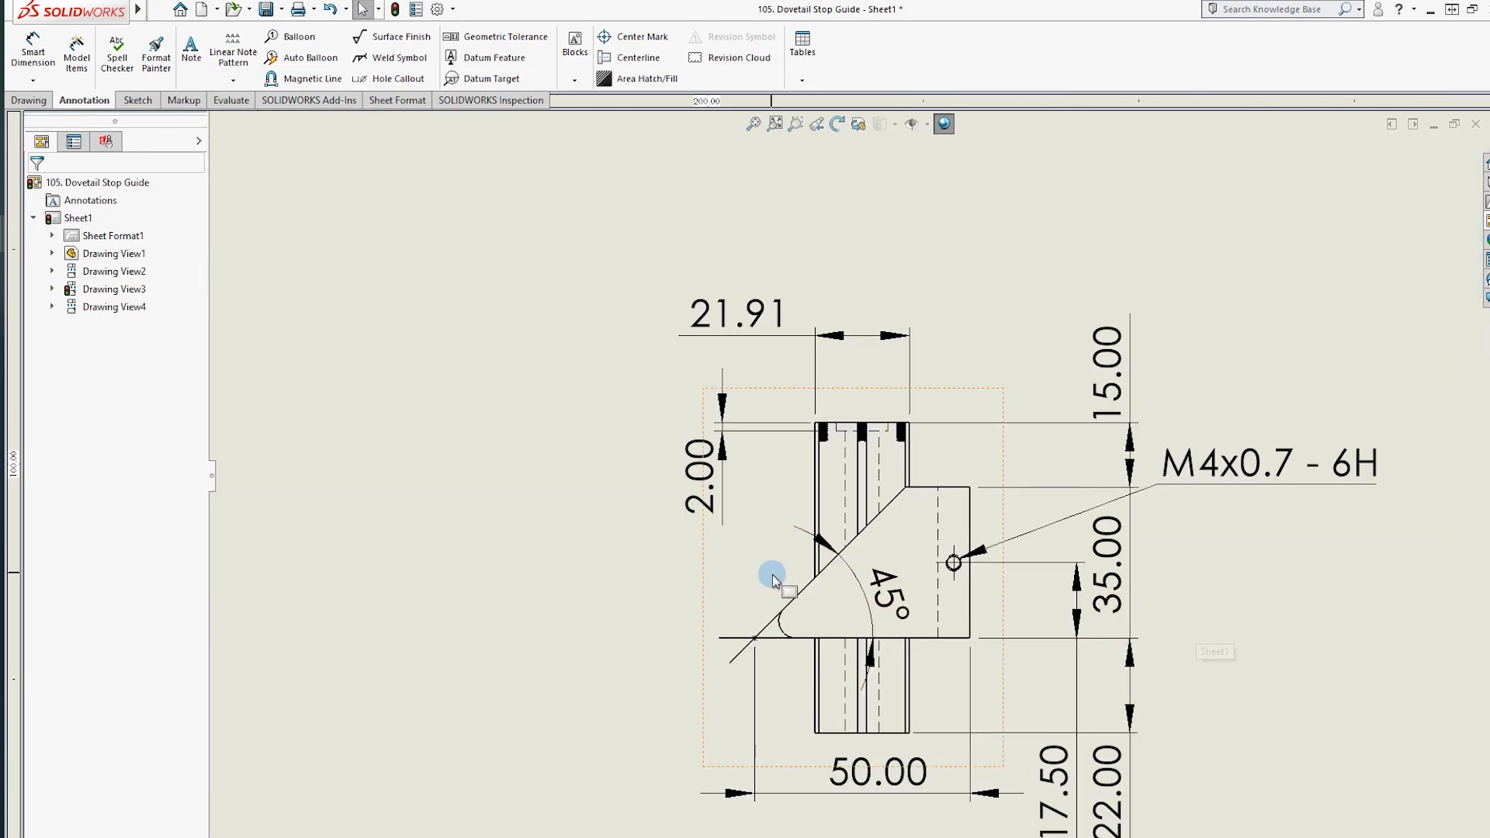
pyautogui.scroll(4, 771, 574)
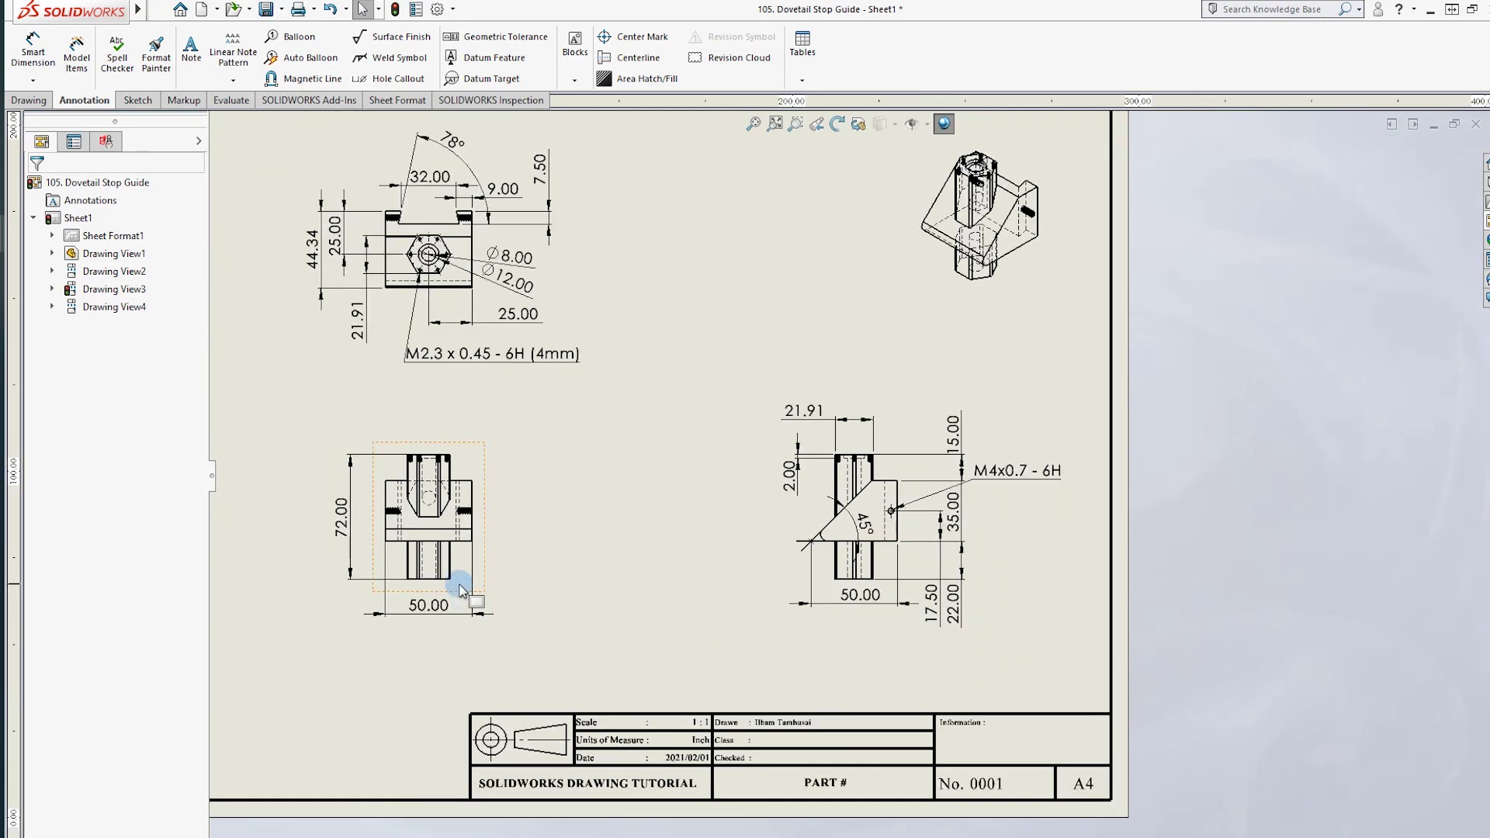
pyautogui.click(461, 590)
pyautogui.scroll(-2, 605, 710)
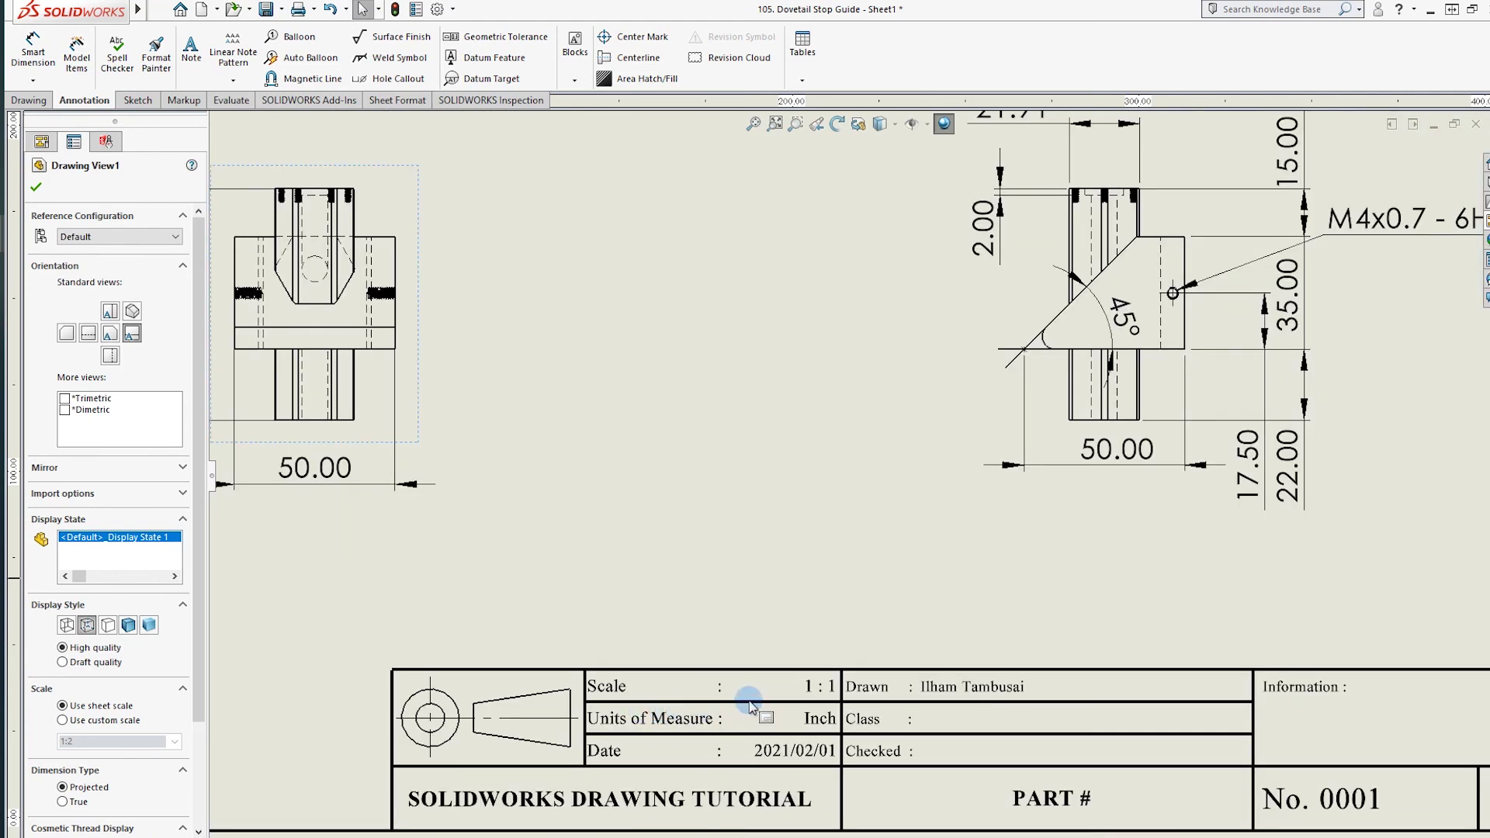
pyautogui.click(817, 668)
pyautogui.rightClick(807, 647)
pyautogui.click(846, 376)
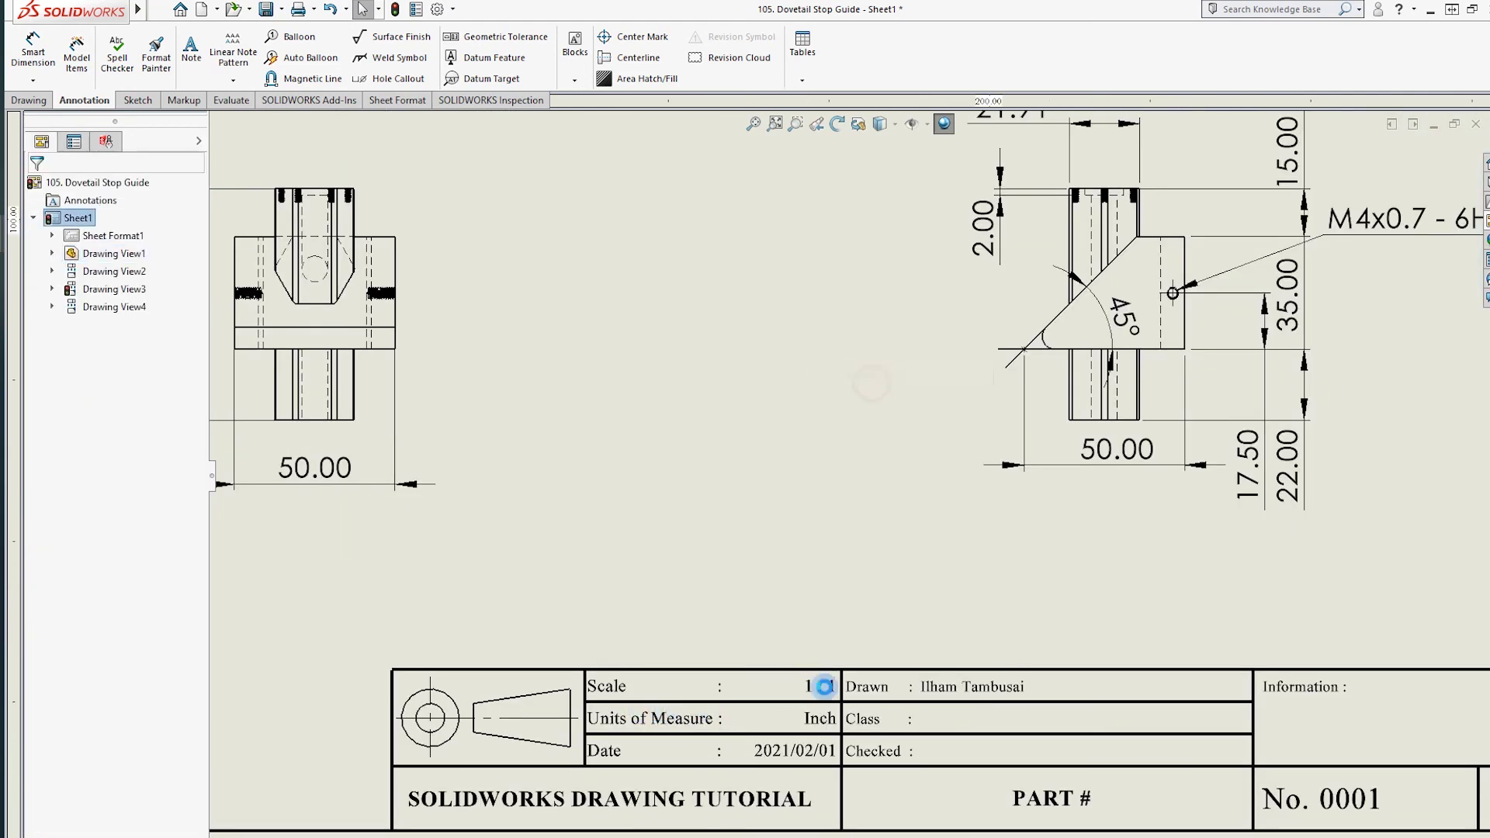
pyautogui.scroll(-2, 805, 709)
pyautogui.click(865, 588)
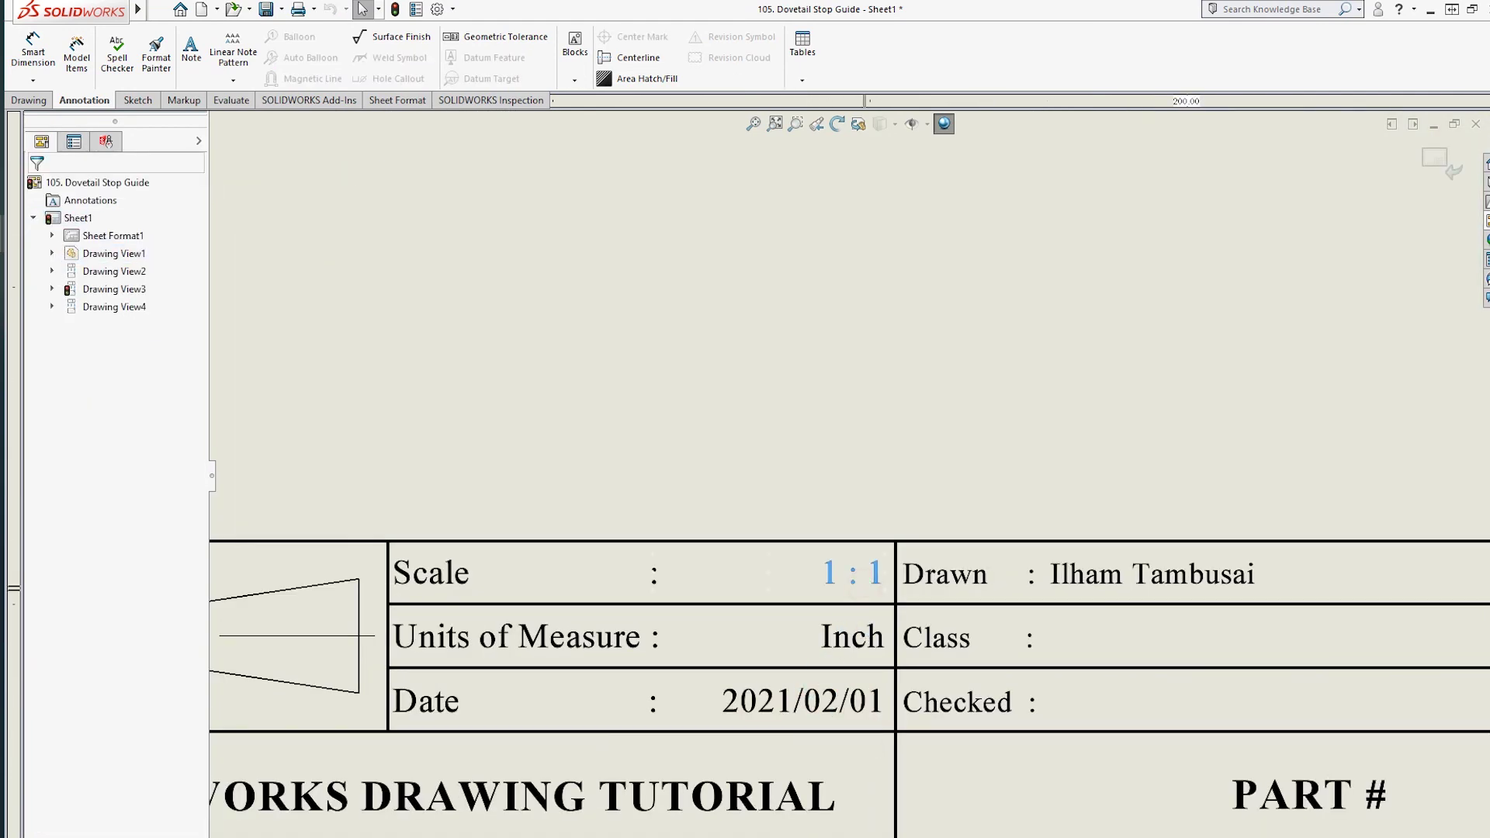
pyautogui.press('Escape')
pyautogui.doubleClick(853, 574)
pyautogui.click(827, 477)
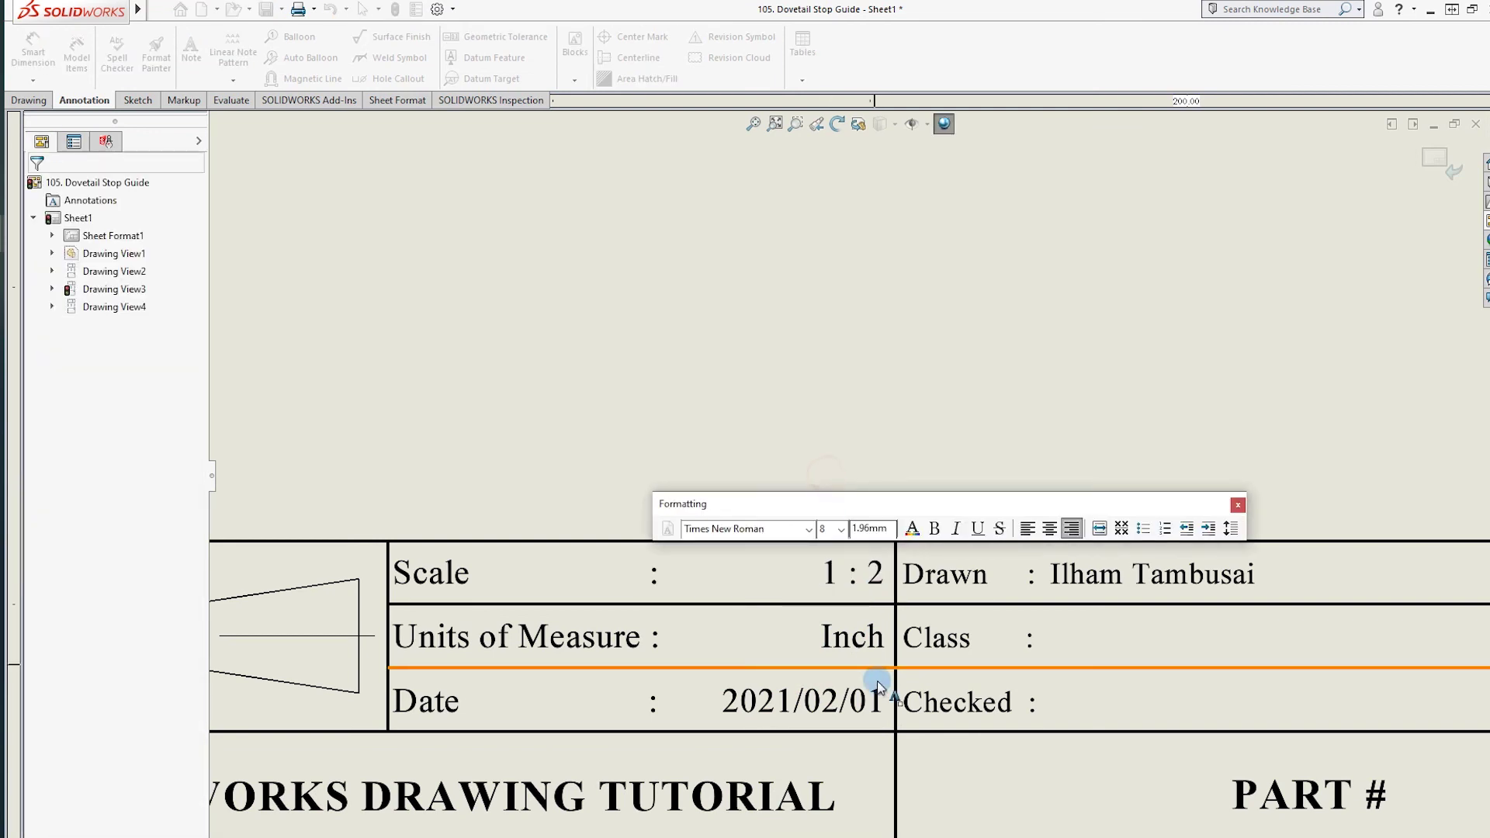
# Set the title block's units of measure to mm
pyautogui.click(845, 657)
pyautogui.doubleClick(853, 636)
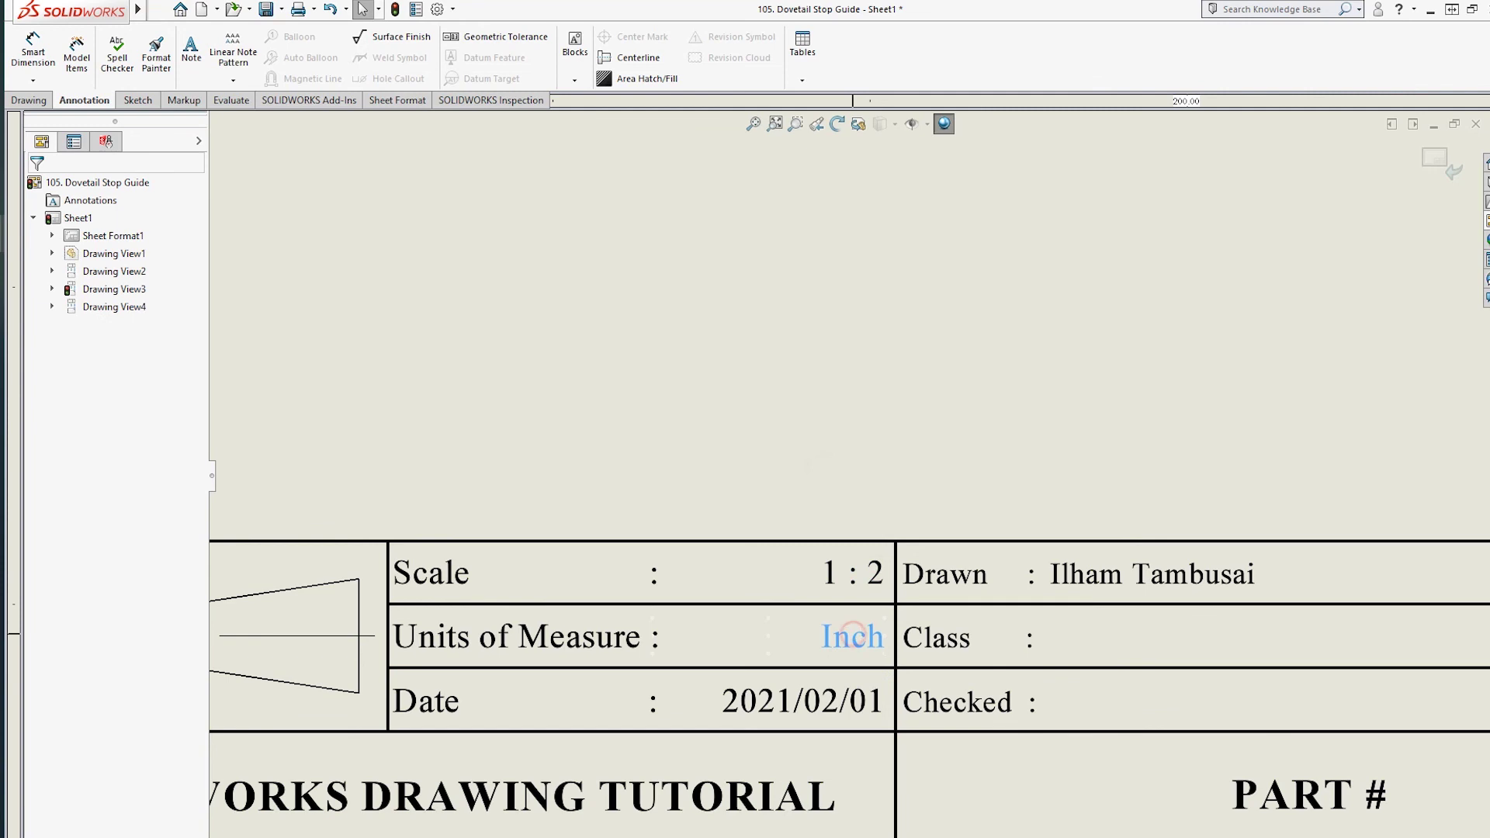
pyautogui.doubleClick(853, 637)
pyautogui.click(854, 638)
pyautogui.click(832, 462)
# Set the title block's date to 2021/03/21
pyautogui.click(860, 701)
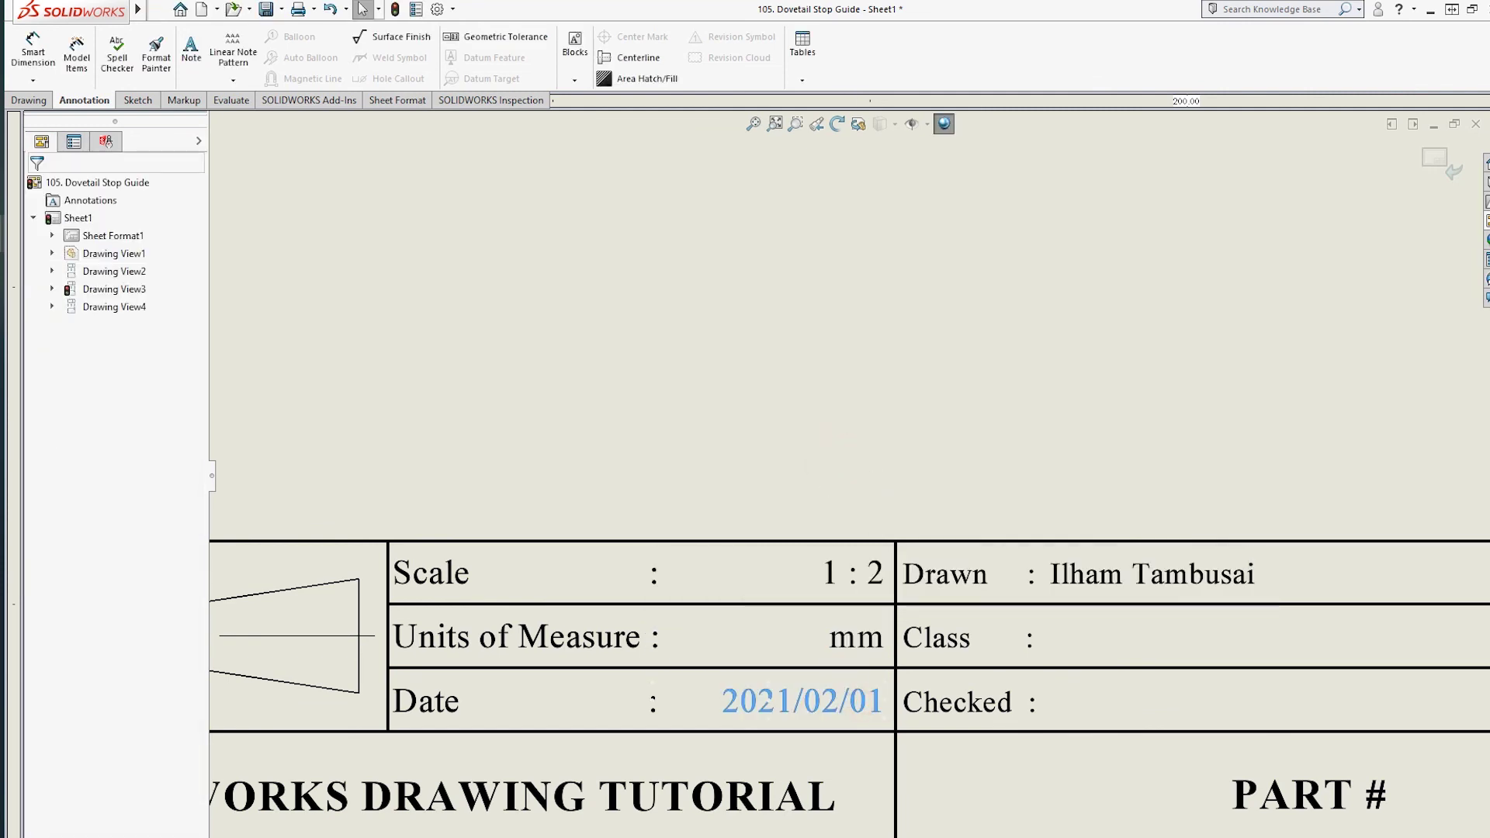
pyautogui.doubleClick(859, 698)
pyautogui.click(857, 701)
pyautogui.doubleClick(859, 701)
pyautogui.press('Right')
pyautogui.press('BackSpace')
pyautogui.press('BackSpace')
pyautogui.write('21')
pyautogui.press('Left')
pyautogui.press('Left')
pyautogui.press('Left')
pyautogui.press('BackSpace')
pyautogui.write('3')
pyautogui.click(654, 356)
# Replace the part name placeholder in the title block with "DOVETAIL STOP GUIDE"
pyautogui.scroll(3, 1224, 807)
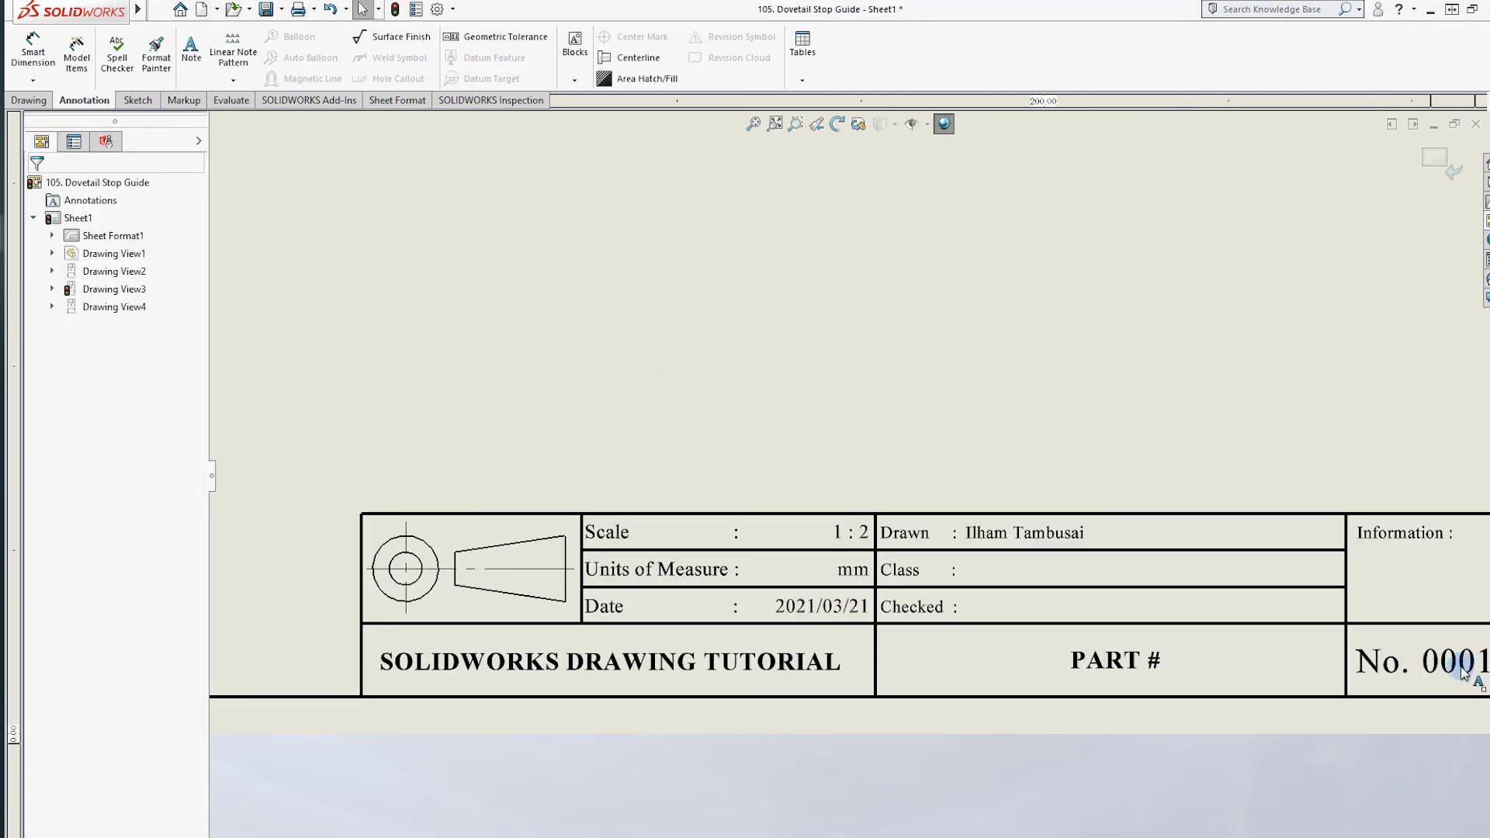
pyautogui.click(1103, 661)
pyautogui.doubleClick(1106, 666)
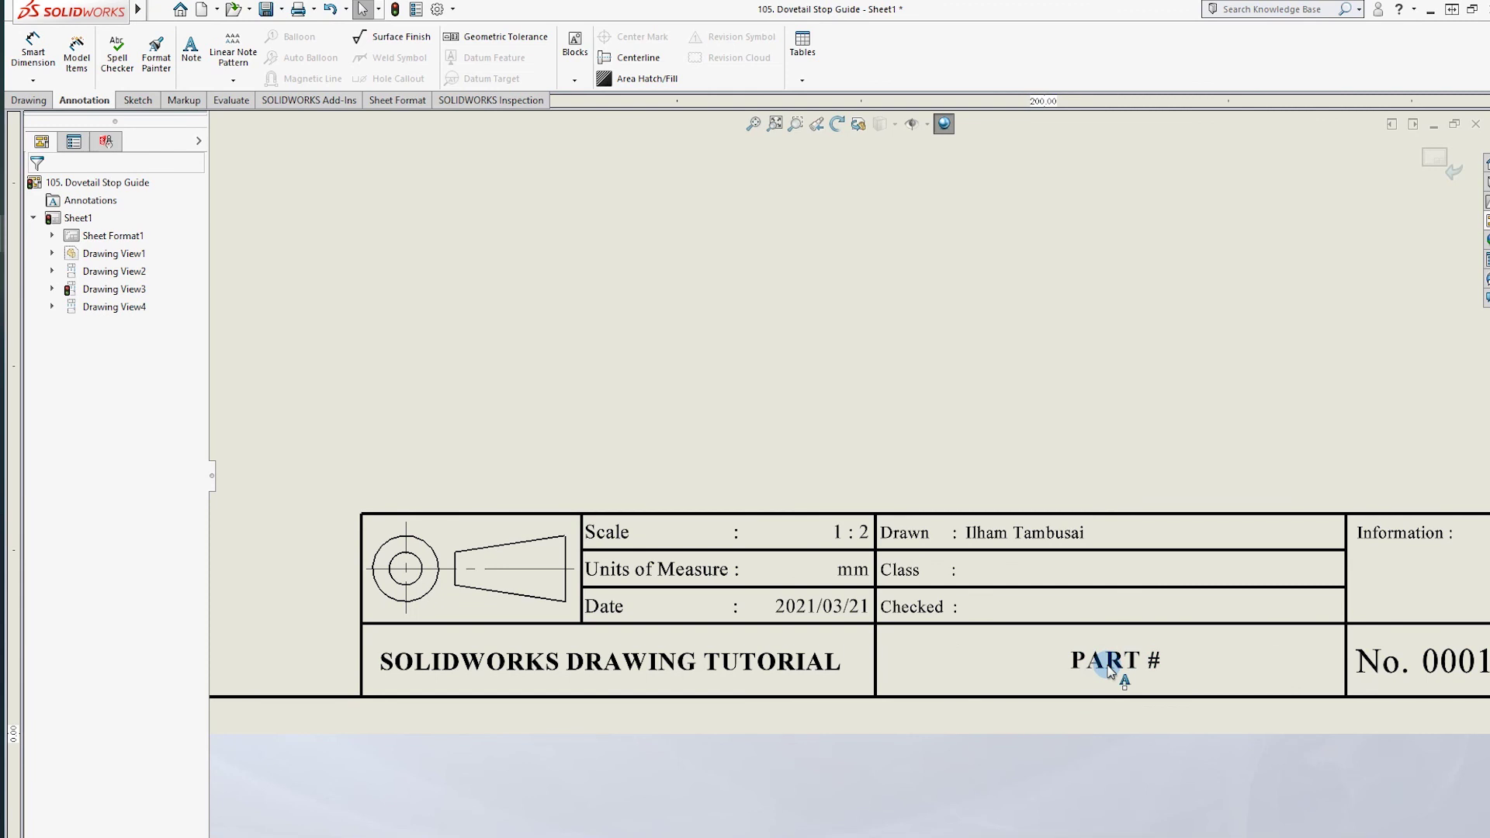
pyautogui.doubleClick(1106, 666)
pyautogui.write('DOVETAIL STOP ')
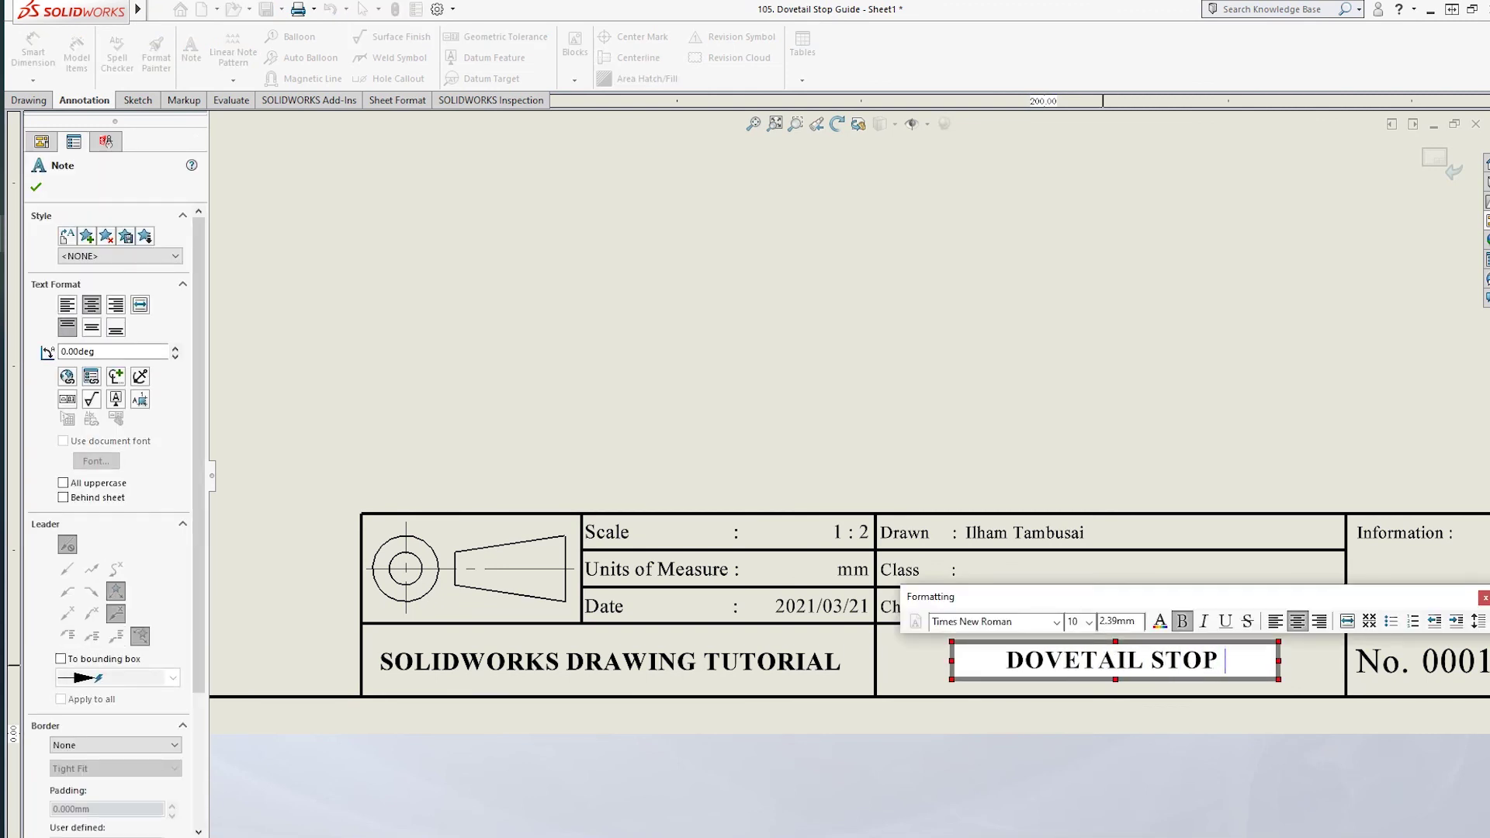
pyautogui.write('GUIDE')
pyautogui.click(1050, 481)
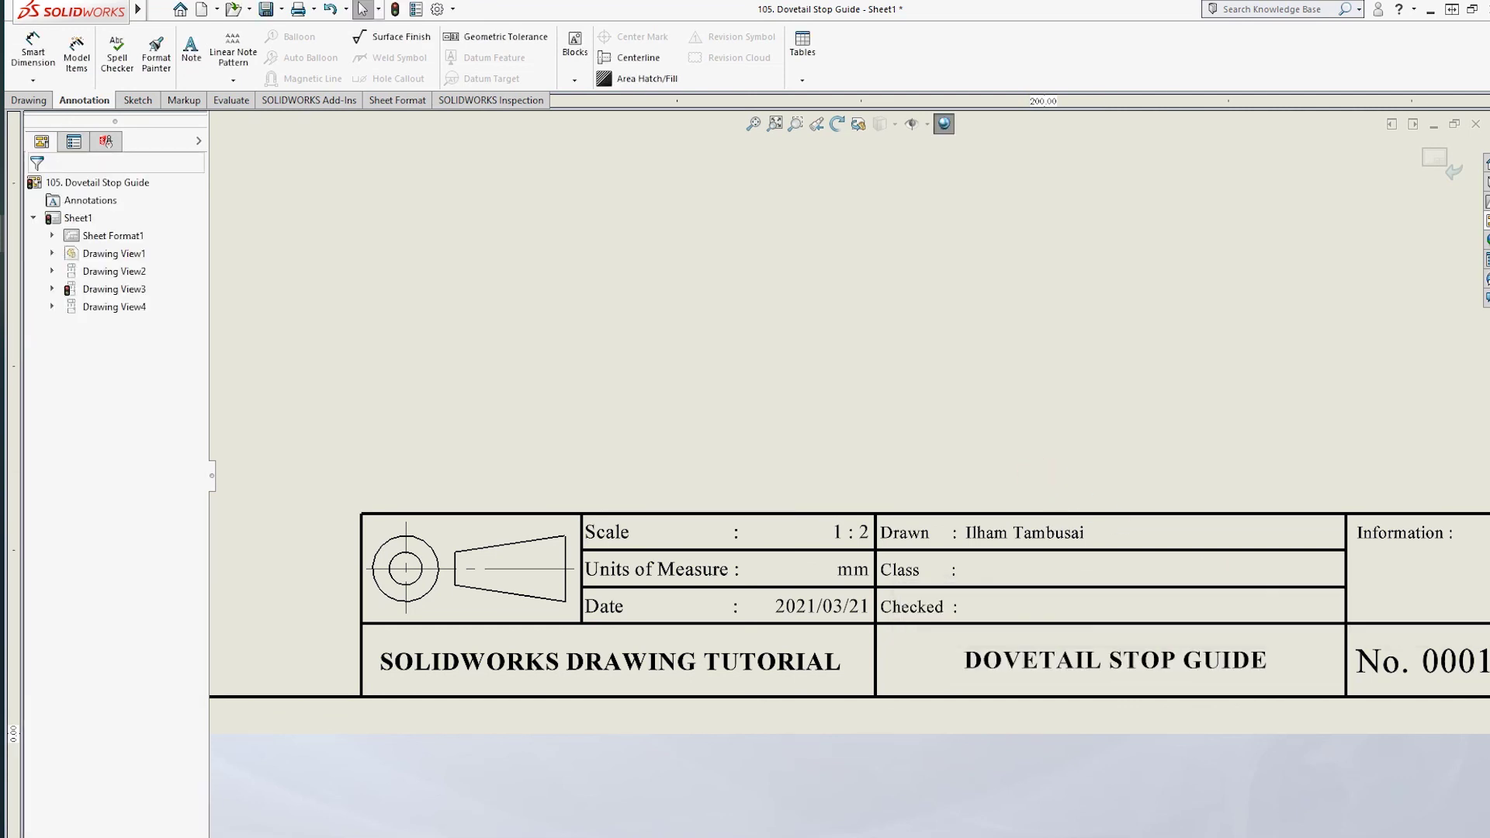
# Set the drawing number in the title block to 0096 and return from the sheet format to the sheet
pyautogui.scroll(2, 1180, 615)
pyautogui.scroll(-5, 988, 499)
pyautogui.scroll(-3, 1019, 553)
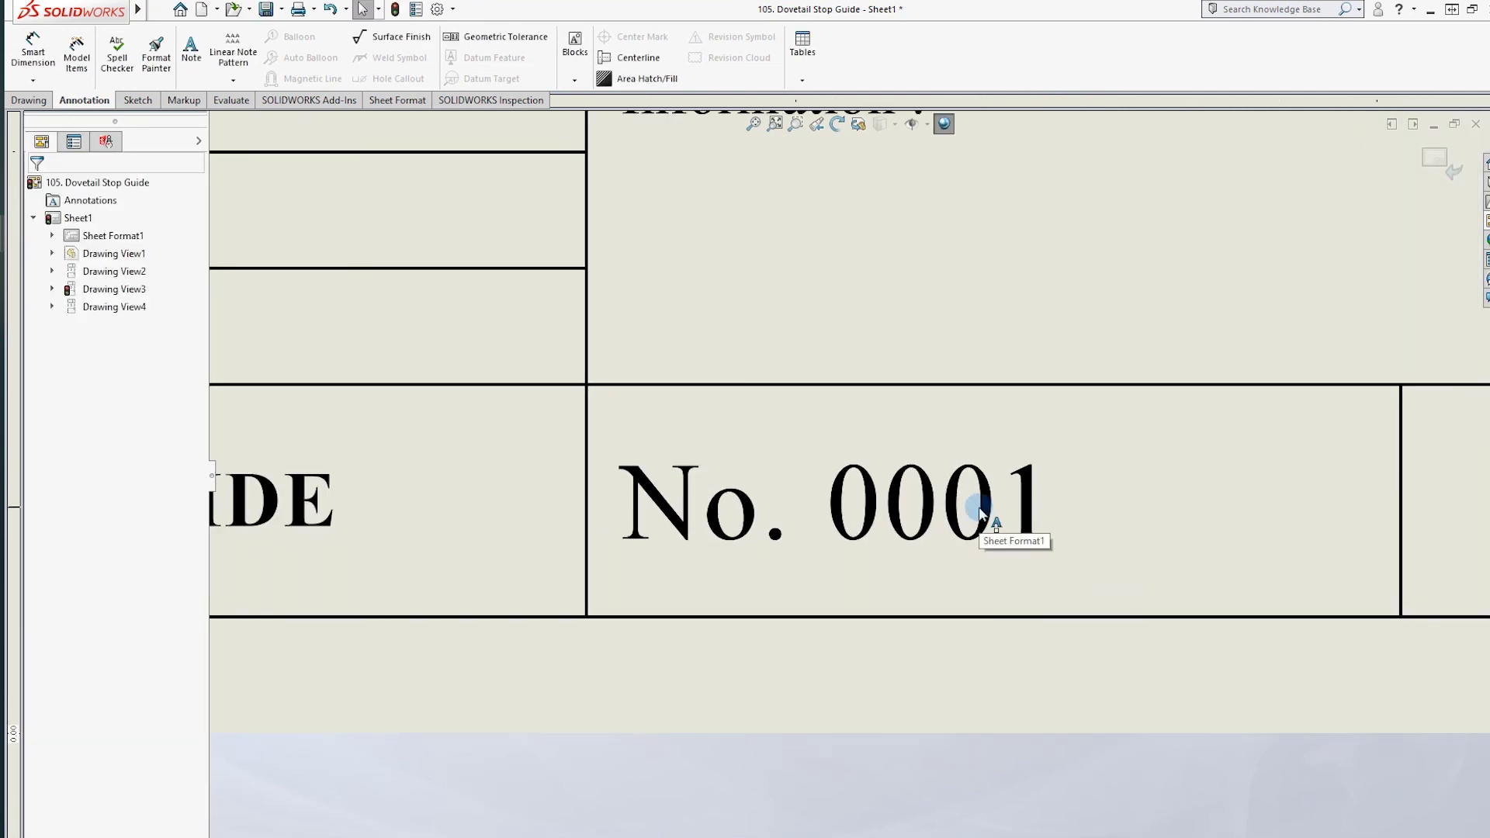
pyautogui.doubleClick(983, 505)
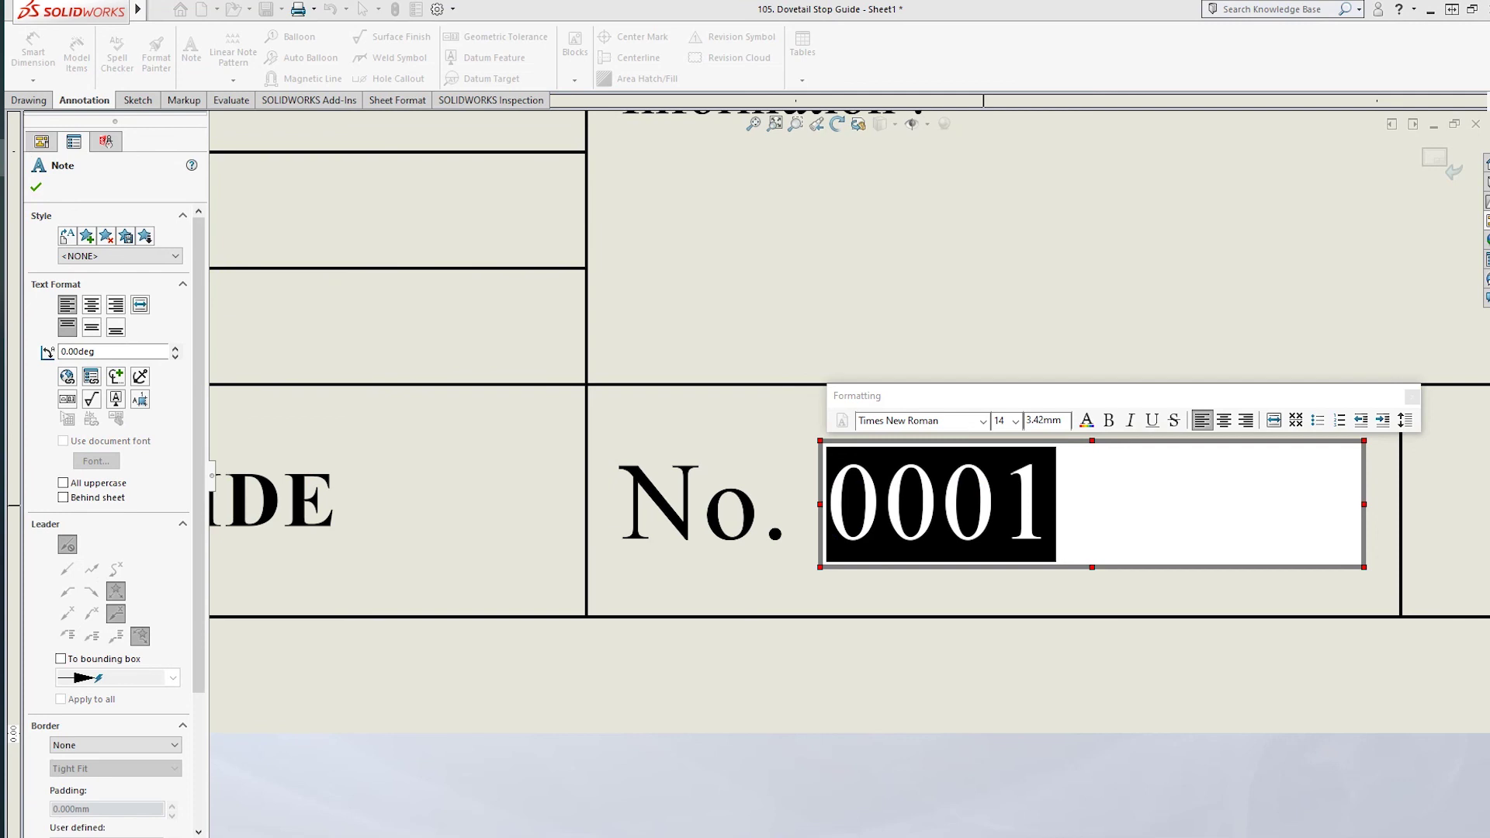
pyautogui.click(1057, 531)
pyautogui.press('BackSpace')
pyautogui.write('96')
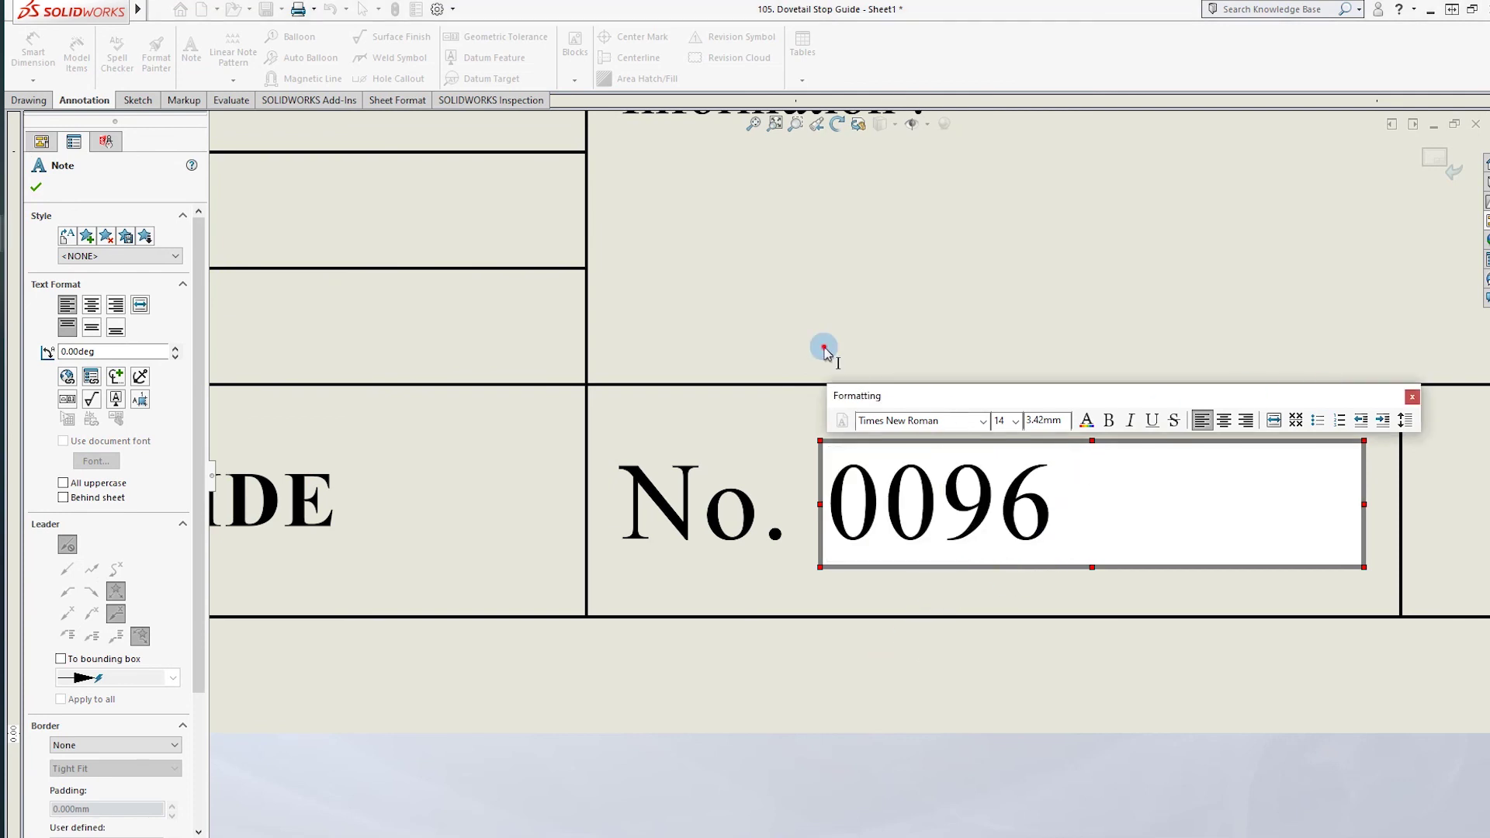
pyautogui.click(821, 346)
pyautogui.scroll(1, 848, 477)
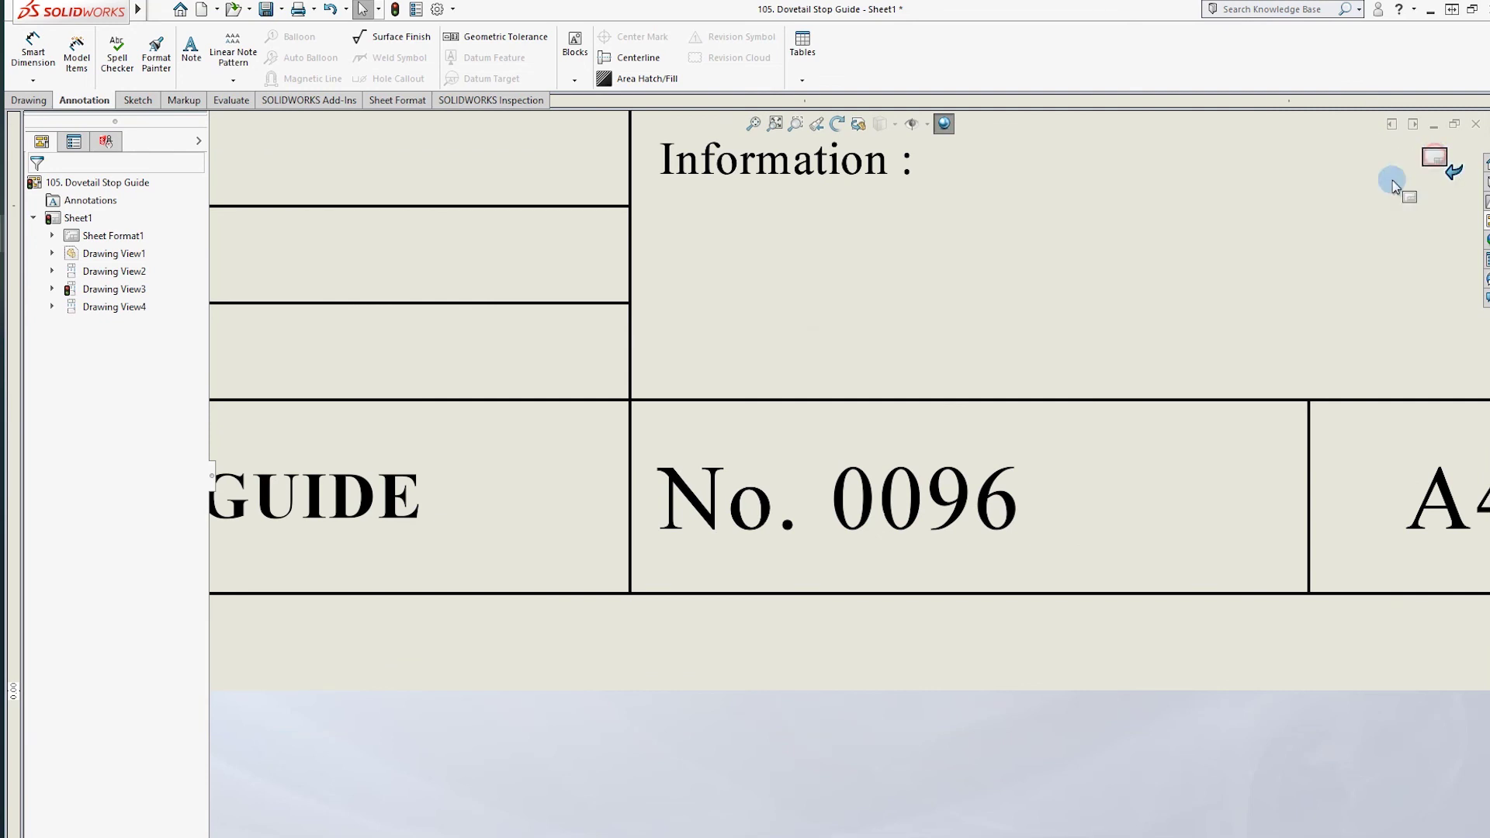
pyautogui.scroll(6, 872, 352)
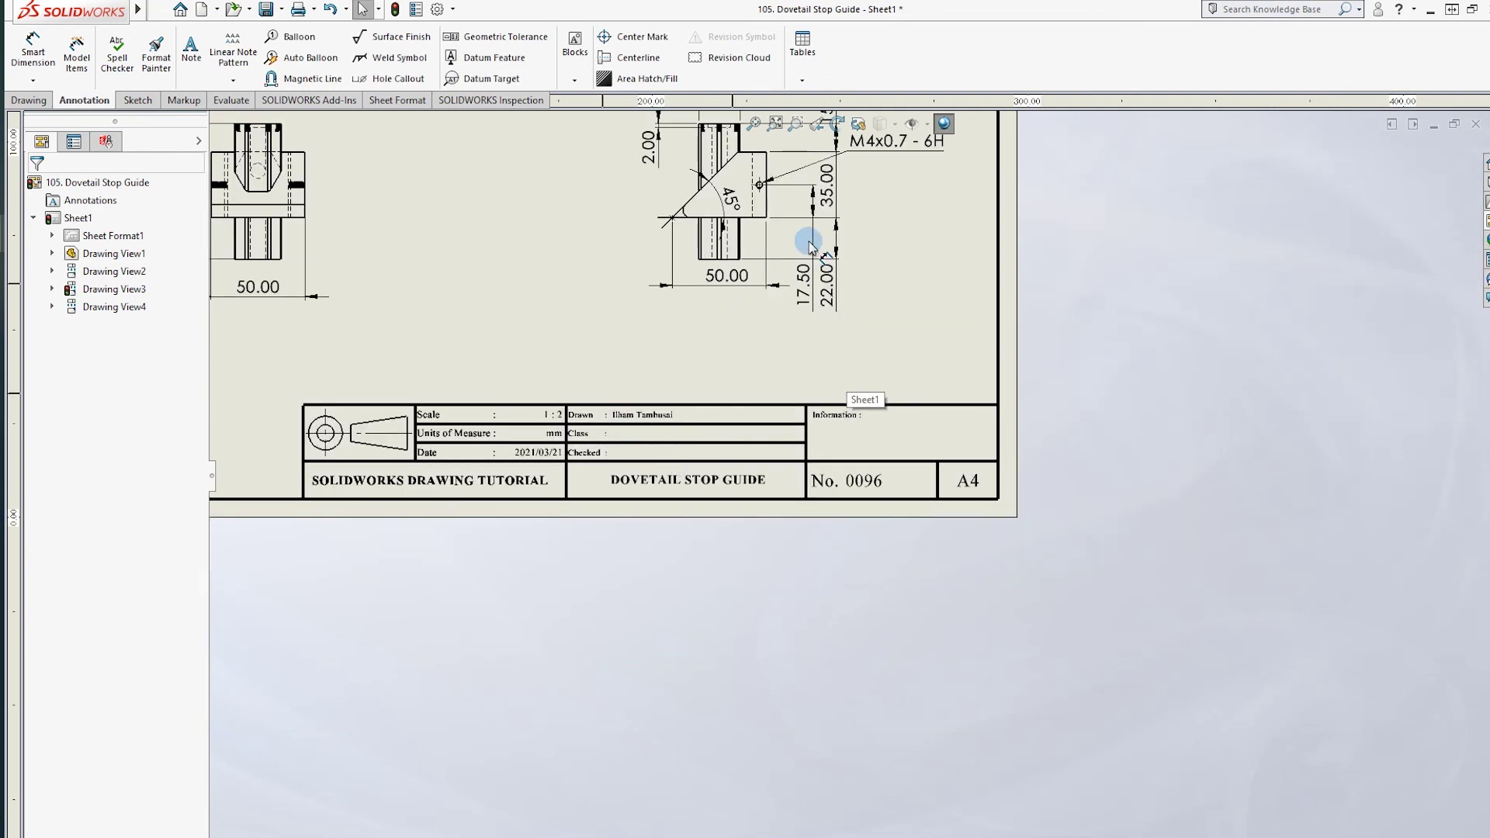
pyautogui.press('f')
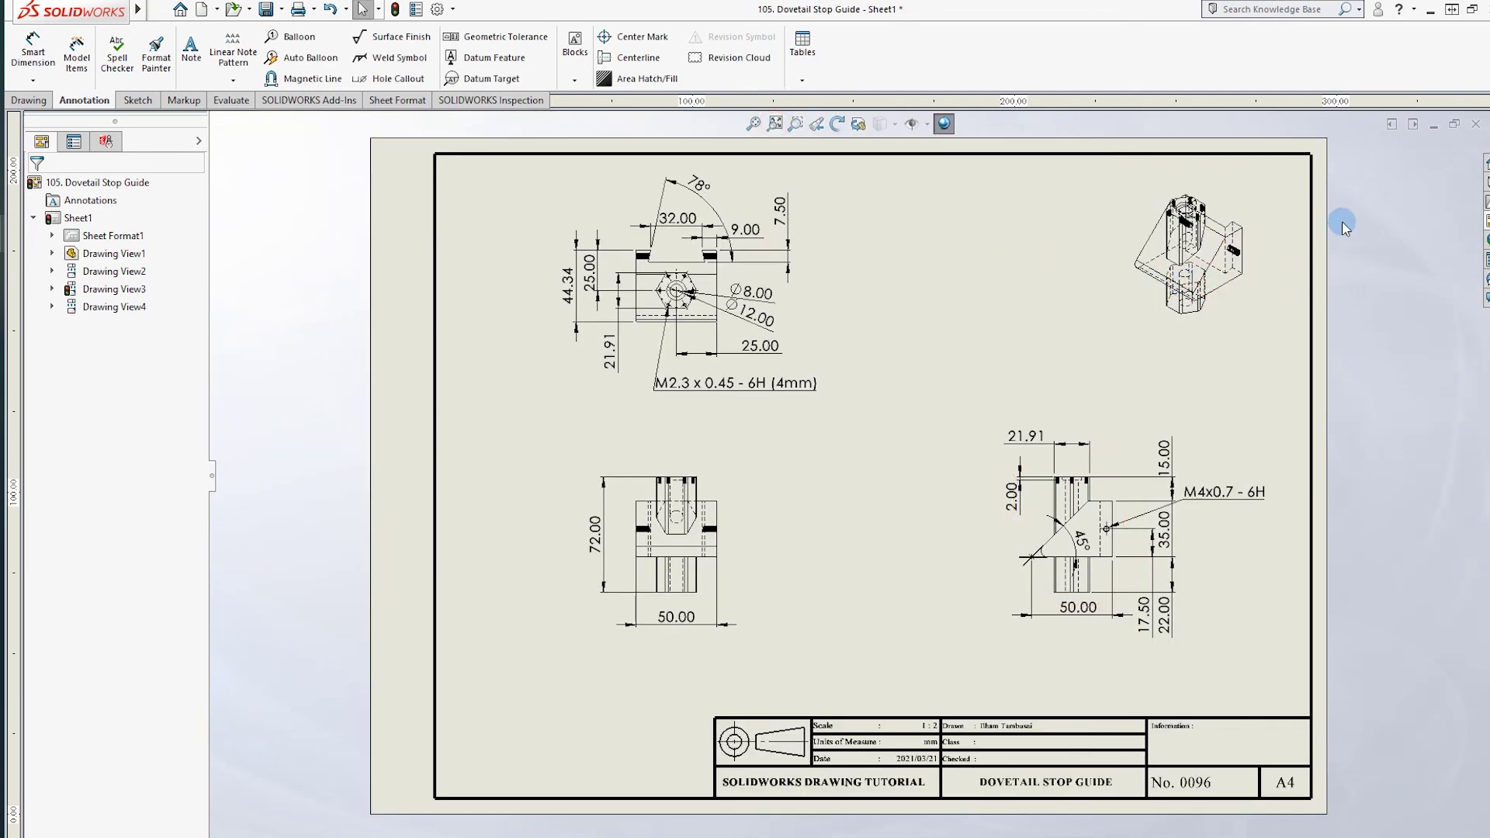
# Display the isometric drawing view as shaded without edges and turn off RealView graphics
pyautogui.click(1180, 339)
pyautogui.click(120, 440)
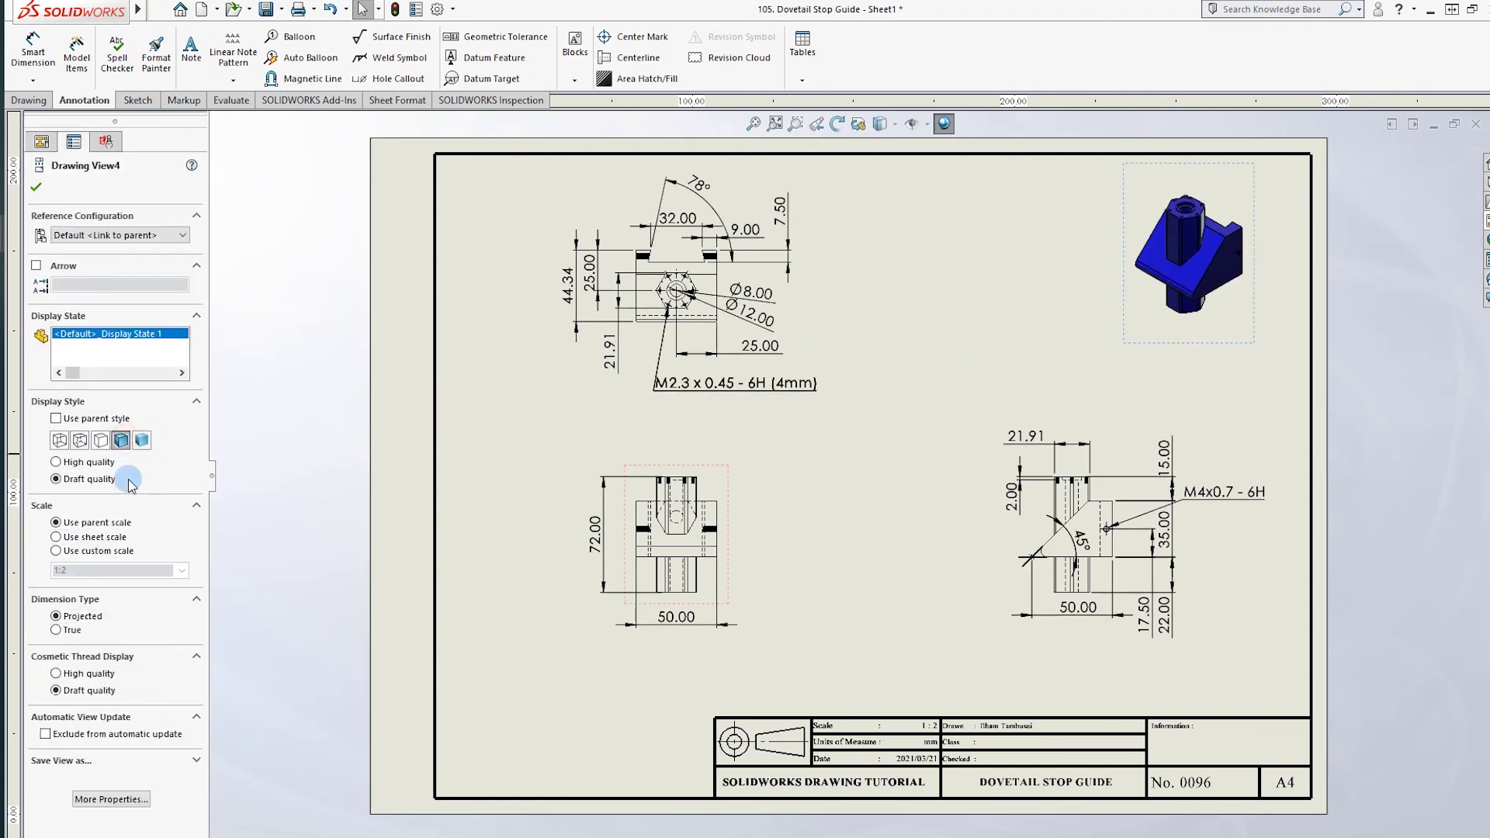
pyautogui.click(138, 440)
pyautogui.click(1408, 255)
pyautogui.click(944, 127)
pyautogui.click(1377, 268)
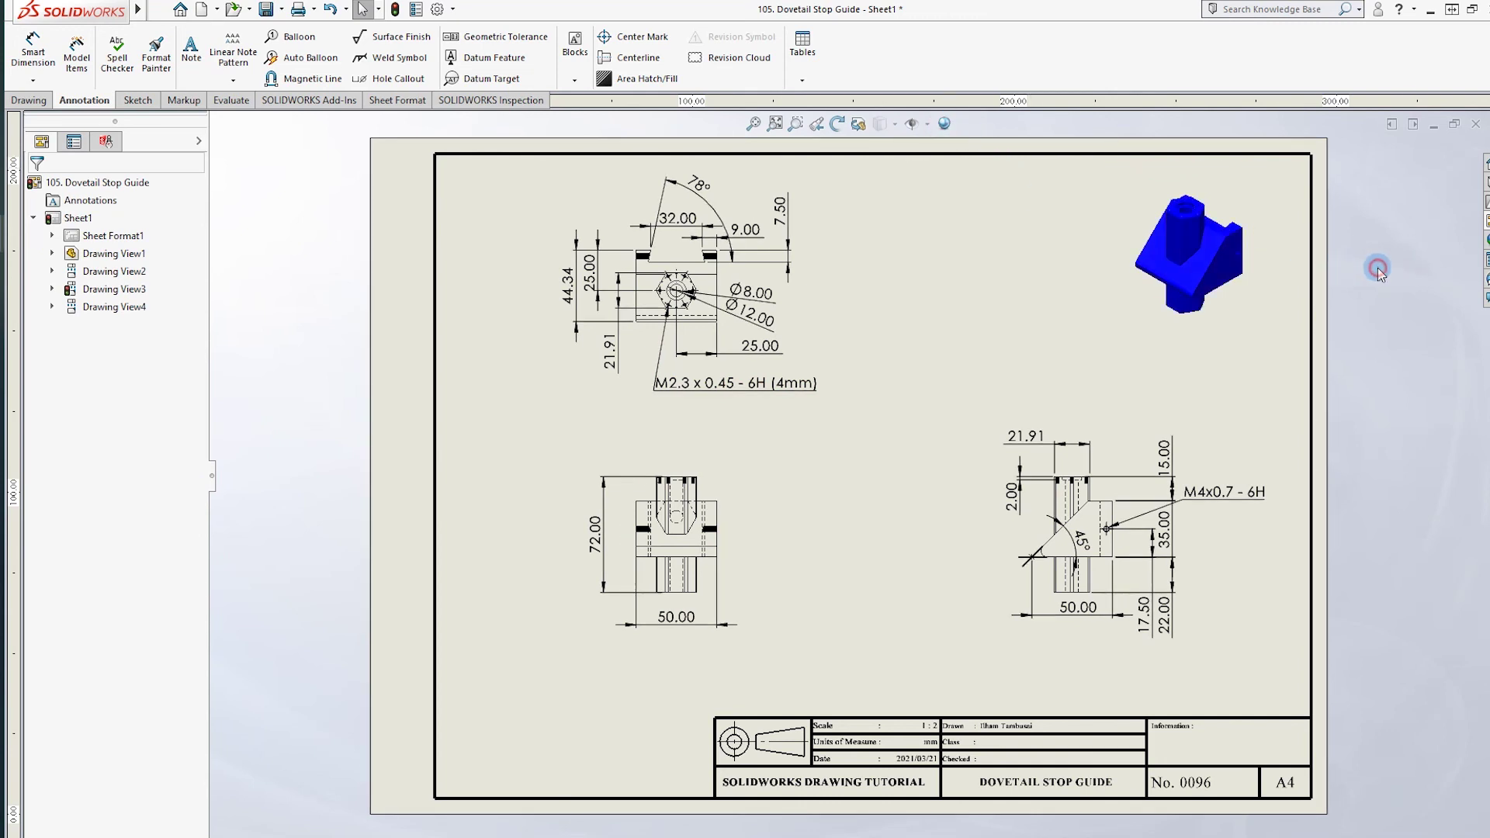
# Give the isometric view a custom scale of 1:1 and reposition it inside the sheet border
pyautogui.click(1195, 344)
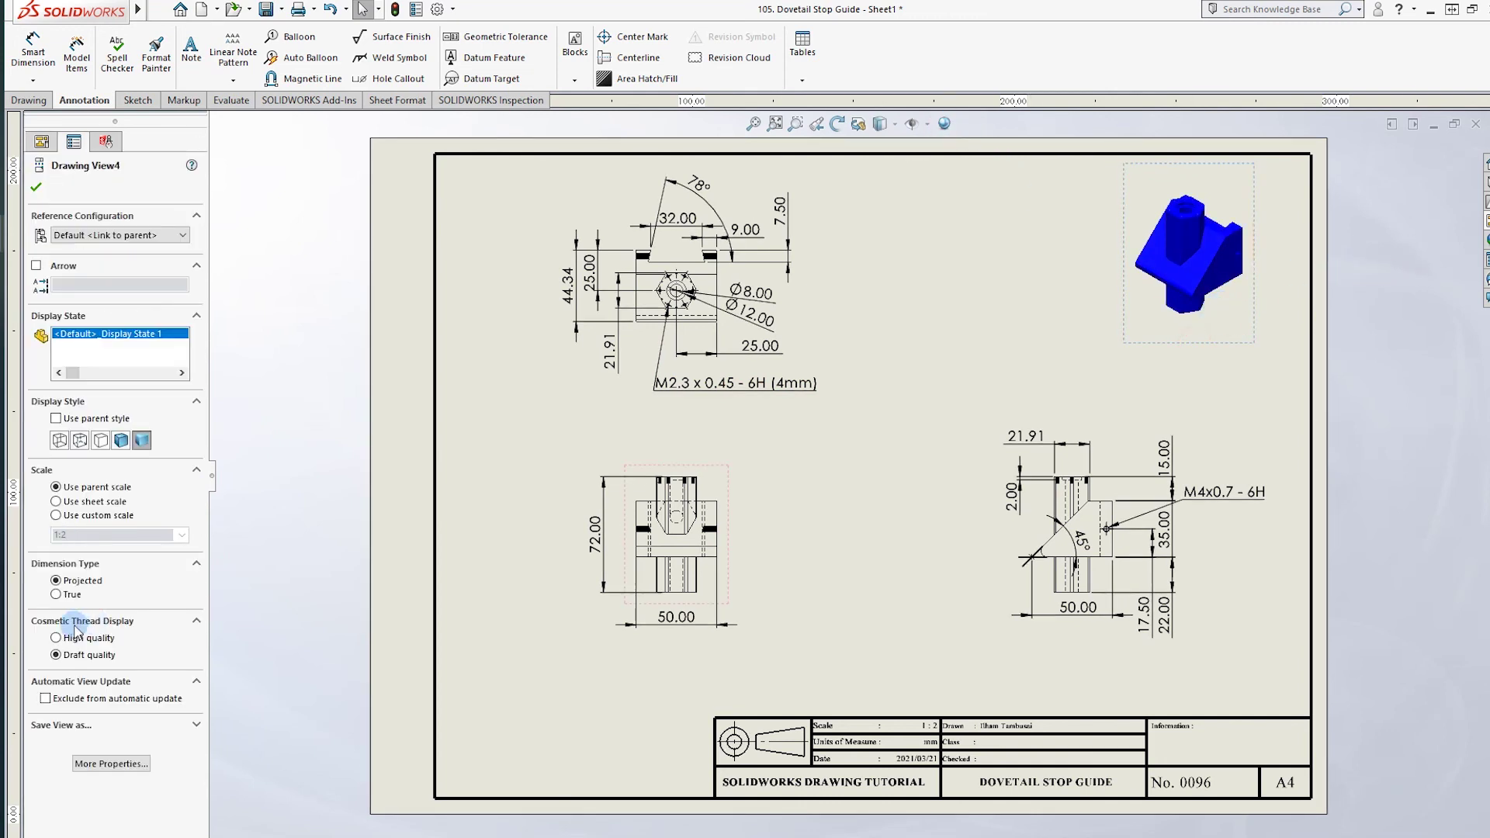
pyautogui.click(69, 516)
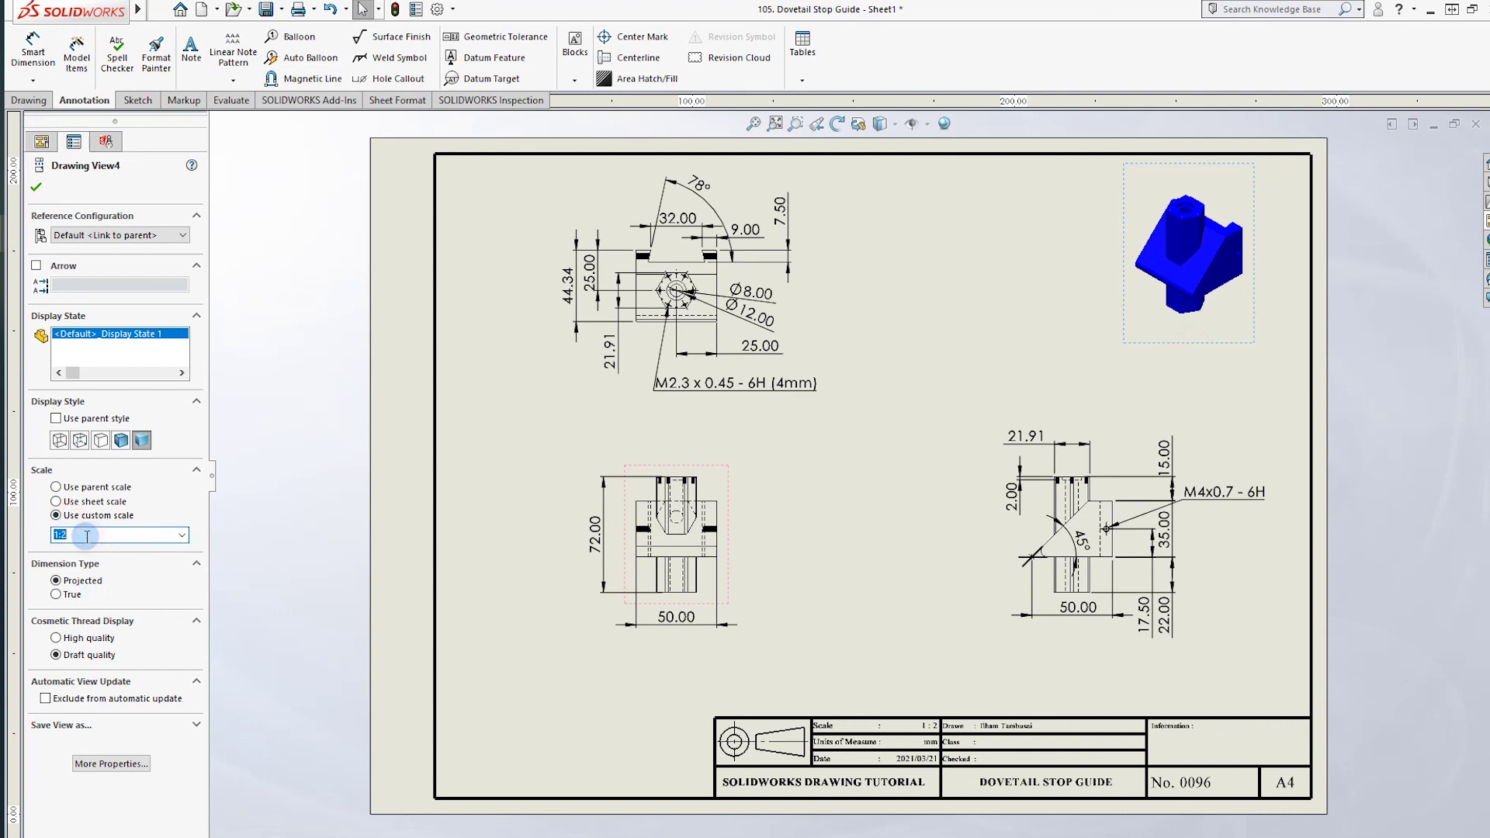
pyautogui.write('1:1')
pyautogui.press('Return')
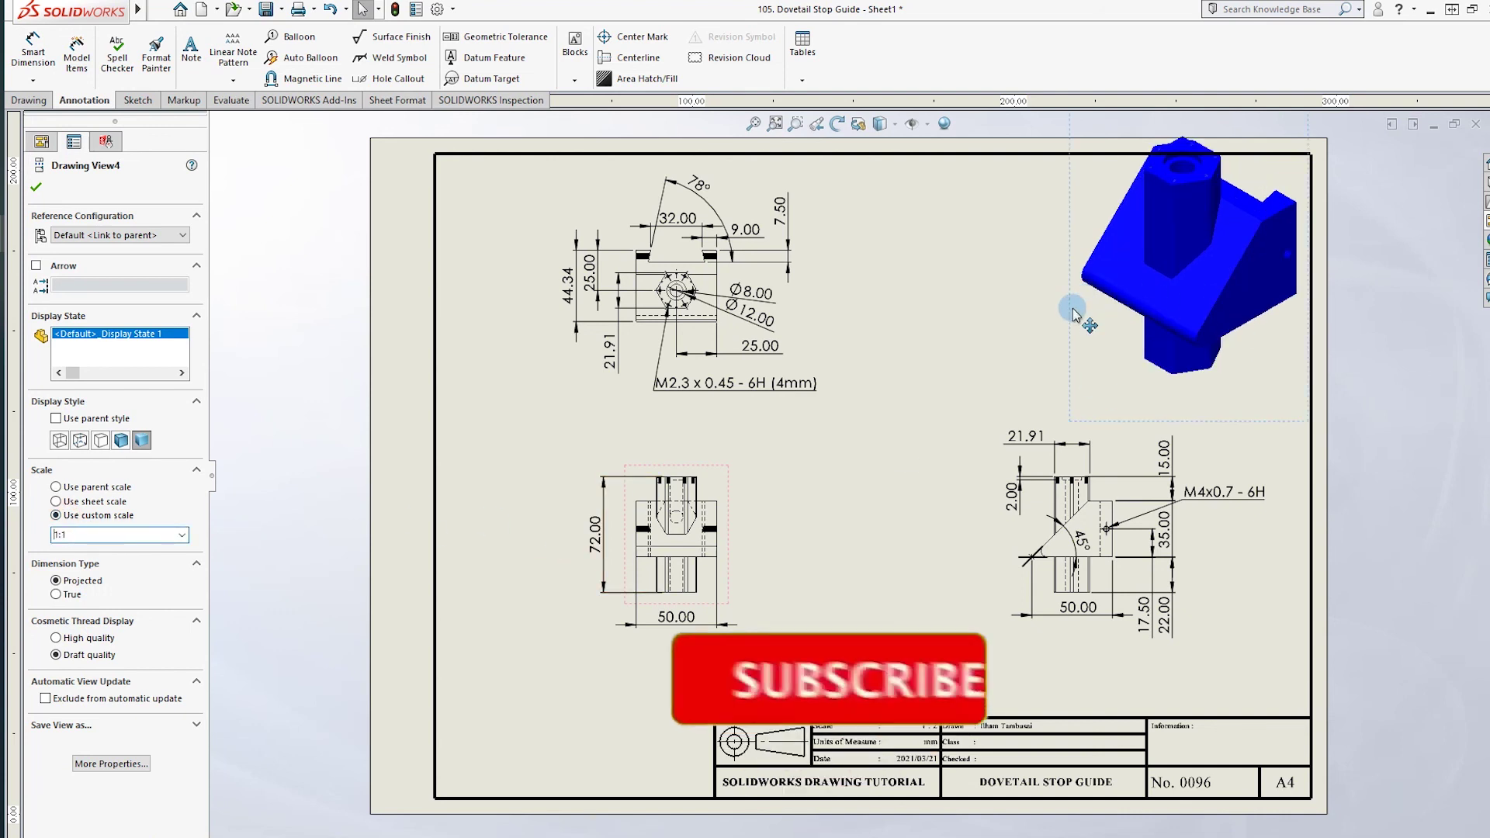
pyautogui.moveTo(1073, 309); pyautogui.dragTo(1037, 341)
# Add a two-line note reading "SCALE" and "1 : 1" and place it beside the upper part of the isometric view
pyautogui.click(198, 49)
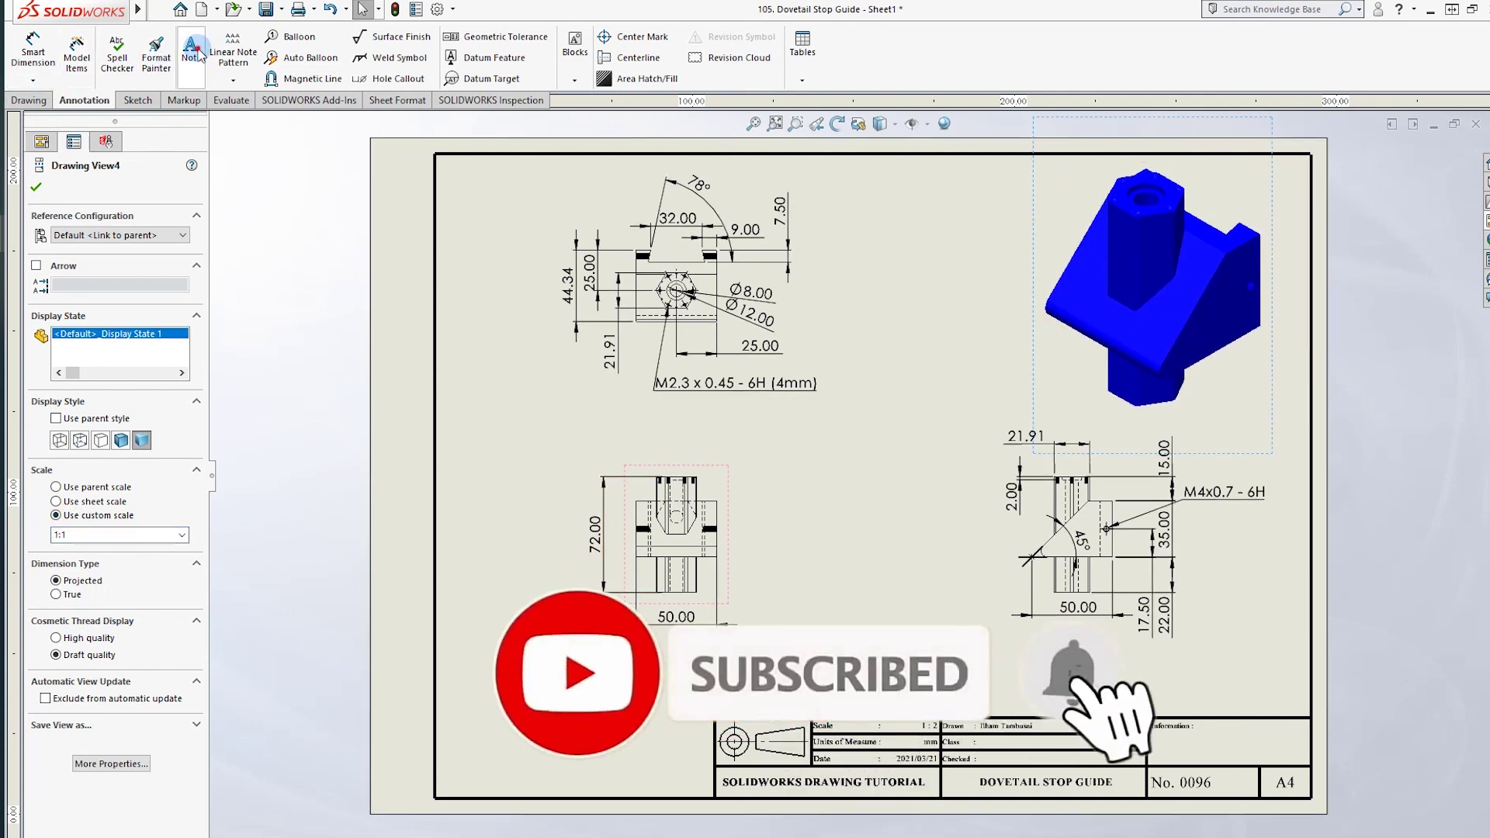
pyautogui.click(993, 384)
pyautogui.write('SCALE')
pyautogui.press('Return')
pyautogui.write('1 : 1')
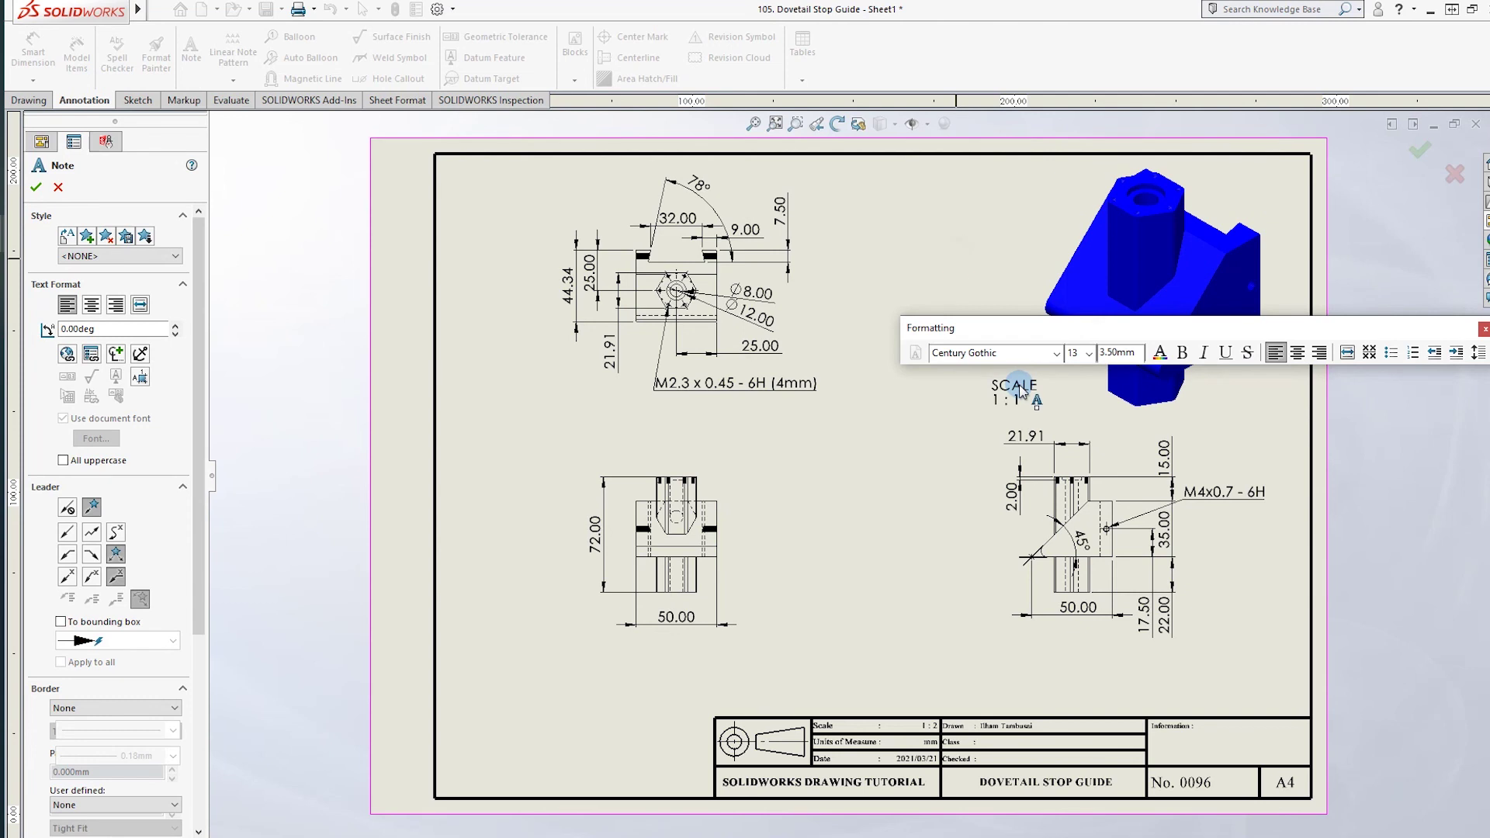
pyautogui.click(1057, 376)
pyautogui.press('Escape')
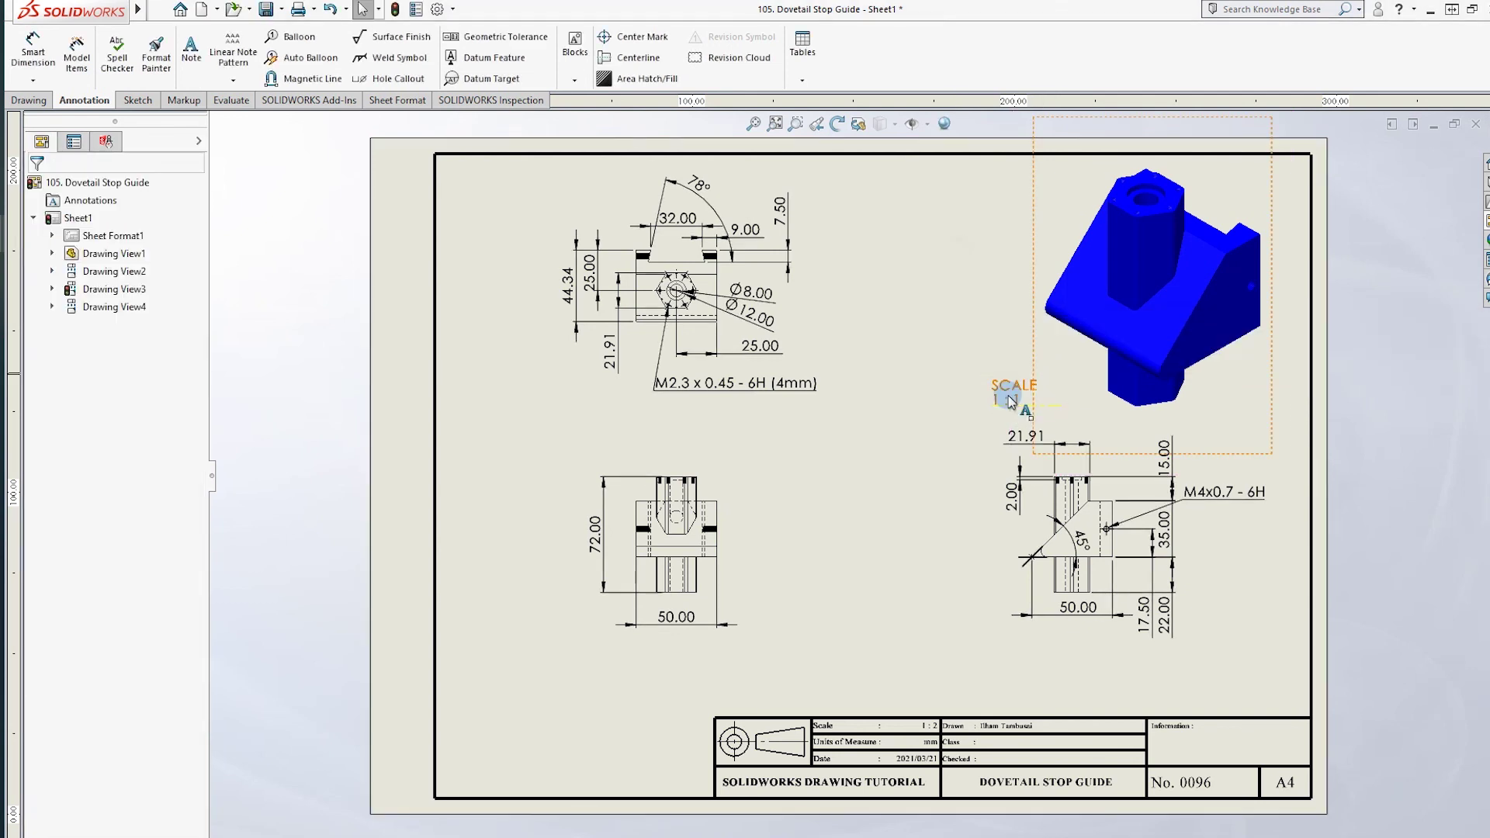
pyautogui.moveTo(1006, 384); pyautogui.dragTo(1014, 242)
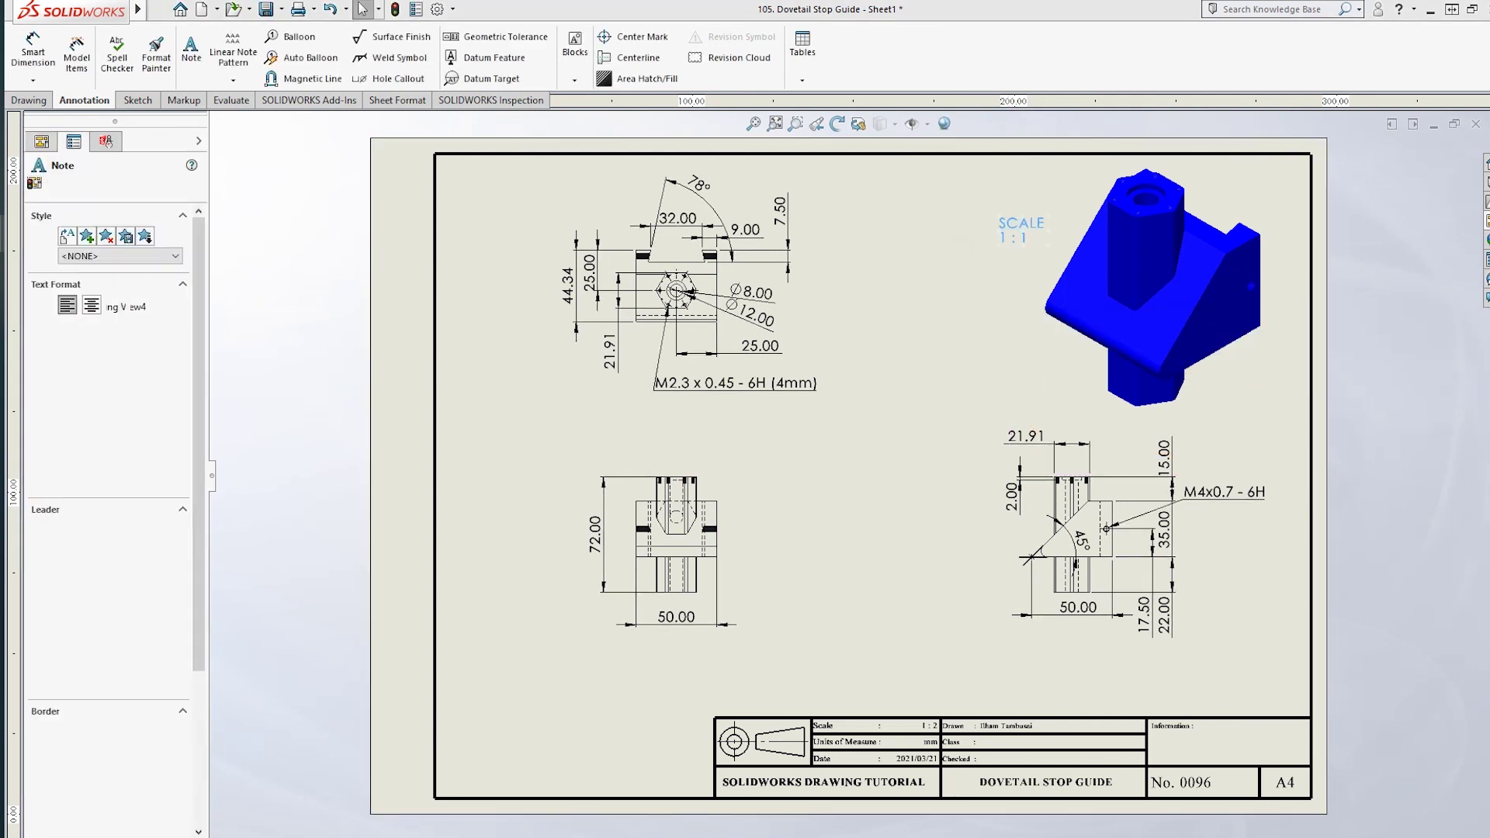
pyautogui.click(903, 434)
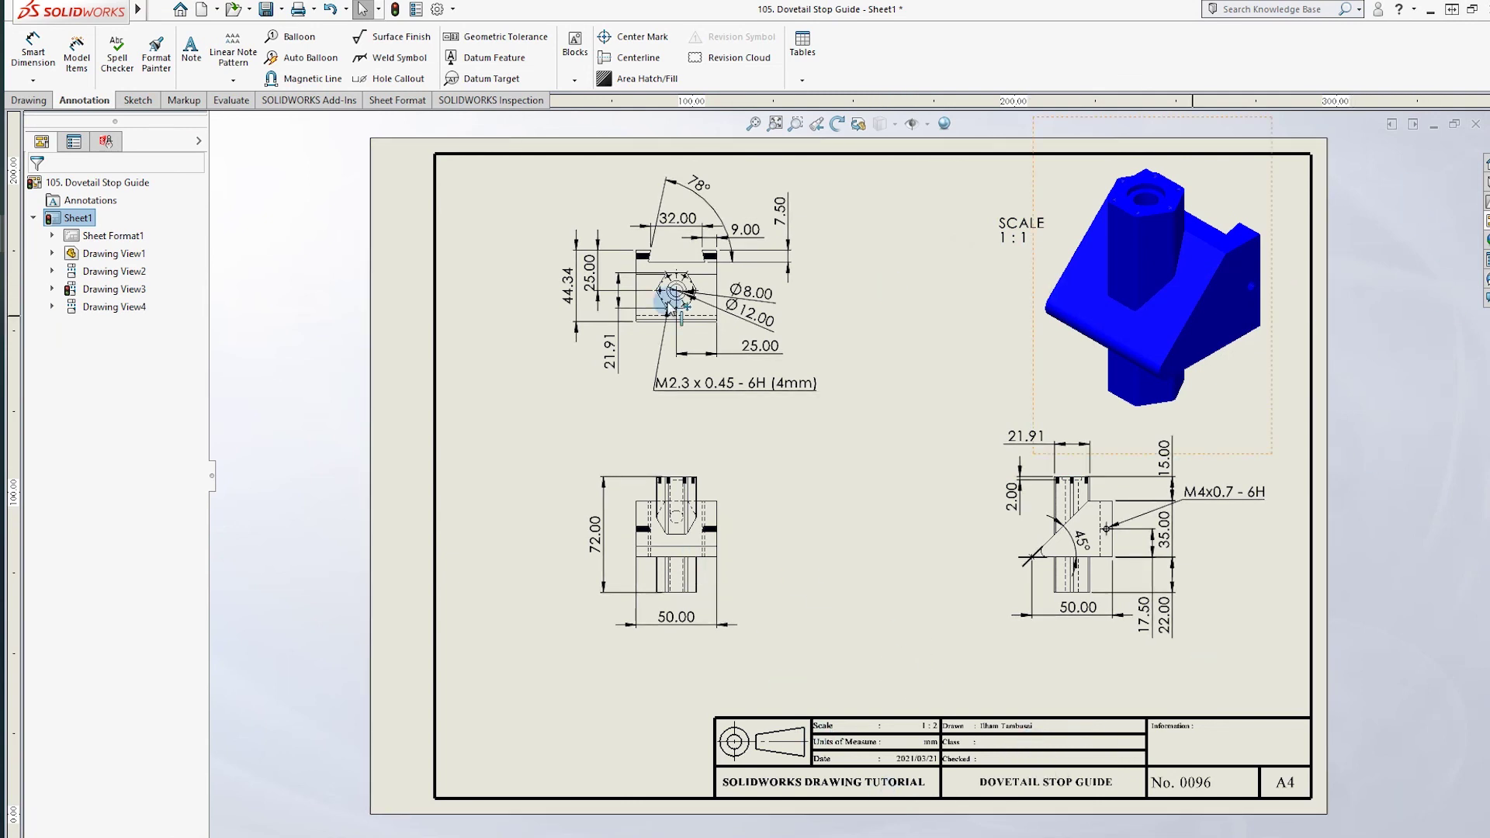
# Save the drawing as "96. Dovetail Stop Guide.SLDDRW" in the DRAWING folder of COURSES OF SOLIDWORKS
pyautogui.click(267, 9)
pyautogui.click(680, 411)
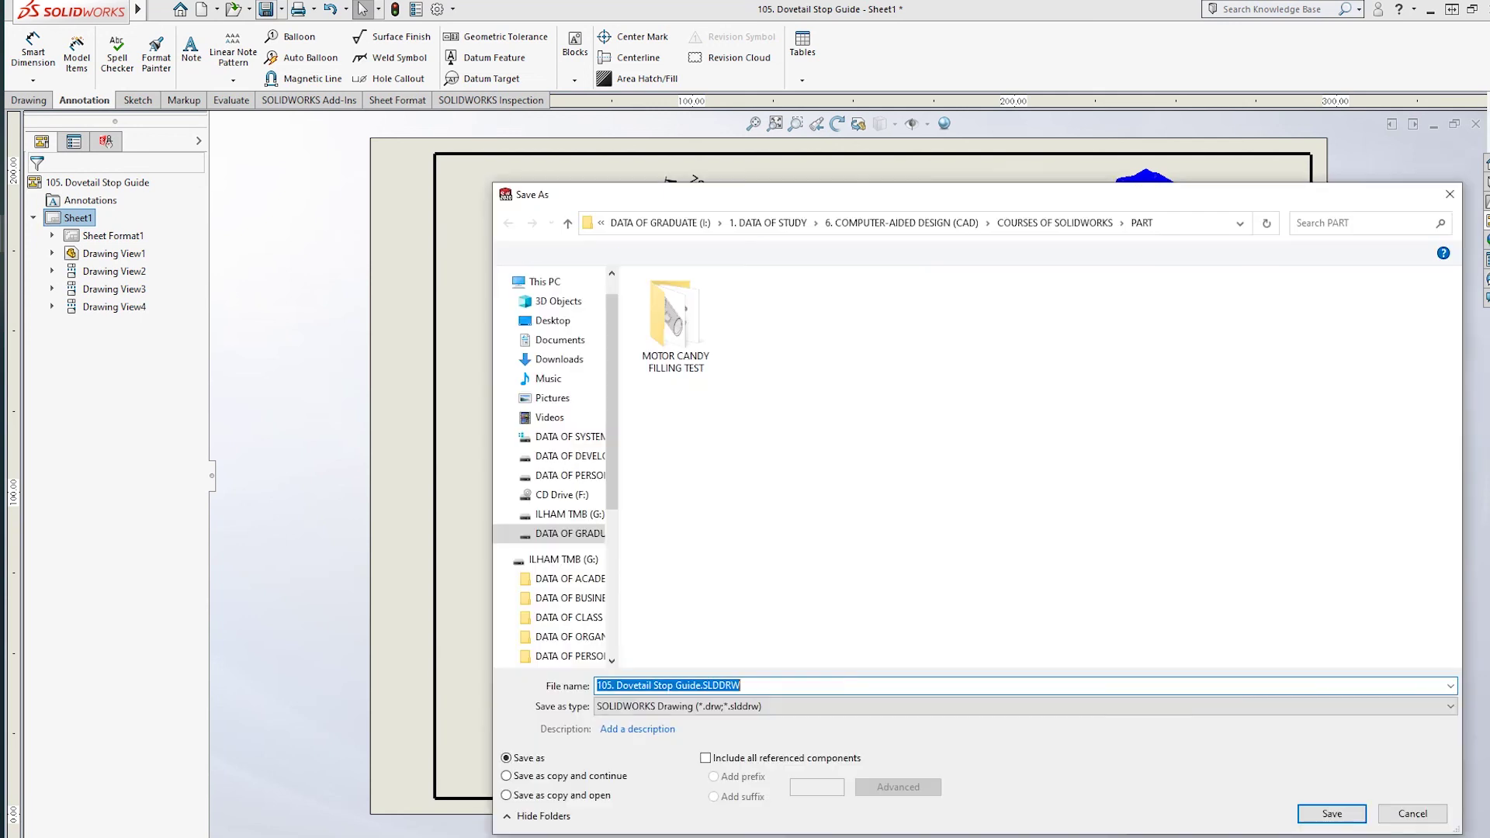
pyautogui.click(1038, 222)
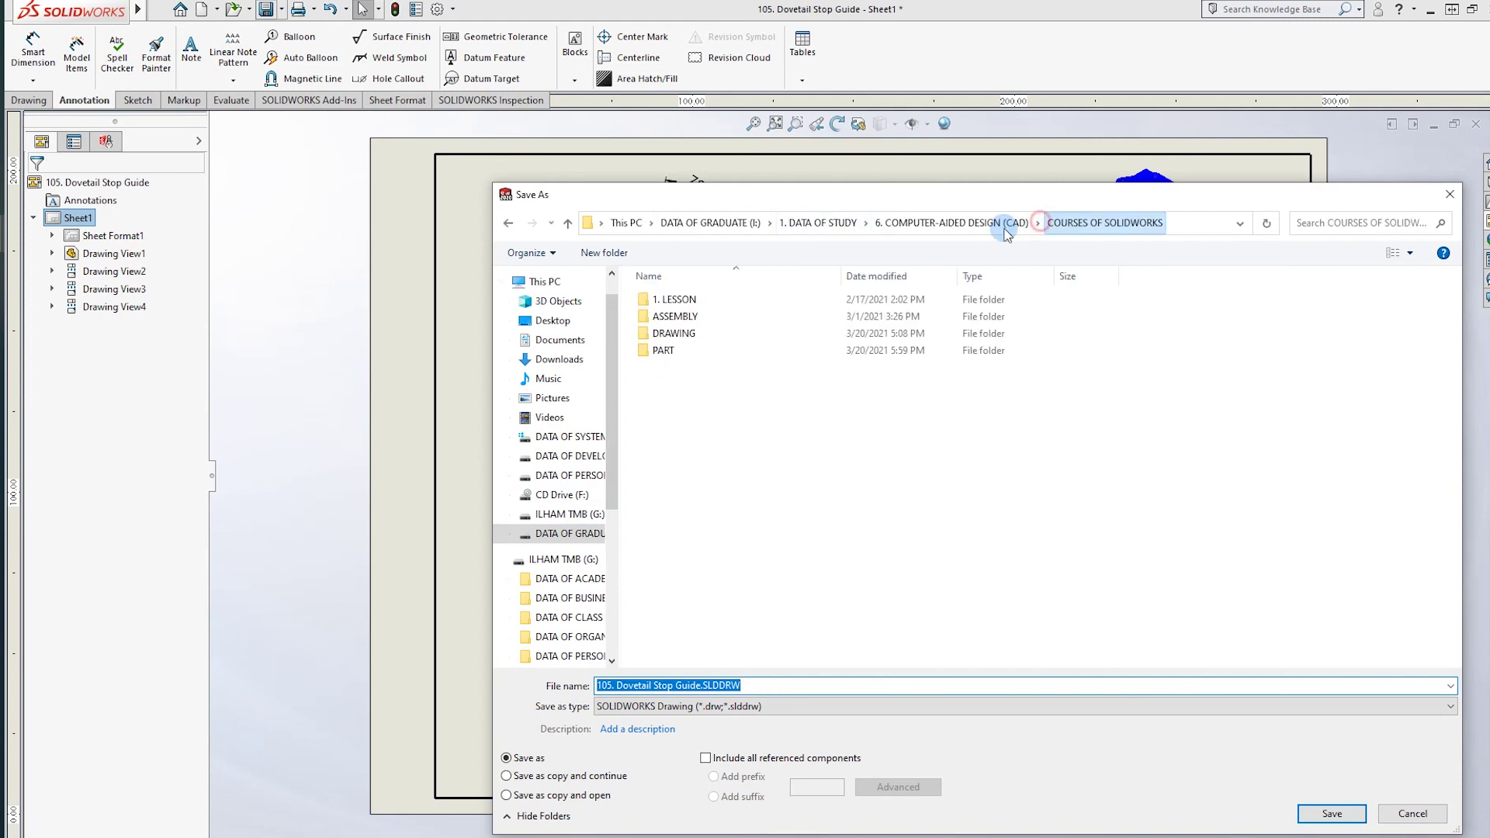
pyautogui.doubleClick(675, 334)
pyautogui.scroll(-7, 804, 533)
pyautogui.scroll(-3, 804, 536)
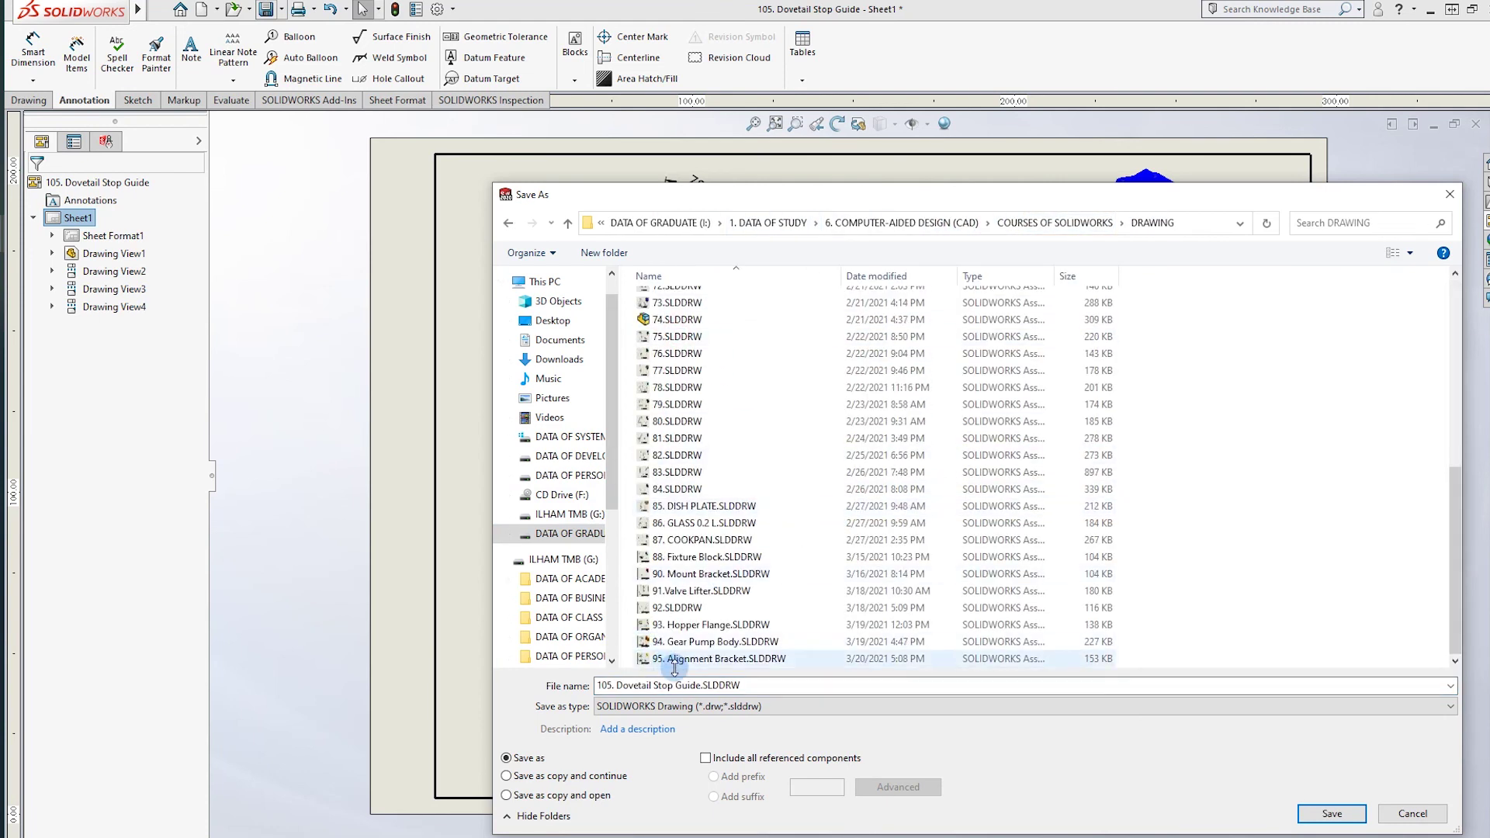
pyautogui.click(614, 686)
pyautogui.press('Return')
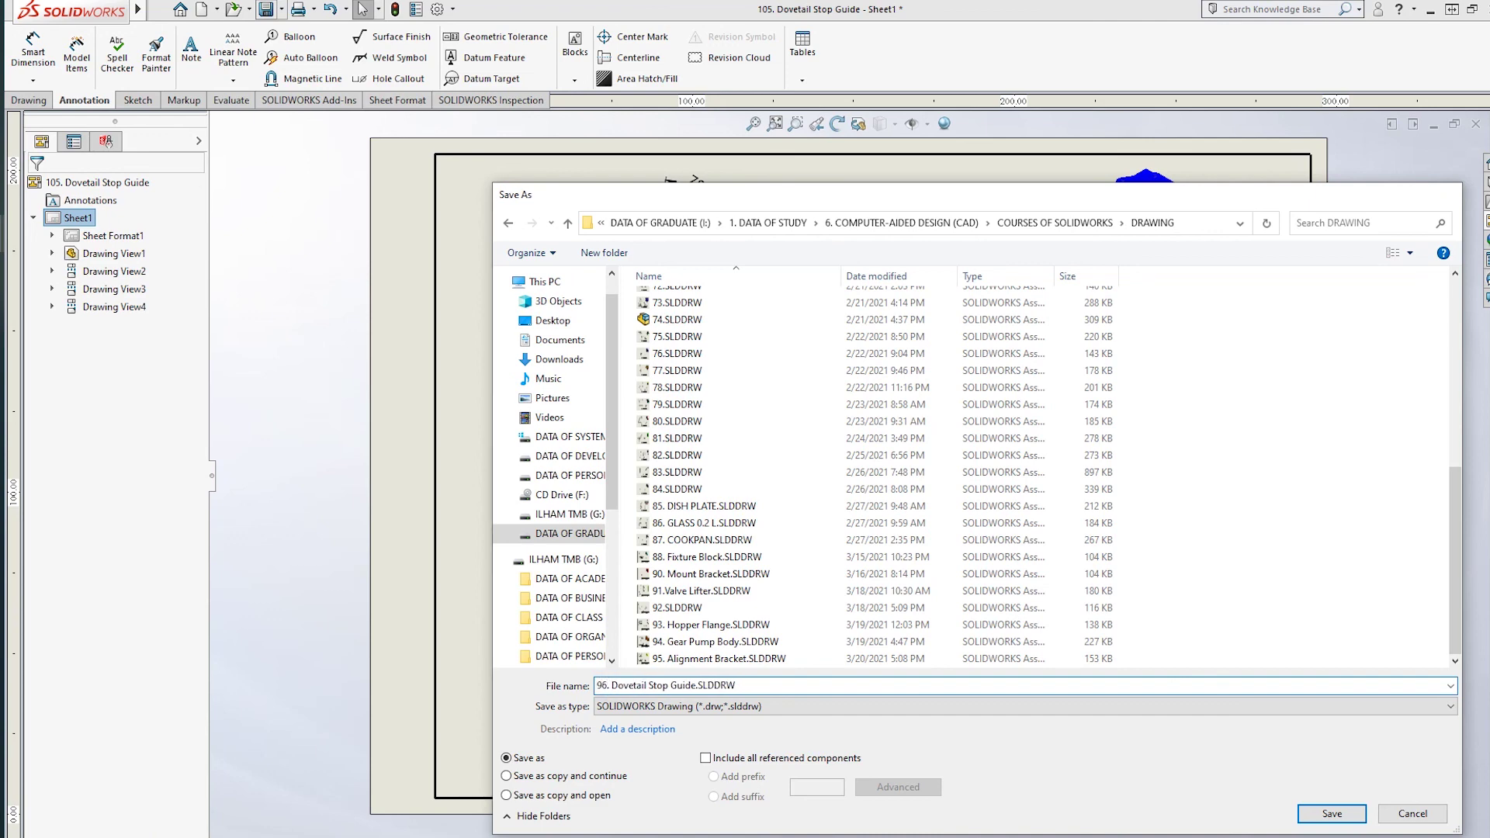